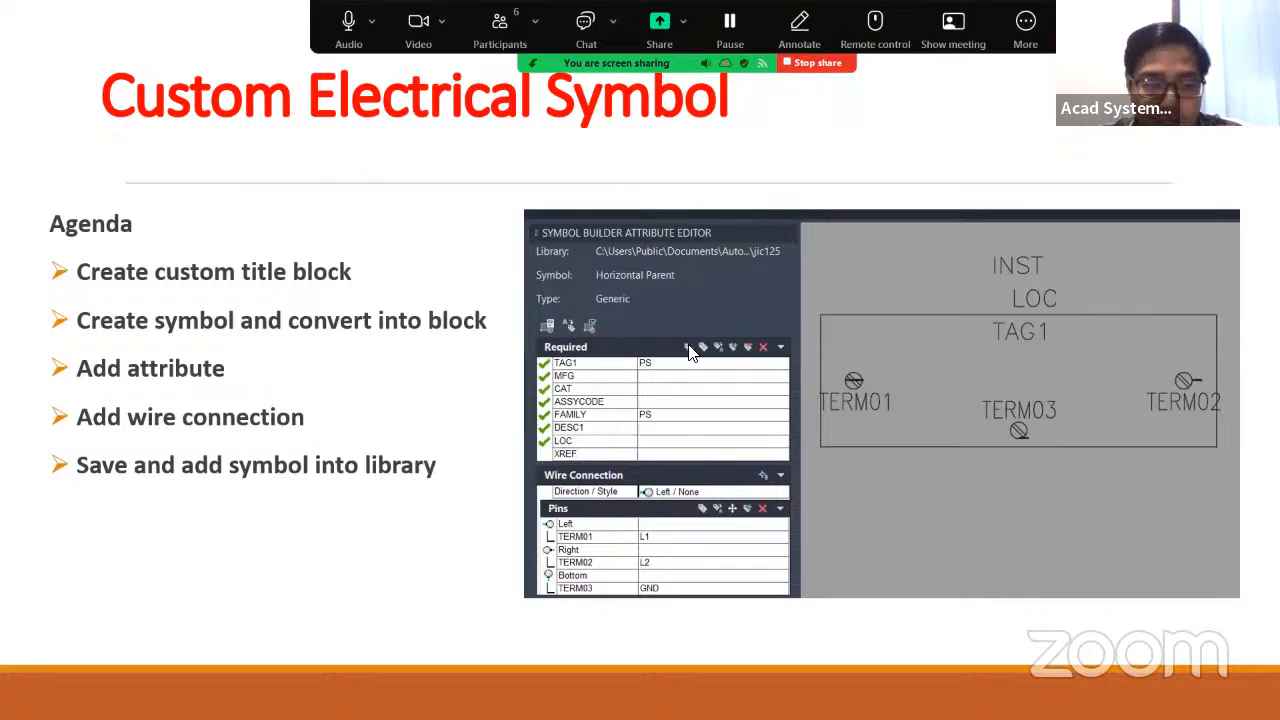
Step: Switch from the presentation to AutoCAD Electrical and collapse the SCHEMATICS folder of the CUSTOM_COMPONENTS_NFPA project
{"action": "key", "text": "super"}
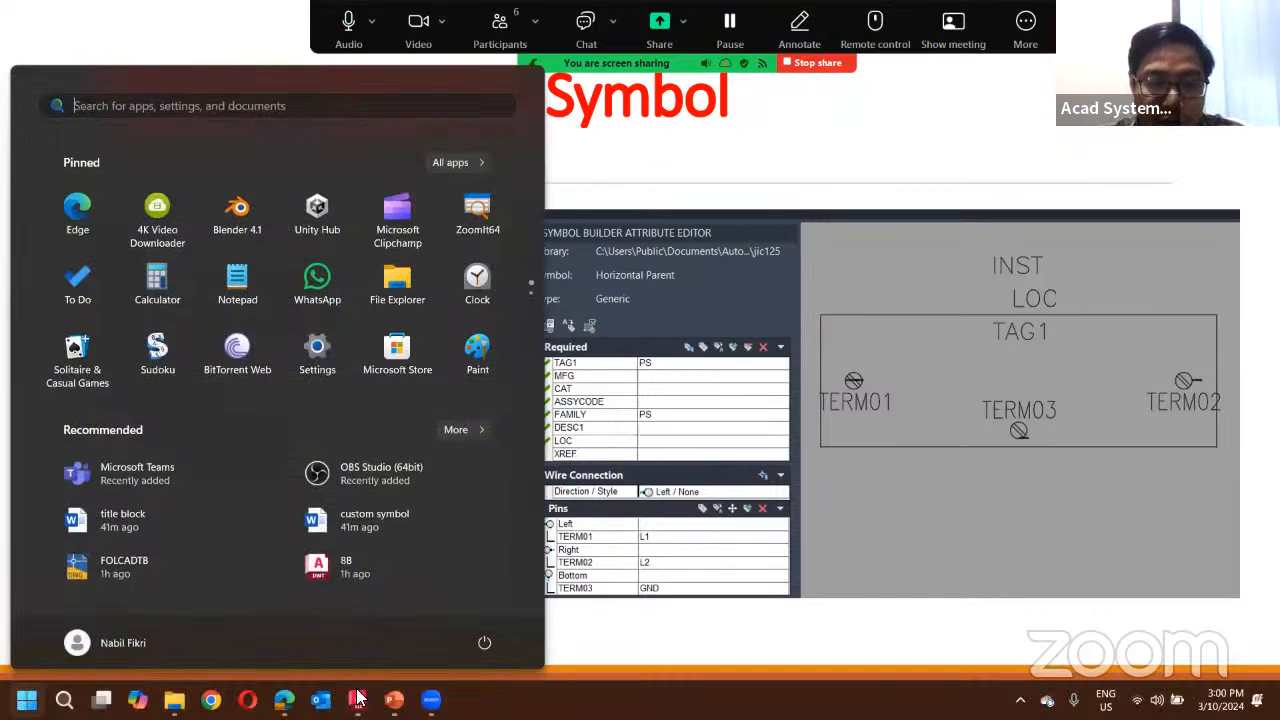
{"action": "left_click", "coordinate": [394, 700]}
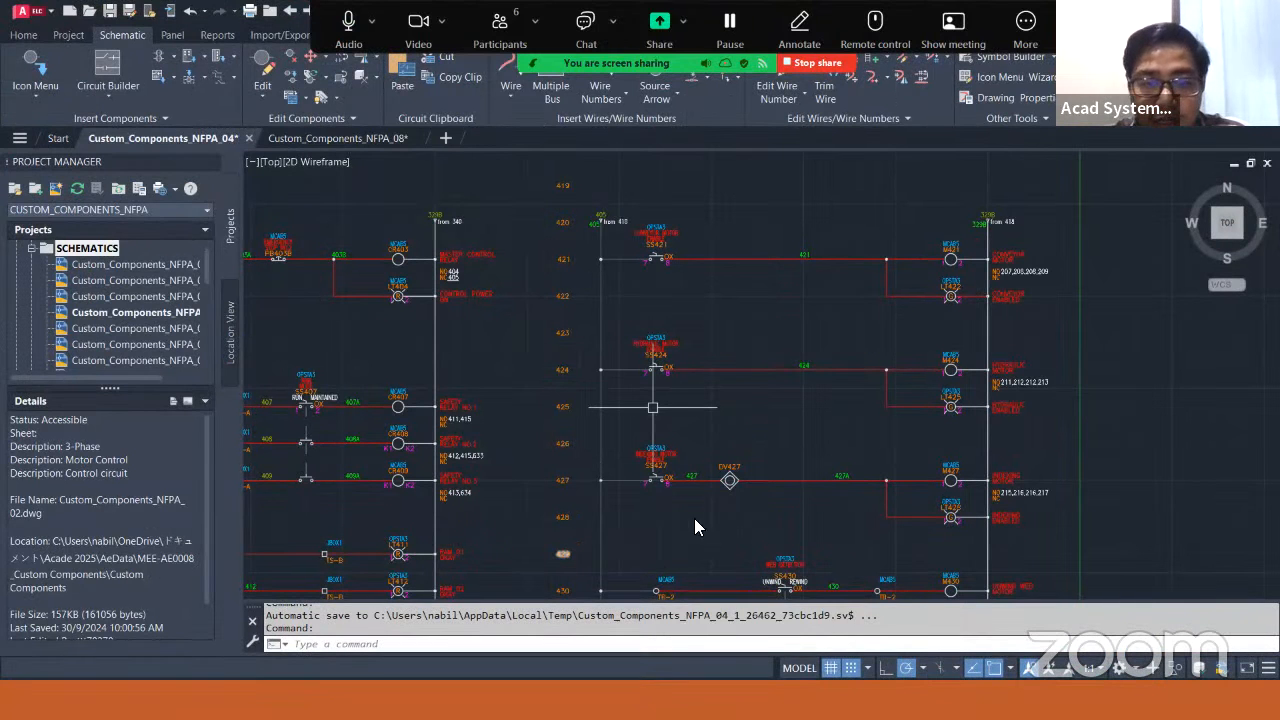
{"action": "key", "text": "alt+Tab"}
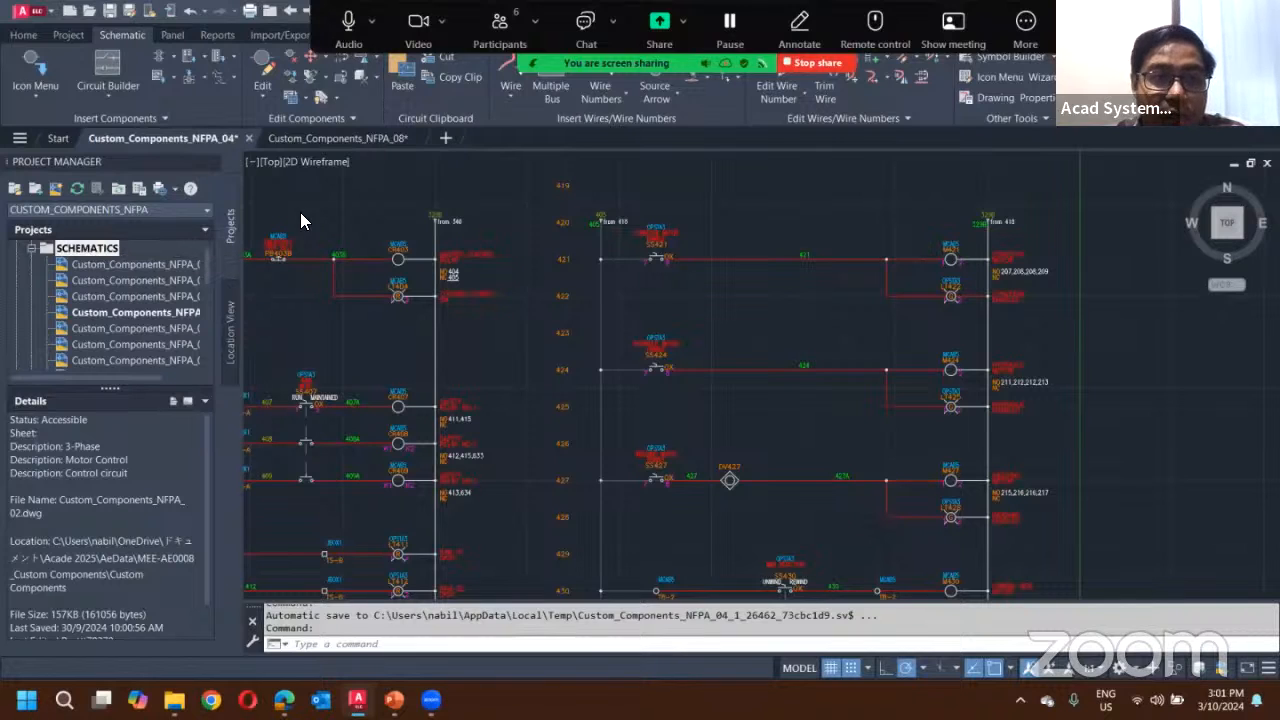
{"action": "scroll", "coordinate": [36, 268], "scroll_direction": "up", "scroll_amount": 1}
{"action": "left_click", "coordinate": [32, 264]}
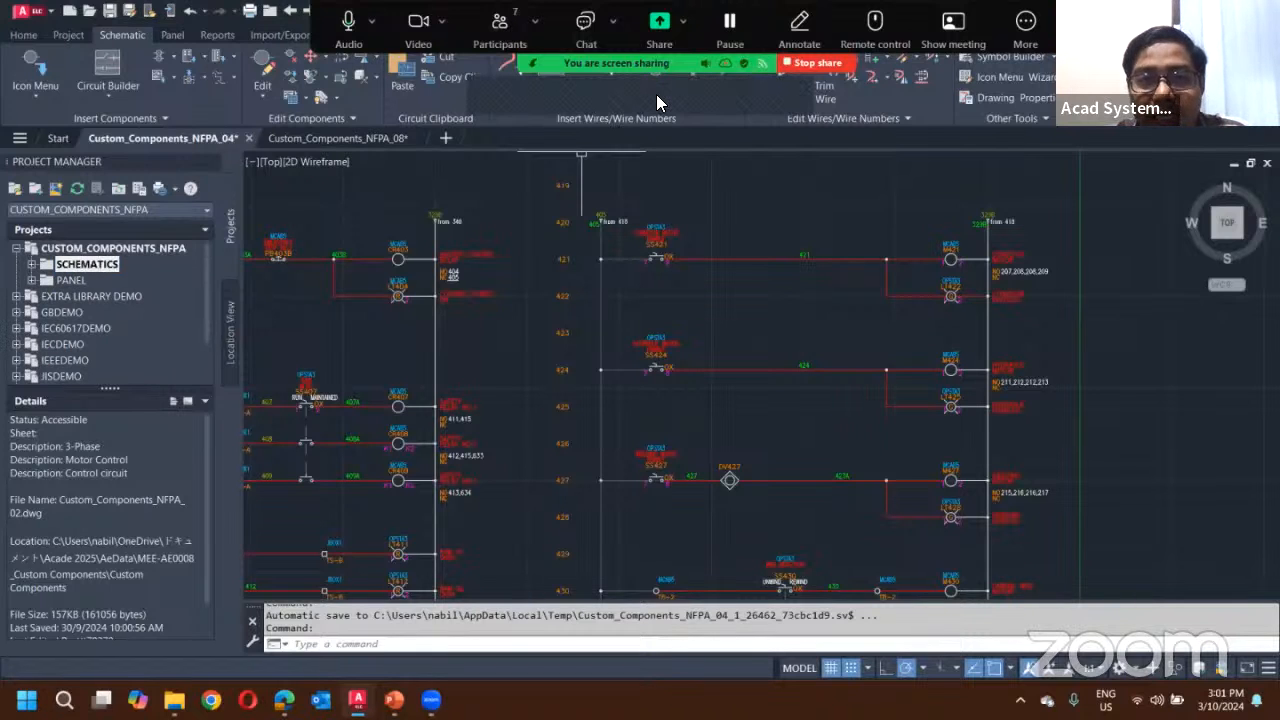
{"action": "scroll", "coordinate": [461, 243], "scroll_direction": "down", "scroll_amount": 4}
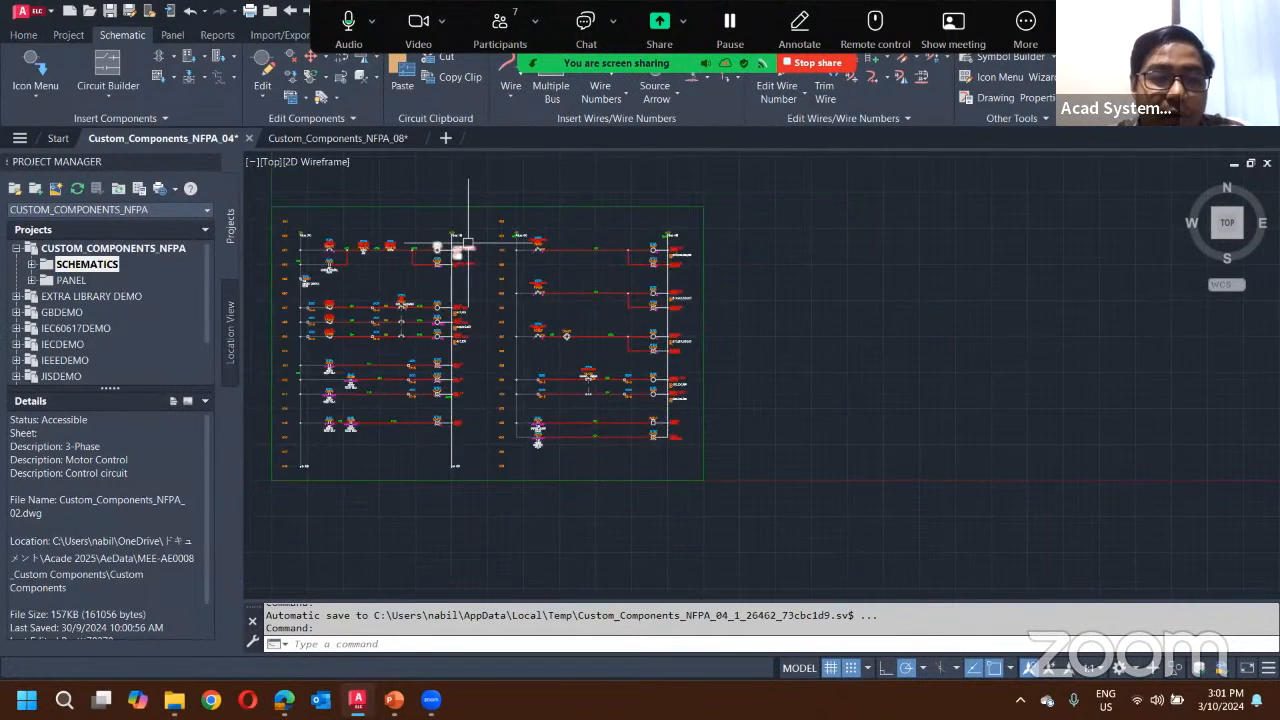
{"action": "scroll", "coordinate": [468, 243], "scroll_direction": "up", "scroll_amount": 4}
{"action": "mouse_move", "coordinate": [470, 241]}
{"action": "middle_mouse_down"}
{"action": "mouse_move", "coordinate": [588, 219]}
{"action": "mouse_move", "coordinate": [577, 228]}
{"action": "mouse_move", "coordinate": [594, 253]}
{"action": "middle_mouse_up"}
{"action": "scroll", "coordinate": [590, 219], "scroll_direction": "down", "scroll_amount": 2}
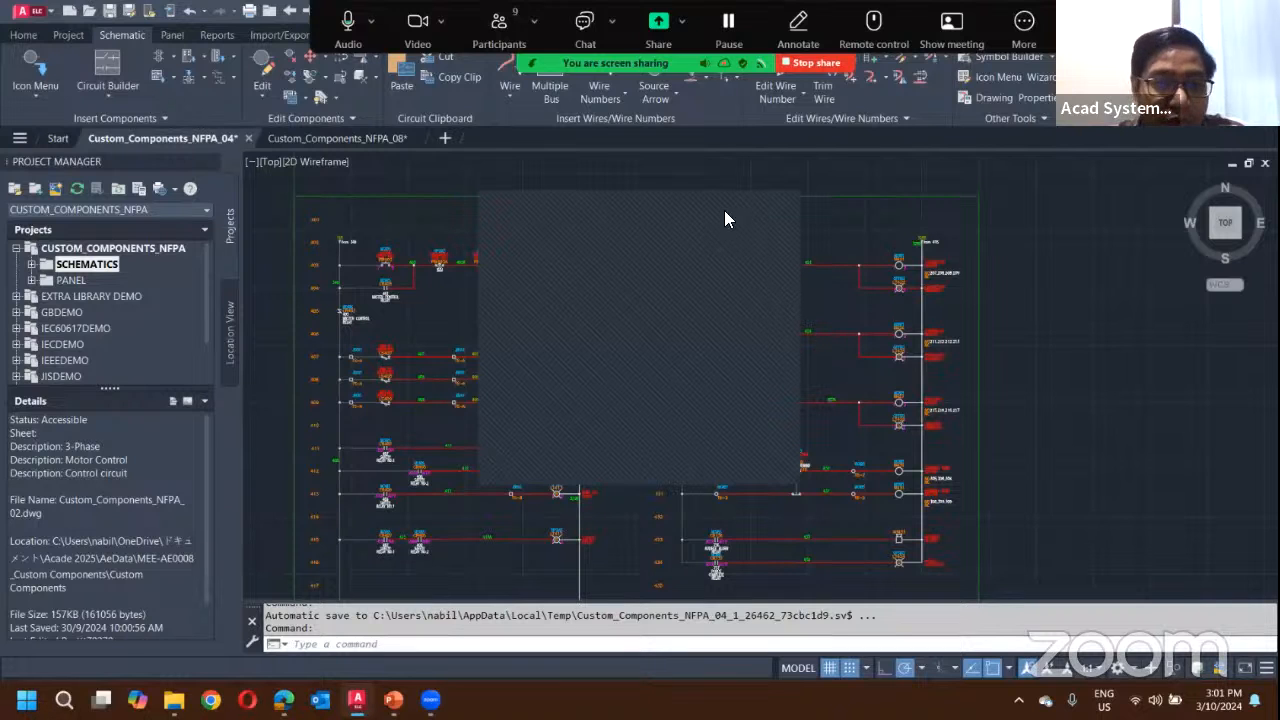
Step: Start a new drawing in the SCHEMATICS folder, using the ACAD_ELECTRICAL template
{"action": "right_click", "coordinate": [65, 248]}
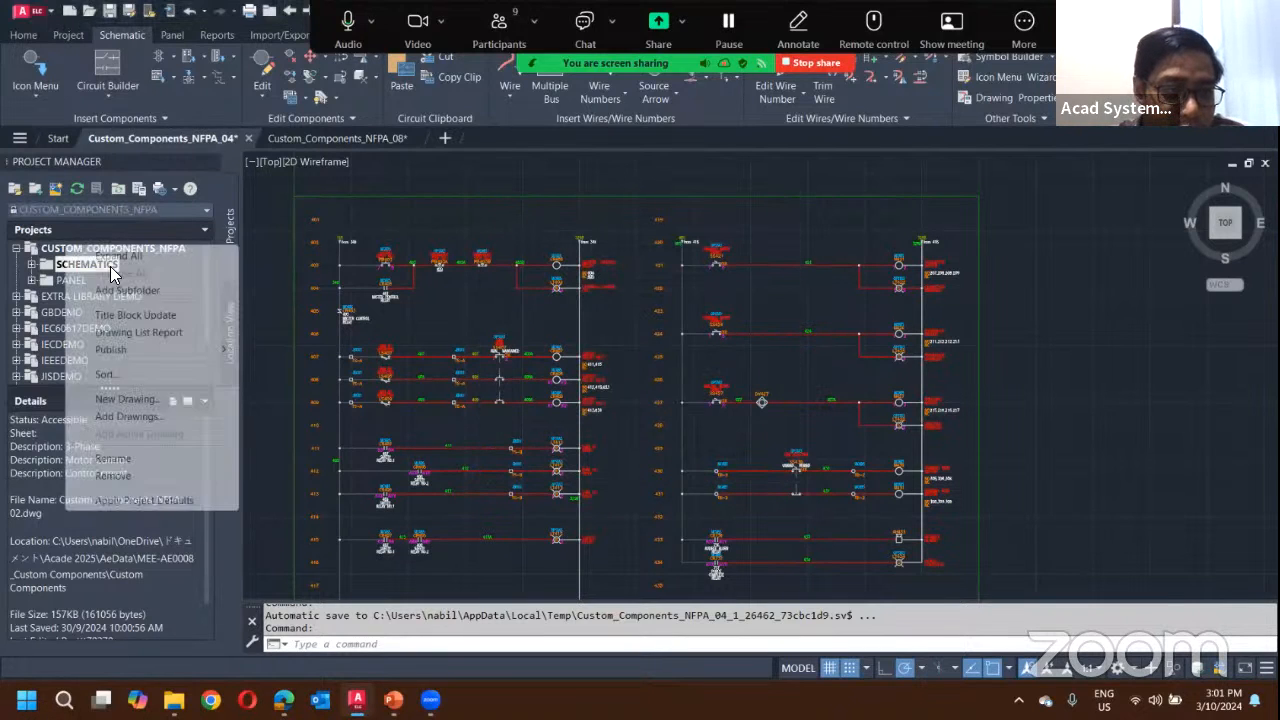
{"action": "left_click", "coordinate": [126, 399]}
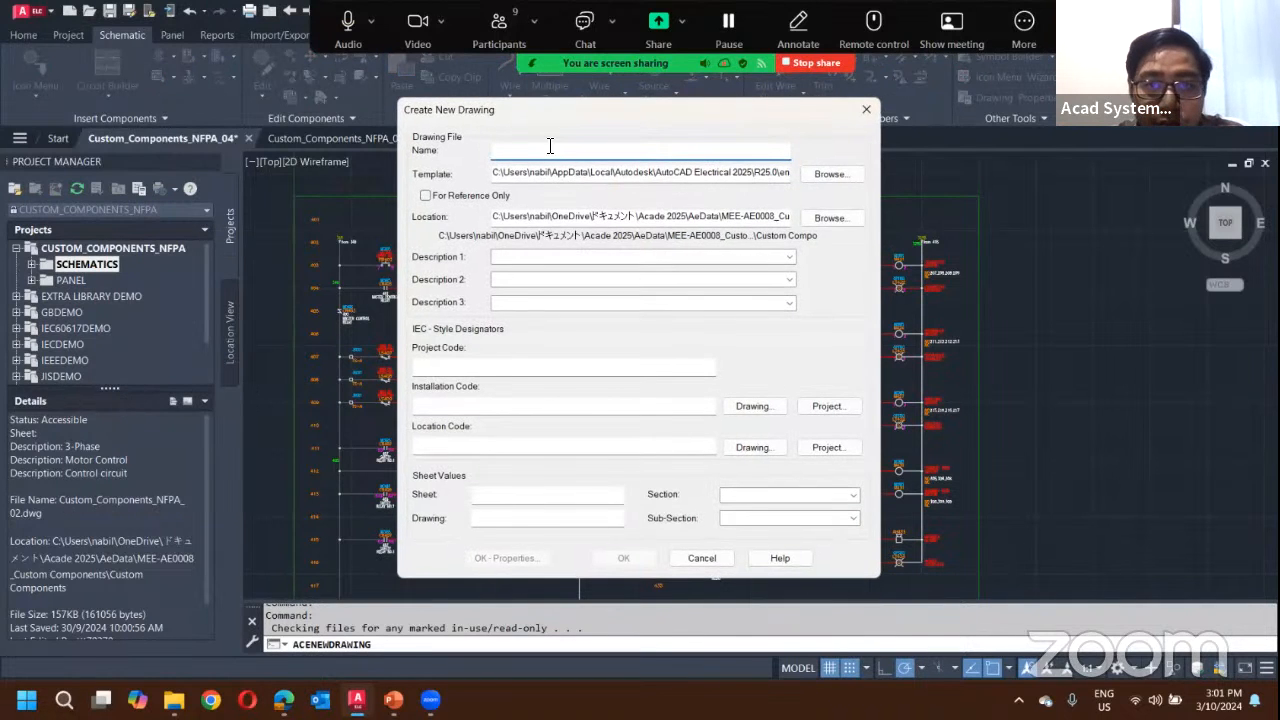
{"action": "left_click", "coordinate": [831, 174]}
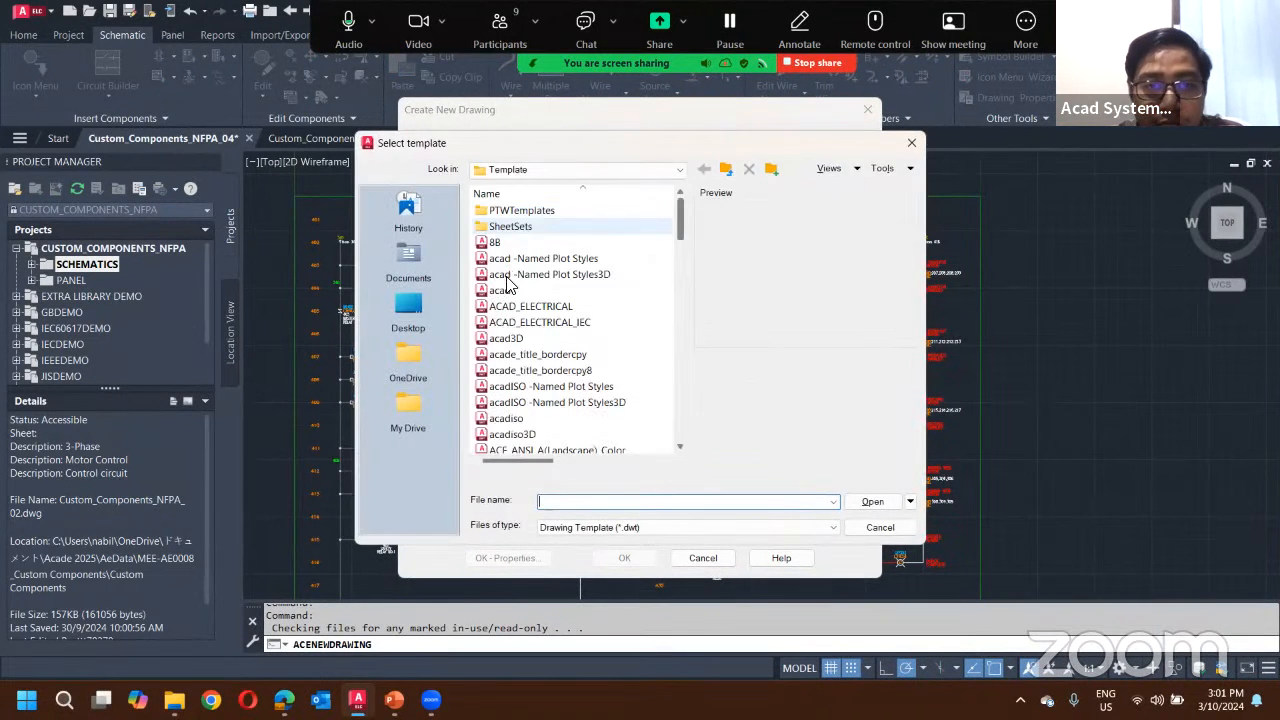
{"action": "left_click", "coordinate": [553, 310]}
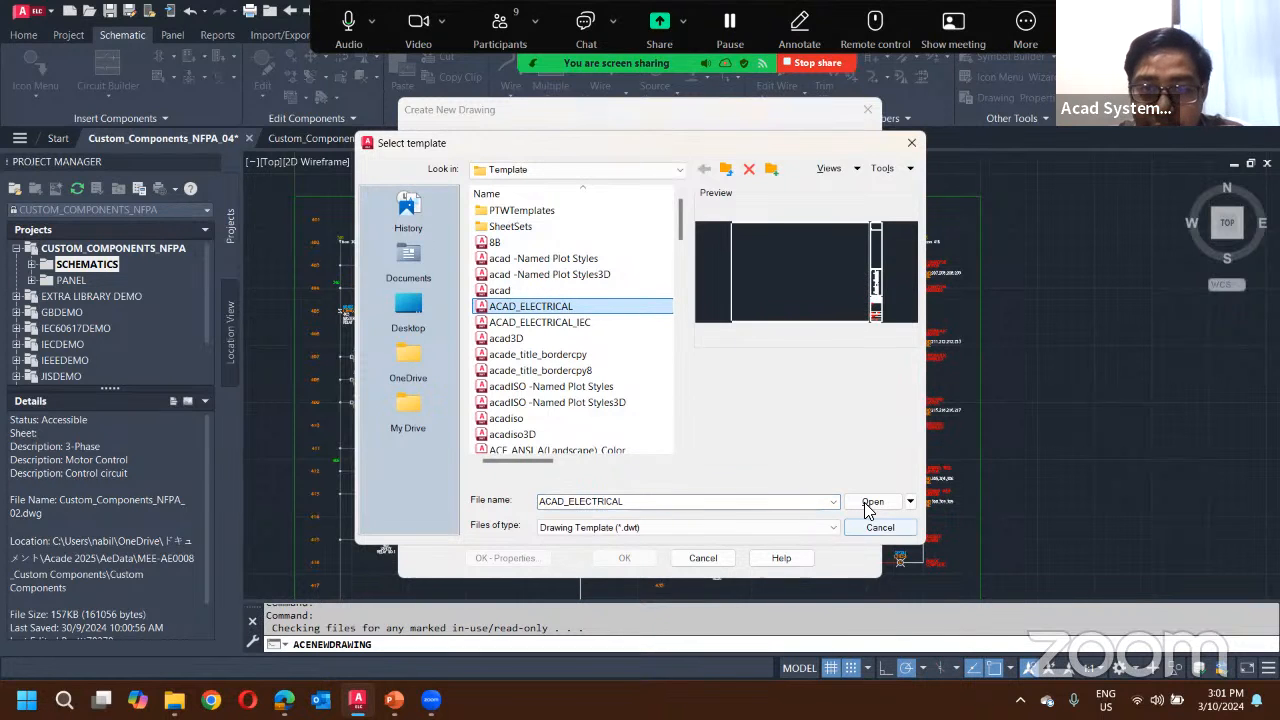
{"action": "left_click", "coordinate": [872, 502]}
Step: Name the new drawing Sample and enter sheet value 001 and drawing value 001G
{"action": "left_click", "coordinate": [557, 150]}
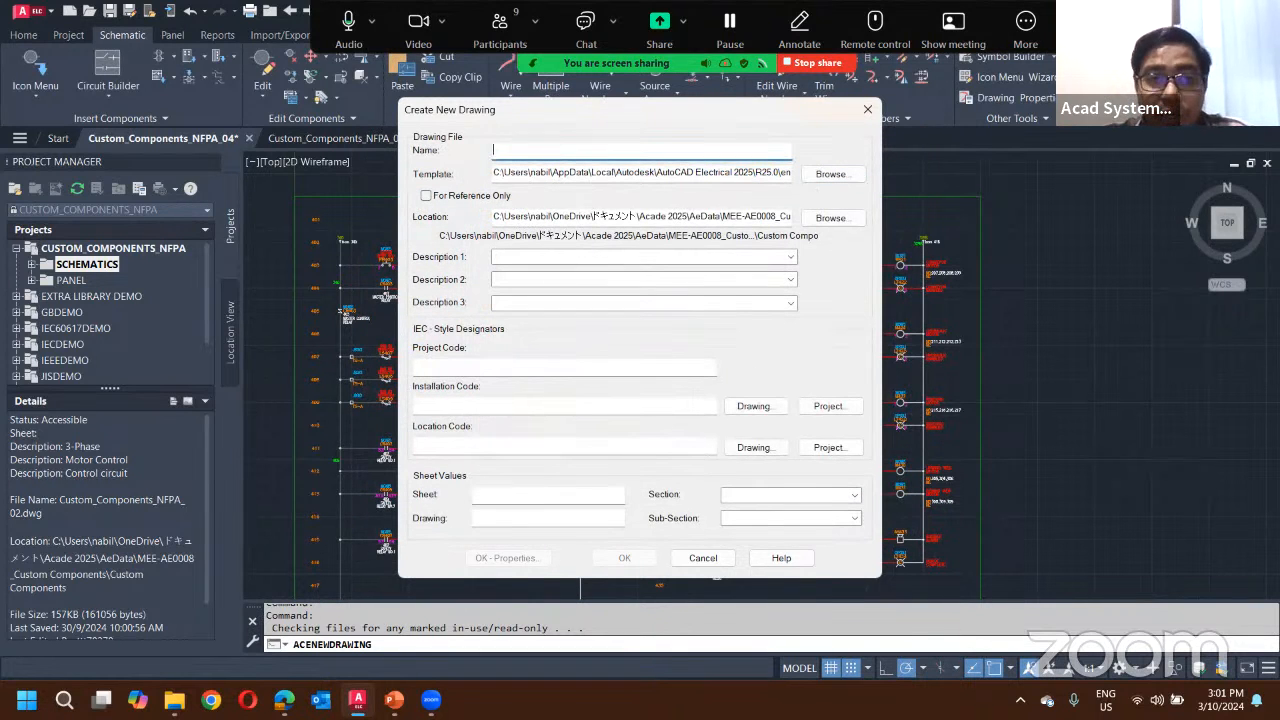
{"action": "type", "text": "Samp"}
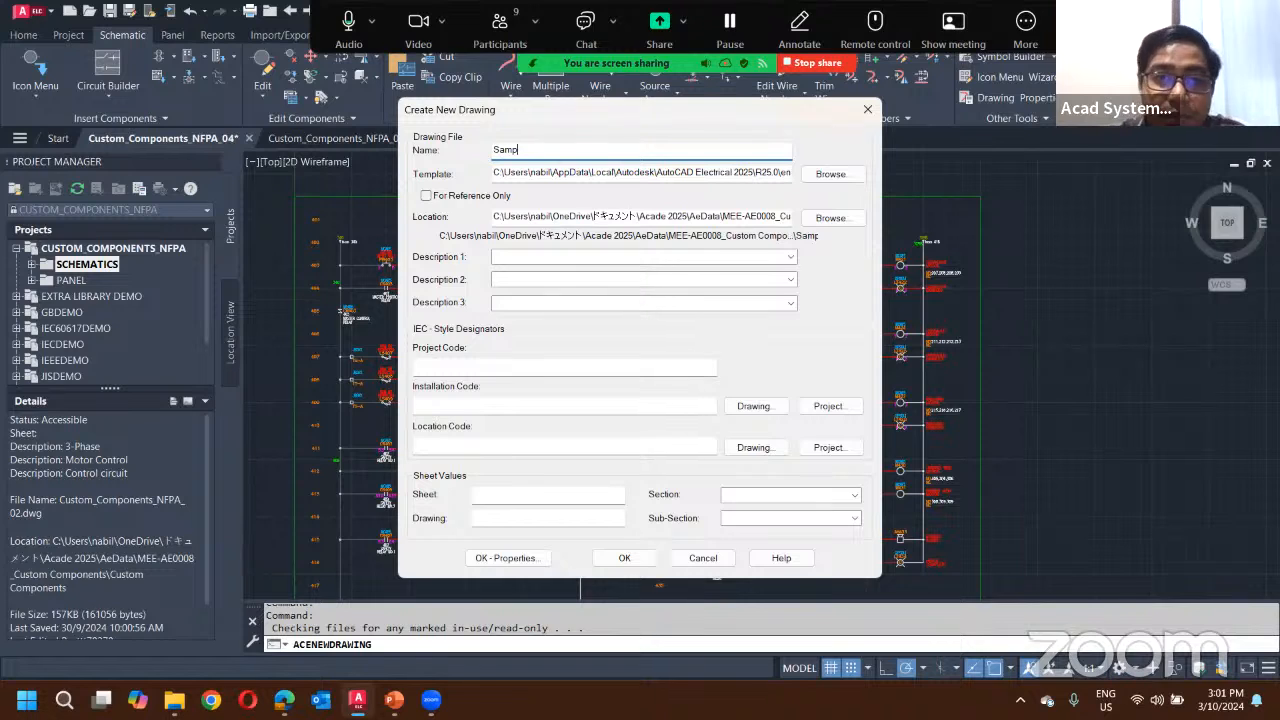
{"action": "type", "text": "le"}
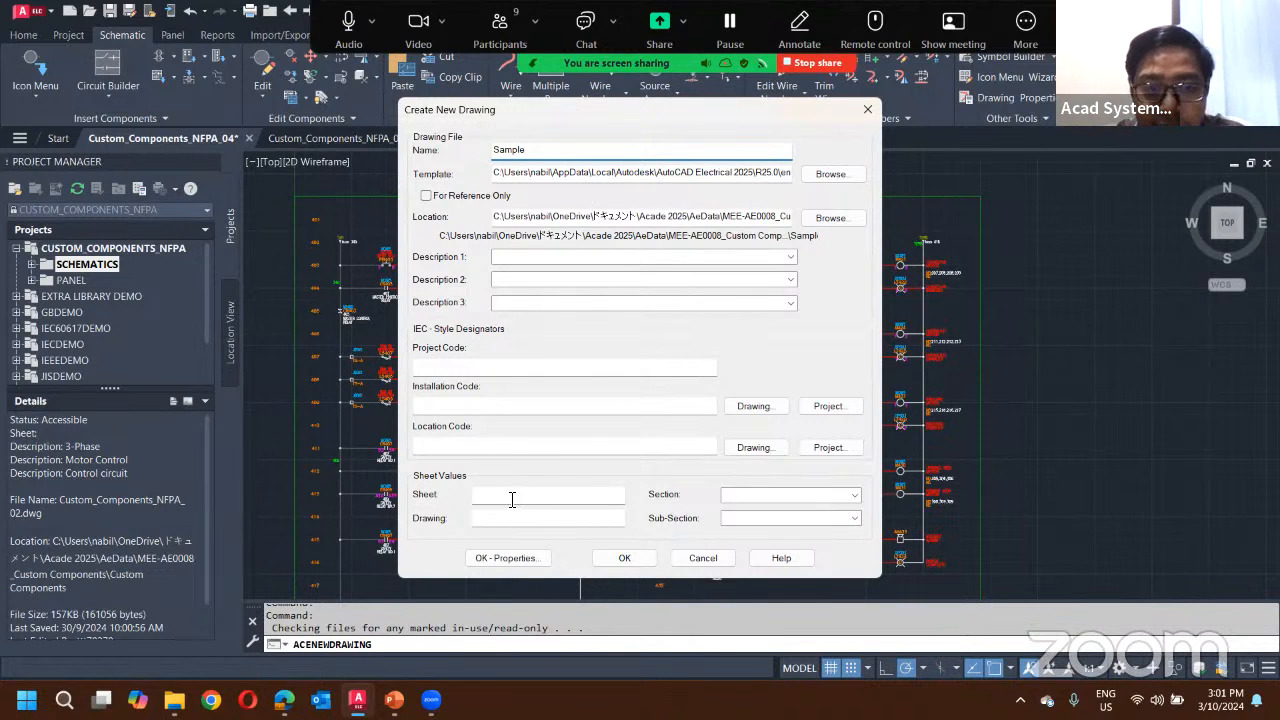
{"action": "left_click", "coordinate": [512, 497]}
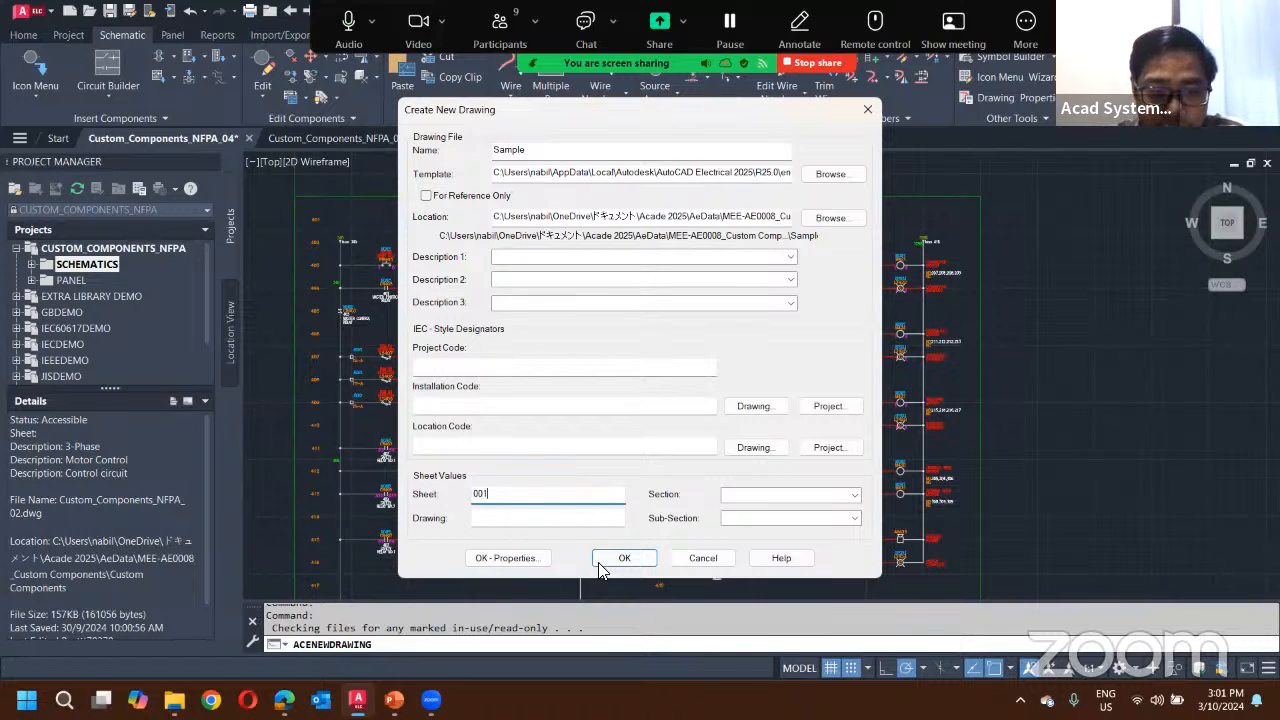
{"action": "type", "text": "001"}
{"action": "key", "text": "Tab"}
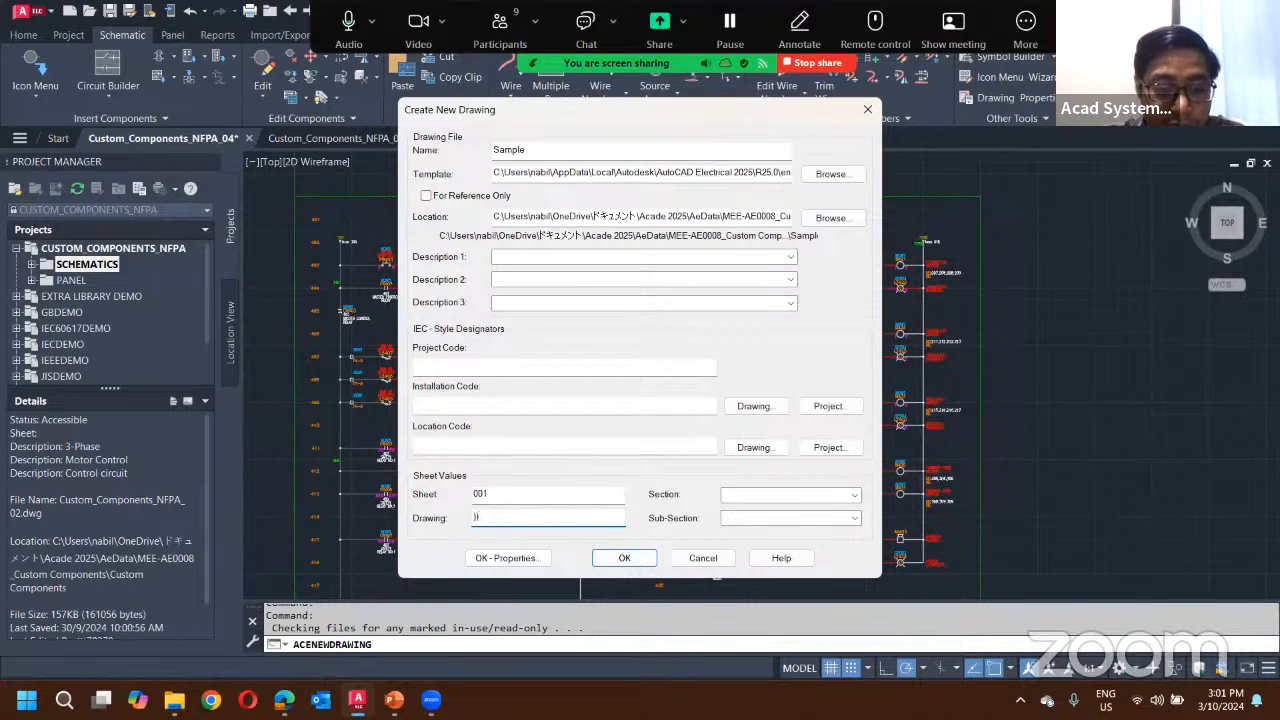
{"action": "type", "text": "001G"}
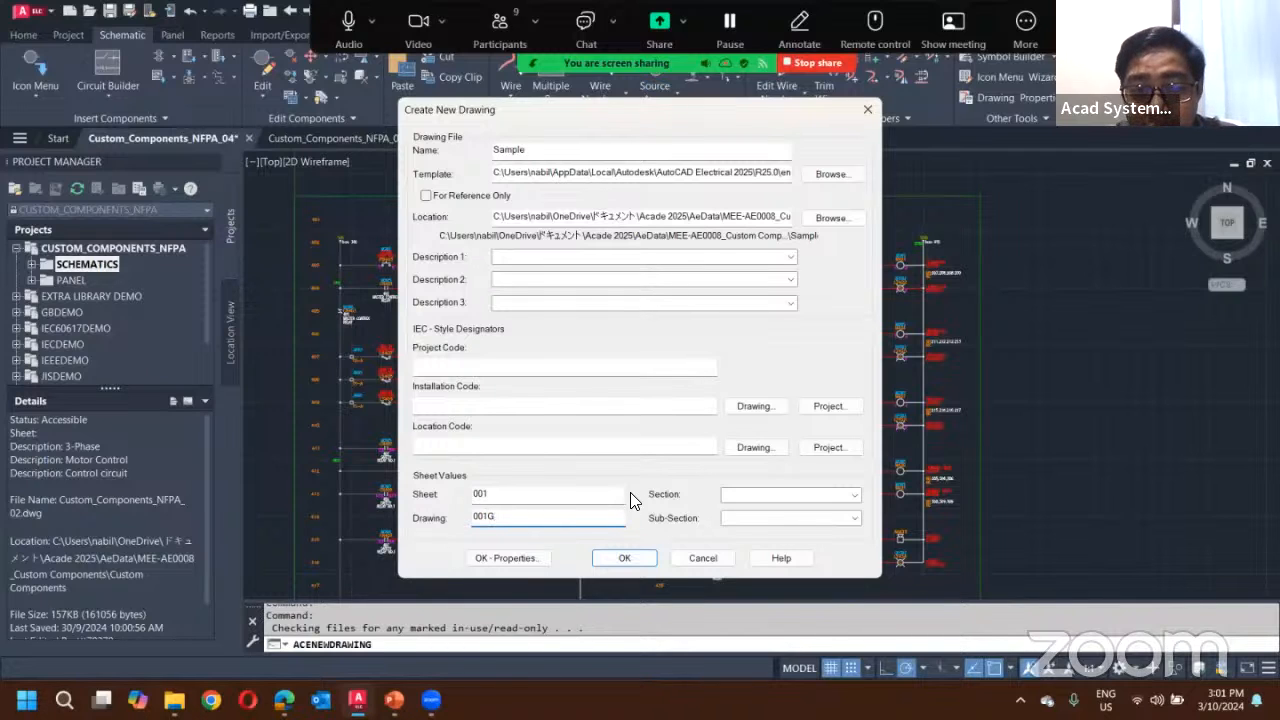
Step: Change the new drawing's name to Sample2 and create it
{"action": "left_click", "coordinate": [611, 560]}
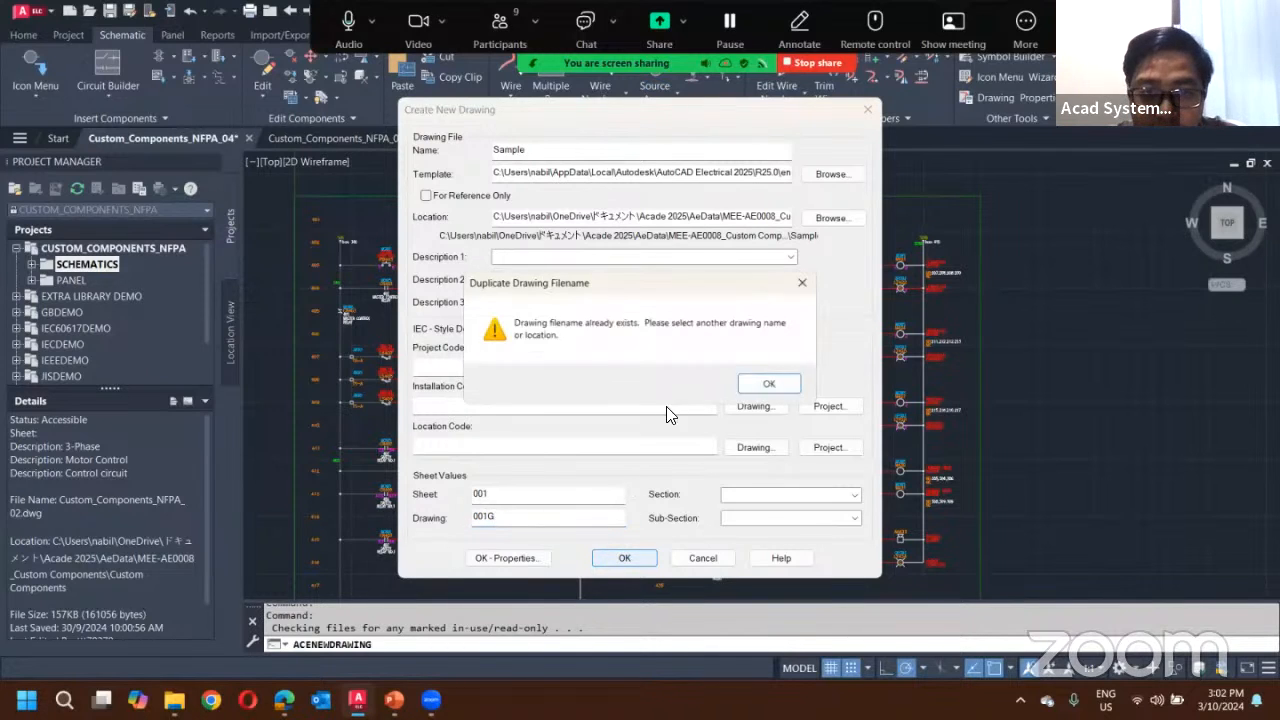
{"action": "left_click", "coordinate": [754, 388]}
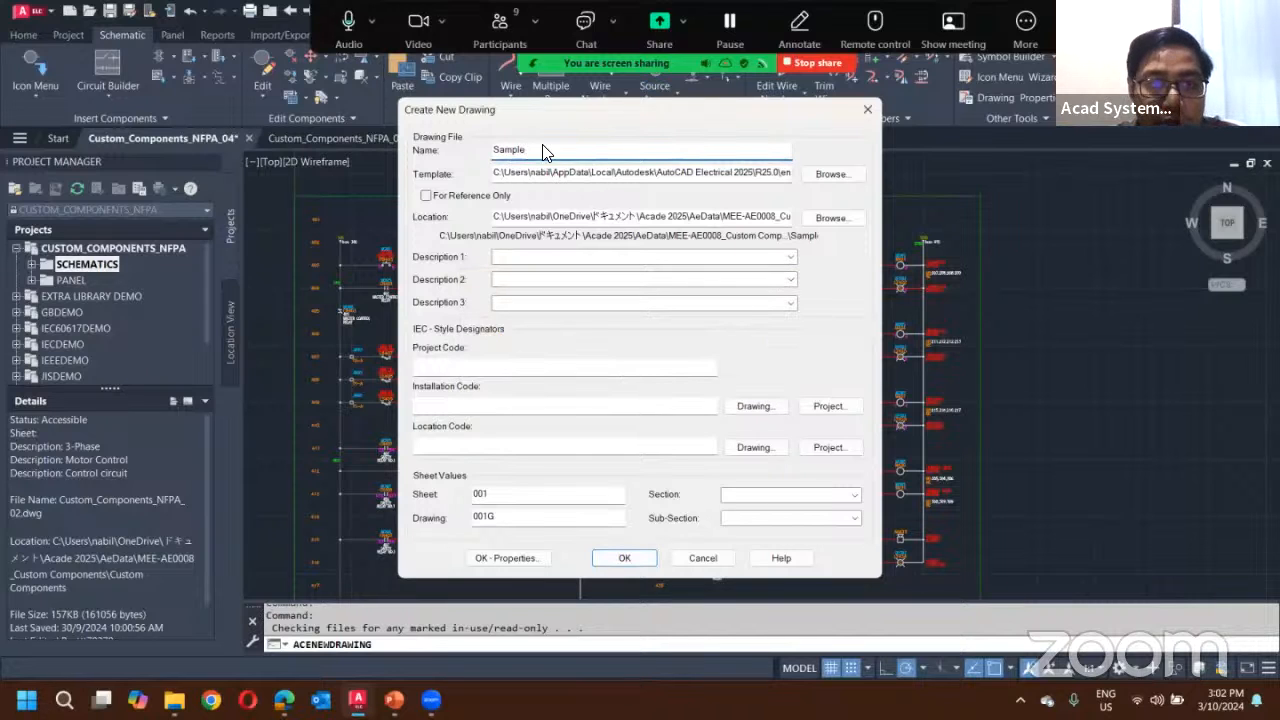
{"action": "left_click", "coordinate": [626, 557]}
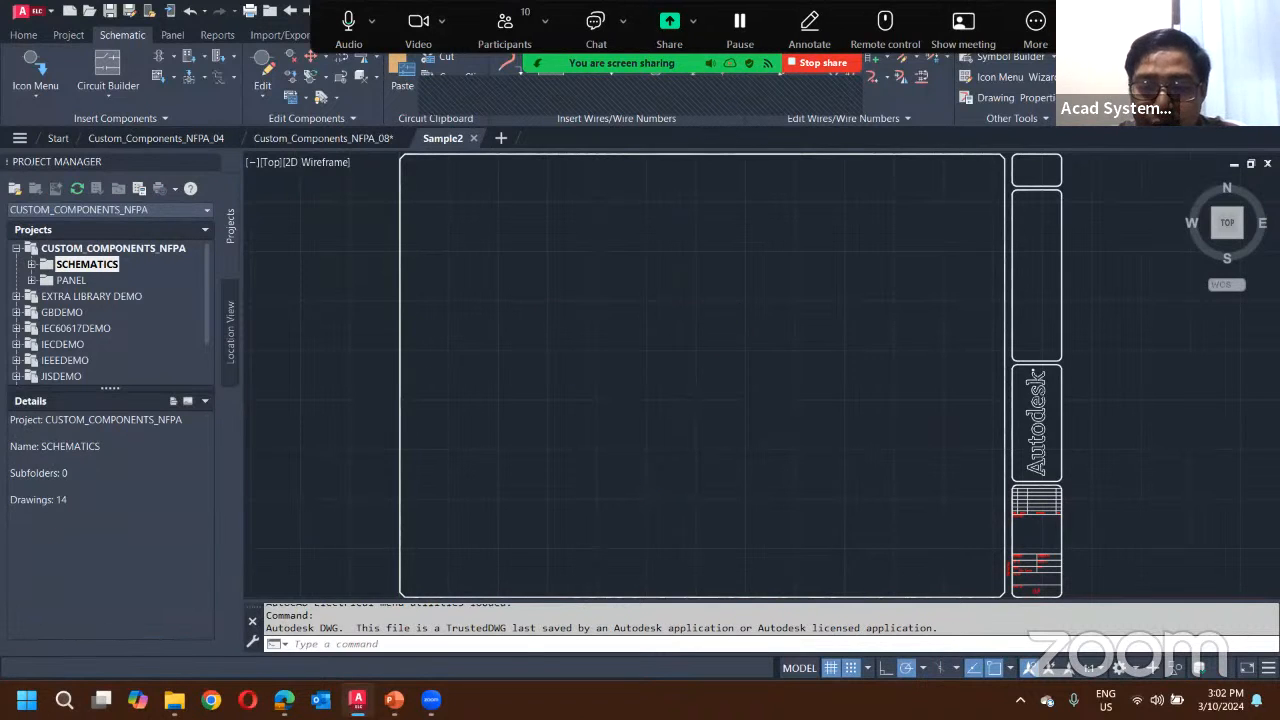
Step: Examine the title text, drawing number and sheet number in the title block of Sample2
{"action": "scroll", "coordinate": [683, 337], "scroll_direction": "up", "scroll_amount": 3}
{"action": "scroll", "coordinate": [857, 460], "scroll_direction": "up", "scroll_amount": 3}
{"action": "middle_click_drag", "start_coordinate": [868, 471], "coordinate": [830, 355]}
{"action": "scroll", "coordinate": [712, 455], "scroll_direction": "up", "scroll_amount": 2}
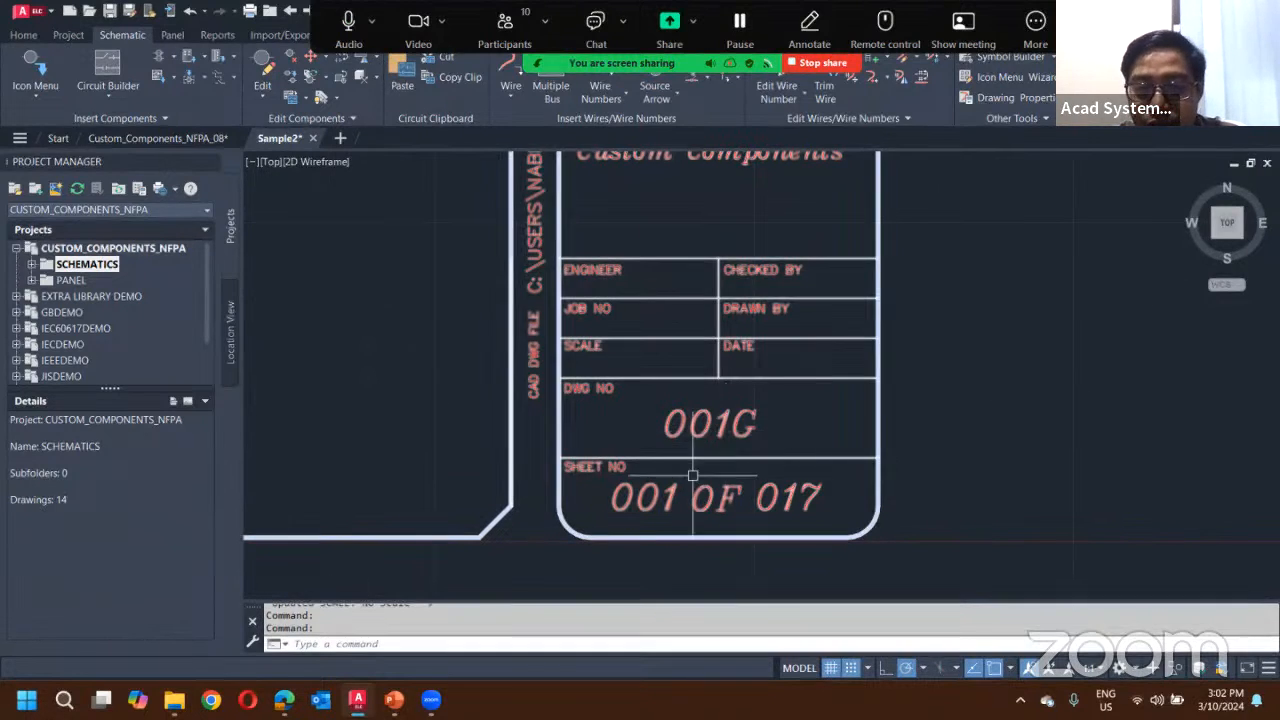
{"action": "scroll", "coordinate": [752, 508], "scroll_direction": "down", "scroll_amount": 3}
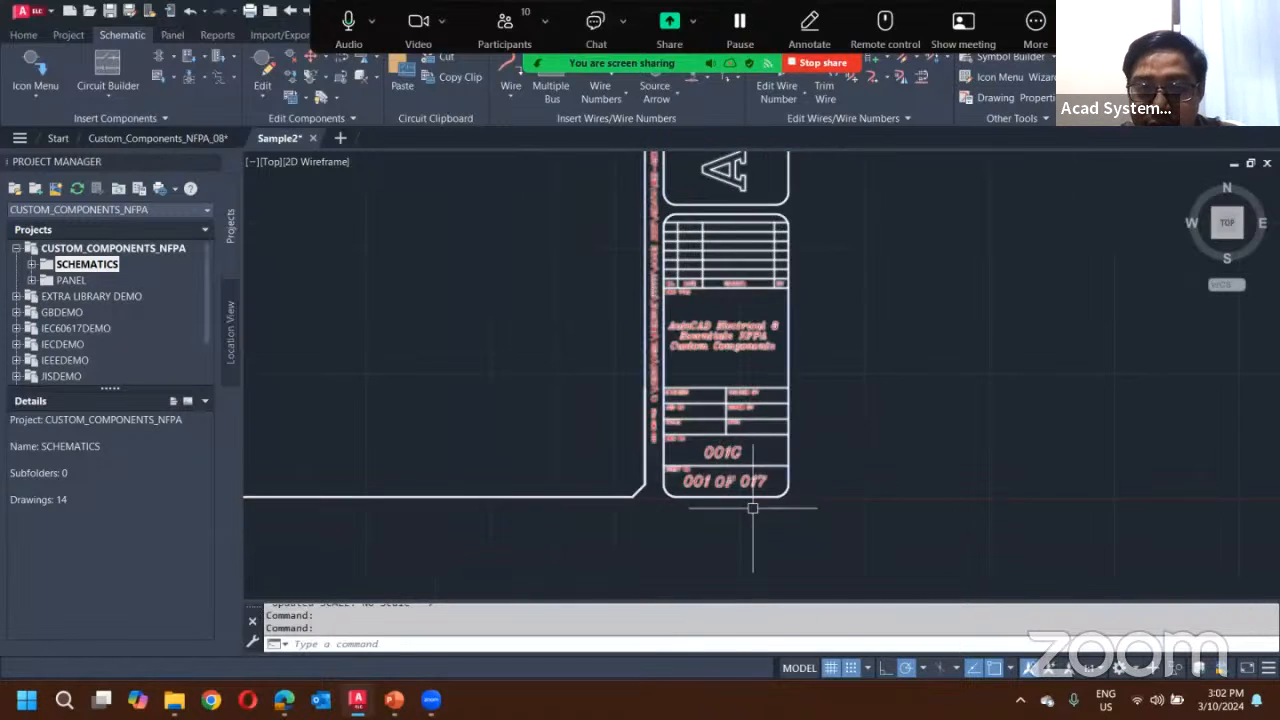
{"action": "scroll", "coordinate": [745, 390], "scroll_direction": "up", "scroll_amount": 3}
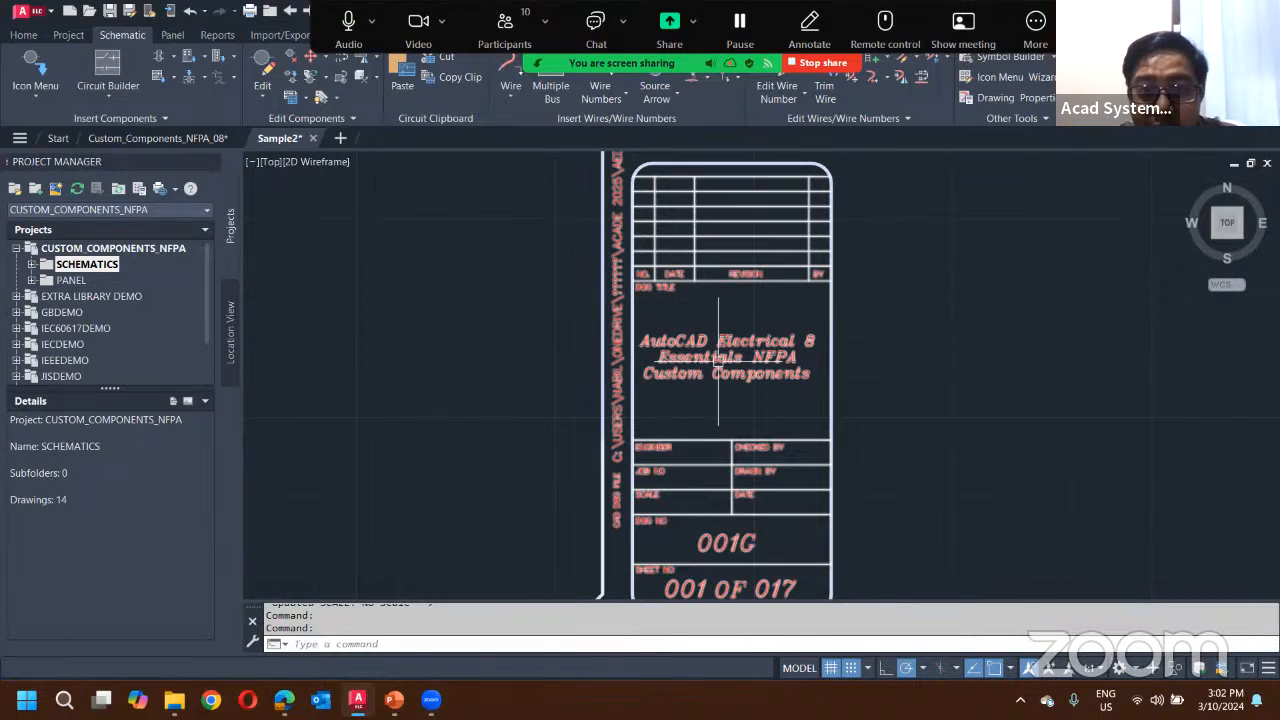
{"action": "scroll", "coordinate": [700, 366], "scroll_direction": "down", "scroll_amount": 2}
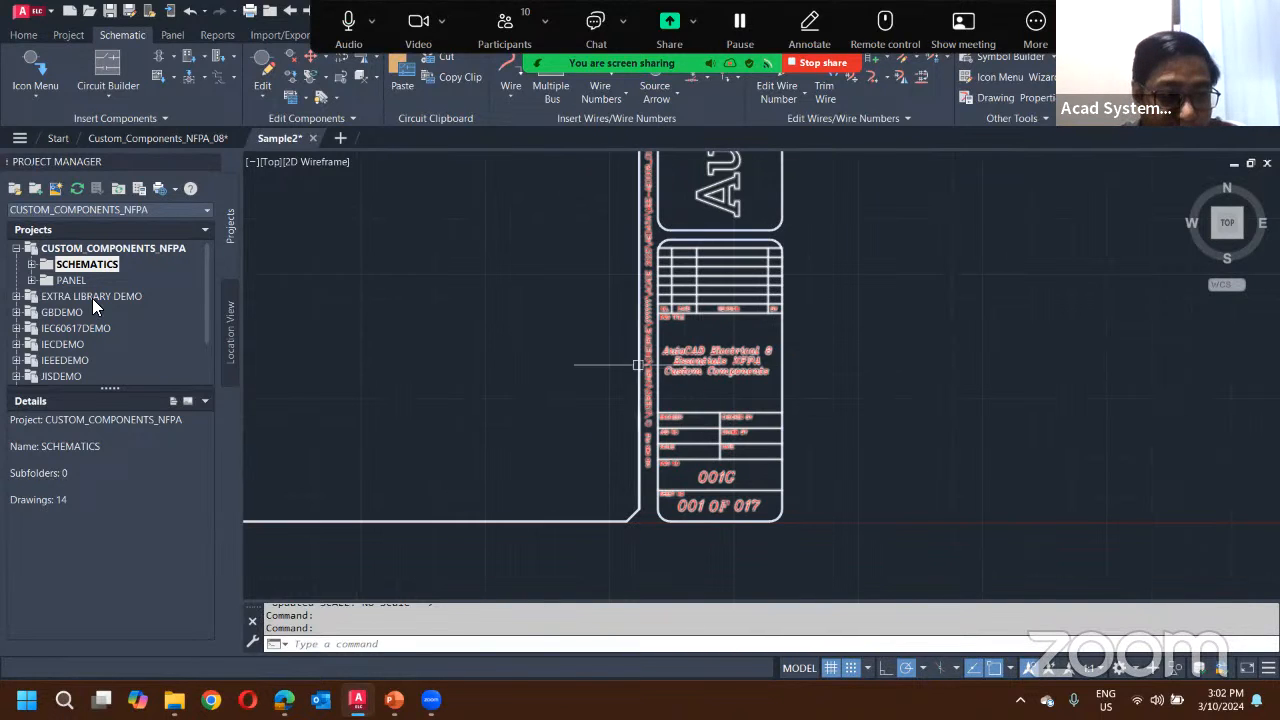
Step: Shorten Title 1 in the CUSTOM_COMPONENTS_NFPA project description to "AutoCAD E"
{"action": "right_click", "coordinate": [88, 250]}
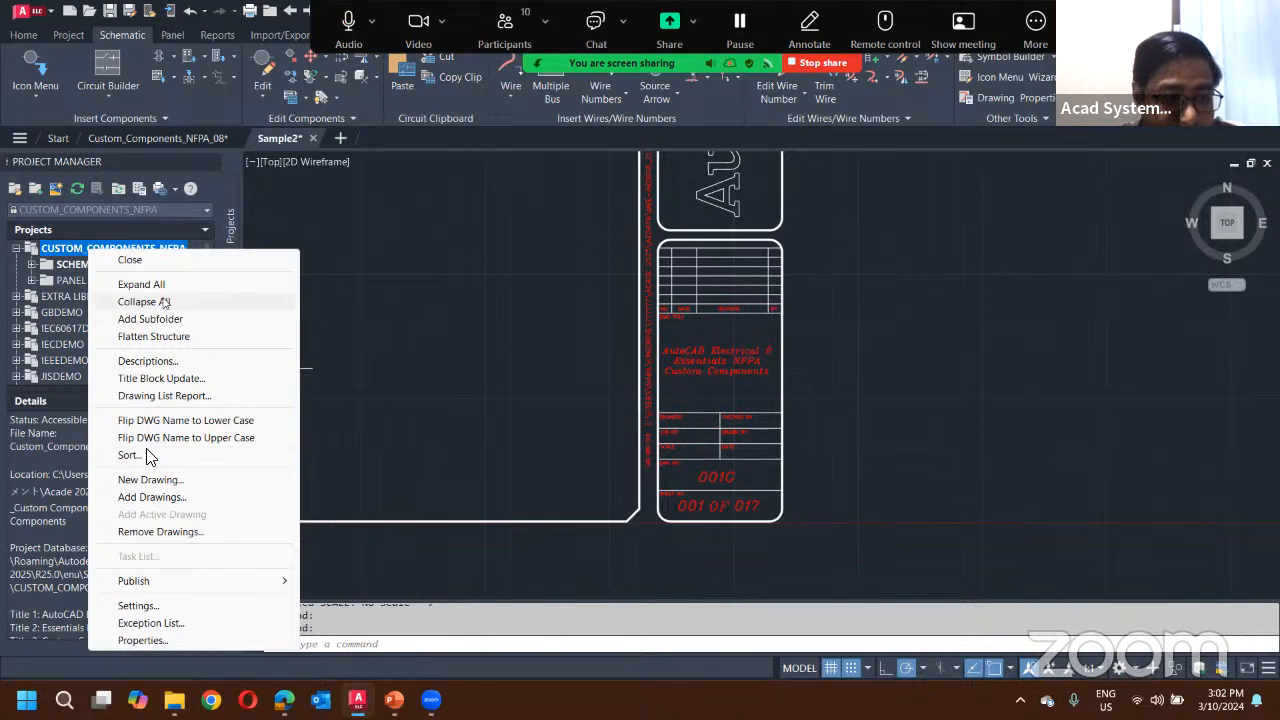
{"action": "left_click", "coordinate": [150, 365]}
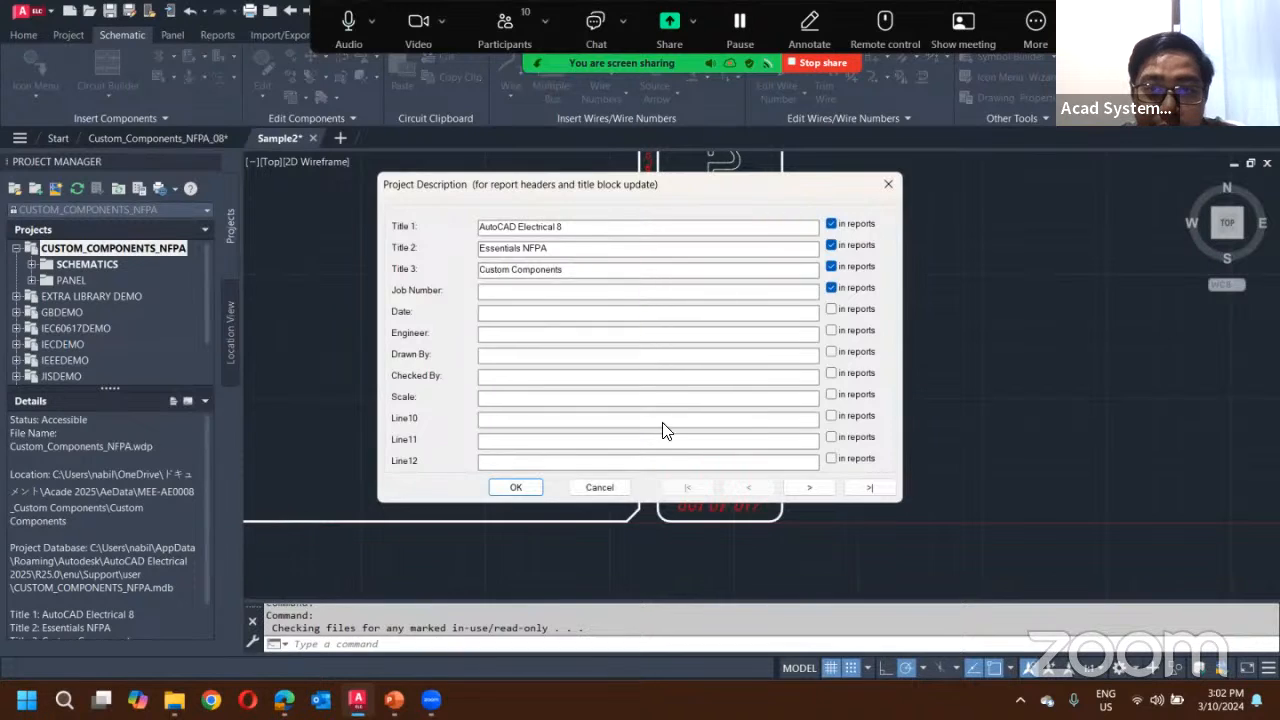
{"action": "left_click_drag", "start_coordinate": [658, 182], "coordinate": [808, 360]}
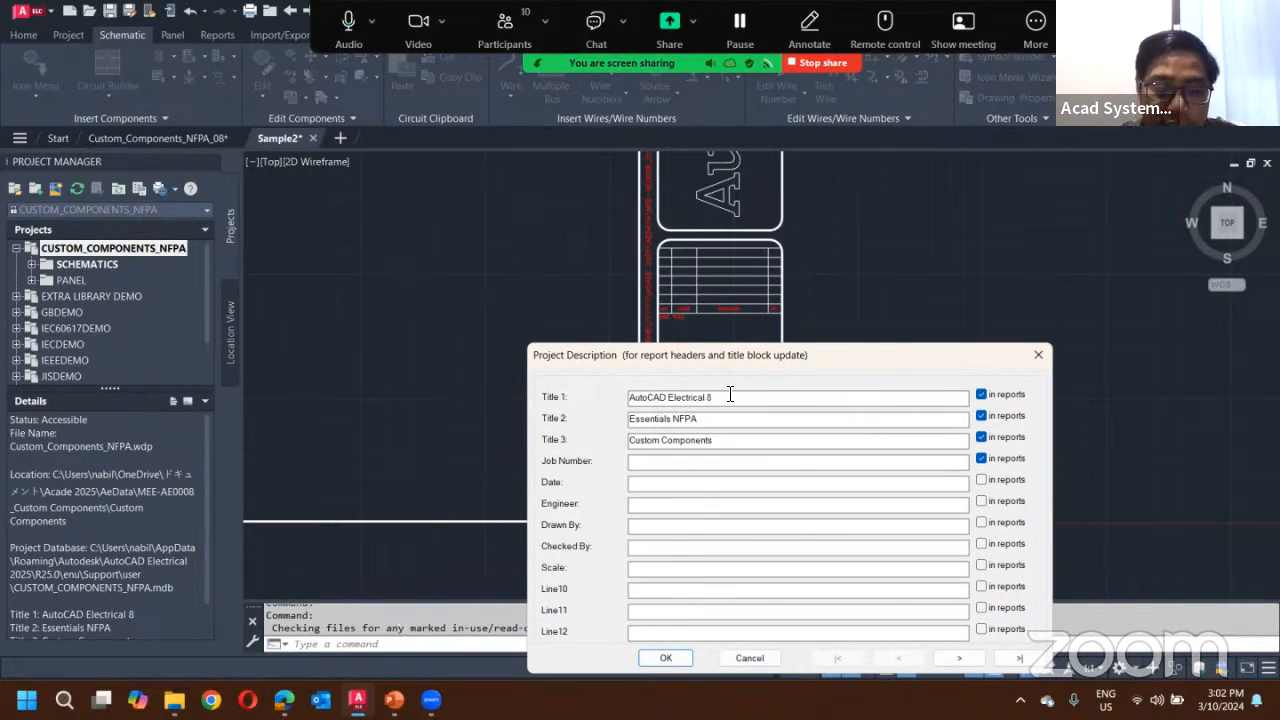
{"action": "left_click_drag", "start_coordinate": [672, 397], "coordinate": [730, 395]}
{"action": "key", "text": "BackSpace"}
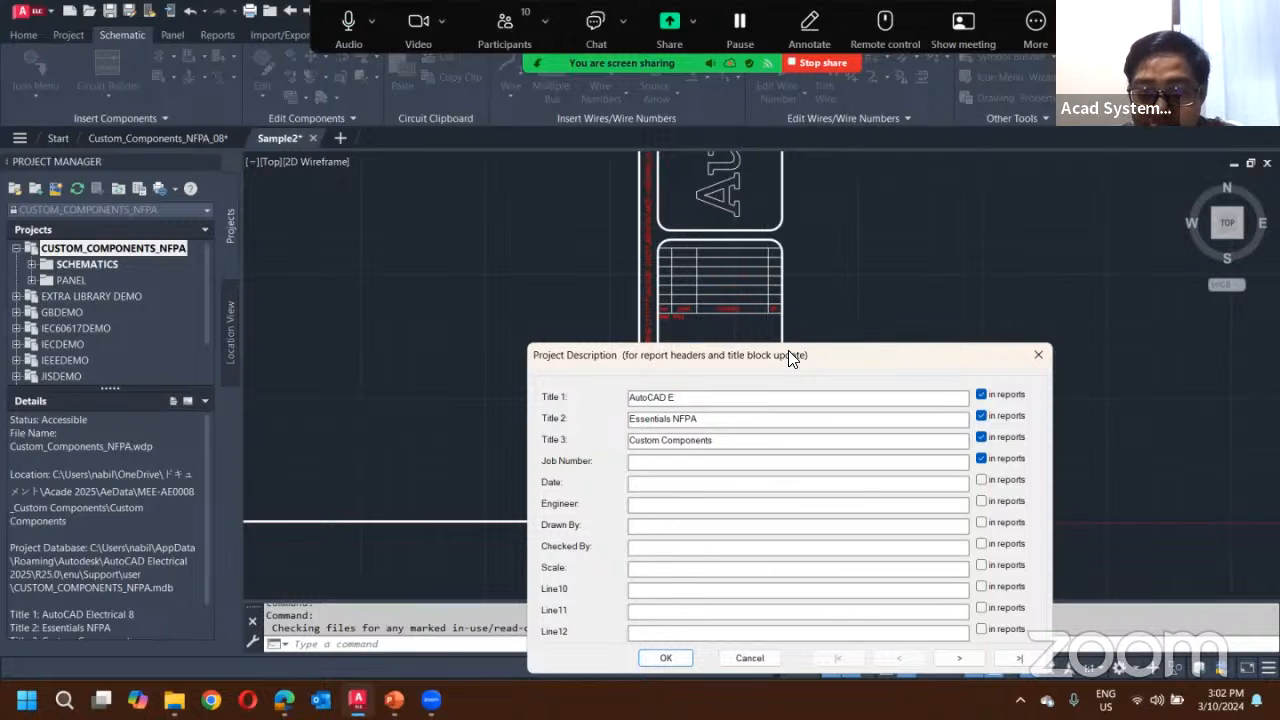
{"action": "left_click_drag", "start_coordinate": [788, 355], "coordinate": [878, 238]}
{"action": "left_click", "coordinate": [754, 542]}
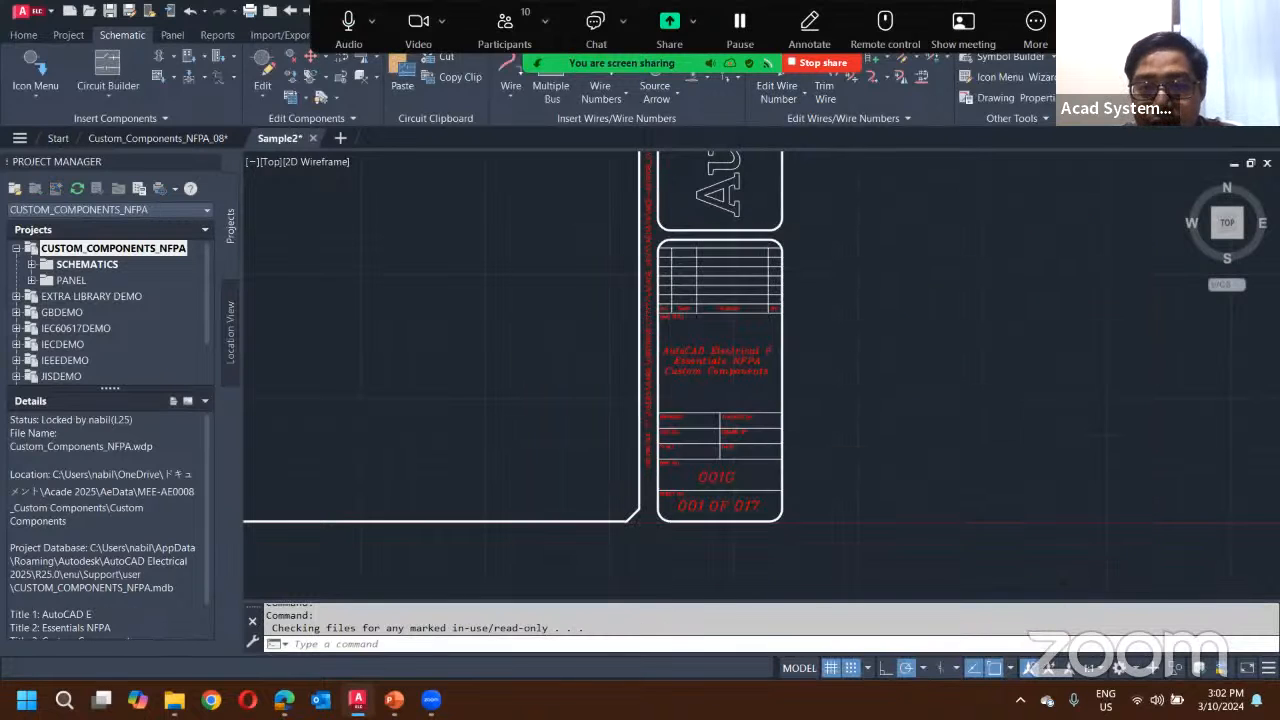
{"action": "scroll", "coordinate": [750, 354], "scroll_direction": "up", "scroll_amount": 5}
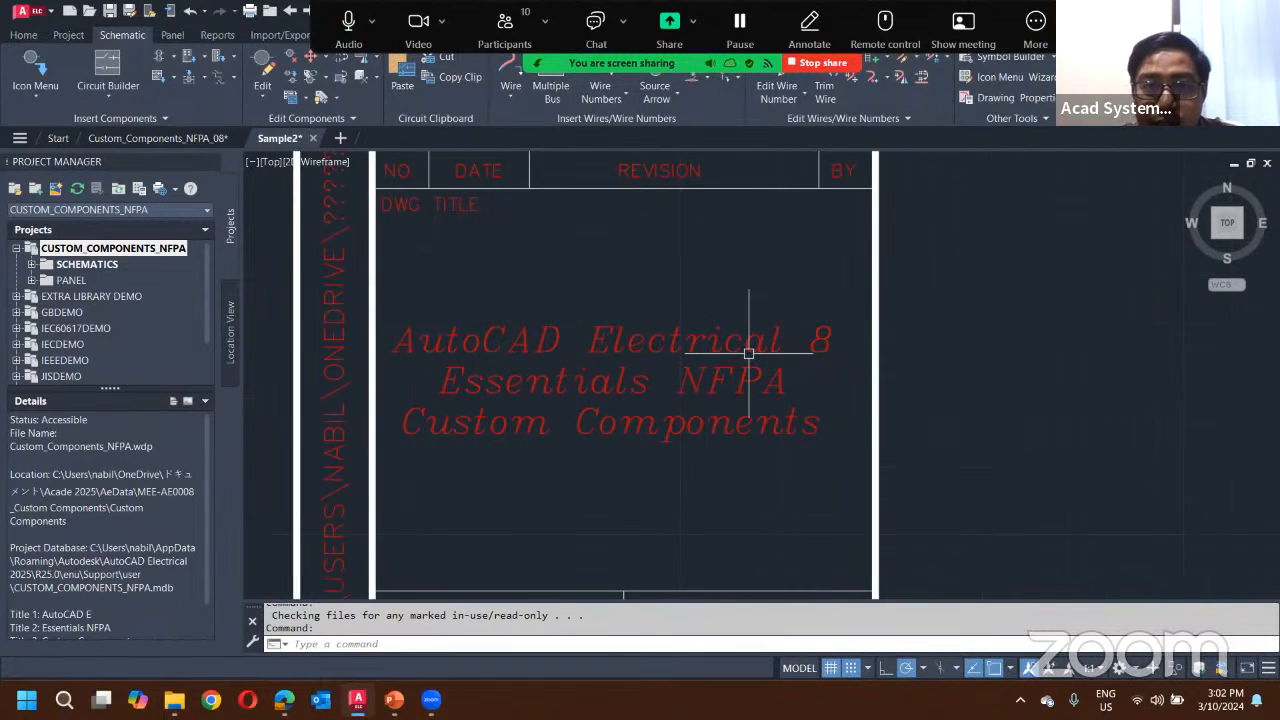
{"action": "left_click", "coordinate": [689, 95]}
Step: Set the sheet value of Sample2.dwg to 021 in its drawing properties
{"action": "scroll", "coordinate": [686, 520], "scroll_direction": "down", "scroll_amount": 6}
{"action": "mouse_move", "coordinate": [686, 520]}
{"action": "middle_mouse_down"}
{"action": "mouse_move", "coordinate": [706, 417]}
{"action": "mouse_move", "coordinate": [670, 367]}
{"action": "middle_mouse_up"}
{"action": "scroll", "coordinate": [647, 484], "scroll_direction": "up", "scroll_amount": 4}
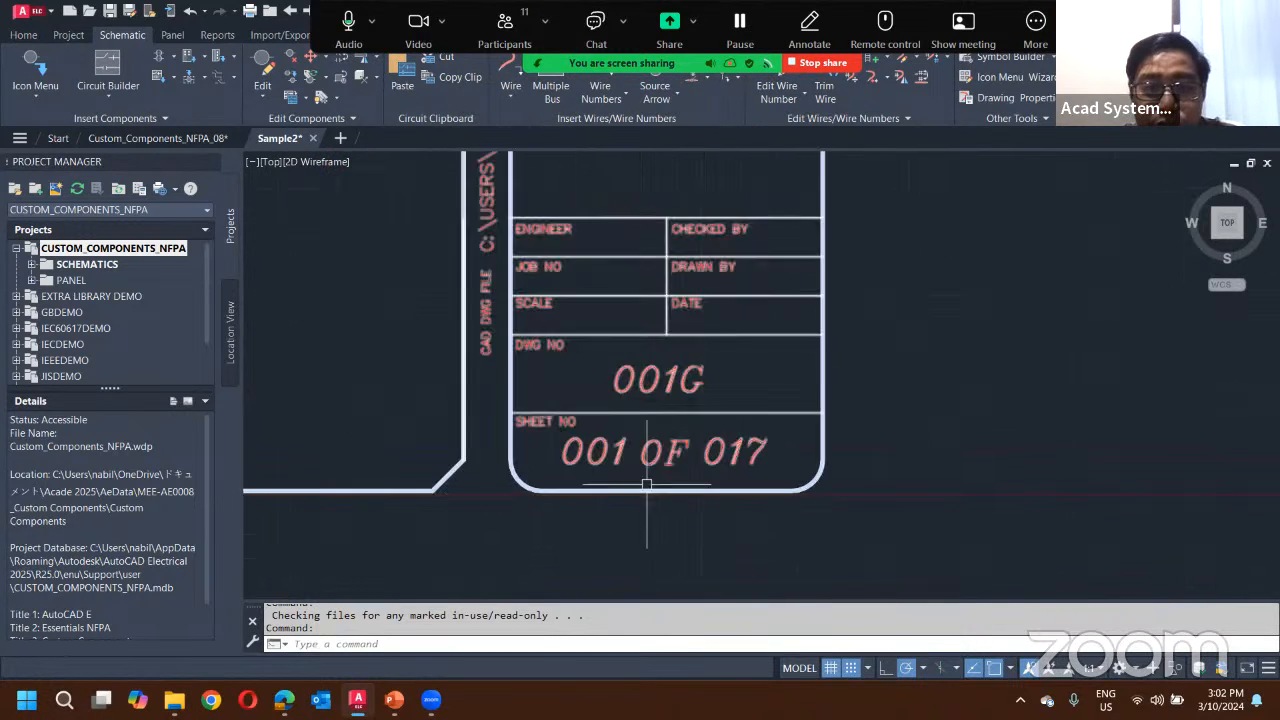
{"action": "left_click", "coordinate": [32, 264]}
{"action": "scroll", "coordinate": [98, 320], "scroll_direction": "down", "scroll_amount": 1}
{"action": "right_click", "coordinate": [98, 328]}
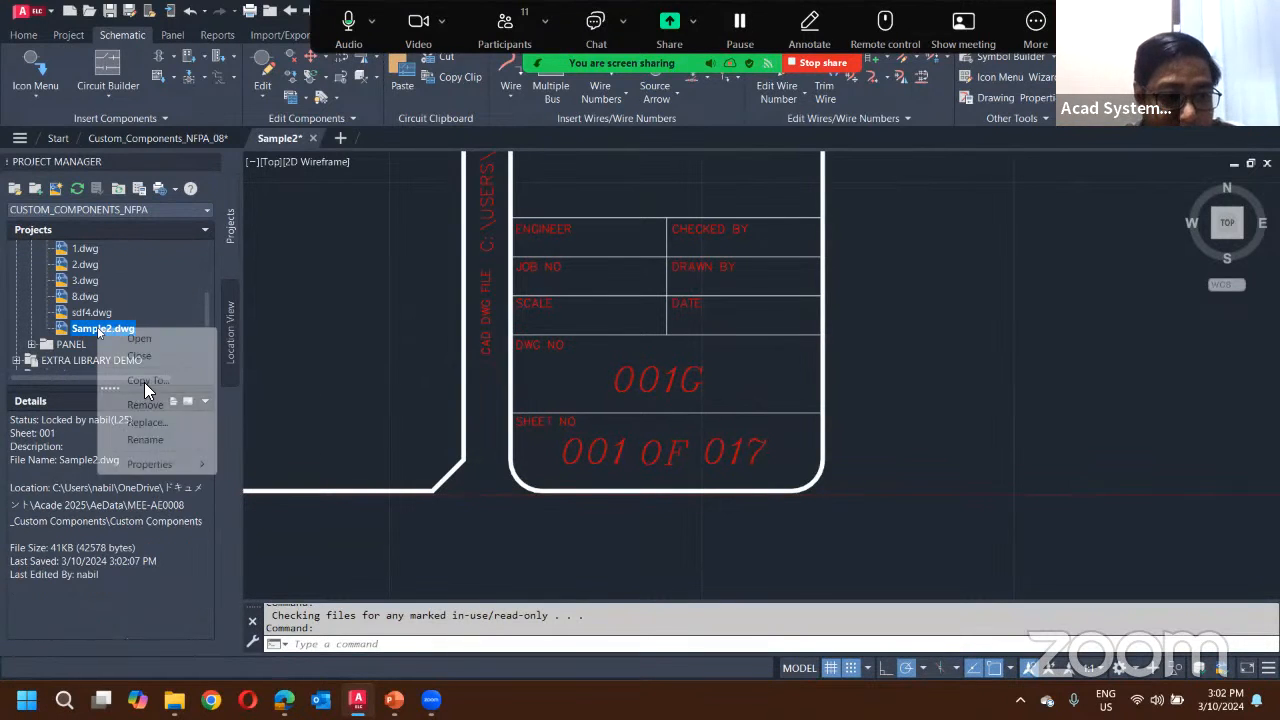
{"action": "mouse_move", "coordinate": [174, 464]}
{"action": "left_click", "coordinate": [250, 463]}
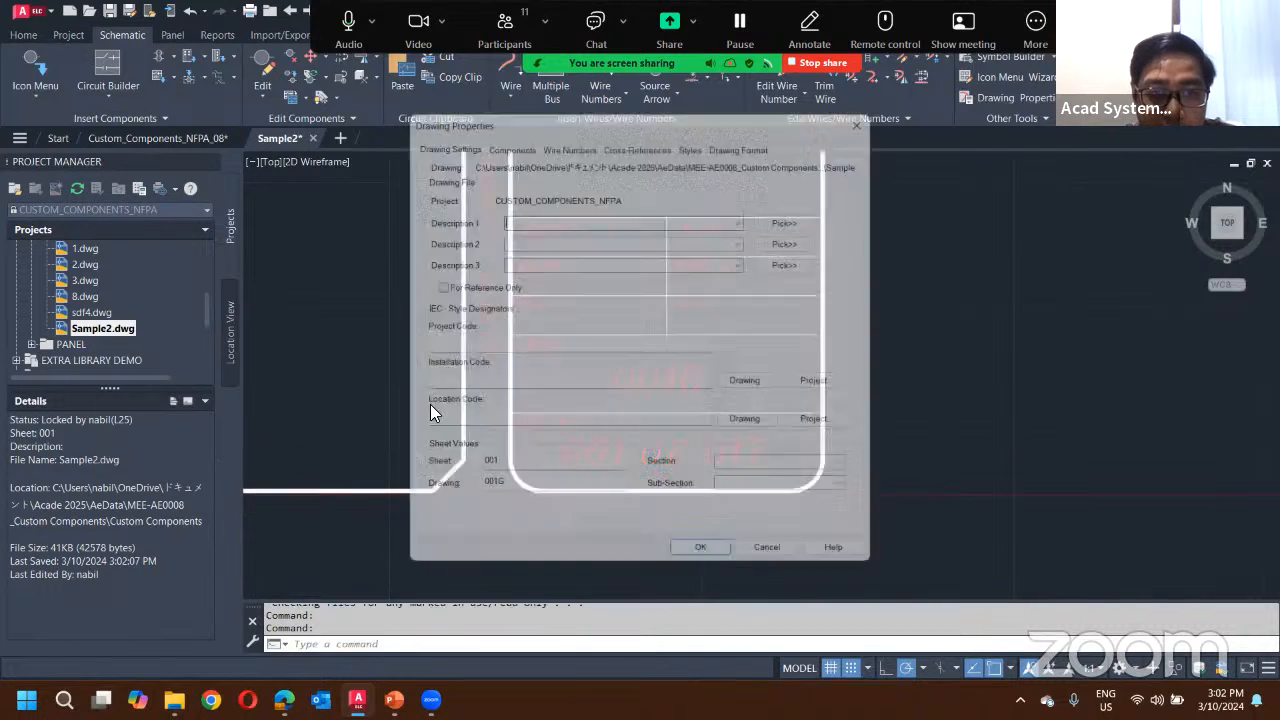
{"action": "double_click", "coordinate": [483, 474]}
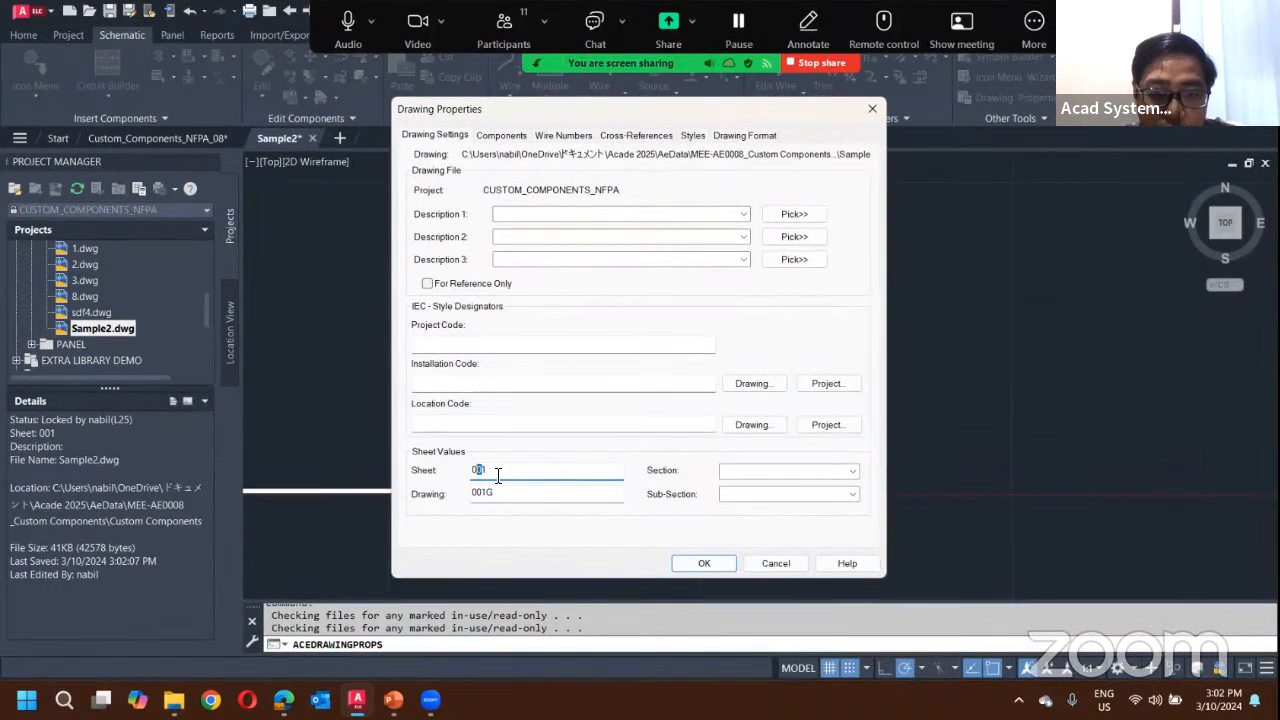
{"action": "type", "text": "021"}
{"action": "left_click", "coordinate": [692, 563]}
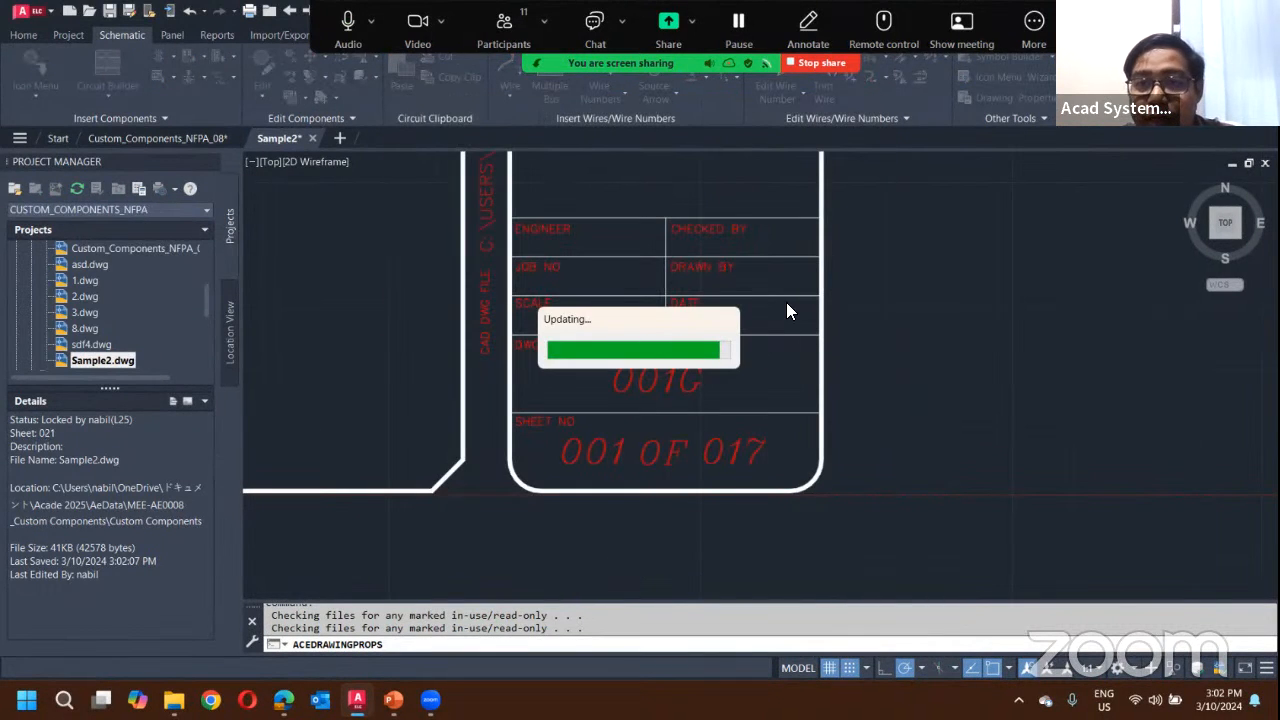
{"action": "scroll", "coordinate": [933, 253], "scroll_direction": "down", "scroll_amount": 2}
{"action": "middle_click_drag", "start_coordinate": [927, 266], "coordinate": [918, 408]}
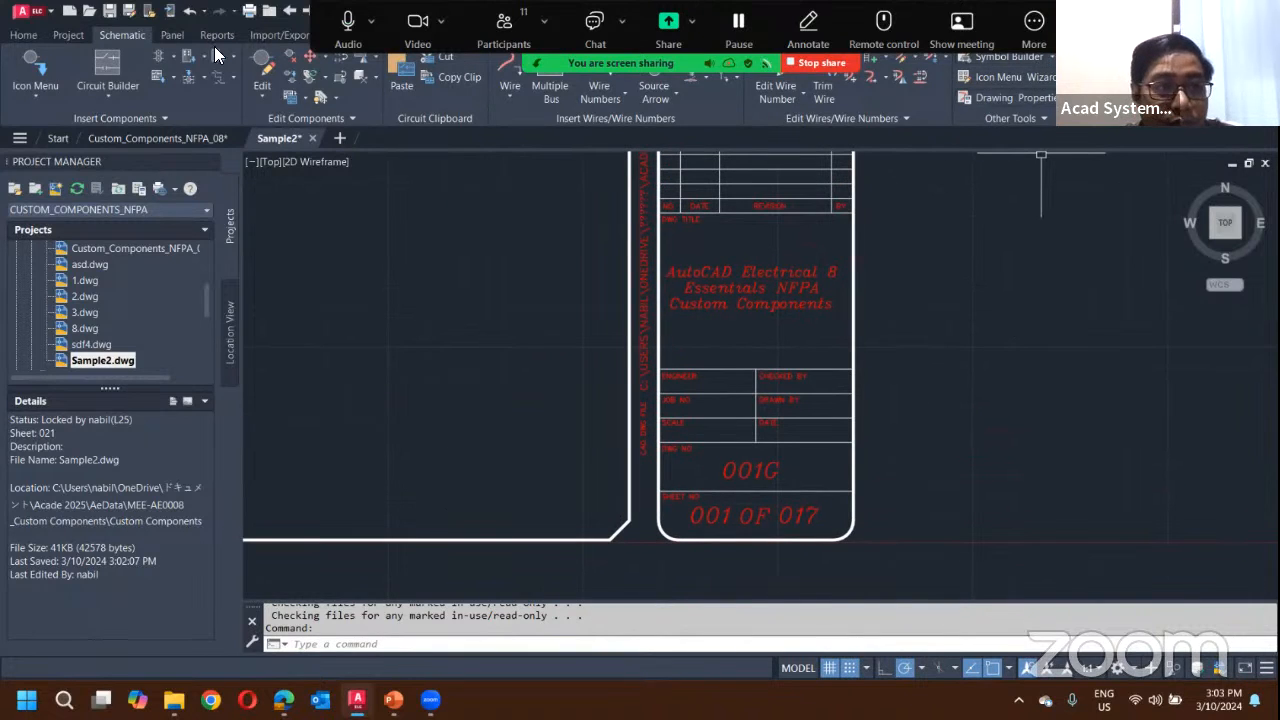
Step: Update the title block of the active drawing only with the Title 1 line and the Drawing (%D) value
{"action": "left_click", "coordinate": [66, 35]}
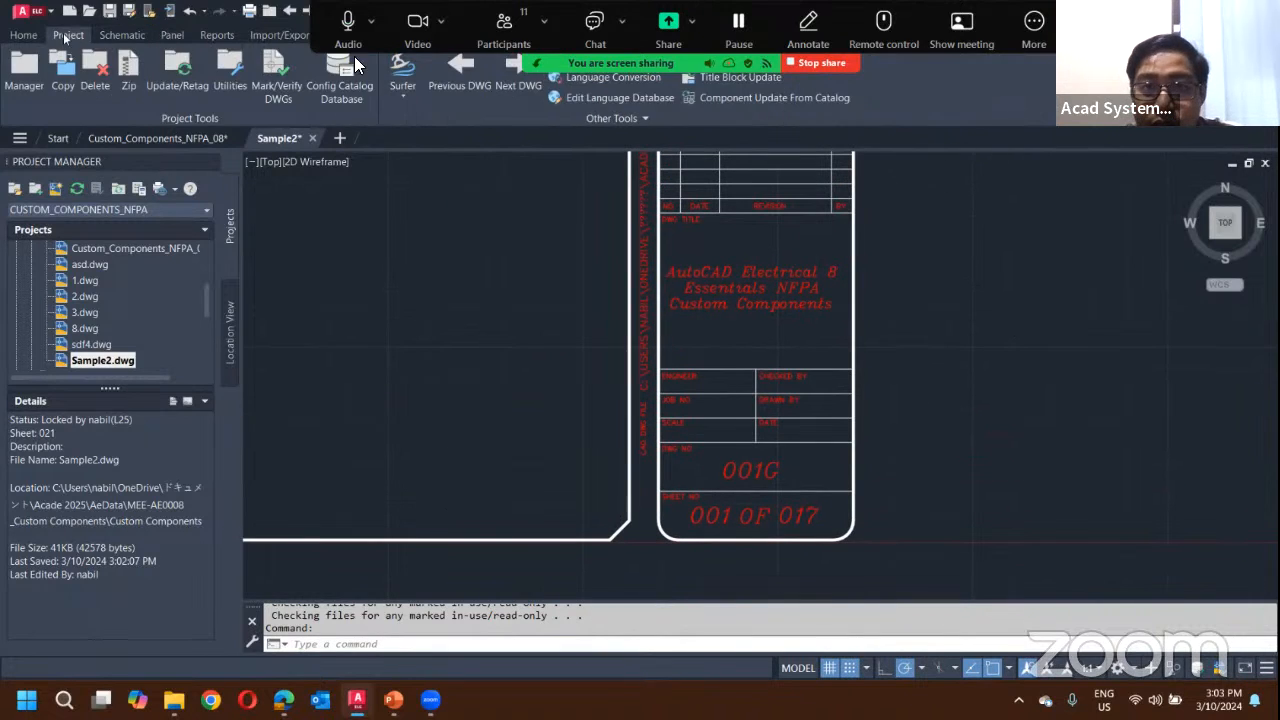
{"action": "left_click", "coordinate": [728, 78]}
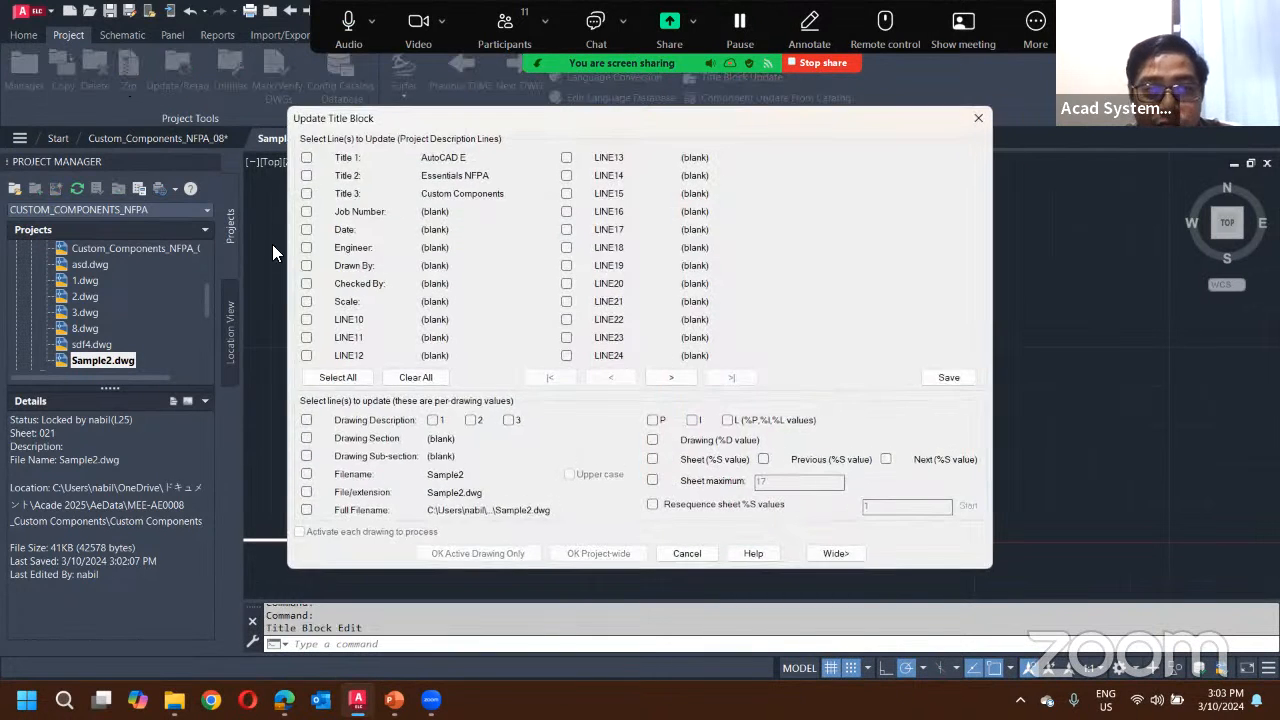
{"action": "left_click", "coordinate": [306, 158]}
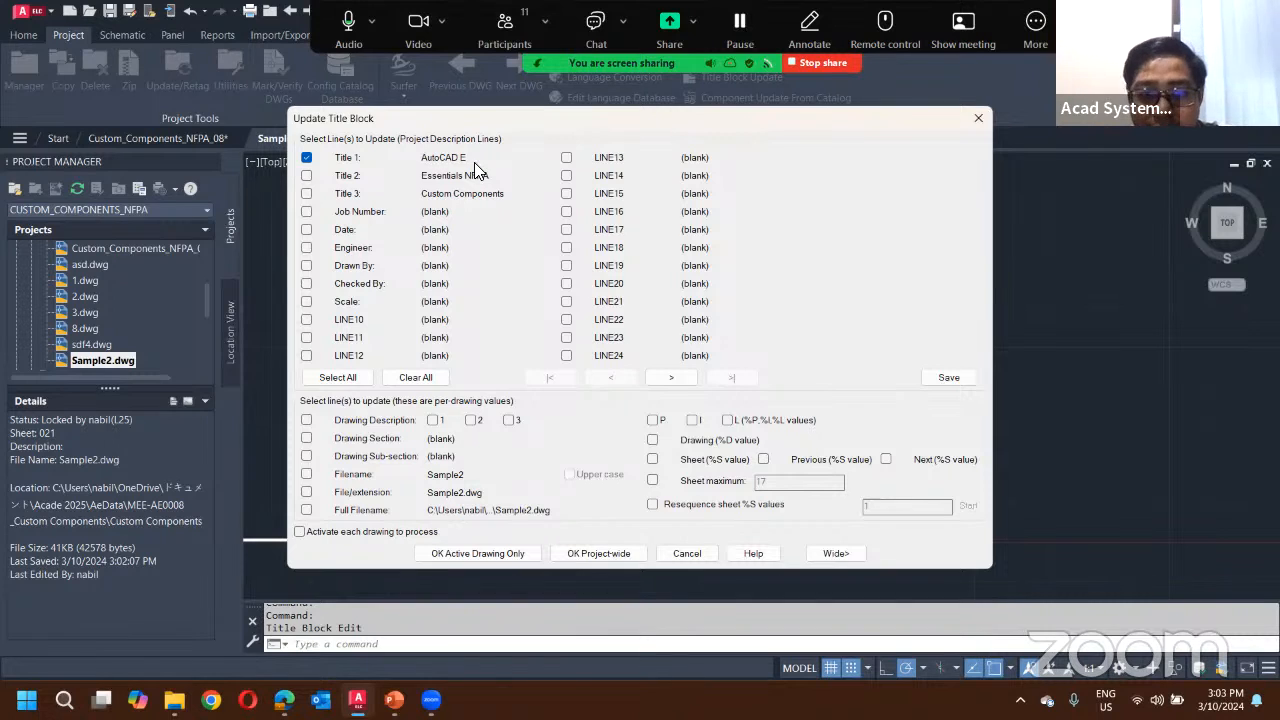
{"action": "mouse_move", "coordinate": [591, 120]}
{"action": "left_mouse_down"}
{"action": "mouse_move", "coordinate": [710, 566]}
{"action": "mouse_move", "coordinate": [704, 328]}
{"action": "mouse_move", "coordinate": [613, 123]}
{"action": "left_mouse_up"}
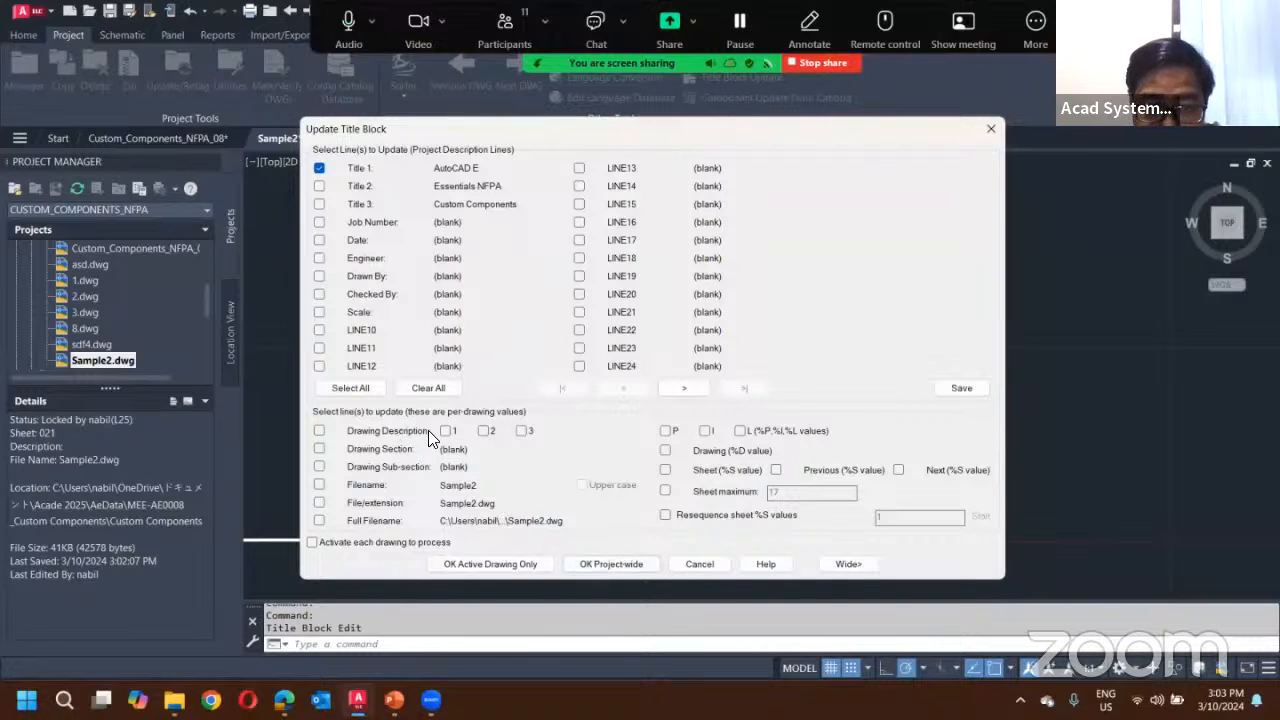
{"action": "left_click", "coordinate": [666, 451]}
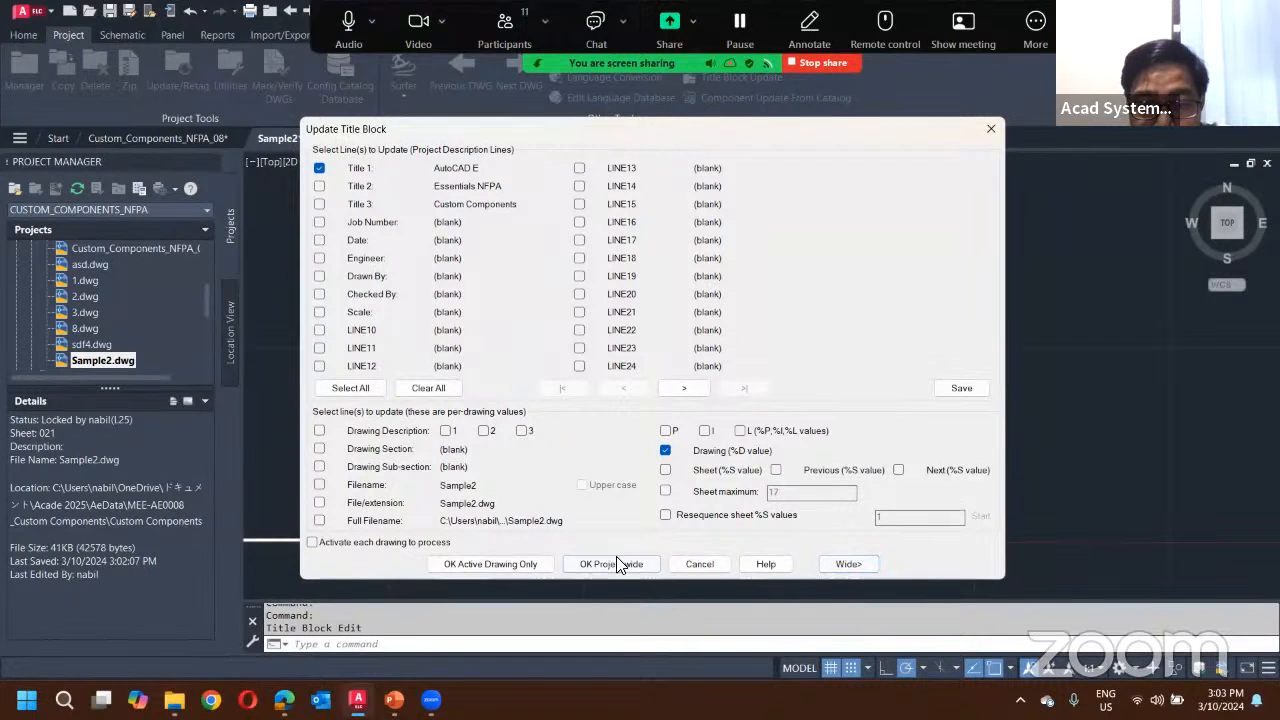
{"action": "left_click", "coordinate": [482, 565]}
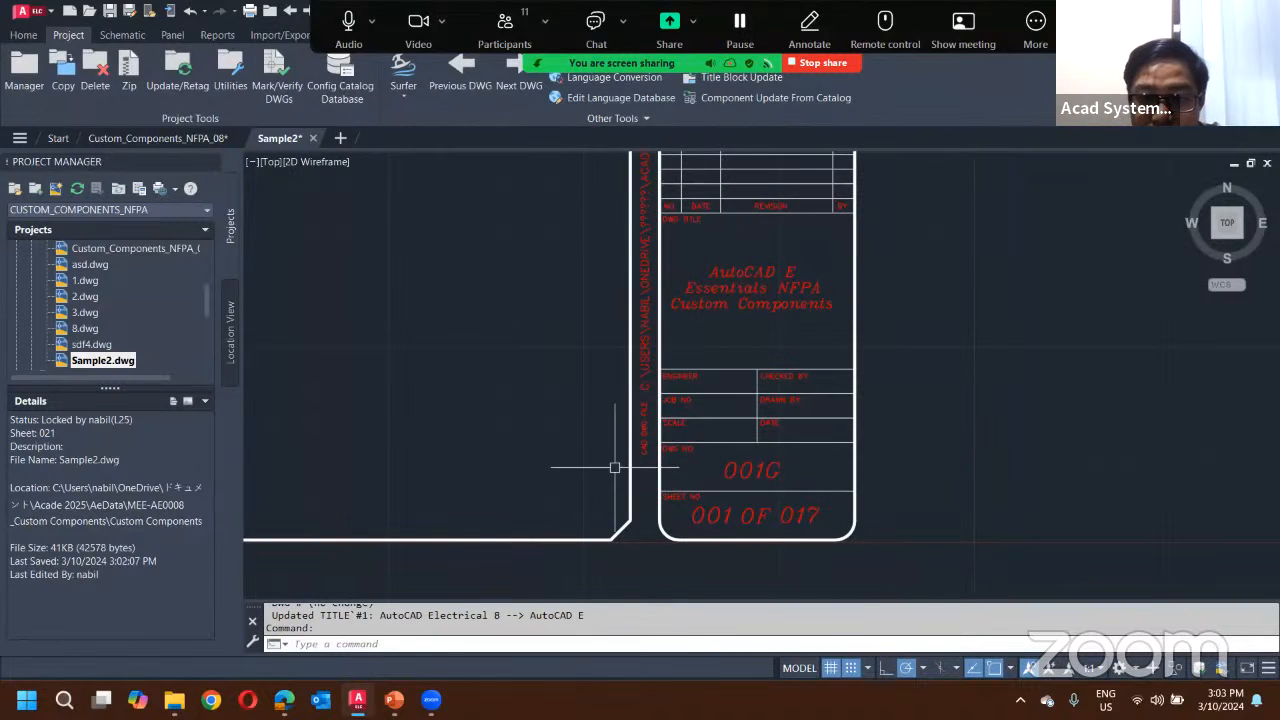
{"action": "scroll", "coordinate": [743, 500], "scroll_direction": "up", "scroll_amount": 2}
{"action": "scroll", "coordinate": [734, 514], "scroll_direction": "down", "scroll_amount": 2}
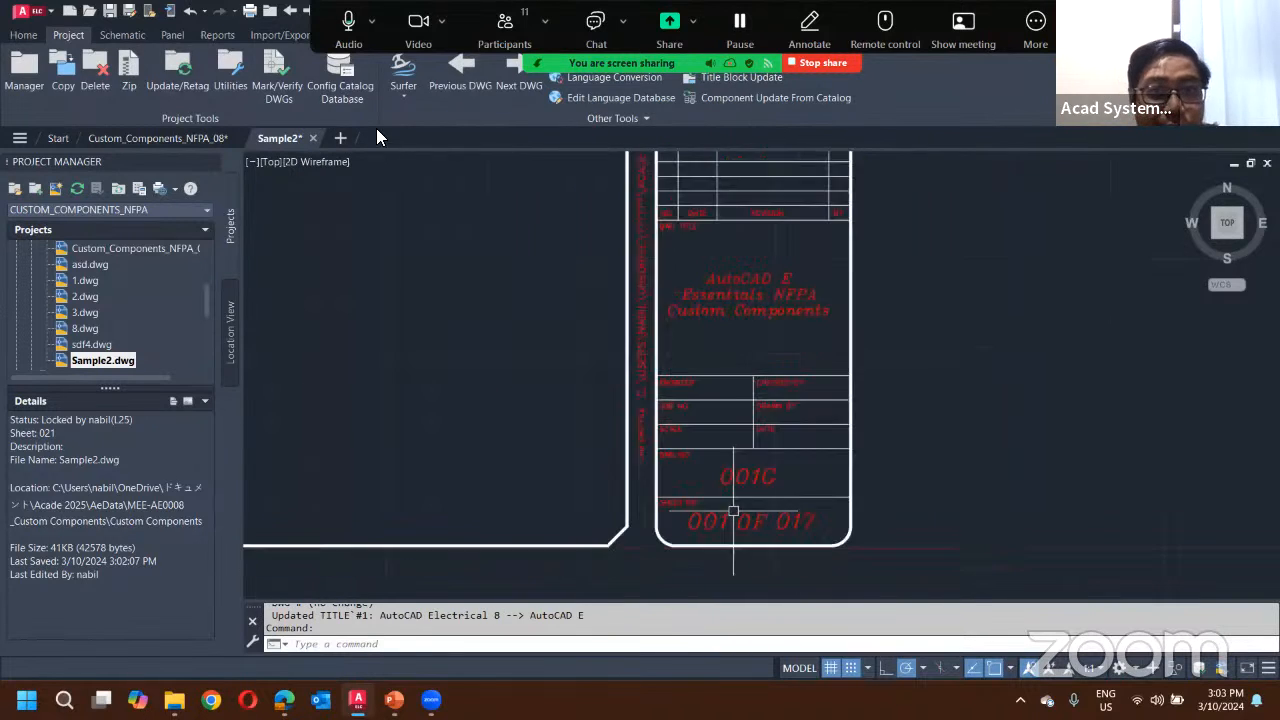
Step: Update the title block of the active drawing only with the Sheet (%S) value
{"action": "left_click", "coordinate": [697, 80]}
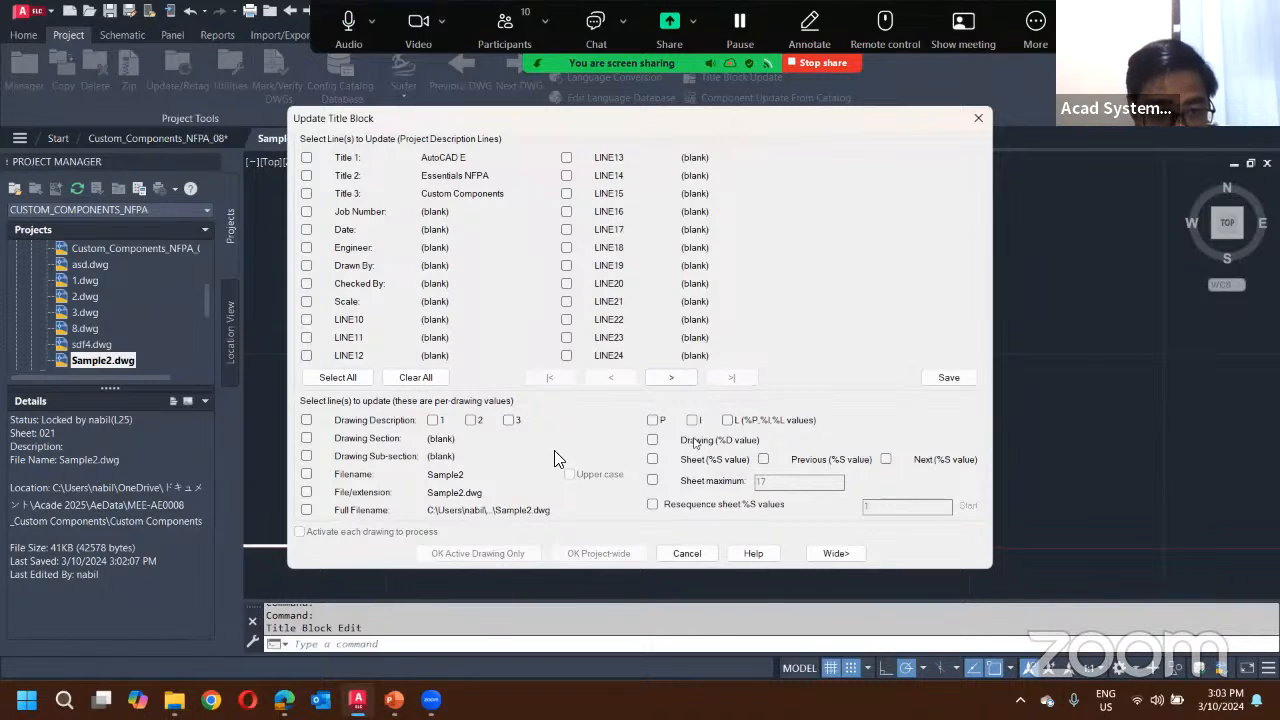
{"action": "left_click", "coordinate": [652, 459]}
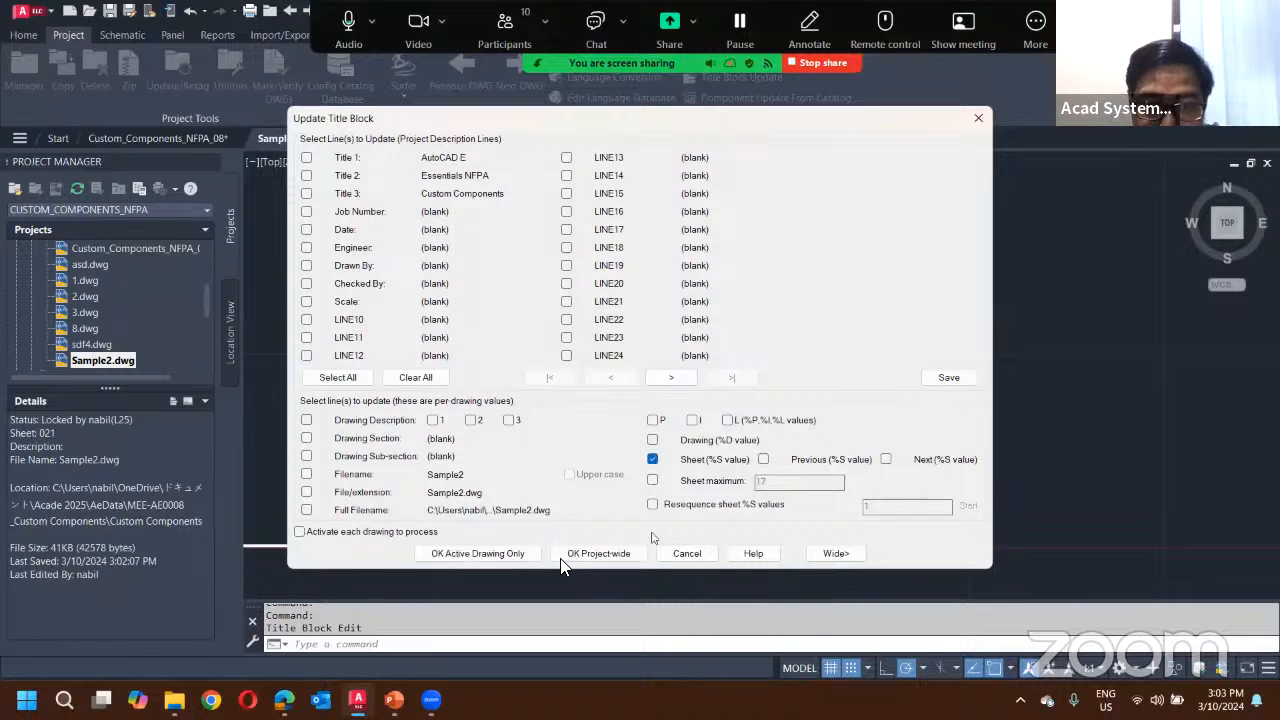
{"action": "left_click", "coordinate": [502, 553]}
{"action": "scroll", "coordinate": [702, 525], "scroll_direction": "up", "scroll_amount": 2}
{"action": "scroll", "coordinate": [799, 520], "scroll_direction": "down", "scroll_amount": 3}
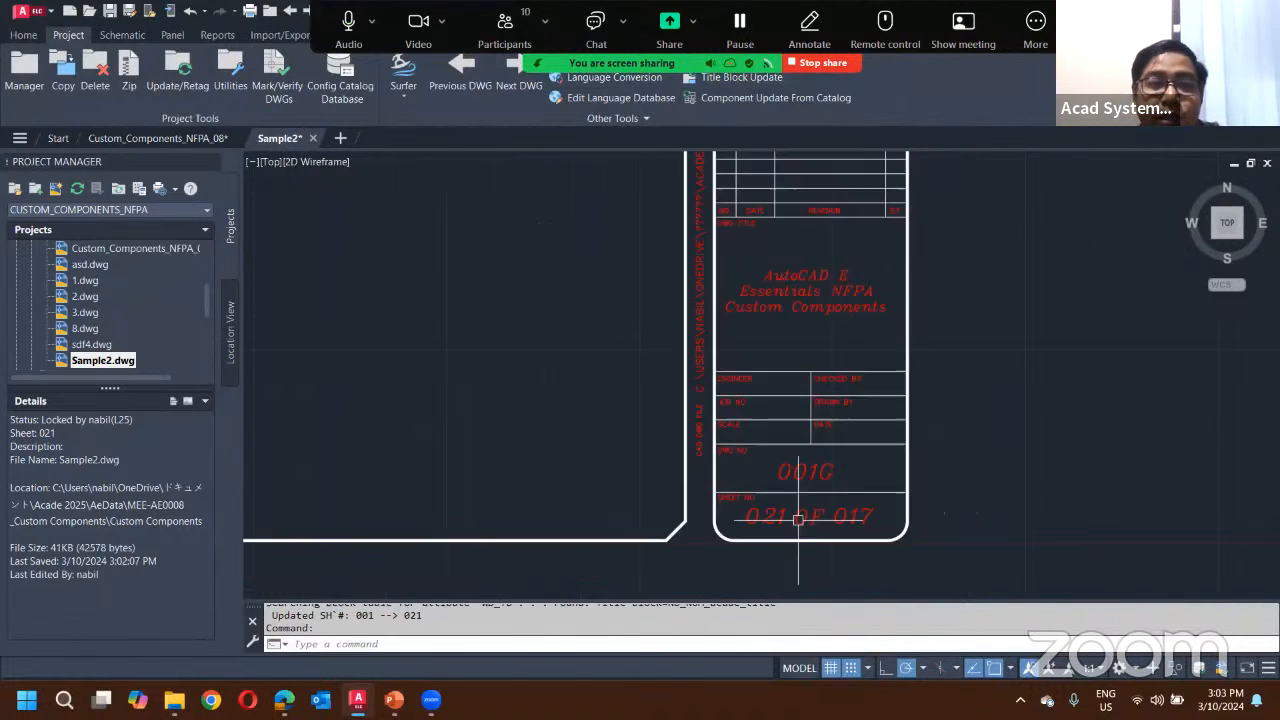
{"action": "scroll", "coordinate": [669, 357], "scroll_direction": "down", "scroll_amount": 2}
{"action": "scroll", "coordinate": [728, 430], "scroll_direction": "up", "scroll_amount": 4}
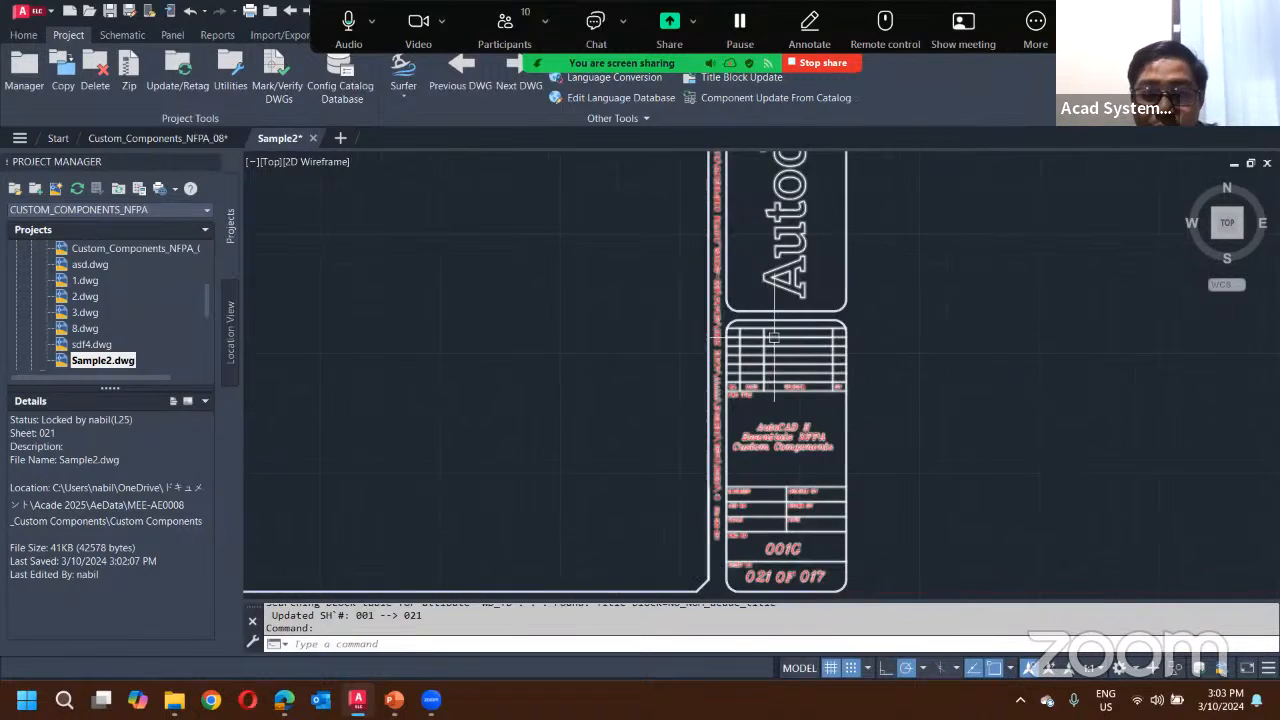
{"action": "scroll", "coordinate": [728, 430], "scroll_direction": "down", "scroll_amount": 8}
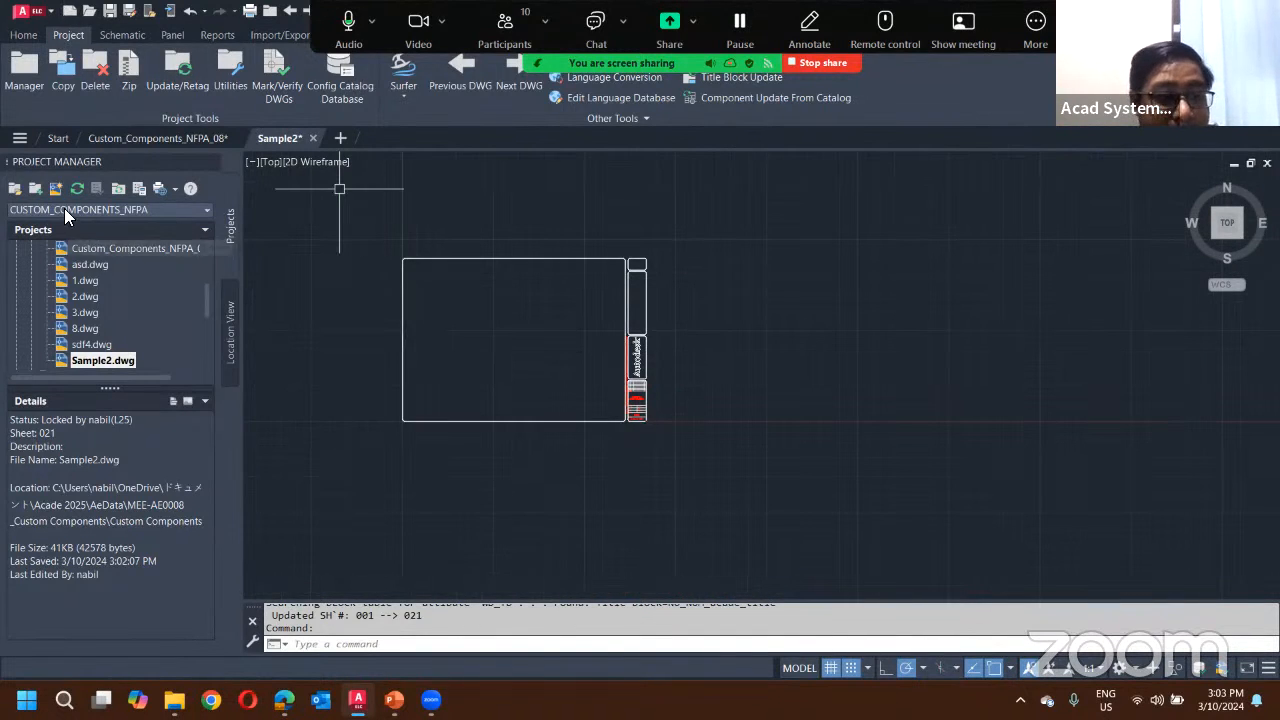
Step: Switch to File Explorer and open the FOLCADTB drawing from the Documents folder in AutoCAD Electrical
{"action": "left_click", "coordinate": [175, 702]}
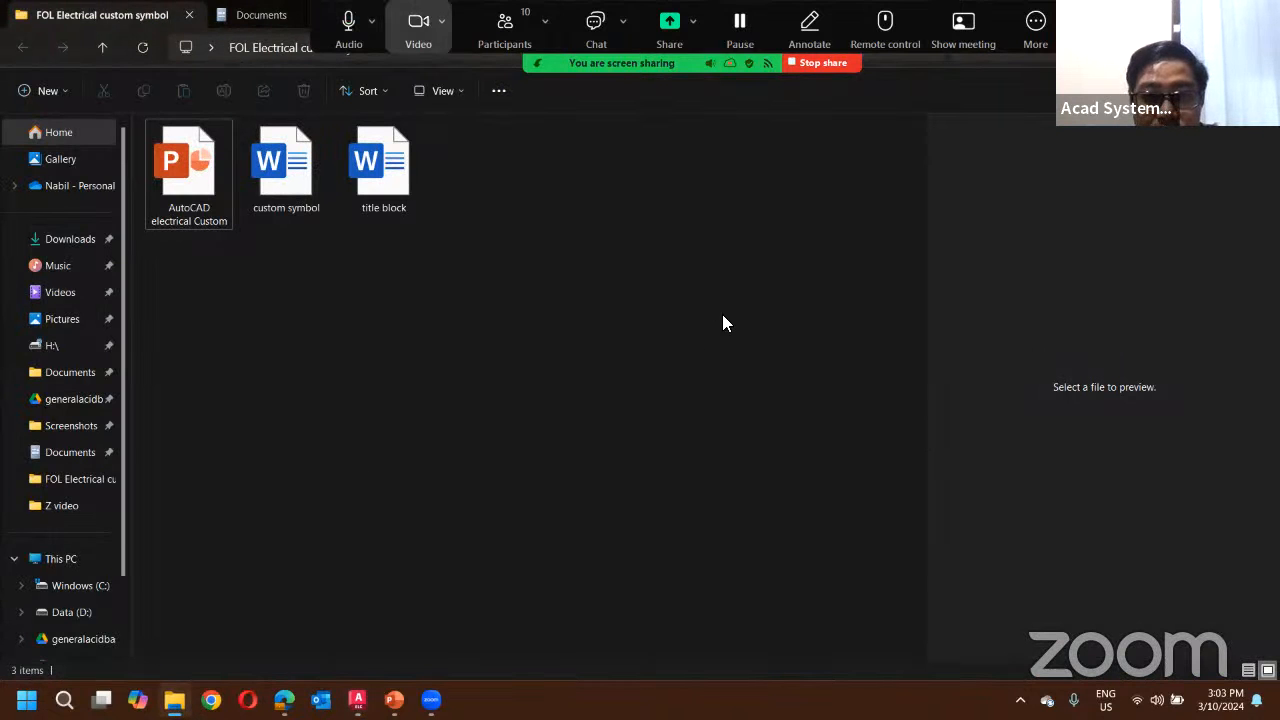
{"action": "key", "text": "ctrl+Tab"}
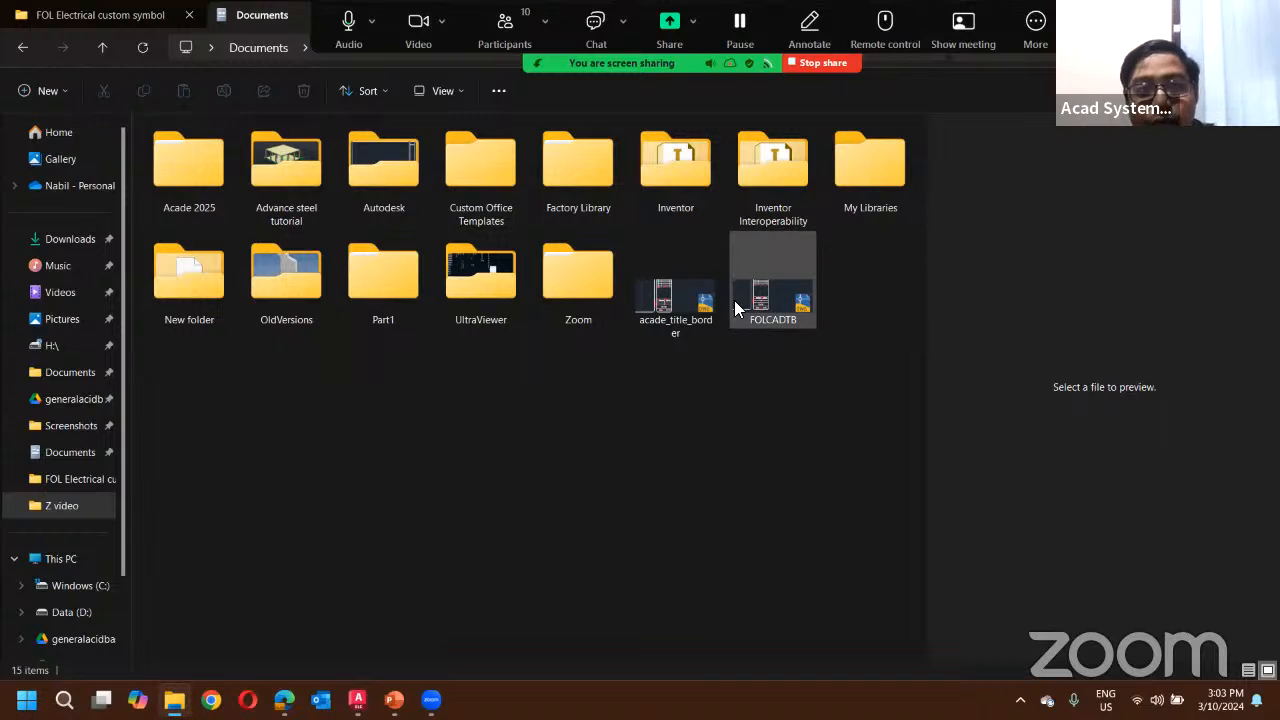
{"action": "mouse_move", "coordinate": [773, 330]}
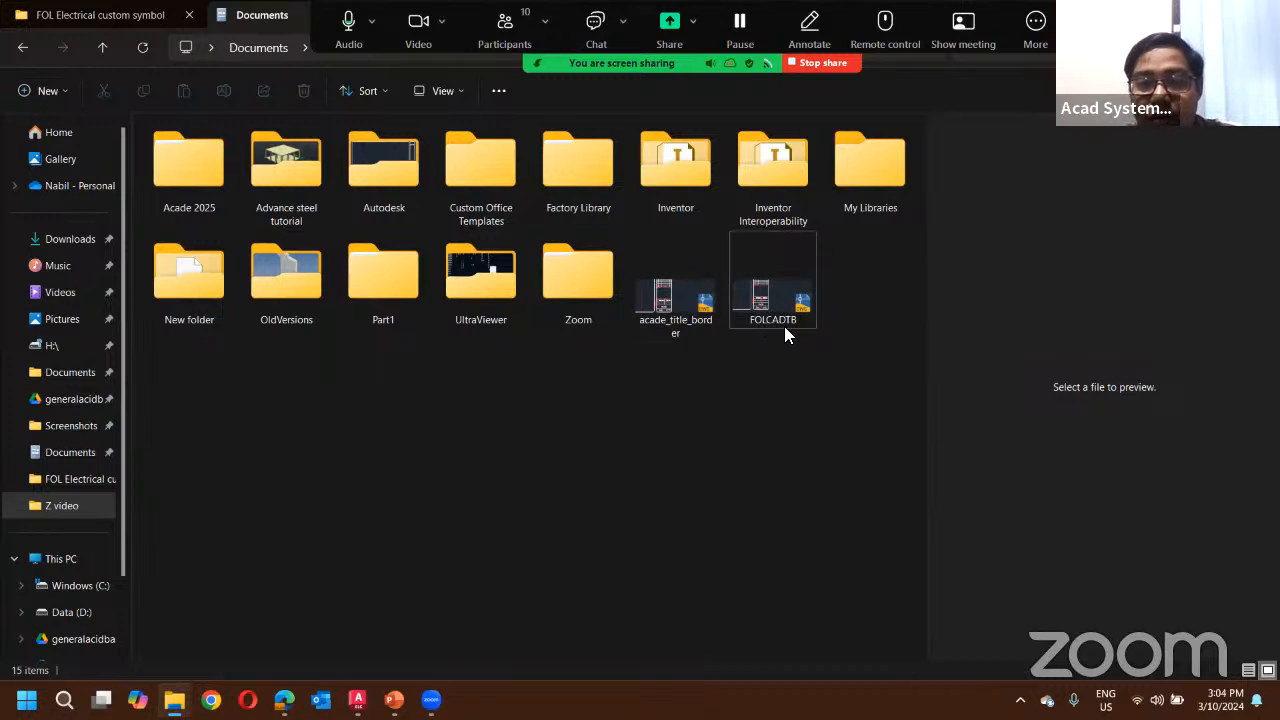
{"action": "left_click", "coordinate": [774, 330]}
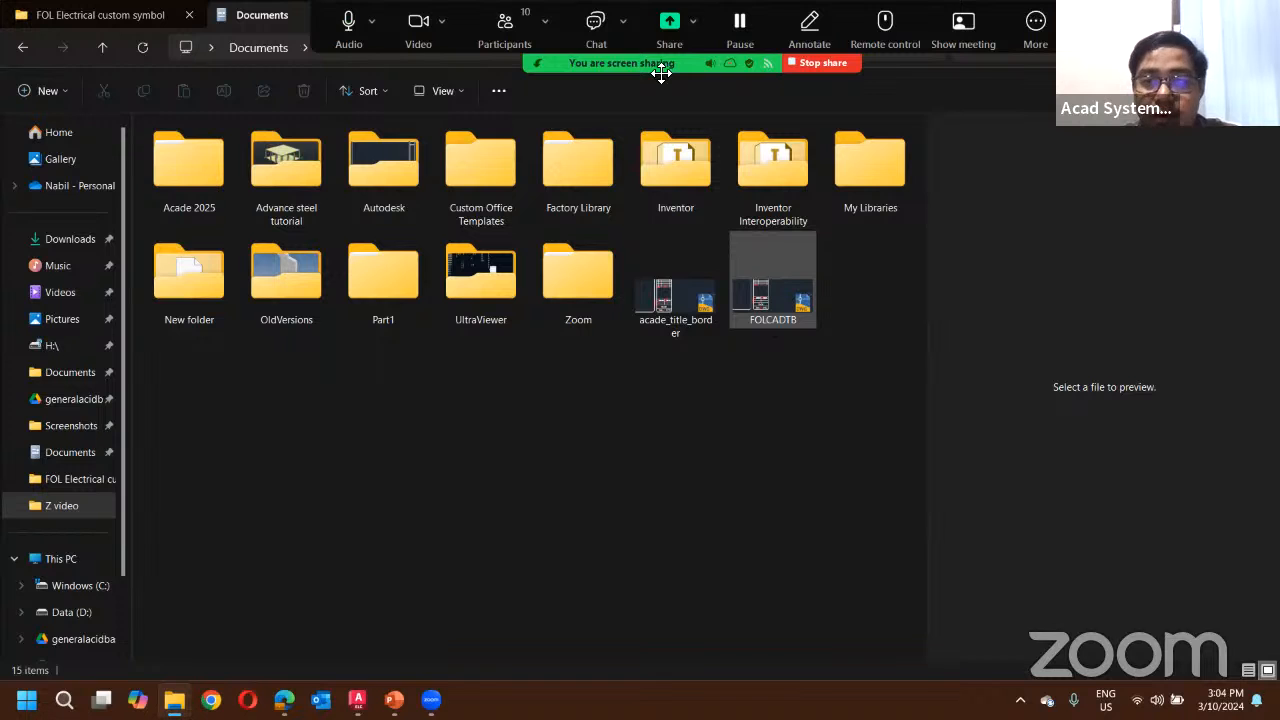
{"action": "left_click", "coordinate": [709, 179]}
{"action": "double_click", "coordinate": [662, 298]}
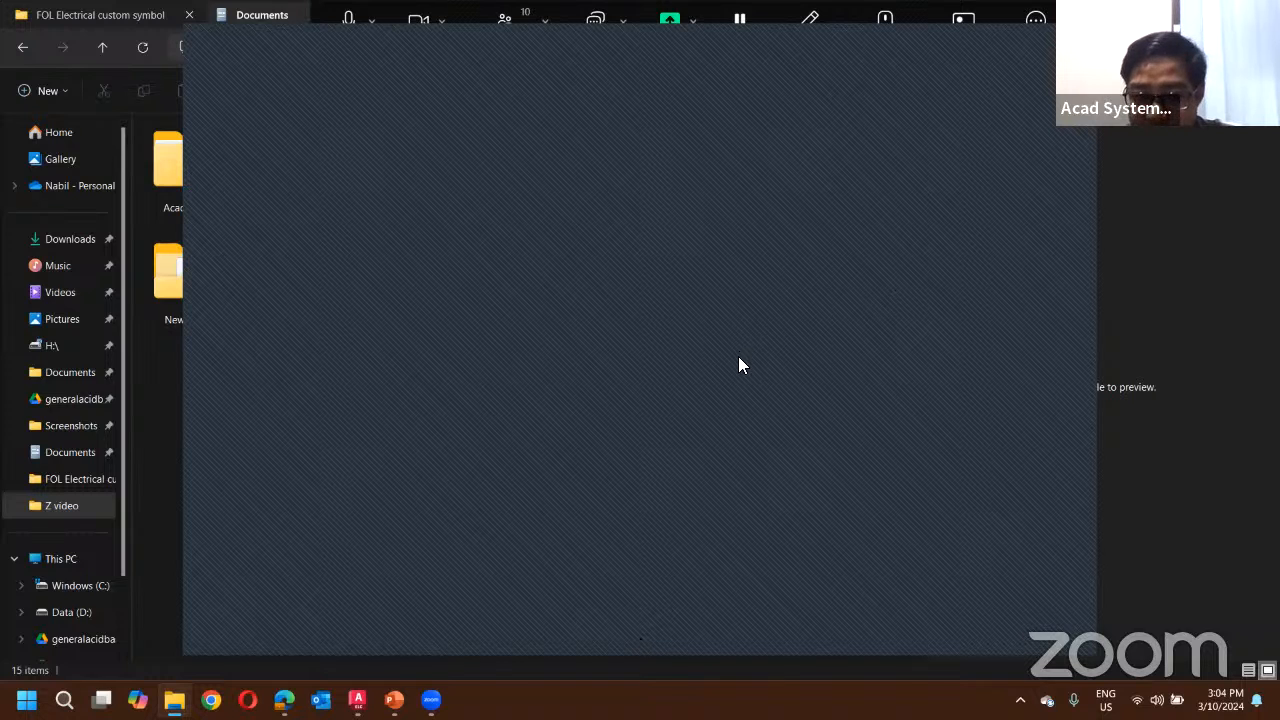
{"action": "right_click", "coordinate": [770, 292]}
{"action": "left_click", "coordinate": [855, 311]}
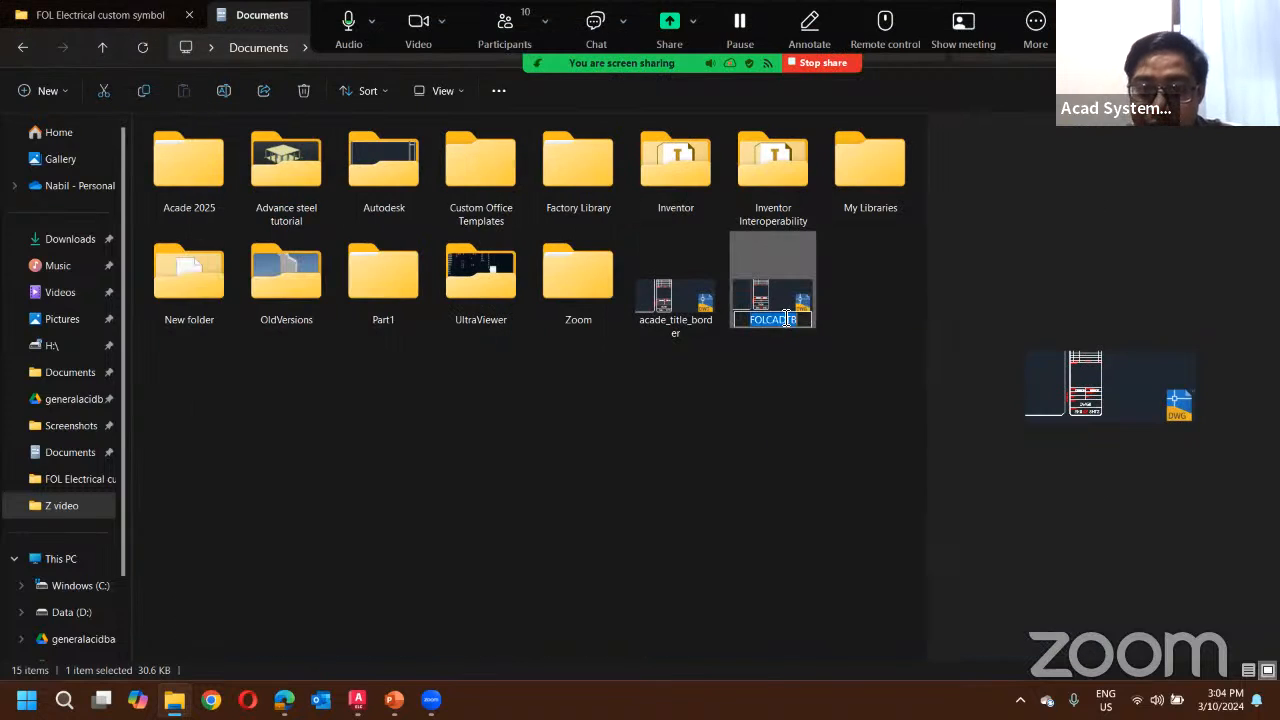
{"action": "right_click", "coordinate": [784, 318]}
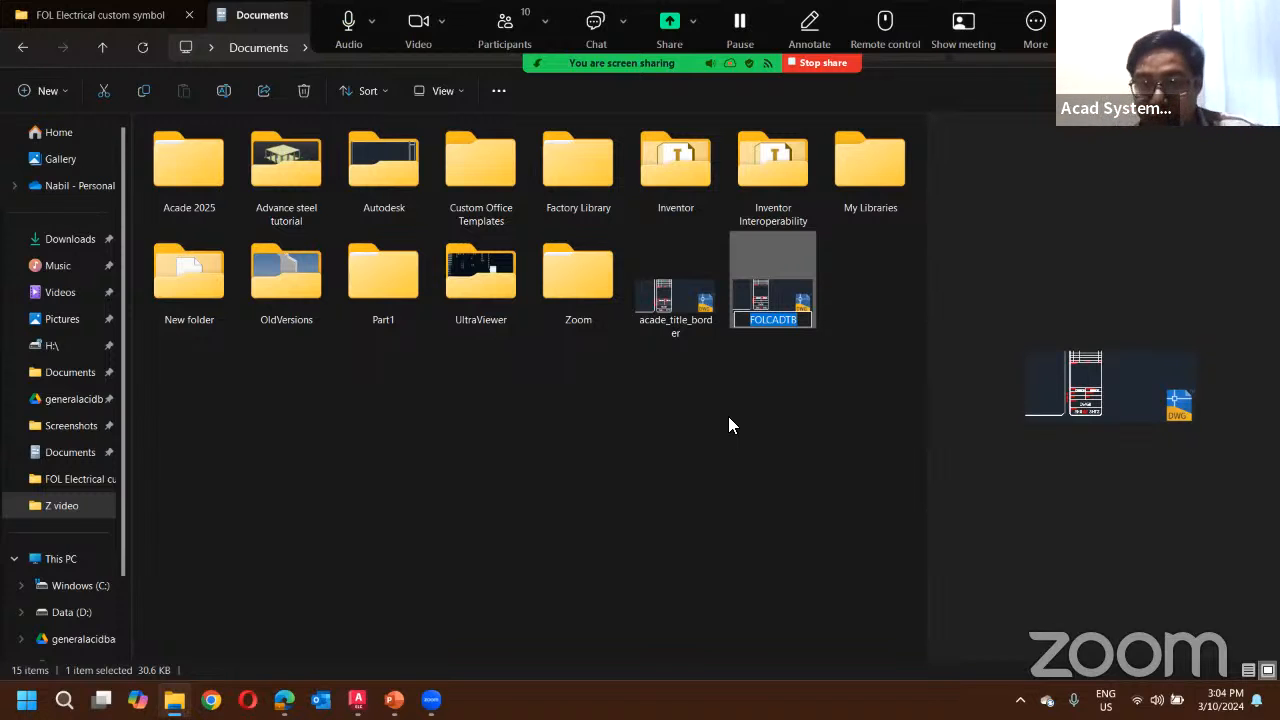
{"action": "left_click", "coordinate": [730, 281]}
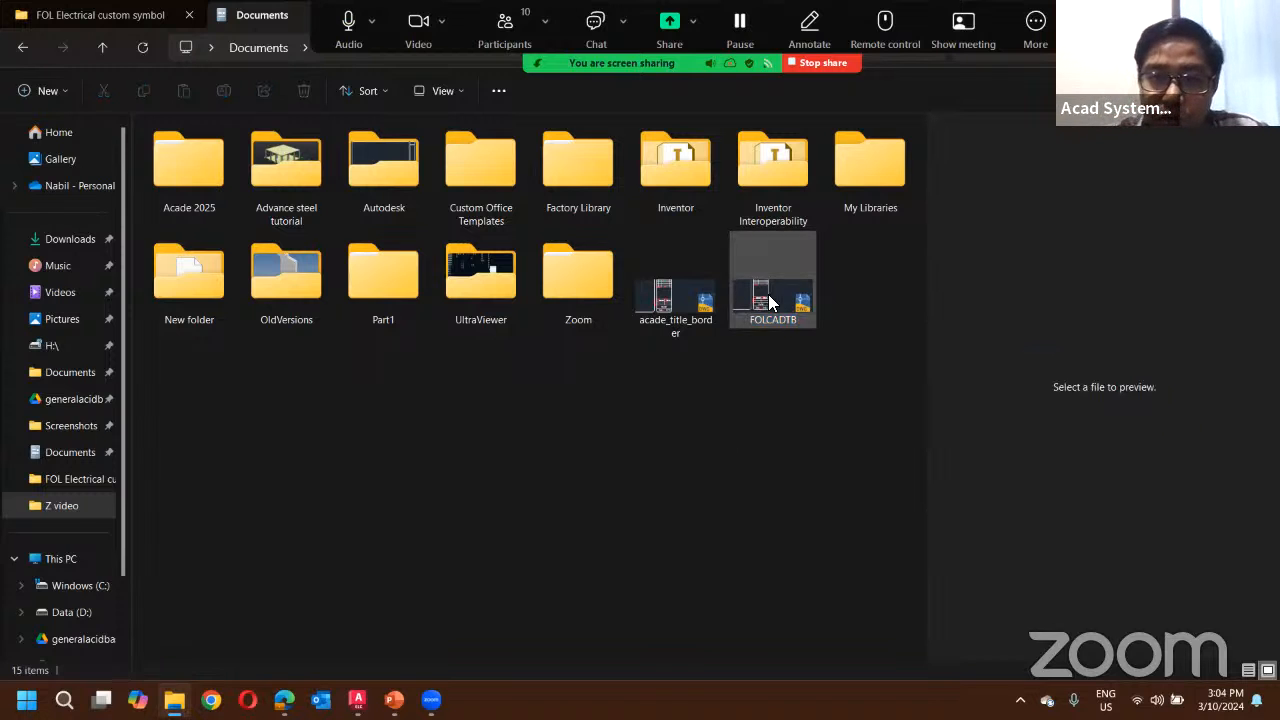
{"action": "double_click", "coordinate": [770, 302]}
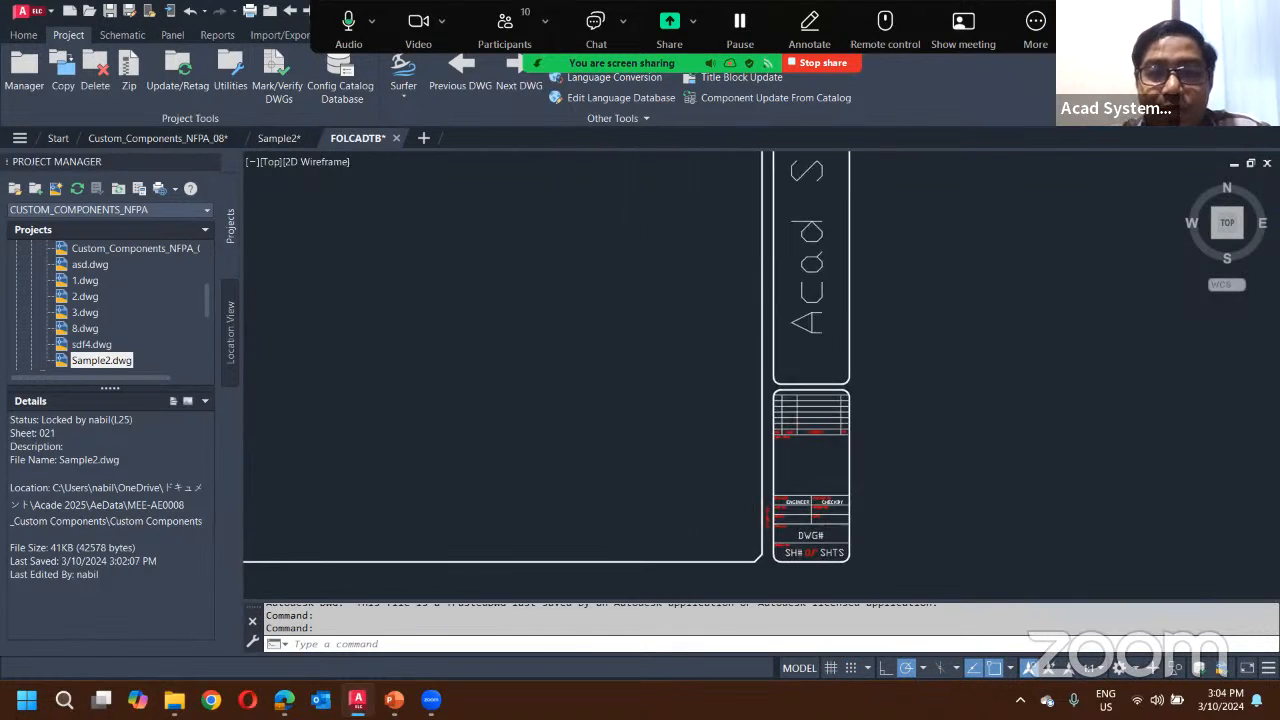
Step: Examine the engineer, checked-by, drawing number and sheet attribute tags in the title block of FOLCADTB
{"action": "scroll", "coordinate": [629, 240], "scroll_direction": "down", "scroll_amount": 4}
{"action": "scroll", "coordinate": [698, 385], "scroll_direction": "up", "scroll_amount": 6}
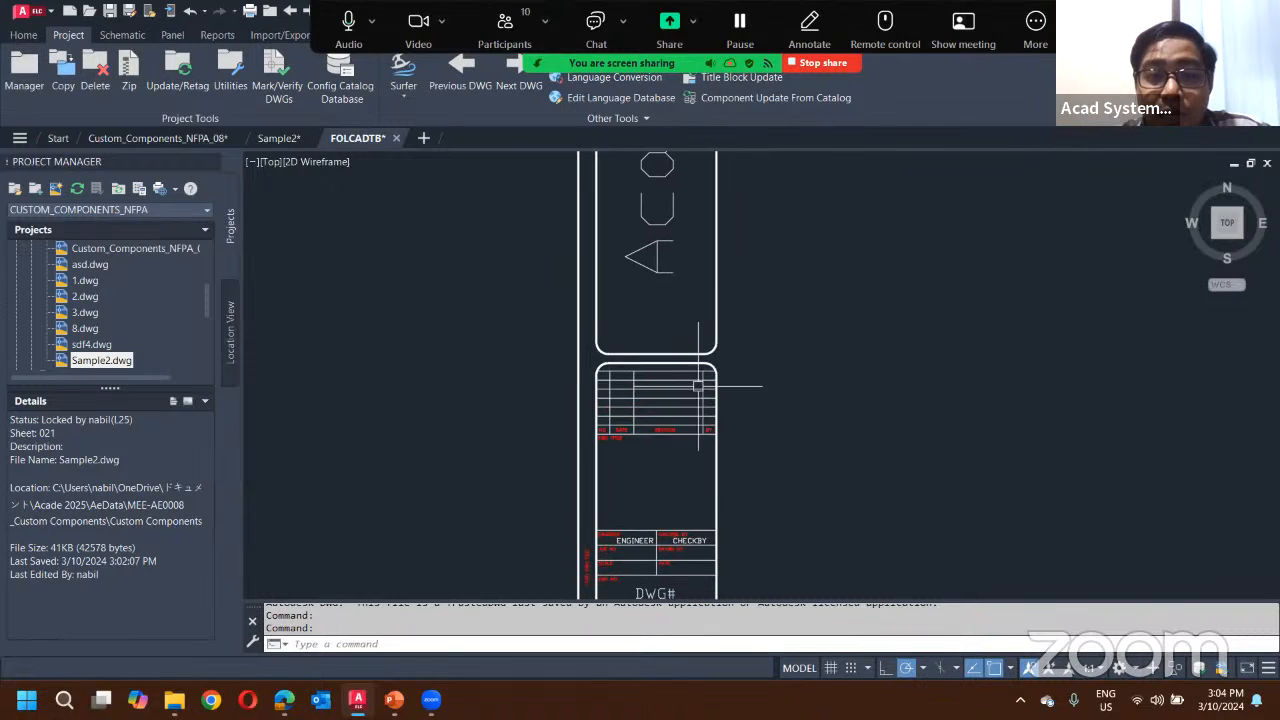
{"action": "scroll", "coordinate": [719, 486], "scroll_direction": "up", "scroll_amount": 2}
{"action": "middle_click_drag", "start_coordinate": [690, 508], "coordinate": [731, 238]}
{"action": "scroll", "coordinate": [661, 327], "scroll_direction": "down", "scroll_amount": 2}
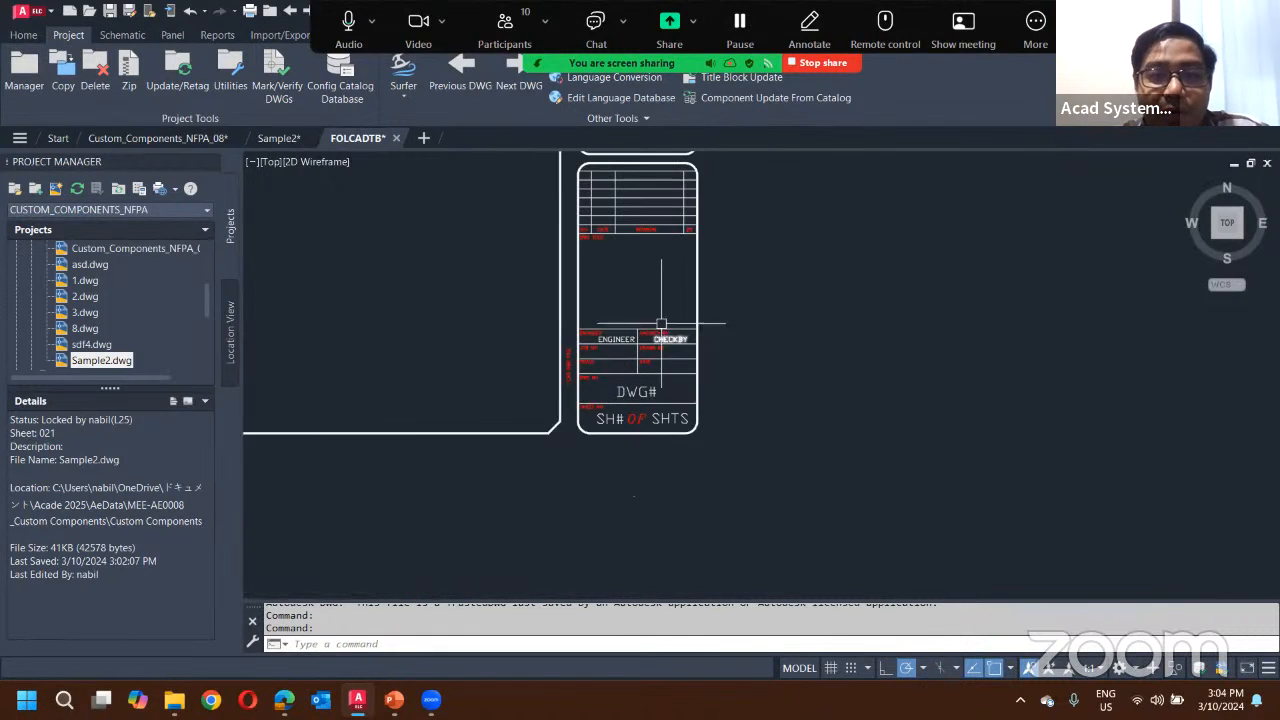
{"action": "scroll", "coordinate": [600, 298], "scroll_direction": "up", "scroll_amount": 2}
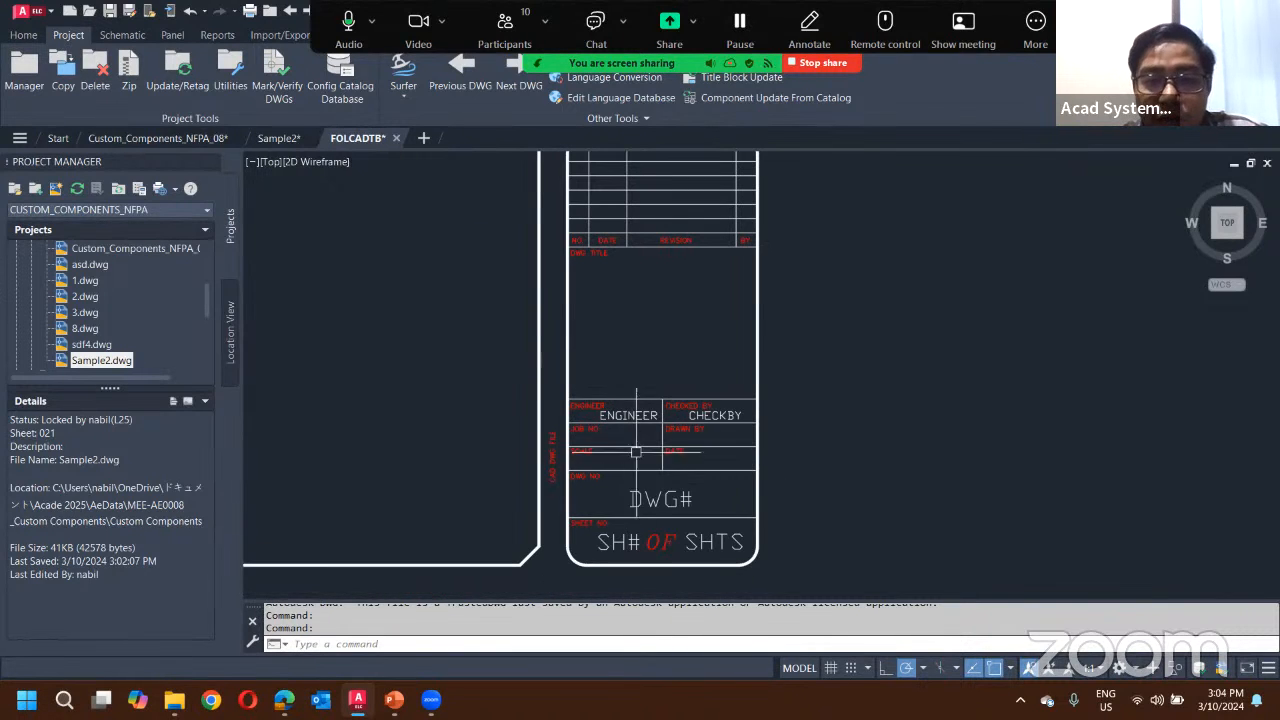
{"action": "scroll", "coordinate": [636, 452], "scroll_direction": "up", "scroll_amount": 2}
{"action": "scroll", "coordinate": [655, 412], "scroll_direction": "up", "scroll_amount": 2}
{"action": "scroll", "coordinate": [661, 411], "scroll_direction": "down", "scroll_amount": 2}
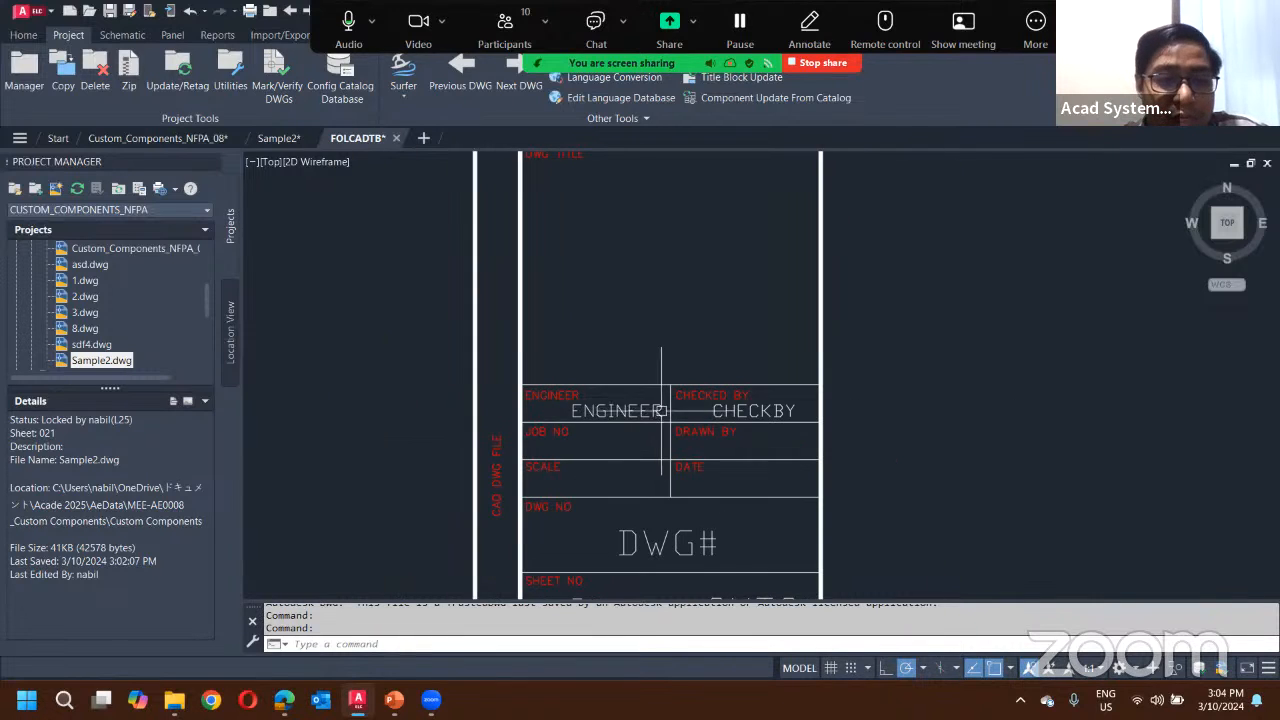
{"action": "scroll", "coordinate": [661, 411], "scroll_direction": "down", "scroll_amount": 2}
{"action": "scroll", "coordinate": [600, 410], "scroll_direction": "up", "scroll_amount": 4}
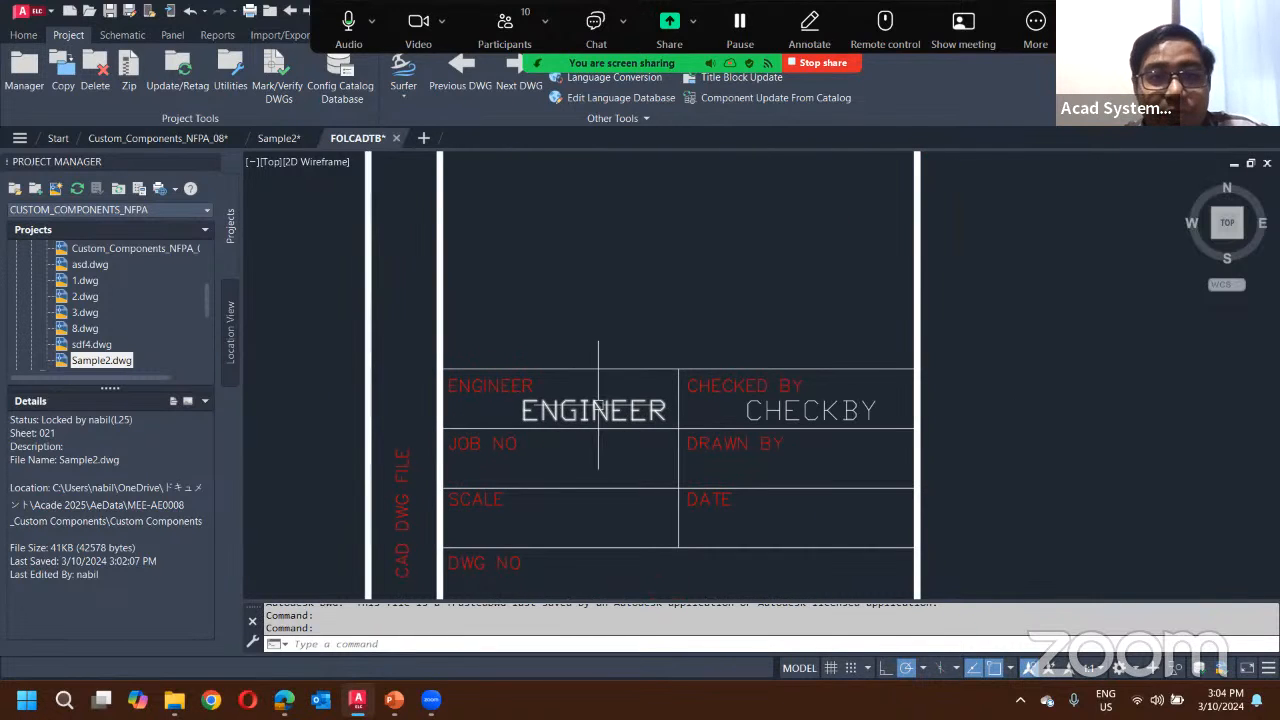
{"action": "scroll", "coordinate": [598, 405], "scroll_direction": "down", "scroll_amount": 3}
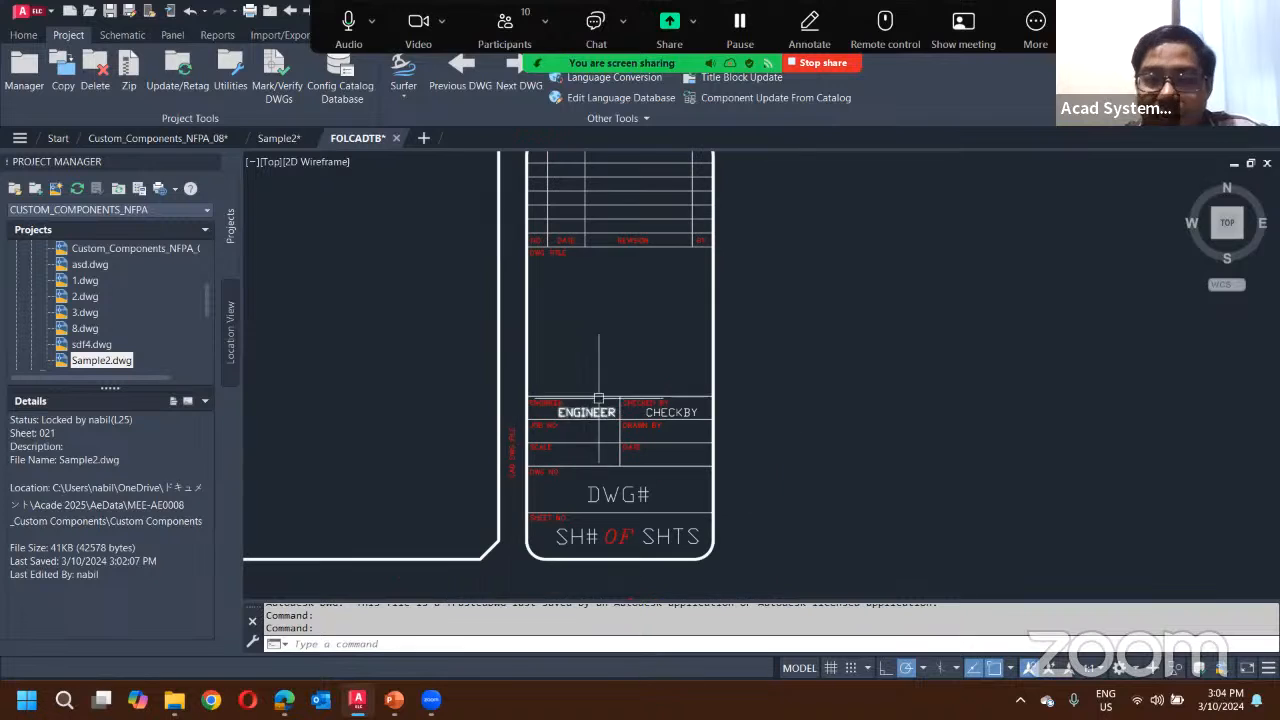
{"action": "scroll", "coordinate": [617, 349], "scroll_direction": "down", "scroll_amount": 3}
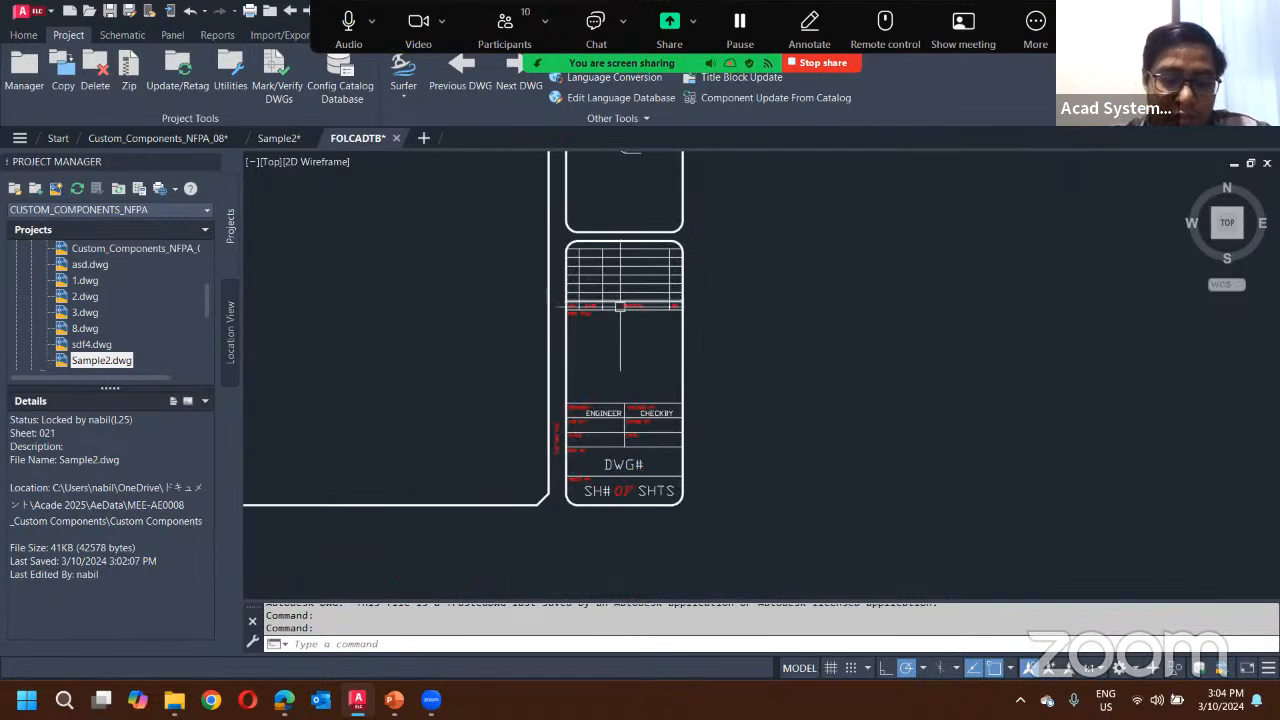
Step: Define an attribute with the tag TITLE1 and place it in the DWG TITLE area of the title block
{"action": "type", "text": "A"}
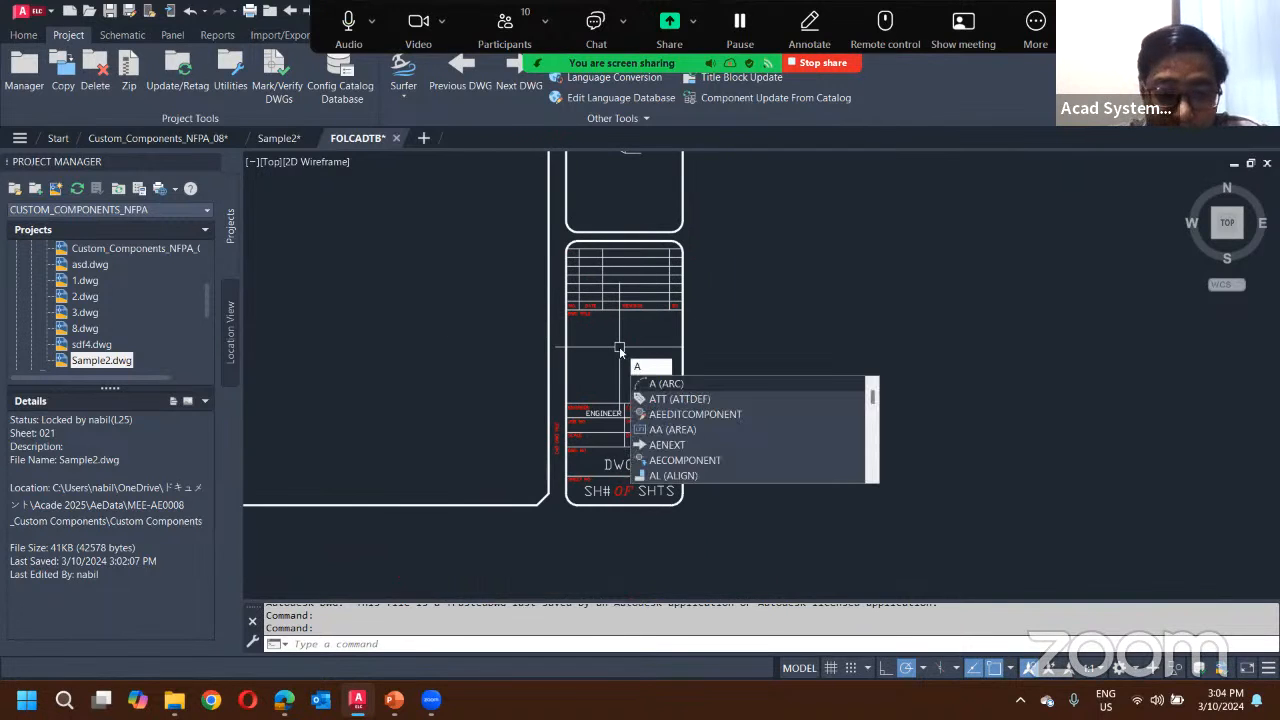
{"action": "type", "text": "DD"}
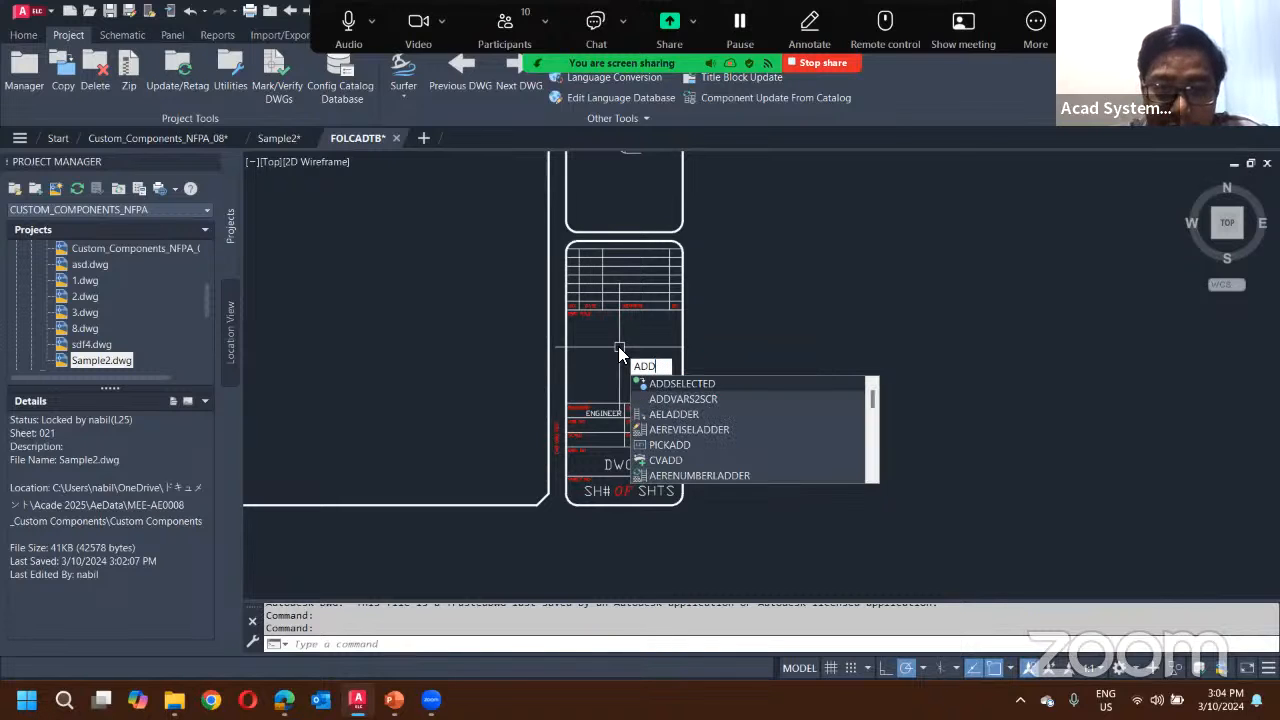
{"action": "type", "text": "ATT"}
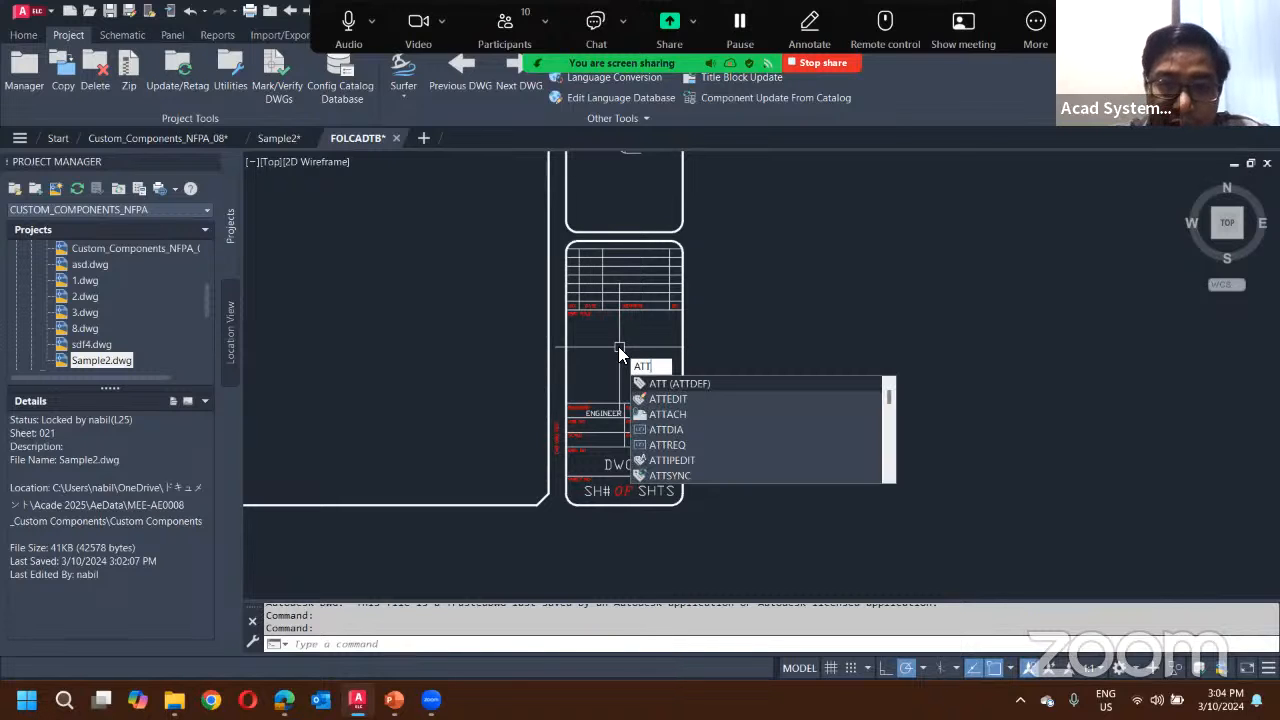
{"action": "key", "text": "Return"}
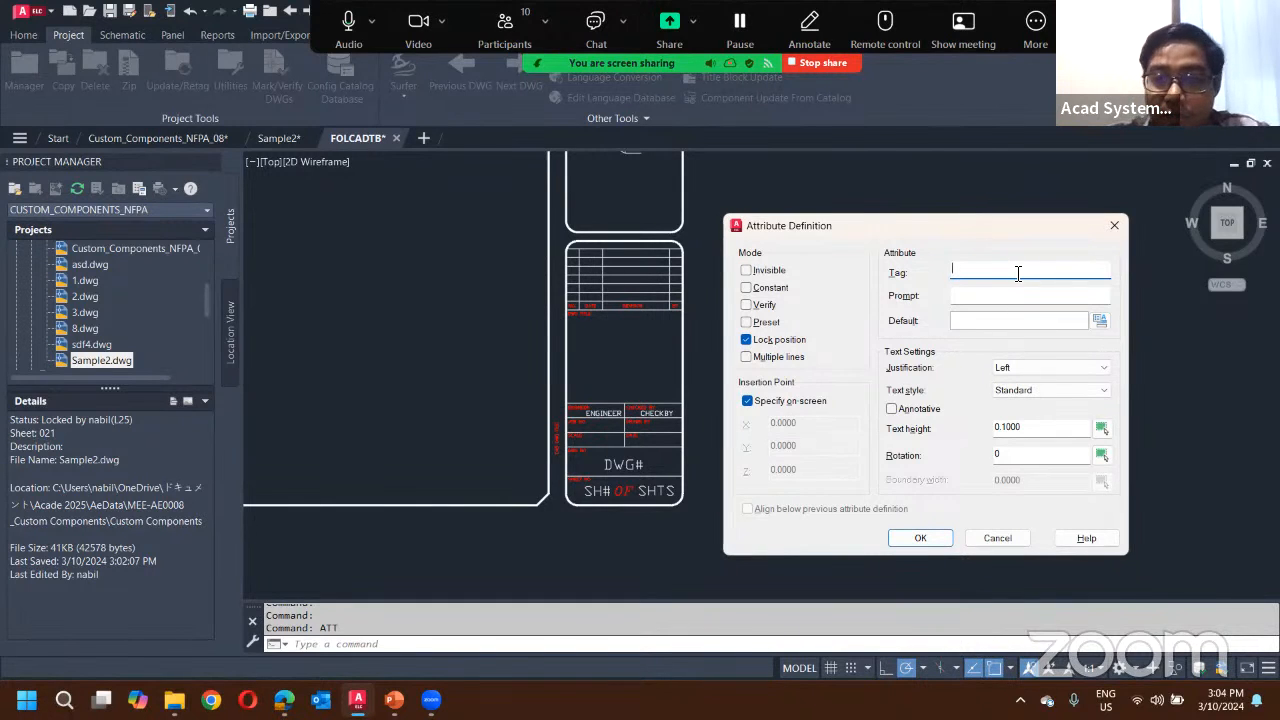
{"action": "type", "text": "Title"}
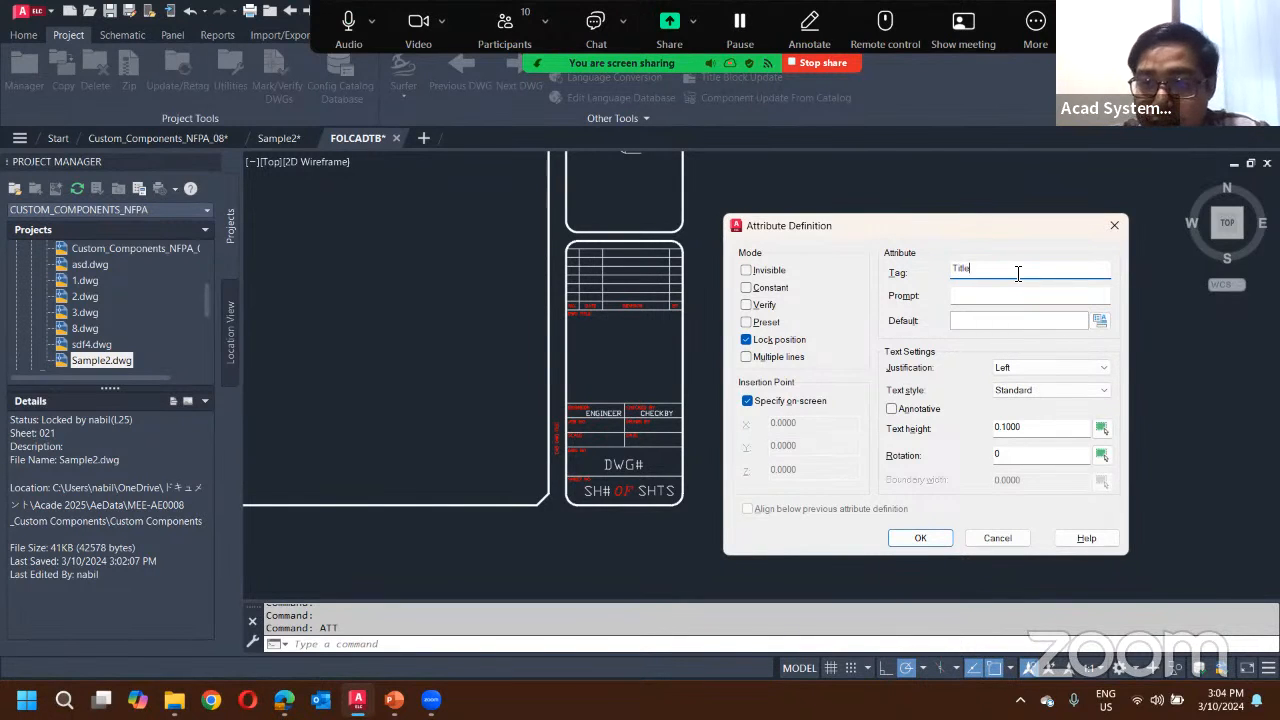
{"action": "type", "text": "1"}
{"action": "key", "text": "F1"}
{"action": "left_click", "coordinate": [1100, 97]}
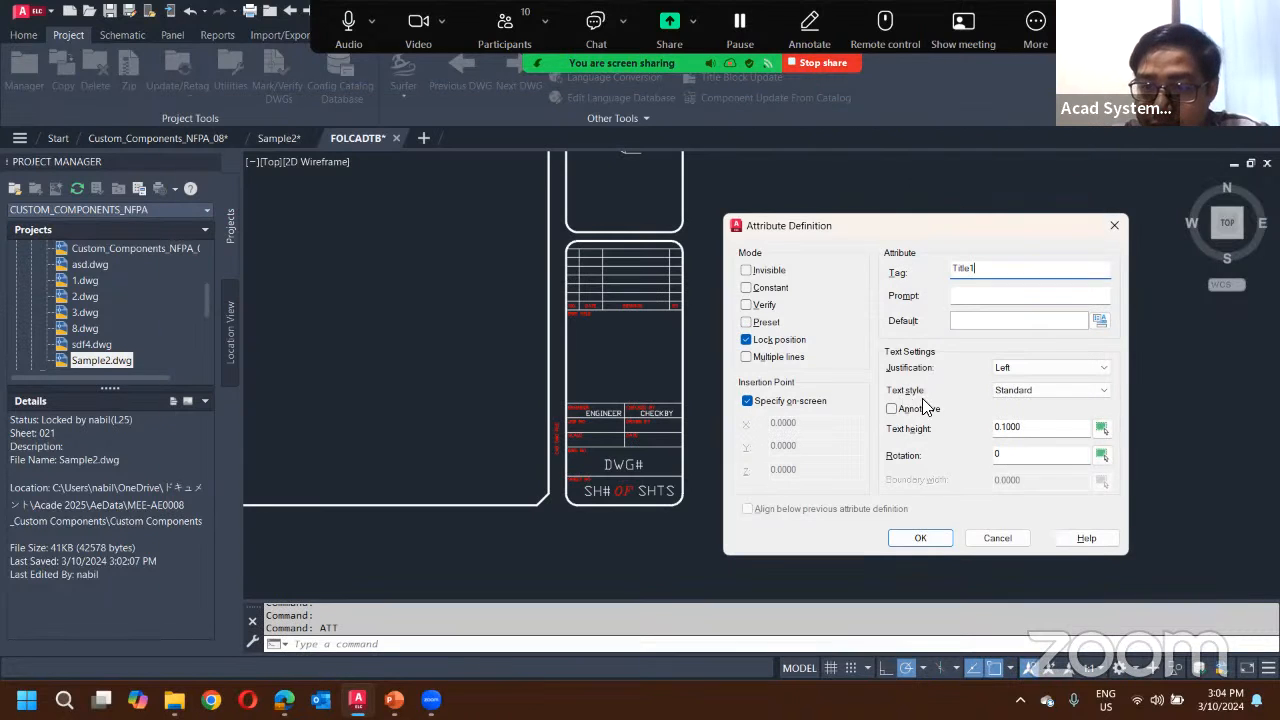
{"action": "left_click", "coordinate": [930, 537]}
{"action": "scroll", "coordinate": [660, 380], "scroll_direction": "up", "scroll_amount": 4}
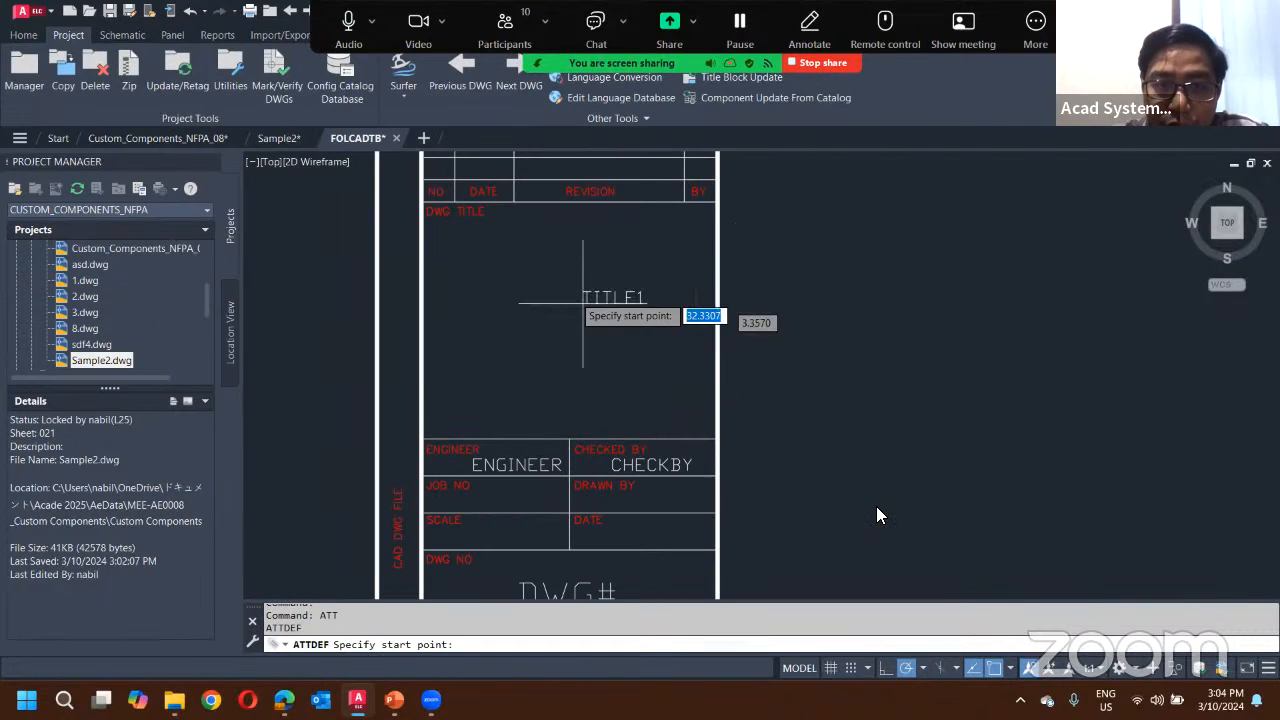
{"action": "left_click", "coordinate": [519, 270]}
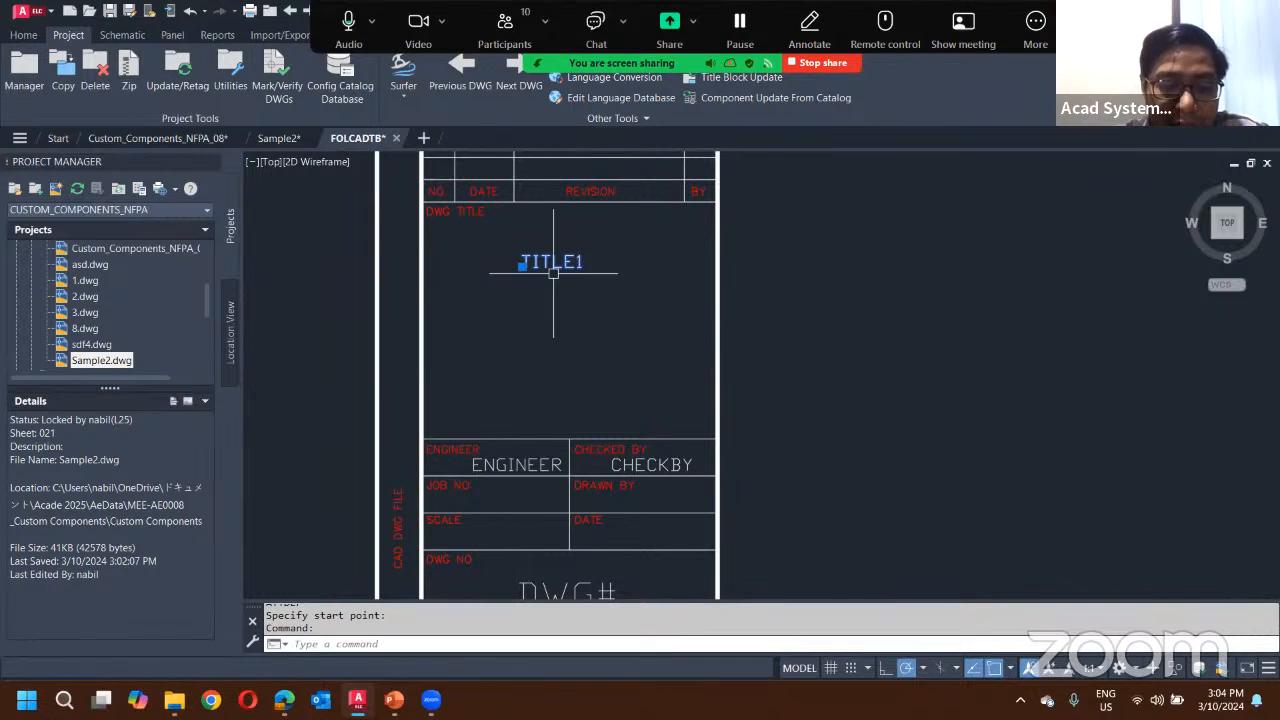
Step: Copy the TITLE1 attribute to a spot directly below the original in the DWG TITLE area
{"action": "type", "text": "co"}
{"action": "key", "text": "Return"}
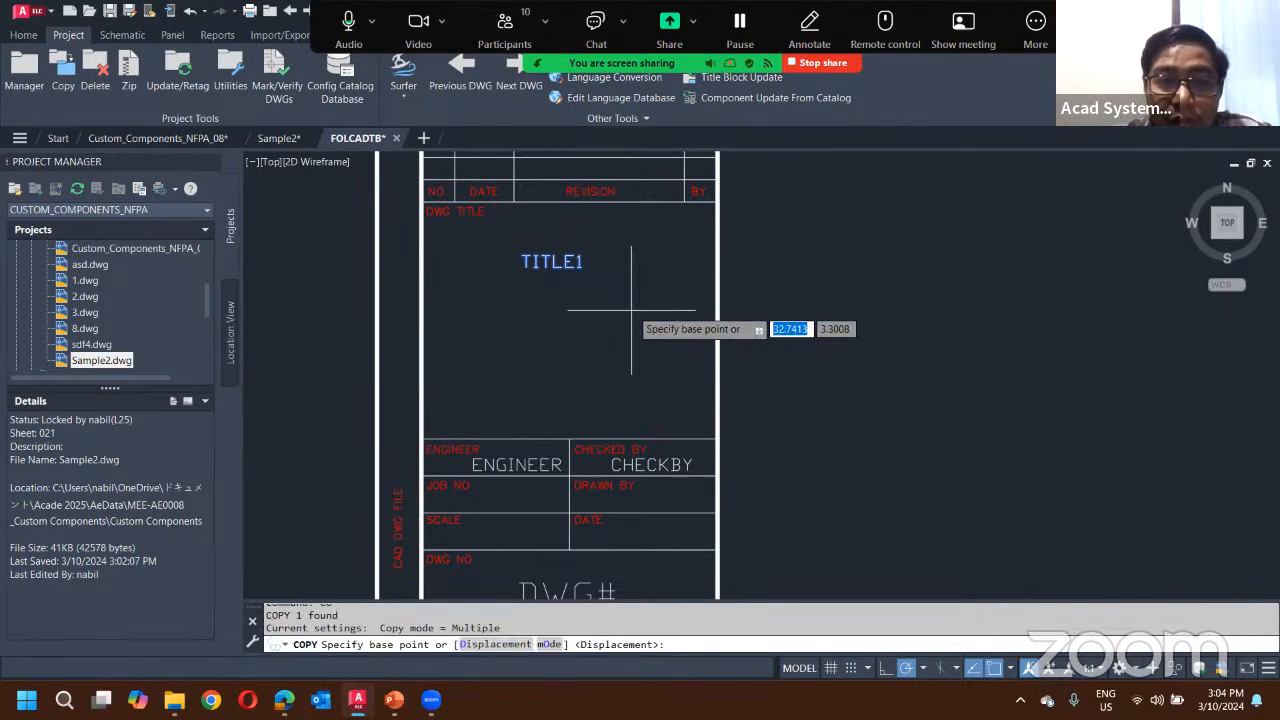
{"action": "left_click", "coordinate": [631, 308]}
{"action": "left_click", "coordinate": [631, 336]}
{"action": "key", "text": "Escape"}
Step: Change the tag of the copied attribute definition to TITLE2
{"action": "double_click", "coordinate": [544, 287]}
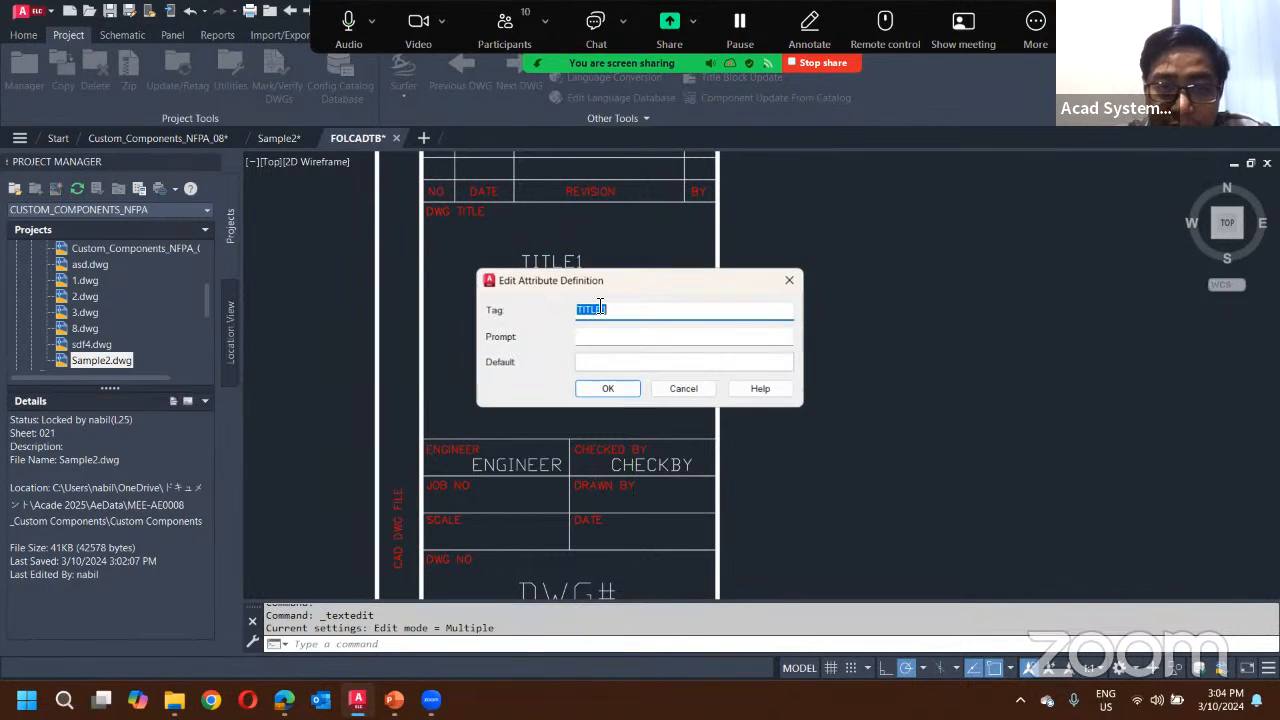
{"action": "left_click", "coordinate": [604, 389]}
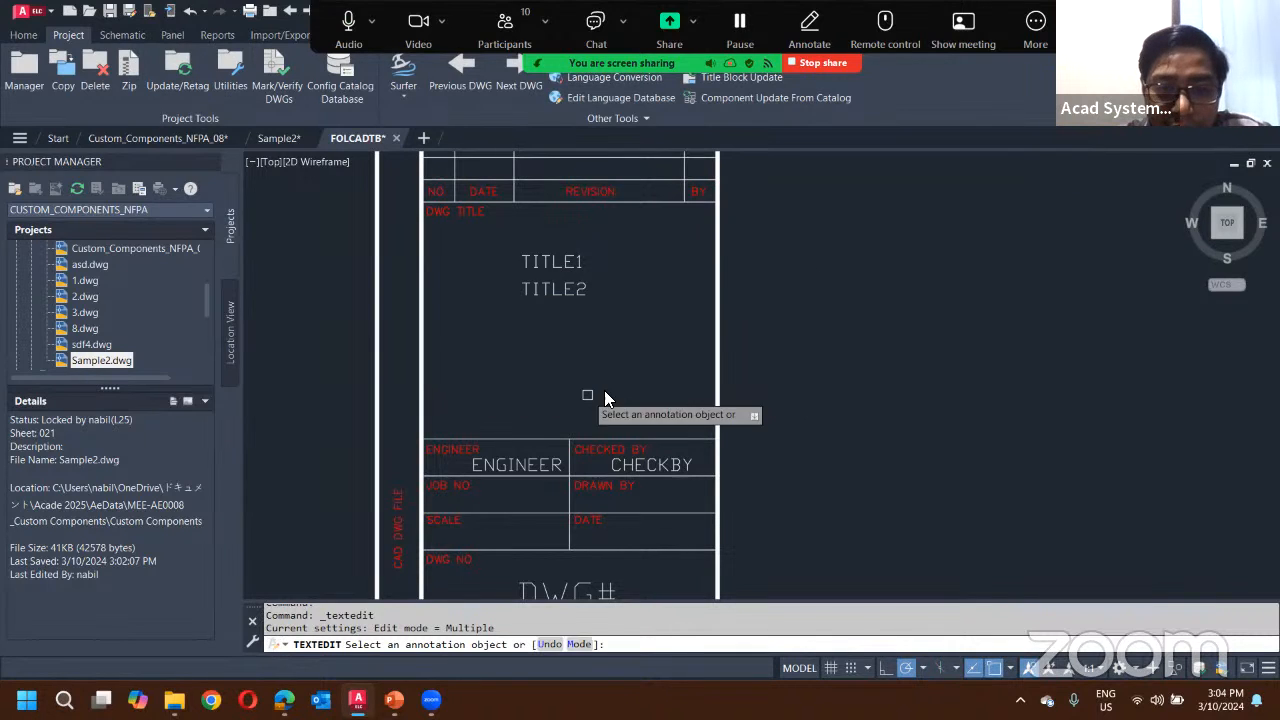
{"action": "middle_click_drag", "start_coordinate": [543, 446], "coordinate": [570, 311]}
{"action": "key", "text": "Escape"}
{"action": "key", "text": "Escape"}
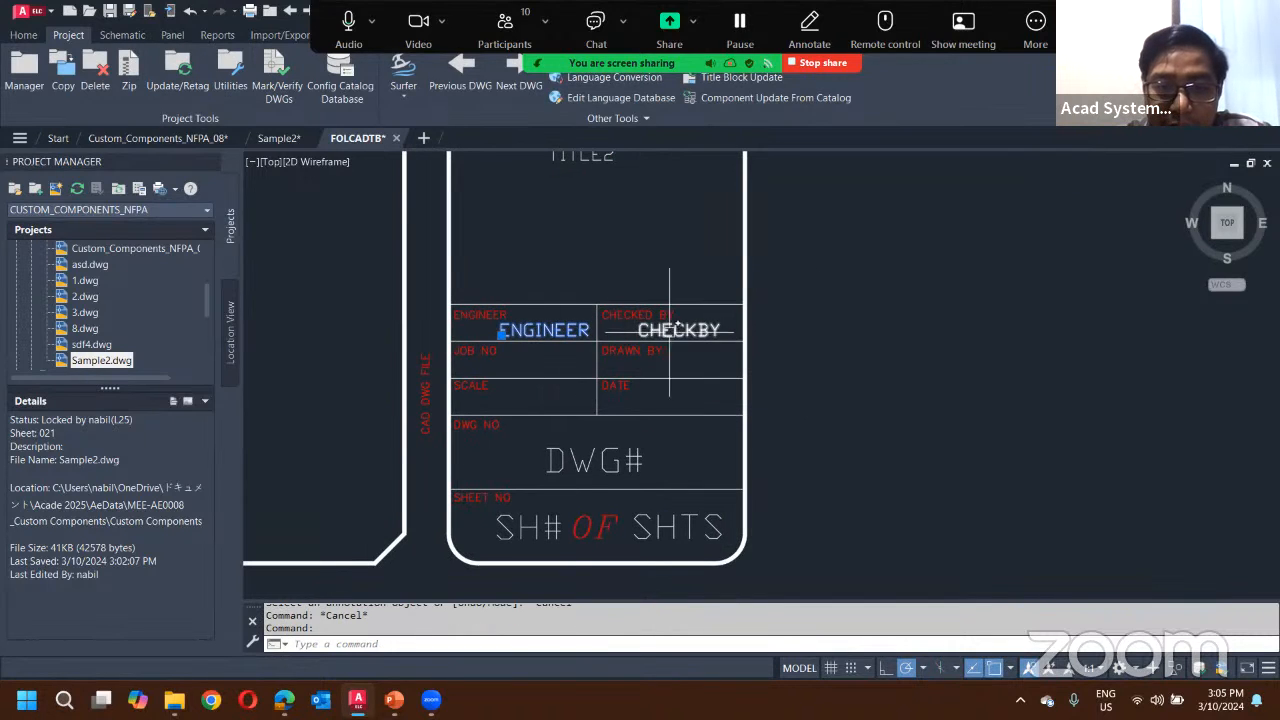
Step: Insert the WD_M block with the drawing's configuration forced to match the project settings, then close Drawing Properties without edits
{"action": "scroll", "coordinate": [702, 515], "scroll_direction": "down", "scroll_amount": 2}
{"action": "scroll", "coordinate": [611, 400], "scroll_direction": "down", "scroll_amount": 4}
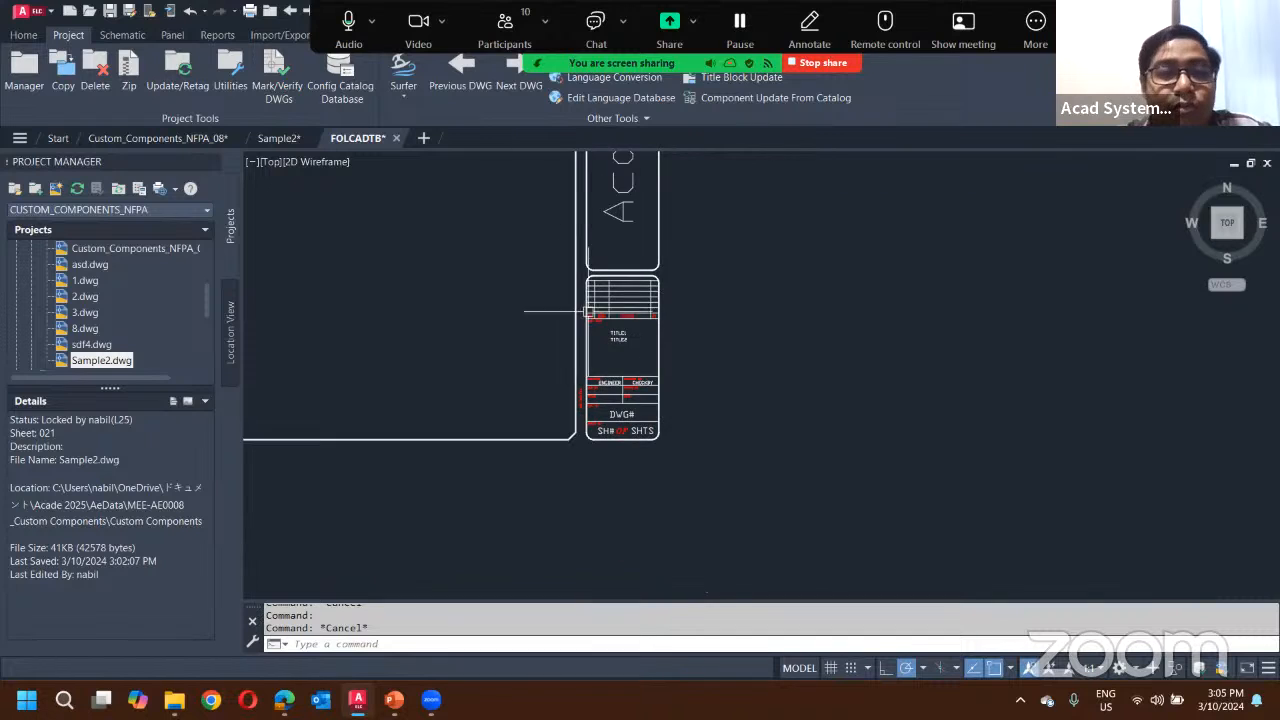
{"action": "middle_click_drag", "start_coordinate": [514, 271], "coordinate": [707, 330]}
{"action": "scroll", "coordinate": [777, 286], "scroll_direction": "down", "scroll_amount": 2}
{"action": "mouse_move", "coordinate": [791, 290]}
{"action": "middle_mouse_down"}
{"action": "mouse_move", "coordinate": [803, 414]}
{"action": "mouse_move", "coordinate": [820, 406]}
{"action": "middle_mouse_up"}
{"action": "scroll", "coordinate": [650, 212], "scroll_direction": "down", "scroll_amount": 2}
{"action": "mouse_move", "coordinate": [569, 233]}
{"action": "middle_mouse_down"}
{"action": "mouse_move", "coordinate": [500, 289]}
{"action": "mouse_move", "coordinate": [546, 289]}
{"action": "middle_mouse_up"}
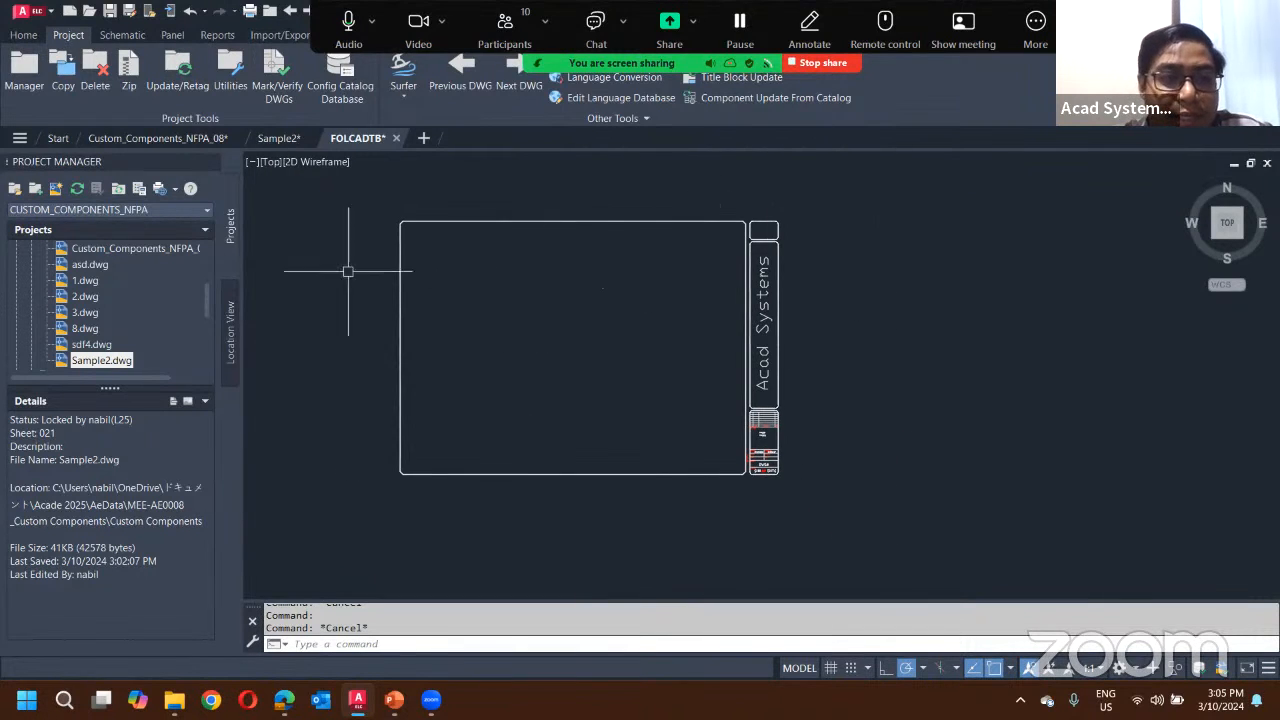
{"action": "left_click", "coordinate": [121, 36]}
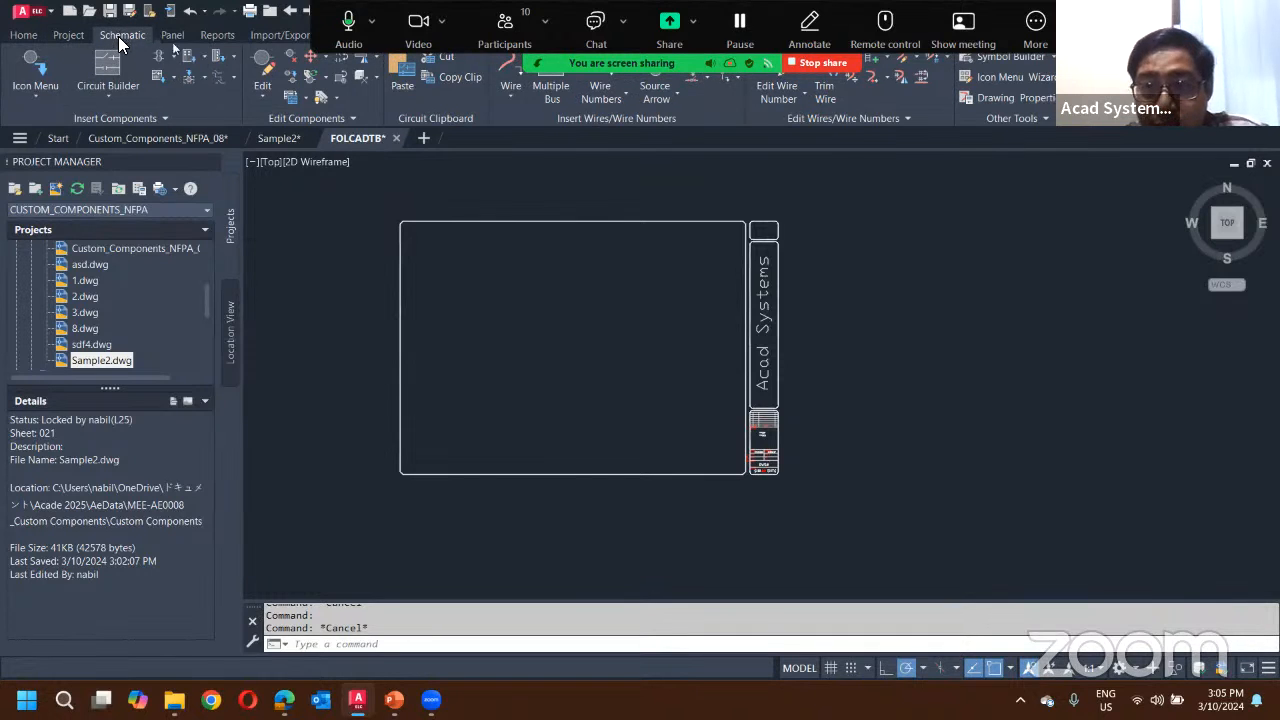
{"action": "left_click", "coordinate": [960, 104]}
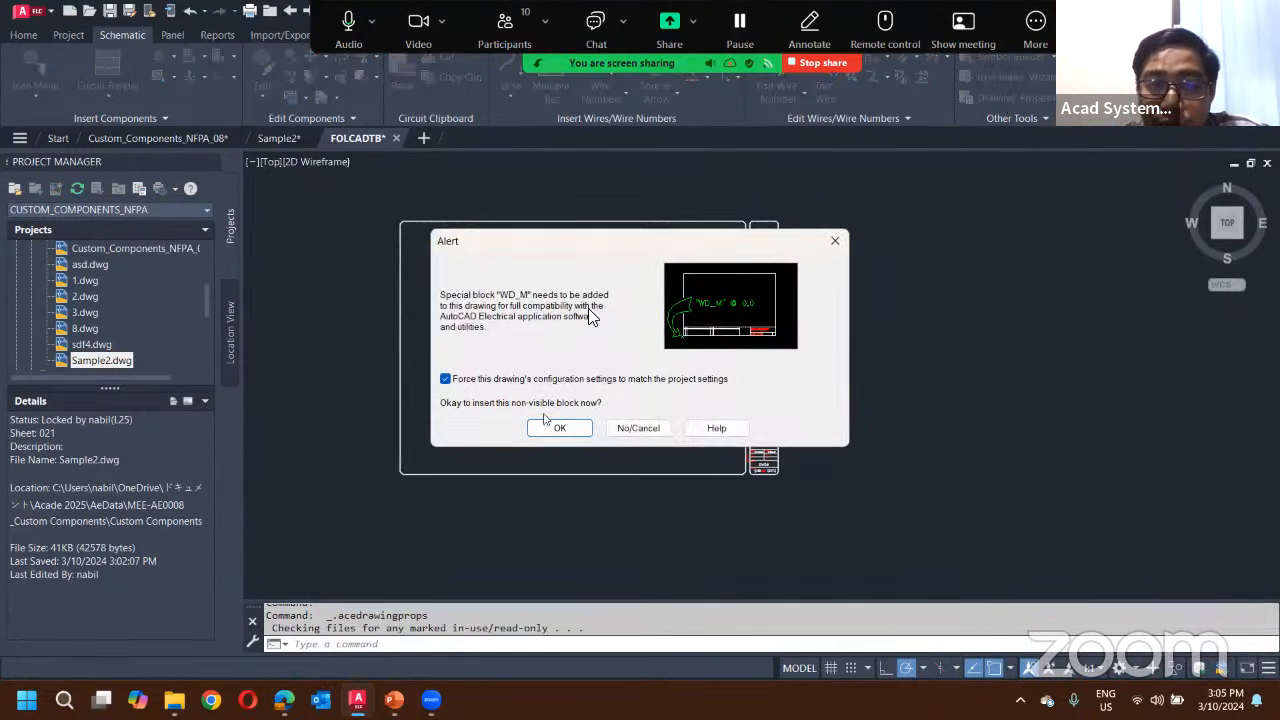
{"action": "left_click", "coordinate": [556, 432]}
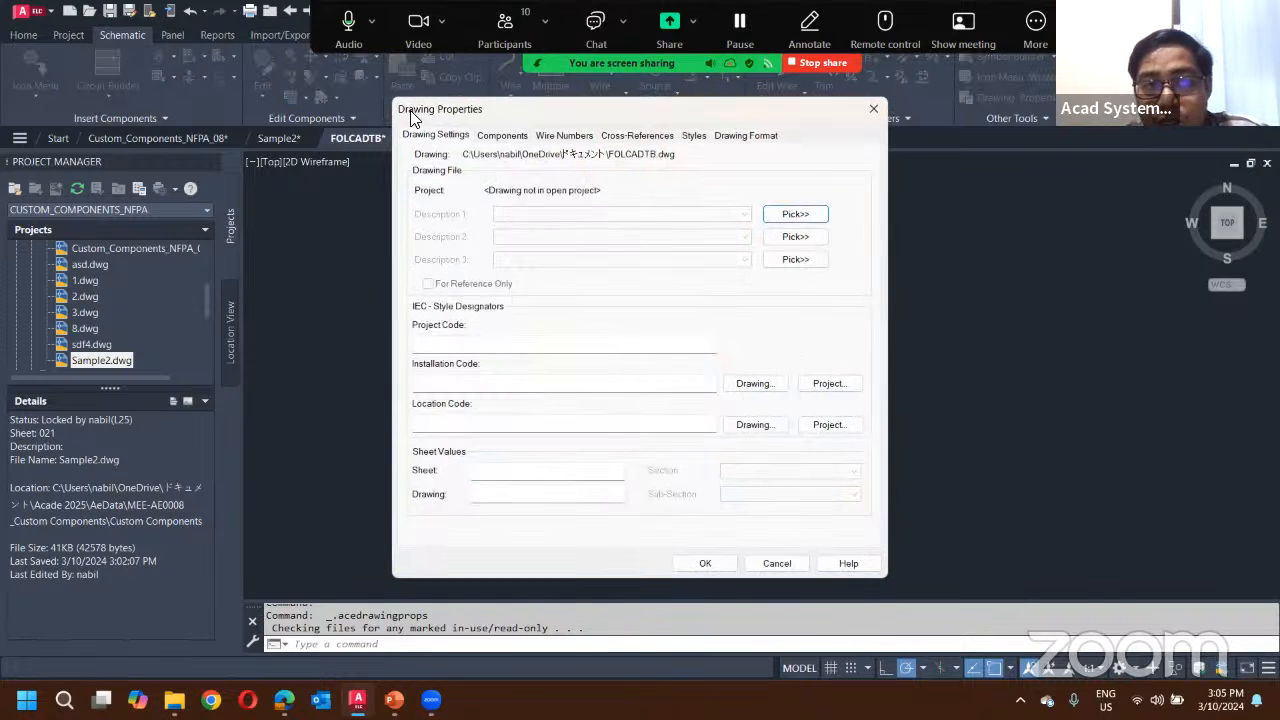
{"action": "left_click", "coordinate": [872, 112]}
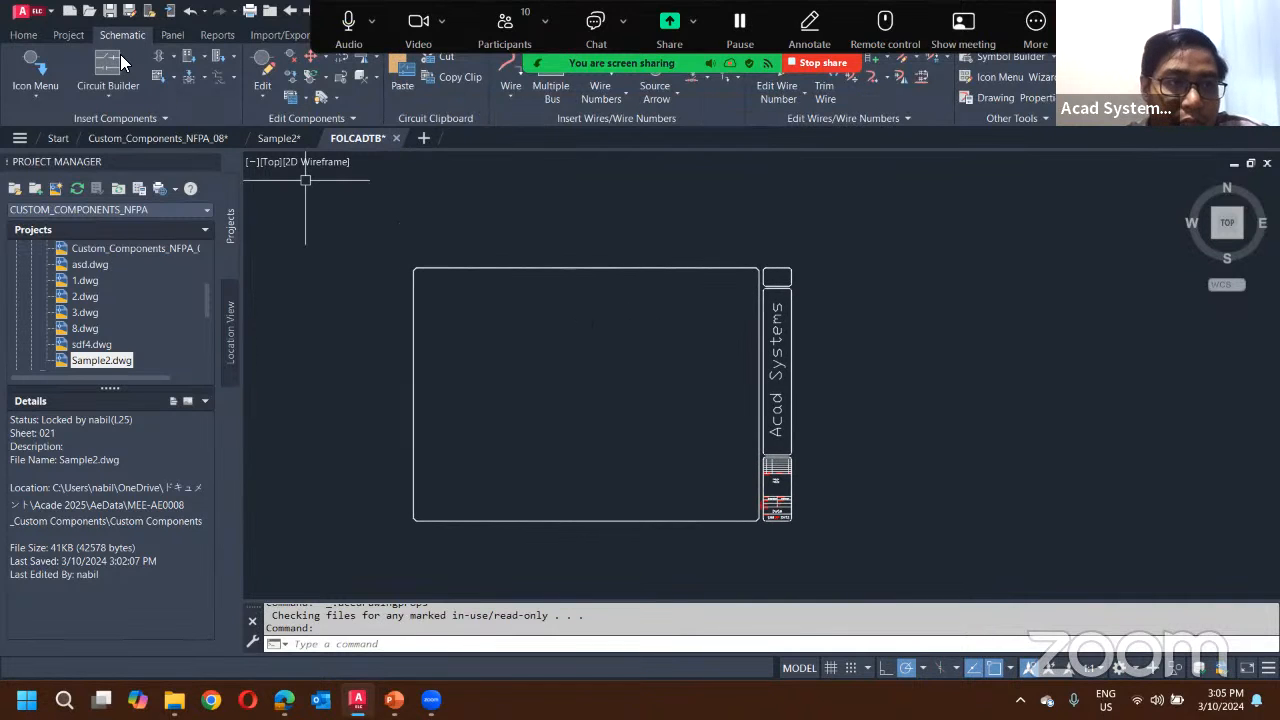
Step: Start Title Block Setup with the project .WDT file, overwriting the existing one, and take the block name FOLCADTB from the active drawing
{"action": "left_click", "coordinate": [66, 35]}
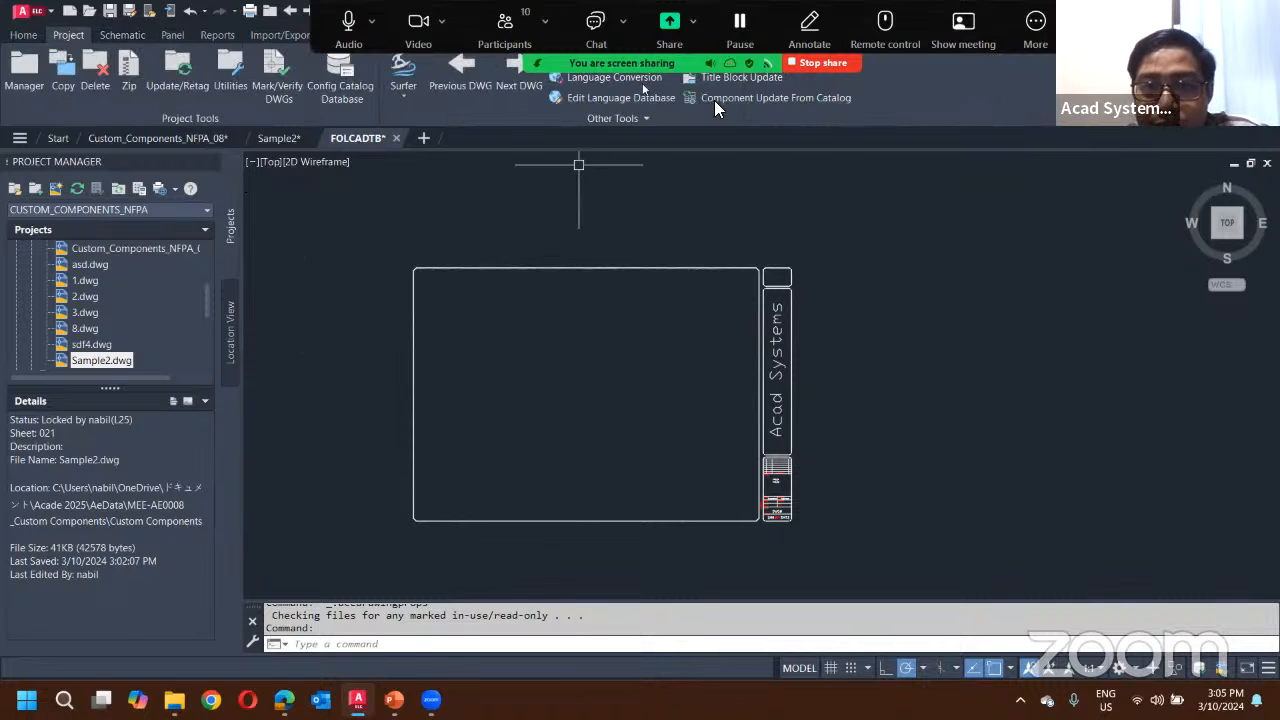
{"action": "left_click_drag", "start_coordinate": [709, 68], "coordinate": [399, 68]}
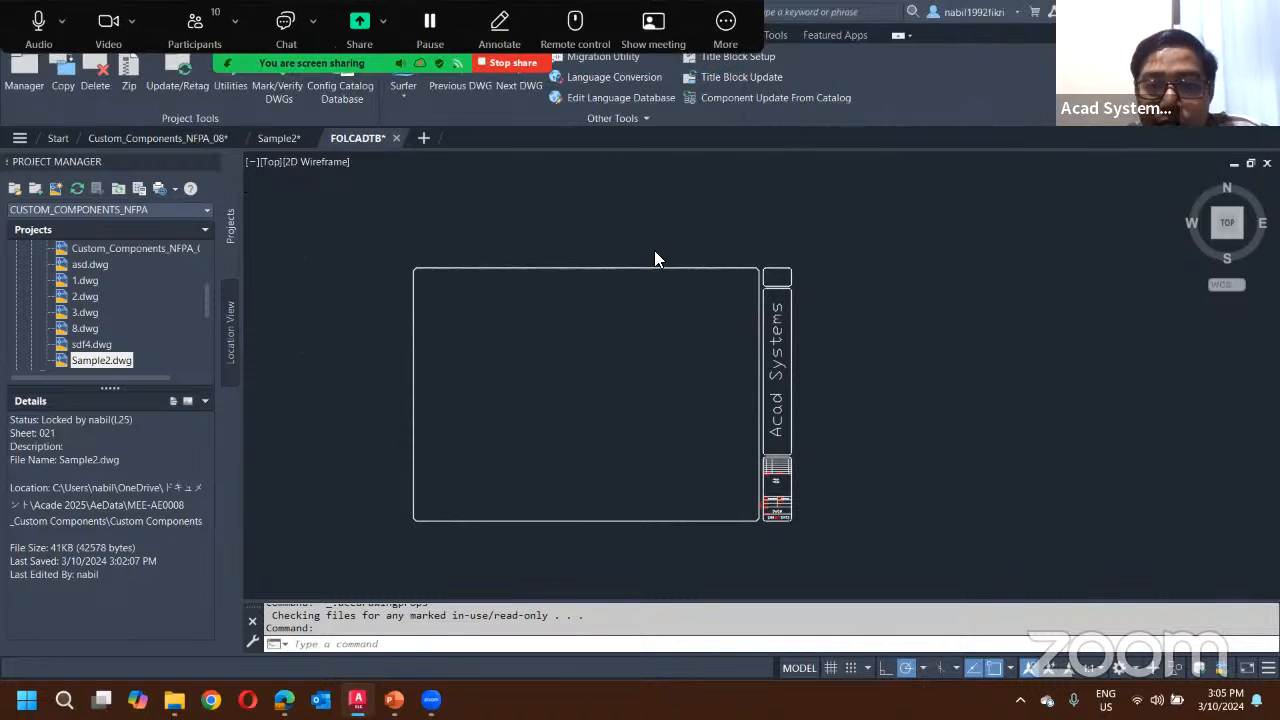
{"action": "scroll", "coordinate": [765, 508], "scroll_direction": "up", "scroll_amount": 7}
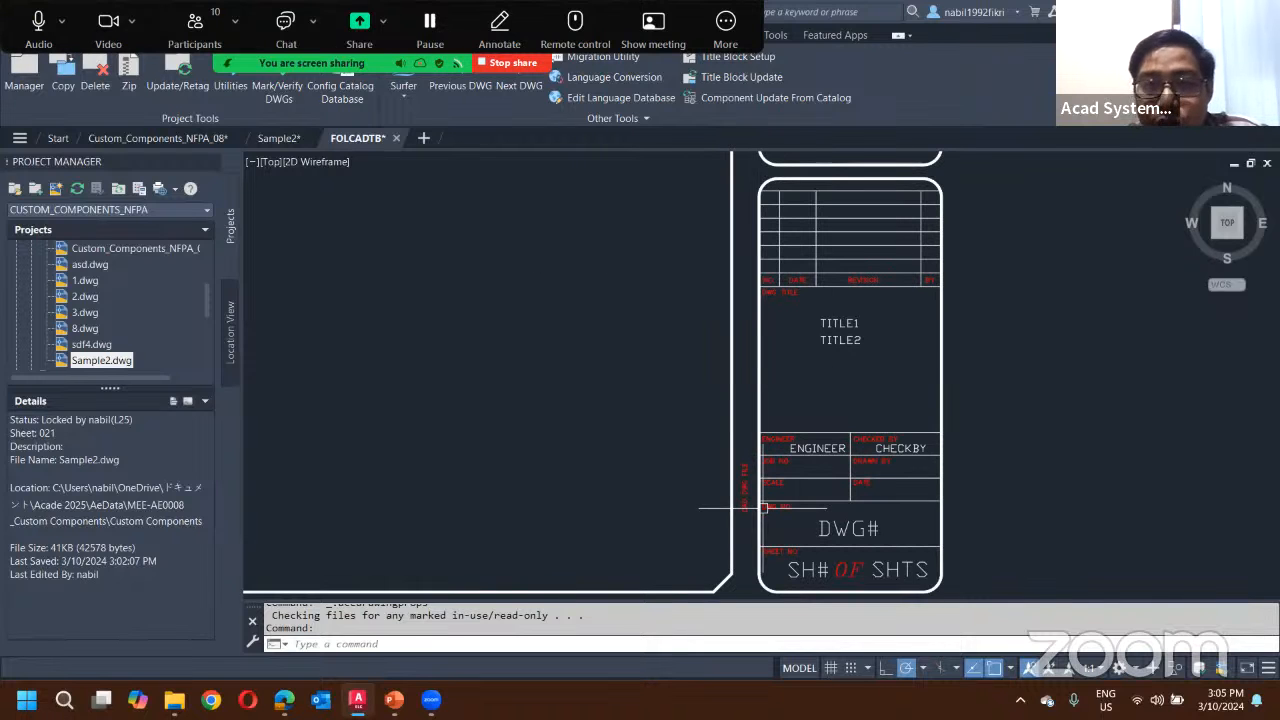
{"action": "scroll", "coordinate": [800, 495], "scroll_direction": "down", "scroll_amount": 3}
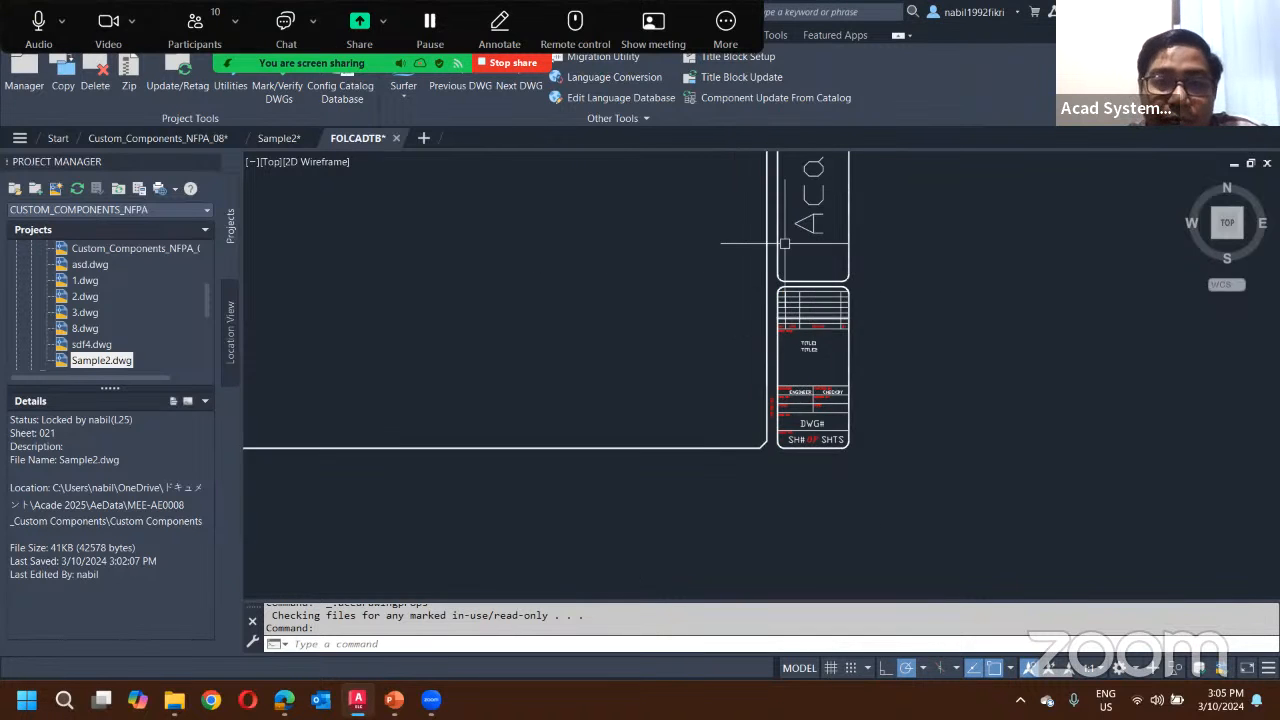
{"action": "left_click", "coordinate": [737, 58]}
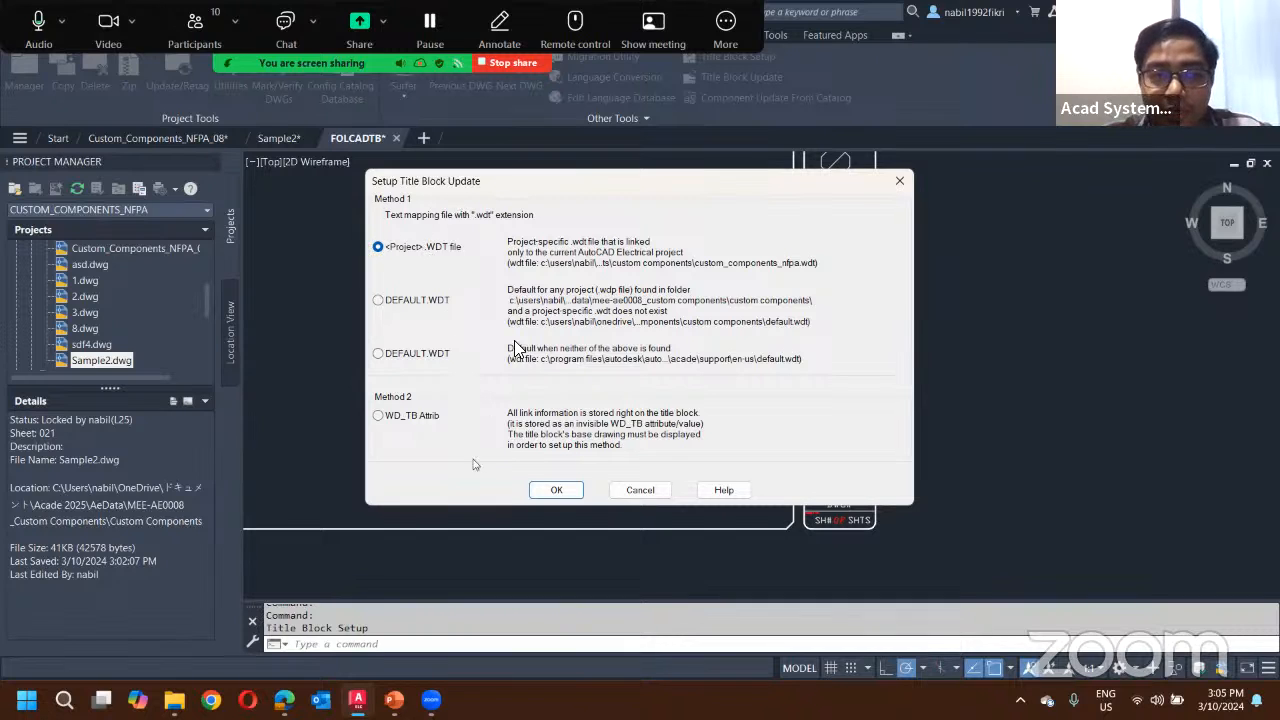
{"action": "left_click", "coordinate": [557, 491]}
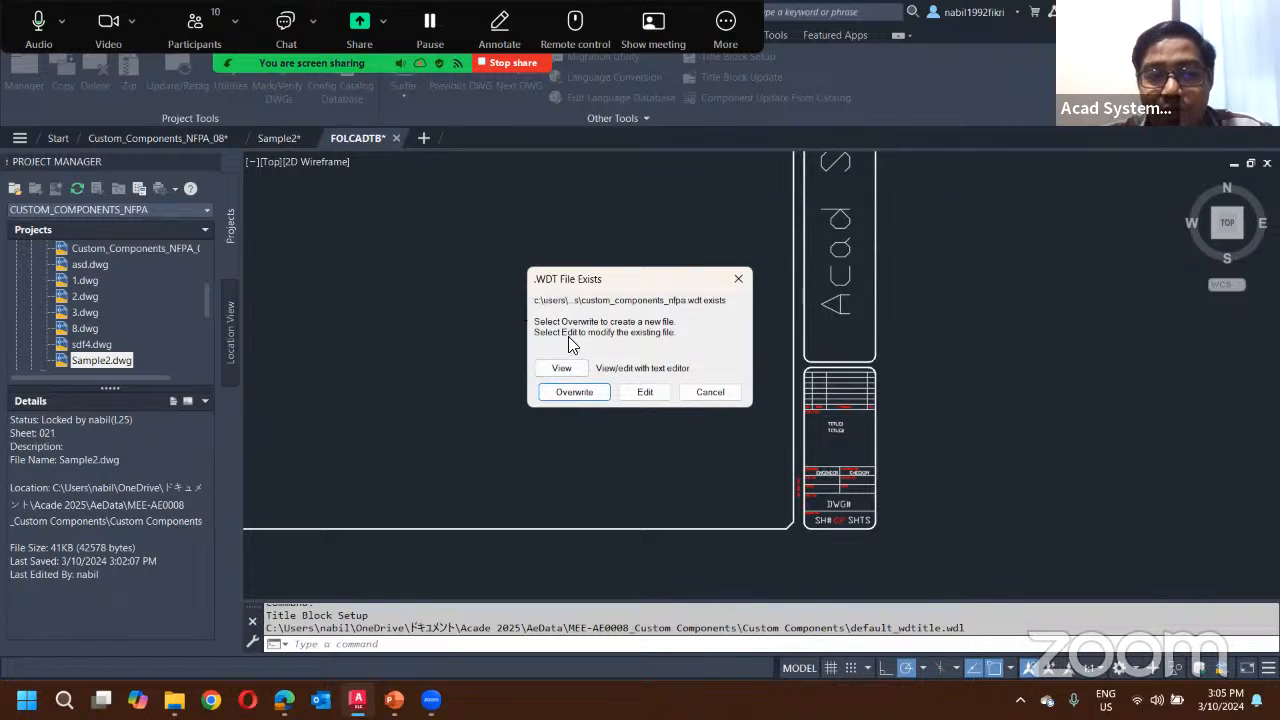
{"action": "left_click", "coordinate": [576, 392]}
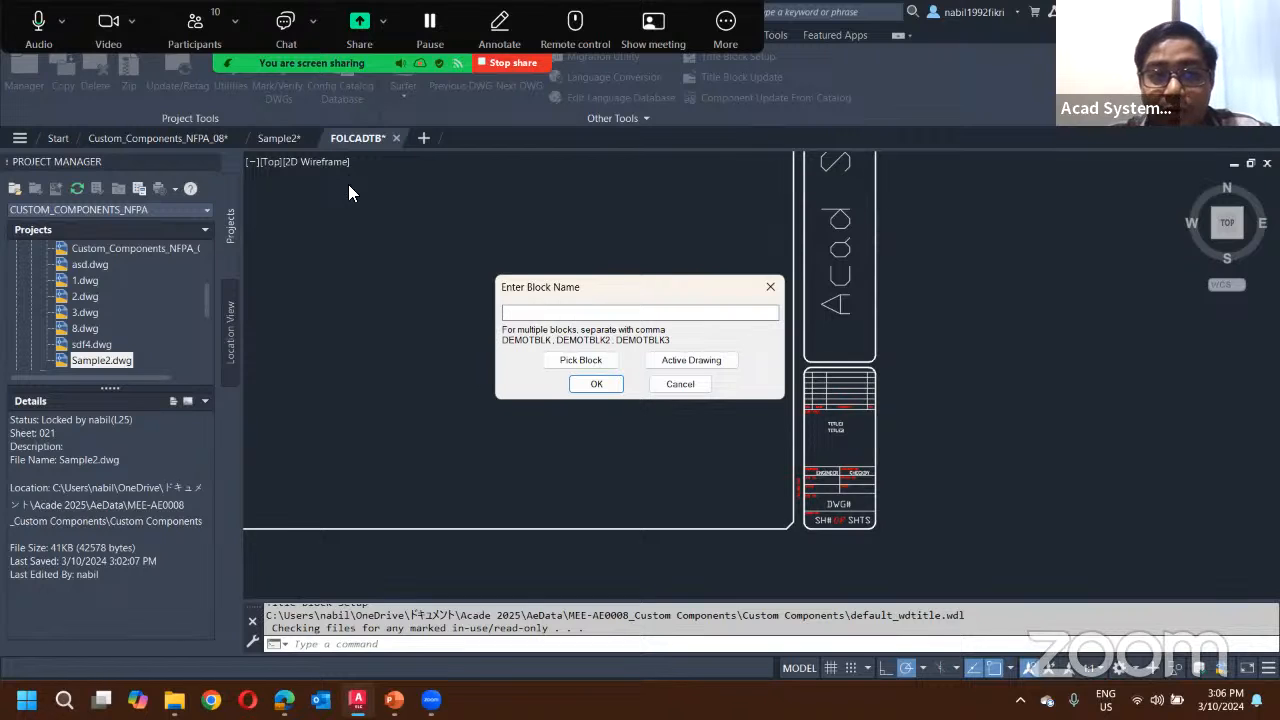
{"action": "left_click", "coordinate": [684, 362]}
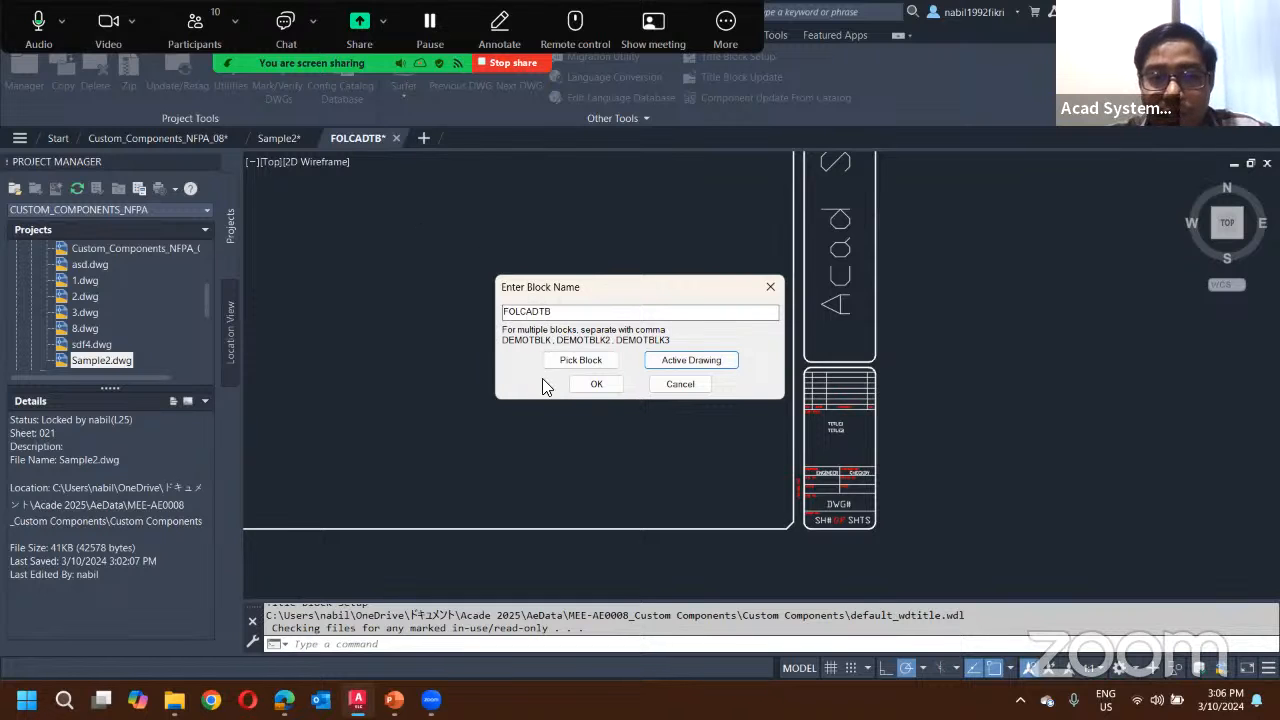
{"action": "left_click", "coordinate": [592, 385]}
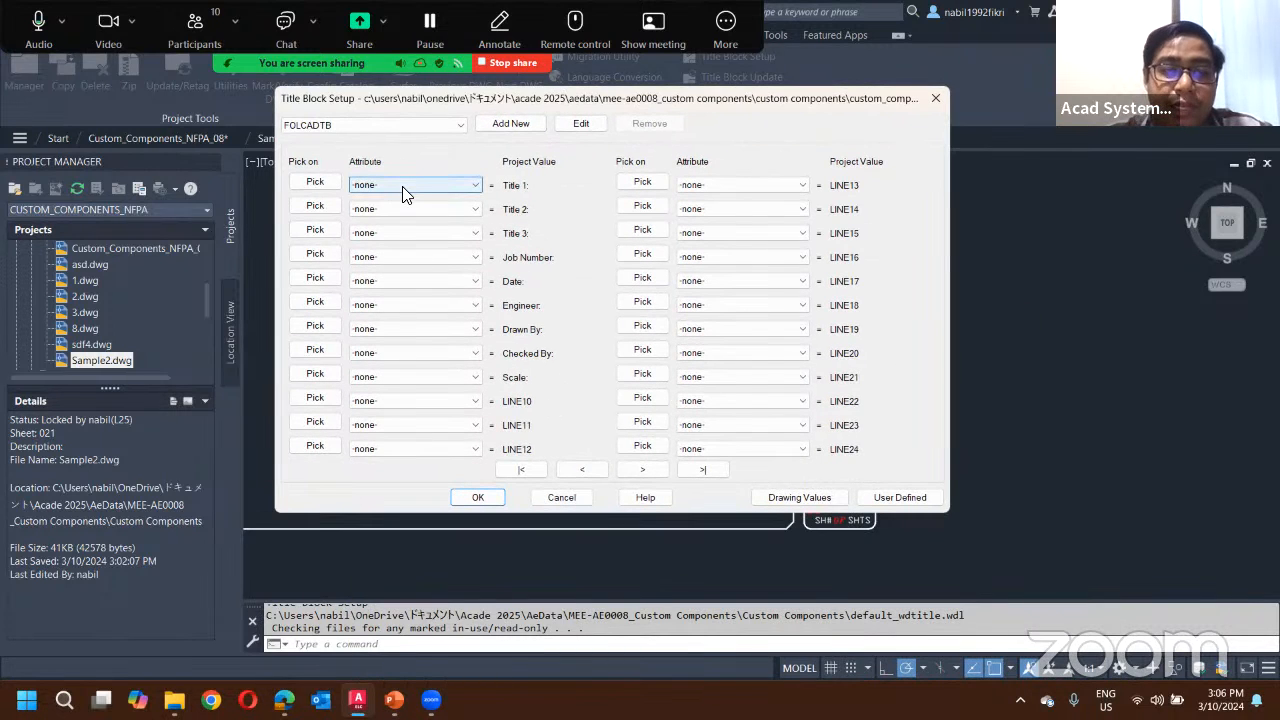
Step: Map the TITLE1 attribute to the Title 1 project value and TITLE2 to Title 2
{"action": "left_click", "coordinate": [394, 180]}
{"action": "left_click", "coordinate": [394, 180]}
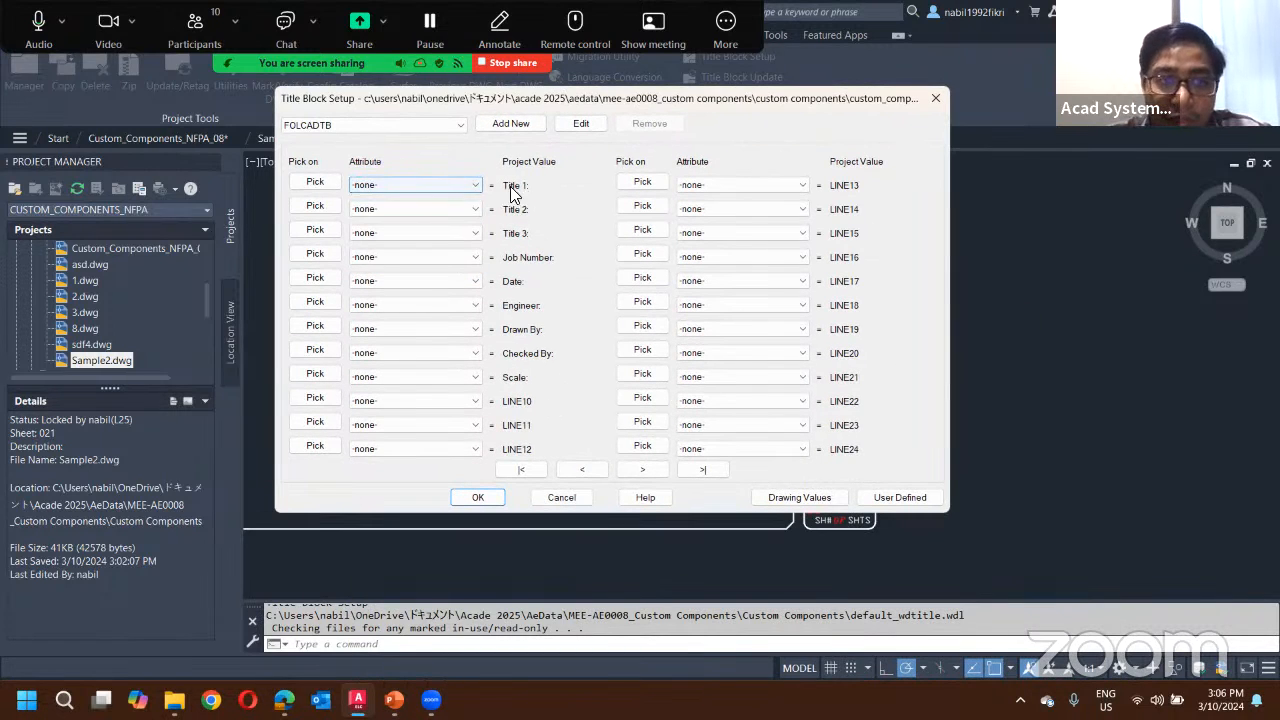
{"action": "left_click", "coordinate": [432, 180]}
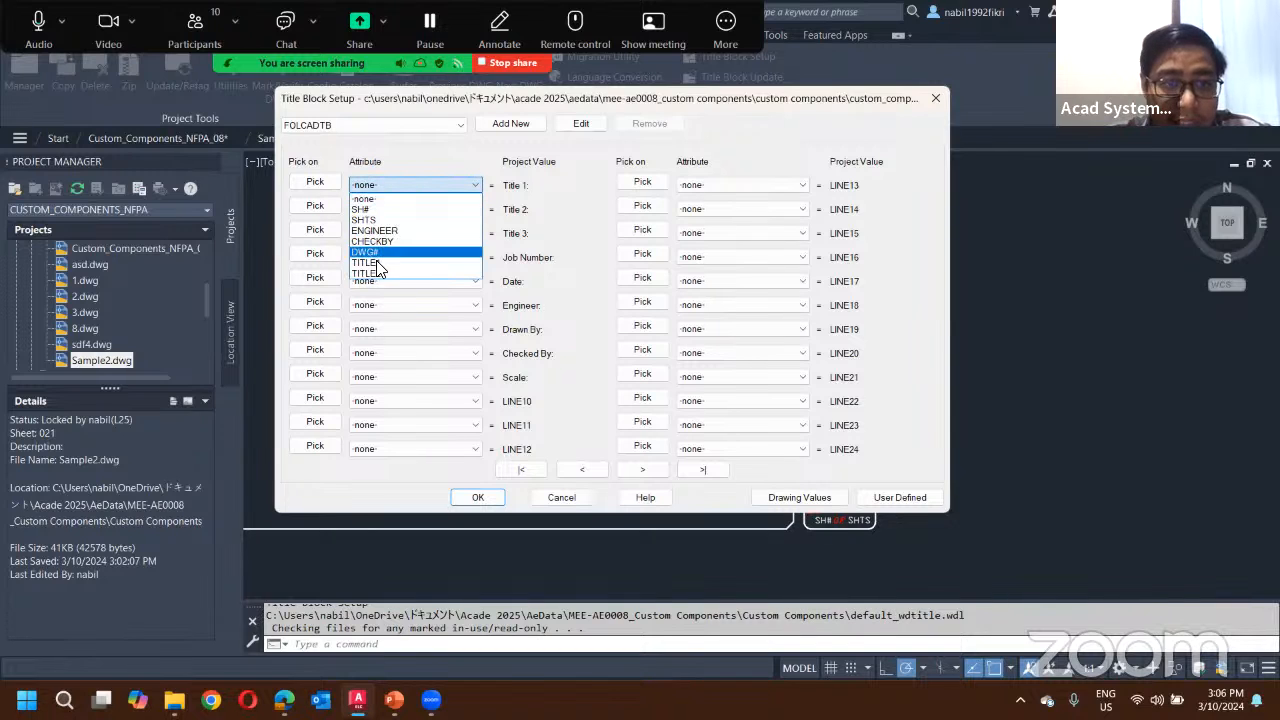
{"action": "left_click", "coordinate": [385, 265]}
{"action": "left_click", "coordinate": [478, 208]}
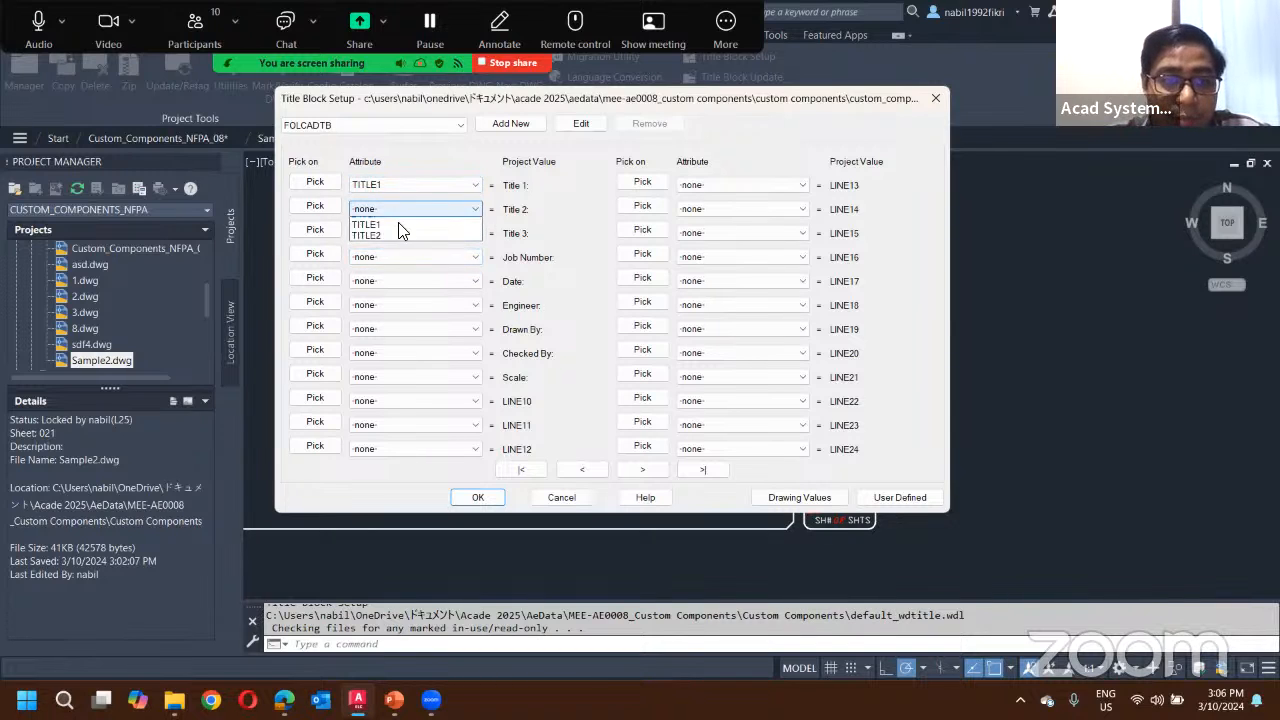
{"action": "left_click", "coordinate": [378, 297]}
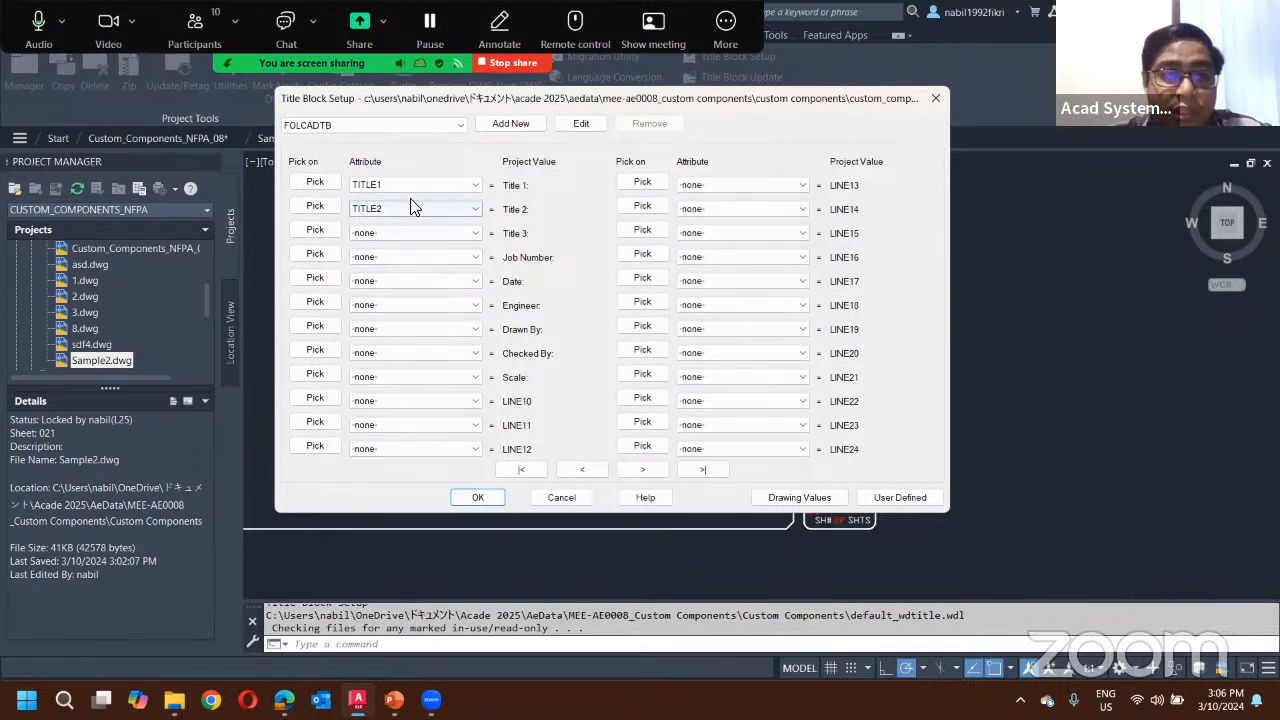
{"action": "left_click", "coordinate": [455, 243]}
{"action": "left_click", "coordinate": [503, 326]}
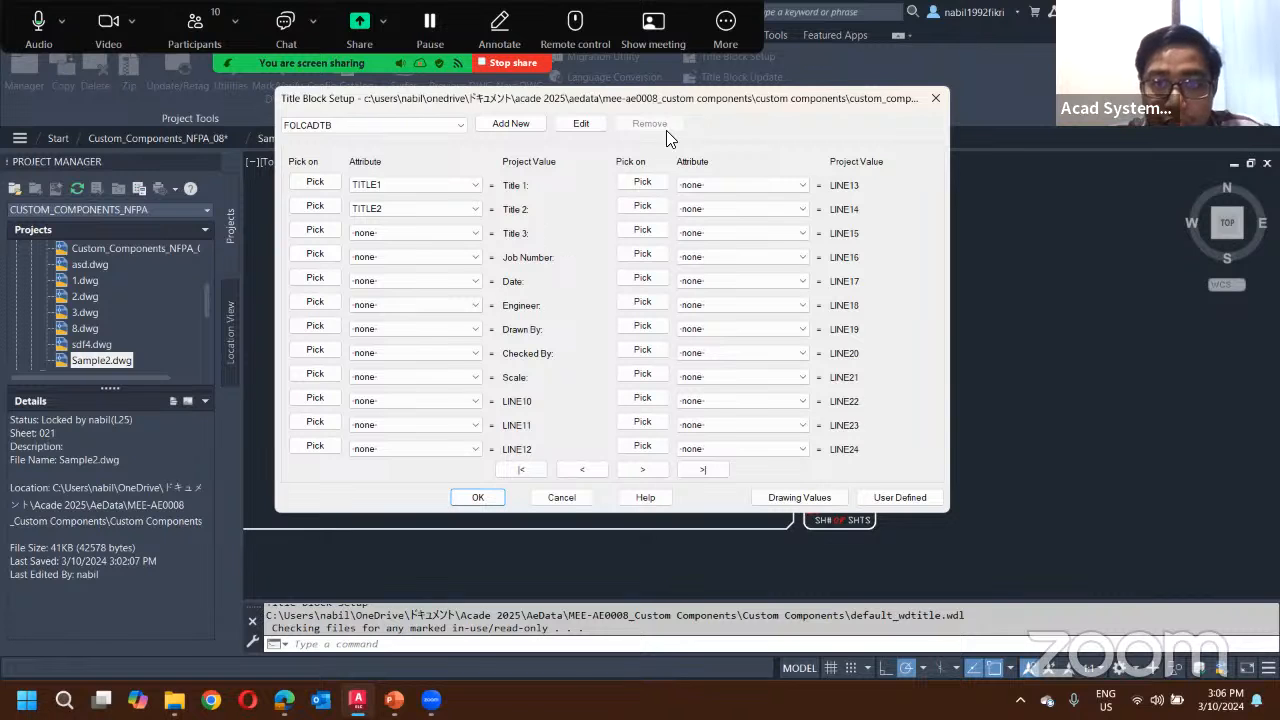
Step: Map the ENGINEER attribute to the Engineer project value and CHECKBY to Checked By
{"action": "mouse_move", "coordinate": [677, 97]}
{"action": "left_mouse_down"}
{"action": "mouse_move", "coordinate": [741, 516]}
{"action": "mouse_move", "coordinate": [728, 125]}
{"action": "left_mouse_up"}
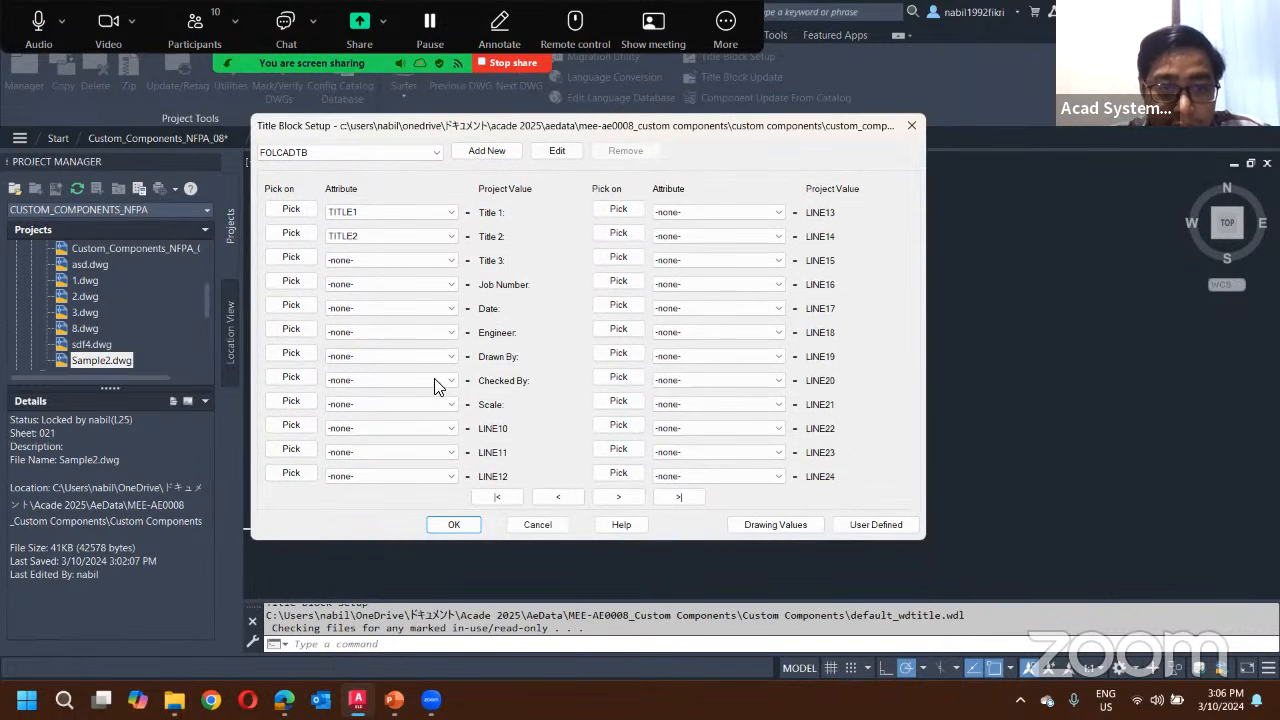
{"action": "left_click", "coordinate": [415, 334]}
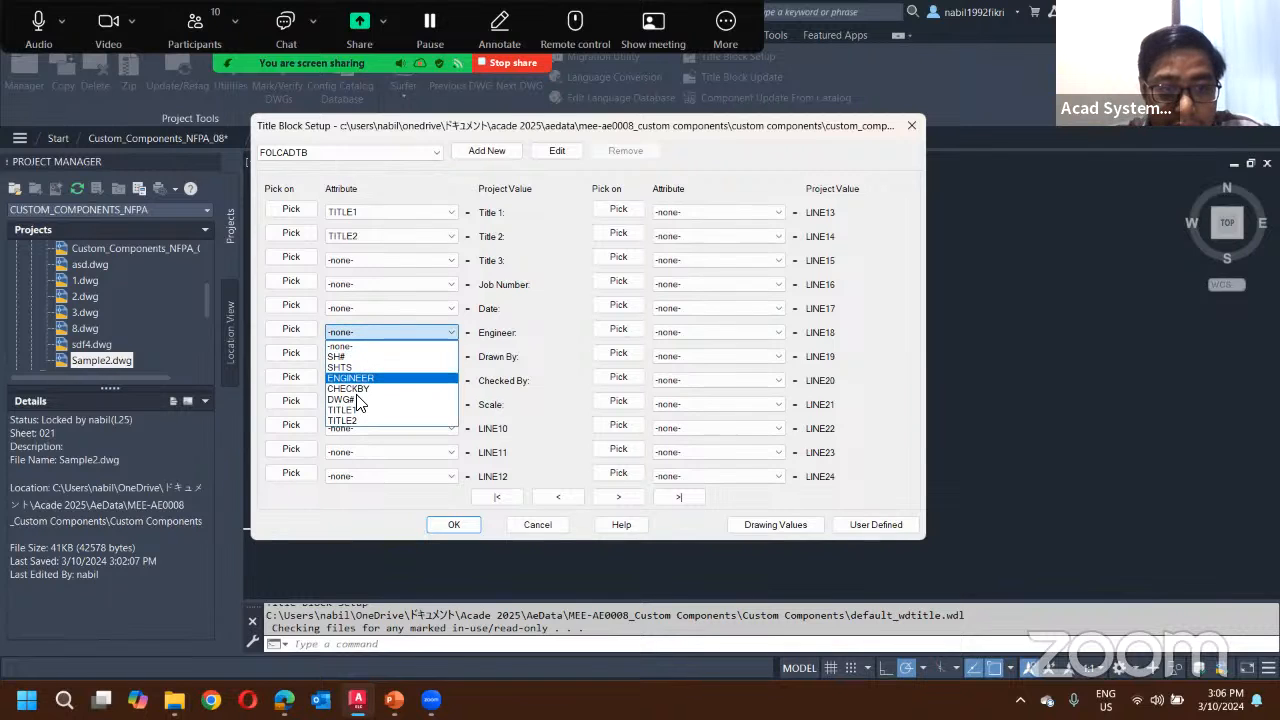
{"action": "left_click", "coordinate": [365, 380]}
{"action": "left_click", "coordinate": [390, 380]}
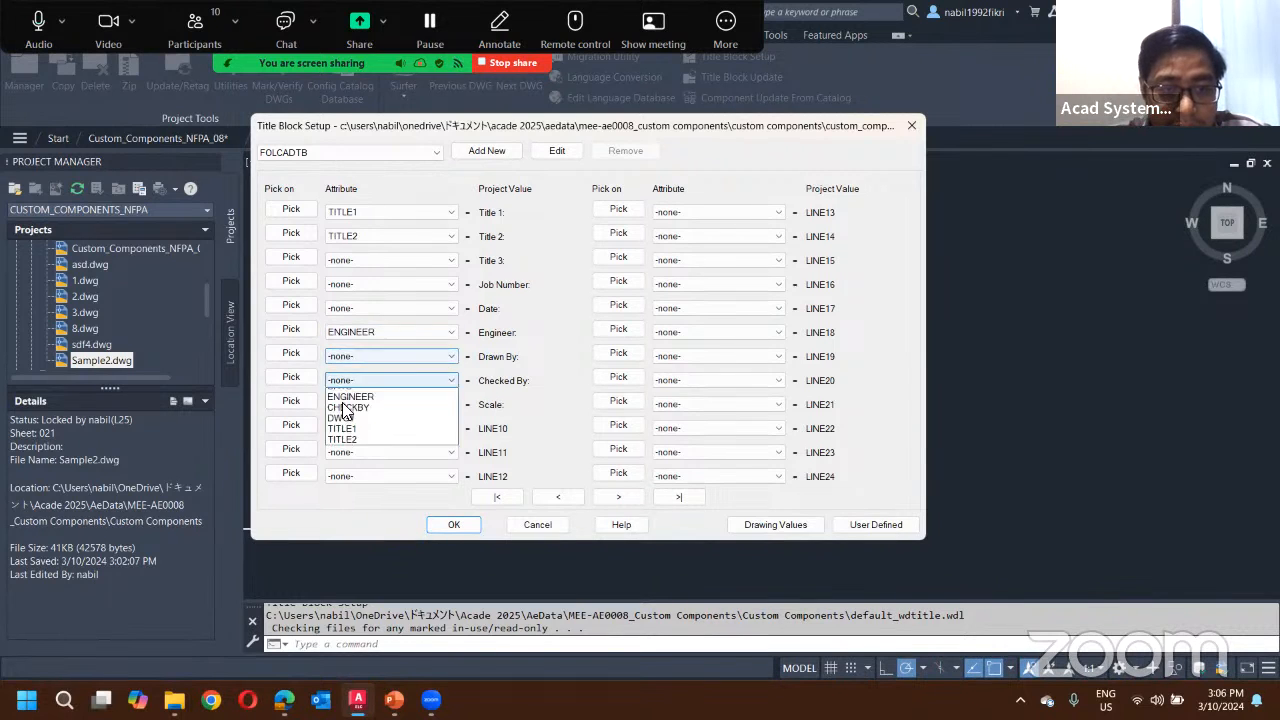
{"action": "left_click", "coordinate": [390, 436]}
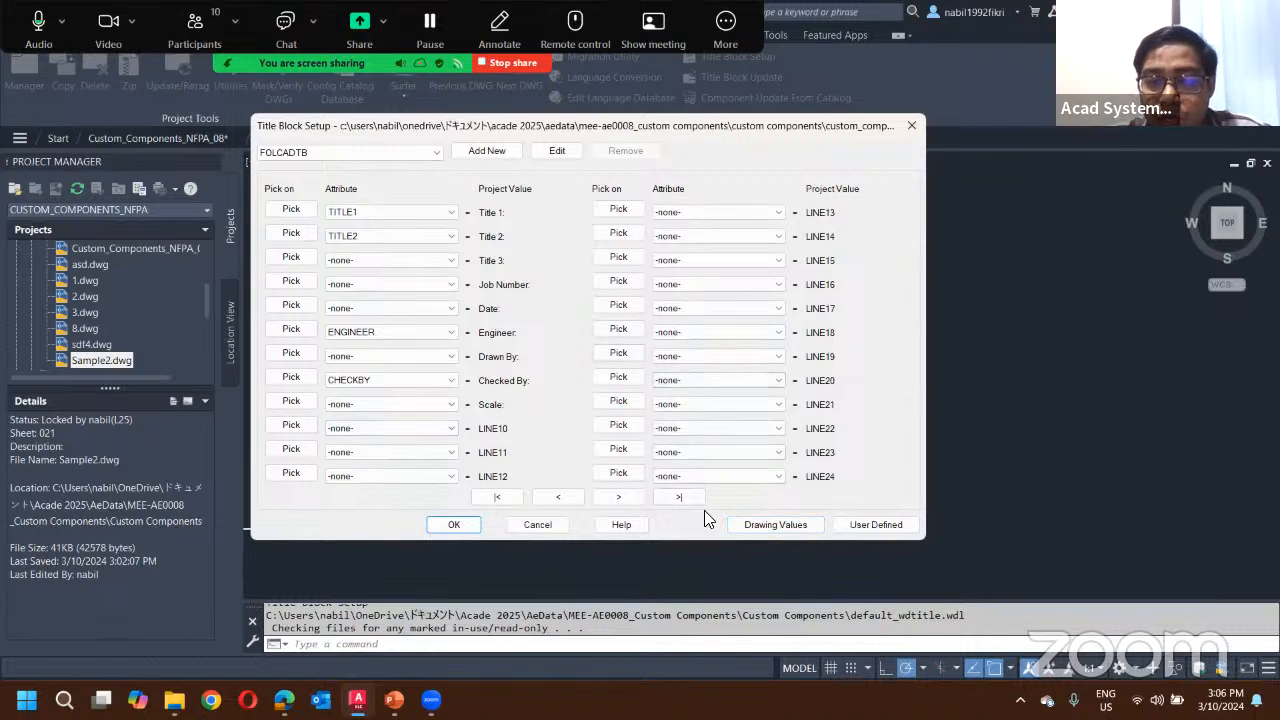
Step: Assign DWG# to the Drawing (%D), SH# to the Sheet (%S) and DWG# to the Sheet Maximum drawing values, and save the setup
{"action": "left_click", "coordinate": [768, 527]}
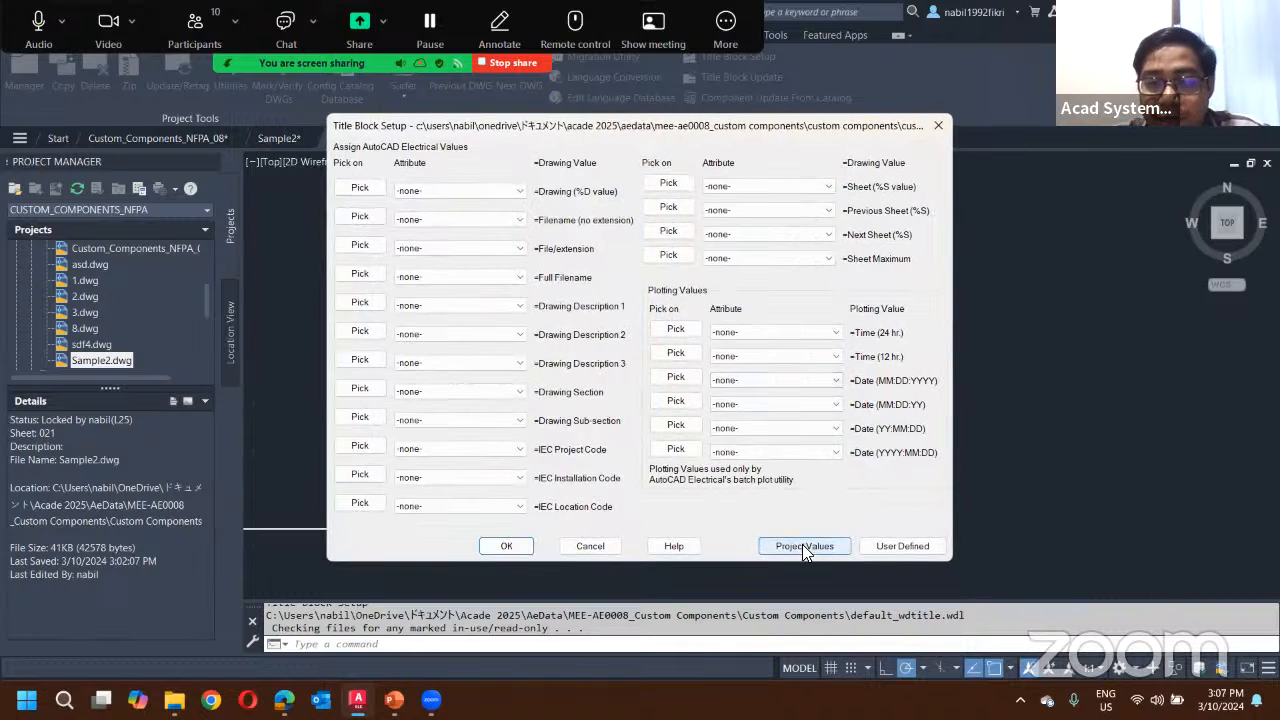
{"action": "left_click", "coordinate": [458, 192]}
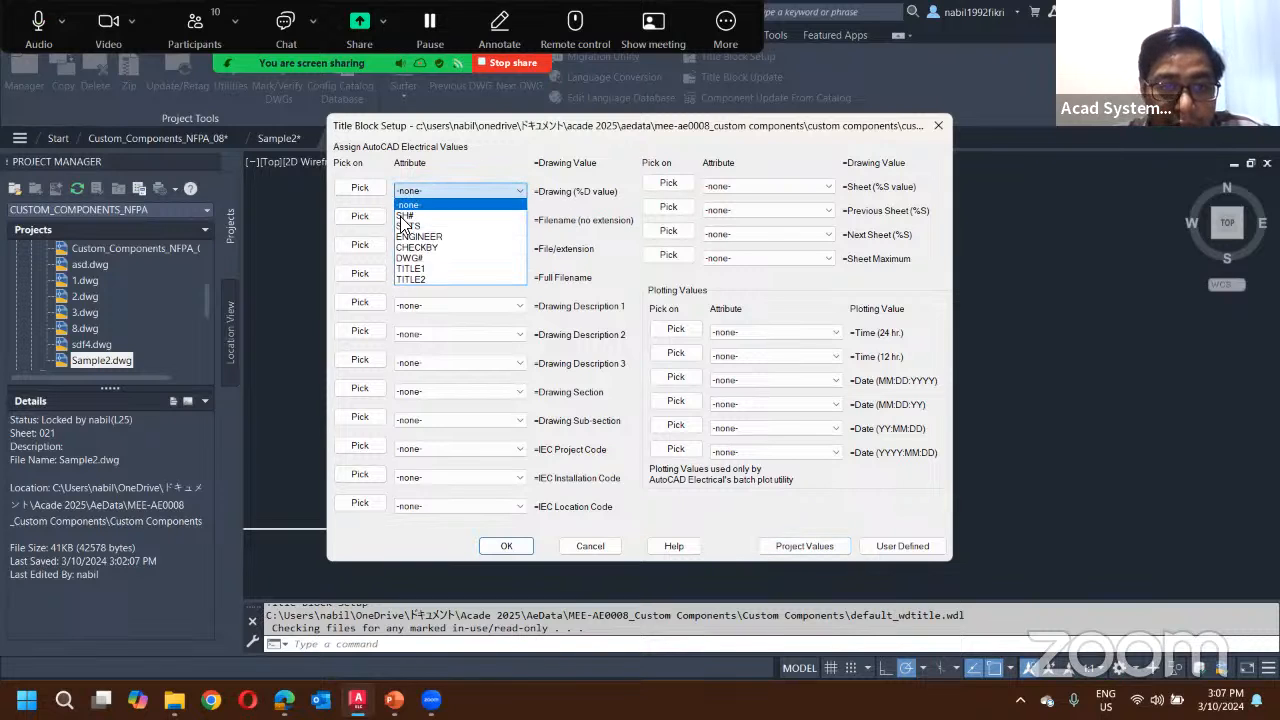
{"action": "left_click", "coordinate": [440, 258]}
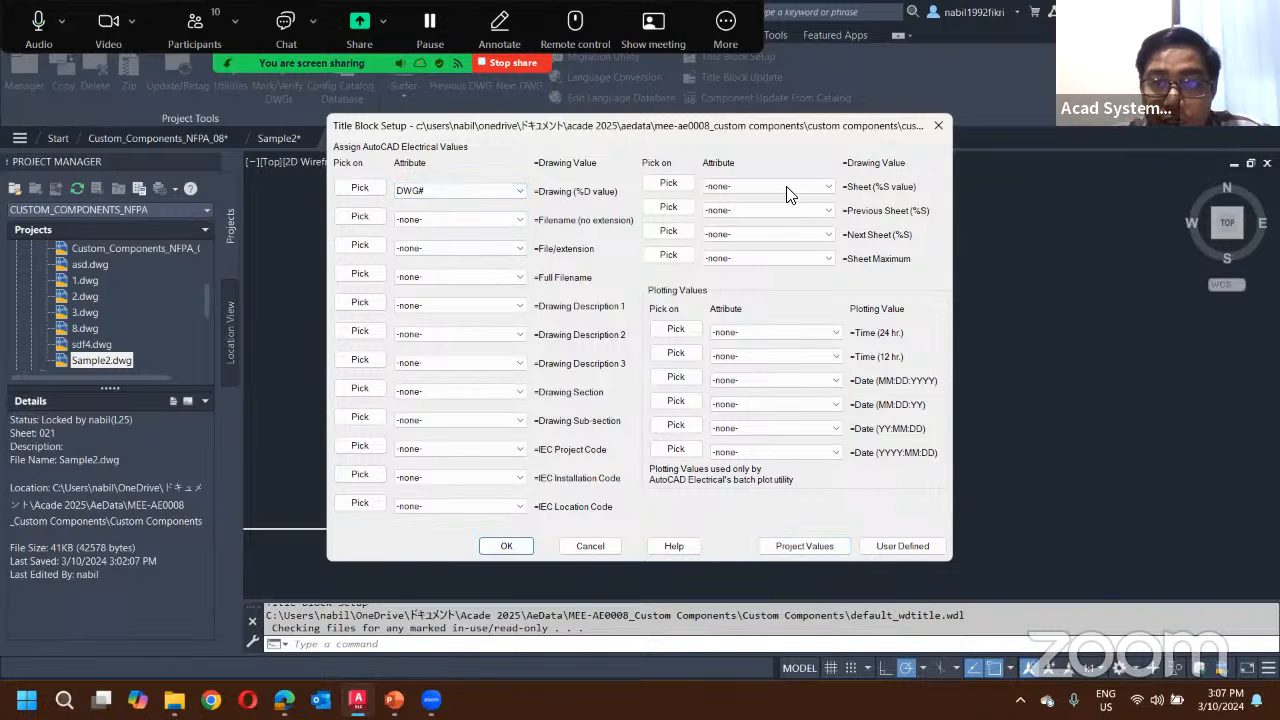
{"action": "left_click", "coordinate": [782, 187]}
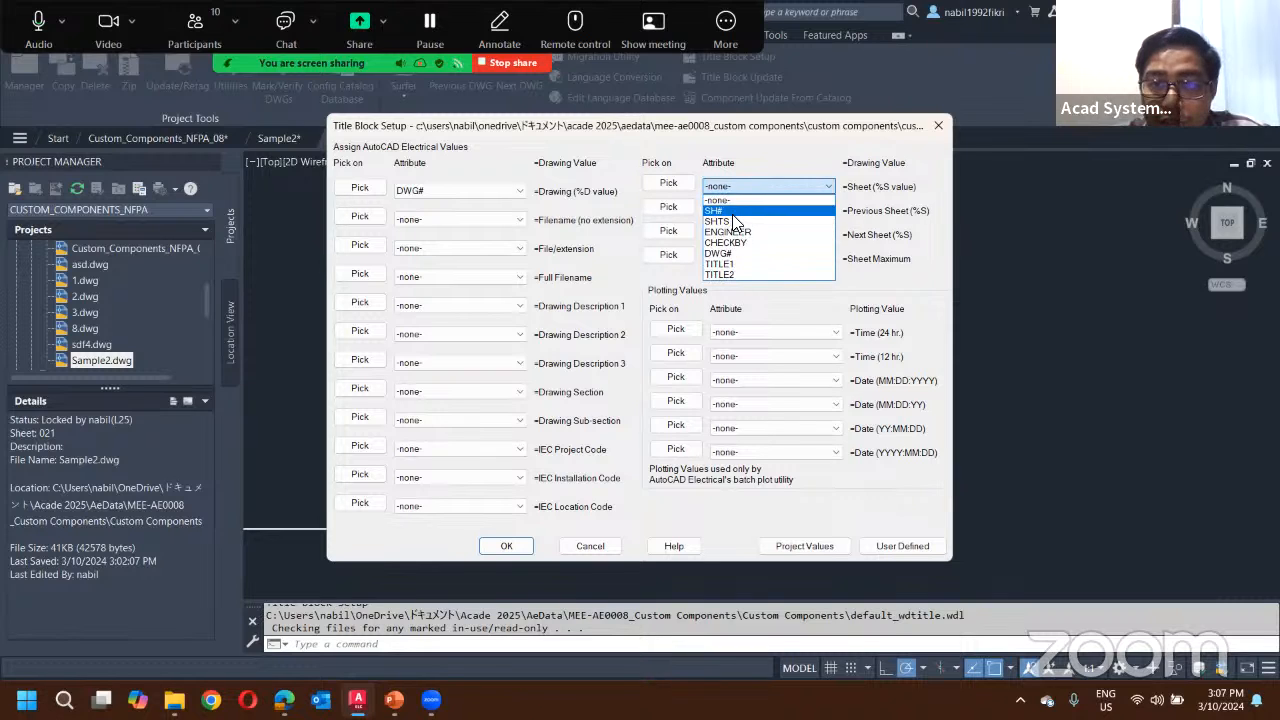
{"action": "left_click", "coordinate": [732, 212]}
{"action": "left_click", "coordinate": [804, 258]}
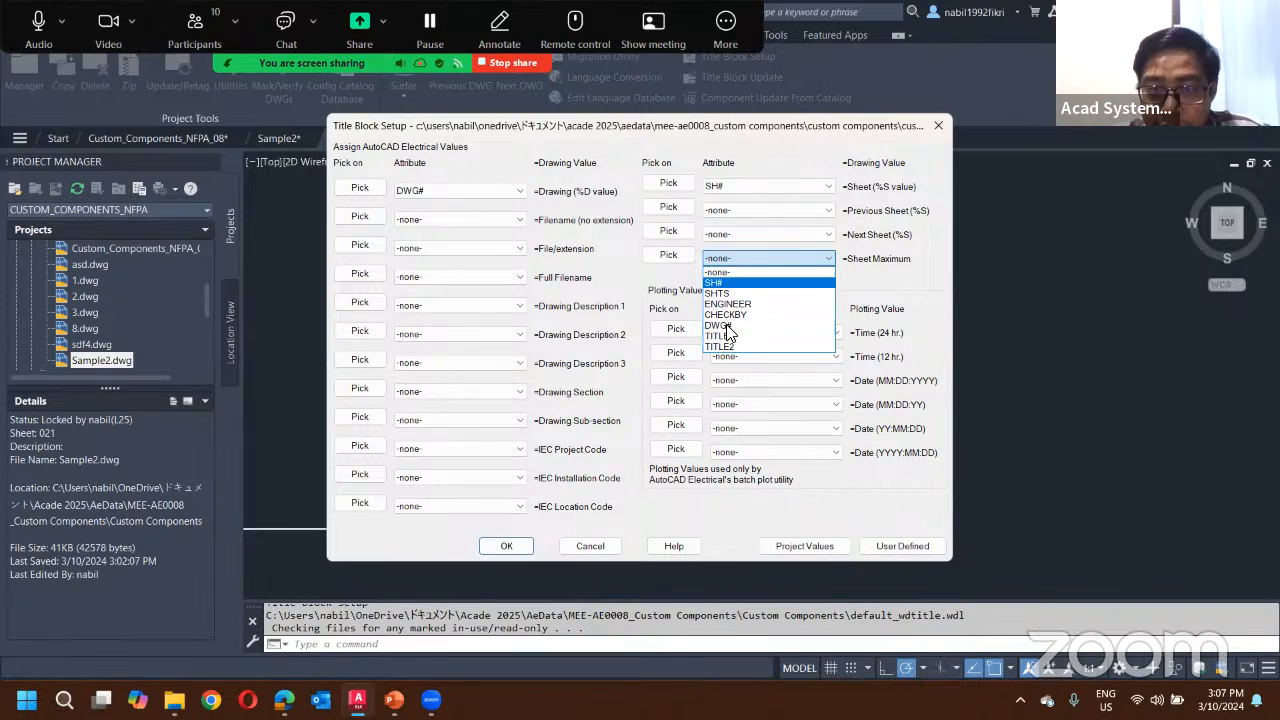
{"action": "left_click", "coordinate": [733, 326]}
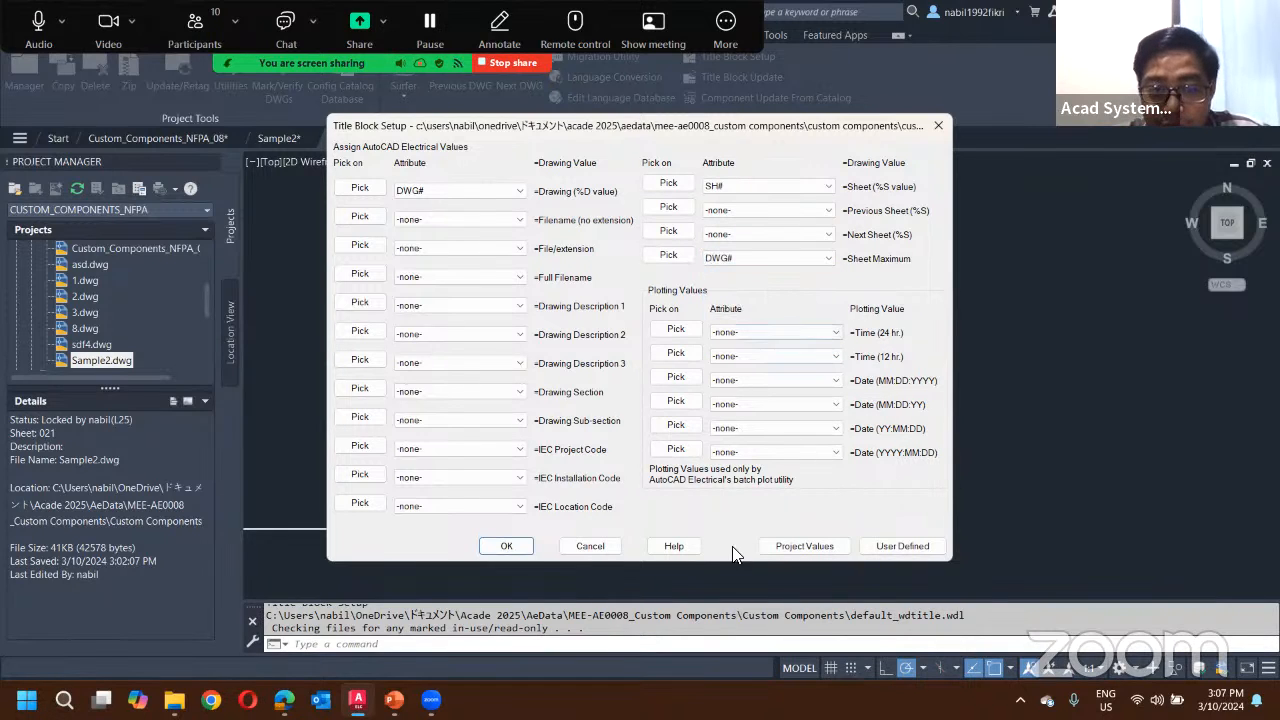
{"action": "left_click", "coordinate": [520, 549]}
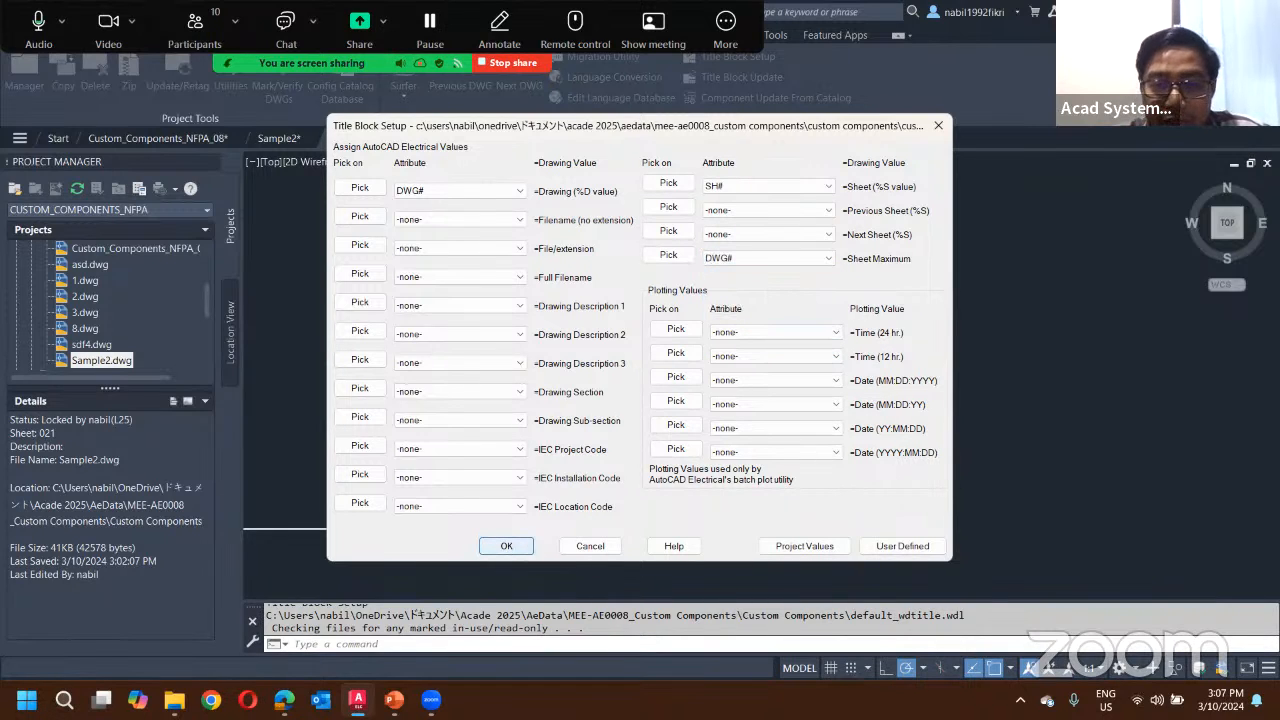
Step: Examine the title block's attribute tags and the full sheet border in FOLCADTB
{"action": "scroll", "coordinate": [923, 494], "scroll_direction": "up", "scroll_amount": 6}
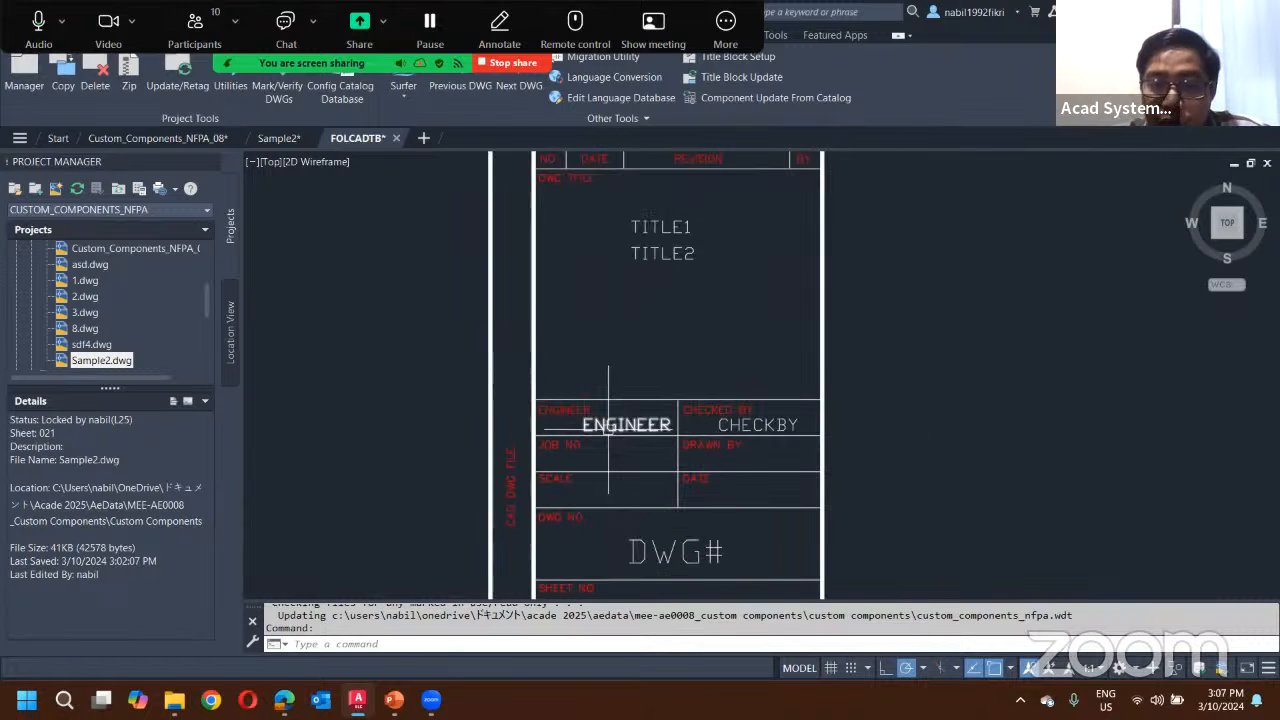
{"action": "key", "text": "Escape"}
{"action": "key", "text": "Escape"}
{"action": "scroll", "coordinate": [740, 440], "scroll_direction": "down", "scroll_amount": 5}
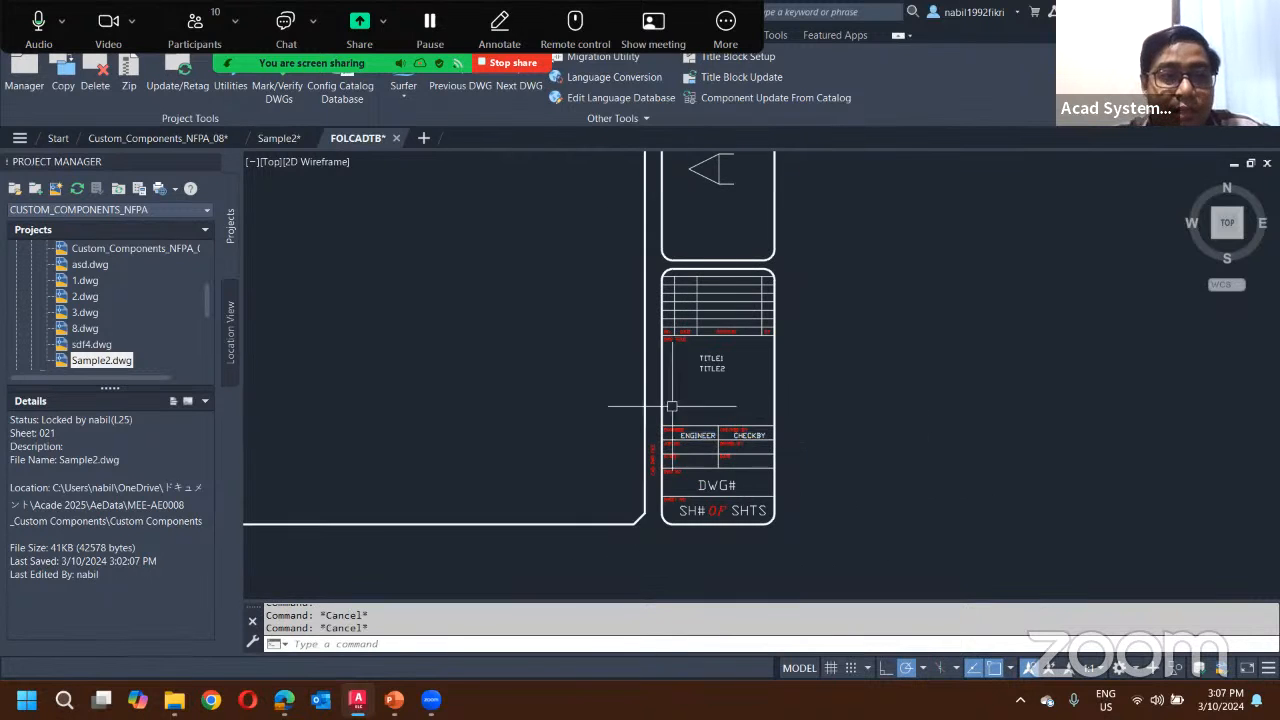
{"action": "scroll", "coordinate": [481, 373], "scroll_direction": "down", "scroll_amount": 2}
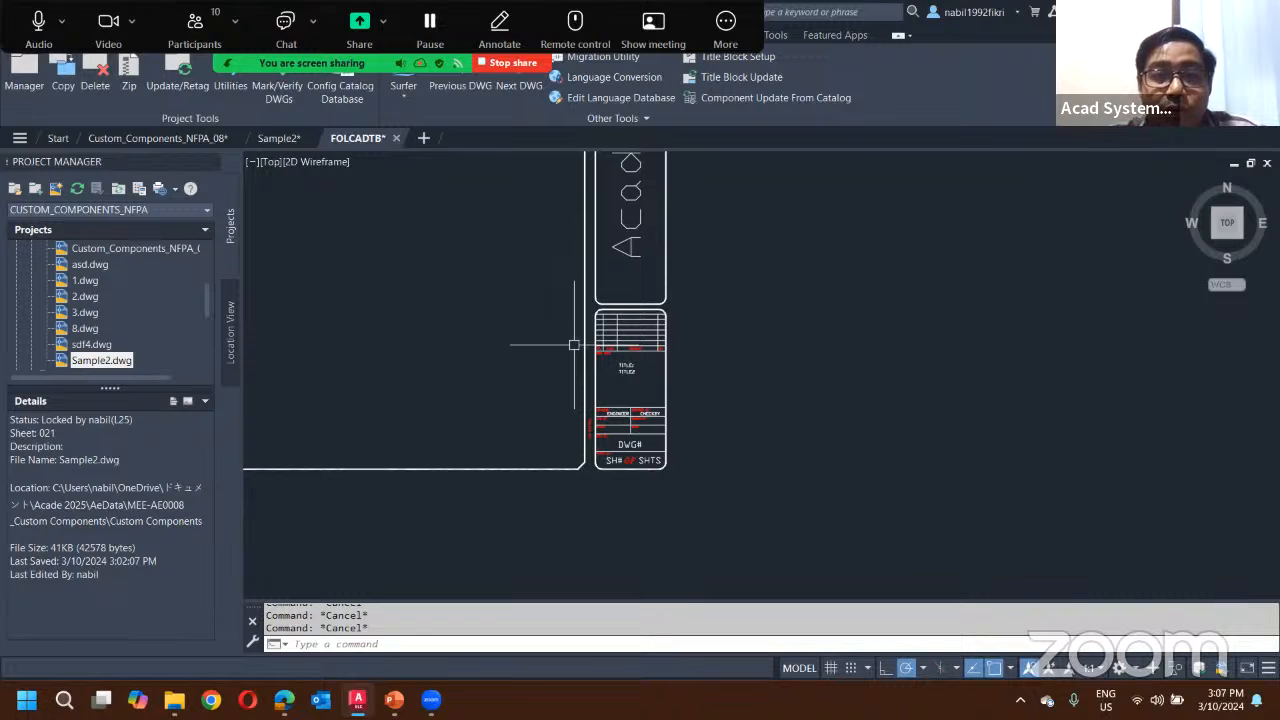
{"action": "scroll", "coordinate": [534, 230], "scroll_direction": "down", "scroll_amount": 3}
{"action": "scroll", "coordinate": [466, 315], "scroll_direction": "down", "scroll_amount": 2}
{"action": "middle_click_drag", "start_coordinate": [423, 289], "coordinate": [628, 412]}
{"action": "scroll", "coordinate": [583, 400], "scroll_direction": "up", "scroll_amount": 4}
{"action": "scroll", "coordinate": [590, 380], "scroll_direction": "down", "scroll_amount": 2}
{"action": "scroll", "coordinate": [640, 363], "scroll_direction": "up", "scroll_amount": 1}
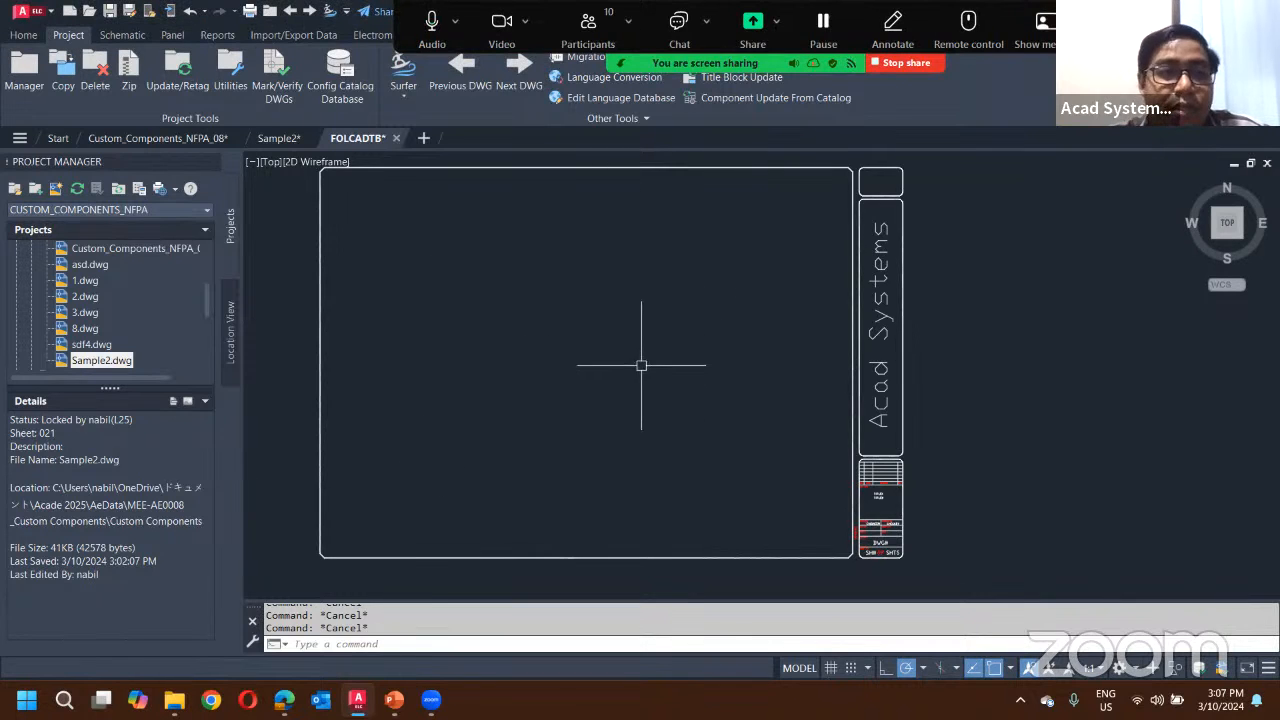
{"action": "scroll", "coordinate": [640, 363], "scroll_direction": "down", "scroll_amount": 1}
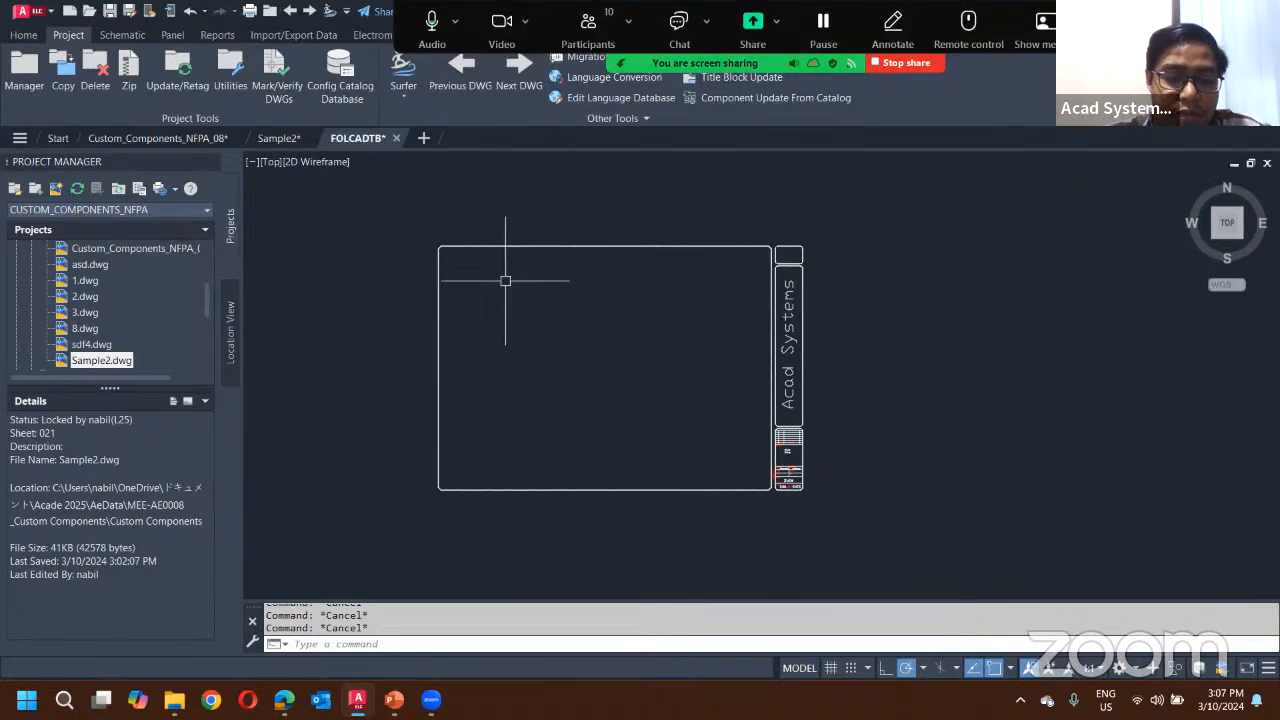
Step: Convert the entire border and title block to a block named FOLCADTB, with a base point picked inside the frame
{"action": "type", "text": "BLC"}
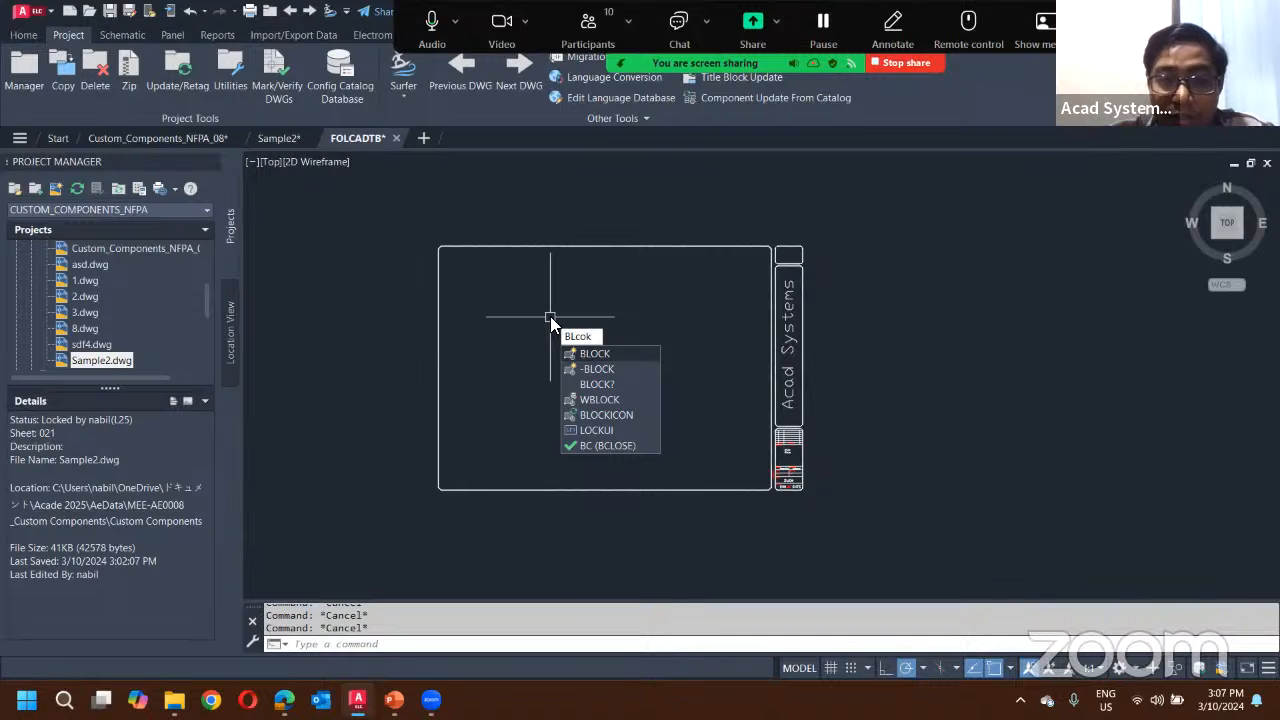
{"action": "key", "text": "Return"}
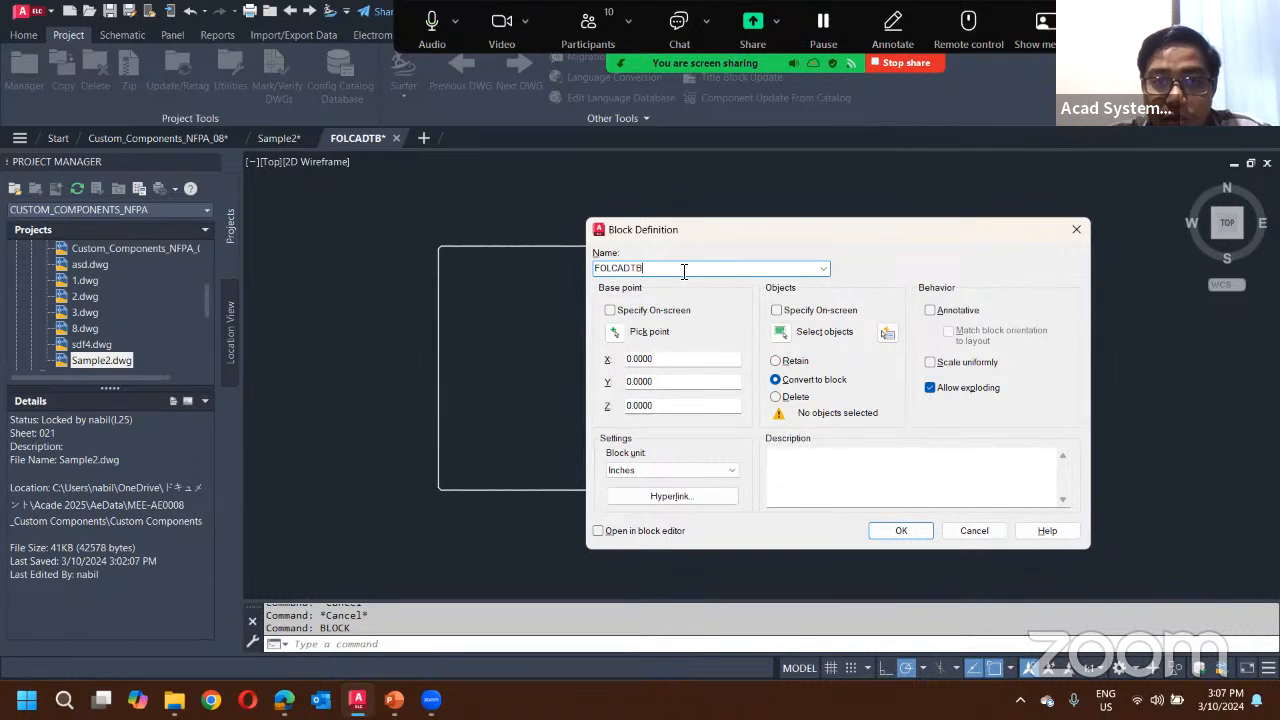
{"action": "left_click_drag", "start_coordinate": [592, 270], "coordinate": [646, 276]}
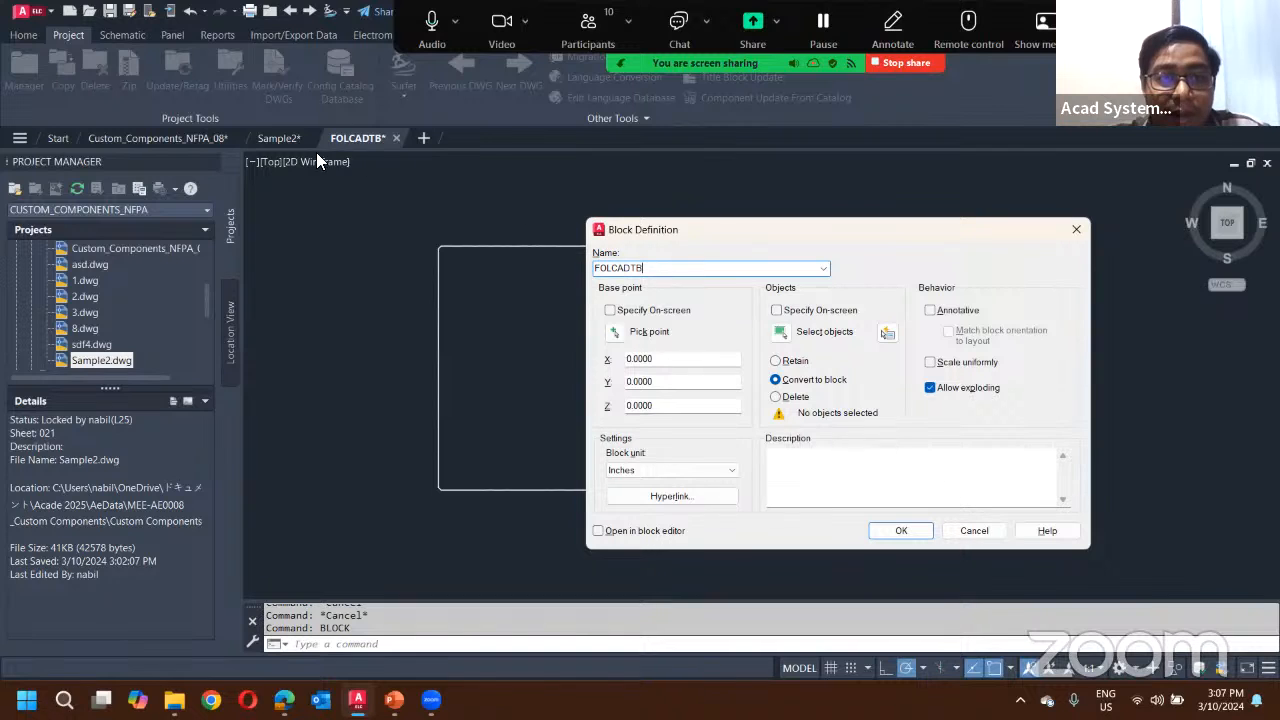
{"action": "left_click", "coordinate": [620, 334]}
{"action": "left_click", "coordinate": [543, 360]}
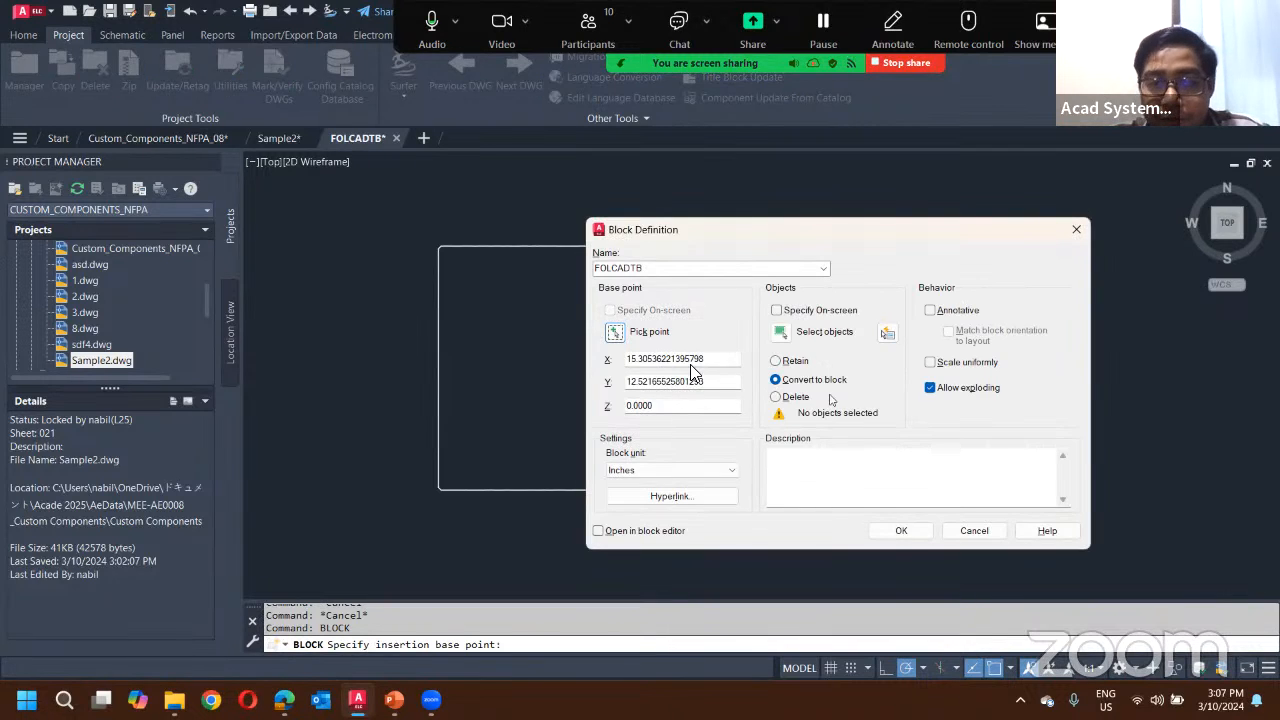
{"action": "left_click", "coordinate": [779, 333]}
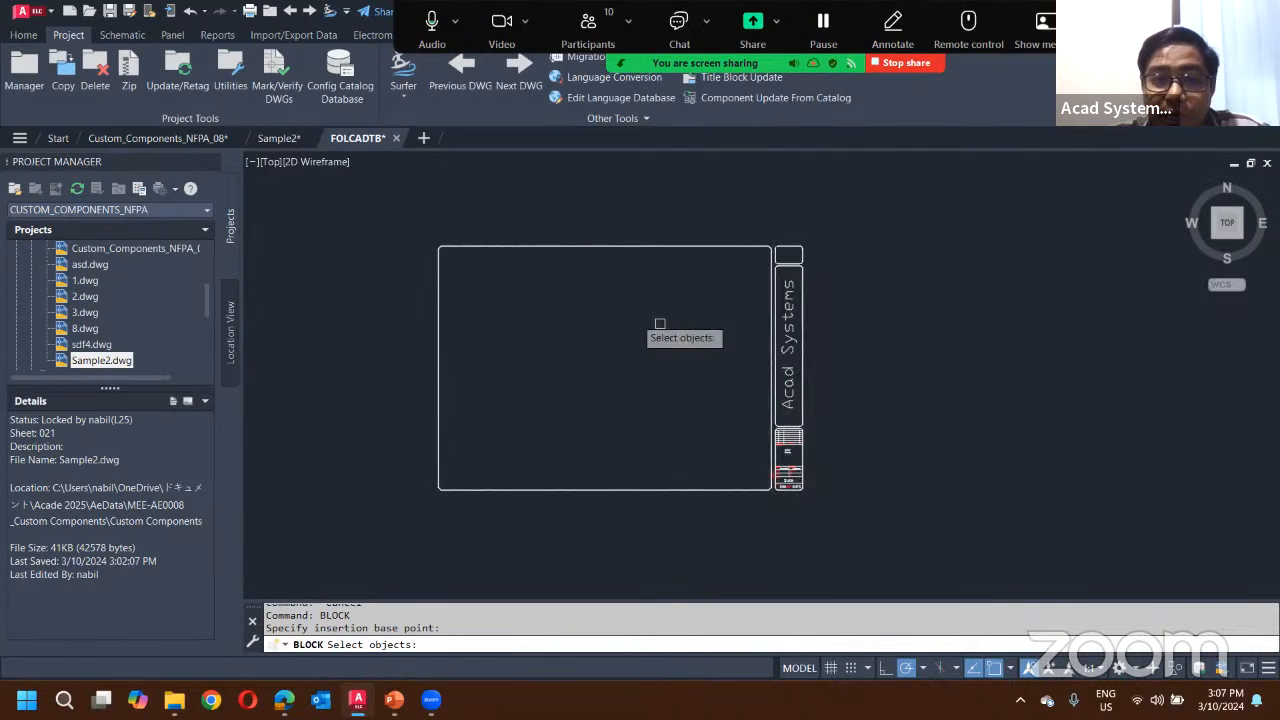
{"action": "left_click", "coordinate": [400, 208]}
{"action": "left_click", "coordinate": [860, 572]}
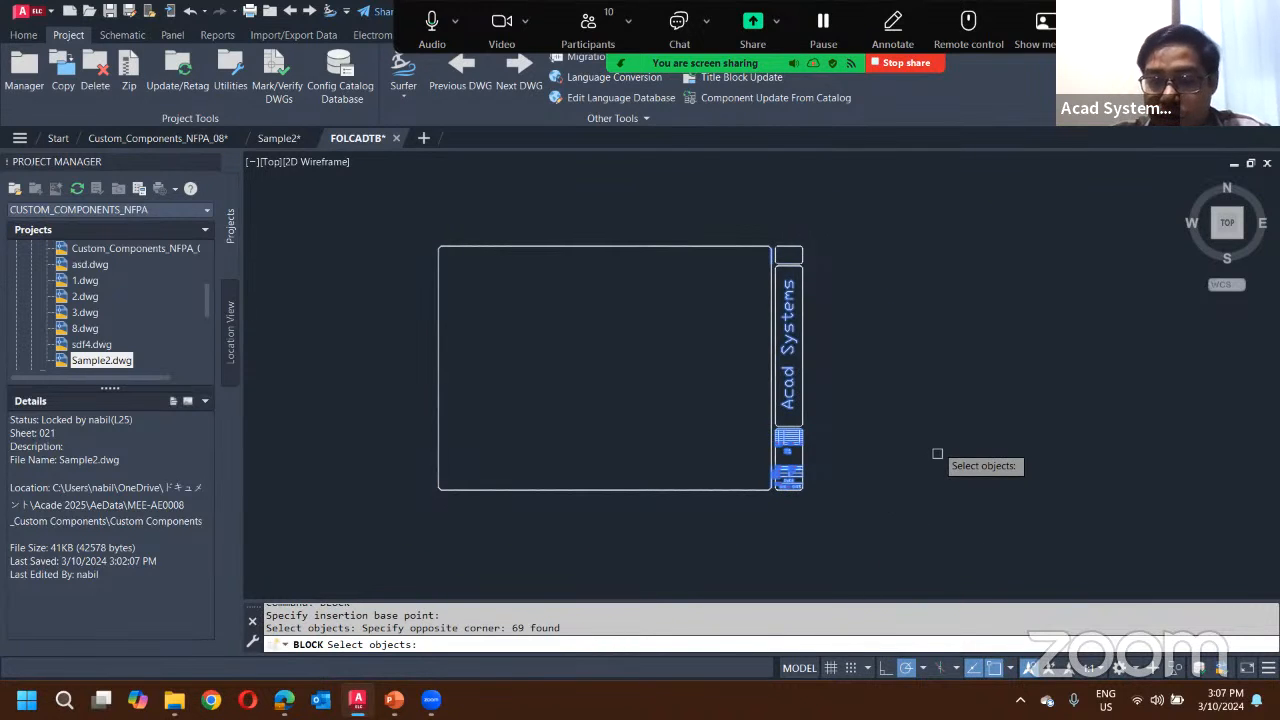
{"action": "key", "text": "Return"}
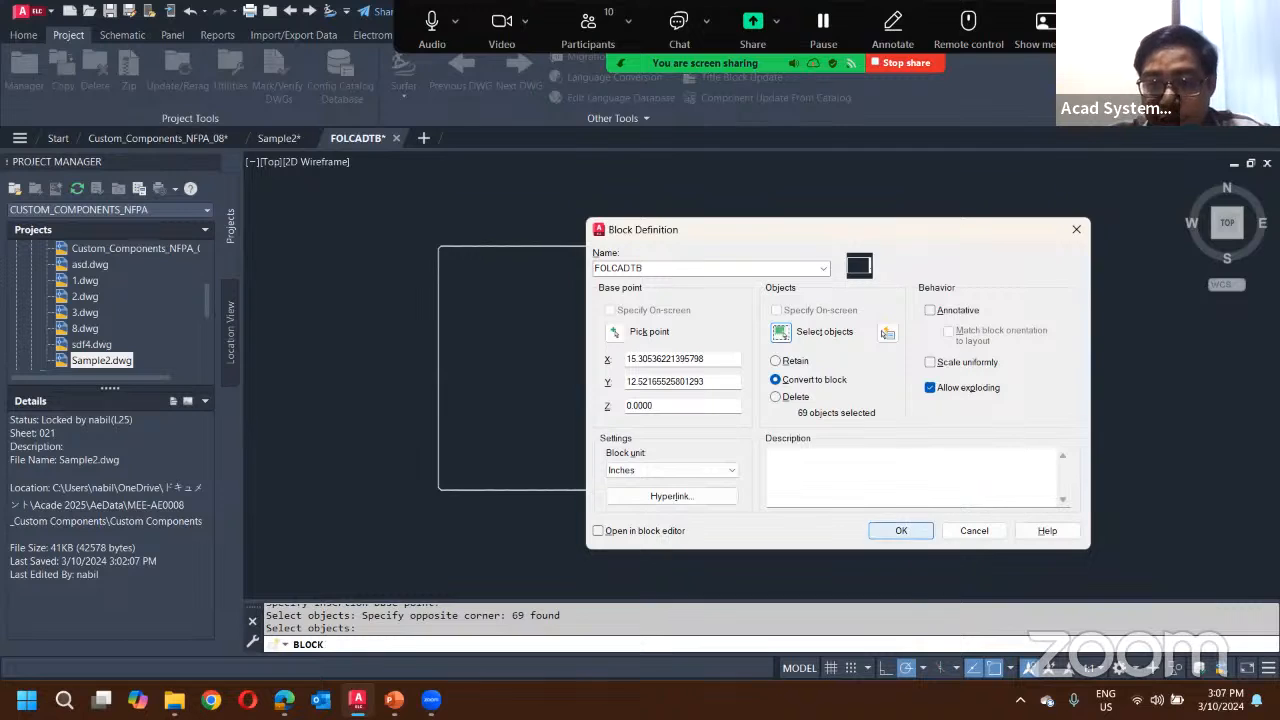
{"action": "left_click", "coordinate": [906, 531]}
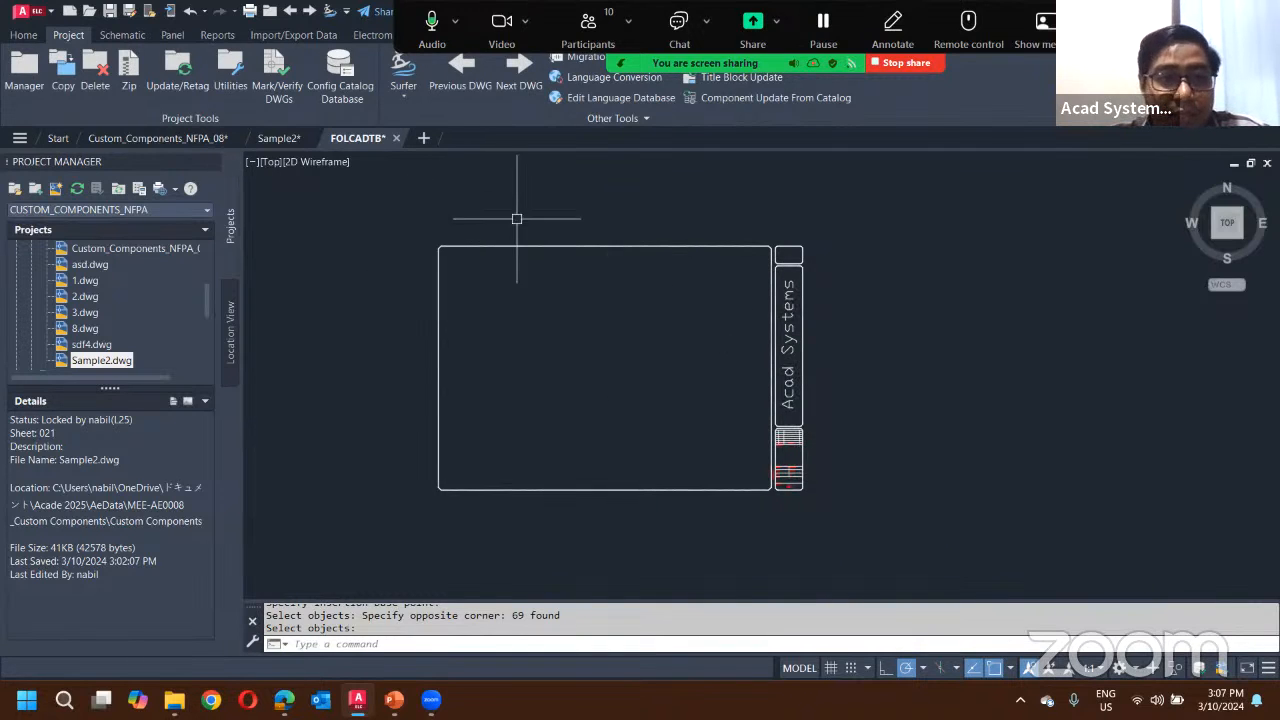
Step: Save the drawing as the template FOLCADTB.dwt in the Template folder, keeping the default template options
{"action": "left_click", "coordinate": [56, 16]}
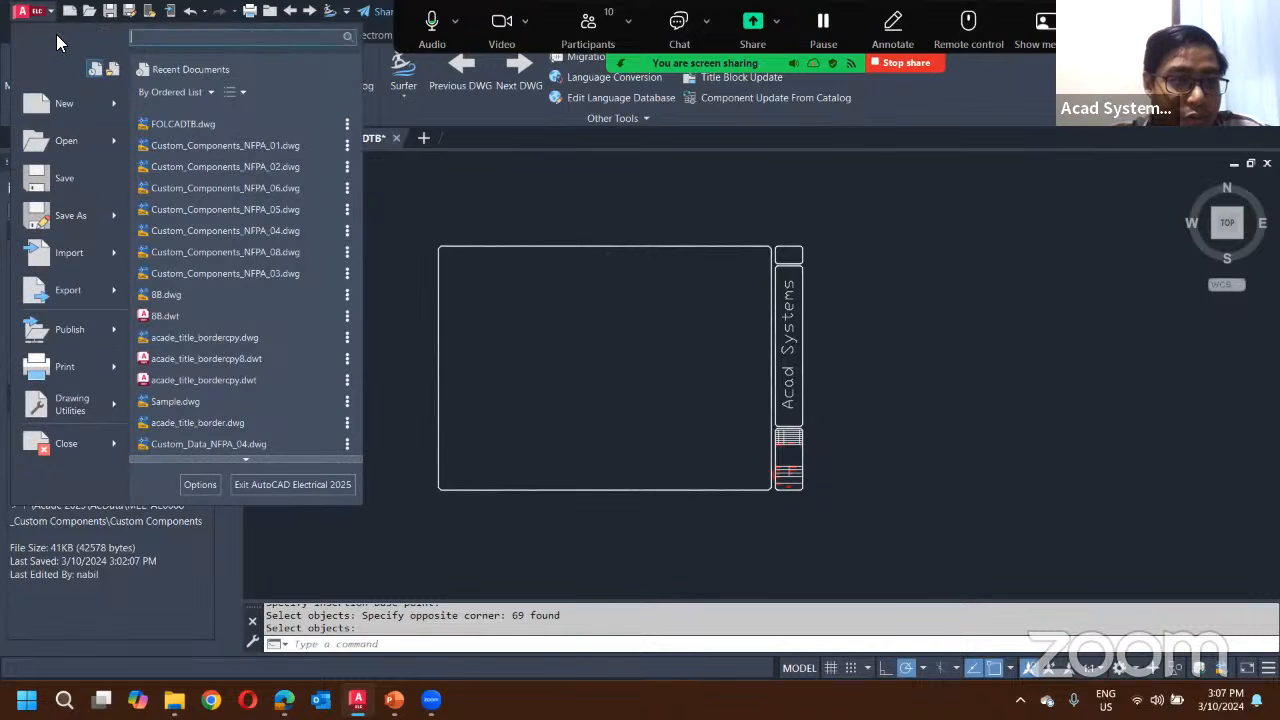
{"action": "mouse_move", "coordinate": [116, 218]}
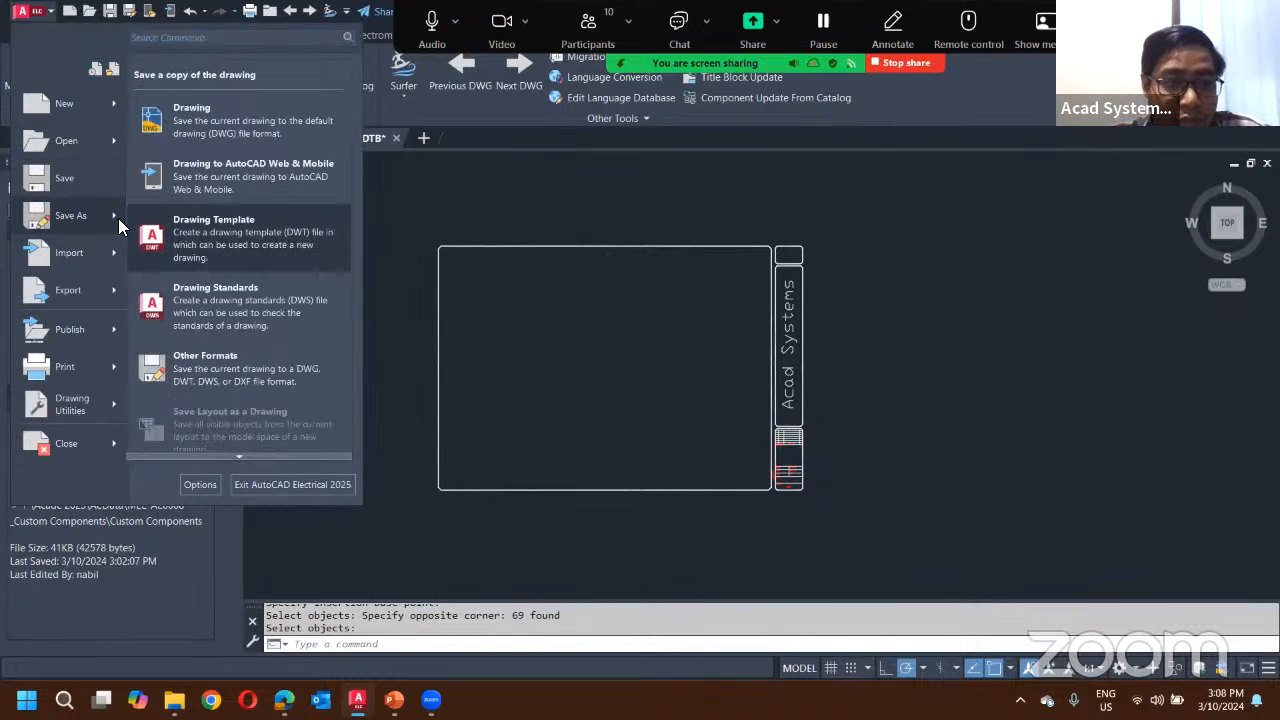
{"action": "left_click", "coordinate": [224, 240]}
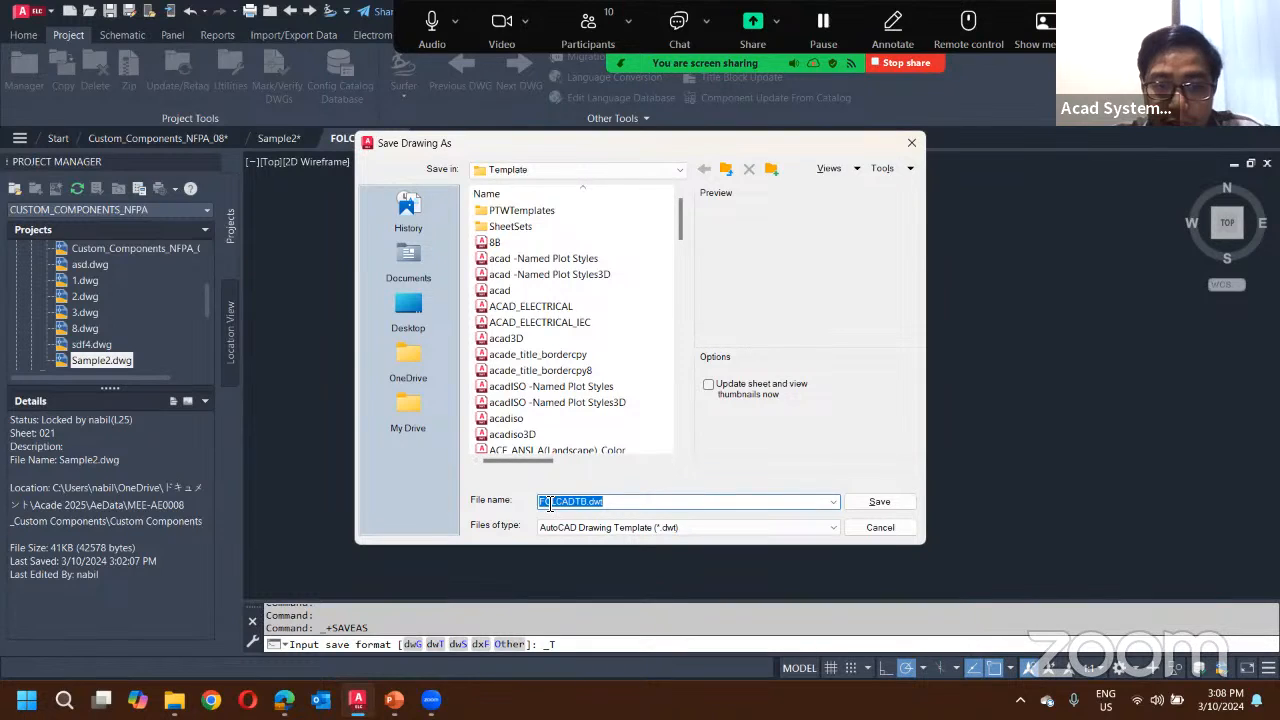
{"action": "left_click", "coordinate": [878, 502]}
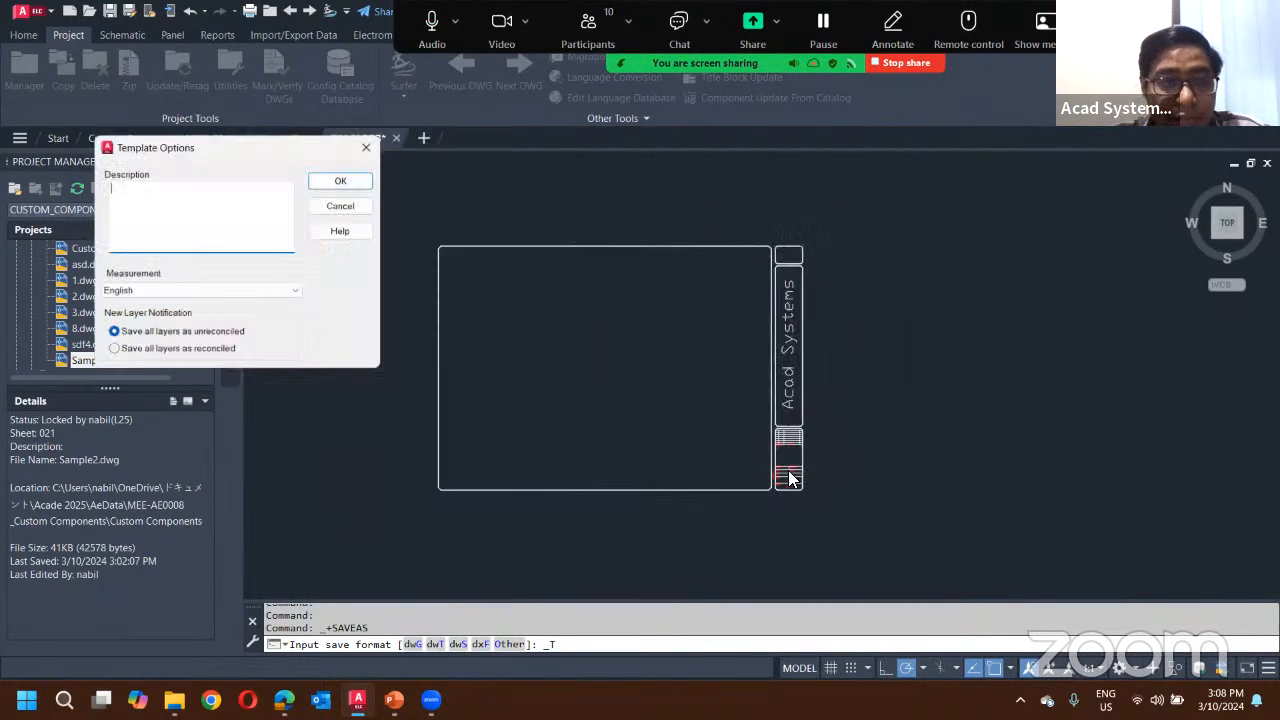
{"action": "left_click", "coordinate": [330, 188]}
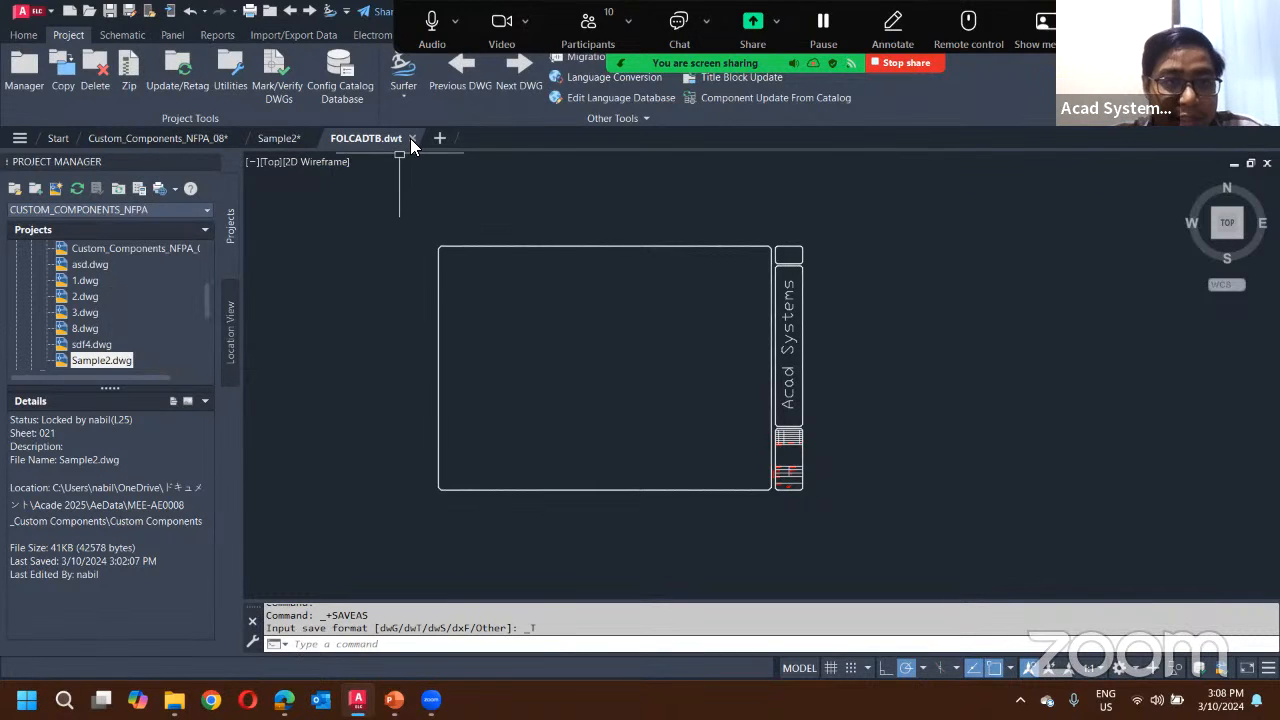
Step: Start a new drawing in the project's SCHEMATICS folder, based on the FOLCADTB template
{"action": "mouse_move", "coordinate": [412, 138]}
{"action": "left_click", "coordinate": [268, 142]}
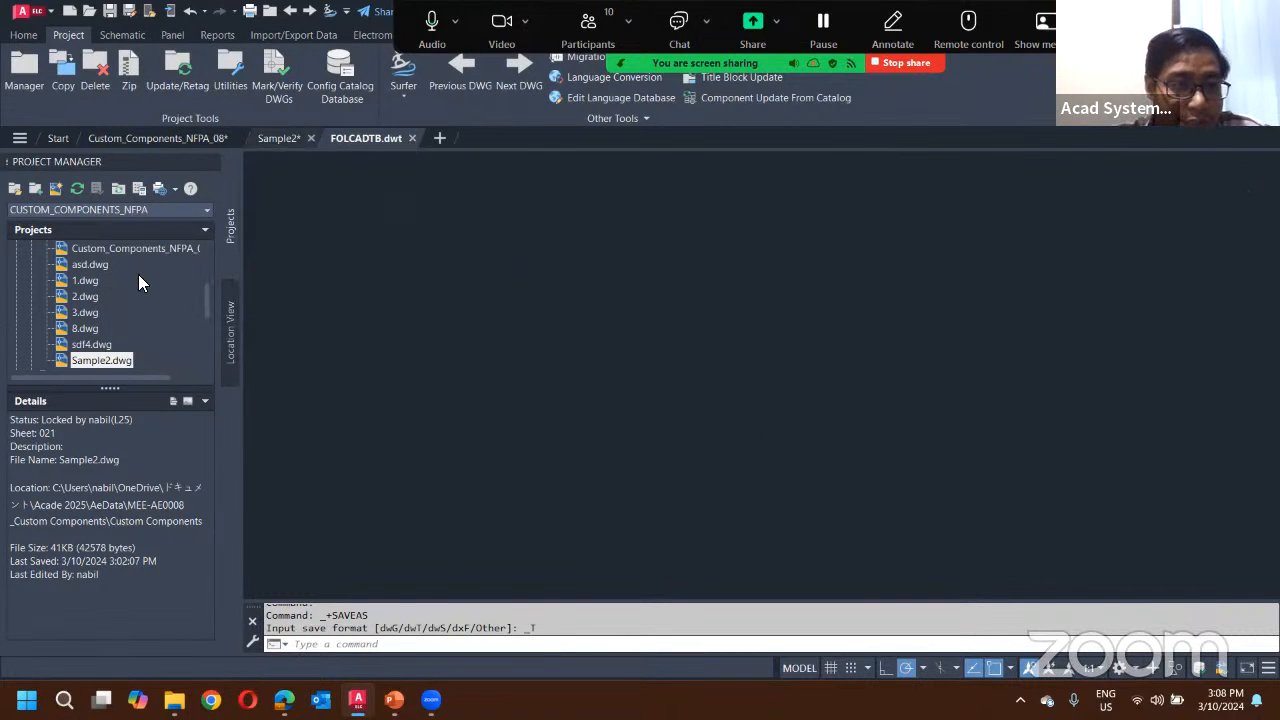
{"action": "scroll", "coordinate": [82, 262], "scroll_direction": "up", "scroll_amount": 3}
{"action": "right_click", "coordinate": [82, 264]}
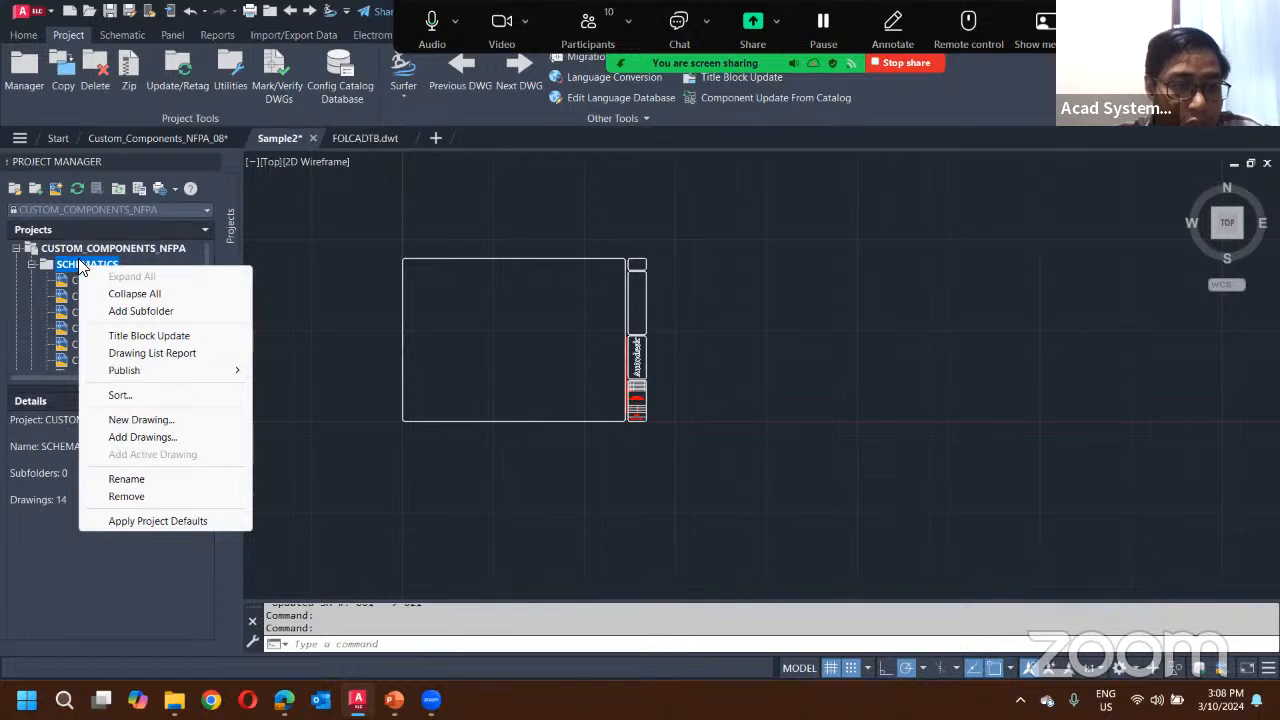
{"action": "left_click", "coordinate": [133, 419]}
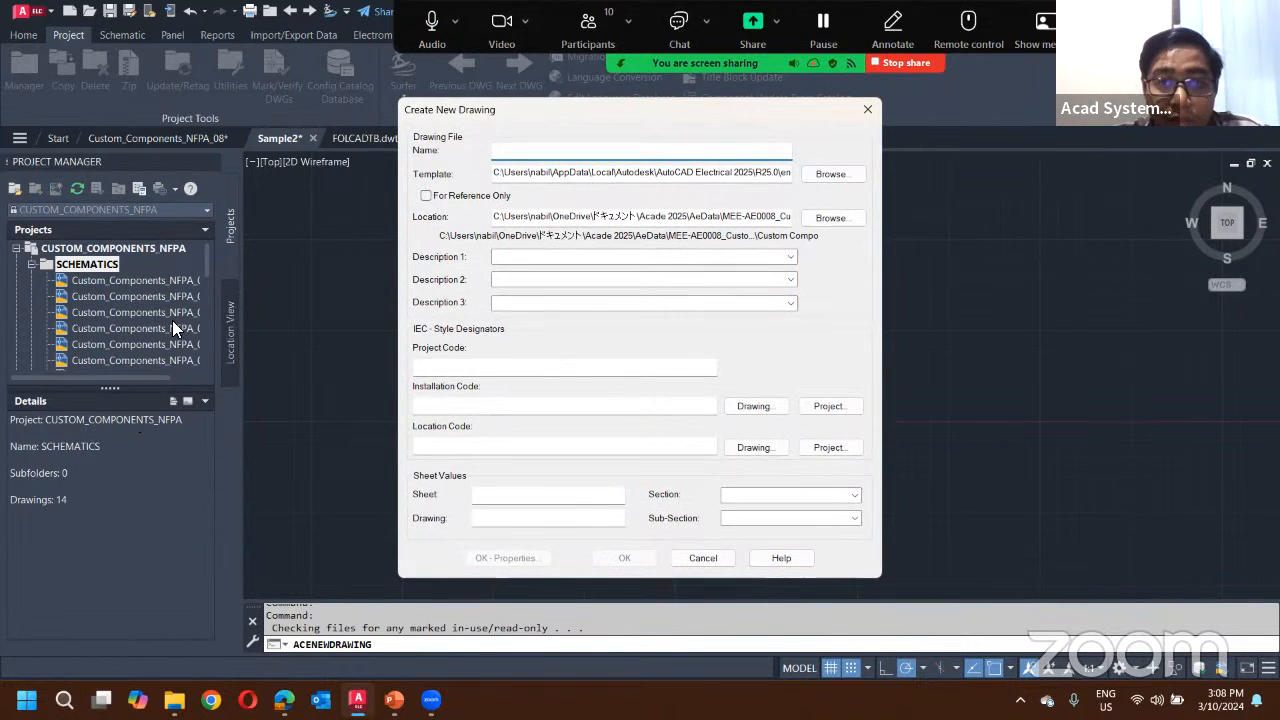
{"action": "left_click", "coordinate": [829, 174]}
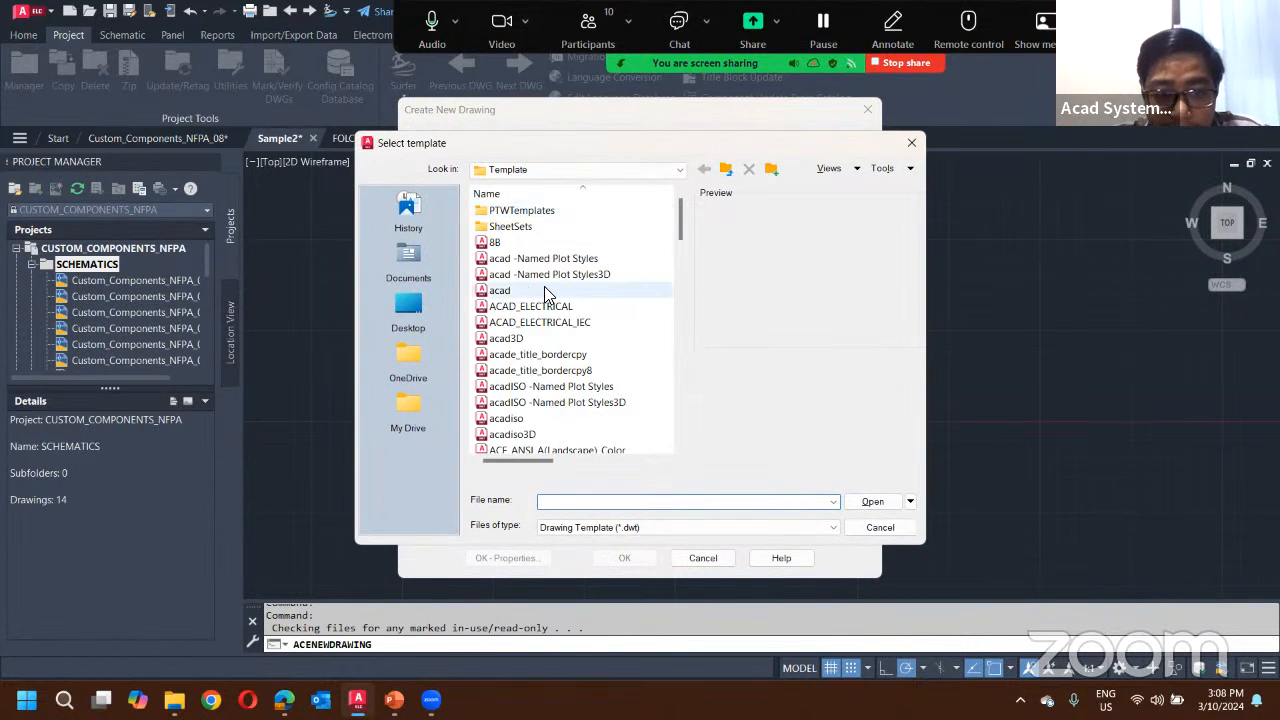
{"action": "scroll", "coordinate": [550, 340], "scroll_direction": "down", "scroll_amount": 3}
{"action": "scroll", "coordinate": [557, 330], "scroll_direction": "down", "scroll_amount": 2}
{"action": "scroll", "coordinate": [550, 300], "scroll_direction": "up", "scroll_amount": 5}
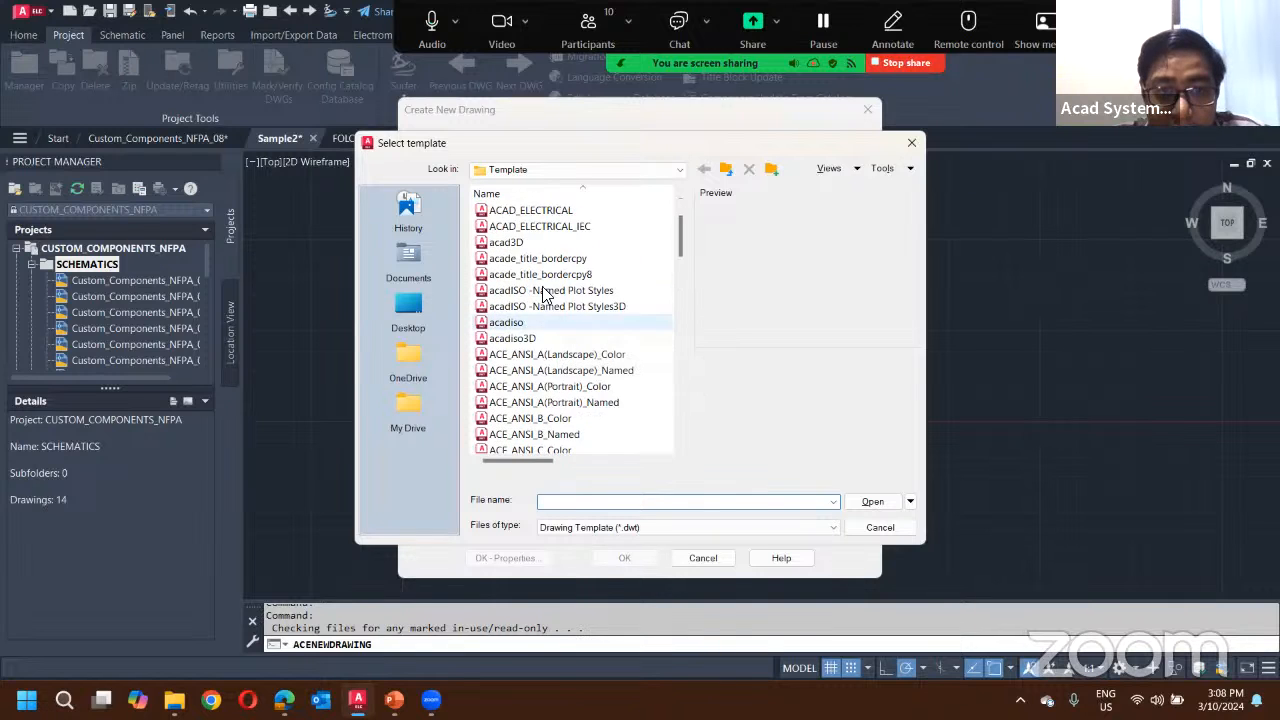
{"action": "scroll", "coordinate": [545, 350], "scroll_direction": "down", "scroll_amount": 9}
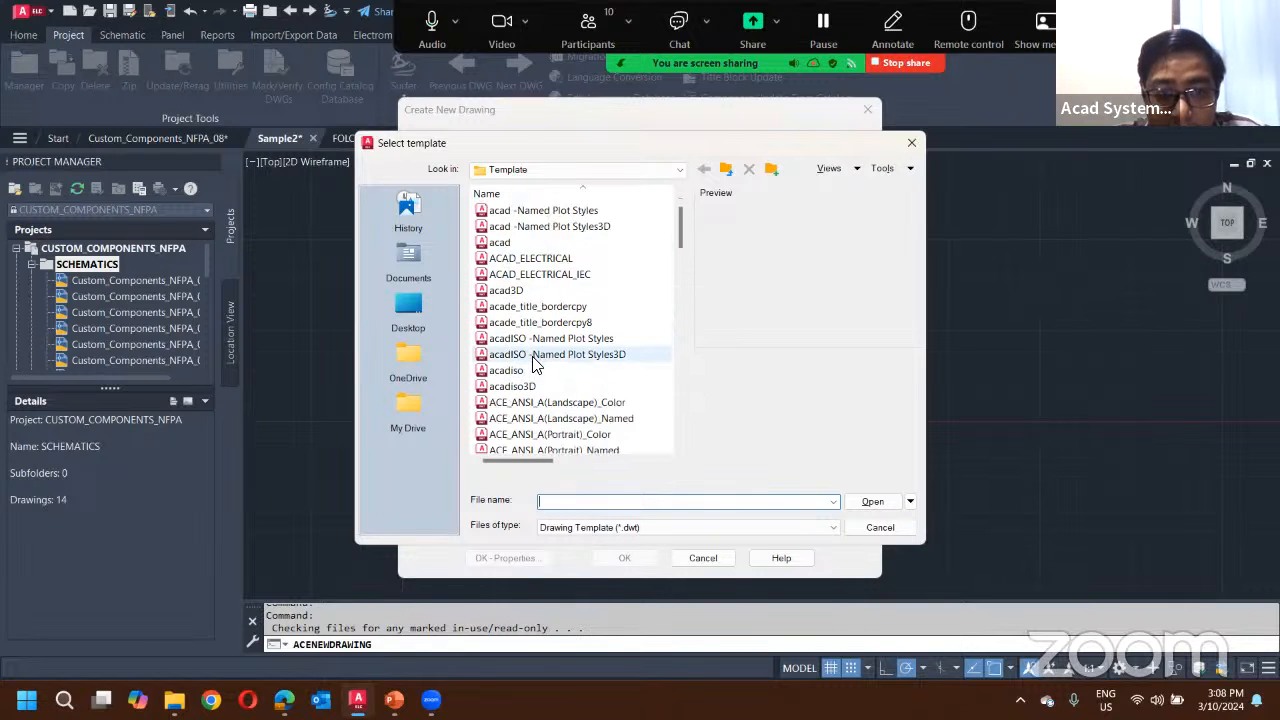
{"action": "scroll", "coordinate": [550, 350], "scroll_direction": "down", "scroll_amount": 10}
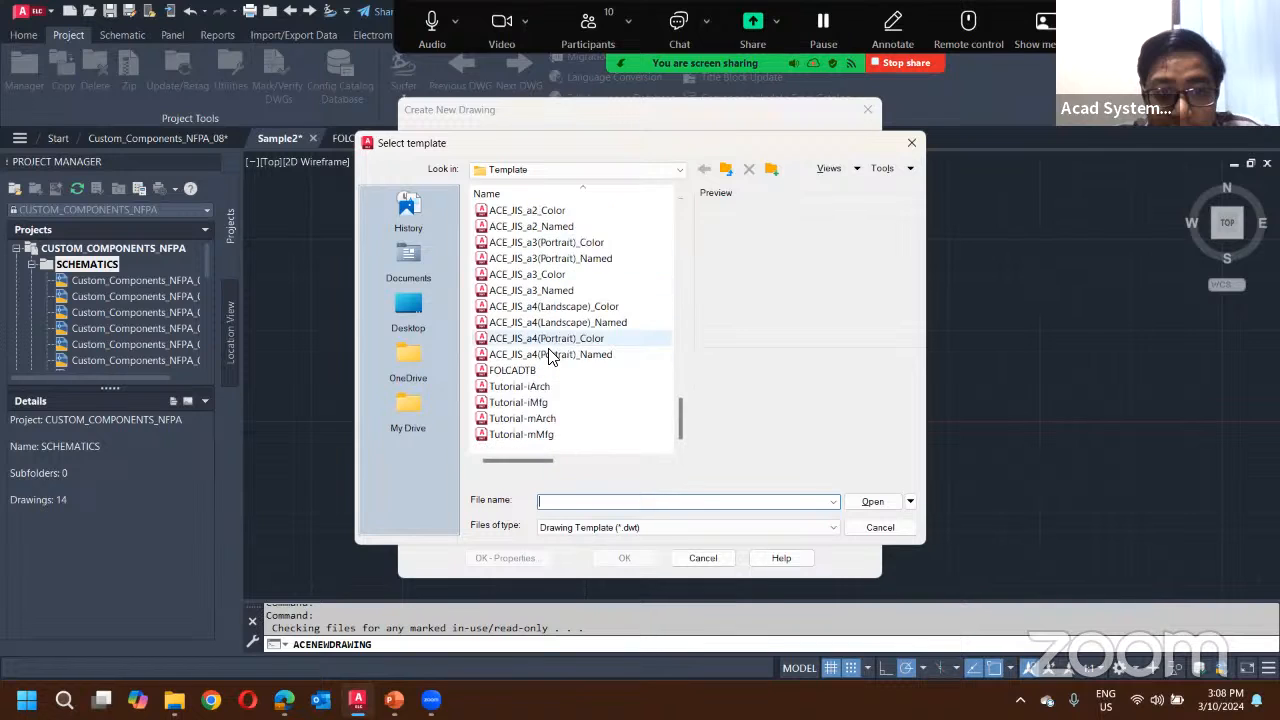
{"action": "left_click", "coordinate": [514, 370]}
{"action": "left_click", "coordinate": [873, 501]}
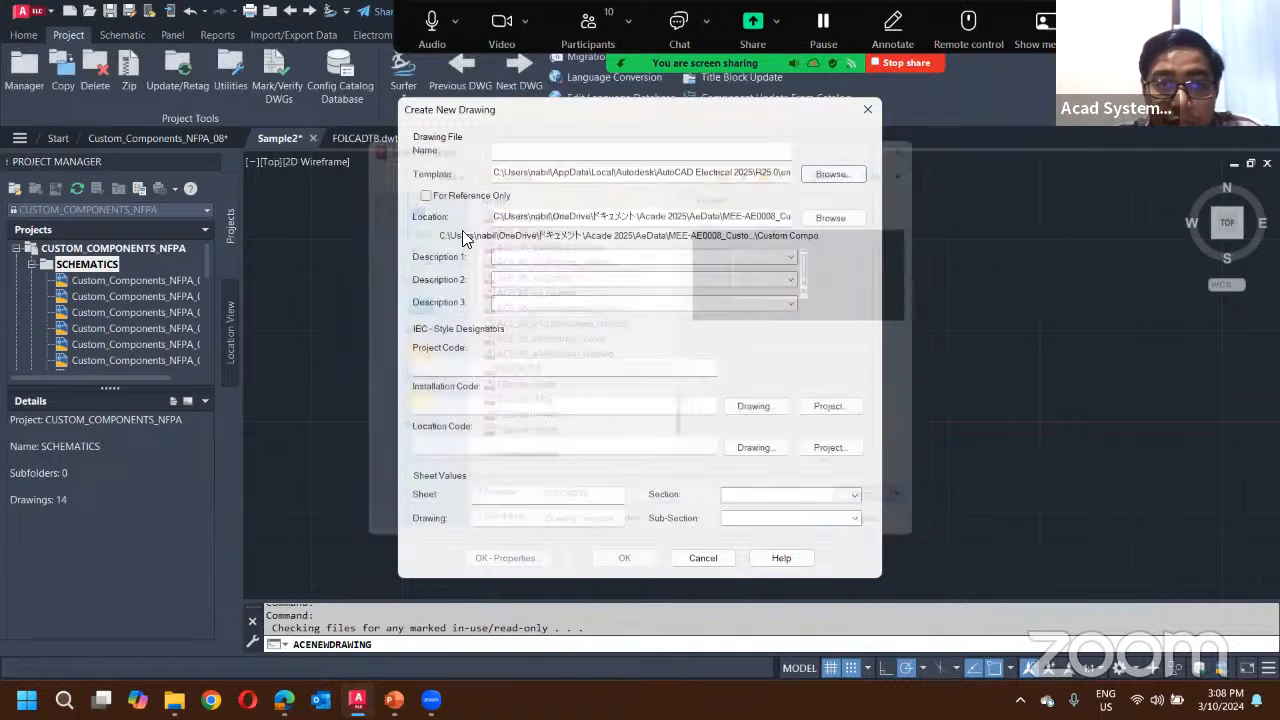
Step: Name the drawing Sample3, set its sheet value to 201, fill in the drawing value, and create it with the project defaults applied
{"action": "left_click", "coordinate": [546, 152]}
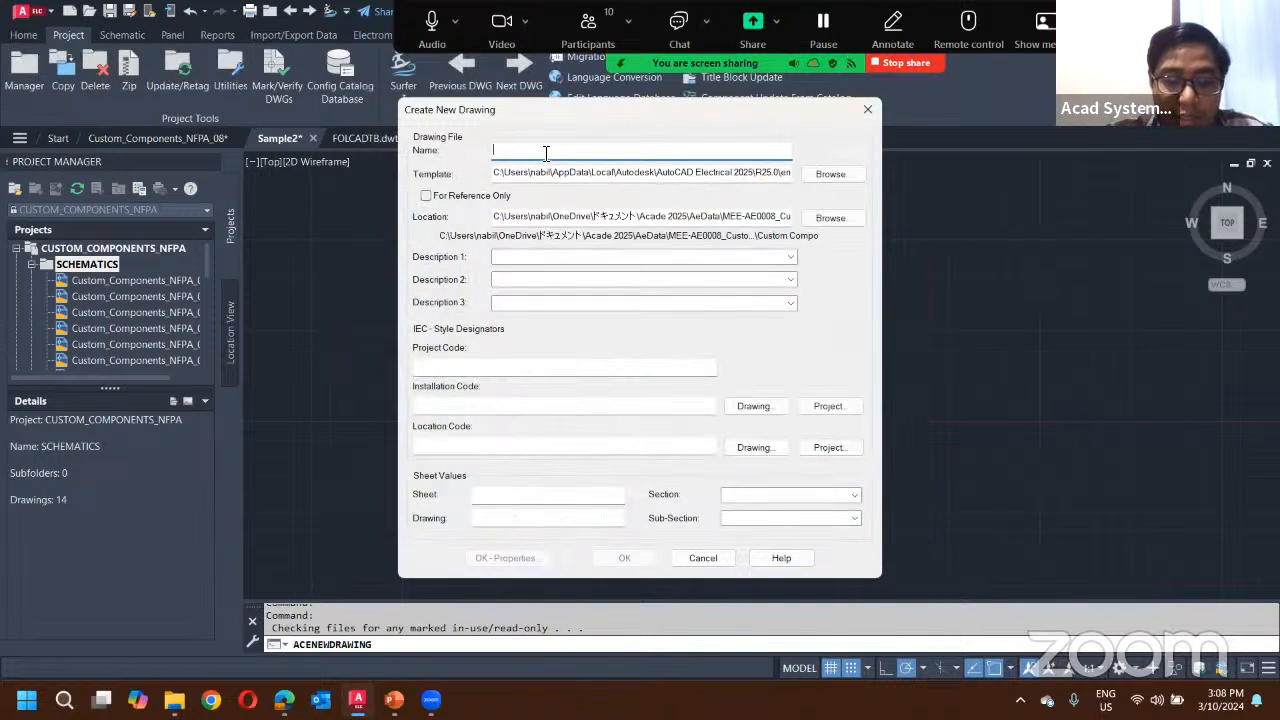
{"action": "type", "text": "Sample"}
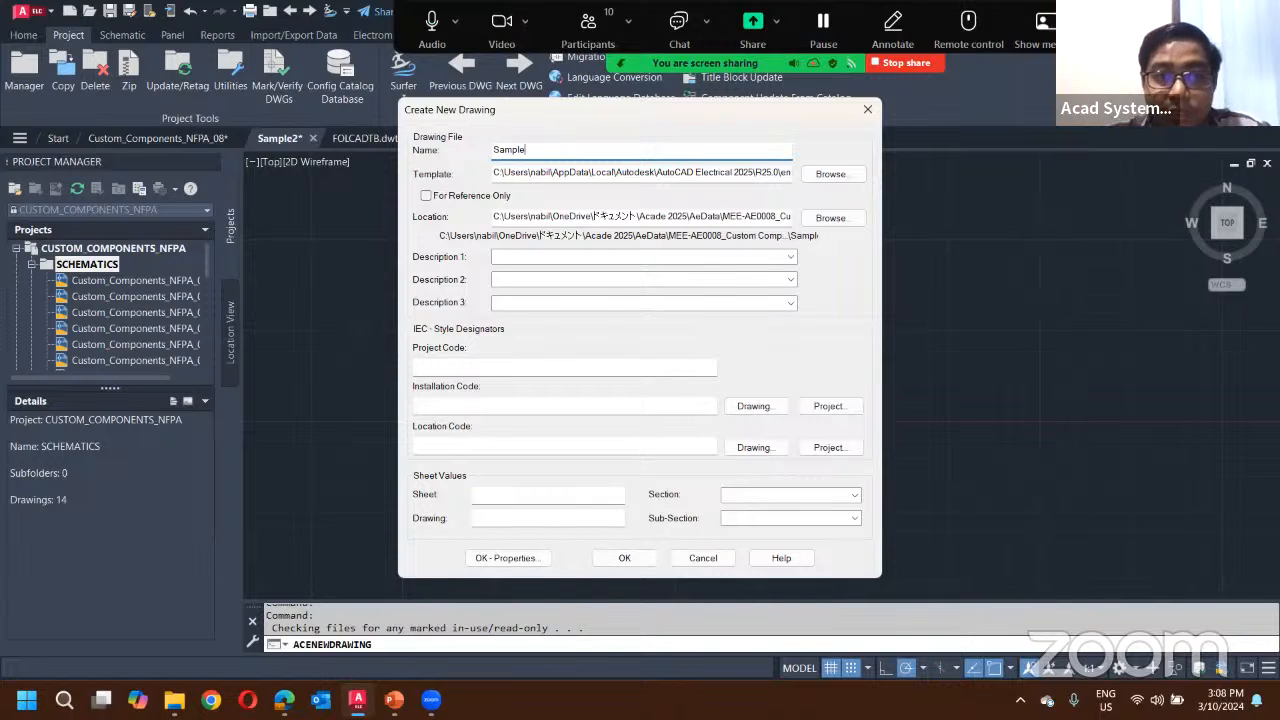
{"action": "type", "text": "3"}
{"action": "left_click", "coordinate": [524, 494]}
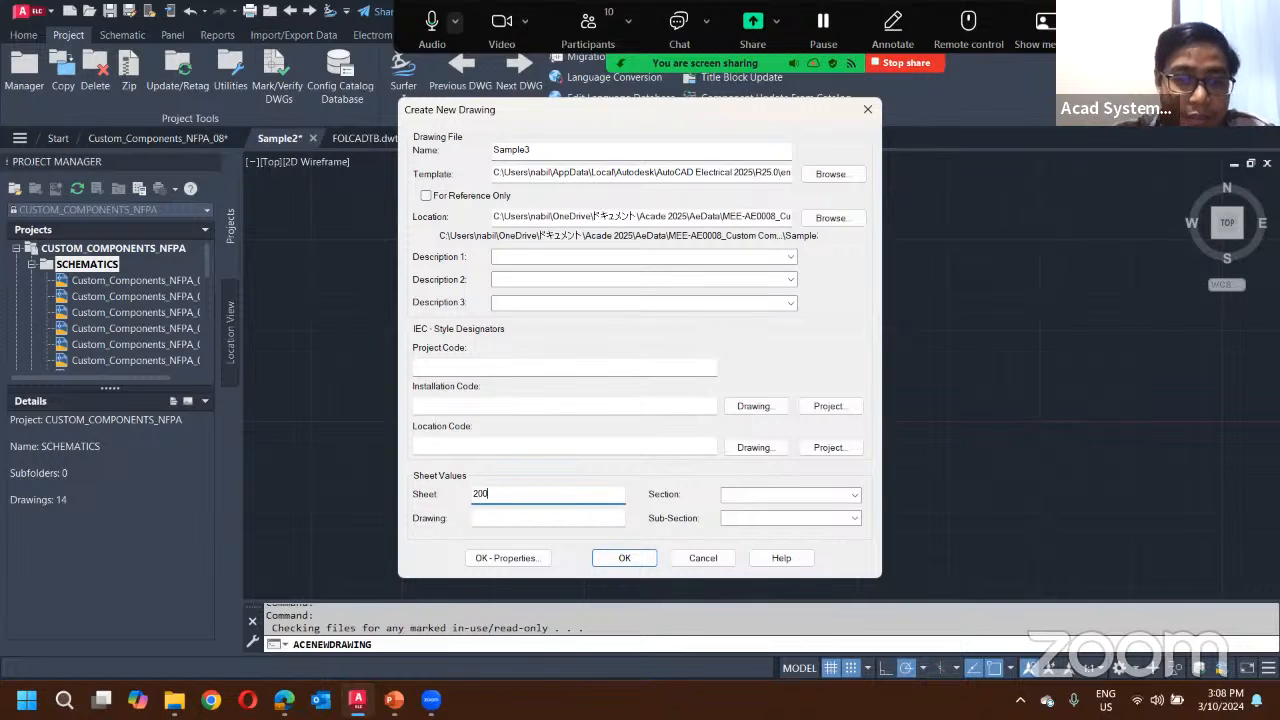
{"action": "type", "text": "201"}
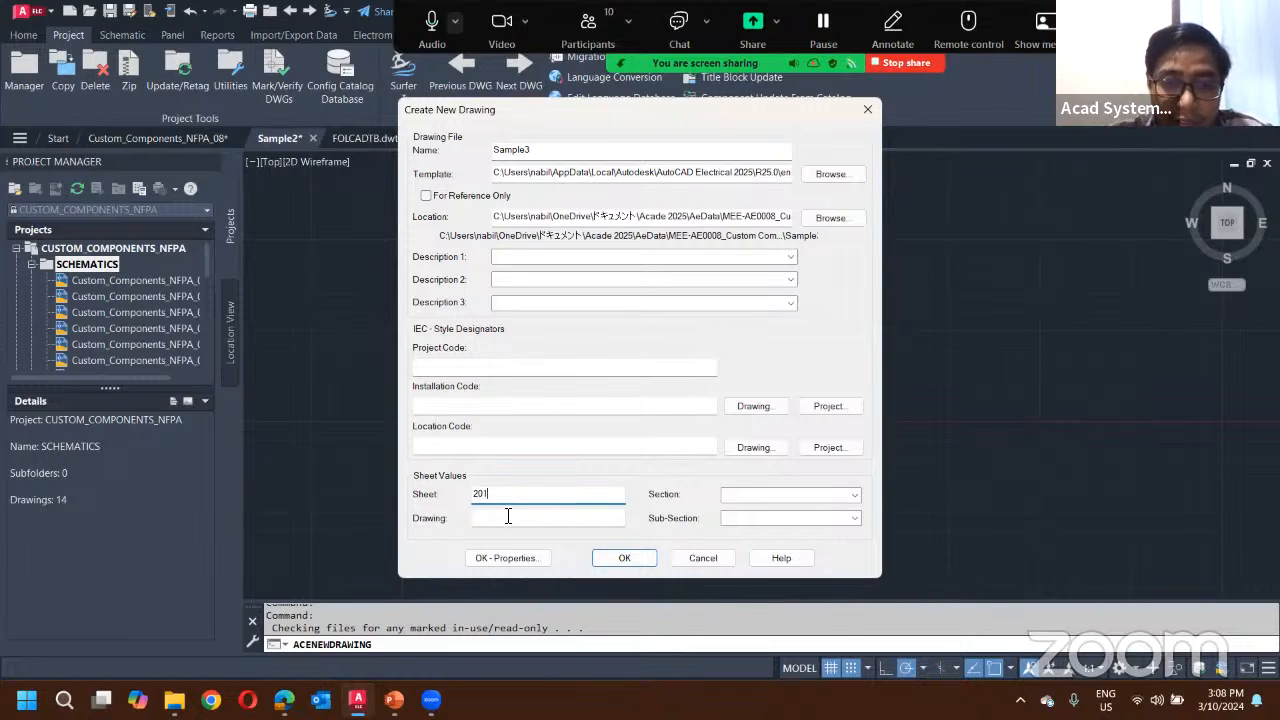
{"action": "left_click", "coordinate": [521, 518]}
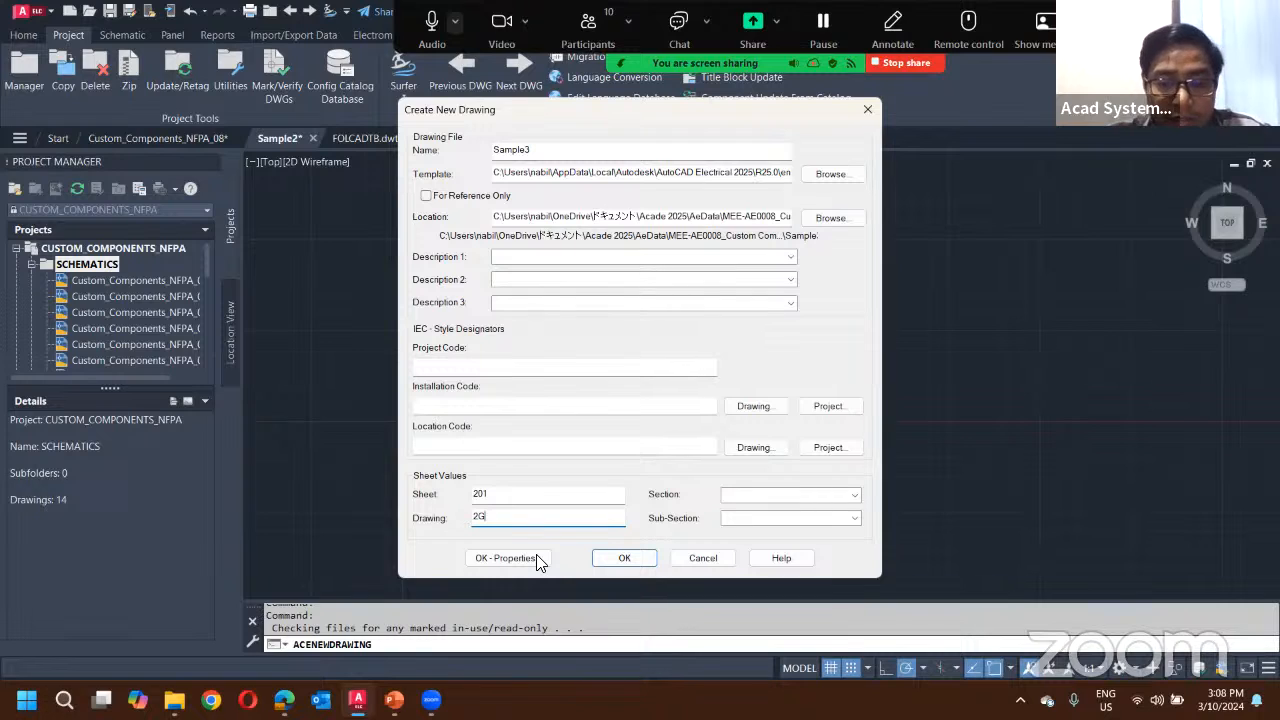
{"action": "left_click", "coordinate": [648, 560]}
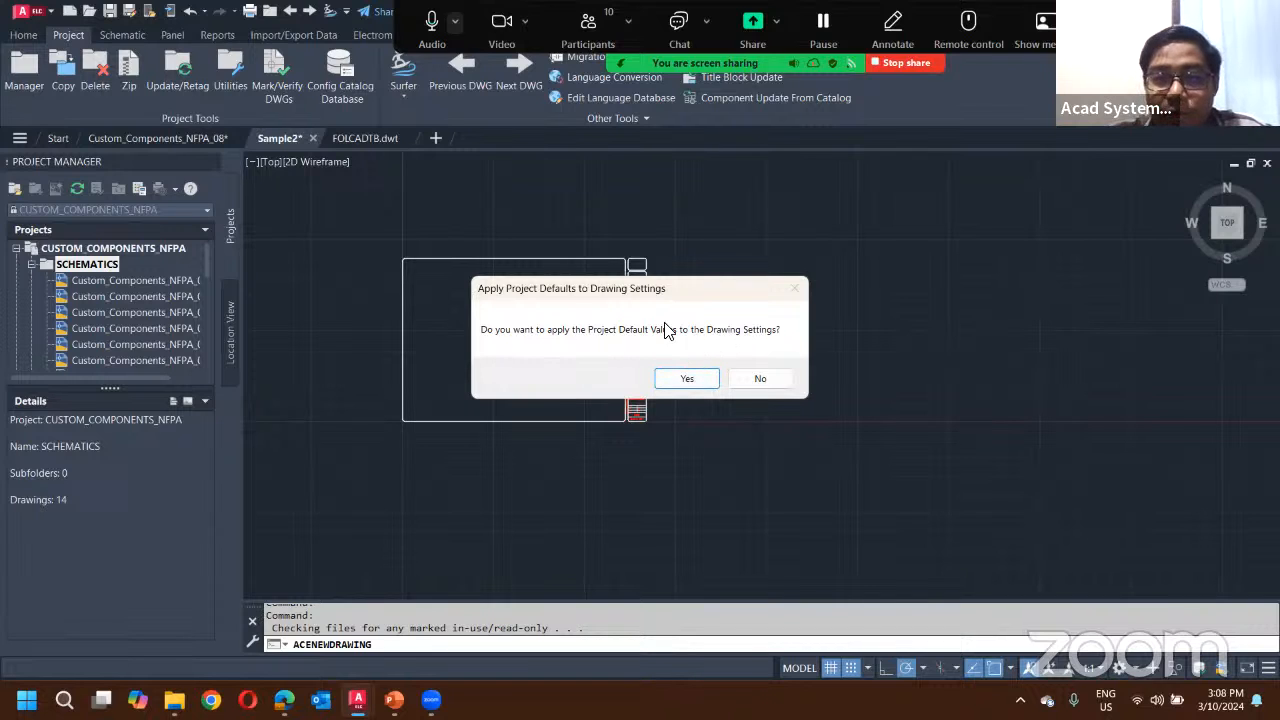
{"action": "left_click", "coordinate": [686, 379]}
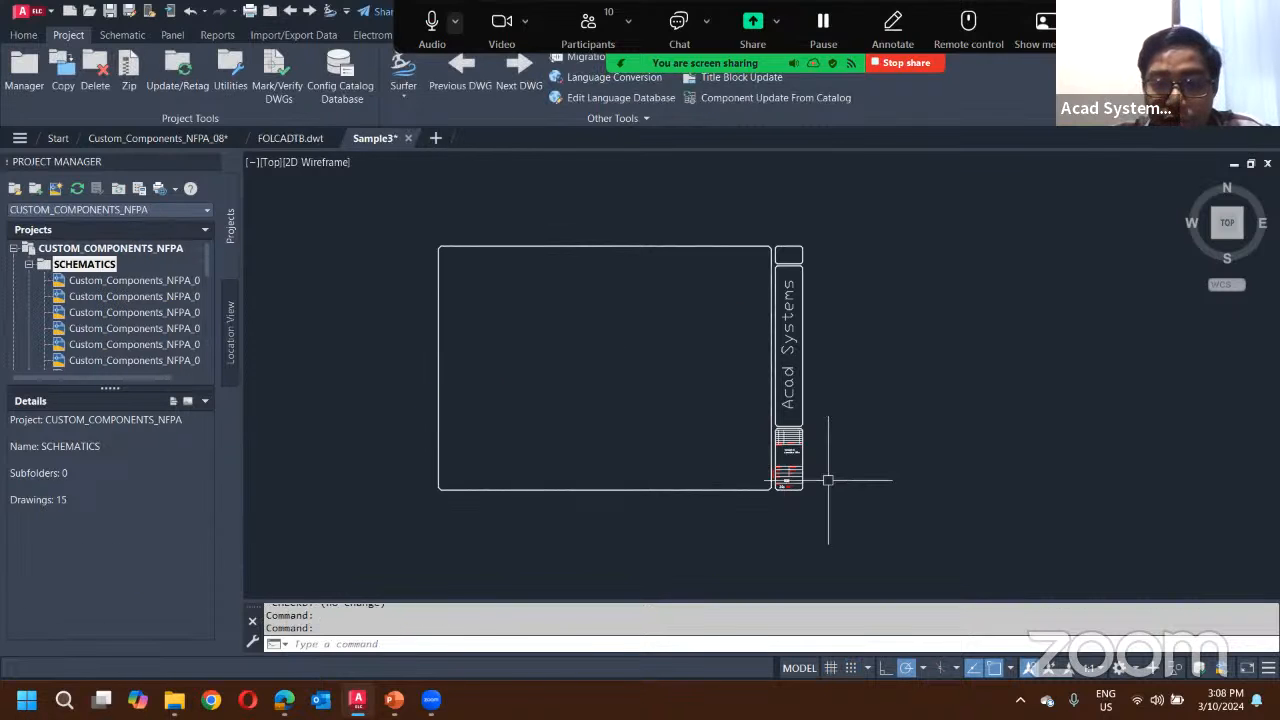
Step: Examine the title block values and the full sheet border in Sample3
{"action": "scroll", "coordinate": [826, 477], "scroll_direction": "up", "scroll_amount": 8}
{"action": "scroll", "coordinate": [590, 515], "scroll_direction": "up", "scroll_amount": 2}
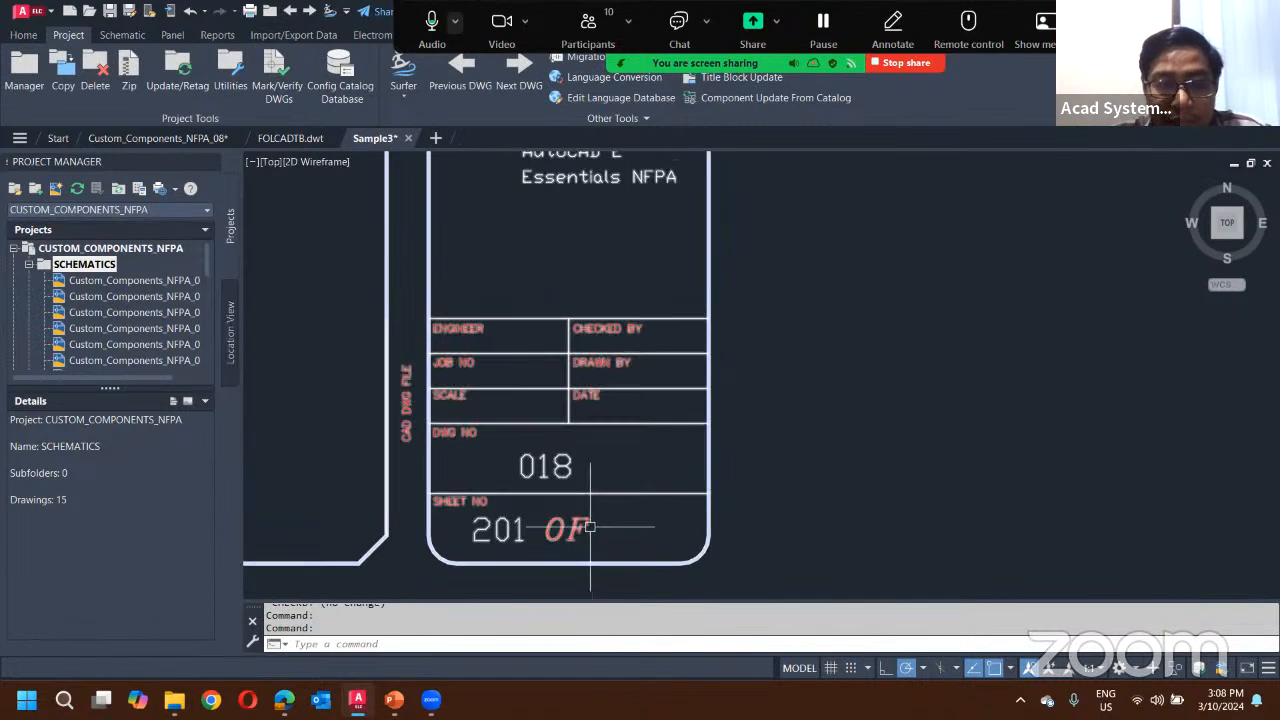
{"action": "scroll", "coordinate": [597, 380], "scroll_direction": "down", "scroll_amount": 4}
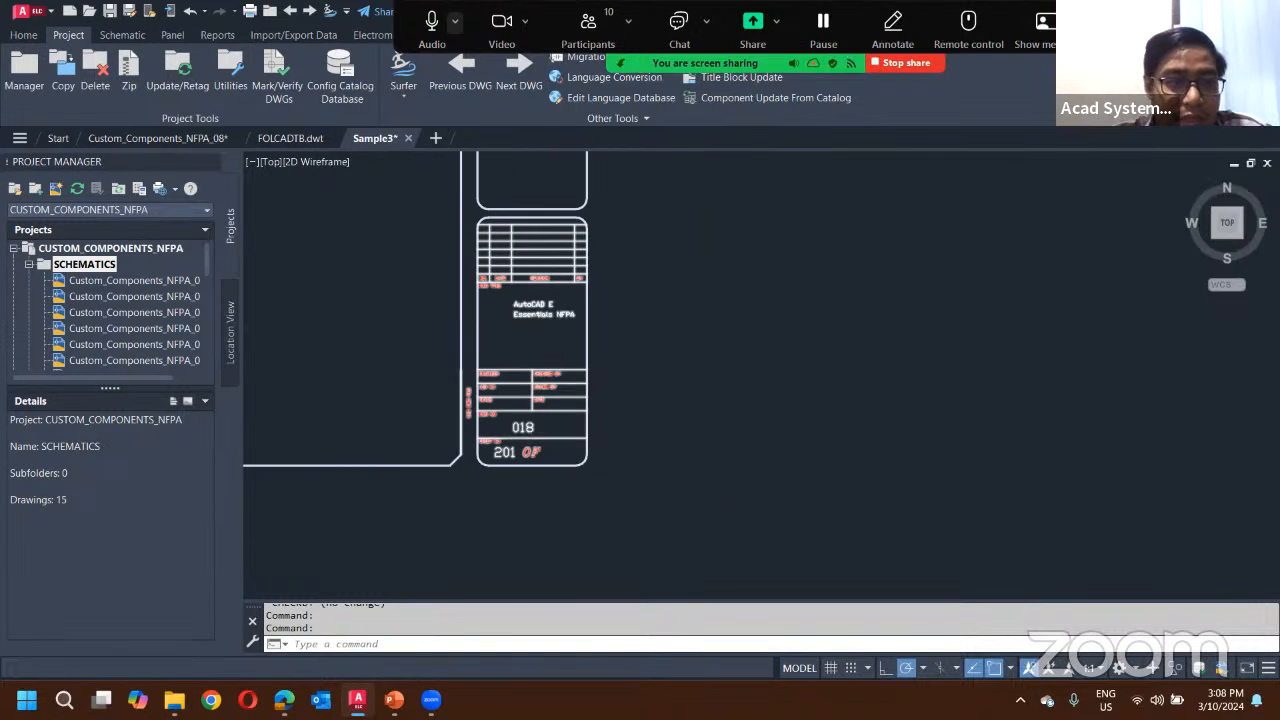
{"action": "scroll", "coordinate": [548, 445], "scroll_direction": "up", "scroll_amount": 4}
{"action": "scroll", "coordinate": [166, 312], "scroll_direction": "down", "scroll_amount": 4}
{"action": "scroll", "coordinate": [154, 315], "scroll_direction": "up", "scroll_amount": 3}
{"action": "scroll", "coordinate": [505, 305], "scroll_direction": "up", "scroll_amount": 4}
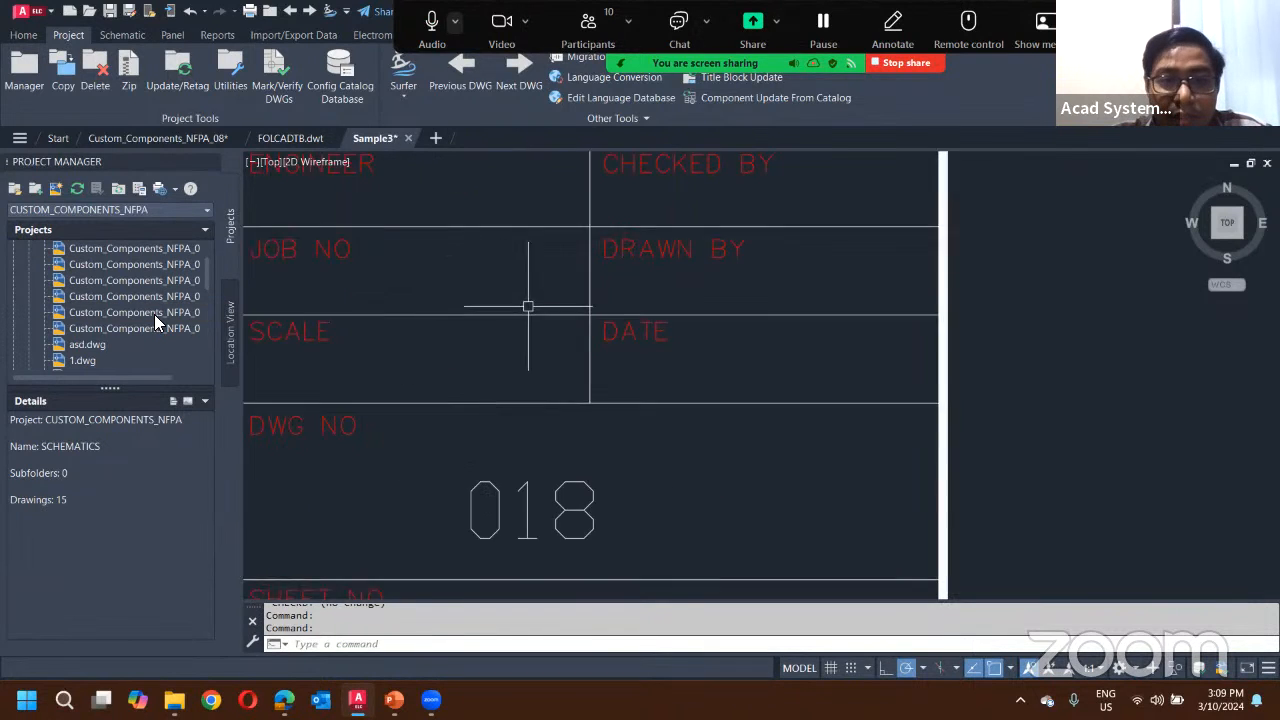
{"action": "scroll", "coordinate": [612, 334], "scroll_direction": "down", "scroll_amount": 6}
{"action": "middle_click_drag", "start_coordinate": [550, 319], "coordinate": [610, 388]}
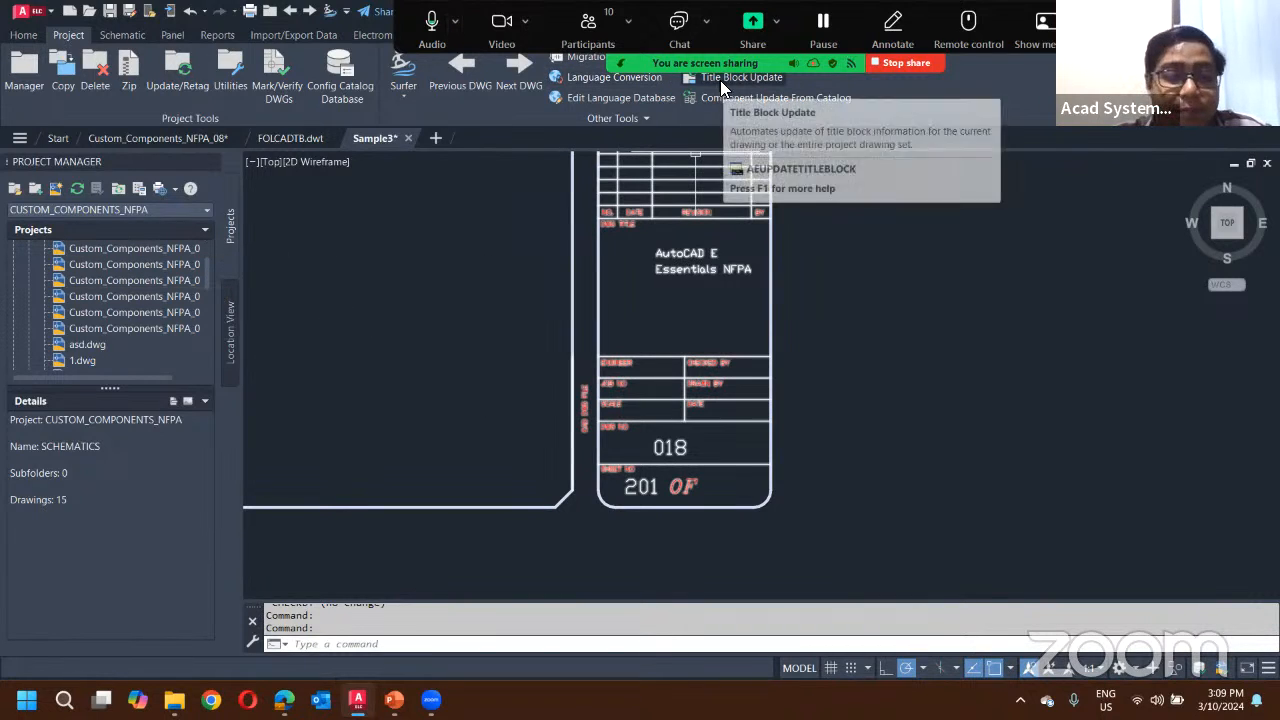
{"action": "scroll", "coordinate": [406, 270], "scroll_direction": "down", "scroll_amount": 4}
{"action": "mouse_move", "coordinate": [395, 290]}
{"action": "middle_mouse_down"}
{"action": "mouse_move", "coordinate": [437, 326]}
{"action": "mouse_move", "coordinate": [837, 426]}
{"action": "middle_mouse_up"}
{"action": "scroll", "coordinate": [620, 320], "scroll_direction": "down", "scroll_amount": 6}
{"action": "mouse_move", "coordinate": [543, 276]}
{"action": "middle_mouse_down"}
{"action": "mouse_move", "coordinate": [543, 306]}
{"action": "mouse_move", "coordinate": [566, 328]}
{"action": "middle_mouse_up"}
{"action": "scroll", "coordinate": [512, 264], "scroll_direction": "up", "scroll_amount": 2}
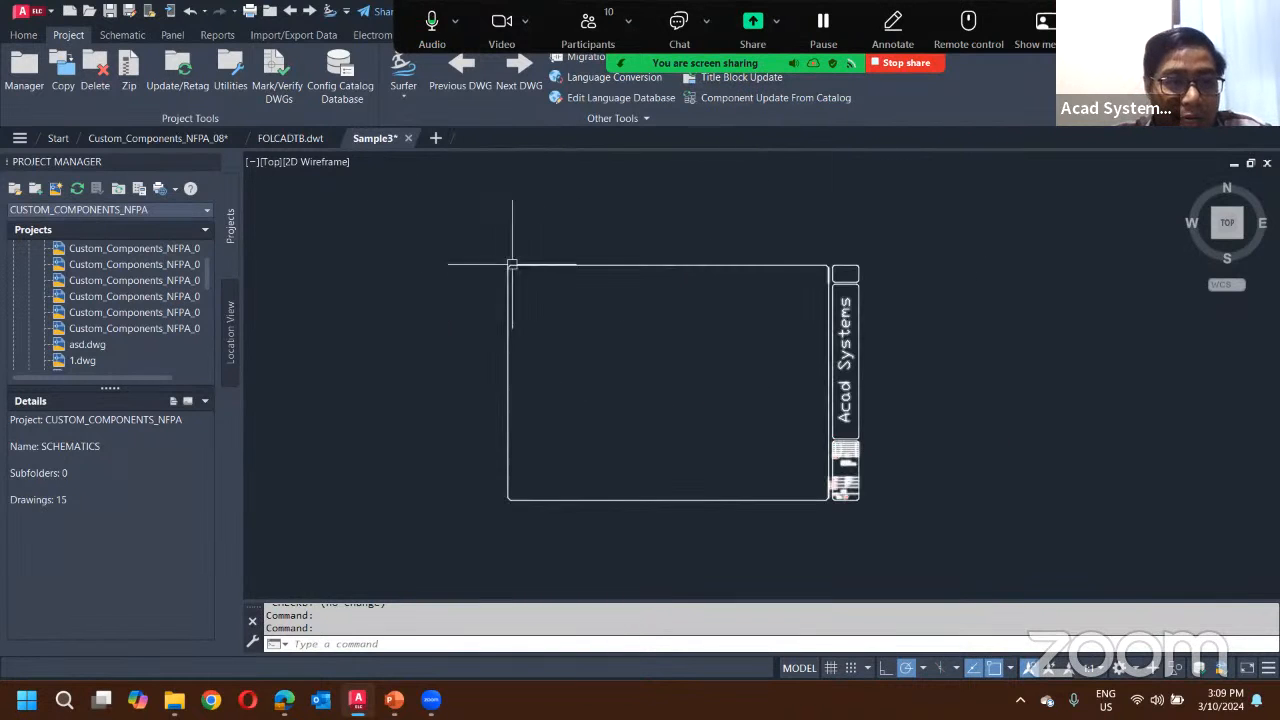
Step: Look through the other open drawings and open Custom_Components_NFPA_04.dwg from the project
{"action": "left_click", "coordinate": [160, 140]}
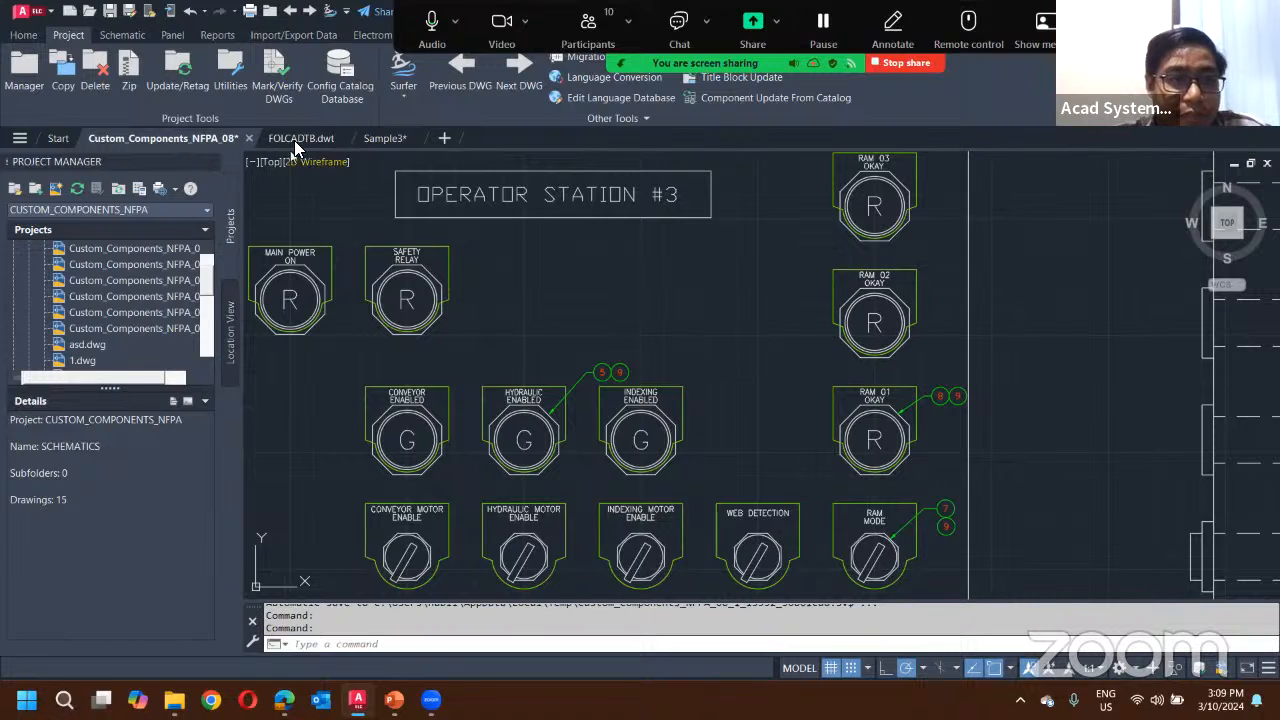
{"action": "left_click", "coordinate": [294, 139]}
{"action": "left_click", "coordinate": [160, 142]}
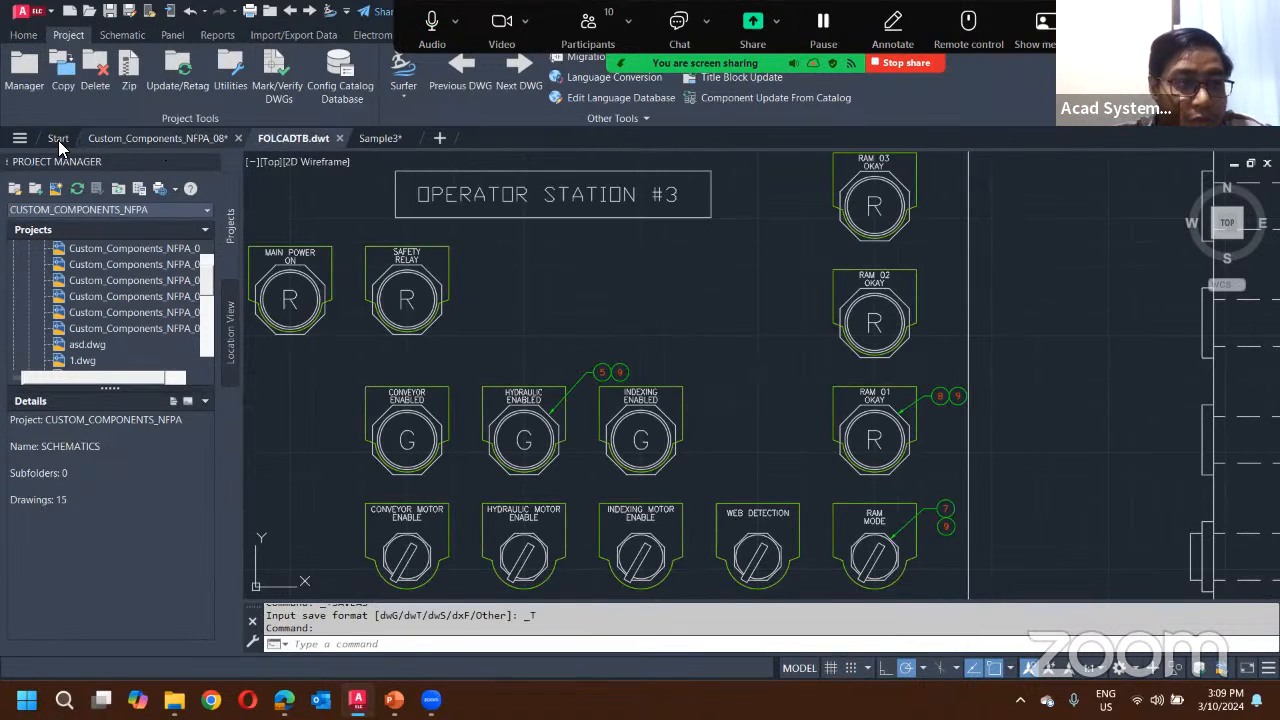
{"action": "left_click", "coordinate": [384, 140]}
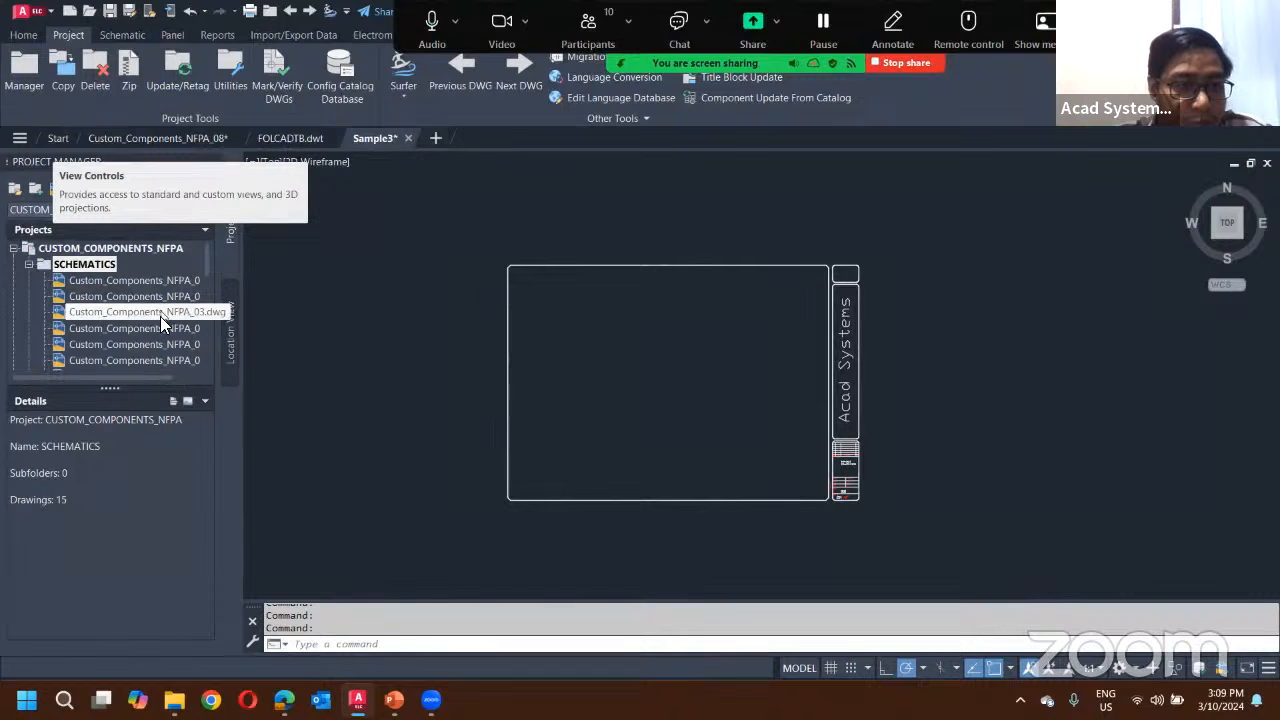
{"action": "double_click", "coordinate": [160, 324]}
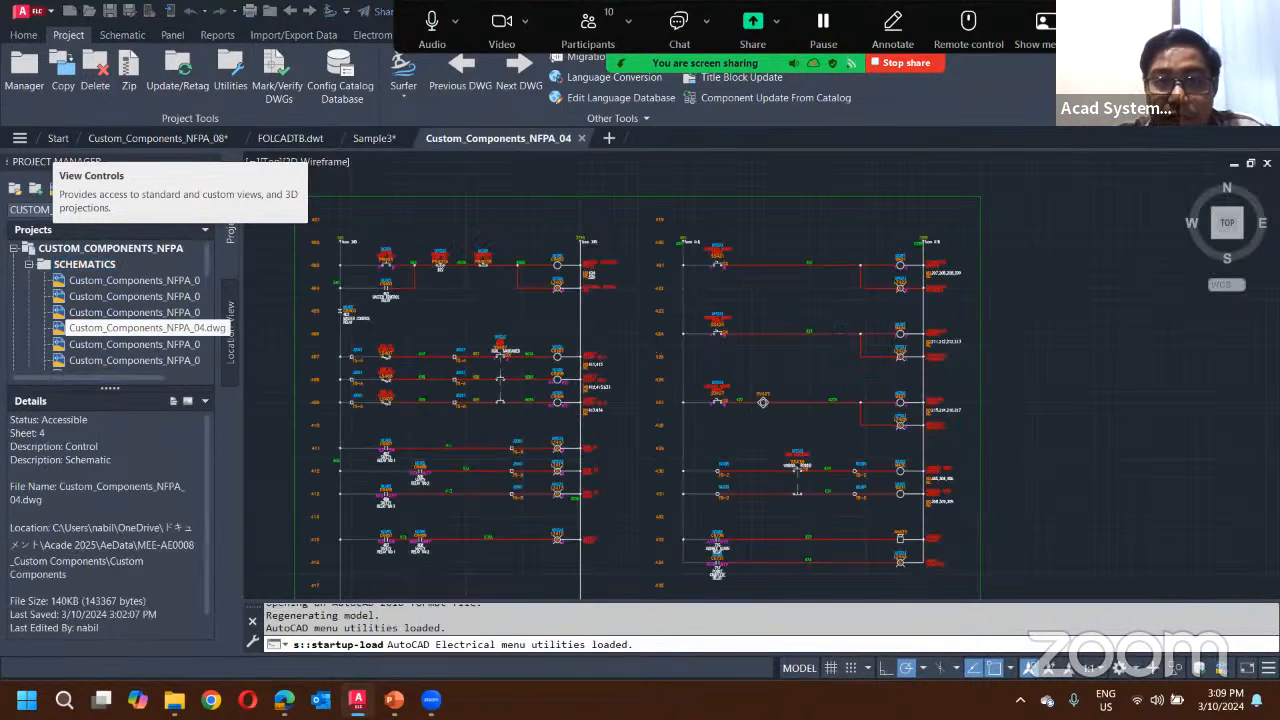
Step: Draw a rectangle in the empty area just above wire 421, turning object snap off before placing its second corner
{"action": "scroll", "coordinate": [791, 257], "scroll_direction": "up", "scroll_amount": 5}
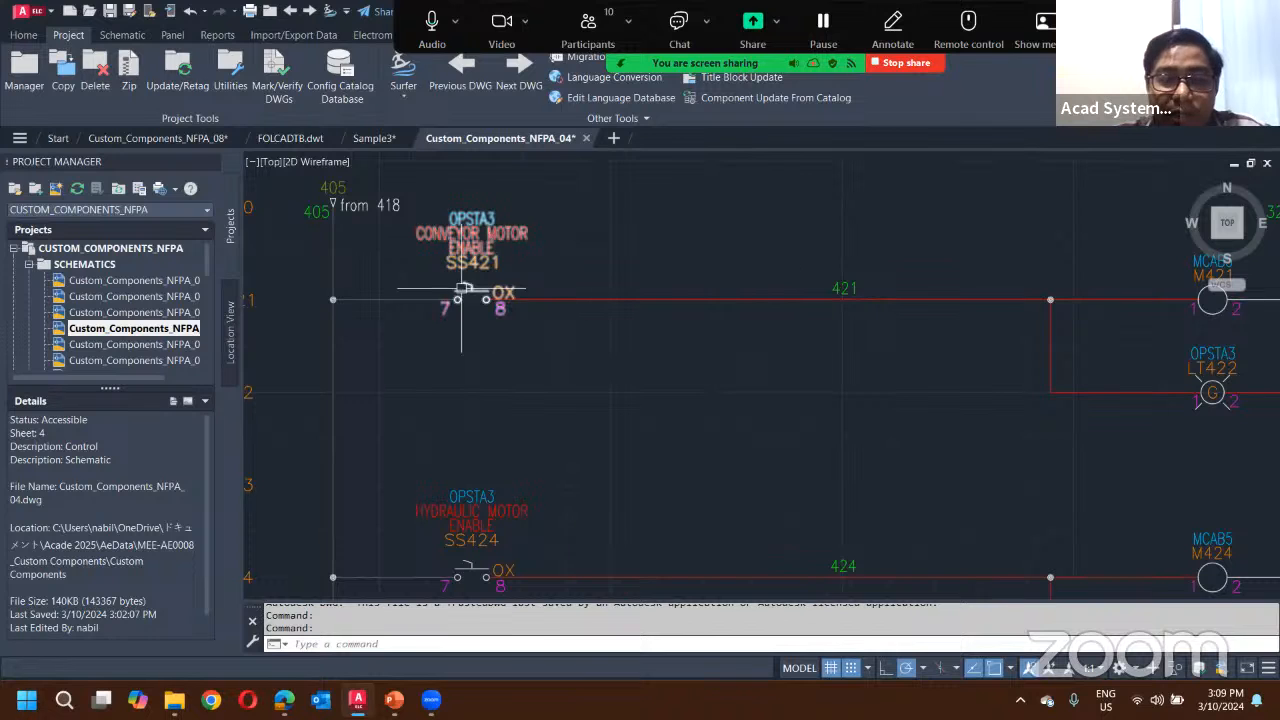
{"action": "mouse_move", "coordinate": [733, 292]}
{"action": "middle_mouse_down"}
{"action": "mouse_move", "coordinate": [454, 342]}
{"action": "mouse_move", "coordinate": [466, 323]}
{"action": "mouse_move", "coordinate": [601, 334]}
{"action": "mouse_move", "coordinate": [503, 326]}
{"action": "middle_mouse_up"}
{"action": "scroll", "coordinate": [456, 341], "scroll_direction": "down", "scroll_amount": 2}
{"action": "scroll", "coordinate": [494, 304], "scroll_direction": "up", "scroll_amount": 2}
{"action": "left_click", "coordinate": [24, 35]}
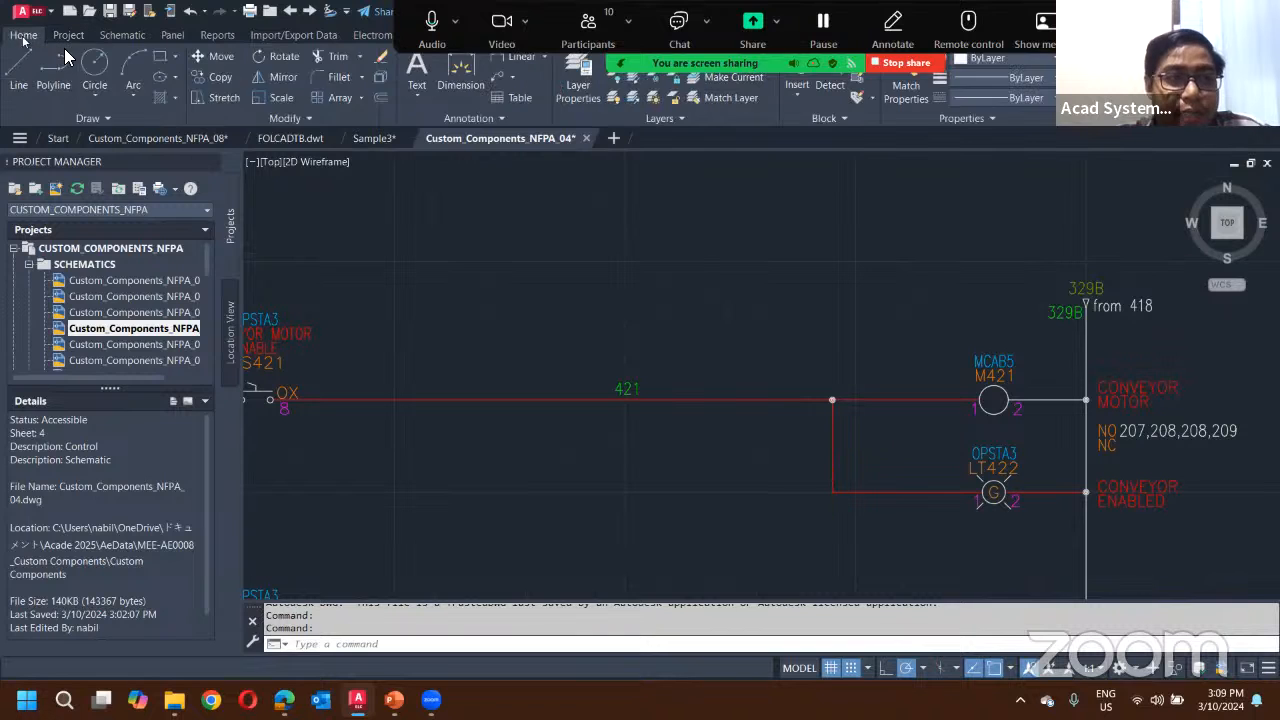
{"action": "left_click", "coordinate": [160, 57]}
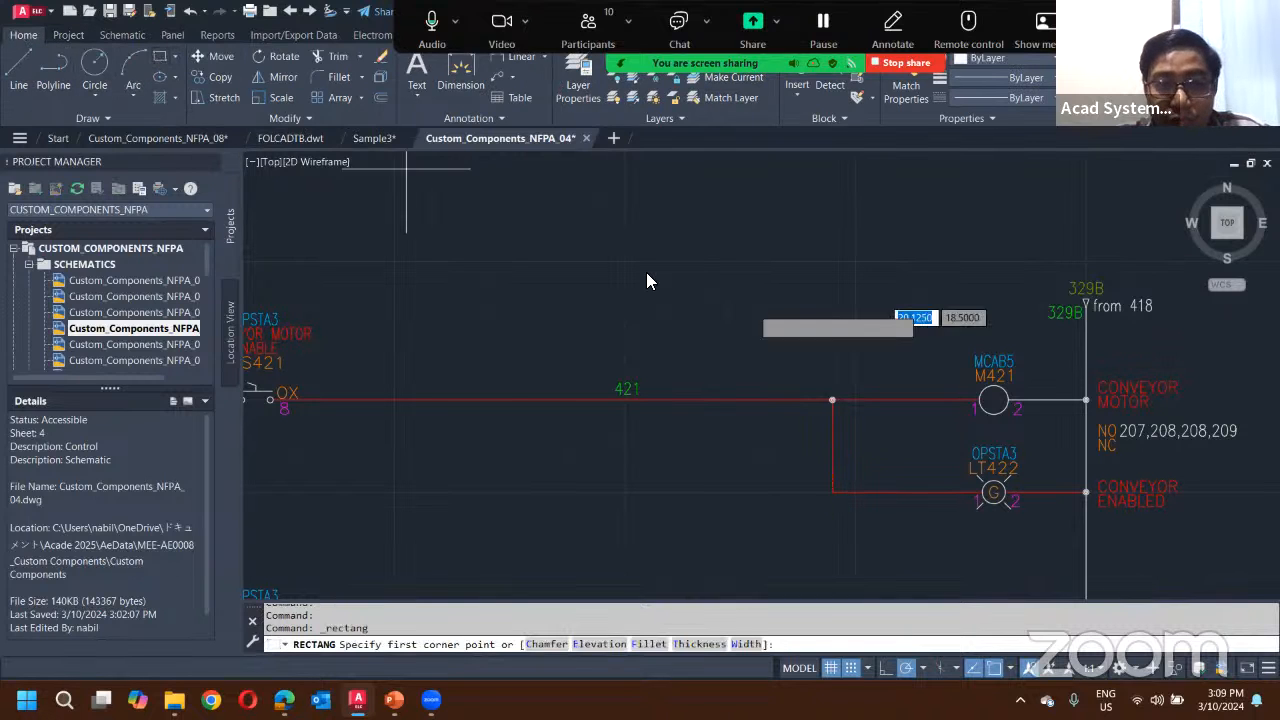
{"action": "left_click", "coordinate": [441, 261]}
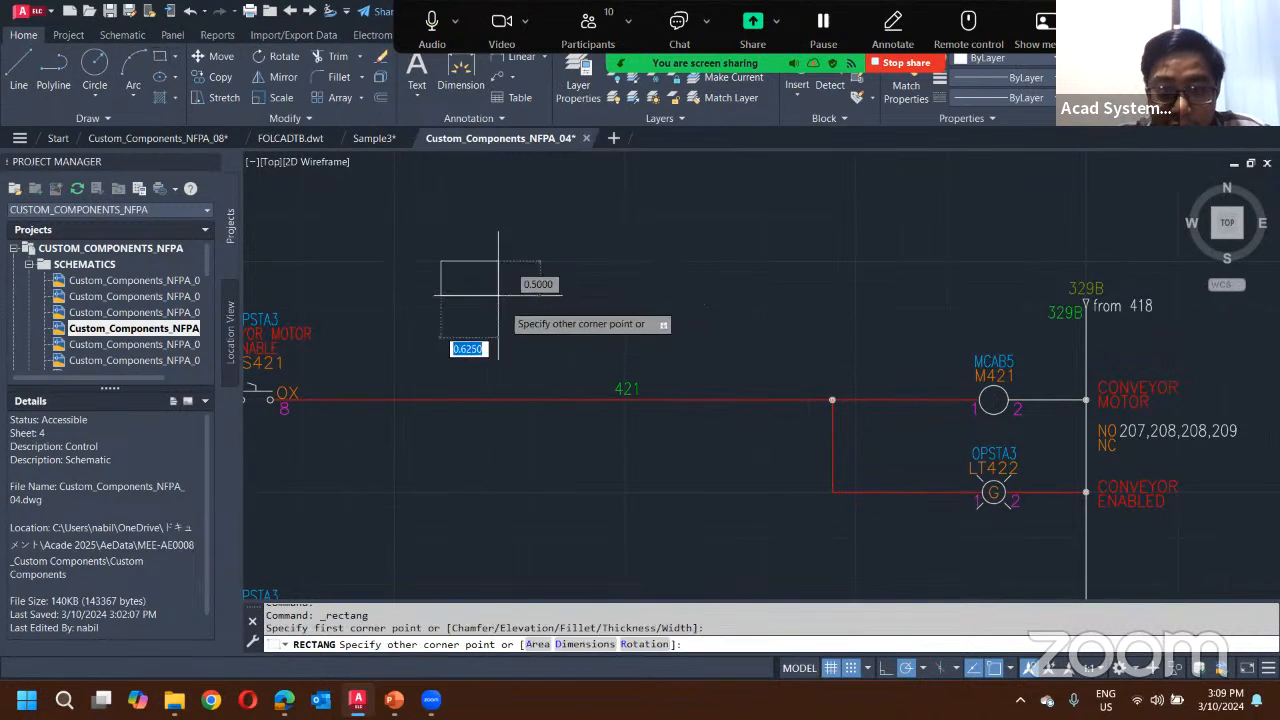
{"action": "left_click", "coordinate": [996, 668]}
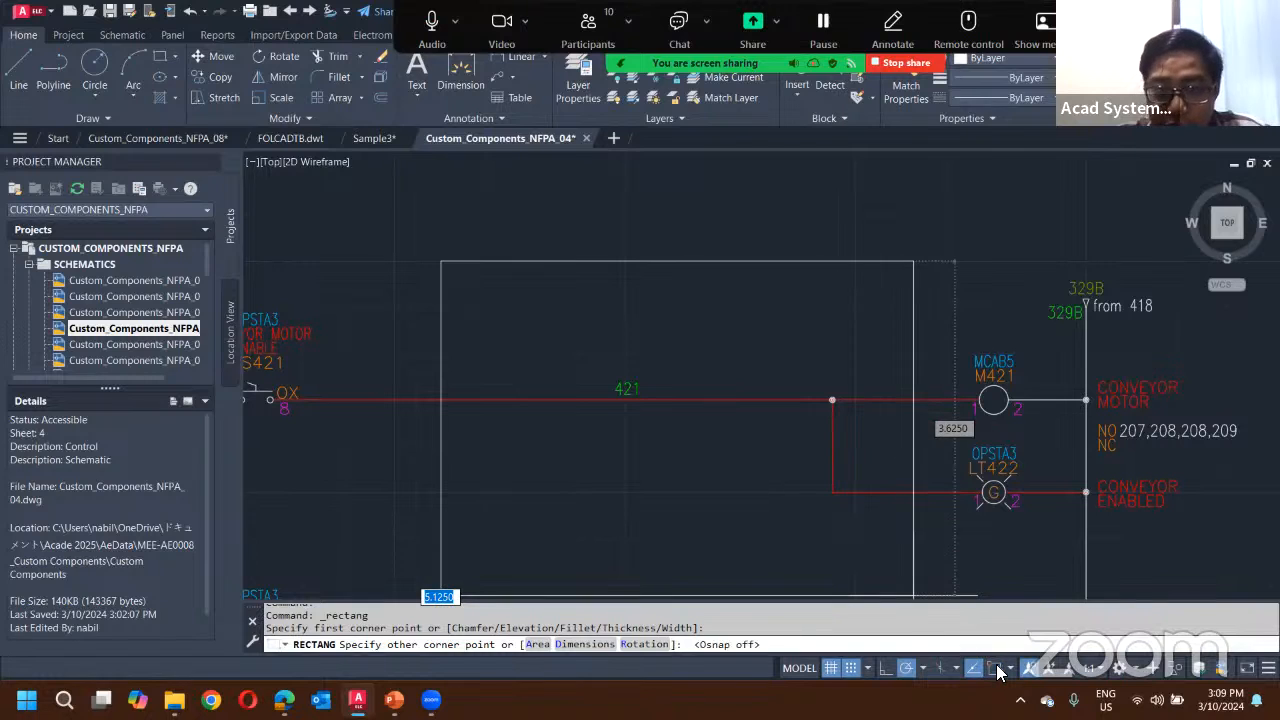
{"action": "left_click", "coordinate": [625, 353]}
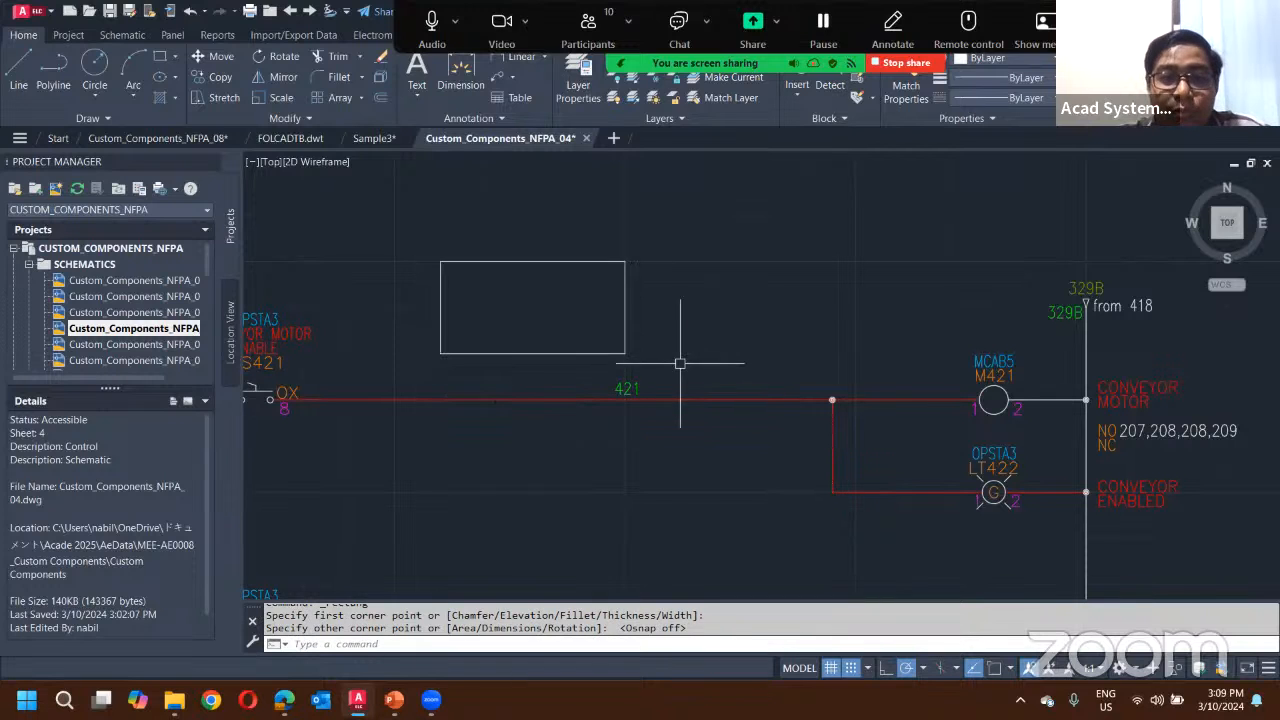
Step: Draw a circle of radius 0.25 inside the rectangle, touching the middle of its upper edge
{"action": "middle_click_drag", "start_coordinate": [643, 309], "coordinate": [641, 359]}
{"action": "left_click", "coordinate": [96, 62]}
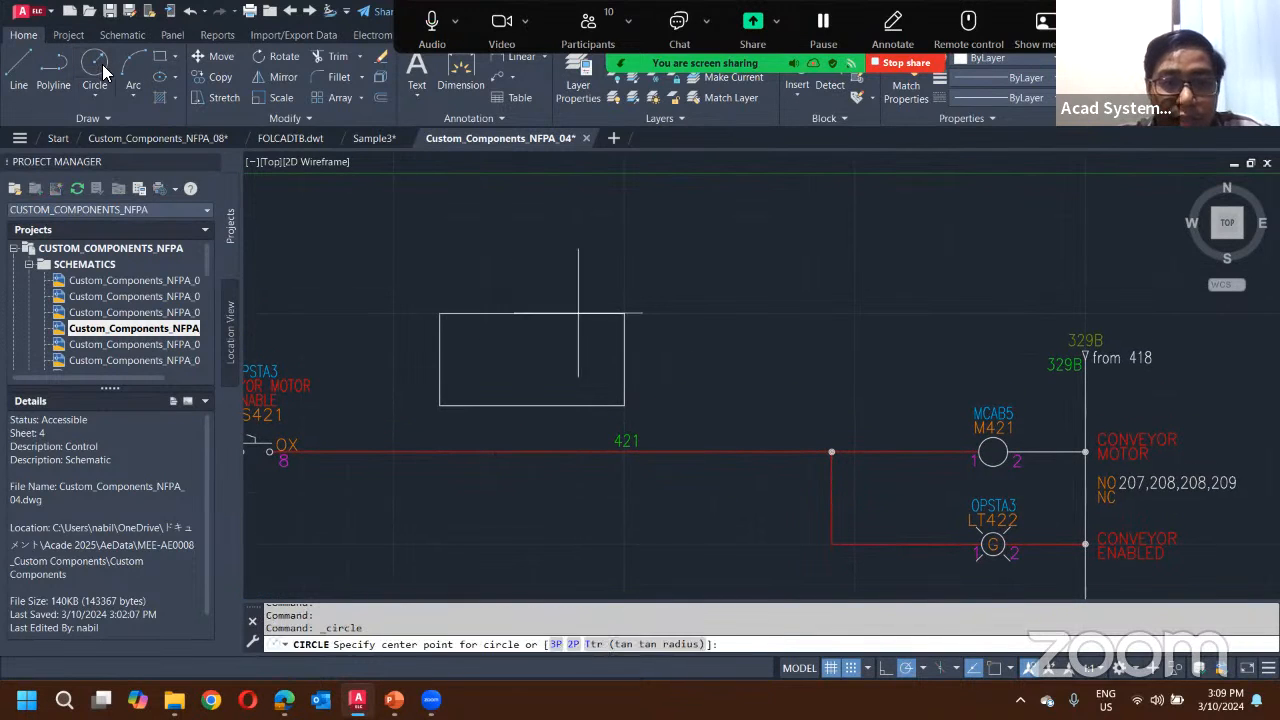
{"action": "left_click", "coordinate": [532, 335]}
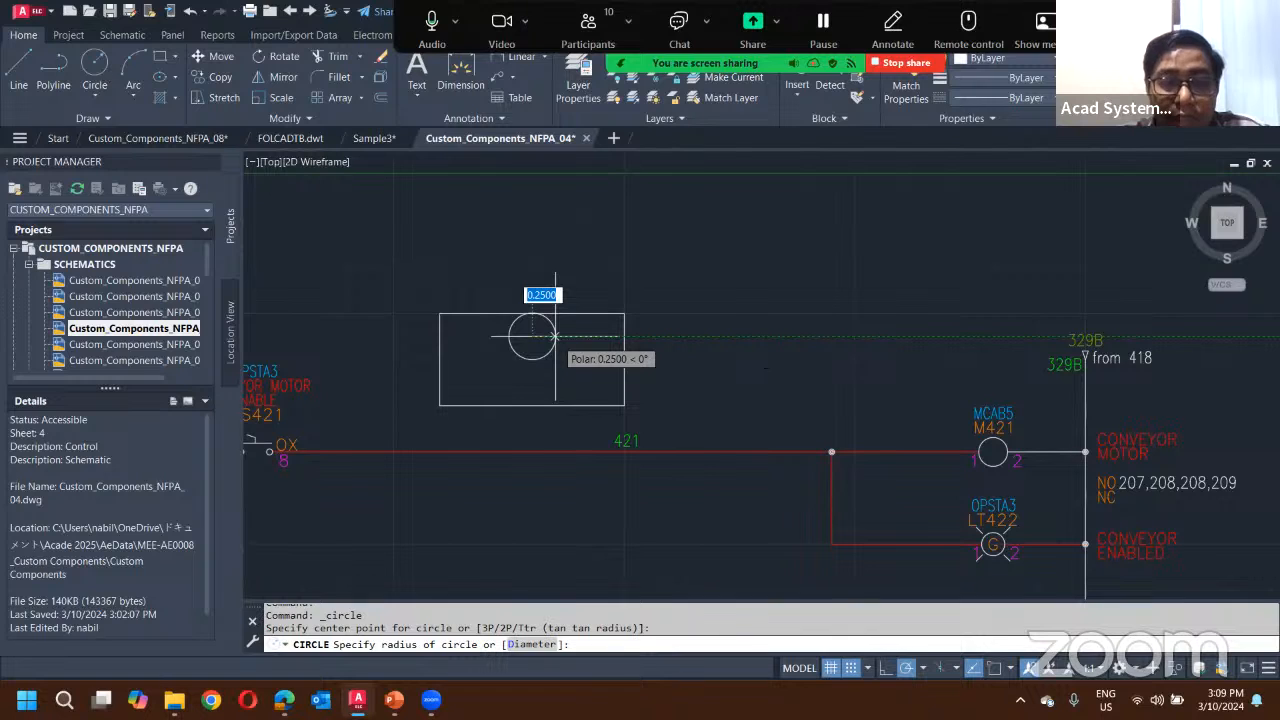
{"action": "left_click", "coordinate": [555, 335]}
Step: Draw a horizontal line across the circle's diameter and trim away the upper half of the circle
{"action": "left_click", "coordinate": [18, 70]}
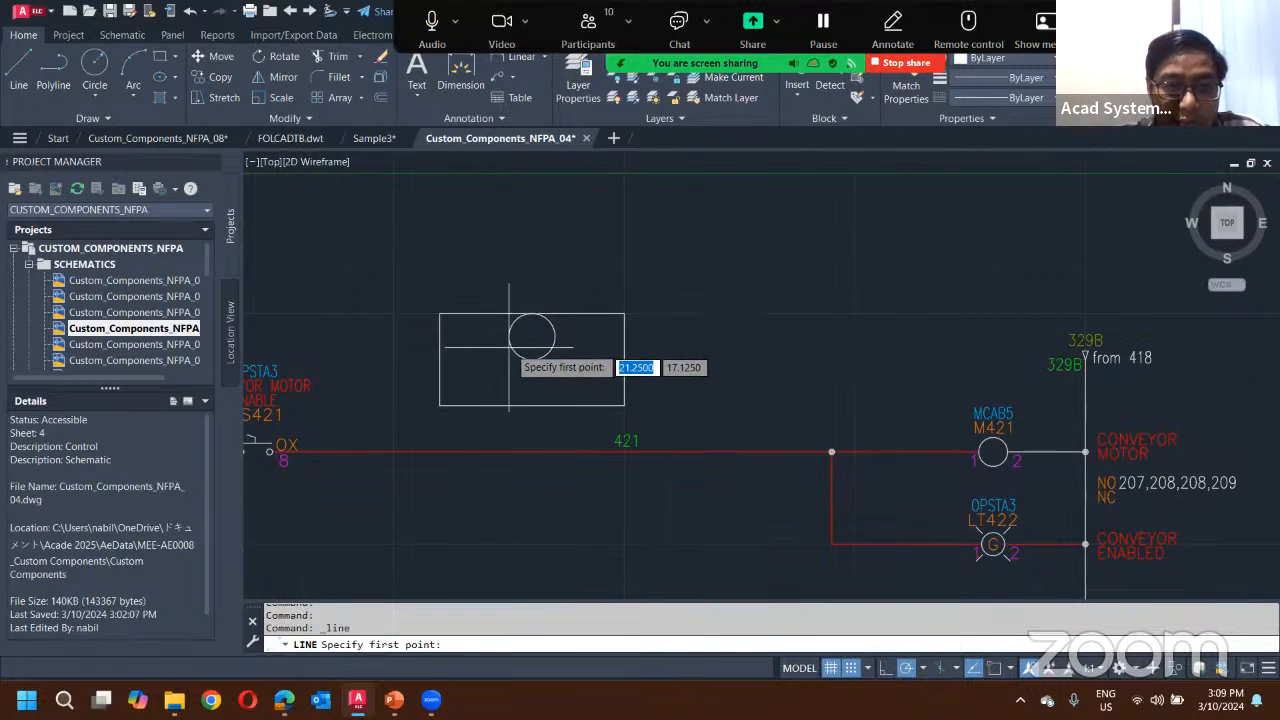
{"action": "left_click", "coordinate": [509, 334]}
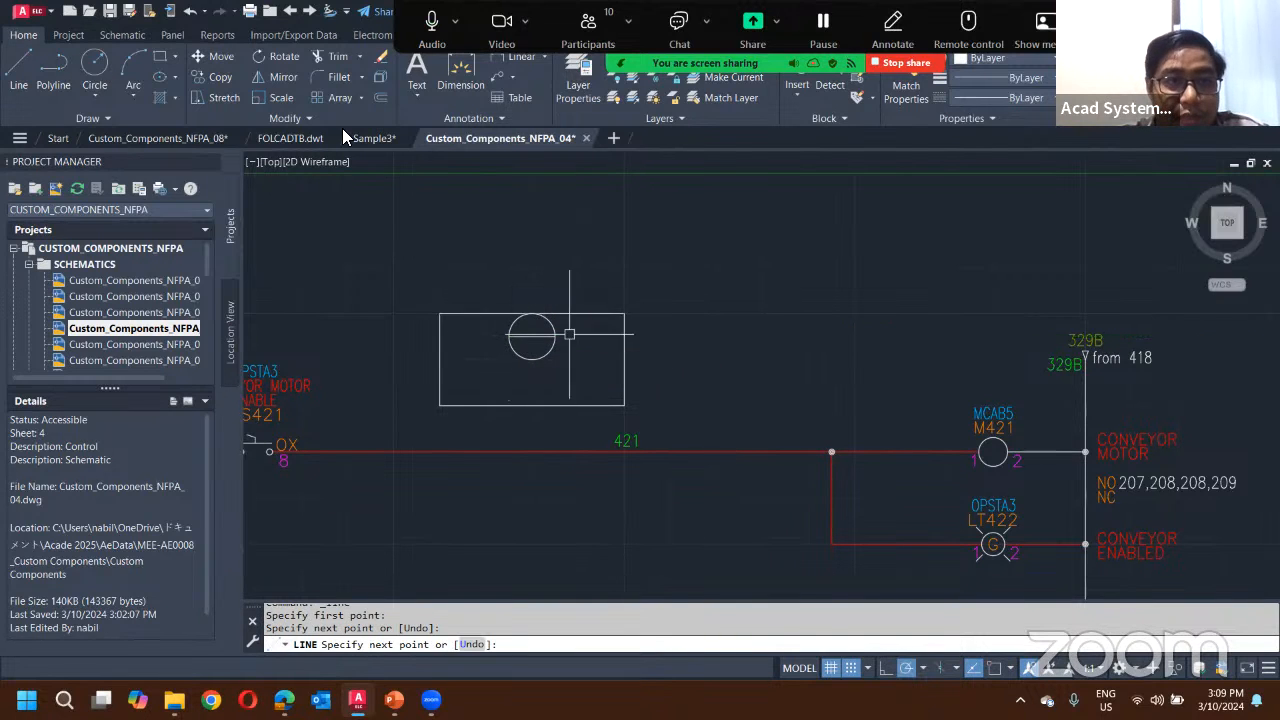
{"action": "left_click", "coordinate": [318, 57]}
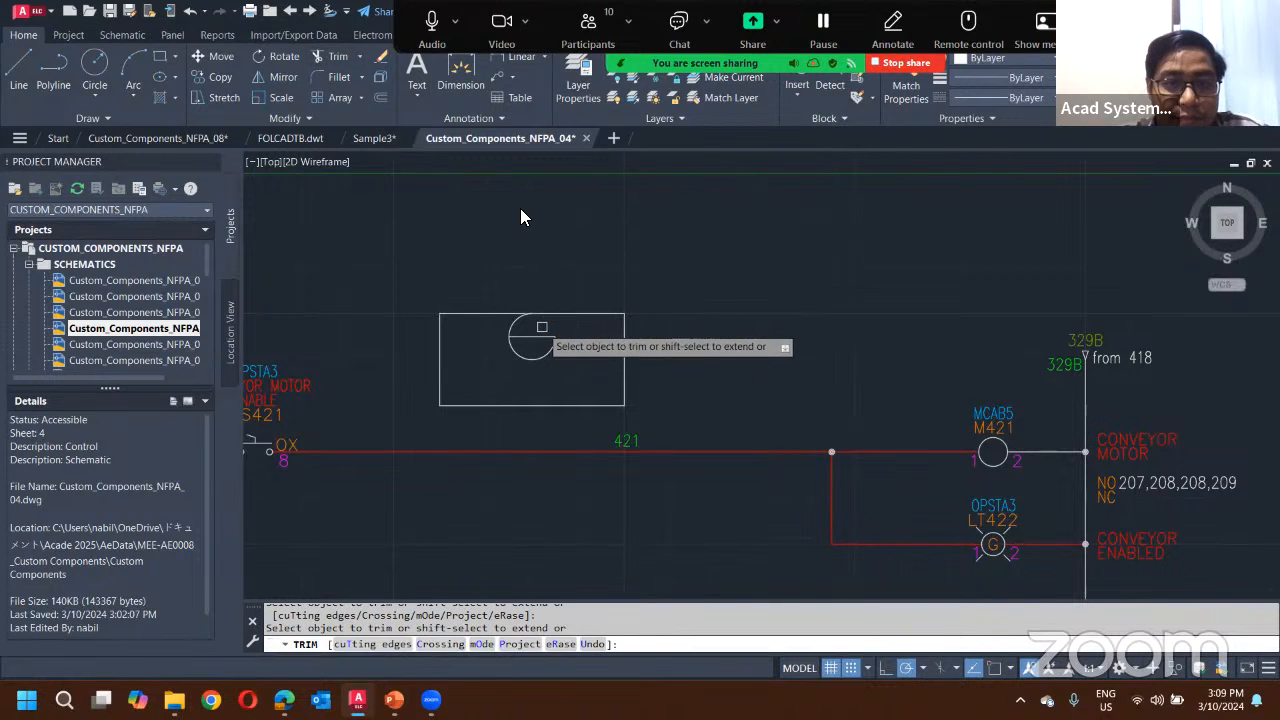
{"action": "left_click", "coordinate": [531, 316]}
{"action": "key", "text": "Escape"}
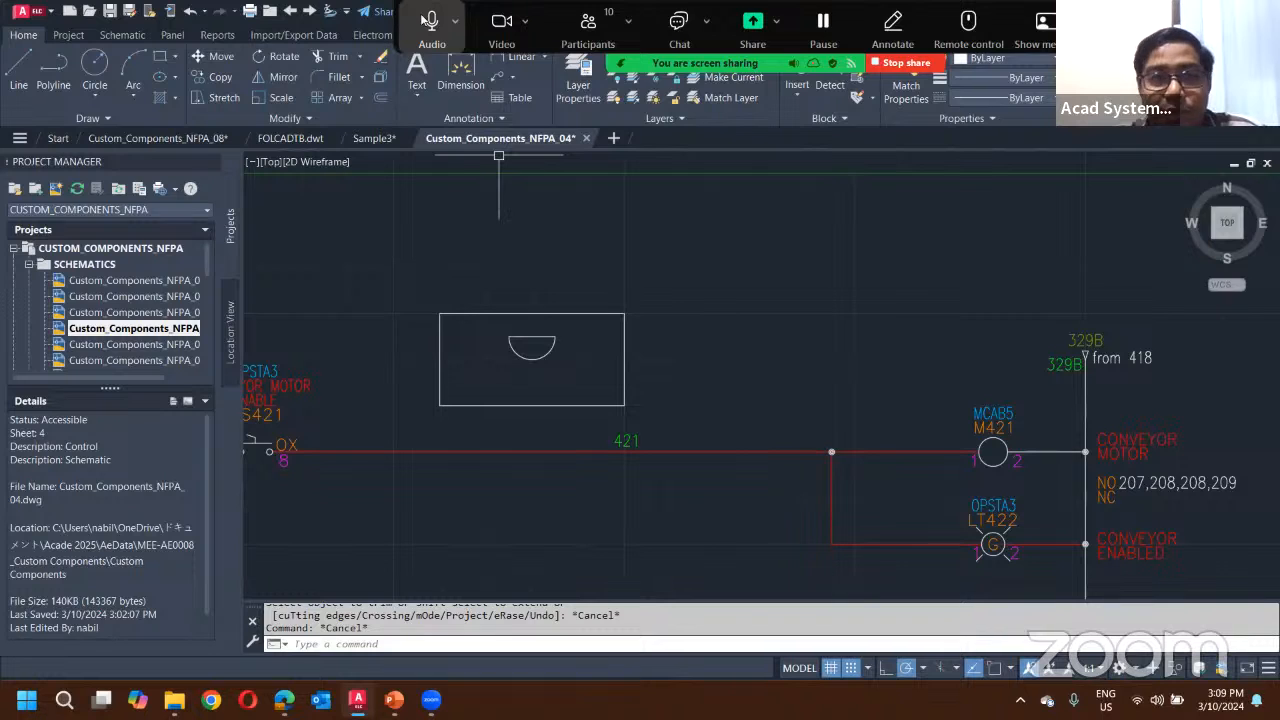
Step: Start Symbol Builder and check the list of existing block names, leaving the symbol as <Unnamed>
{"action": "left_click", "coordinate": [68, 35]}
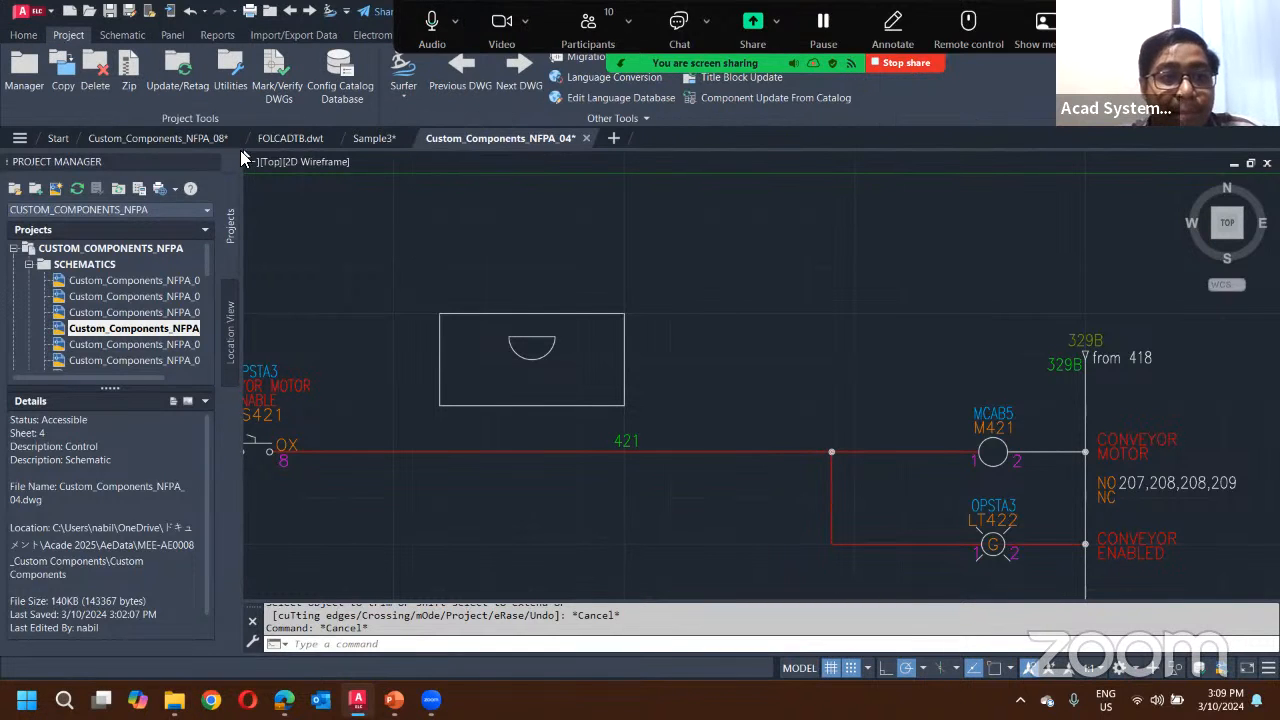
{"action": "left_click", "coordinate": [122, 35]}
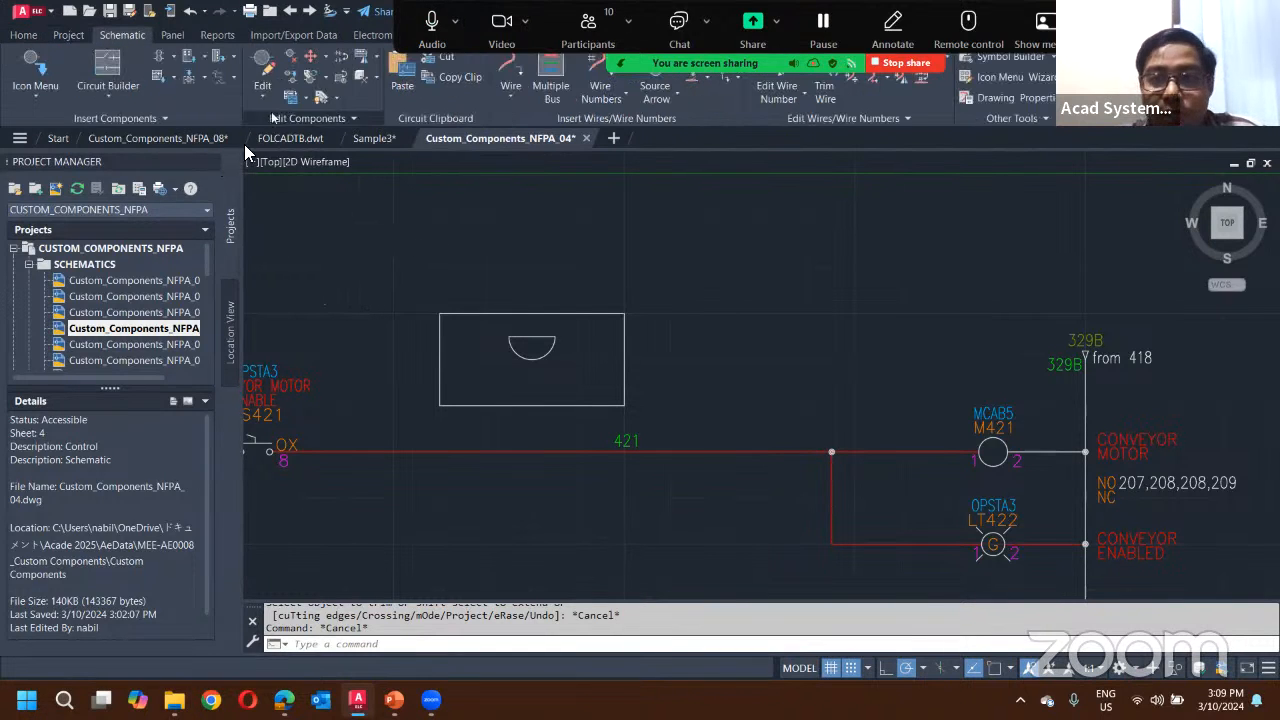
{"action": "left_click", "coordinate": [1012, 62]}
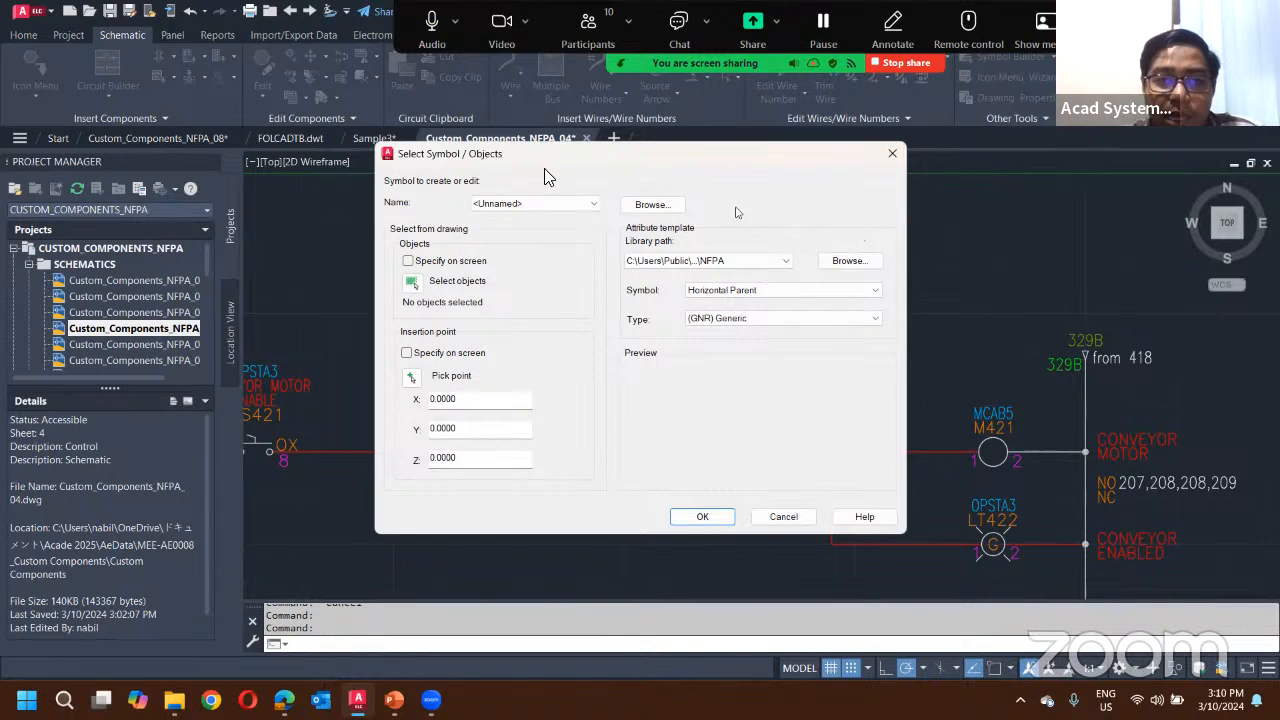
{"action": "left_click", "coordinate": [490, 203]}
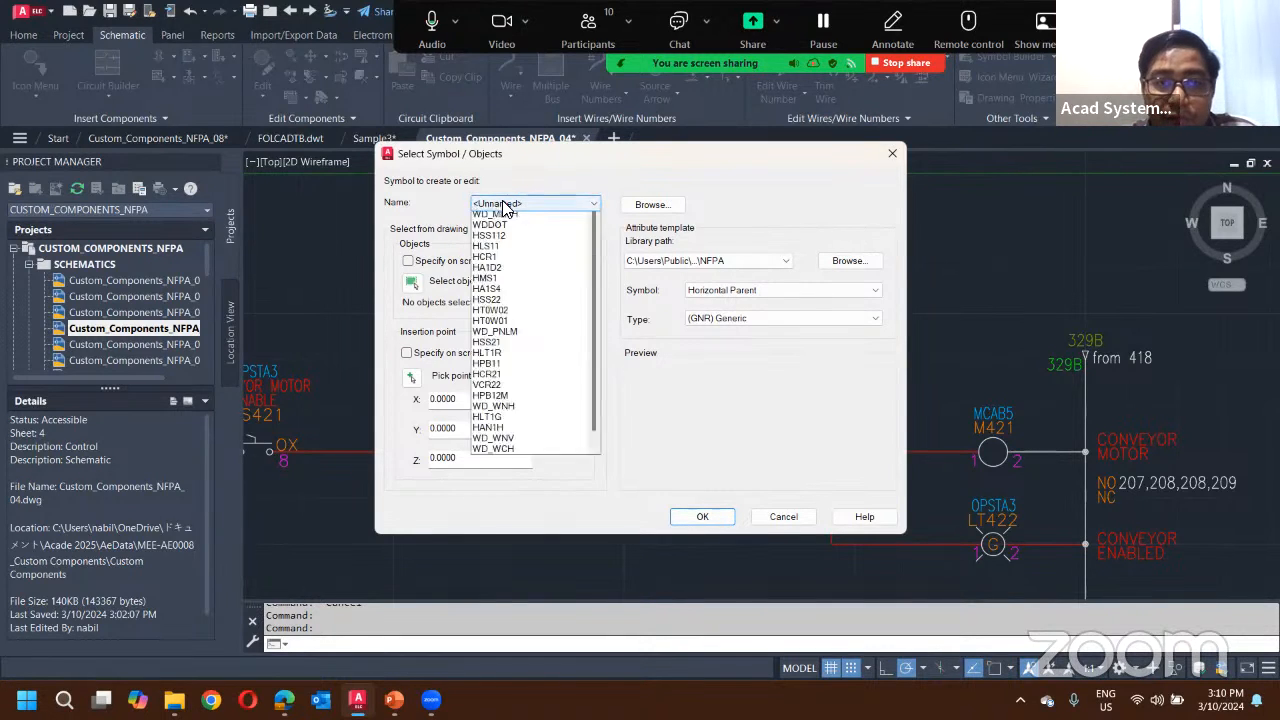
{"action": "scroll", "coordinate": [502, 450], "scroll_direction": "down", "scroll_amount": 1}
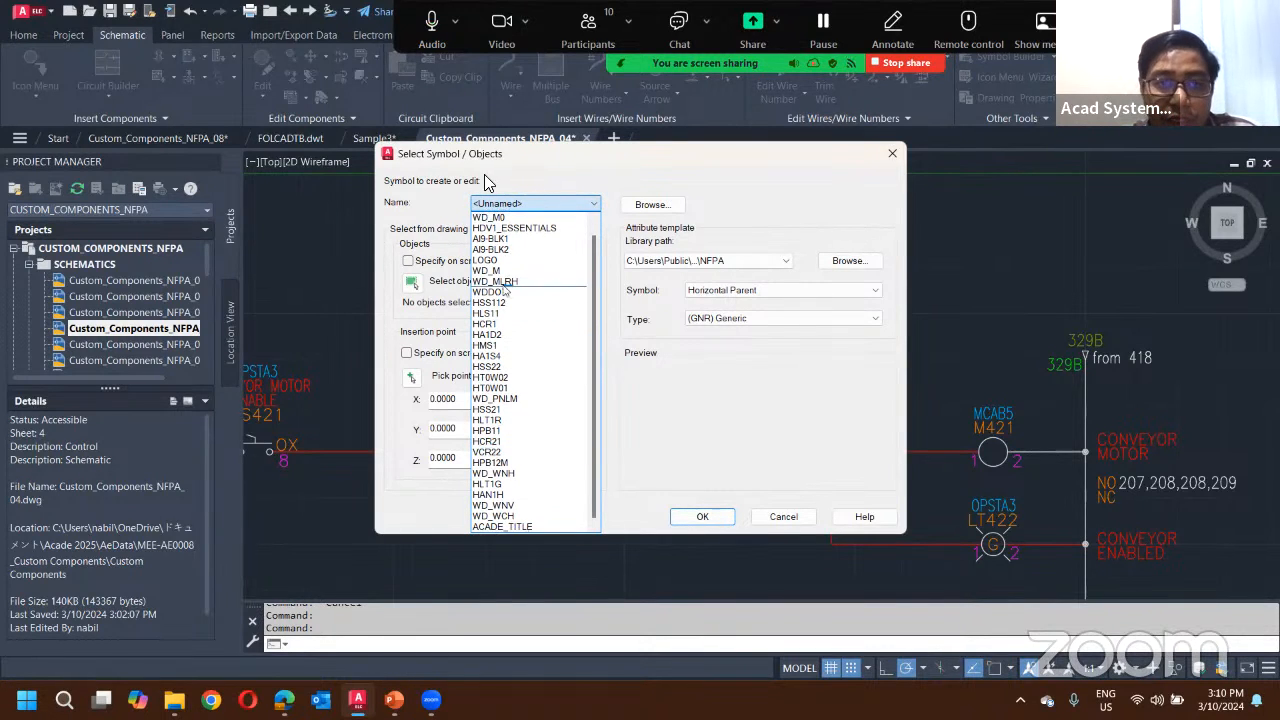
{"action": "left_click", "coordinate": [515, 203]}
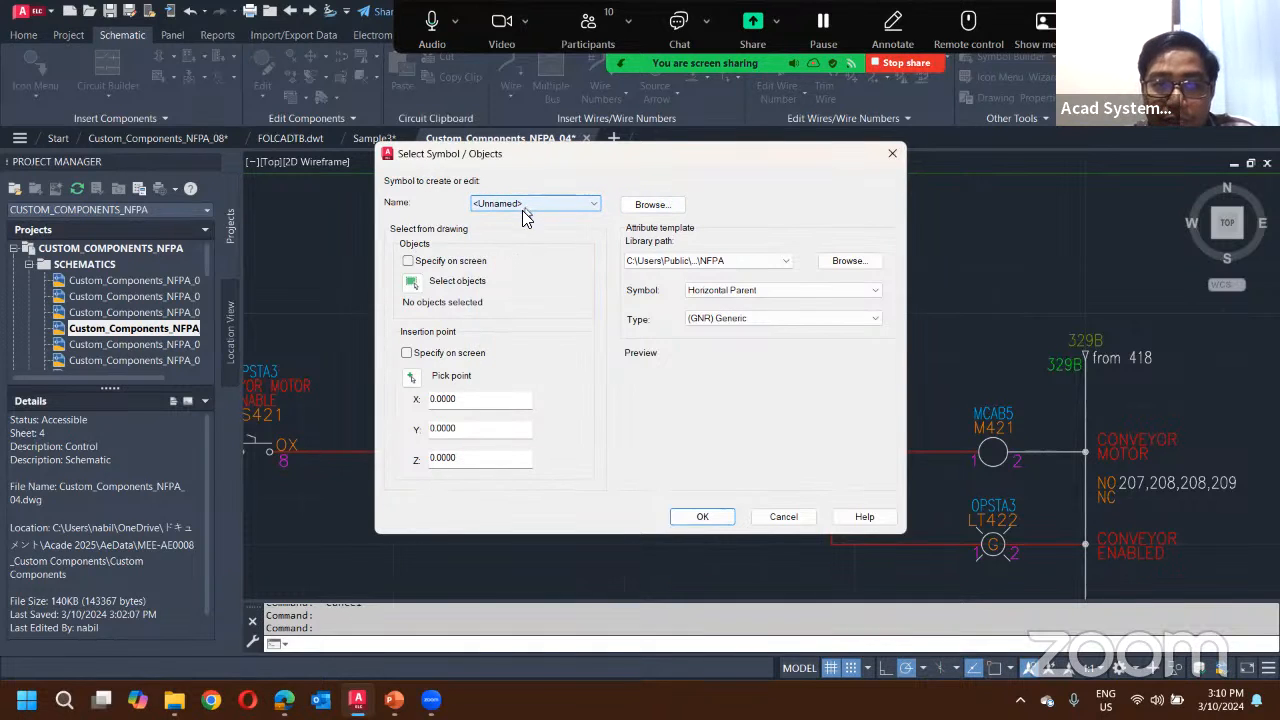
Step: Select the rectangle and half circle as the symbol's objects and set the insertion point at the middle of the half circle's straight edge
{"action": "left_click", "coordinate": [413, 287]}
{"action": "left_click", "coordinate": [420, 286]}
{"action": "left_click", "coordinate": [639, 418]}
{"action": "key", "text": "Return"}
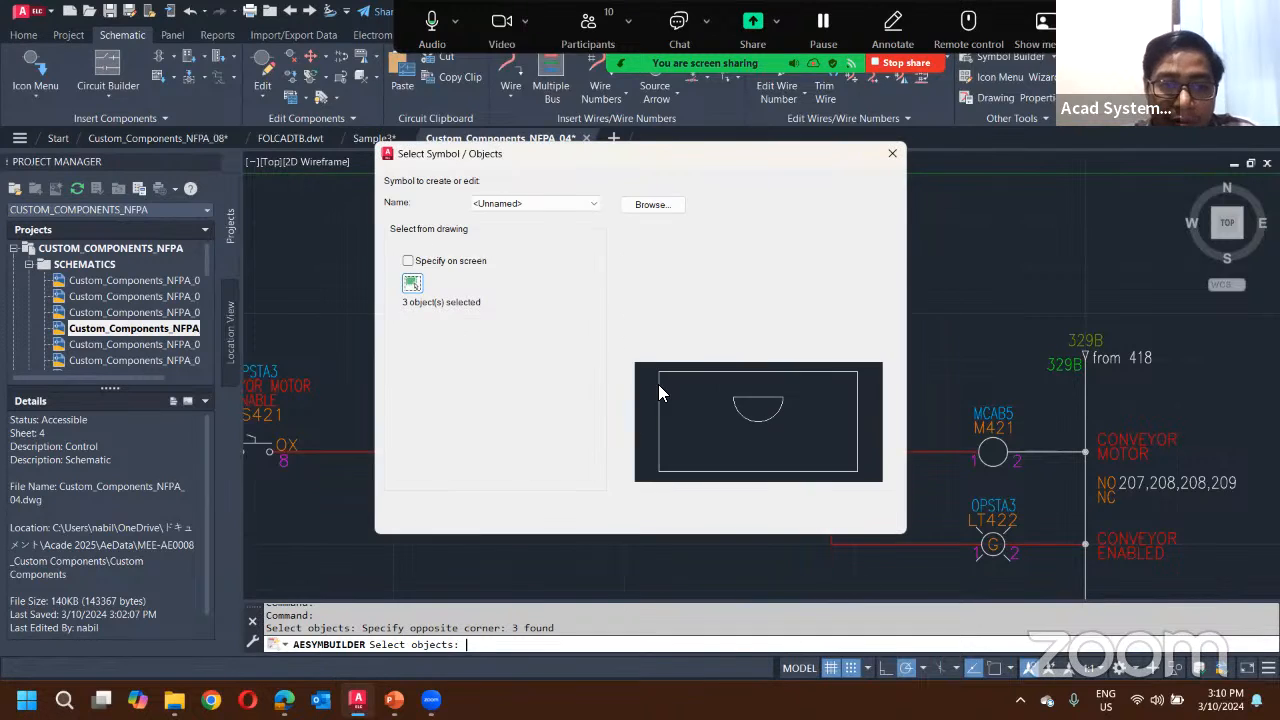
{"action": "left_click", "coordinate": [411, 381]}
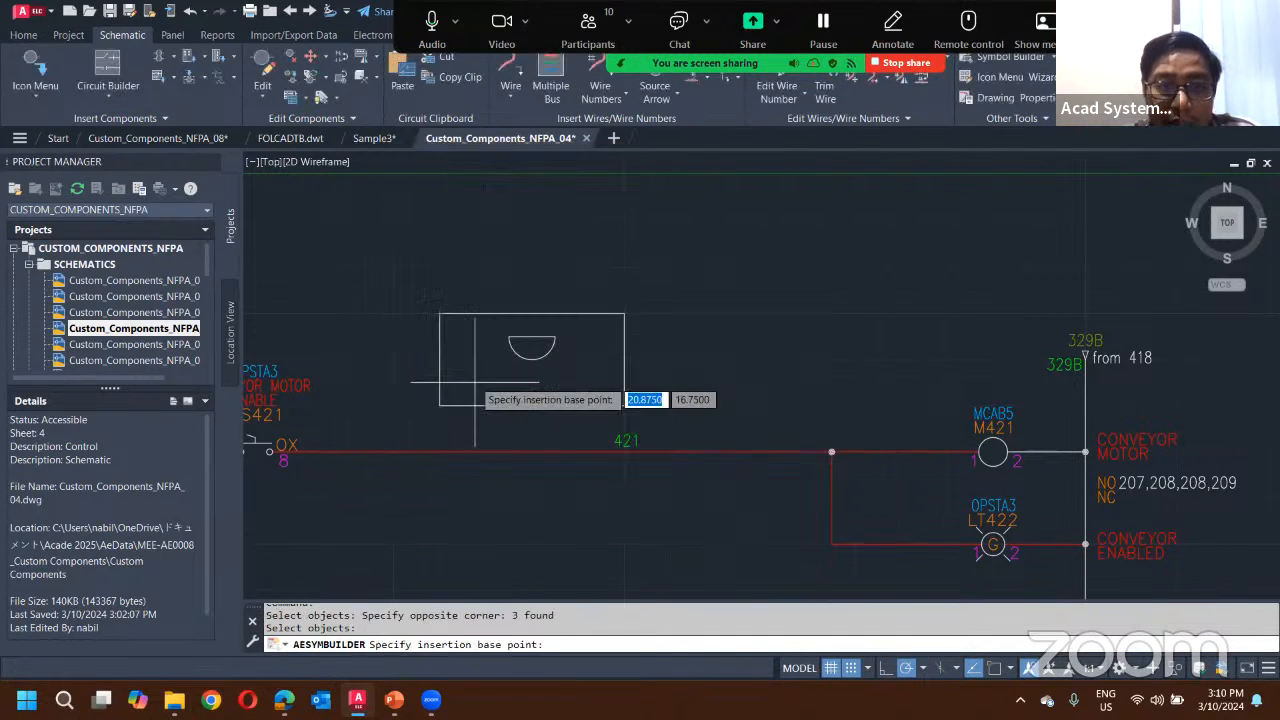
{"action": "left_click", "coordinate": [532, 336]}
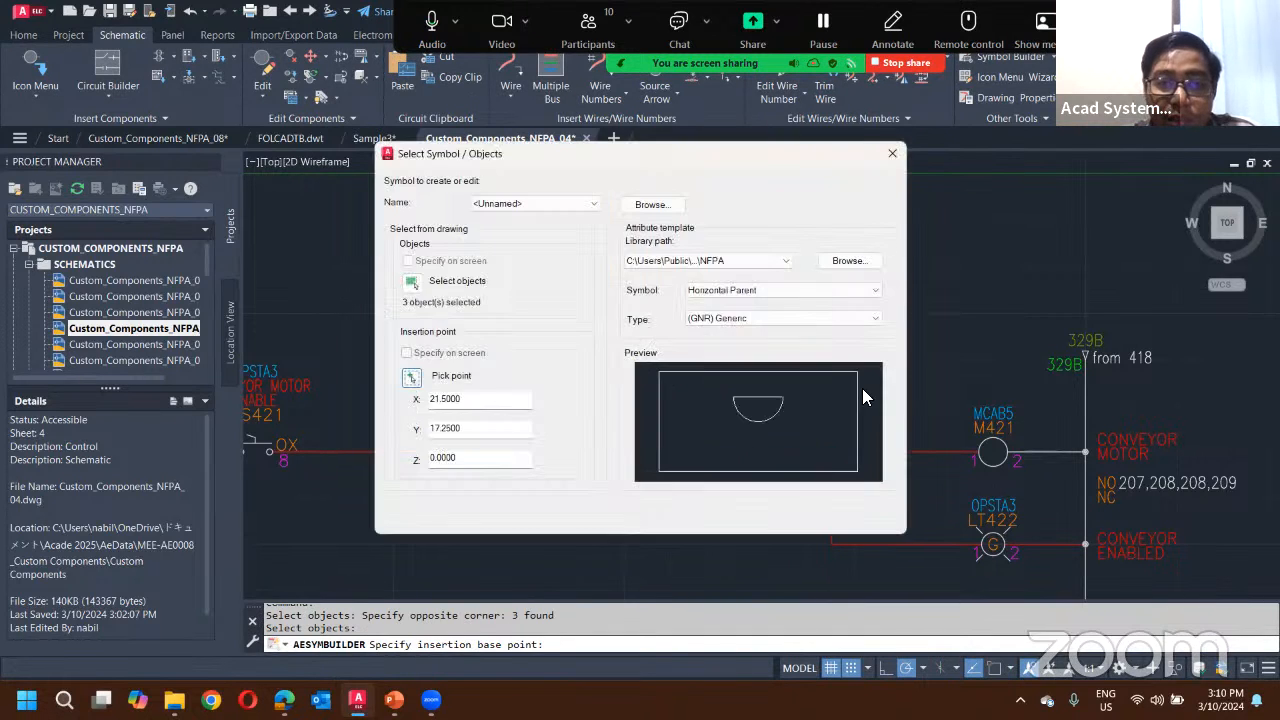
Step: Review the attribute template library paths and the folders under Libs, keeping the NFPA library
{"action": "left_click", "coordinate": [727, 260]}
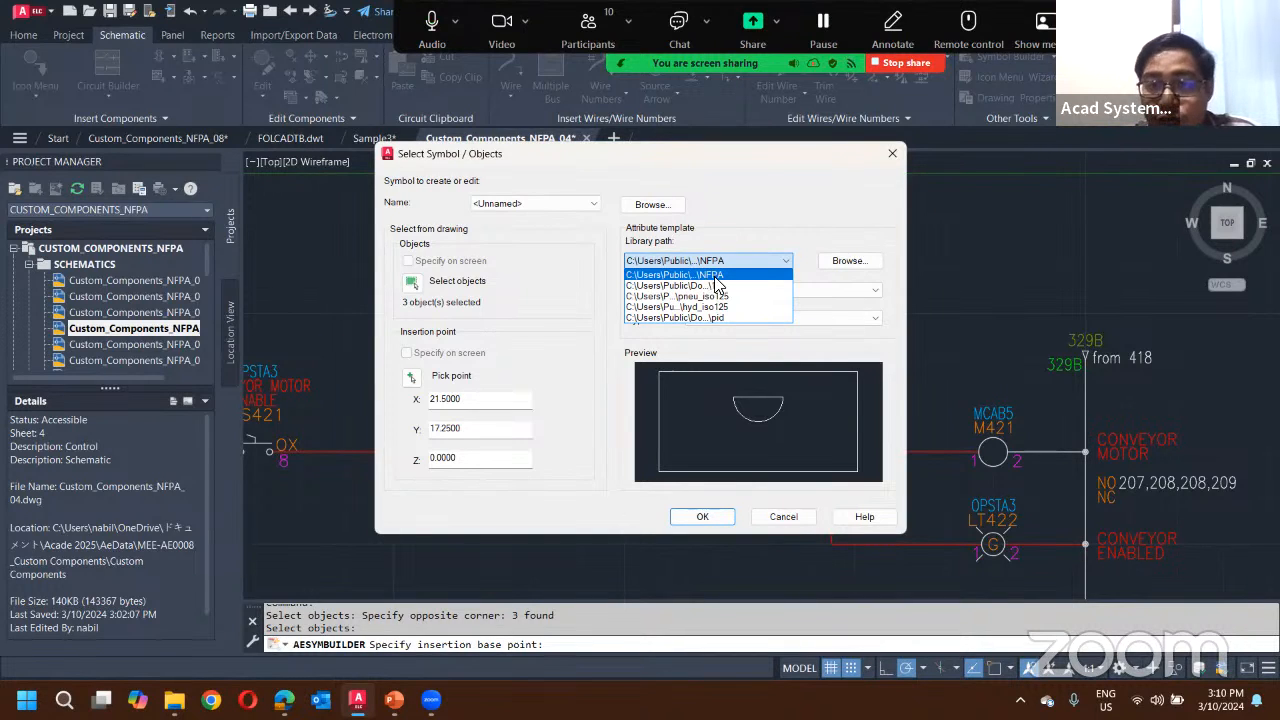
{"action": "left_click", "coordinate": [810, 278]}
{"action": "left_click", "coordinate": [846, 262]}
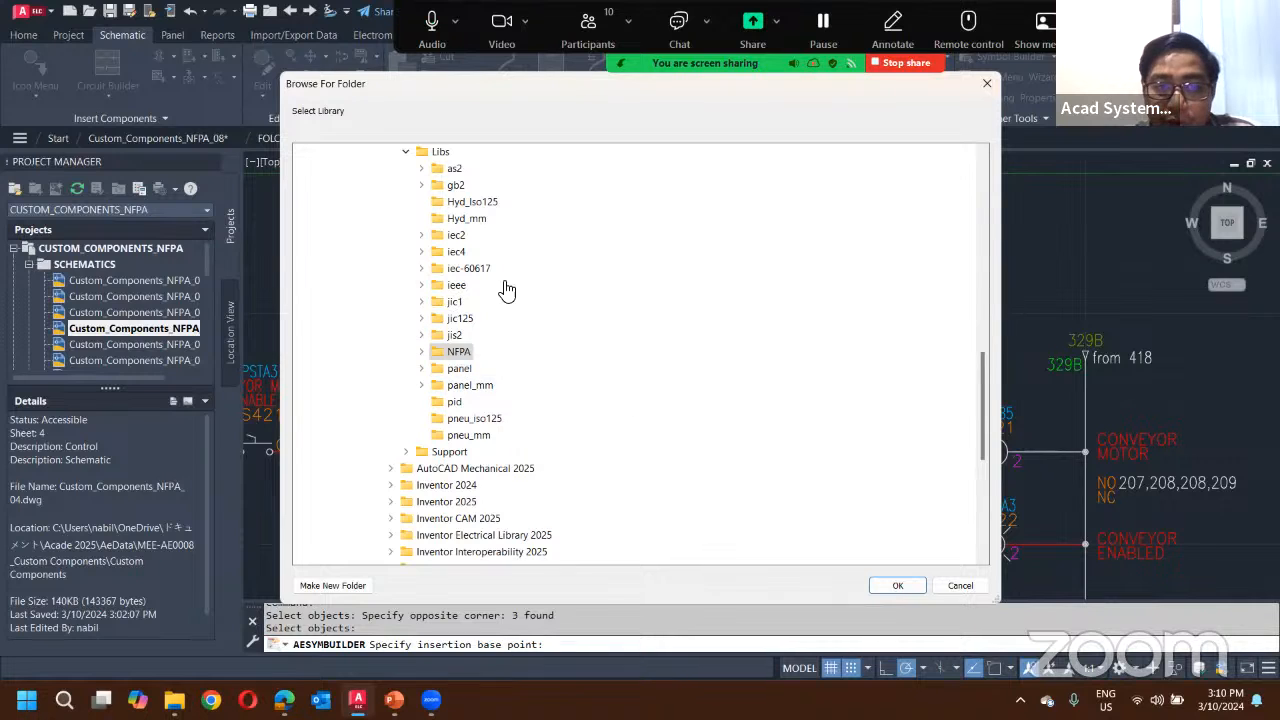
{"action": "left_click", "coordinate": [460, 356]}
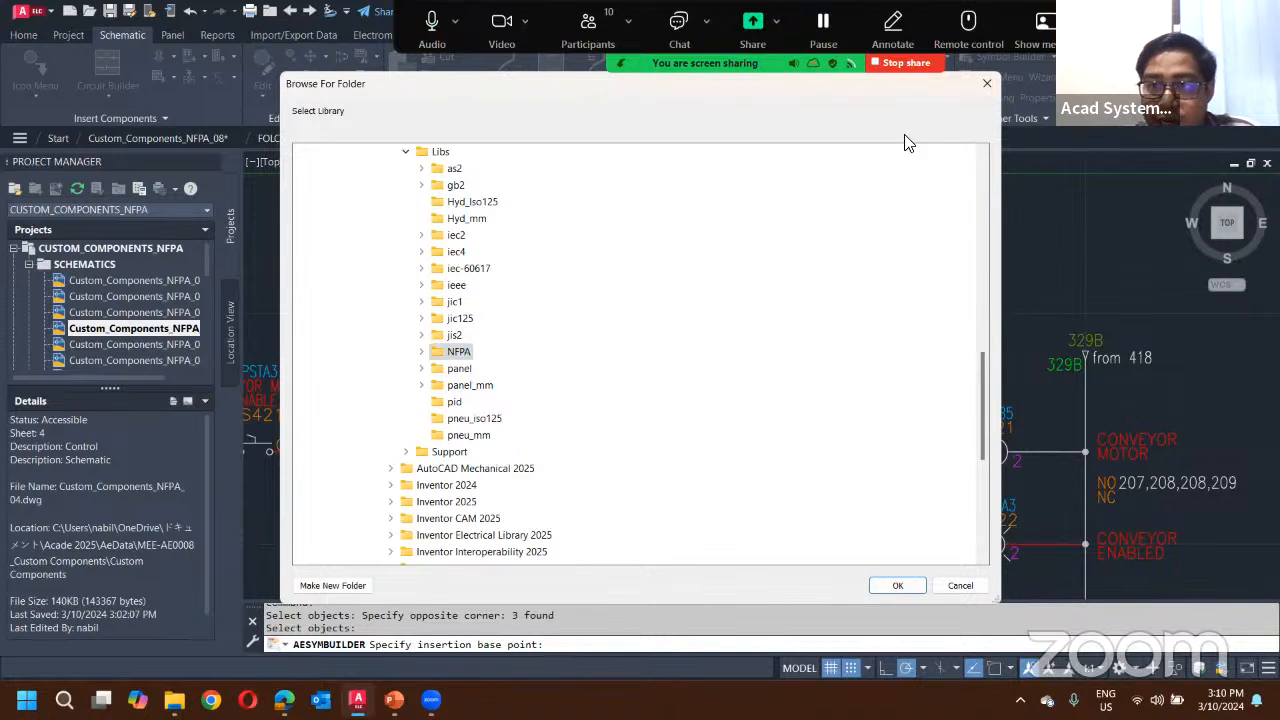
{"action": "left_click", "coordinate": [986, 85]}
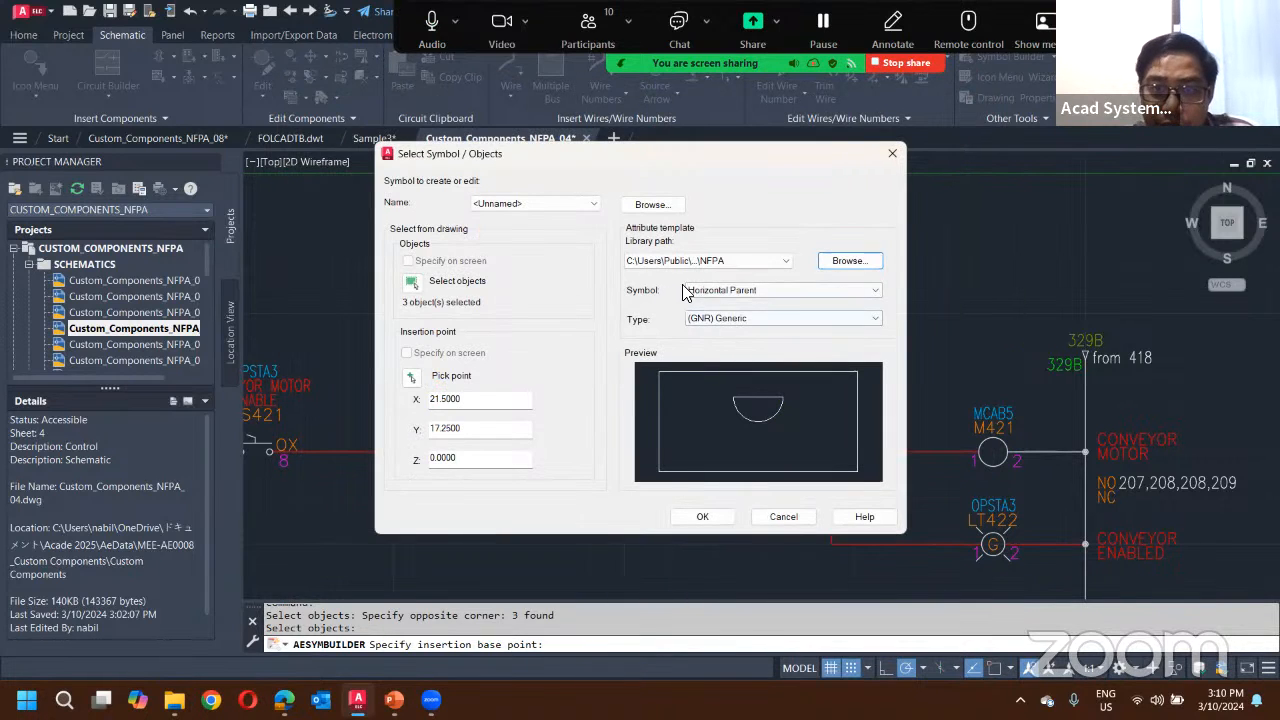
Step: Use Horizontal Parent as the attribute template symbol and (GNR) Generic as its type, and open the symbol for block editing
{"action": "left_click", "coordinate": [719, 293]}
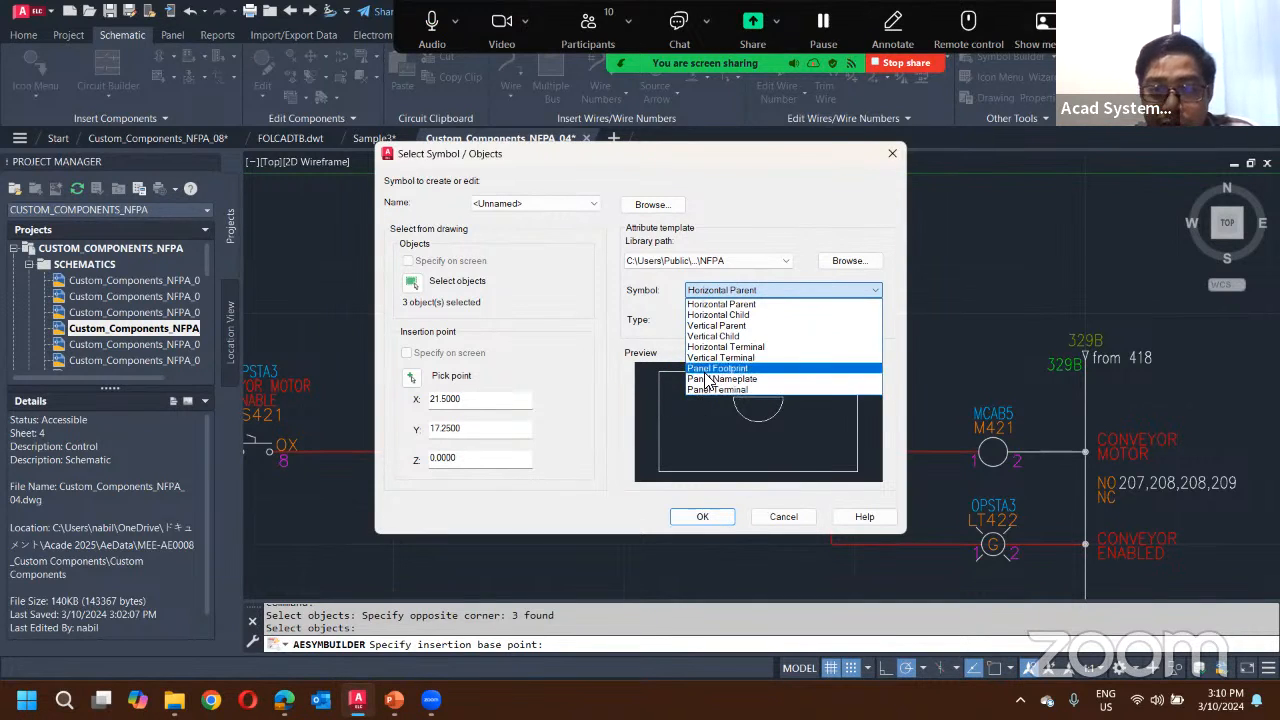
{"action": "left_click", "coordinate": [731, 305]}
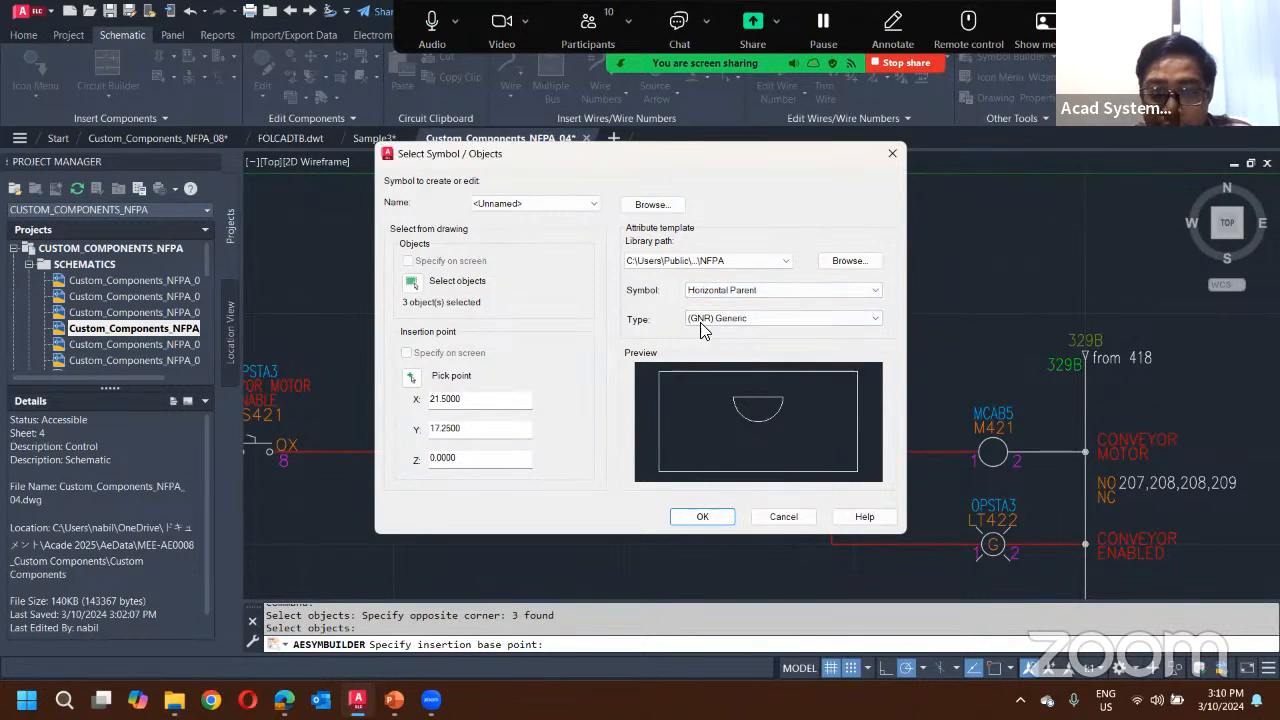
{"action": "left_click", "coordinate": [712, 318]}
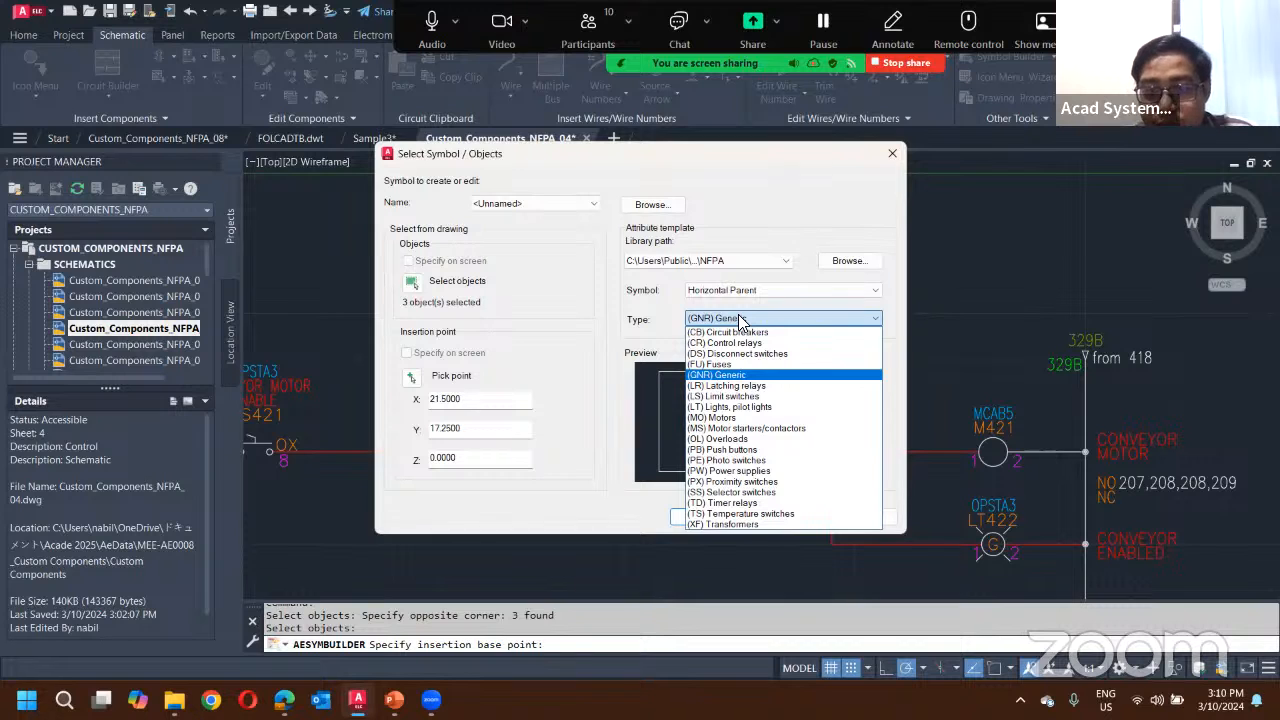
{"action": "left_click", "coordinate": [677, 346]}
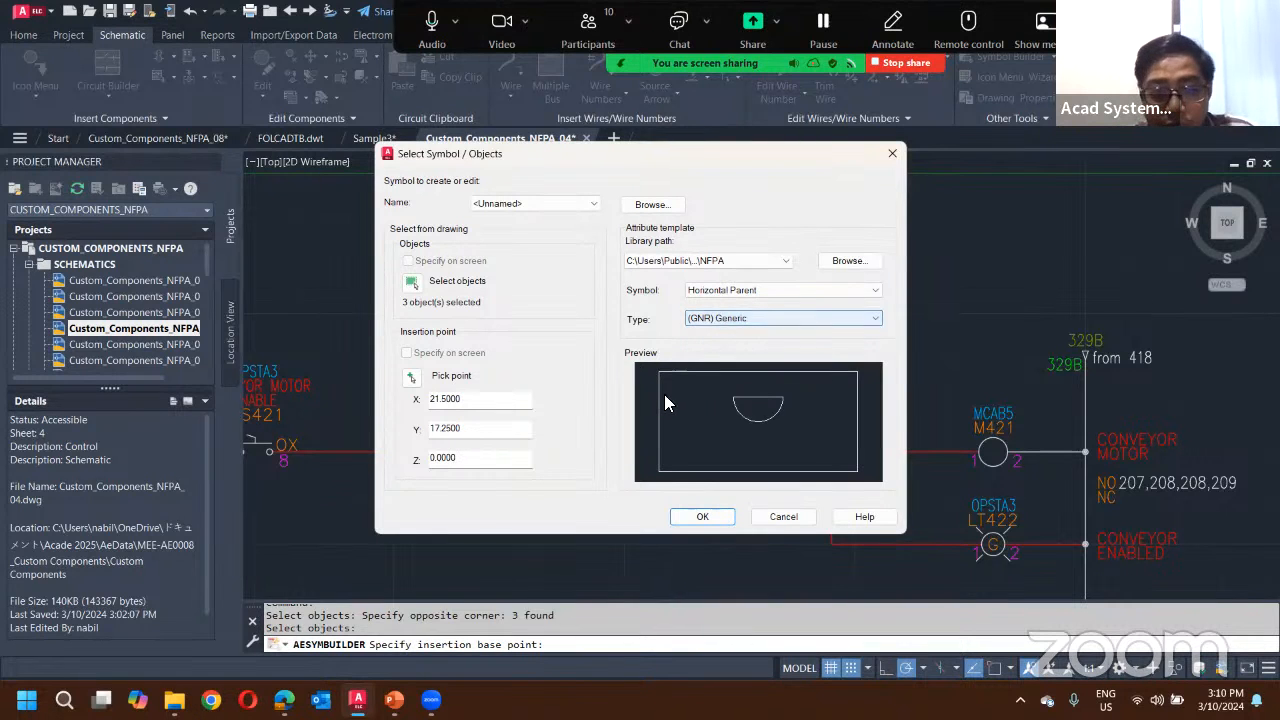
{"action": "left_click", "coordinate": [701, 518]}
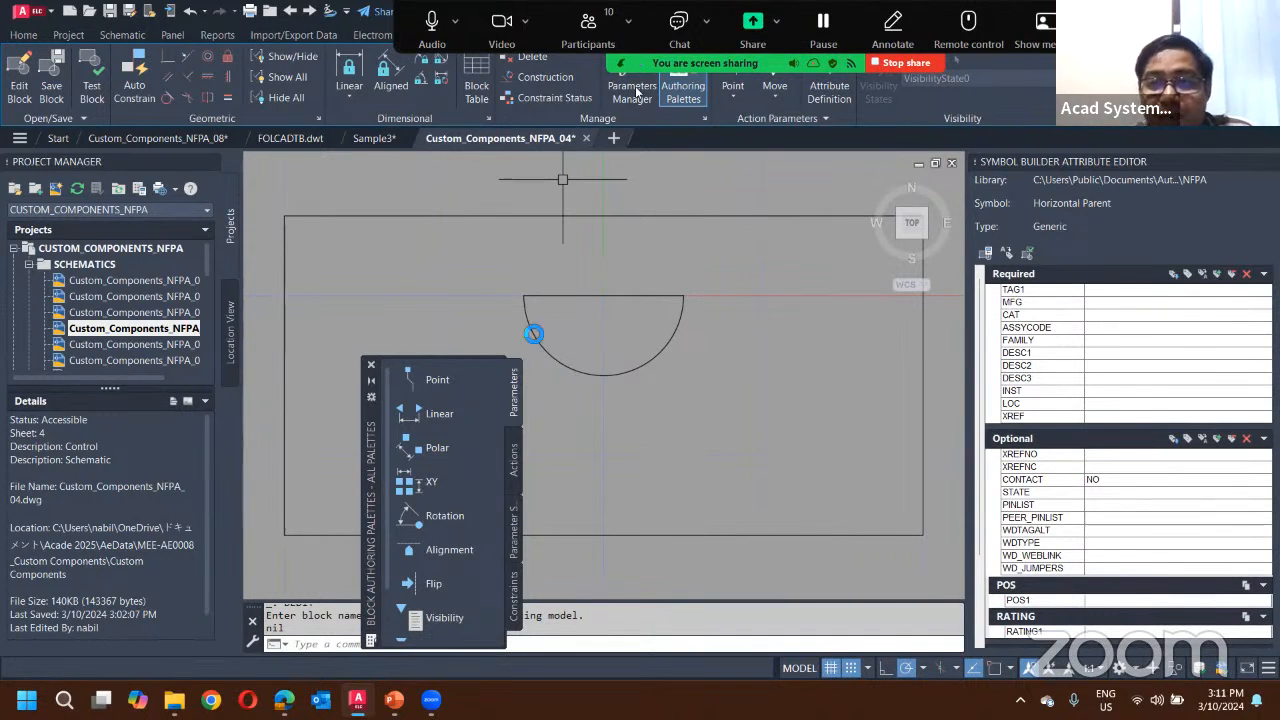
Step: Close the Block Authoring Palettes covering the symbol
{"action": "scroll", "coordinate": [602, 274], "scroll_direction": "down", "scroll_amount": 4}
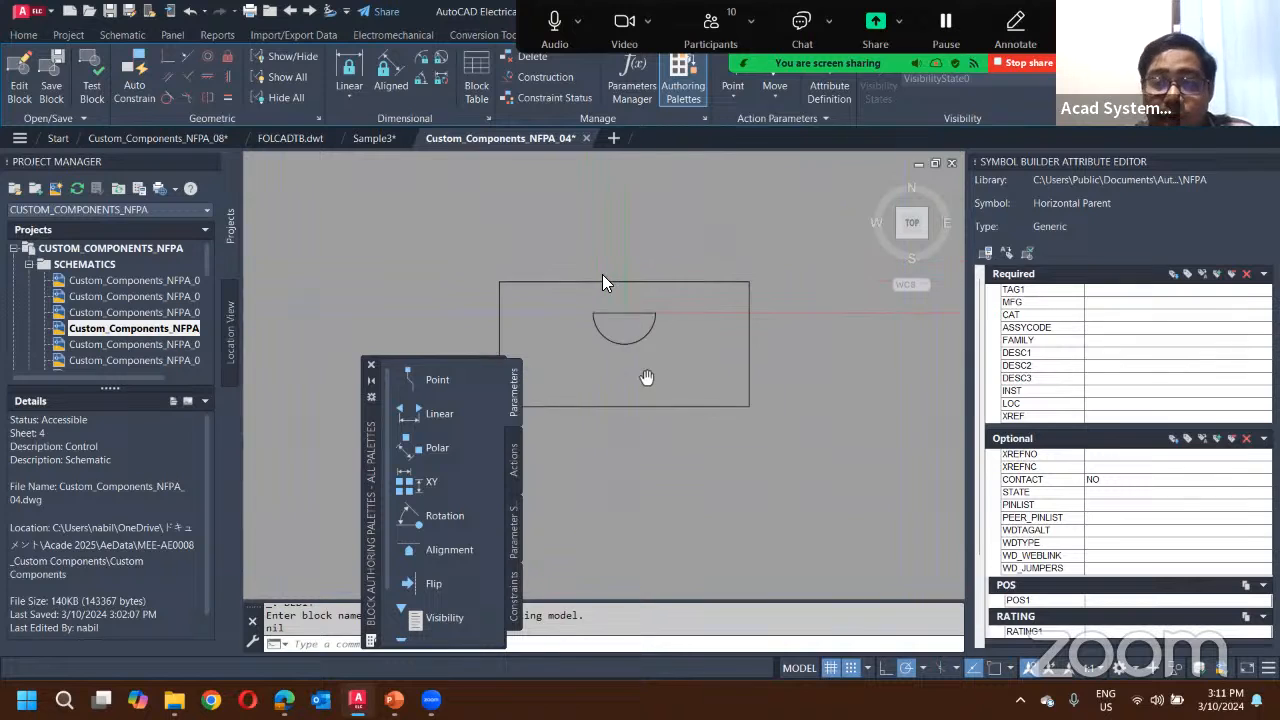
{"action": "scroll", "coordinate": [620, 290], "scroll_direction": "up", "scroll_amount": 3}
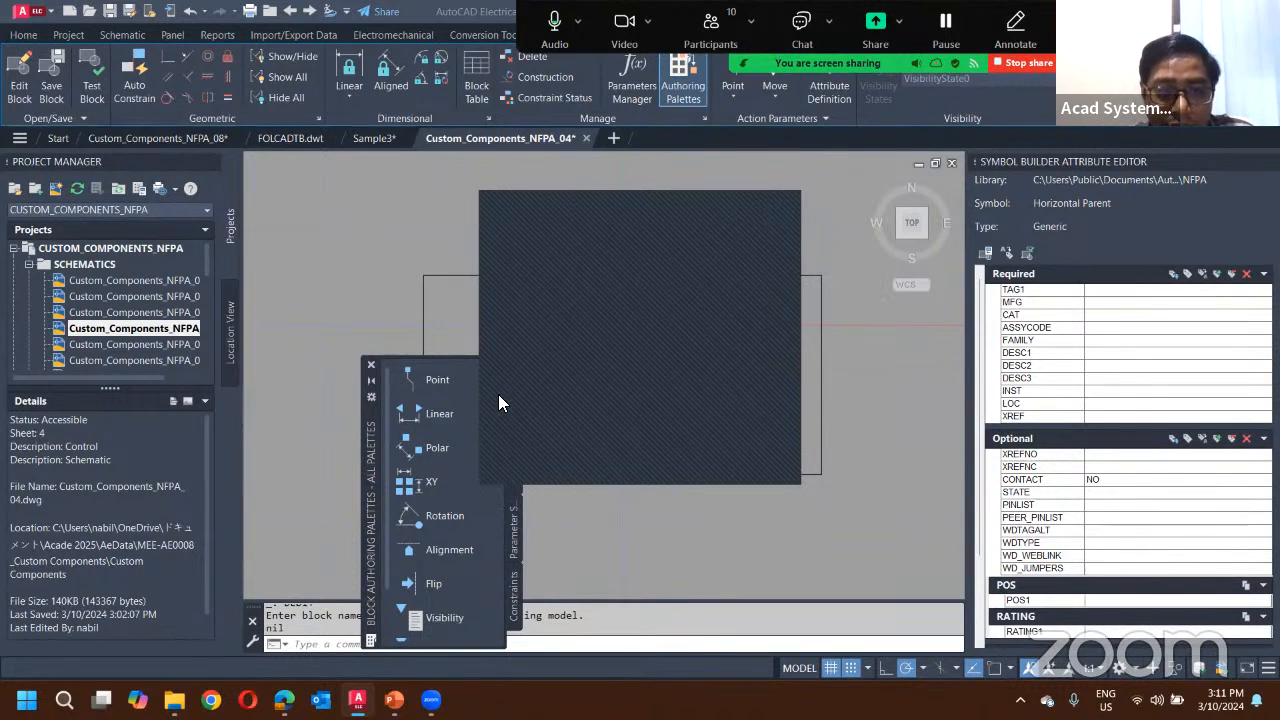
{"action": "left_click", "coordinate": [372, 366]}
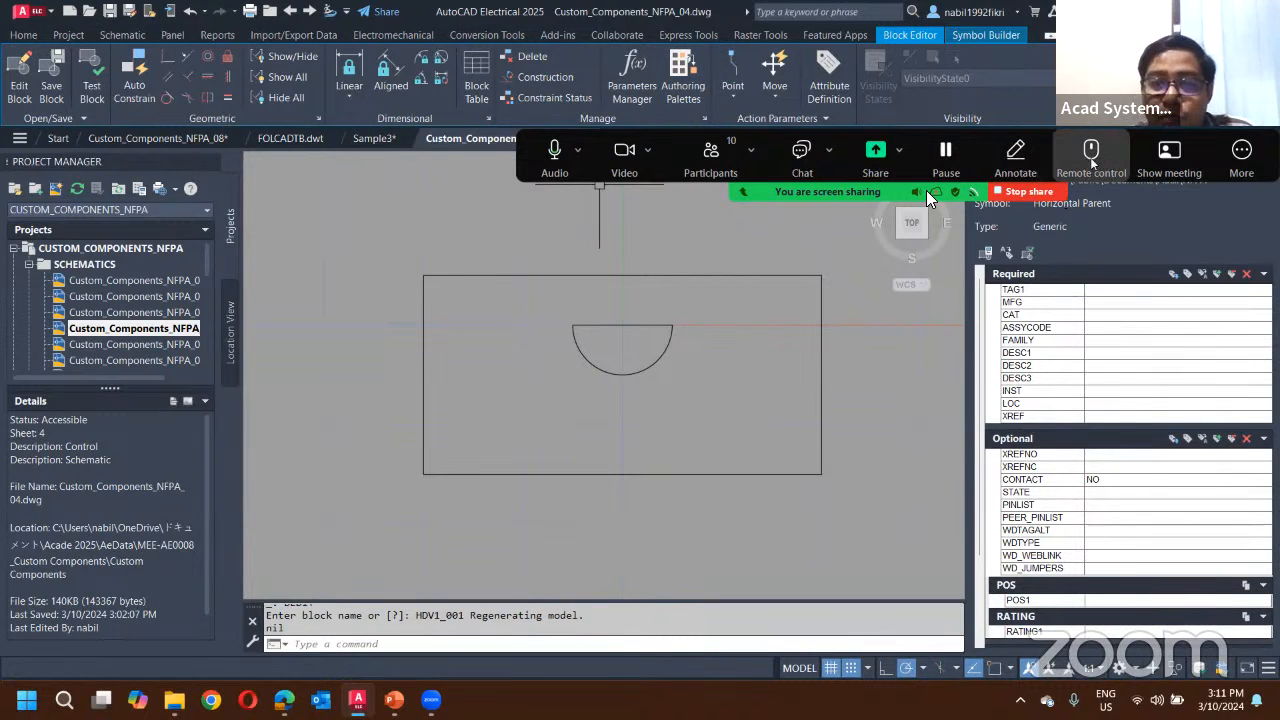
Step: Undock the Symbol Builder Attribute Editor, toggle its visibility off and on, and dock it again beside the drawing area
{"action": "left_click_drag", "start_coordinate": [1034, 156], "coordinate": [692, 262]}
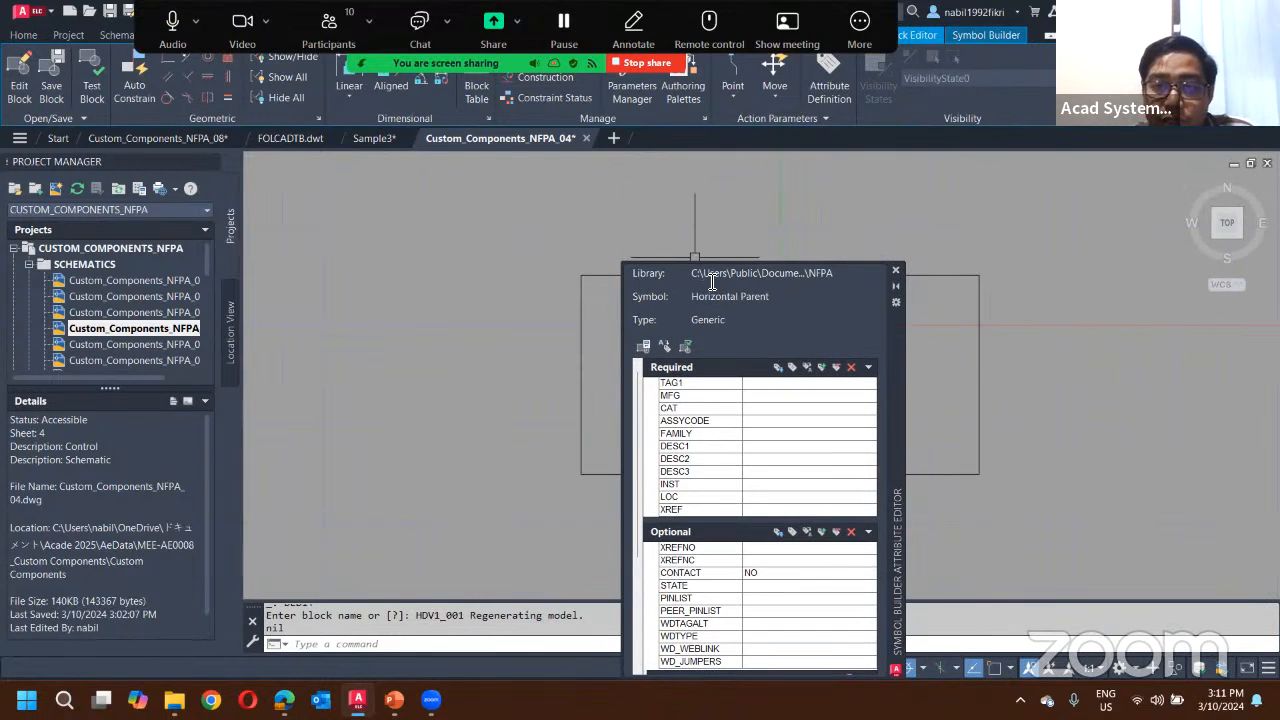
{"action": "left_click_drag", "start_coordinate": [902, 338], "coordinate": [876, 256]}
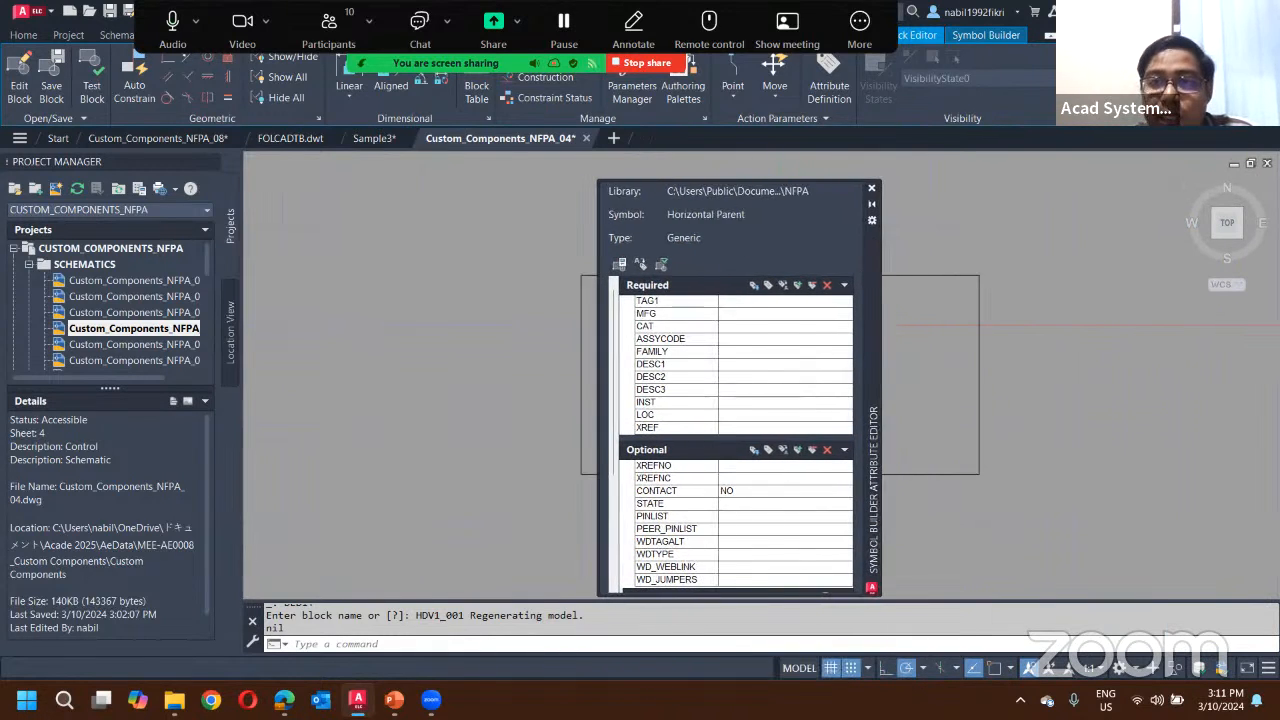
{"action": "left_click", "coordinate": [985, 36]}
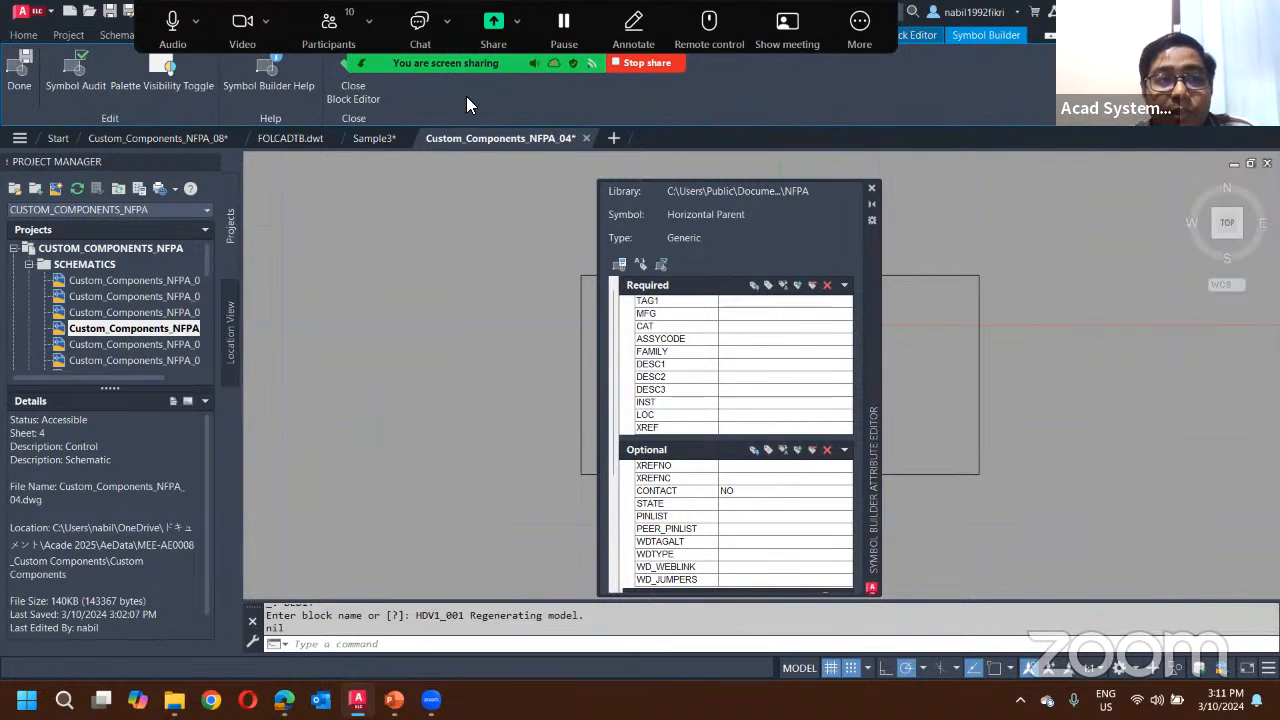
{"action": "left_click", "coordinate": [146, 78]}
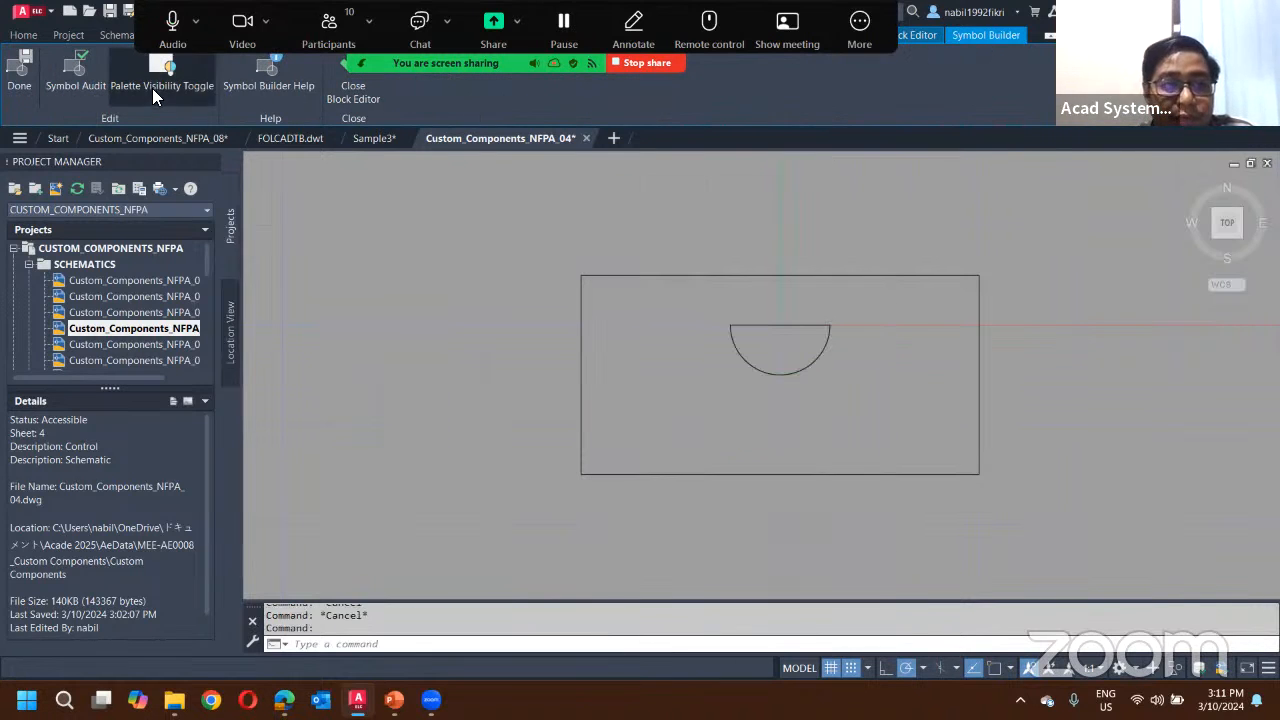
{"action": "left_click", "coordinate": [152, 88]}
{"action": "mouse_move", "coordinate": [877, 312]}
{"action": "left_mouse_down"}
{"action": "mouse_move", "coordinate": [1130, 360]}
{"action": "mouse_move", "coordinate": [1248, 297]}
{"action": "mouse_move", "coordinate": [1192, 332]}
{"action": "mouse_move", "coordinate": [1268, 310]}
{"action": "left_mouse_up"}
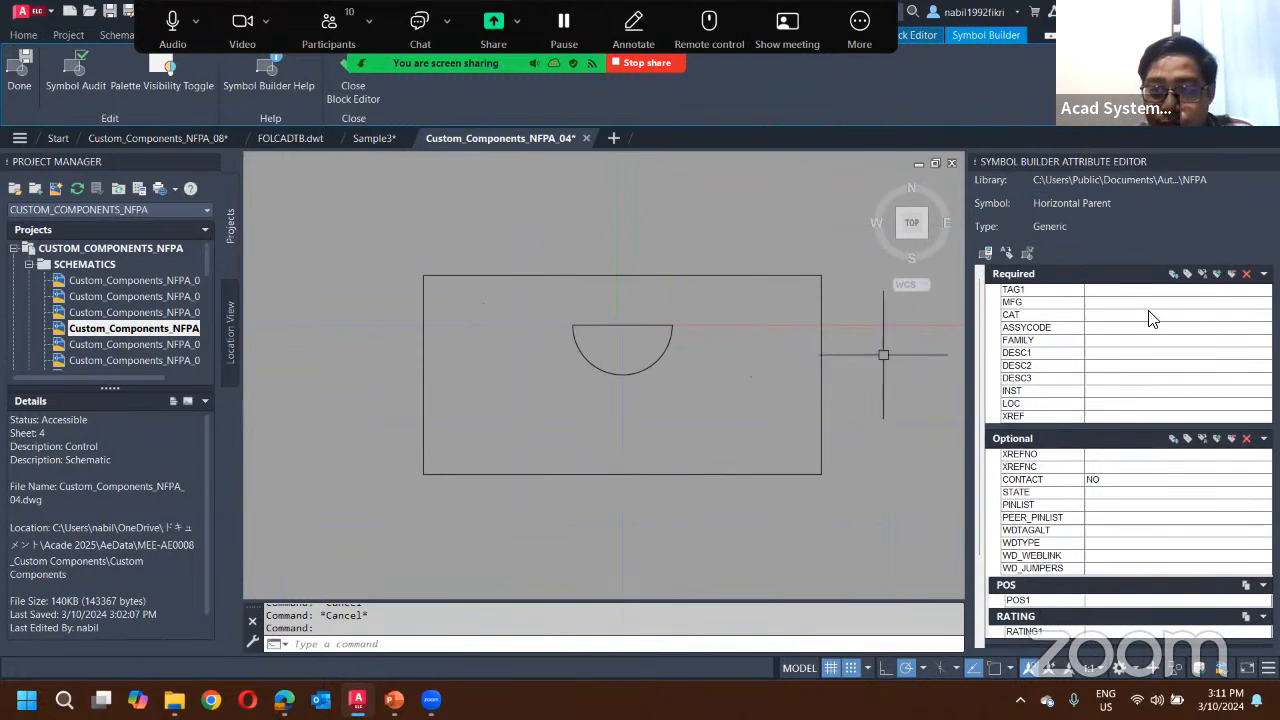
Step: Set the TAG1 attribute's value to PS and its text height to 0.09 in its attribute properties
{"action": "scroll", "coordinate": [703, 344], "scroll_direction": "up", "scroll_amount": 2}
{"action": "middle_click_drag", "start_coordinate": [703, 344], "coordinate": [710, 395]}
{"action": "scroll", "coordinate": [710, 395], "scroll_direction": "down", "scroll_amount": 2}
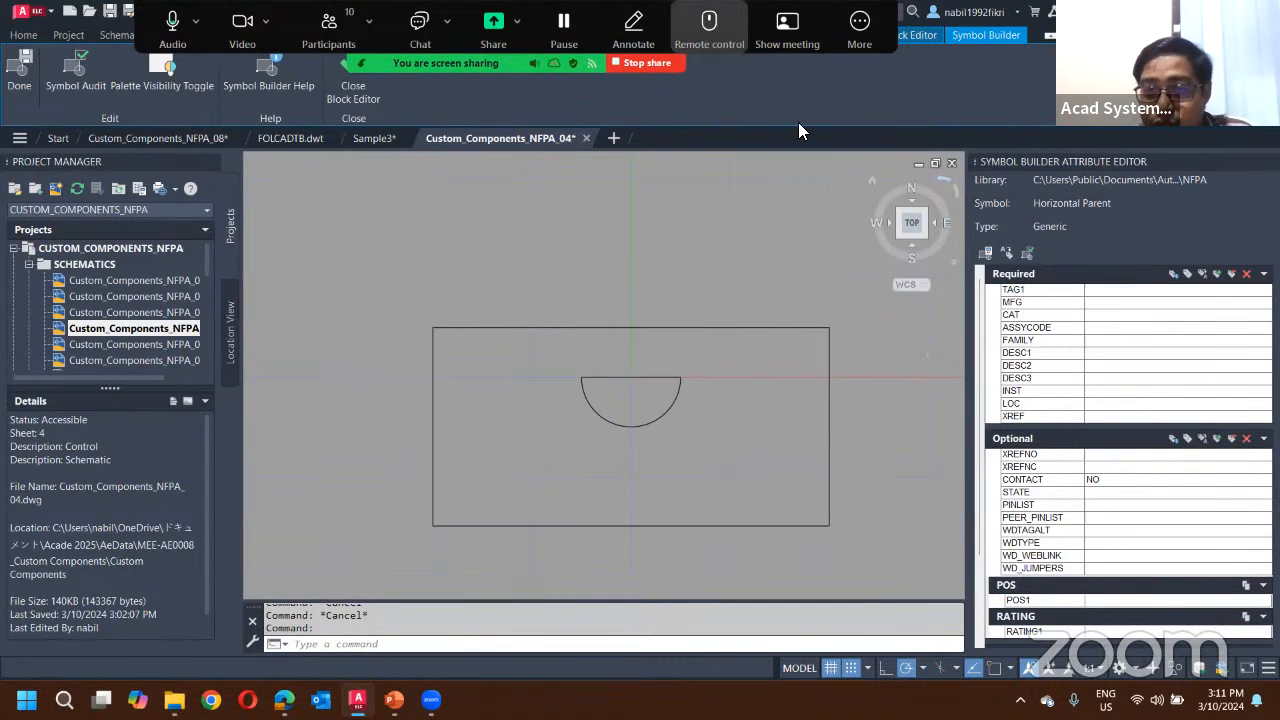
{"action": "left_click", "coordinate": [1093, 294]}
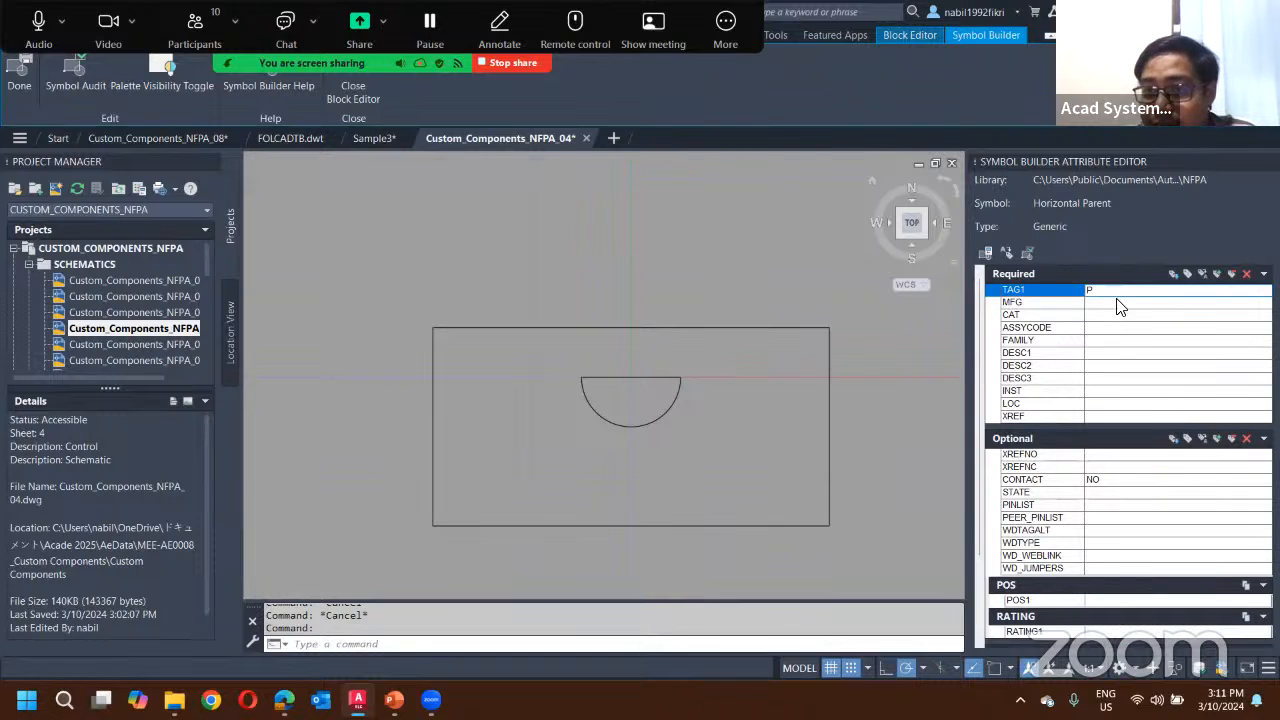
{"action": "left_click", "coordinate": [1188, 276]}
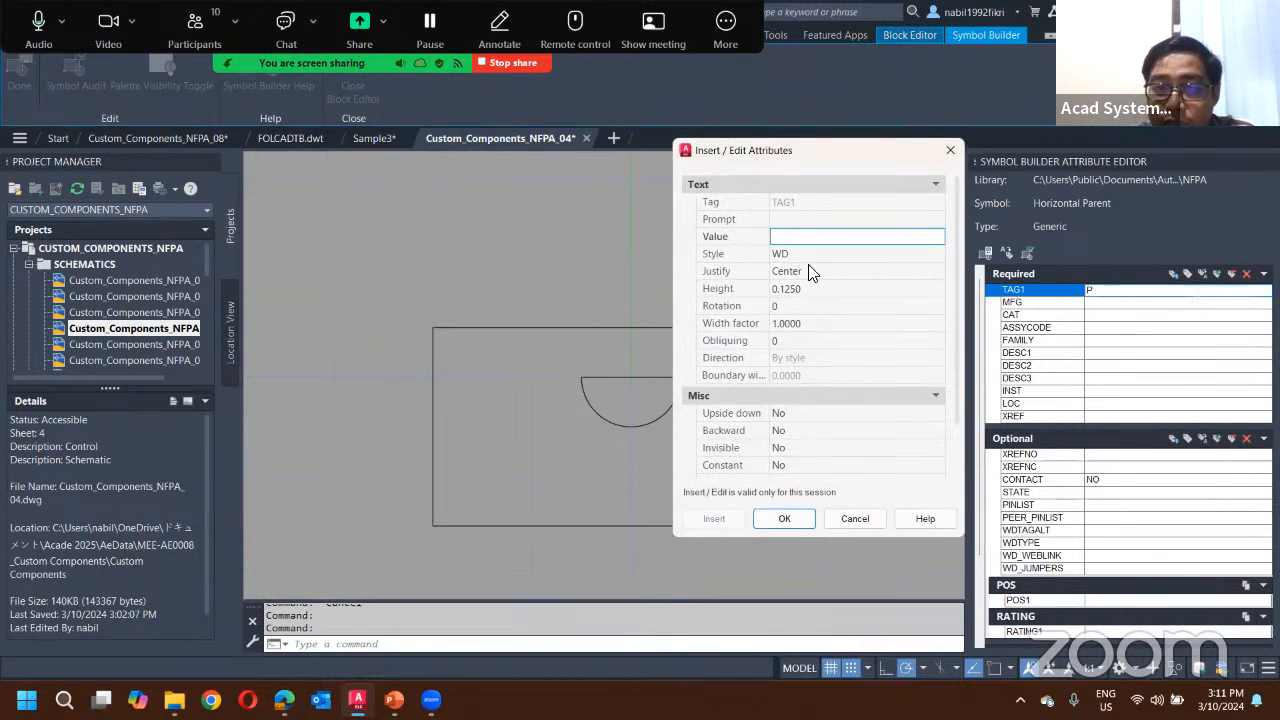
{"action": "left_click", "coordinate": [792, 234]}
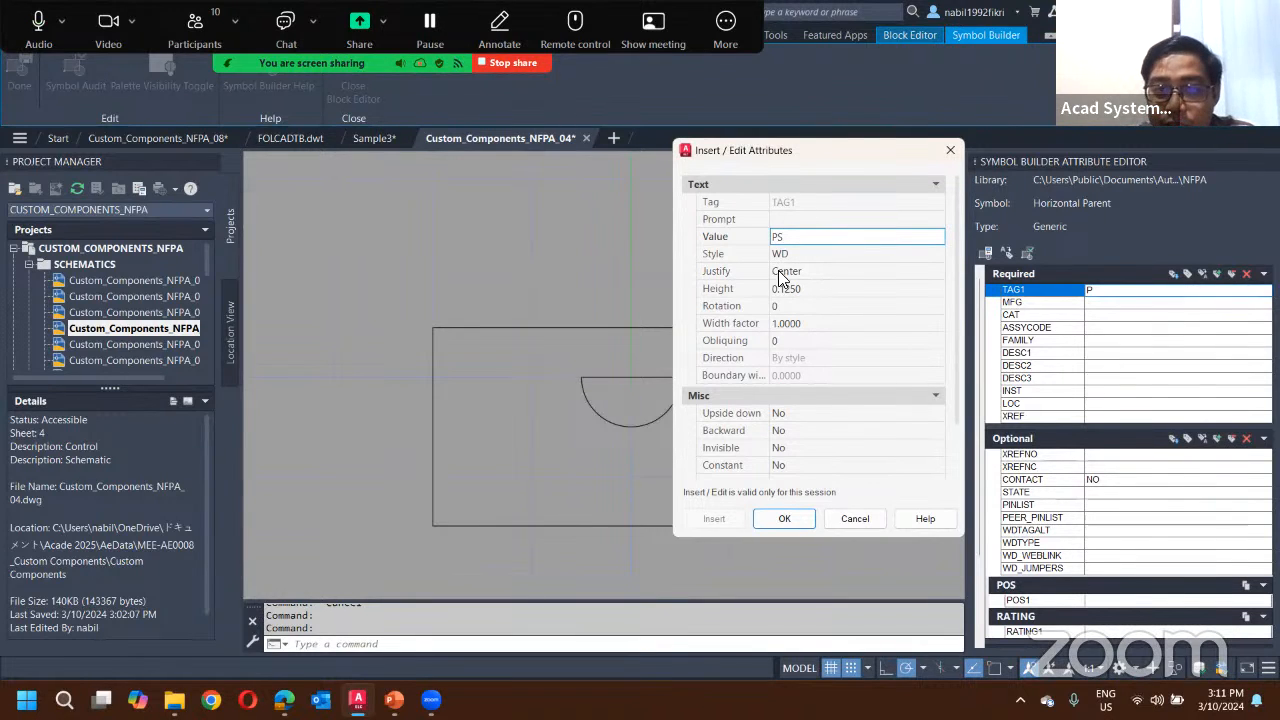
{"action": "left_click", "coordinate": [810, 289]}
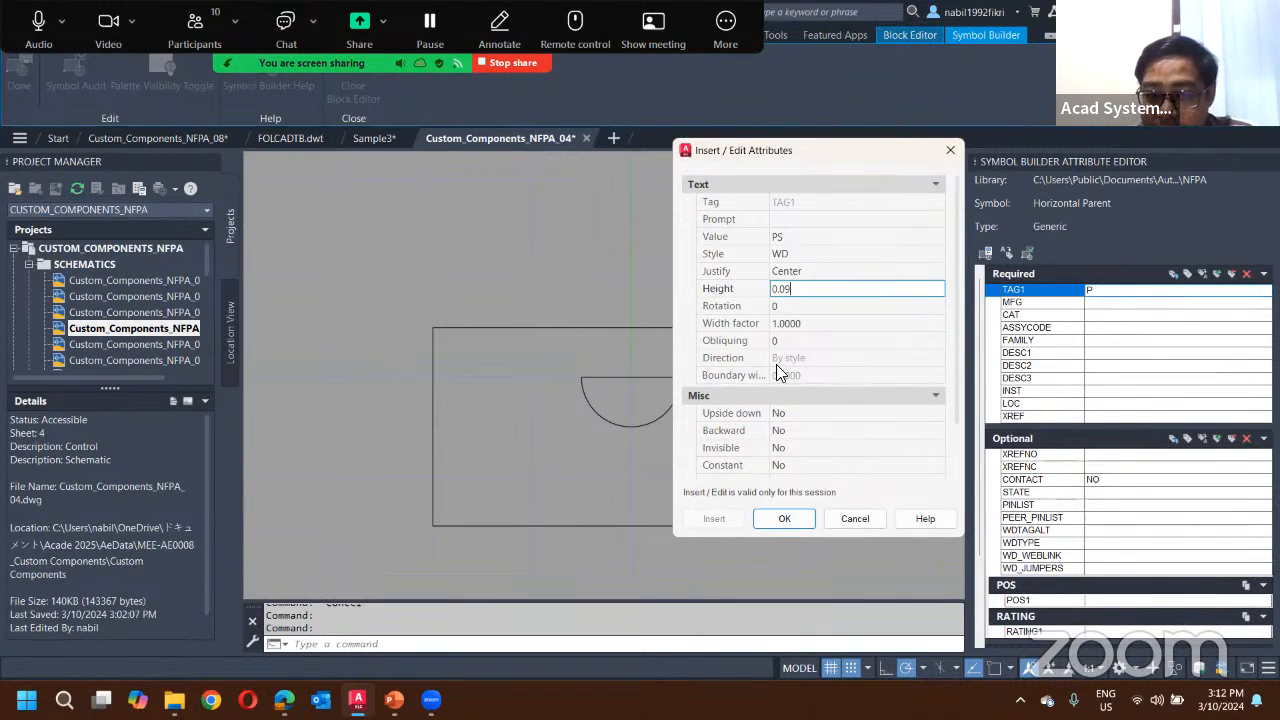
{"action": "left_click", "coordinate": [787, 519]}
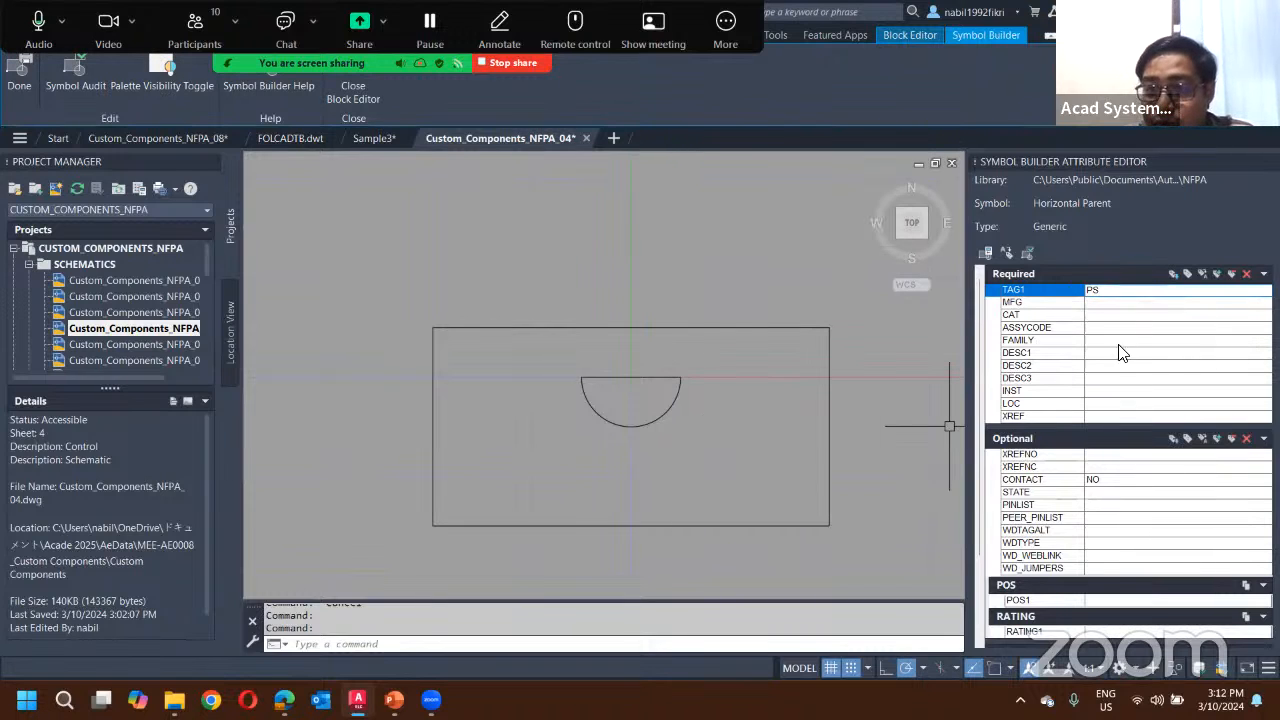
Step: Insert the TAG1 attribute centred on the rectangle's top edge and the INST attribute directly above it
{"action": "left_click", "coordinate": [1174, 277]}
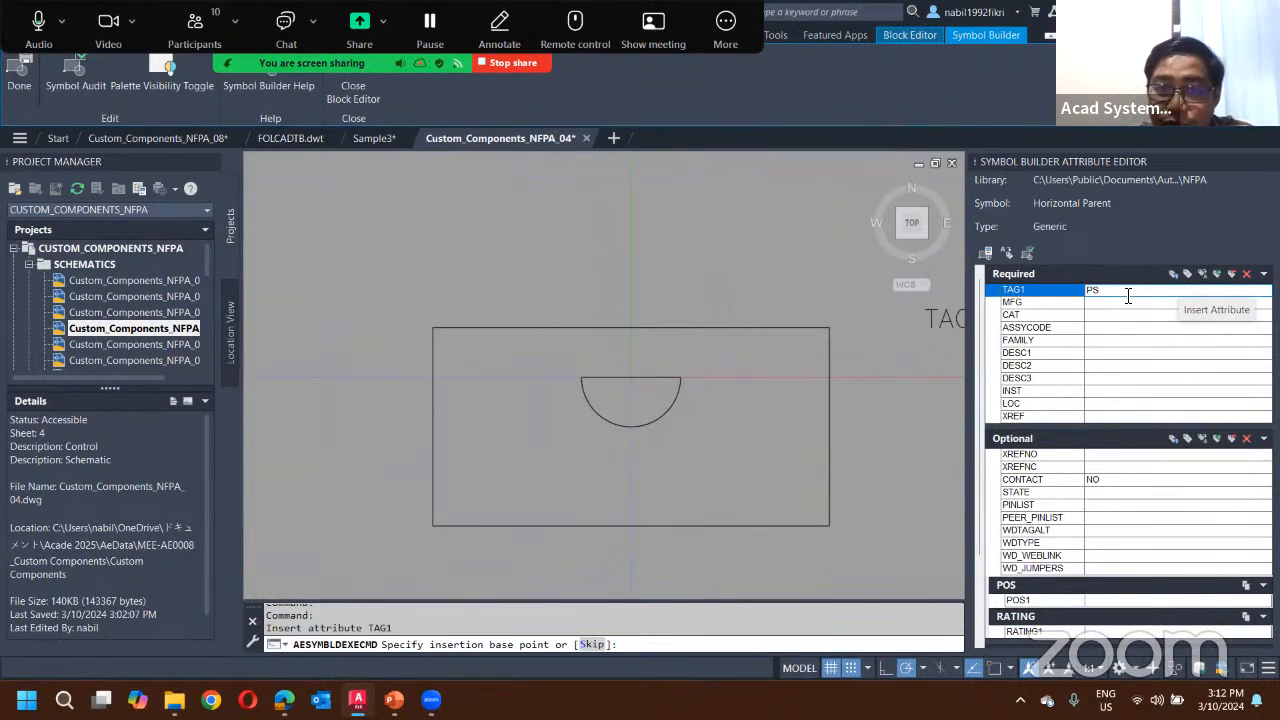
{"action": "left_click", "coordinate": [631, 327]}
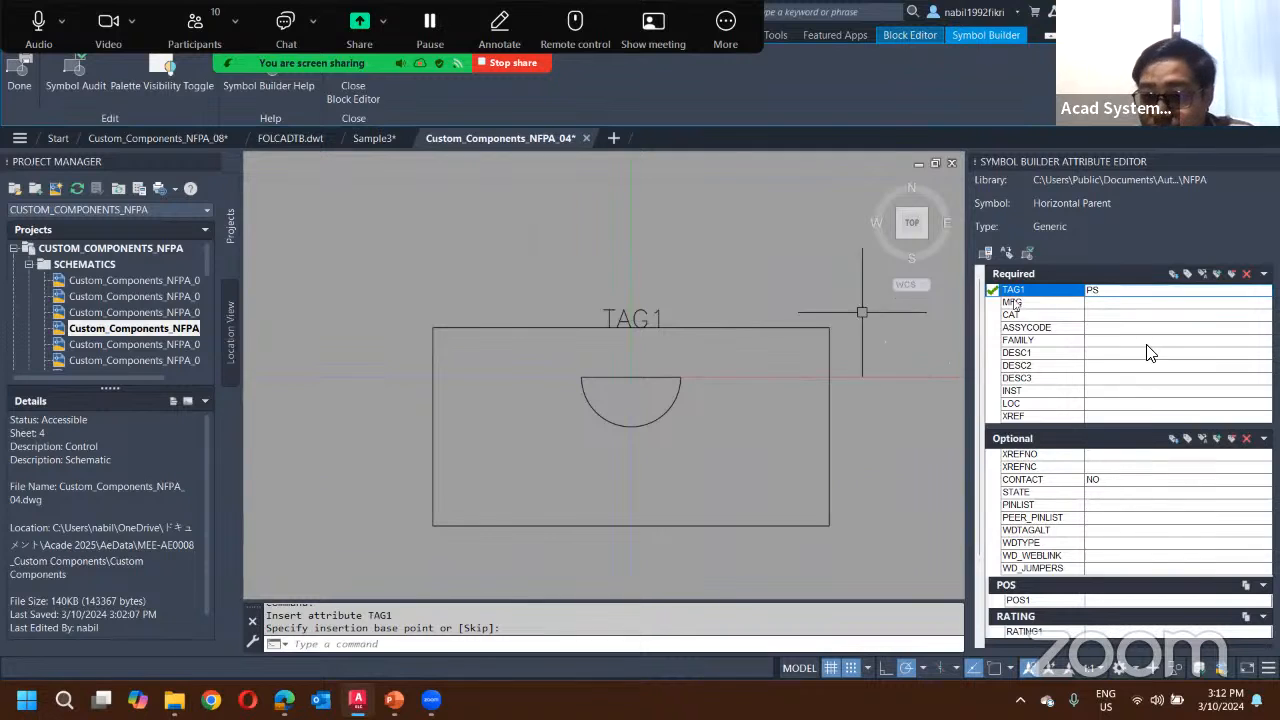
{"action": "left_click", "coordinate": [1062, 391]}
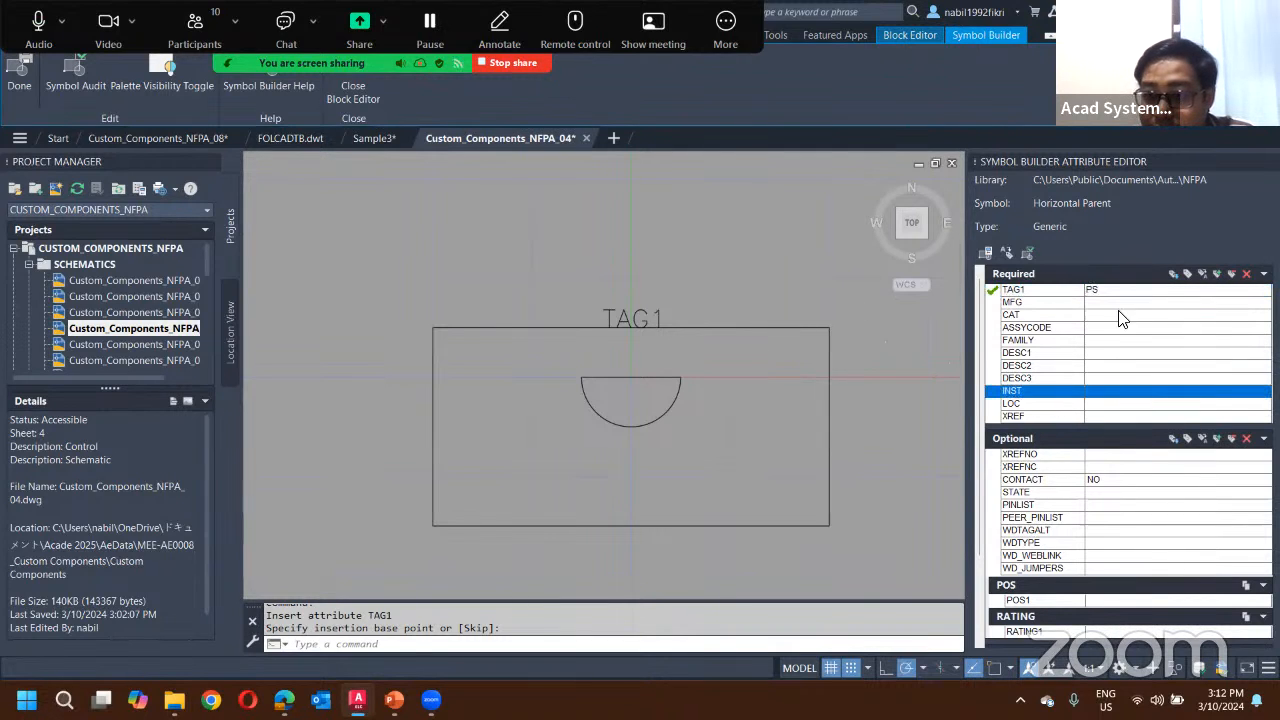
{"action": "left_click", "coordinate": [1174, 274]}
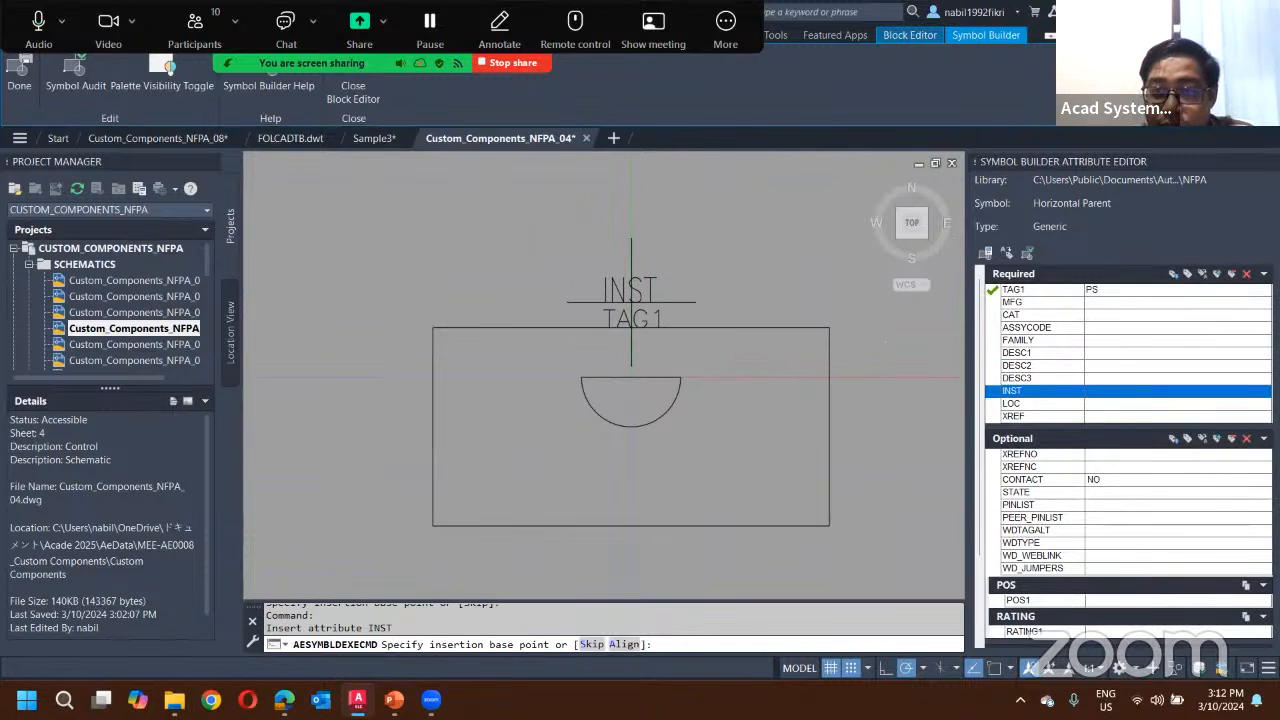
{"action": "left_click", "coordinate": [631, 301]}
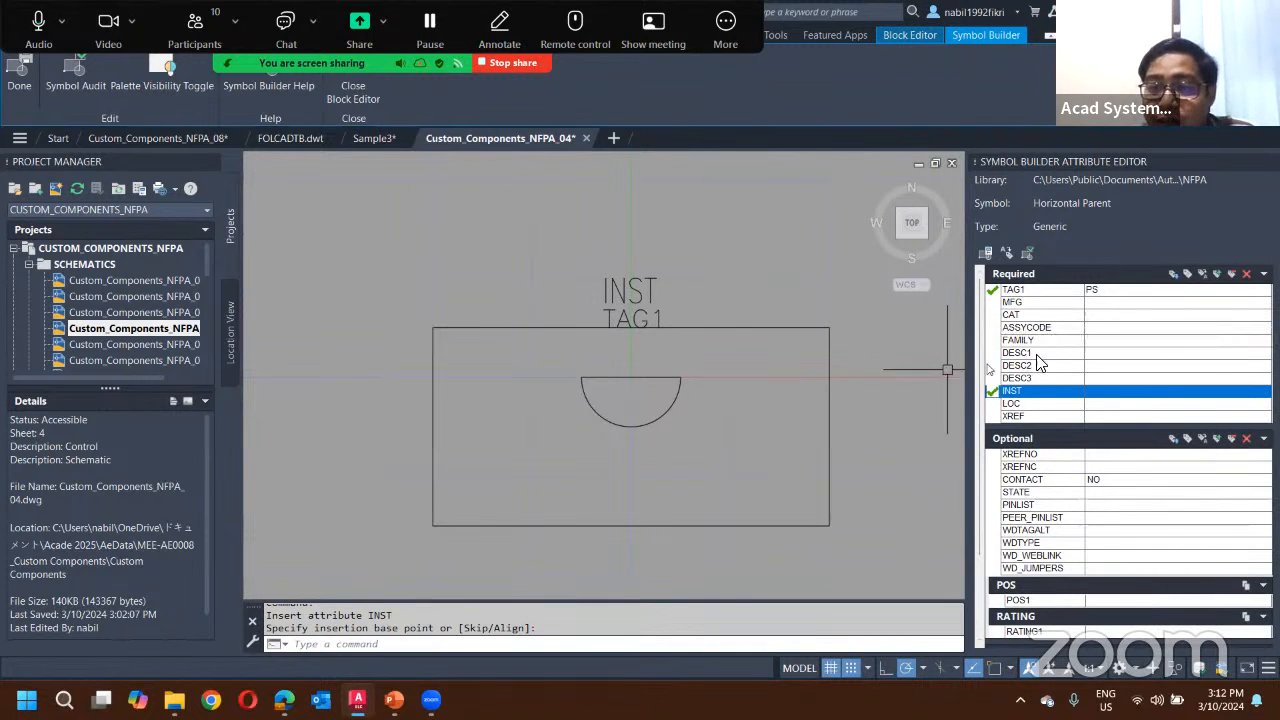
Step: Insert the DESC1, DESC2 and DESC3 attributes together as a stack just outside the rectangle's right edge
{"action": "left_click", "coordinate": [1060, 354]}
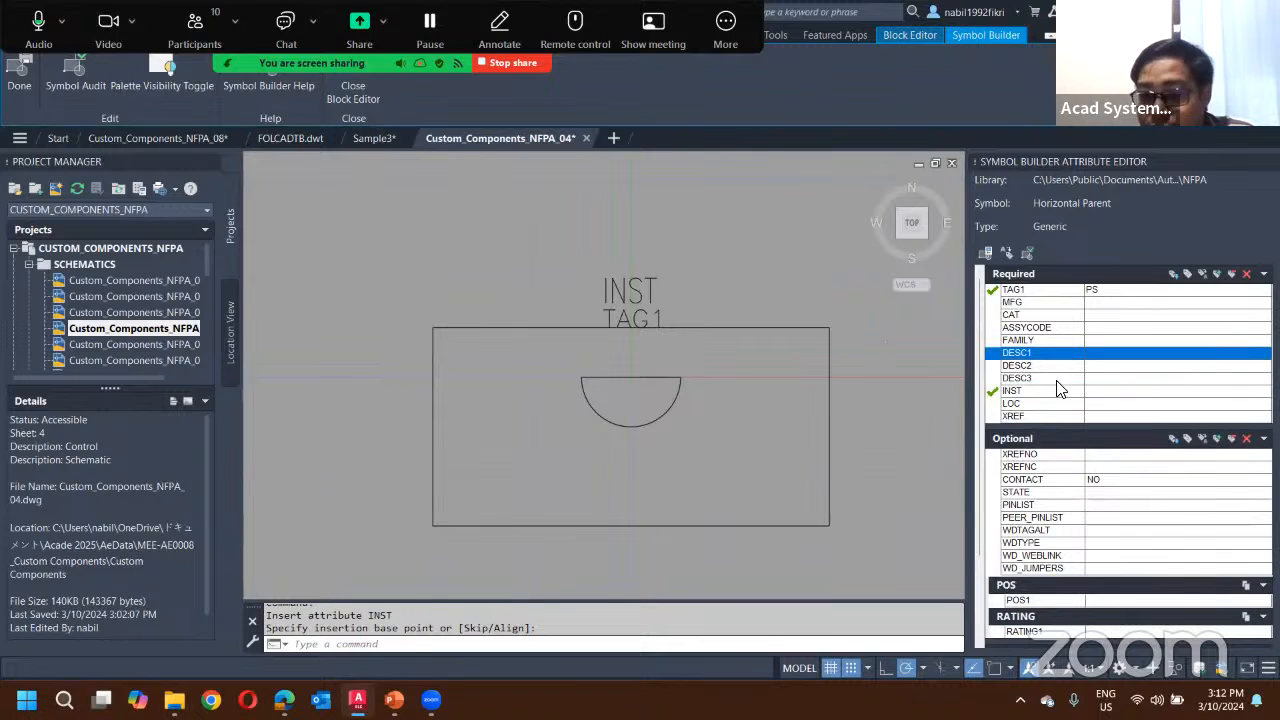
{"action": "left_click", "coordinate": [1057, 380], "text": "shift"}
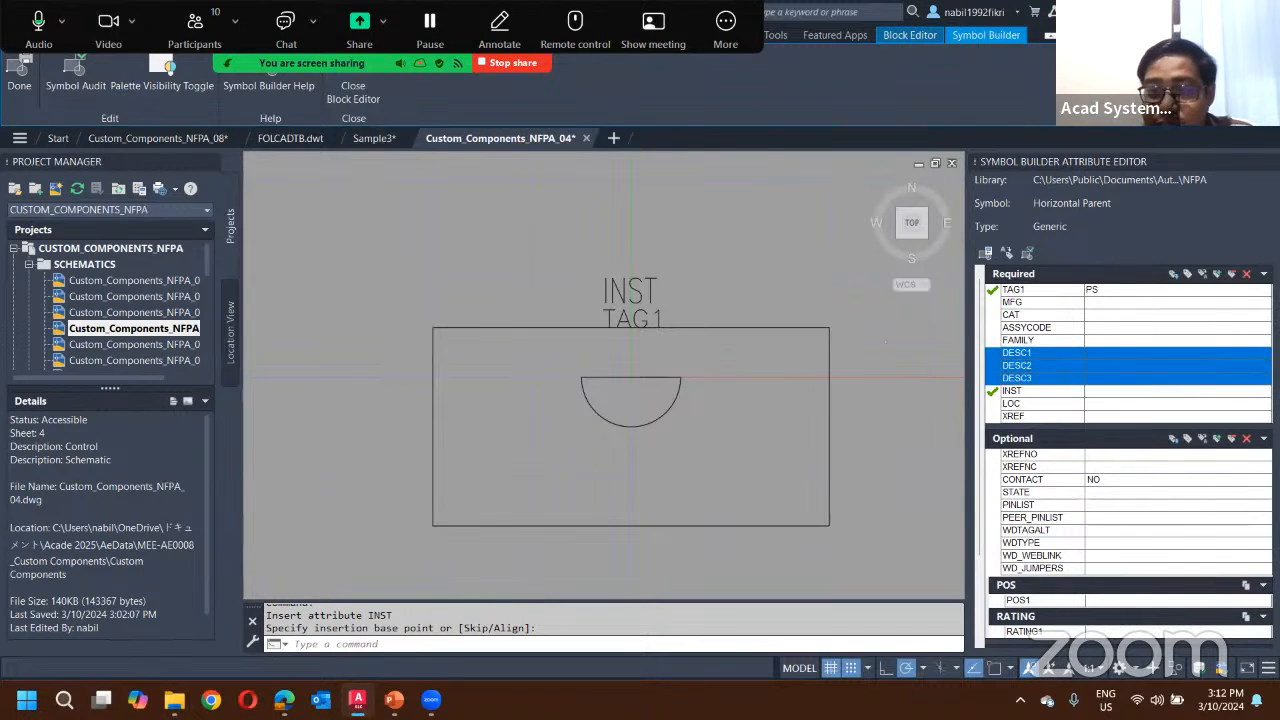
{"action": "left_click", "coordinate": [1174, 276]}
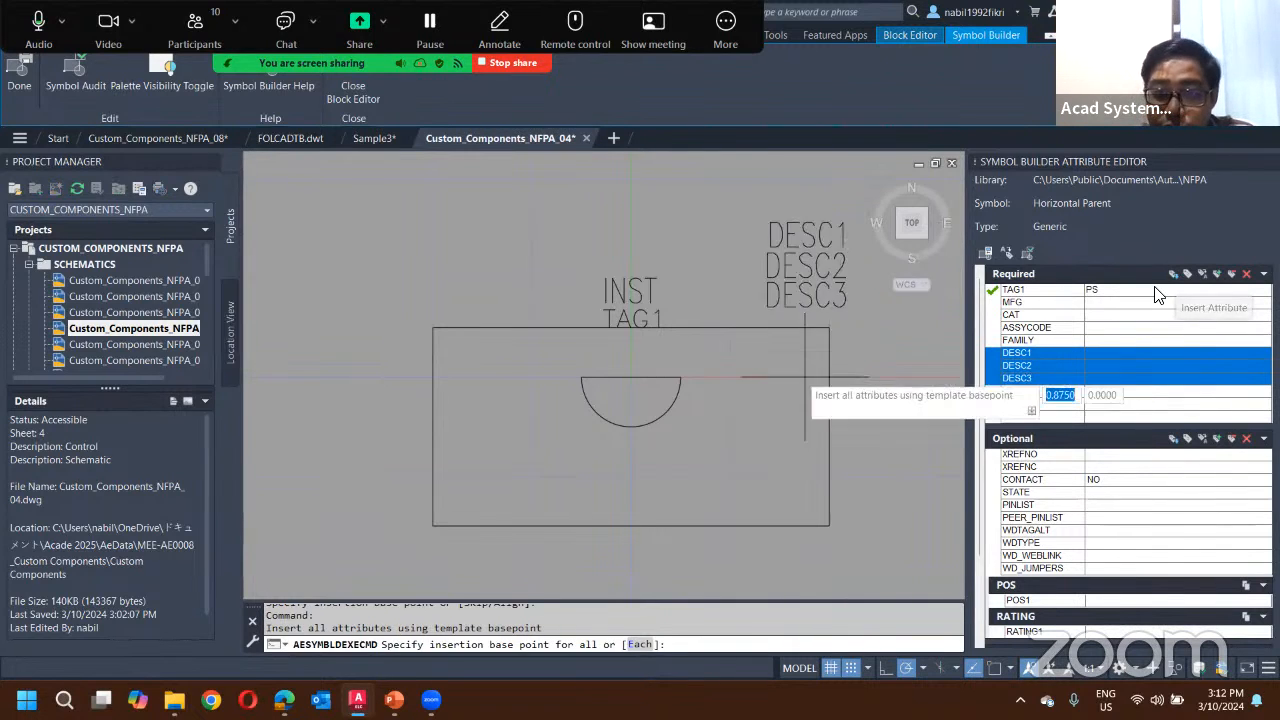
{"action": "middle_click_drag", "start_coordinate": [858, 428], "coordinate": [660, 405]}
{"action": "left_click", "coordinate": [681, 478]}
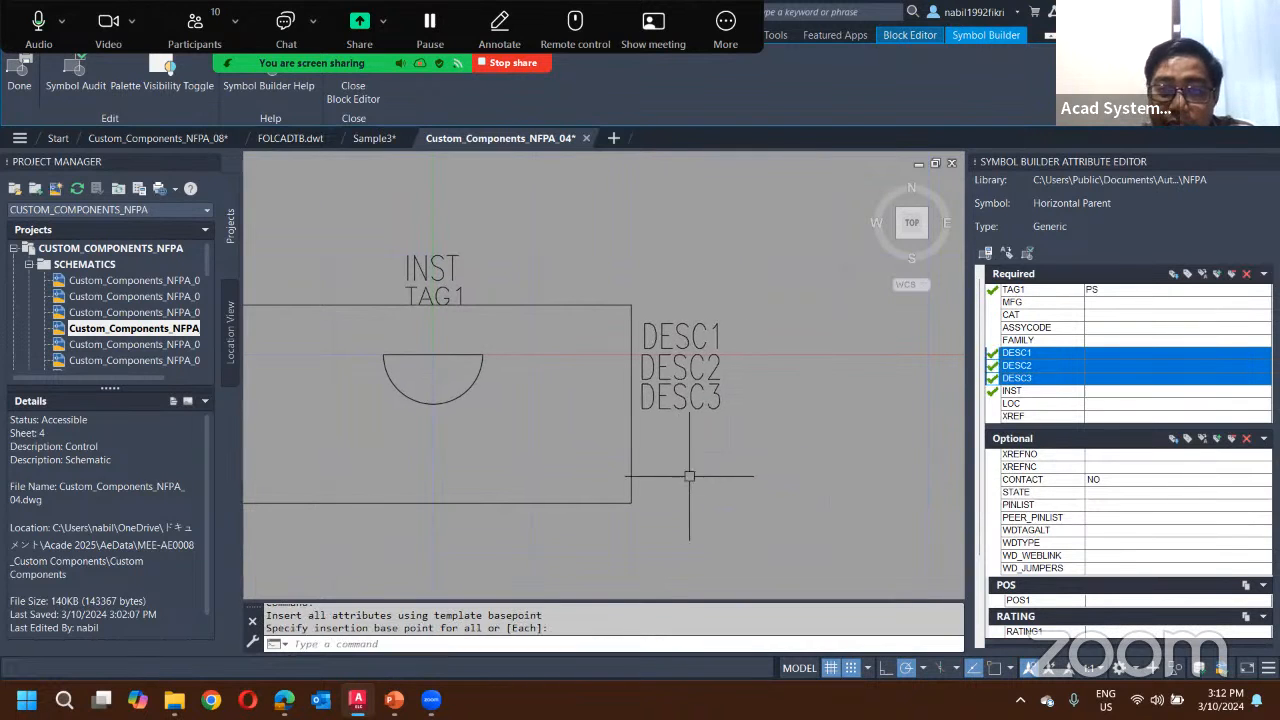
Step: Insert the MFG, CAT, ASSYCODE and FAMILY attributes together inside the rectangle, just below the half circle
{"action": "middle_click_drag", "start_coordinate": [521, 393], "coordinate": [684, 407]}
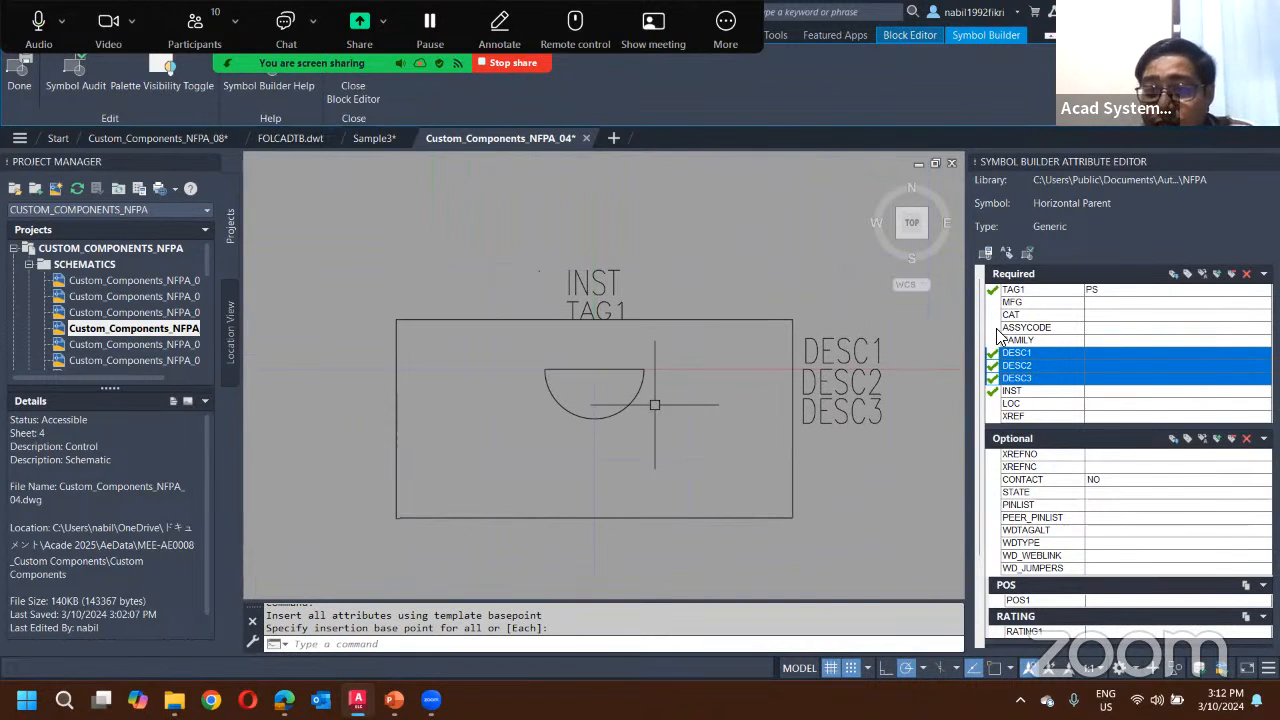
{"action": "left_click", "coordinate": [1097, 316]}
{"action": "key", "text": "Up"}
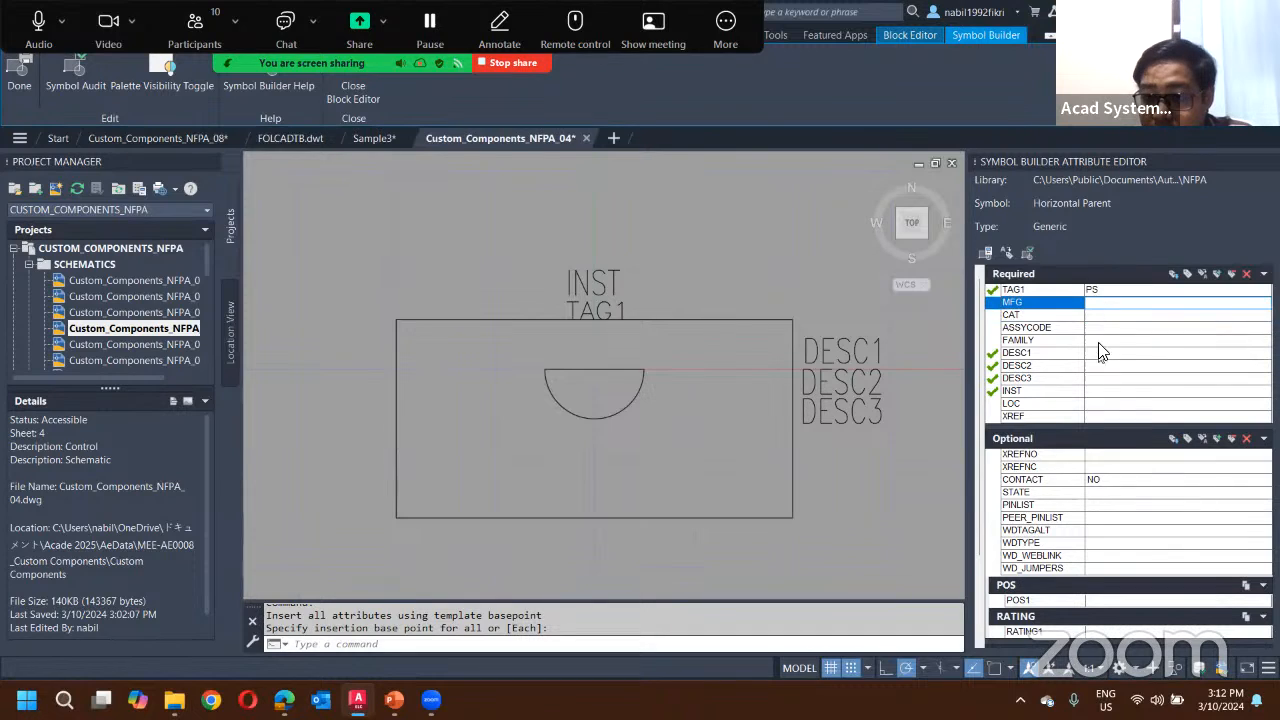
{"action": "left_click", "coordinate": [1100, 332], "text": "shift"}
{"action": "key", "text": "shift+Down"}
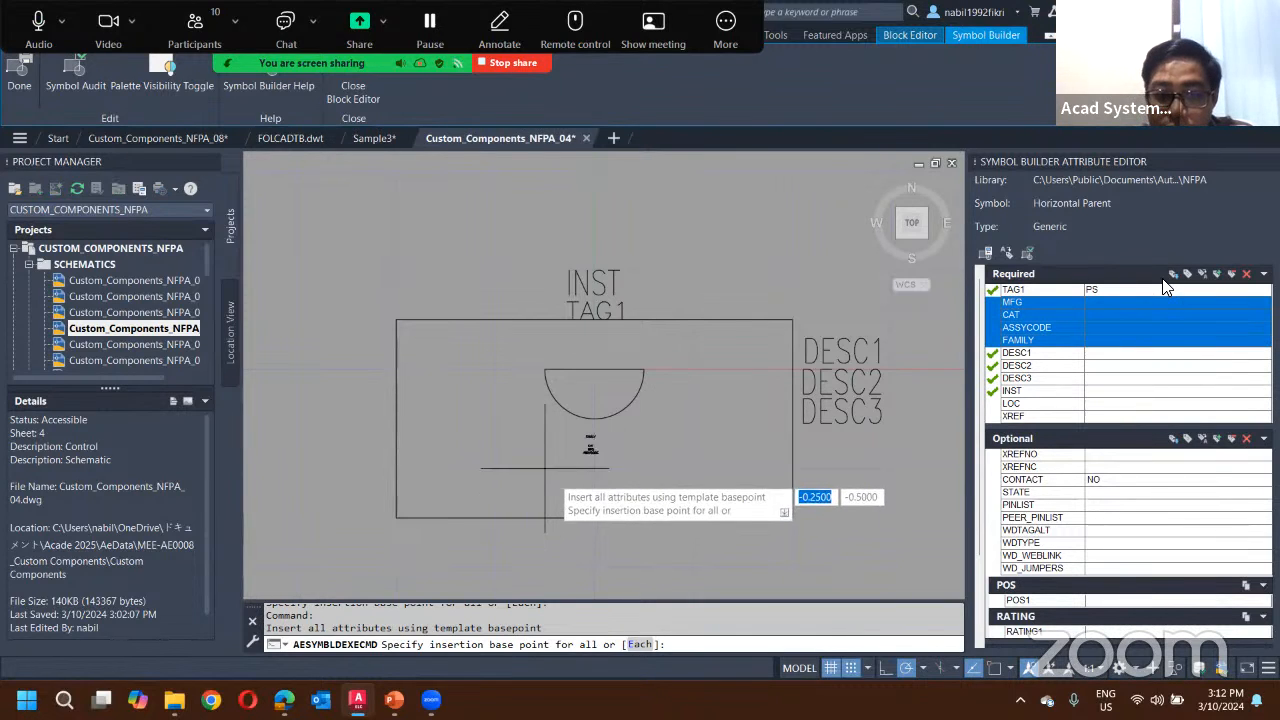
{"action": "left_click", "coordinate": [589, 447]}
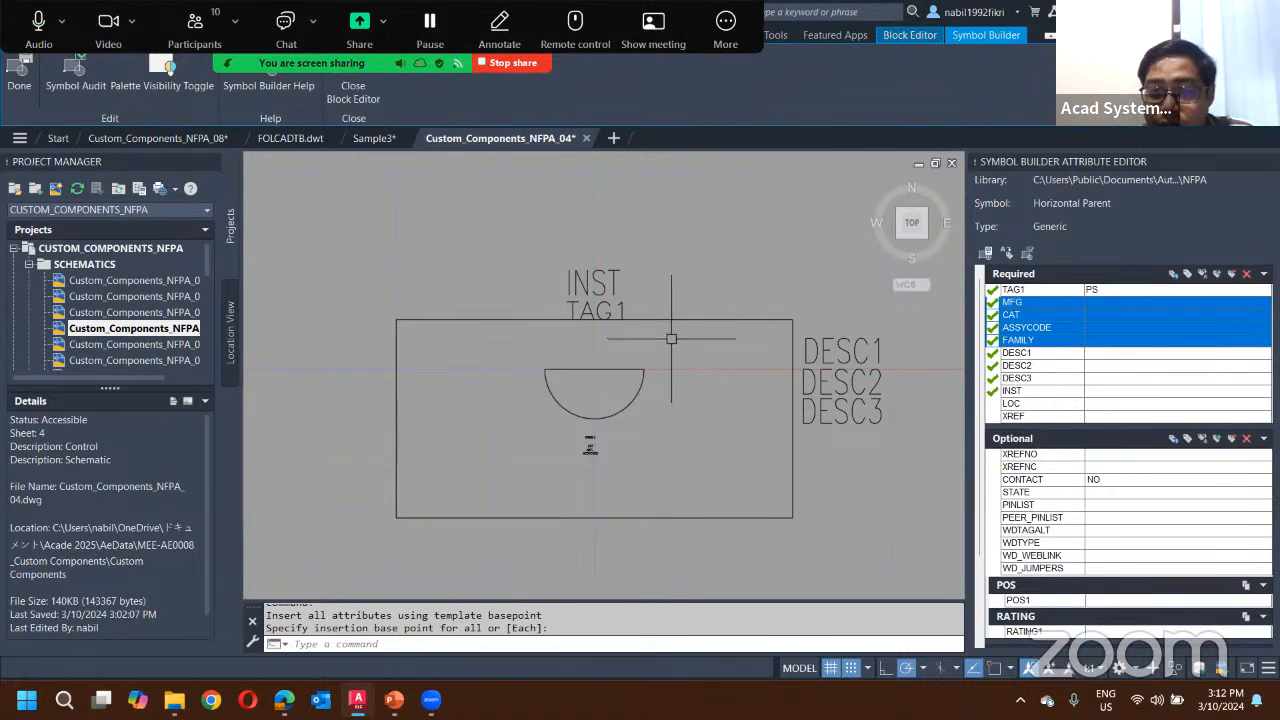
Step: Move the DESC1, DESC2 and DESC3 attributes straight down beside the box's lower right side, and collapse the Optional attributes section
{"action": "middle_click_drag", "start_coordinate": [801, 413], "coordinate": [637, 357]}
{"action": "left_click", "coordinate": [783, 391]}
{"action": "left_click", "coordinate": [673, 252]}
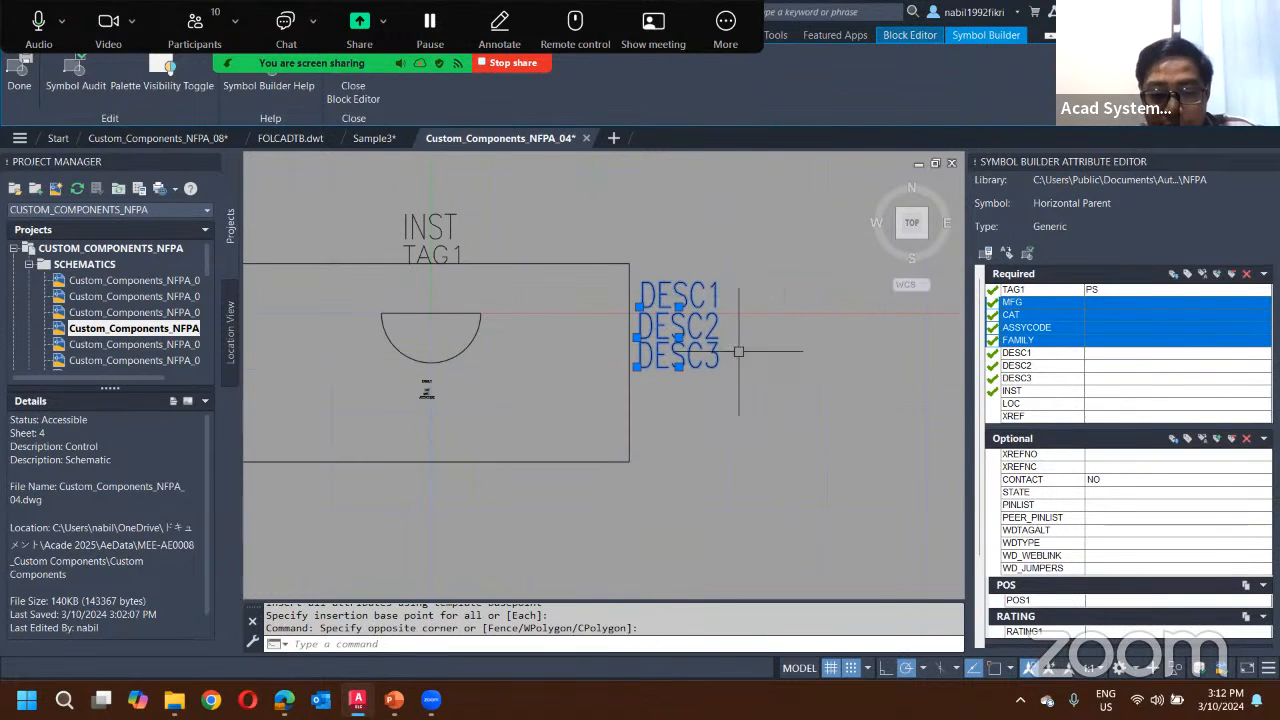
{"action": "type", "text": "m"}
{"action": "key", "text": "Return"}
{"action": "left_click", "coordinate": [803, 362]}
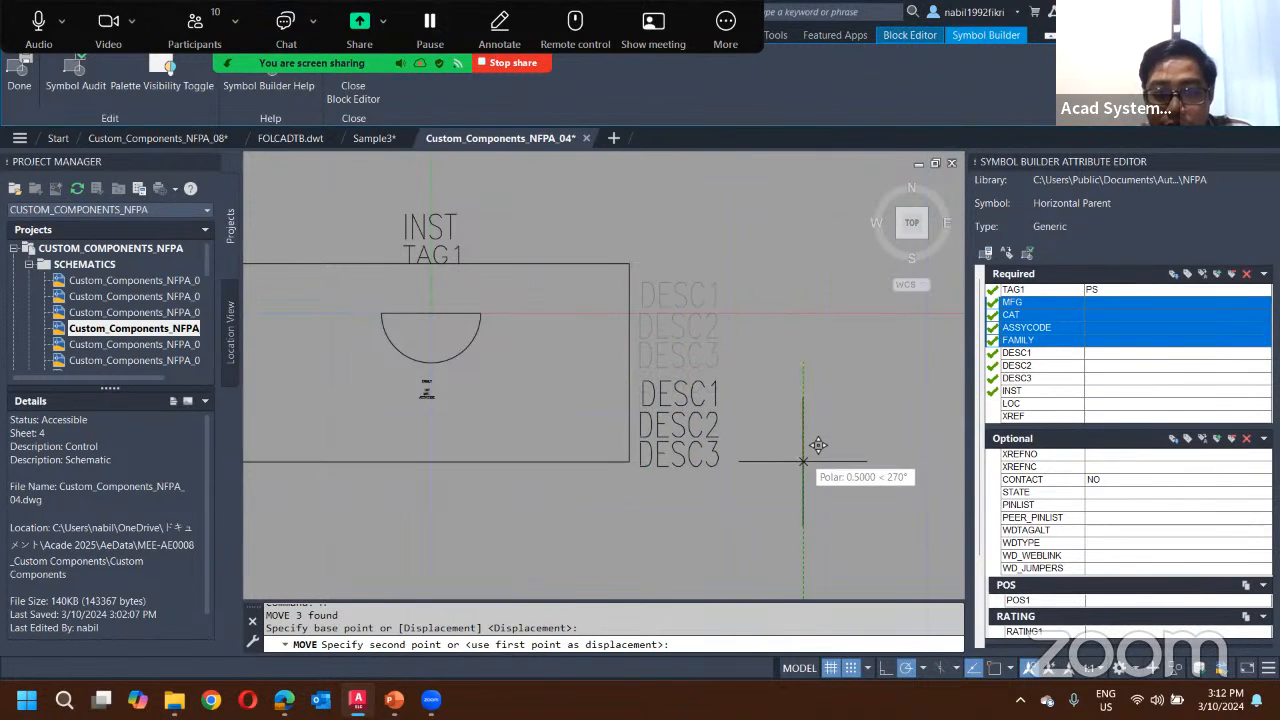
{"action": "left_click", "coordinate": [803, 437]}
{"action": "key", "text": "Escape"}
{"action": "middle_click_drag", "start_coordinate": [541, 371], "coordinate": [725, 392]}
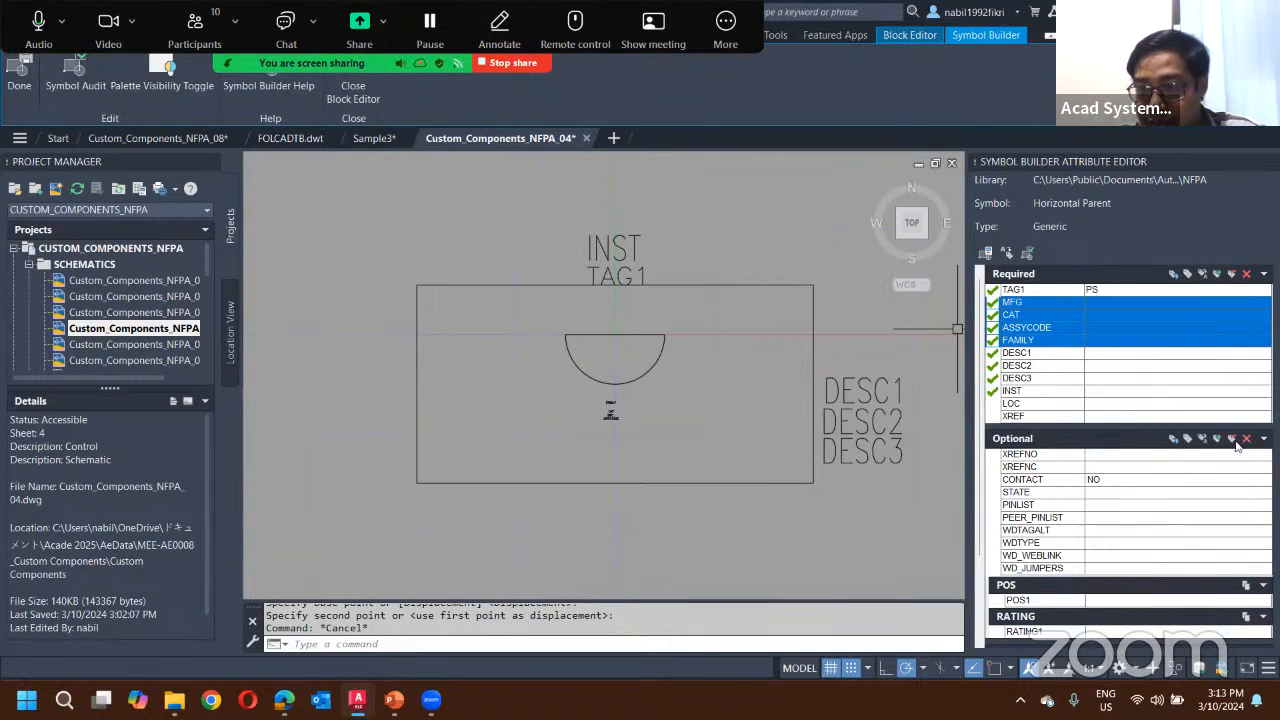
{"action": "left_click", "coordinate": [1265, 439]}
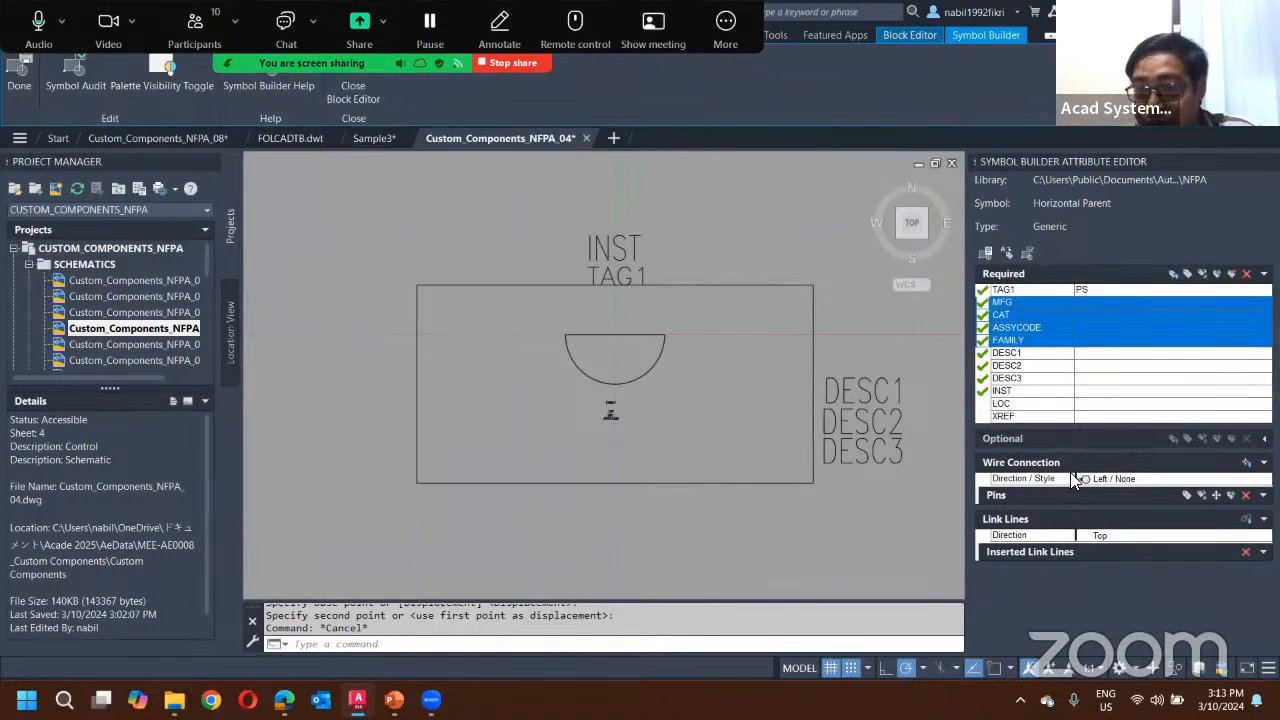
{"action": "left_click", "coordinate": [1112, 480]}
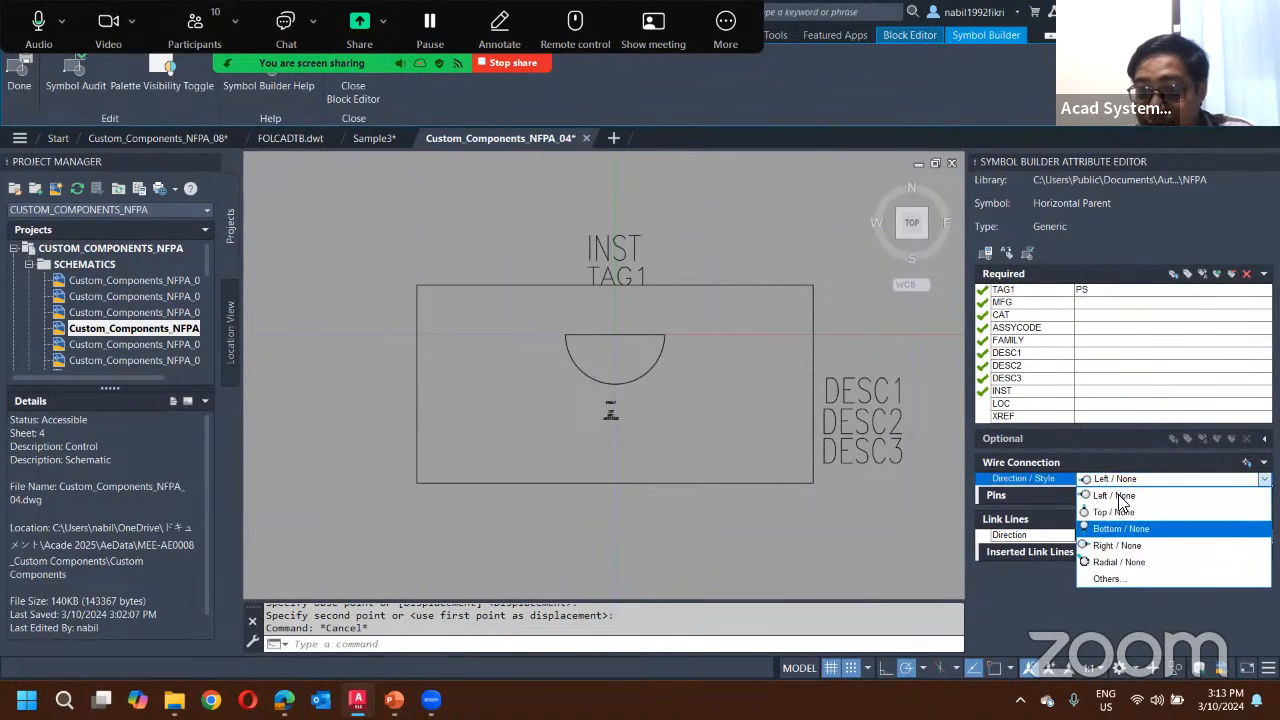
{"action": "left_click", "coordinate": [1106, 497]}
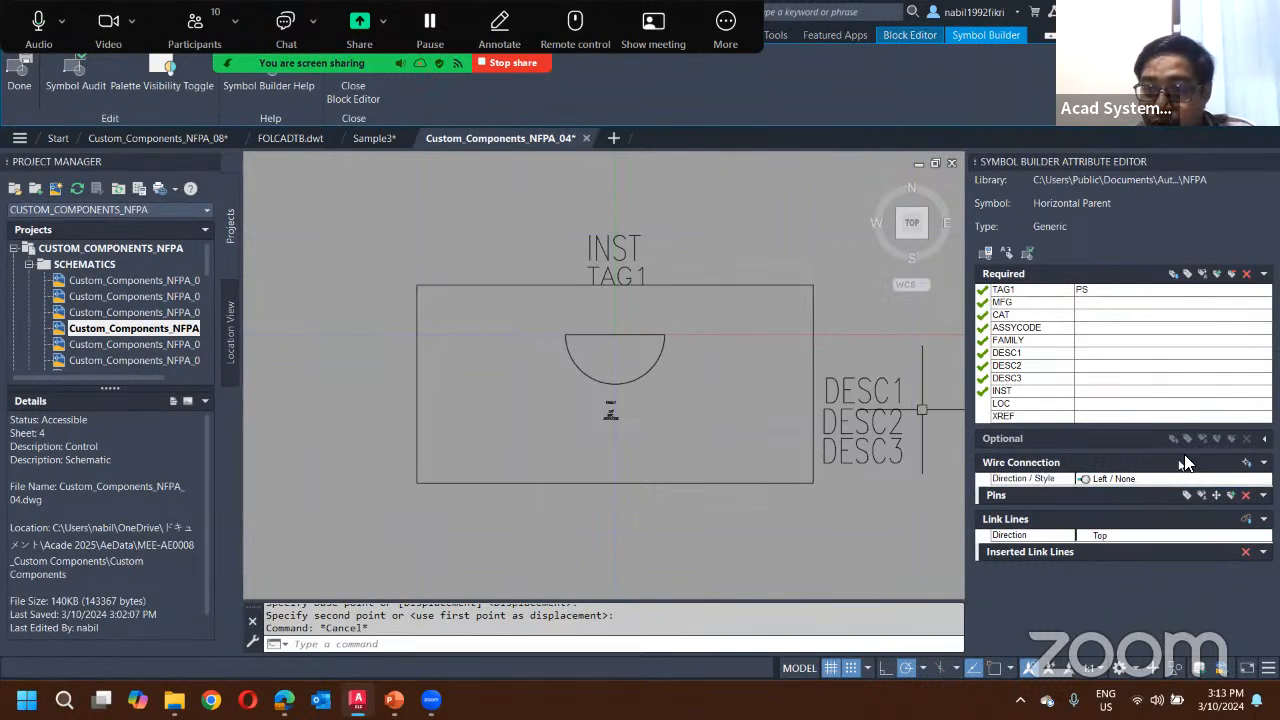
{"action": "left_click", "coordinate": [1246, 464]}
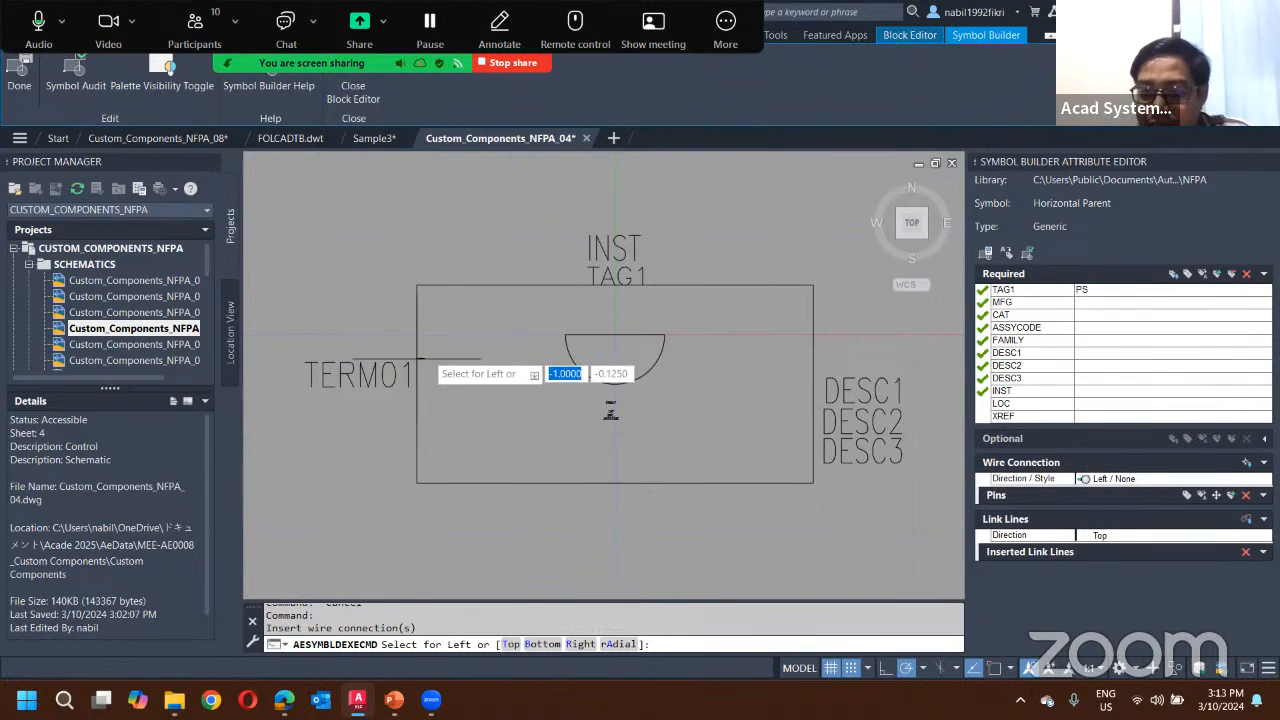
{"action": "left_click", "coordinate": [1134, 480]}
Step: Insert two Bottom / None wire connections, TERM01 and TERM02, along the box's bottom edge, one on each side of centre
{"action": "left_click", "coordinate": [1134, 480]}
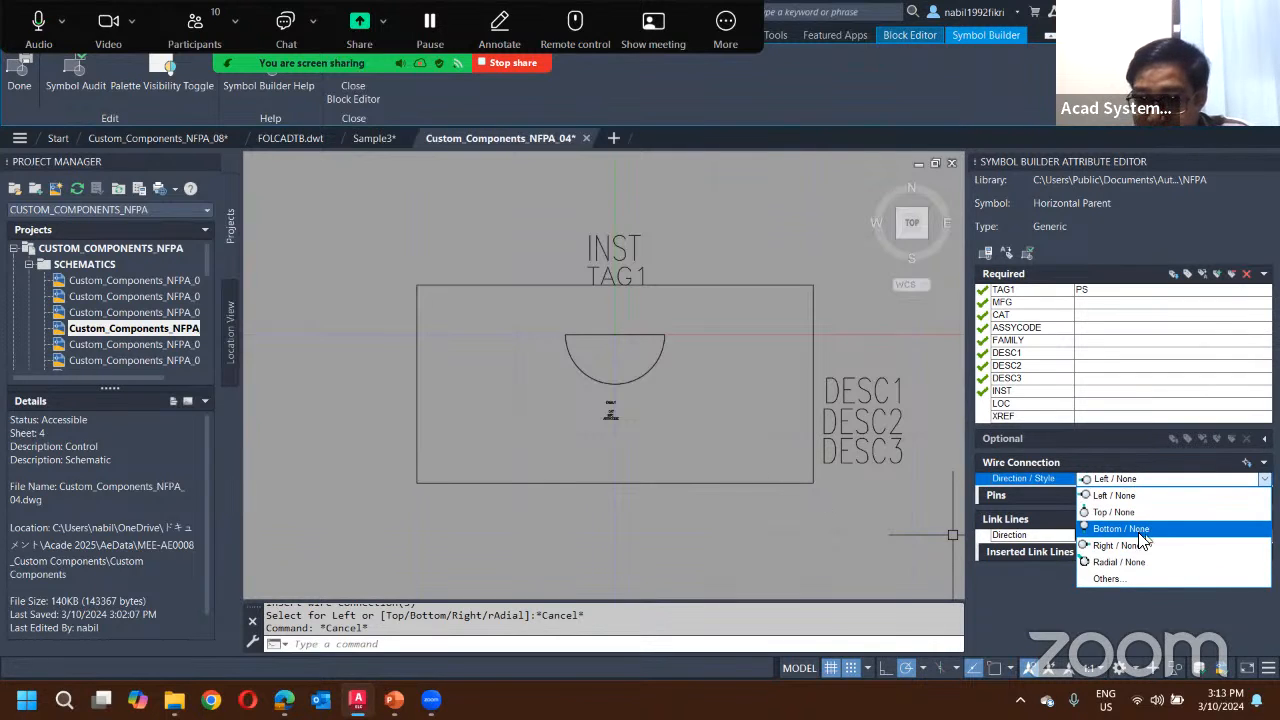
{"action": "left_click", "coordinate": [1121, 528]}
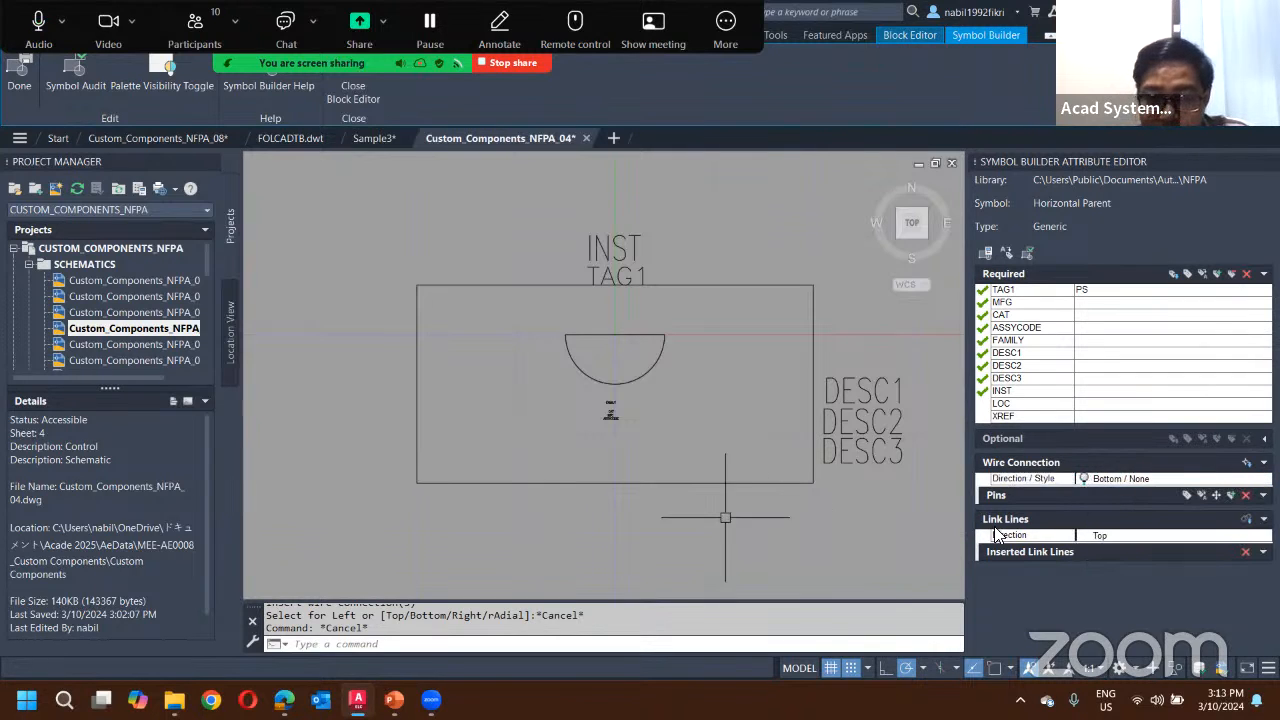
{"action": "left_click", "coordinate": [912, 483]}
{"action": "left_click", "coordinate": [1247, 464]}
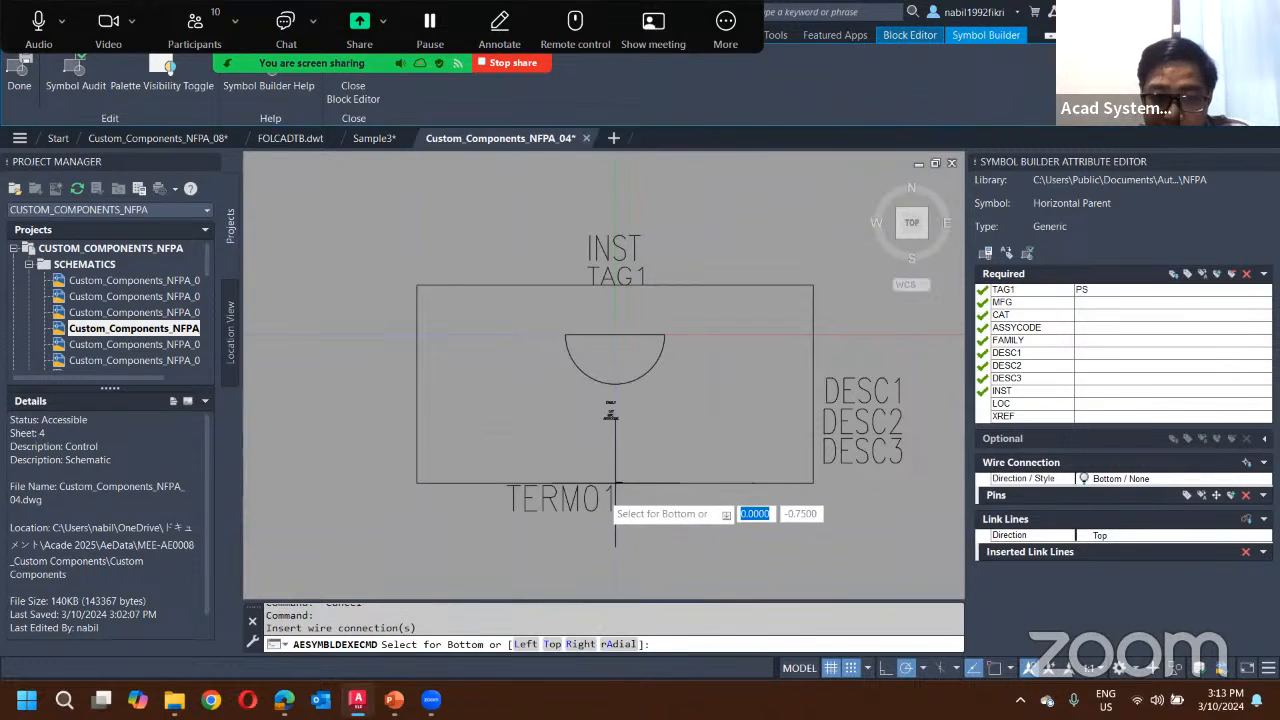
{"action": "left_click", "coordinate": [545, 483]}
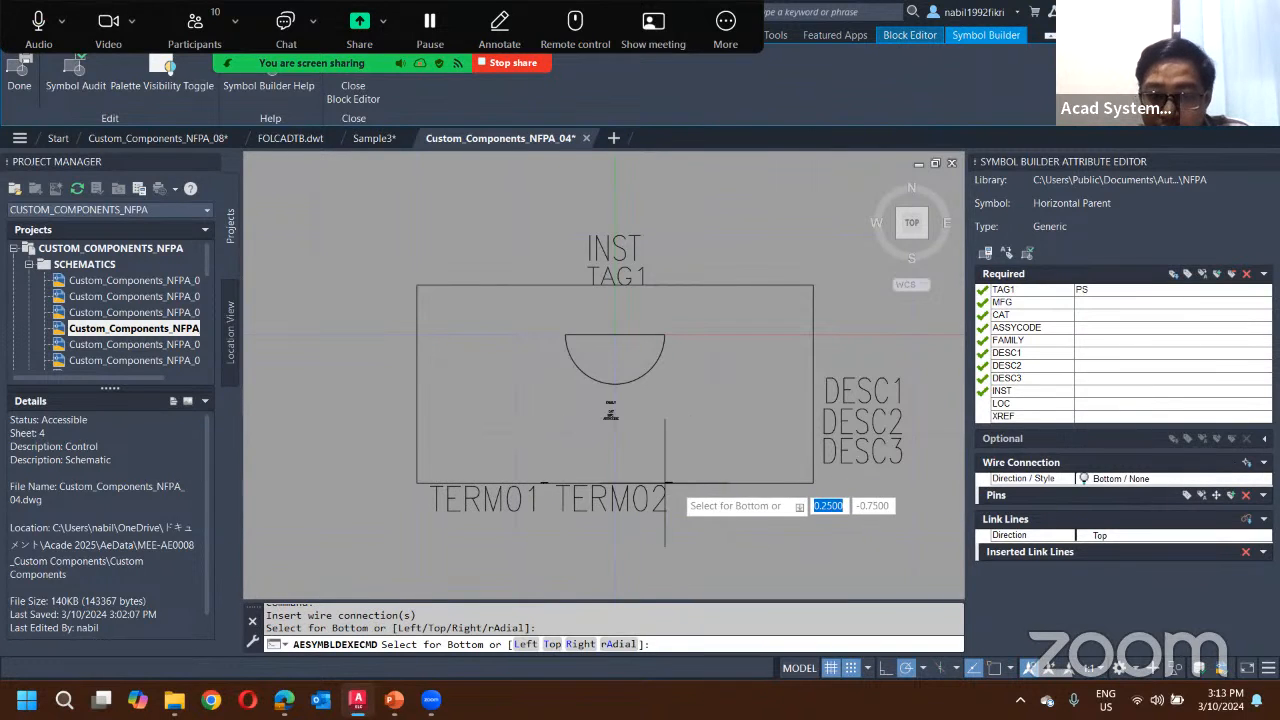
{"action": "left_click", "coordinate": [716, 483]}
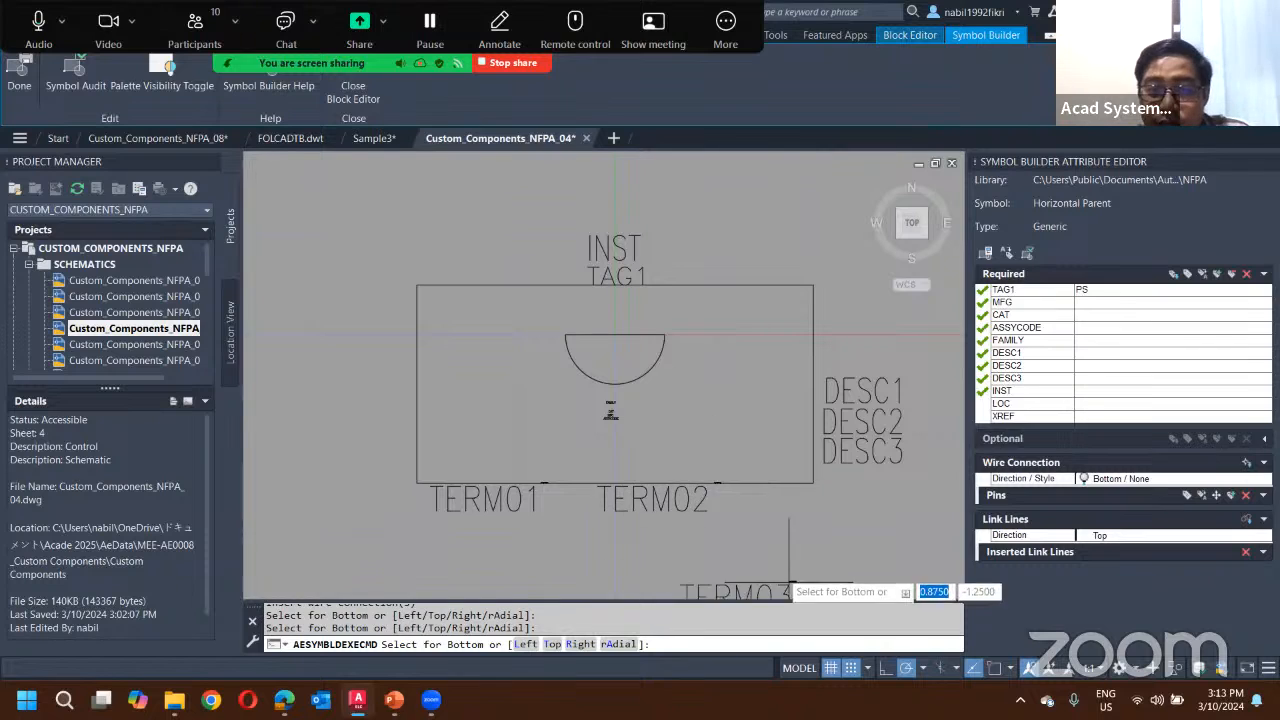
{"action": "key", "text": "Escape"}
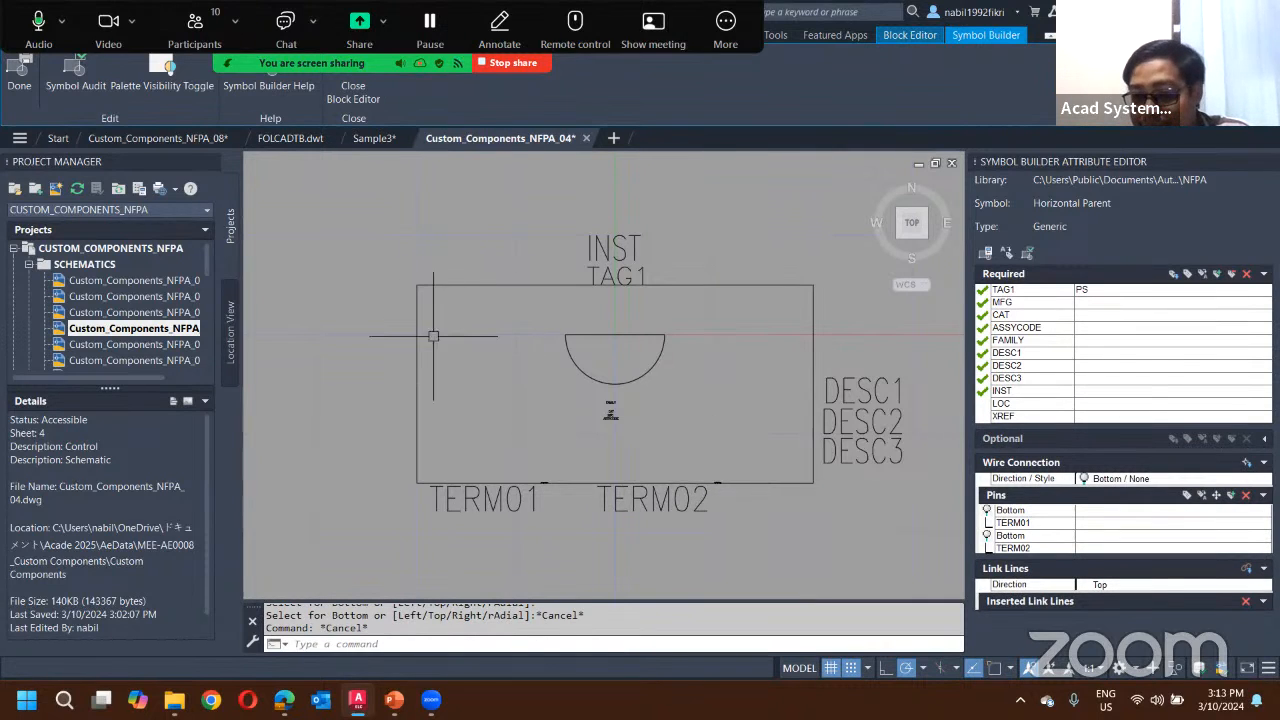
Step: Configure a custom wire connection with the Screw terminal style and Left & Top direction, and use this configuration as default
{"action": "left_click", "coordinate": [1182, 480]}
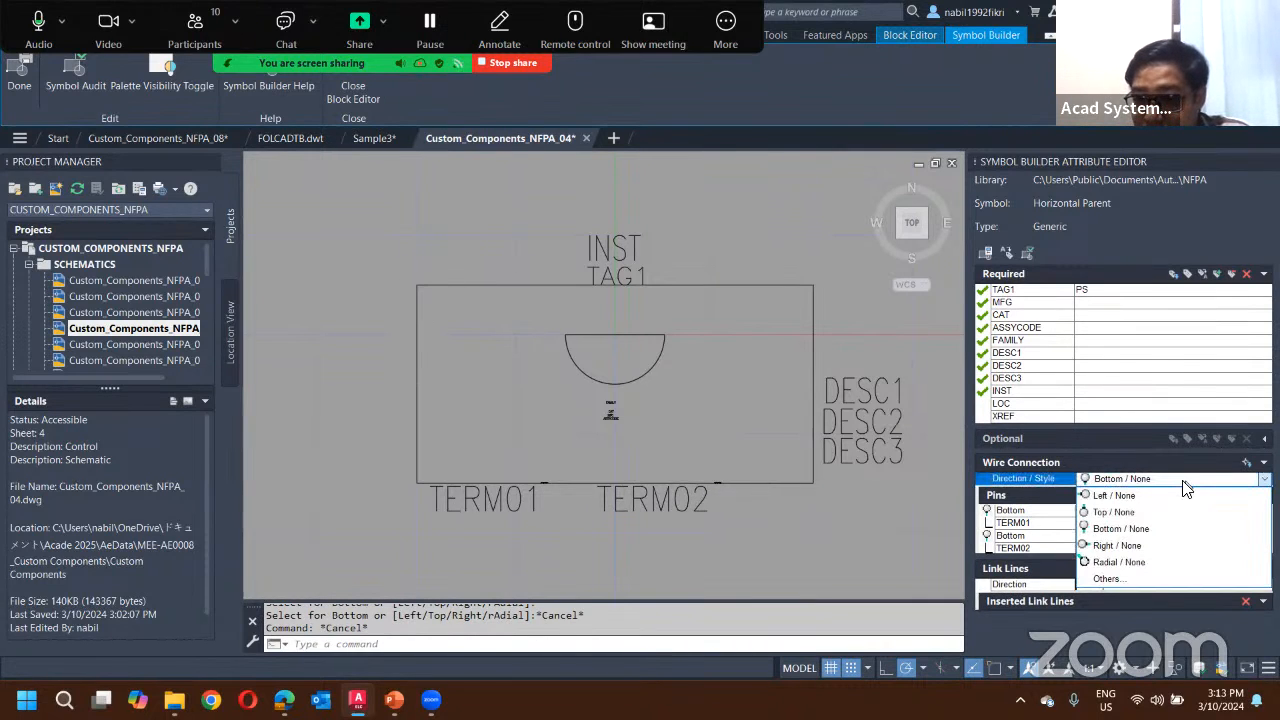
{"action": "left_click", "coordinate": [1106, 580]}
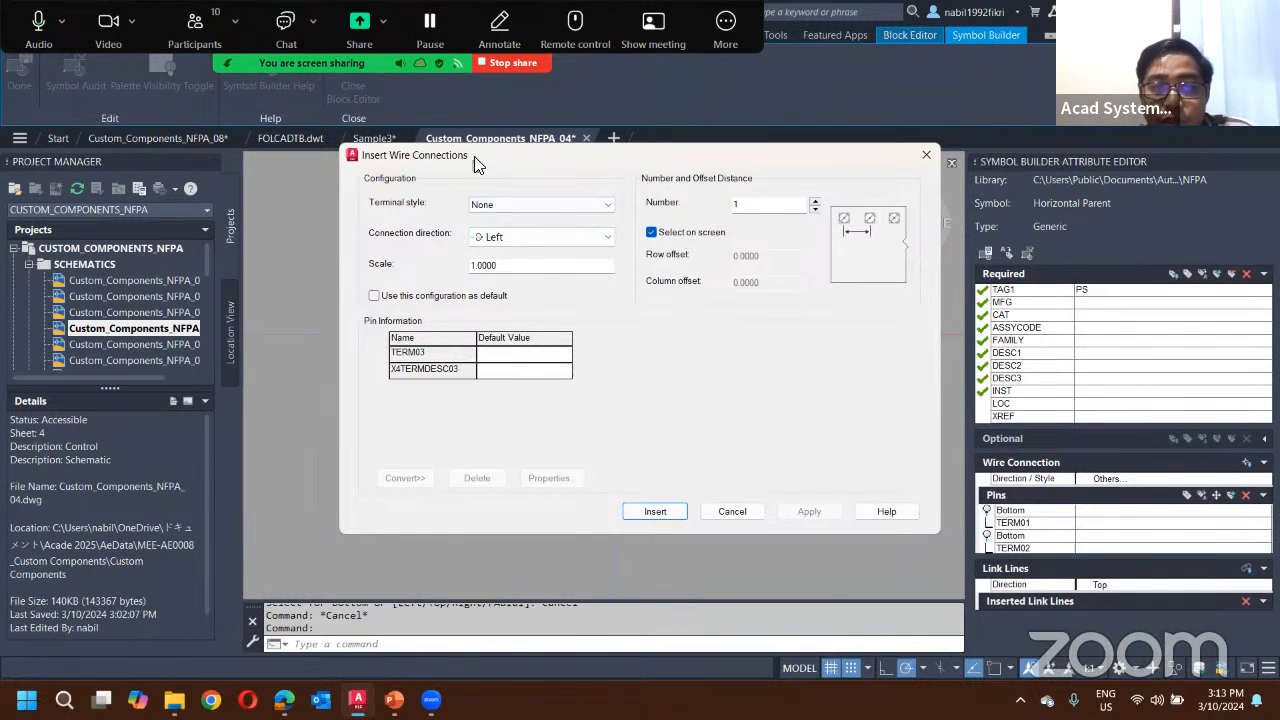
{"action": "left_click", "coordinate": [500, 204]}
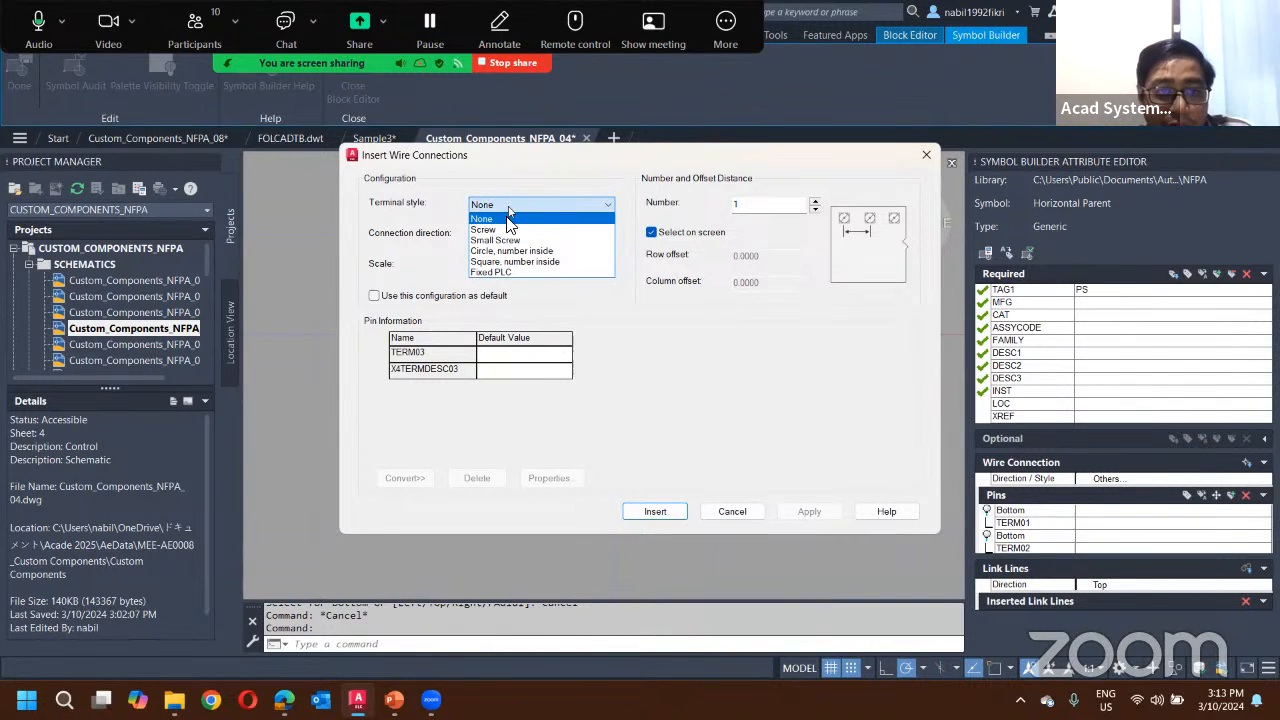
{"action": "left_click", "coordinate": [505, 230]}
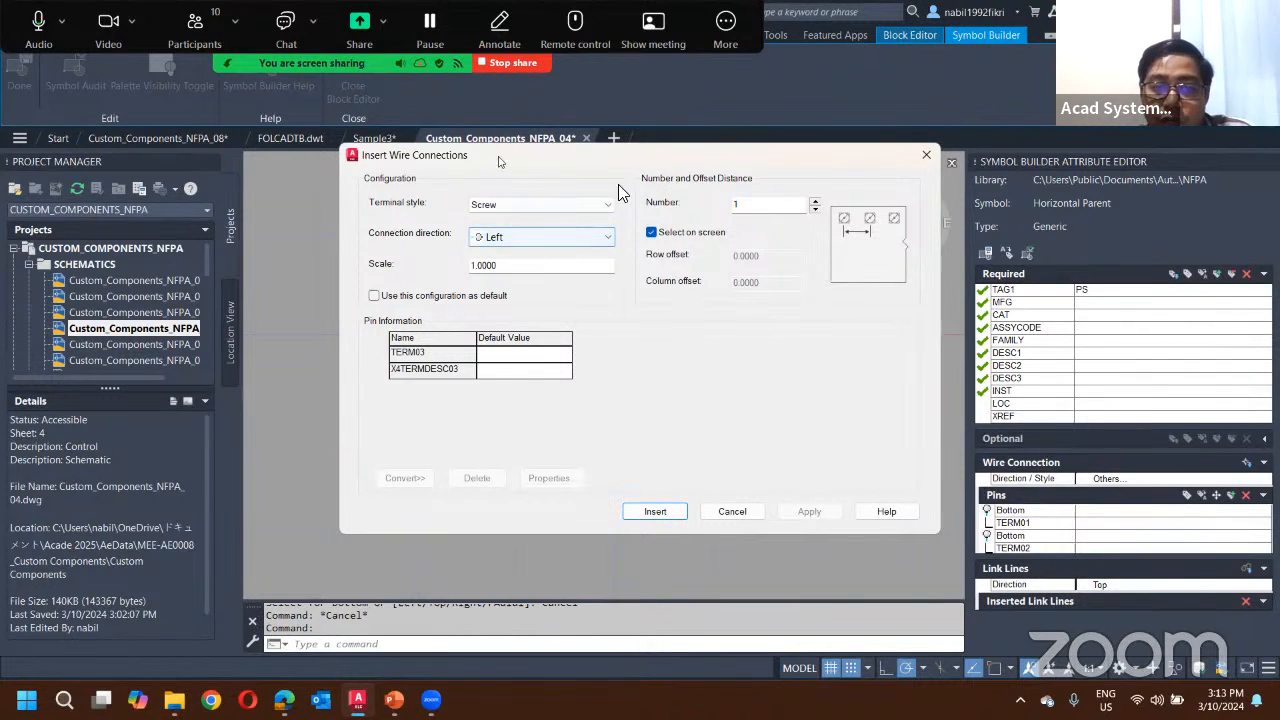
{"action": "left_click_drag", "start_coordinate": [499, 156], "coordinate": [828, 251]}
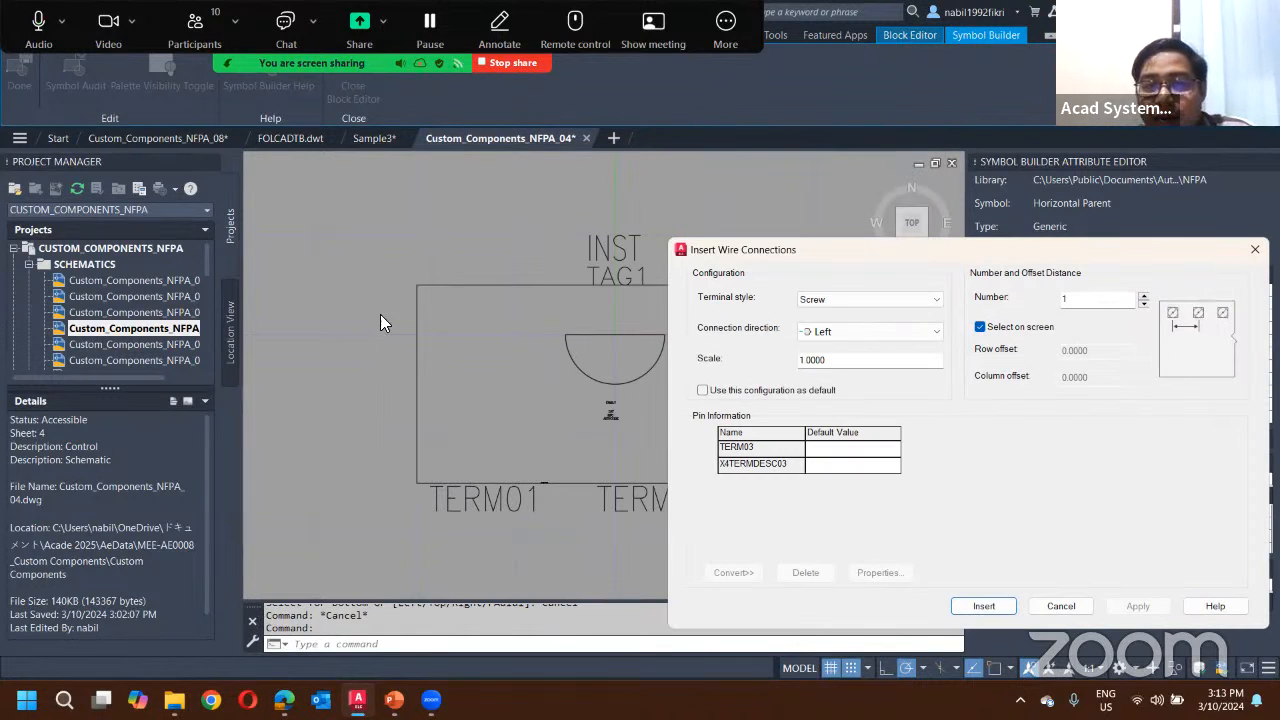
{"action": "left_click", "coordinate": [838, 331]}
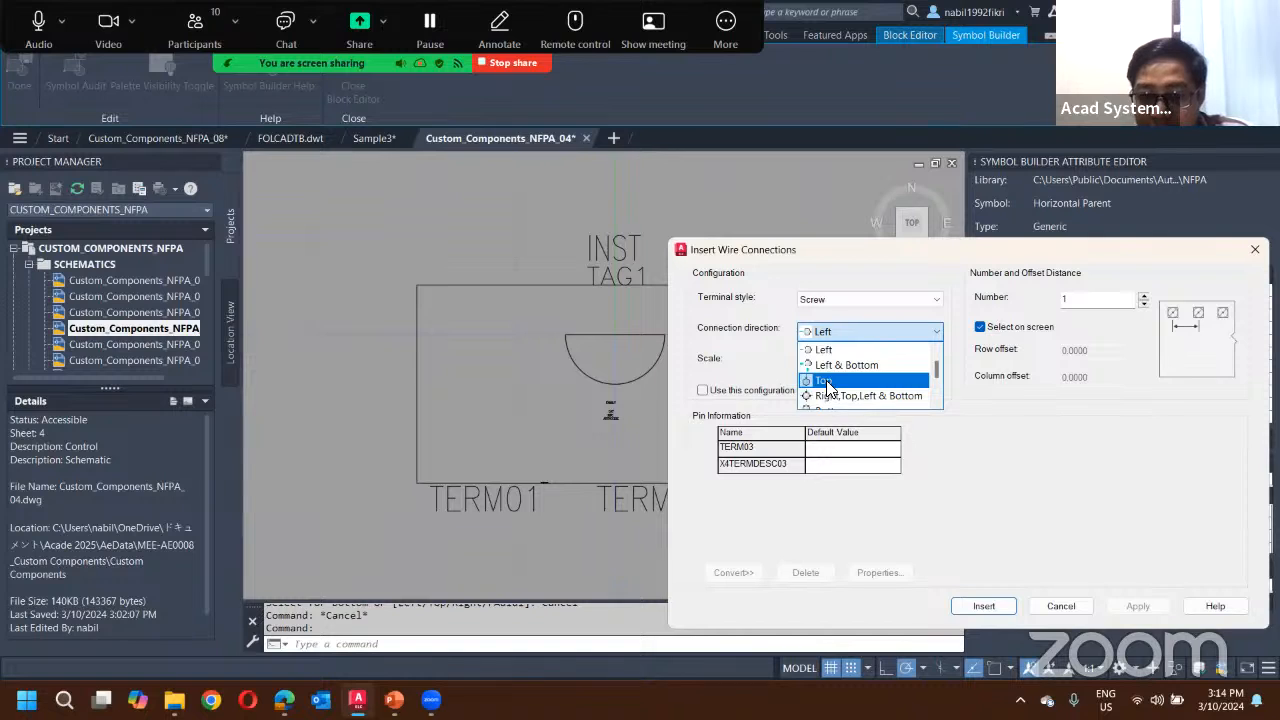
{"action": "scroll", "coordinate": [848, 391], "scroll_direction": "down", "scroll_amount": 2}
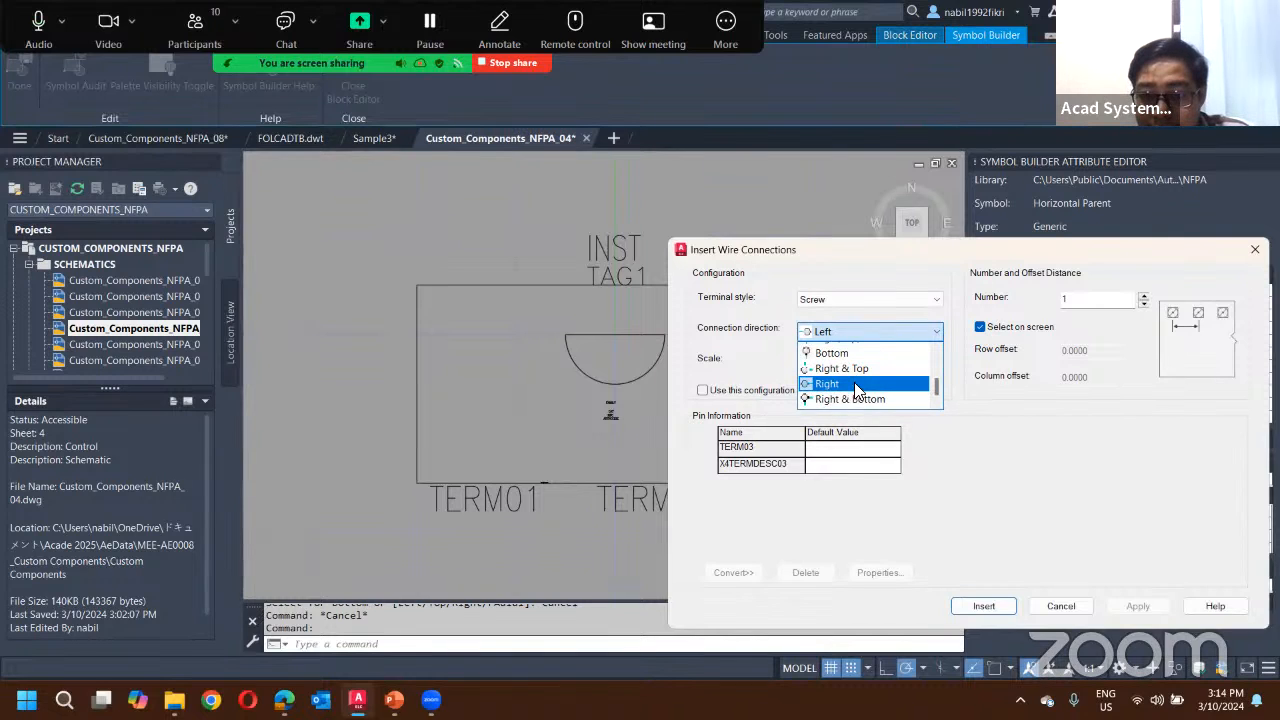
{"action": "scroll", "coordinate": [860, 378], "scroll_direction": "up", "scroll_amount": 1}
{"action": "scroll", "coordinate": [862, 374], "scroll_direction": "up", "scroll_amount": 2}
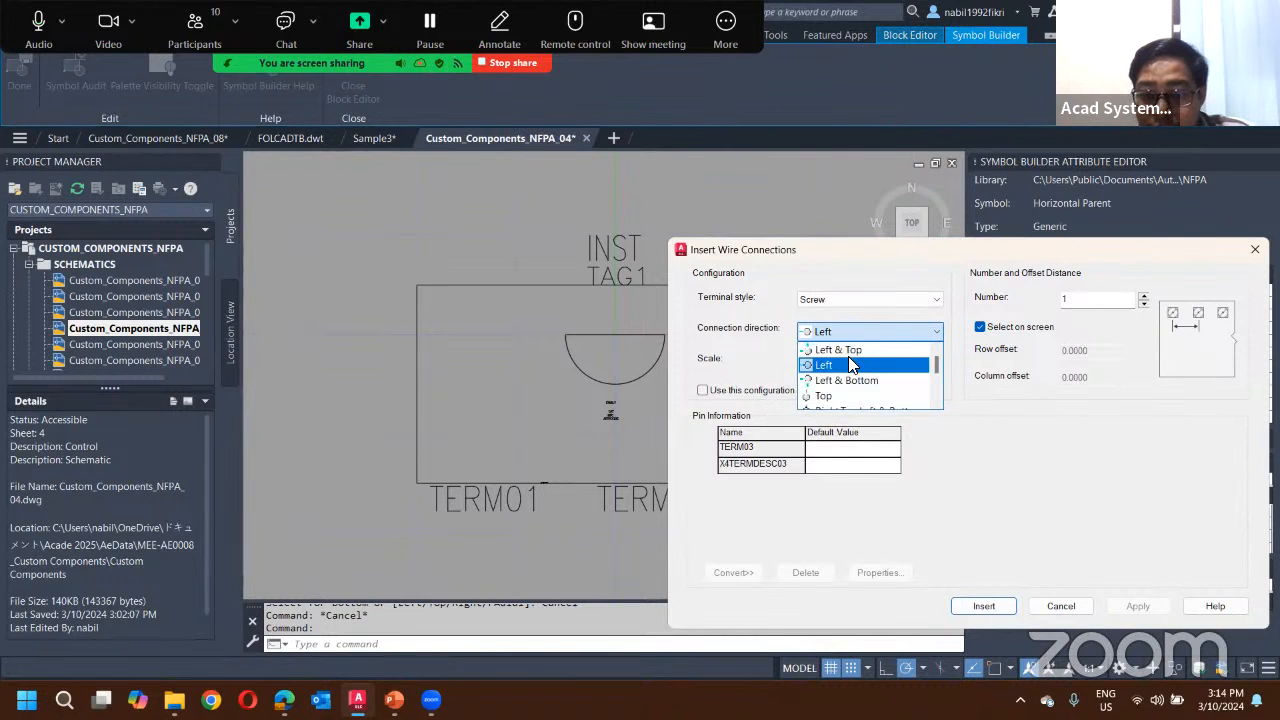
{"action": "left_click", "coordinate": [840, 350]}
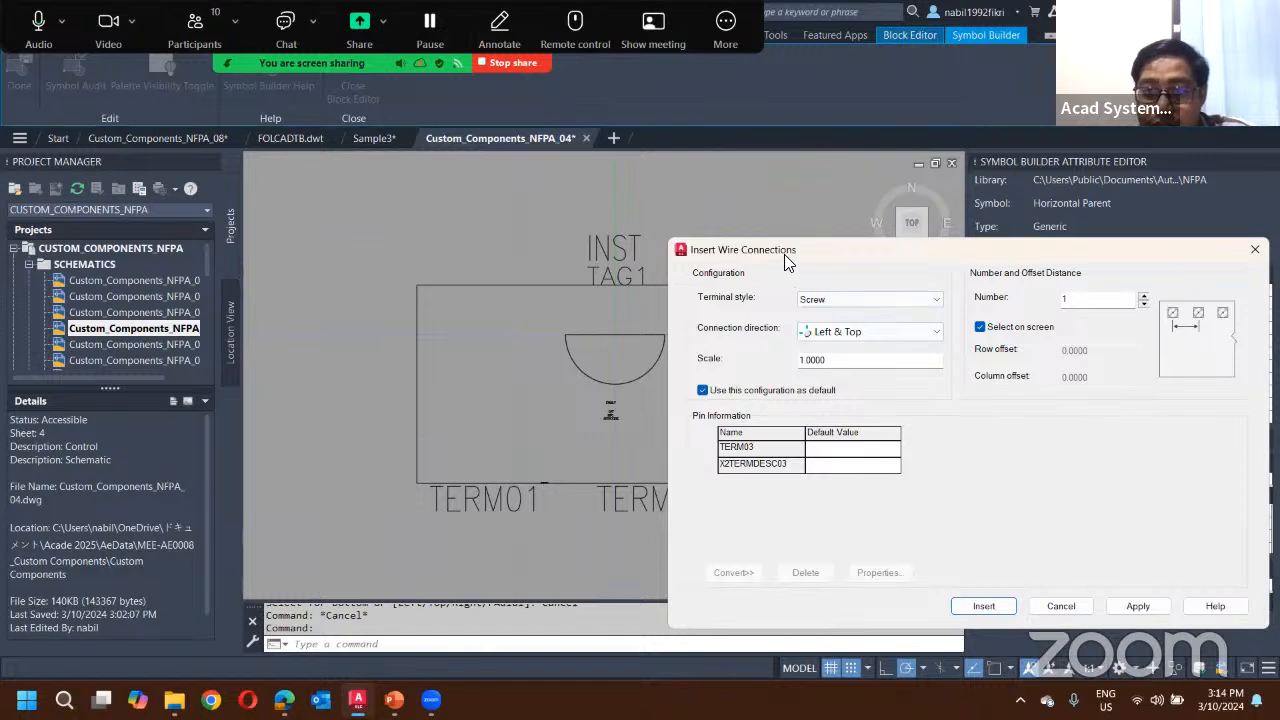
{"action": "left_click_drag", "start_coordinate": [784, 254], "coordinate": [674, 175]}
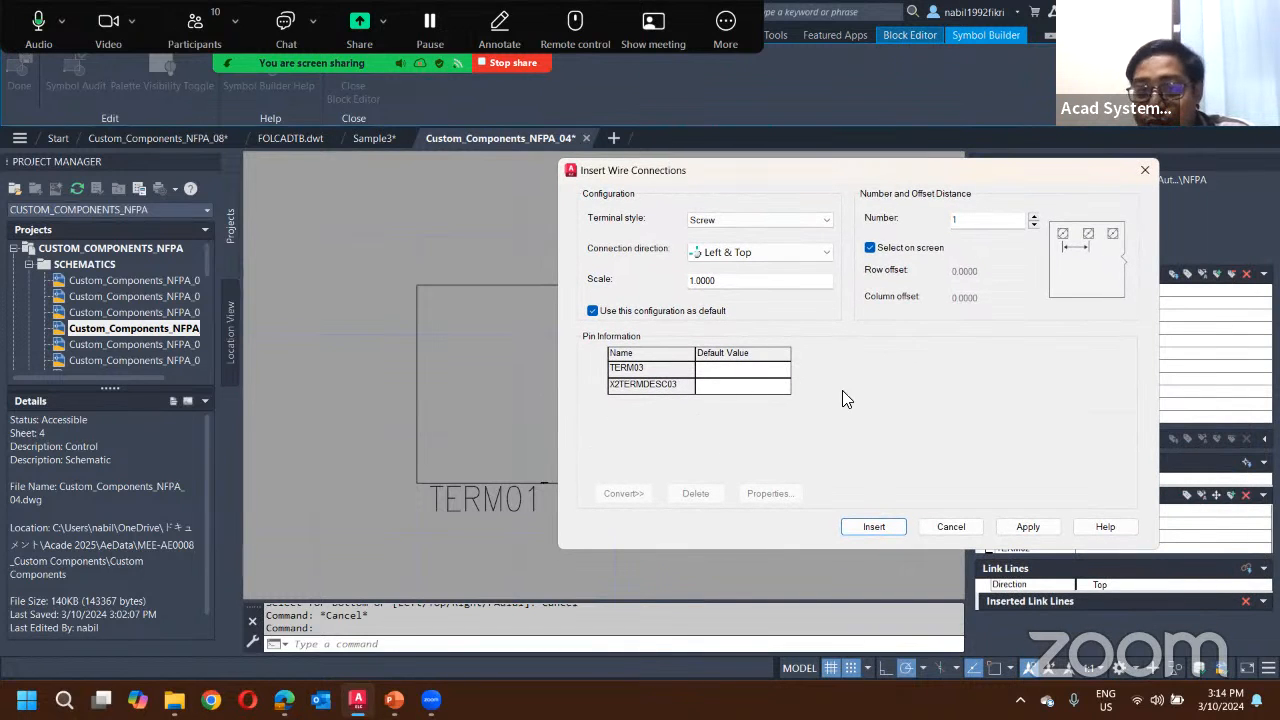
Step: Delete the X2TERMDESC03 pin attribute and insert the TERM03 screw connection inside the box near its left edge, level with the semicircle's top
{"action": "left_click", "coordinate": [637, 389]}
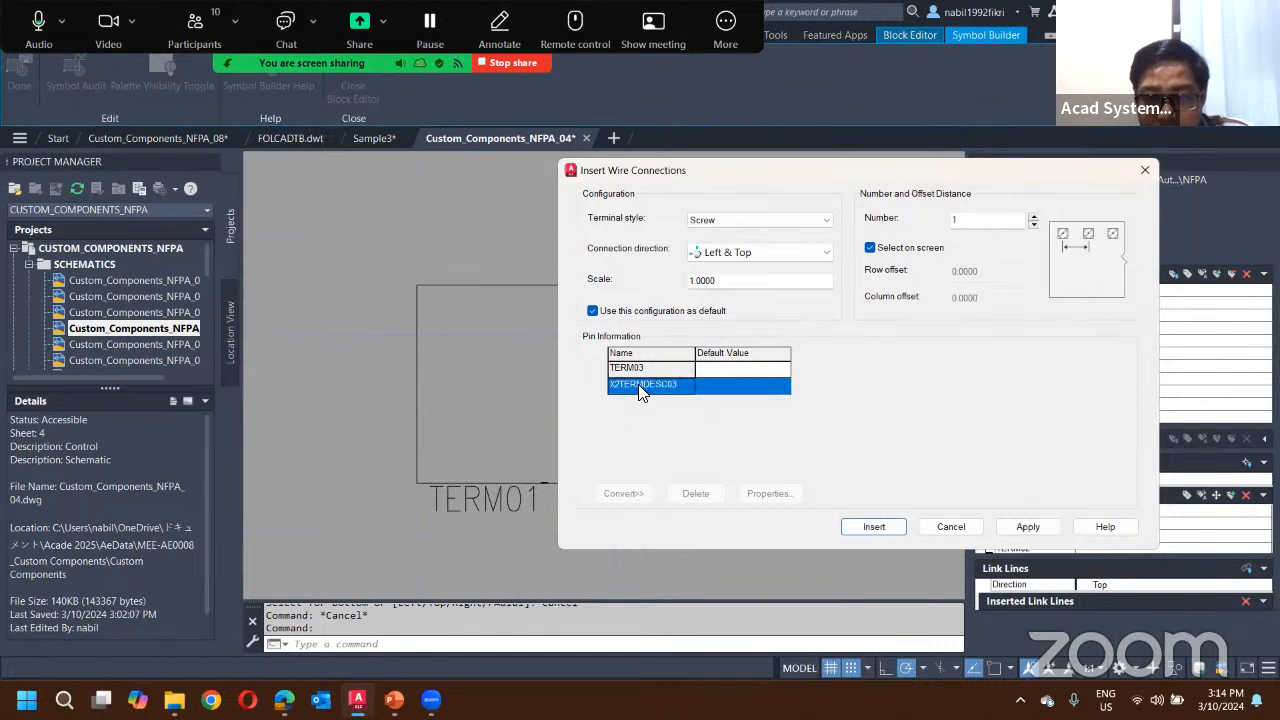
{"action": "left_click", "coordinate": [700, 505]}
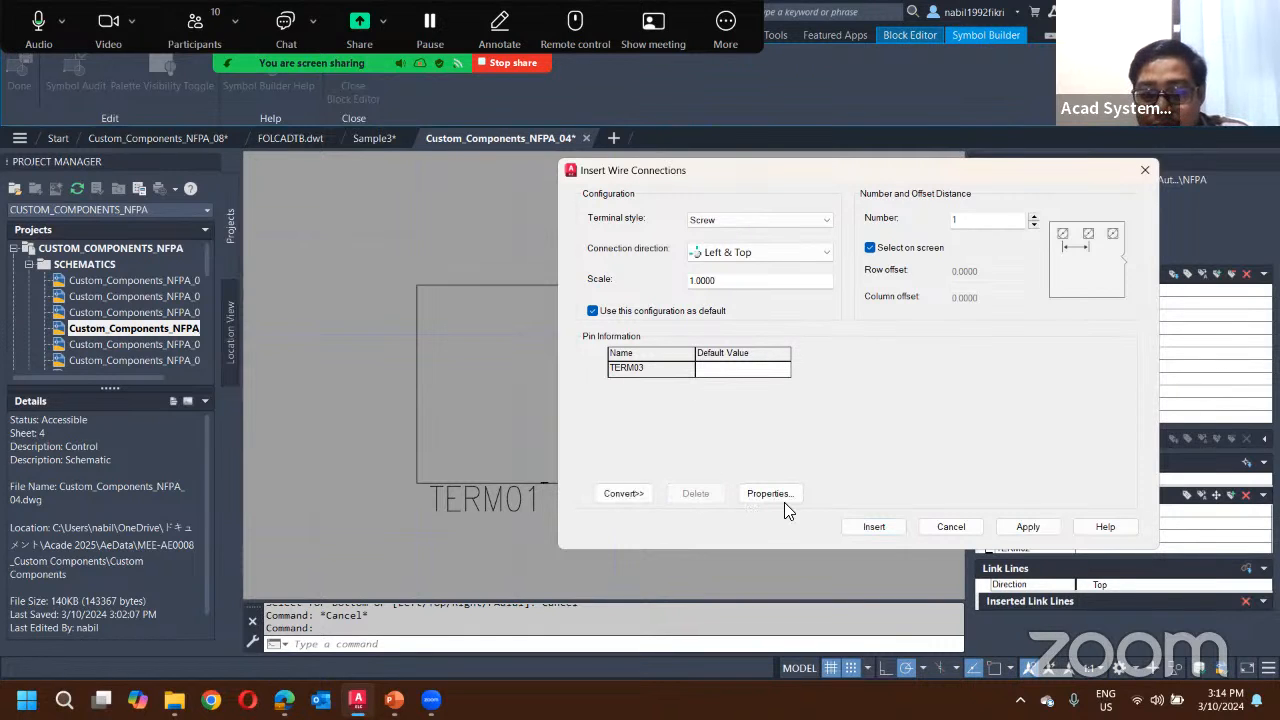
{"action": "left_click", "coordinate": [872, 525]}
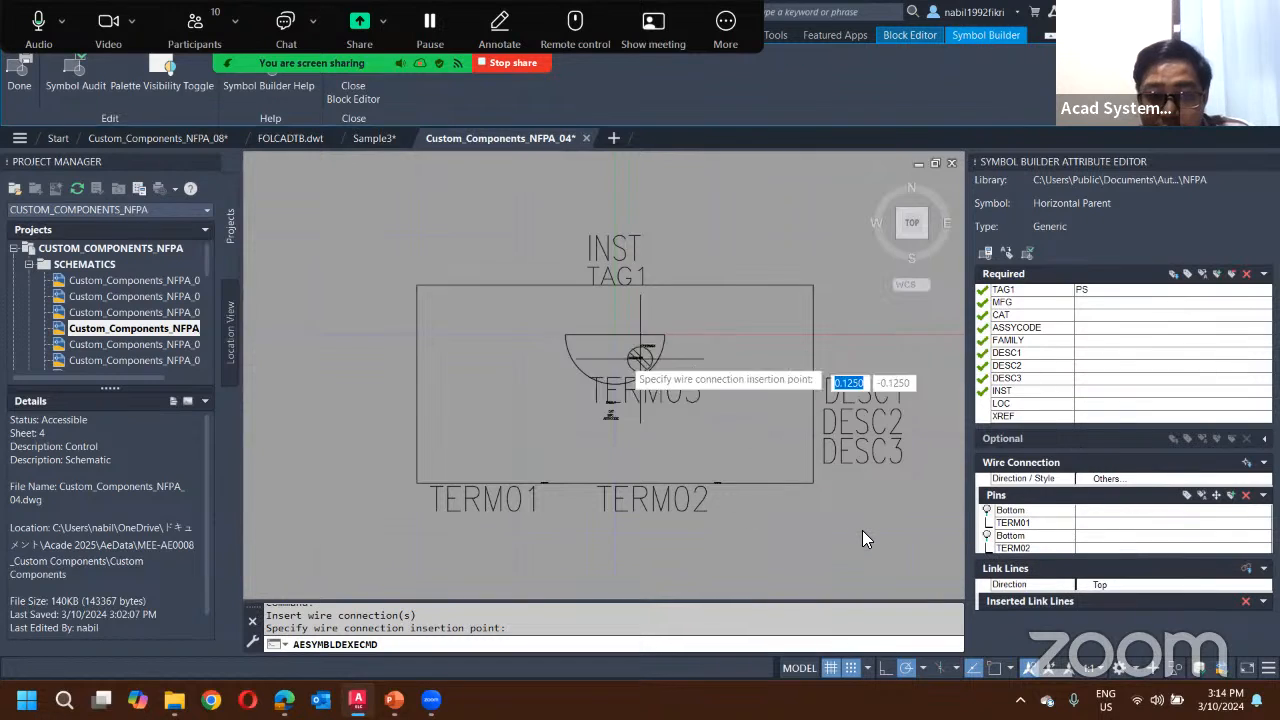
{"action": "left_click", "coordinate": [466, 332]}
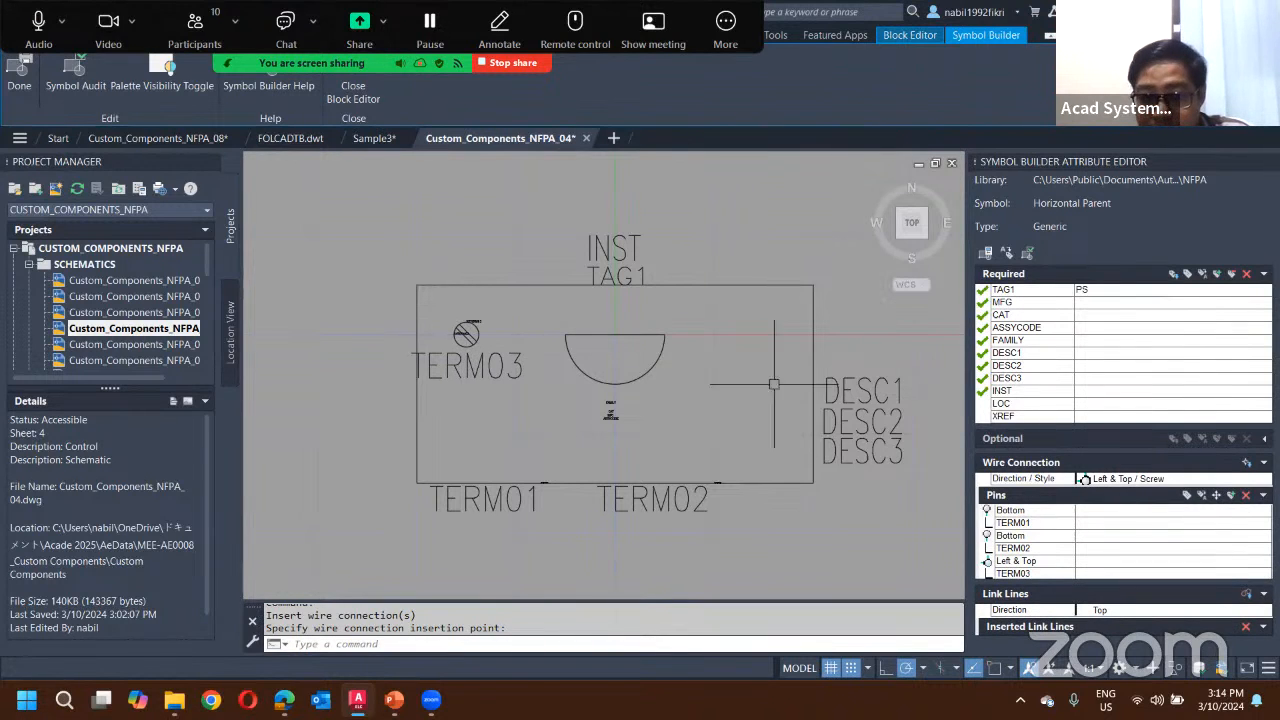
Step: Set up another custom Screw wire connection with the Right & Top connection direction
{"action": "left_click", "coordinate": [1225, 480]}
{"action": "left_click", "coordinate": [1130, 606]}
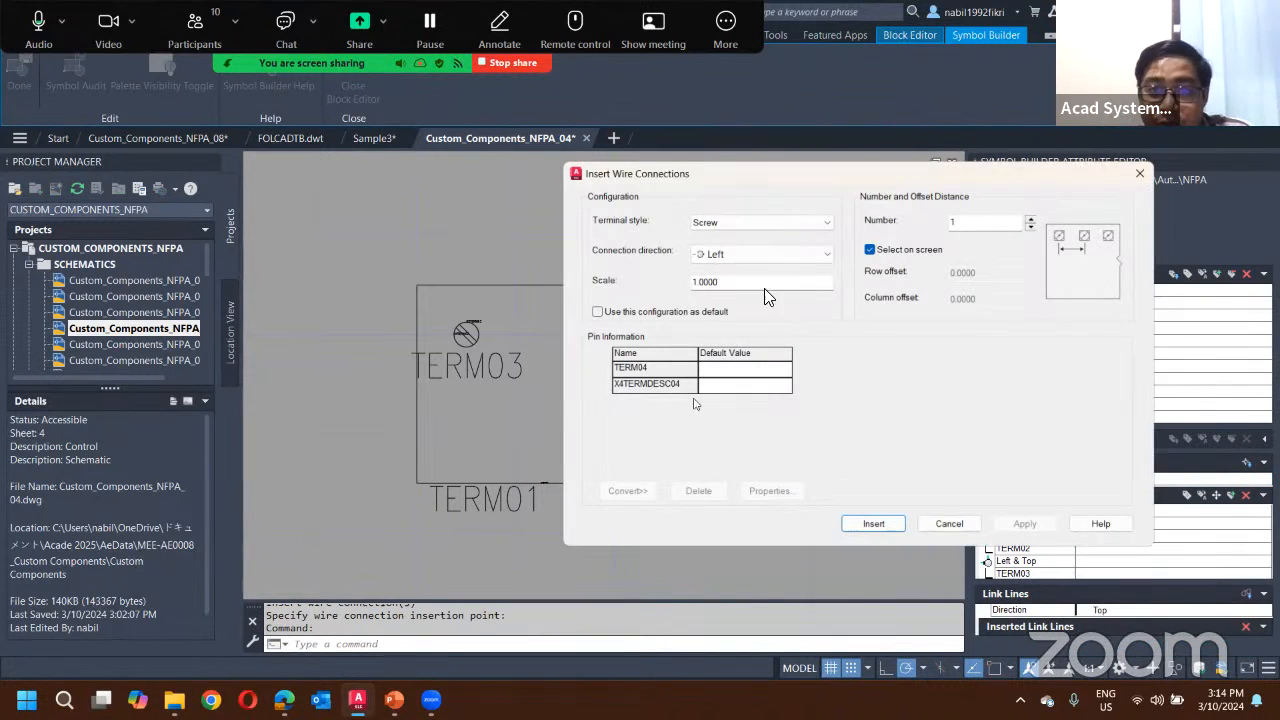
{"action": "left_click", "coordinate": [748, 250]}
{"action": "scroll", "coordinate": [755, 305], "scroll_direction": "down", "scroll_amount": 2}
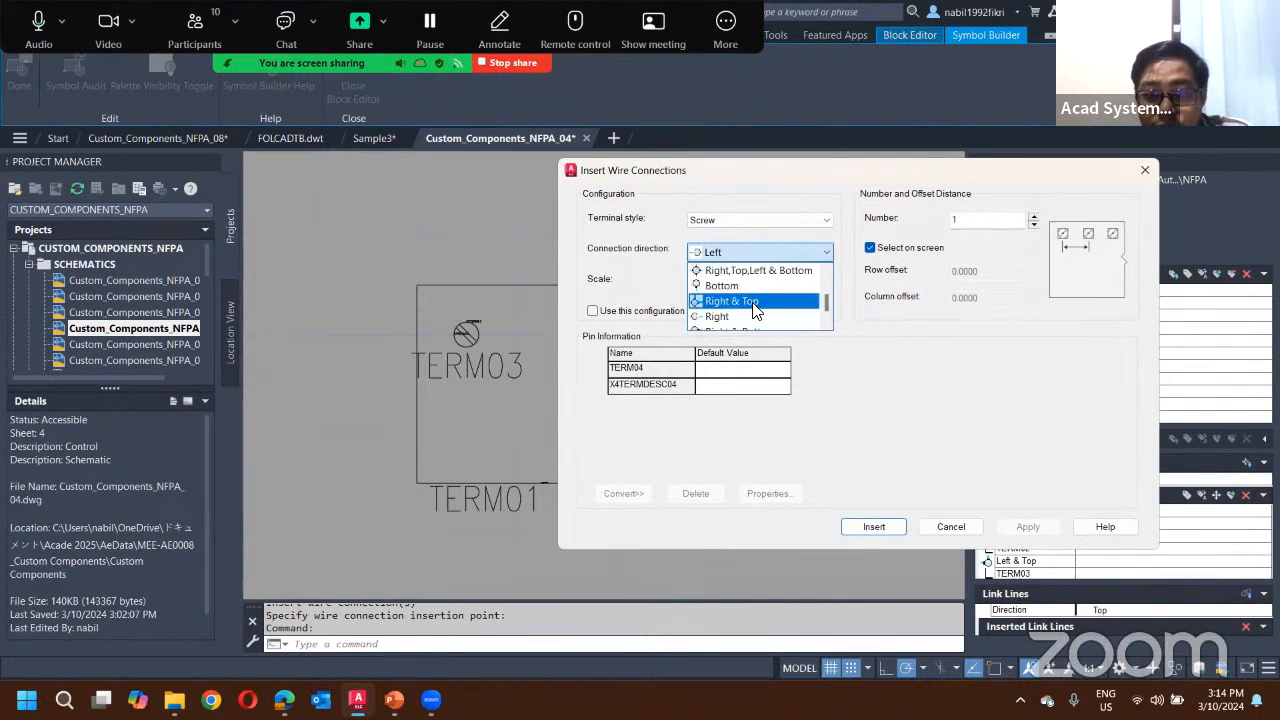
{"action": "left_click", "coordinate": [752, 290]}
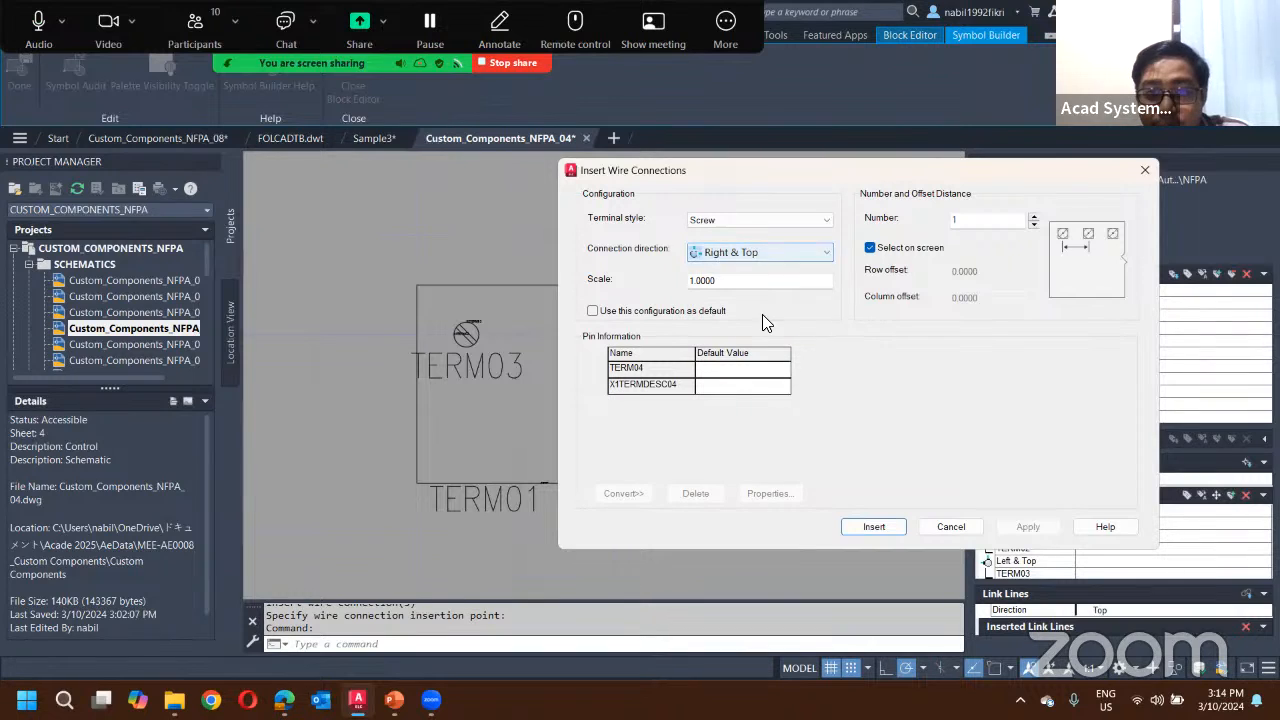
Step: Delete the X1TERMDESC04 pin attribute and insert the TERM04 screw connection inside the box near its right edge, level with TERM03
{"action": "left_click", "coordinate": [666, 385]}
{"action": "left_click", "coordinate": [697, 493]}
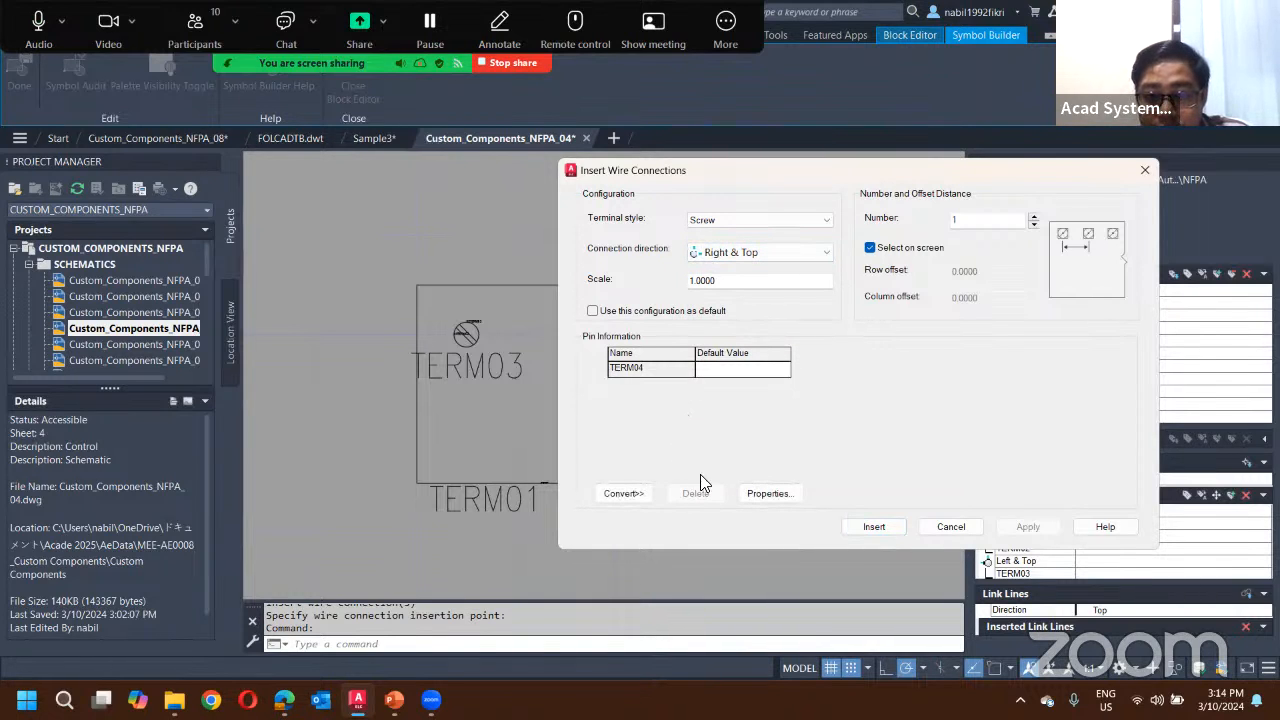
{"action": "left_click", "coordinate": [888, 532]}
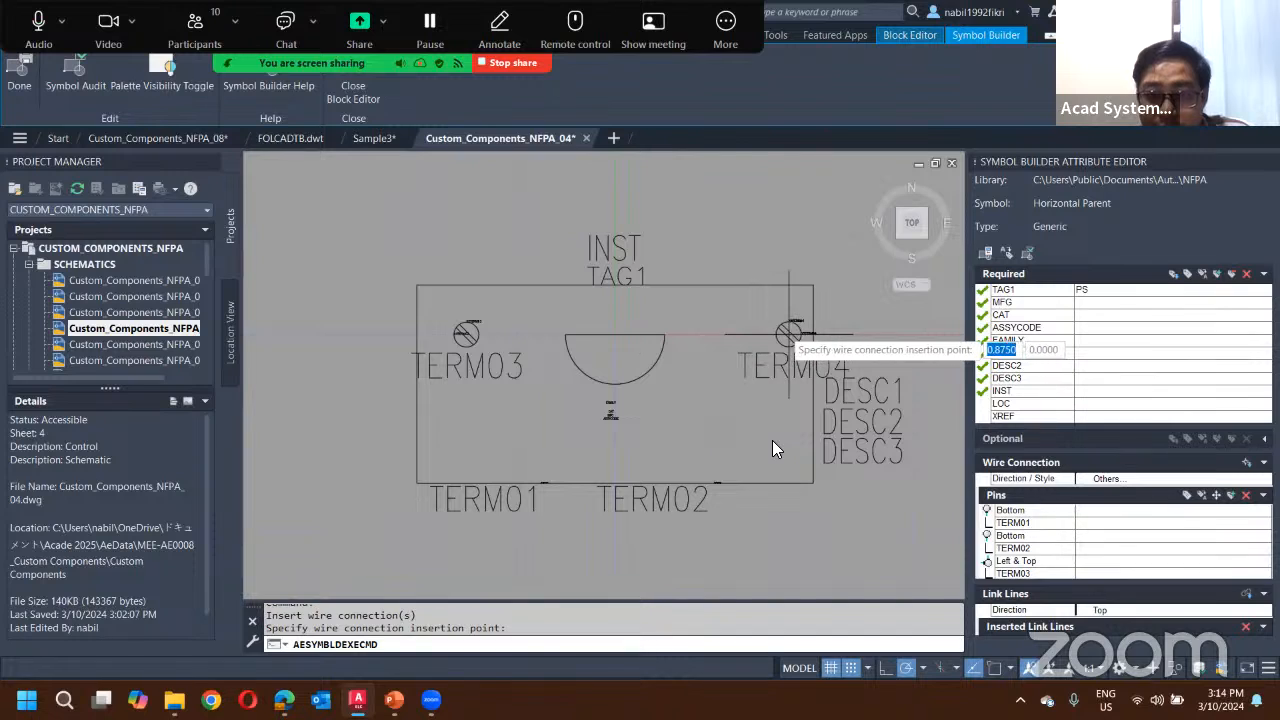
{"action": "left_click", "coordinate": [765, 333]}
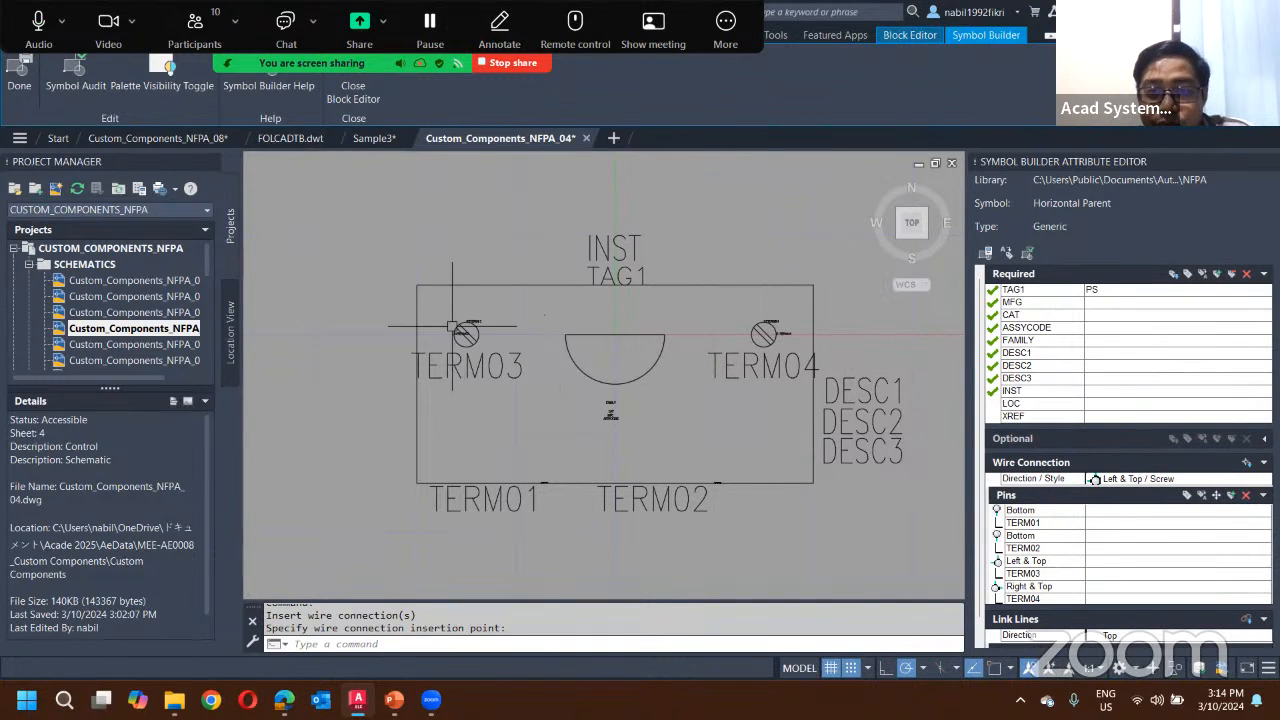
{"action": "left_click", "coordinate": [761, 345]}
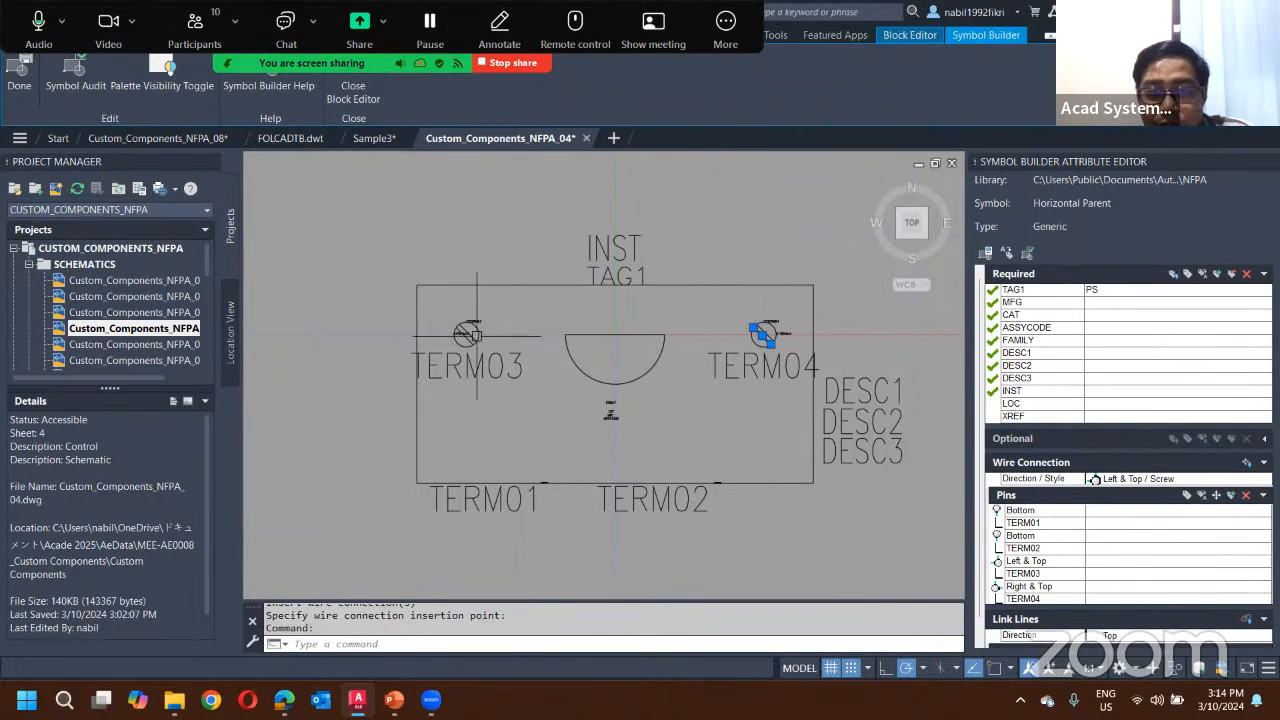
{"action": "key", "text": "Escape"}
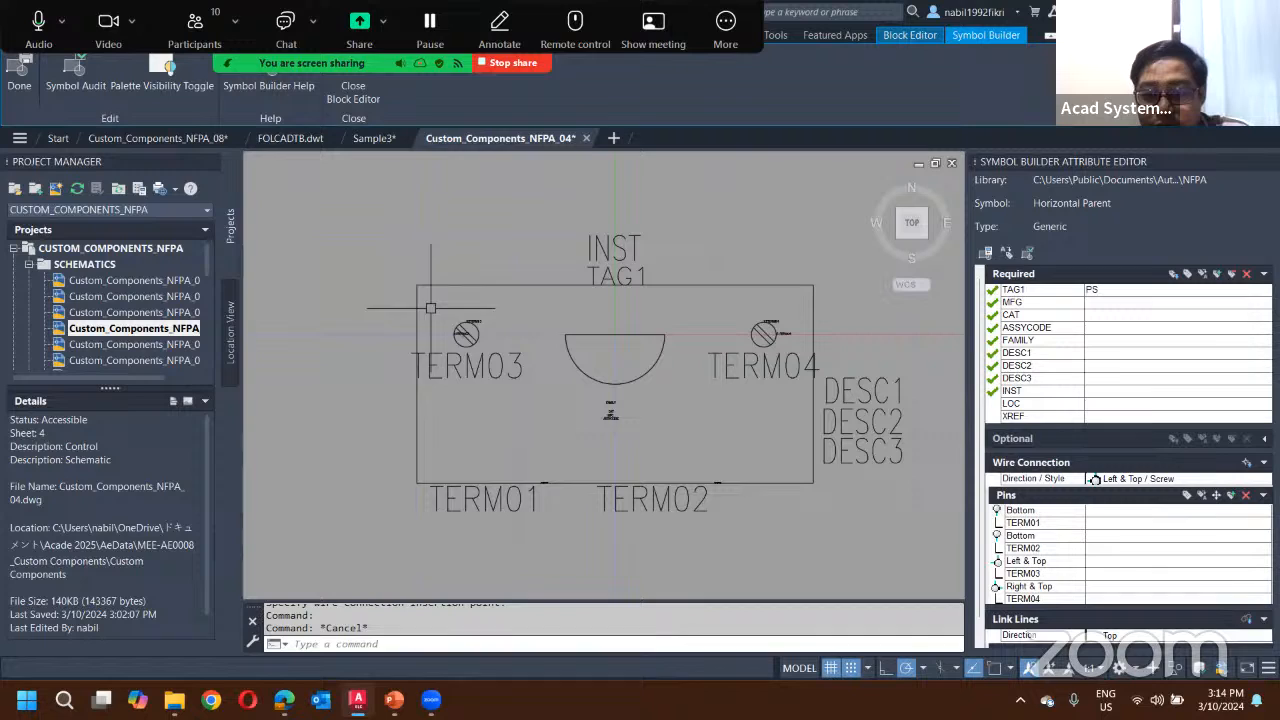
Step: Assign the pin values - to TERM01, + to TERM02, L to TERM03 and N to TERM04
{"action": "left_click", "coordinate": [1020, 523]}
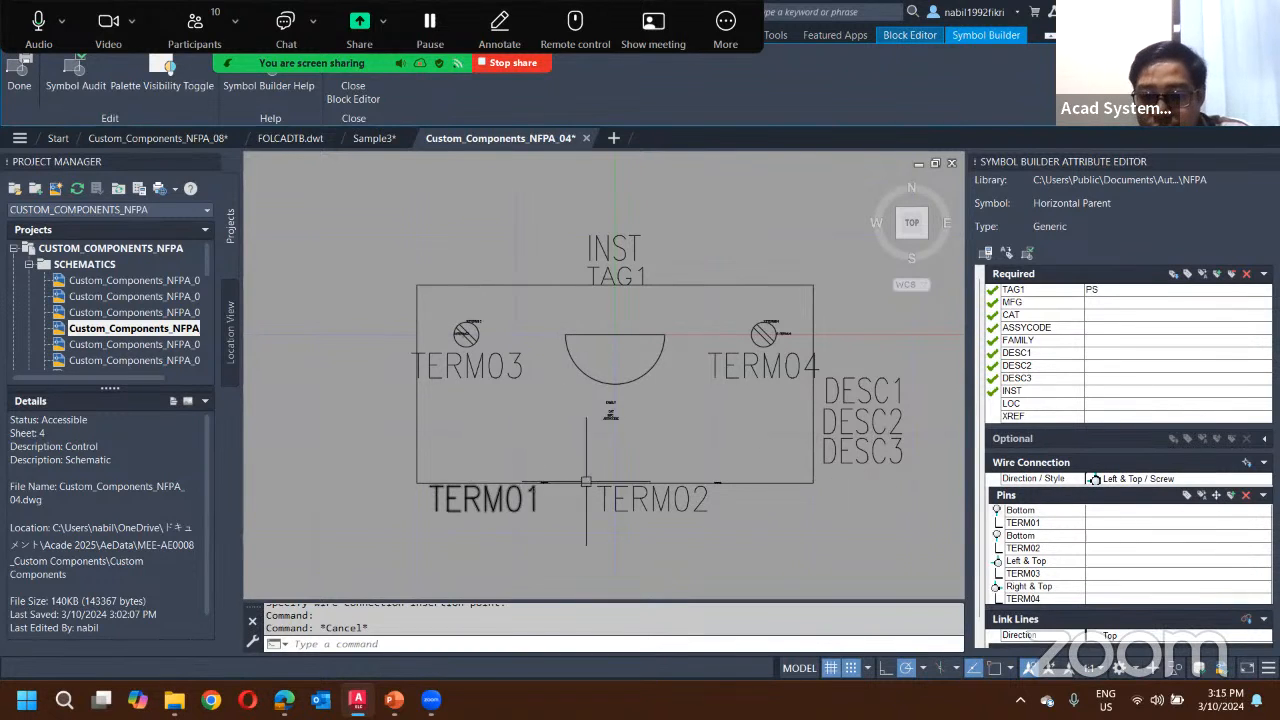
{"action": "left_click", "coordinate": [1104, 527]}
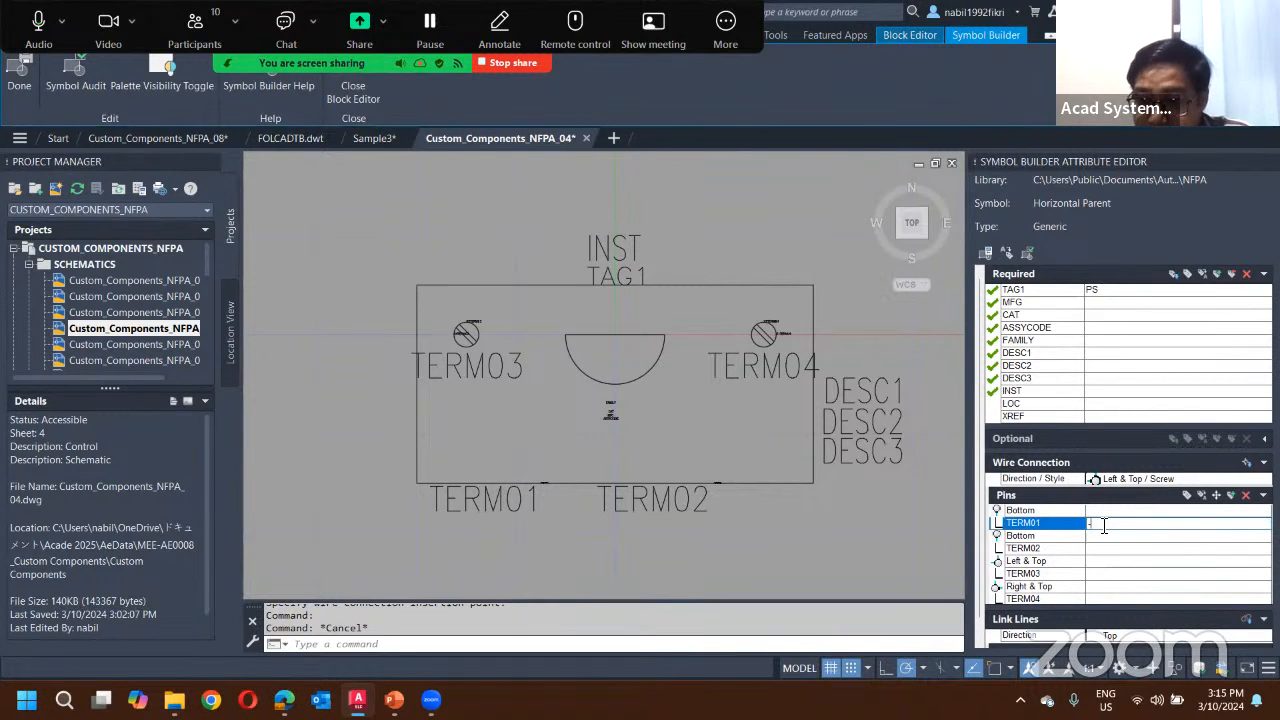
{"action": "left_click", "coordinate": [1088, 548]}
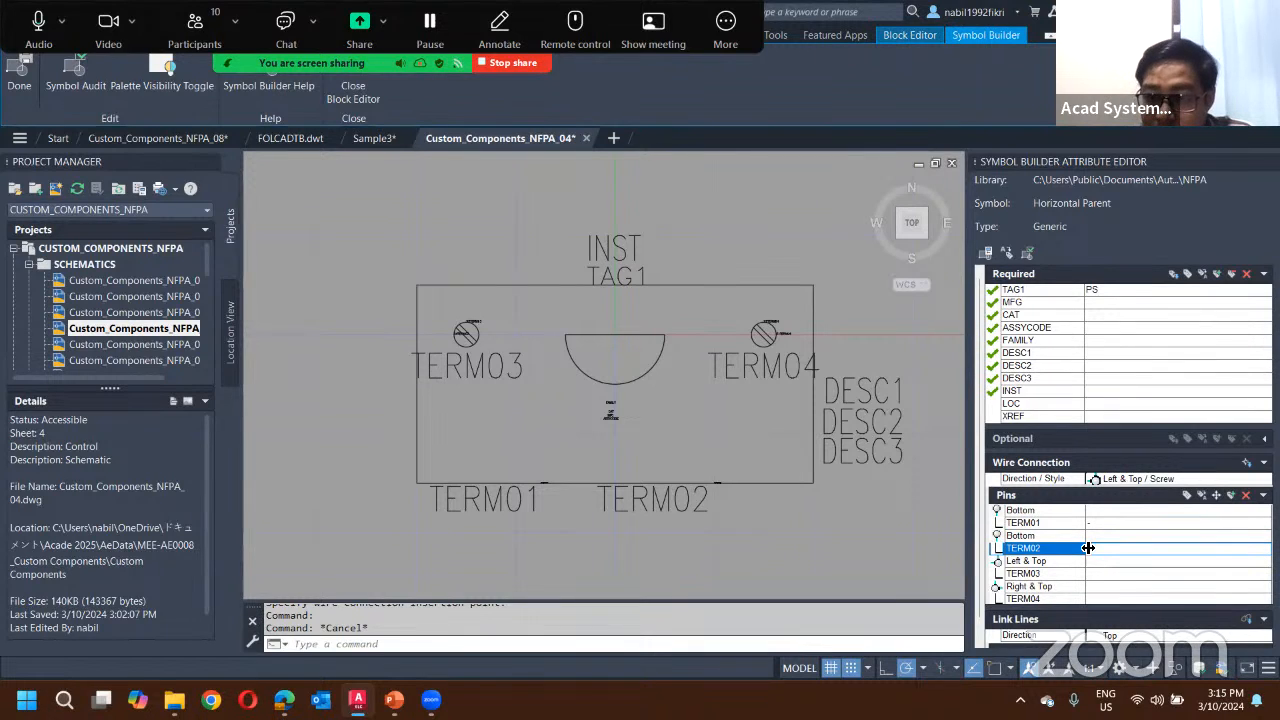
{"action": "type", "text": "+"}
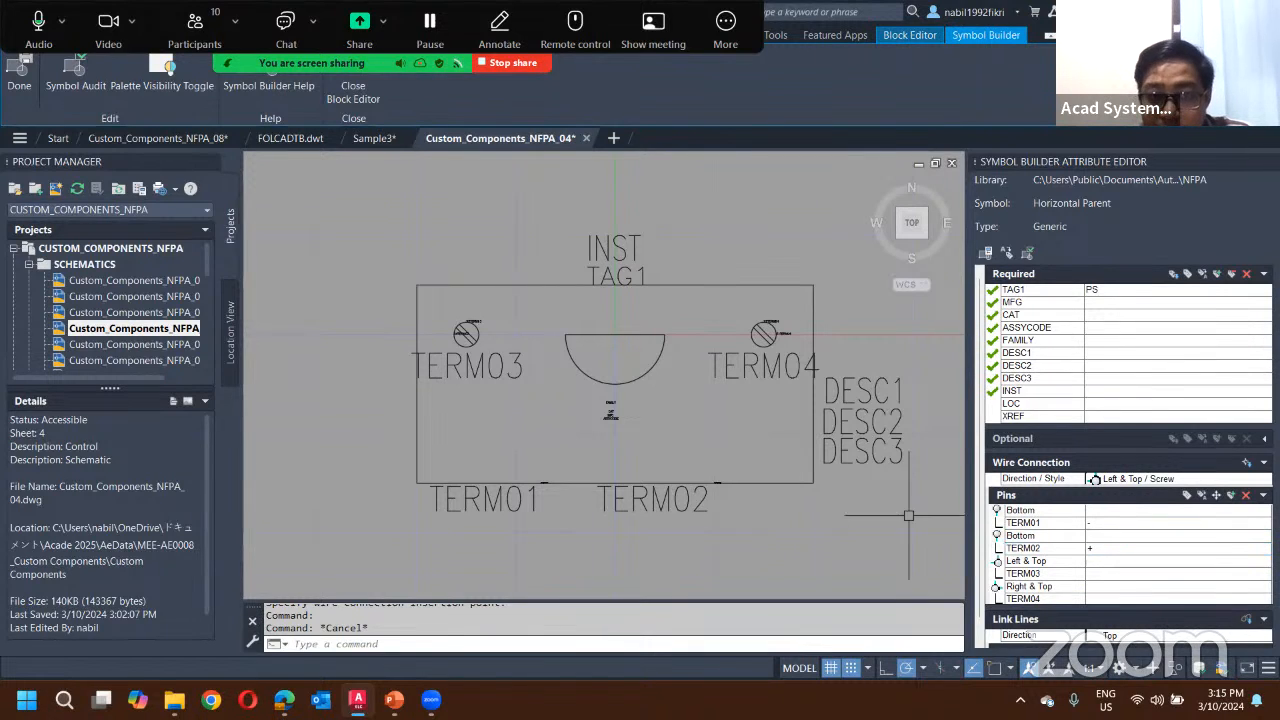
{"action": "left_click", "coordinate": [1108, 575]}
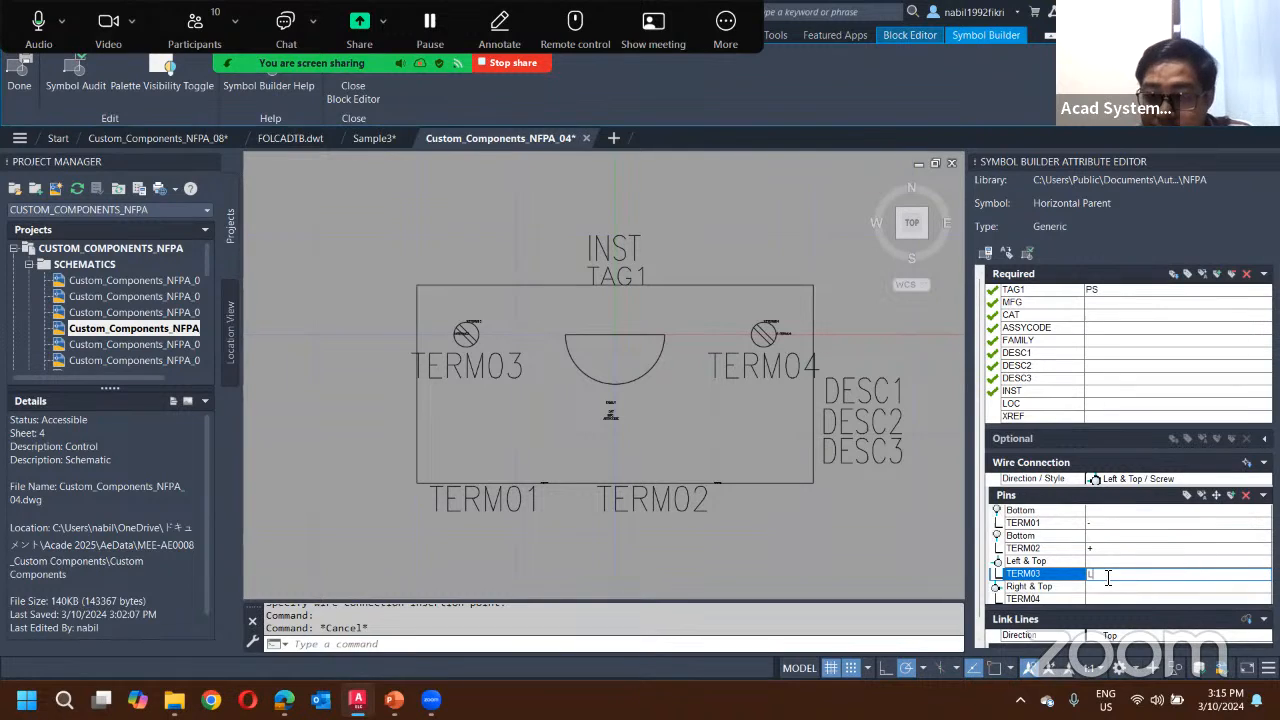
{"action": "left_click", "coordinate": [1098, 598]}
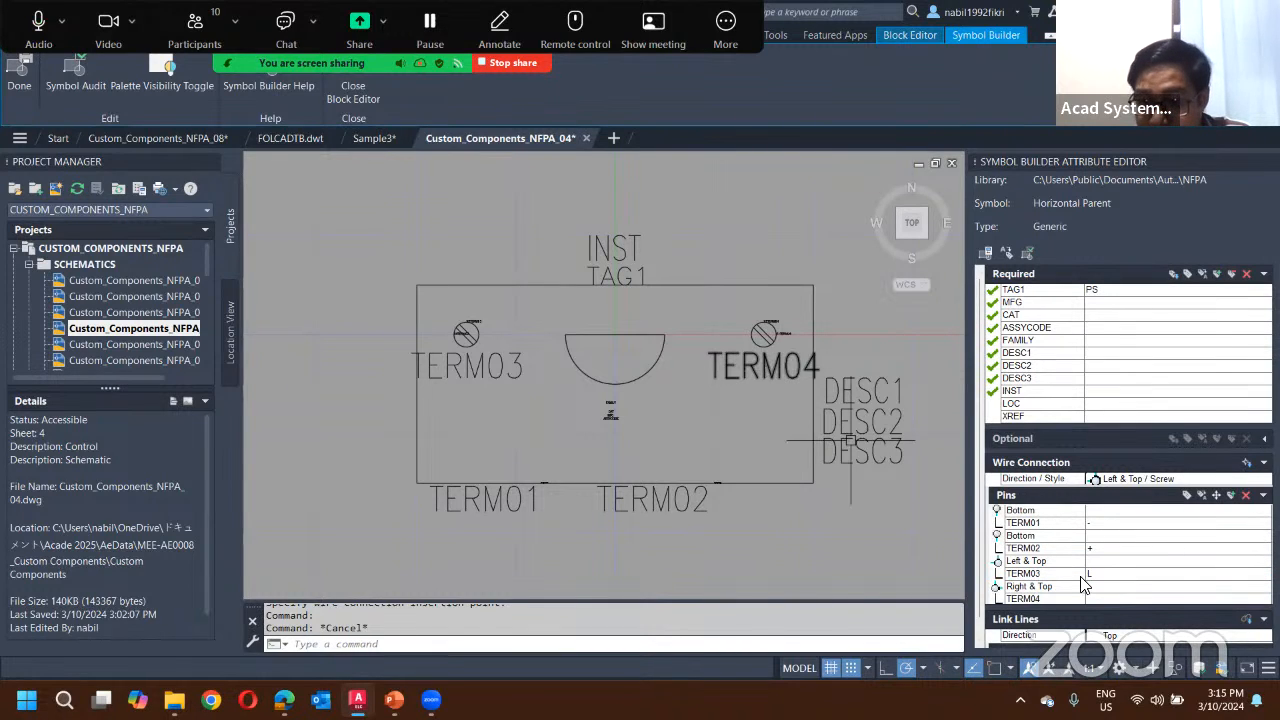
{"action": "left_click", "coordinate": [1101, 597]}
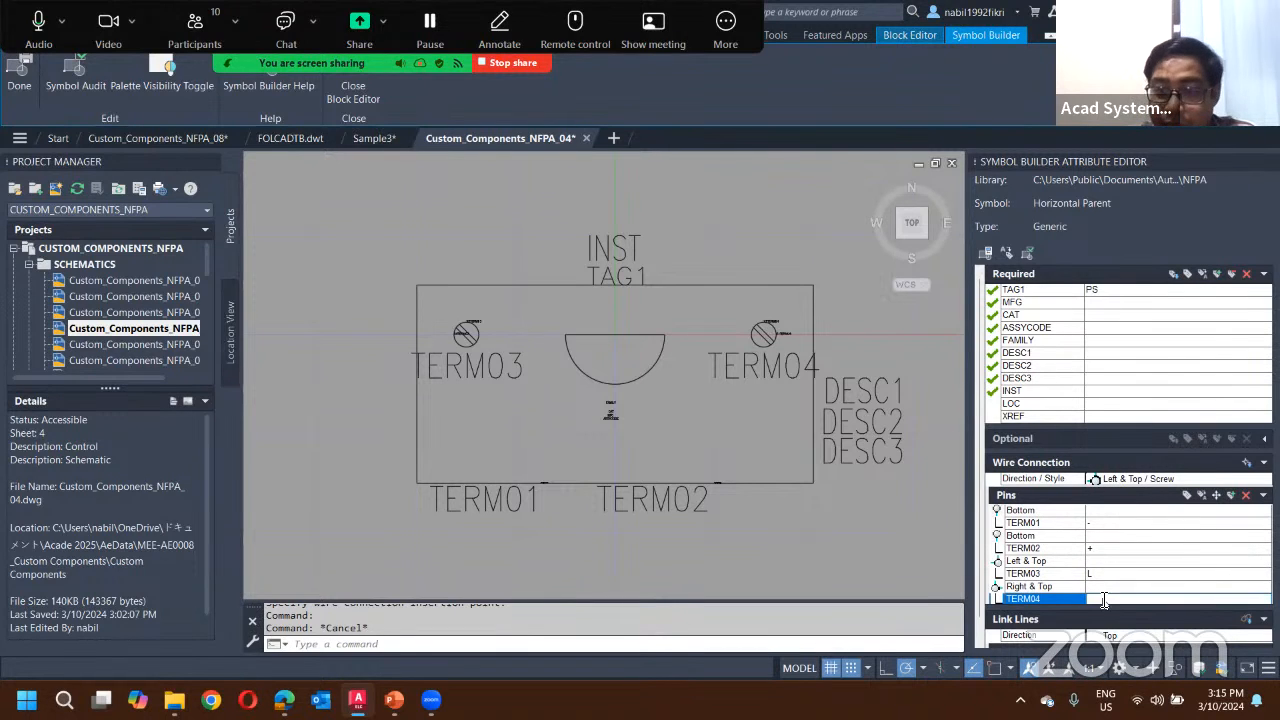
{"action": "left_click", "coordinate": [1138, 587]}
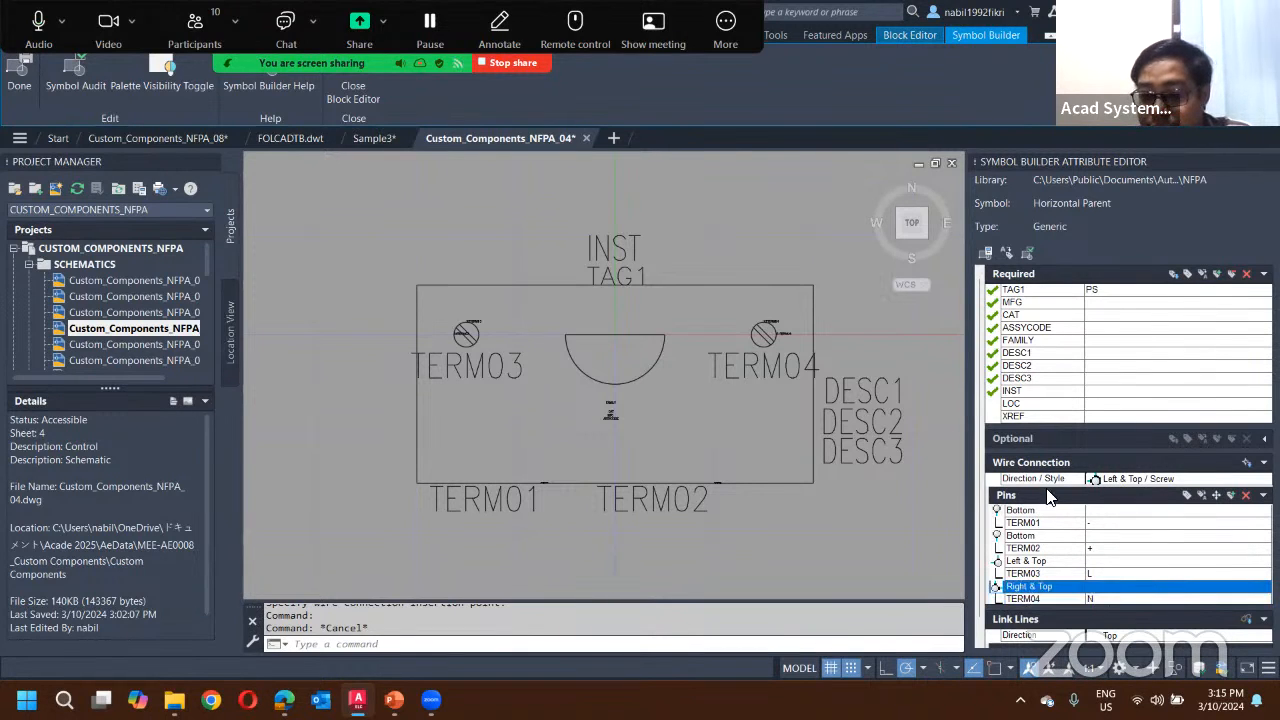
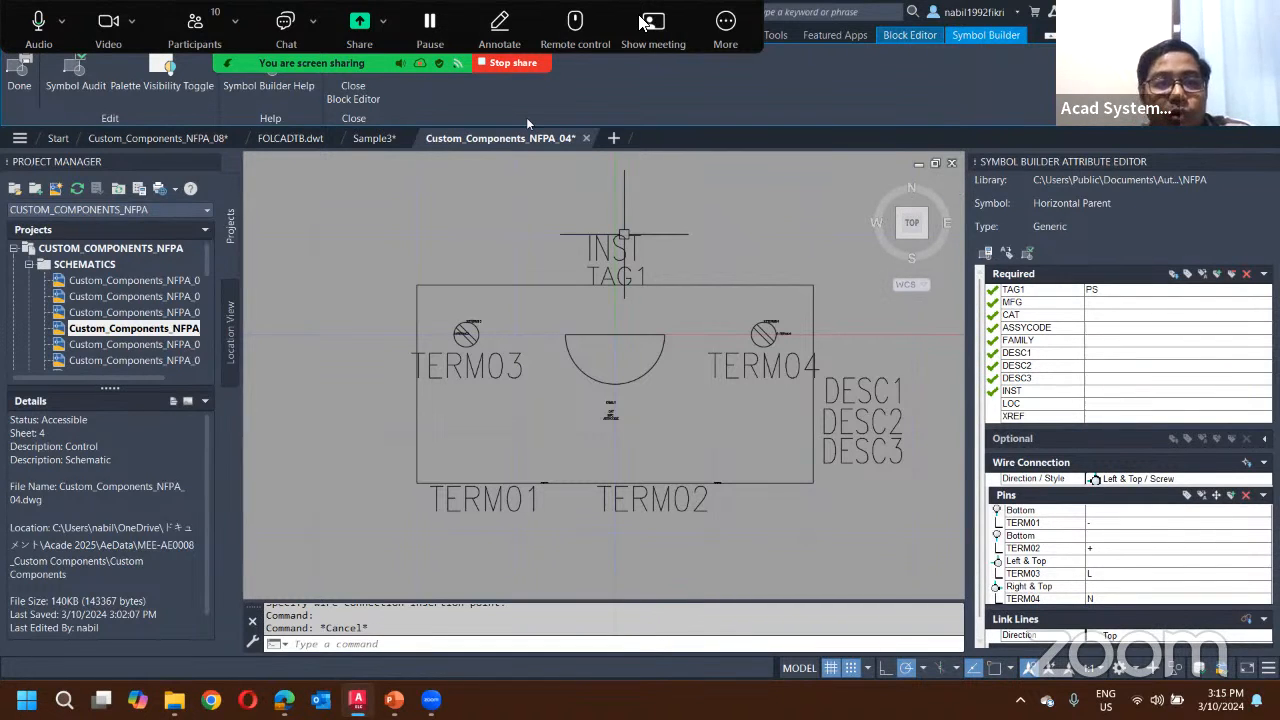
{"action": "left_click", "coordinate": [336, 100]}
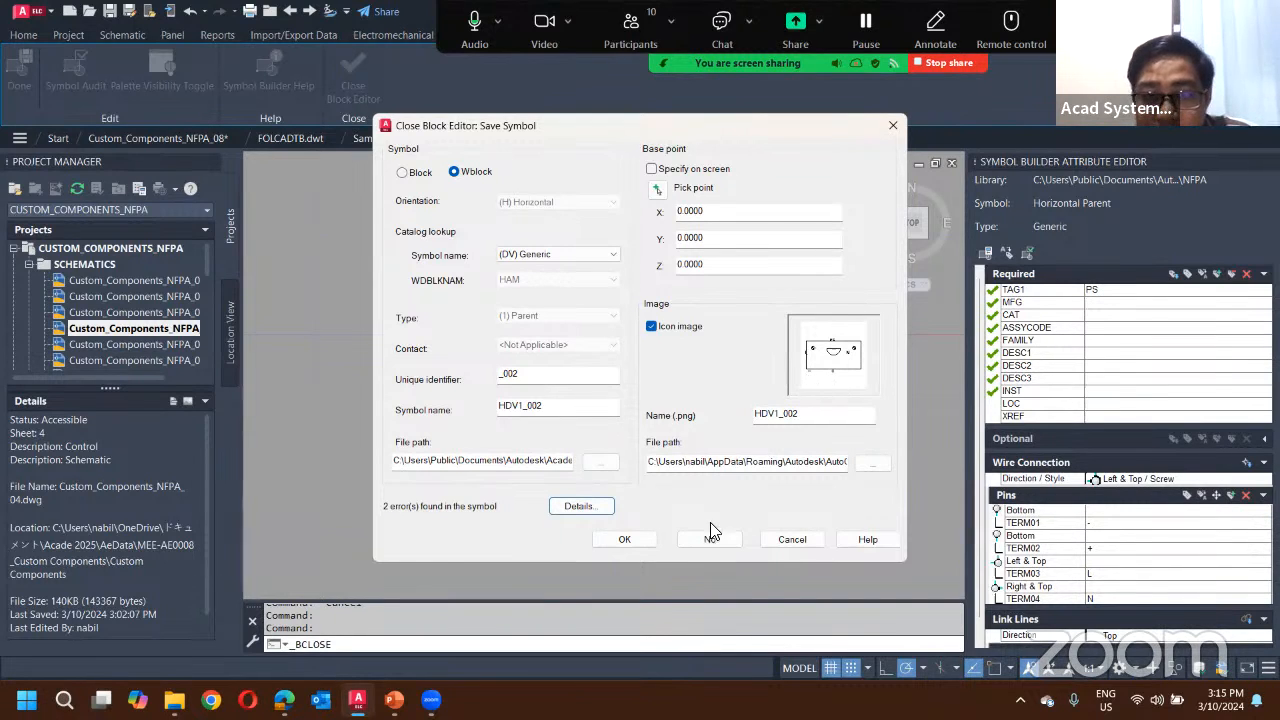
{"action": "left_click_drag", "start_coordinate": [659, 127], "coordinate": [988, 466]}
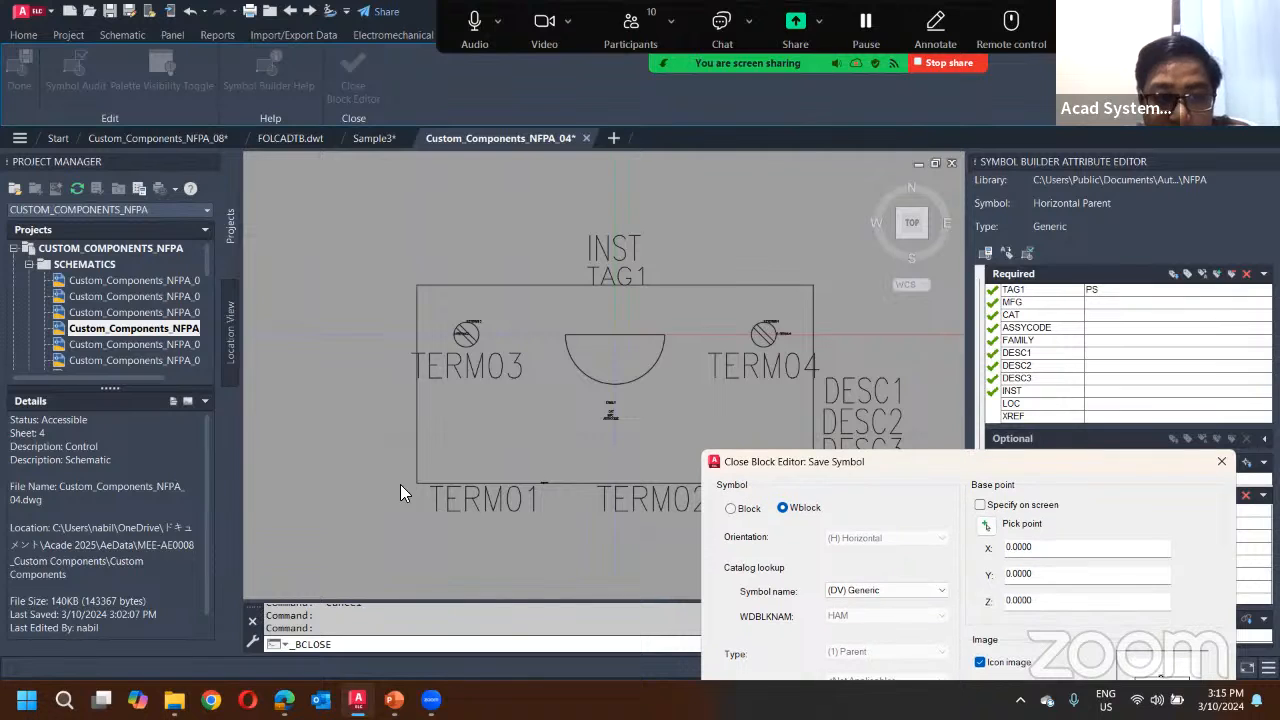
{"action": "left_click_drag", "start_coordinate": [864, 462], "coordinate": [645, 220]}
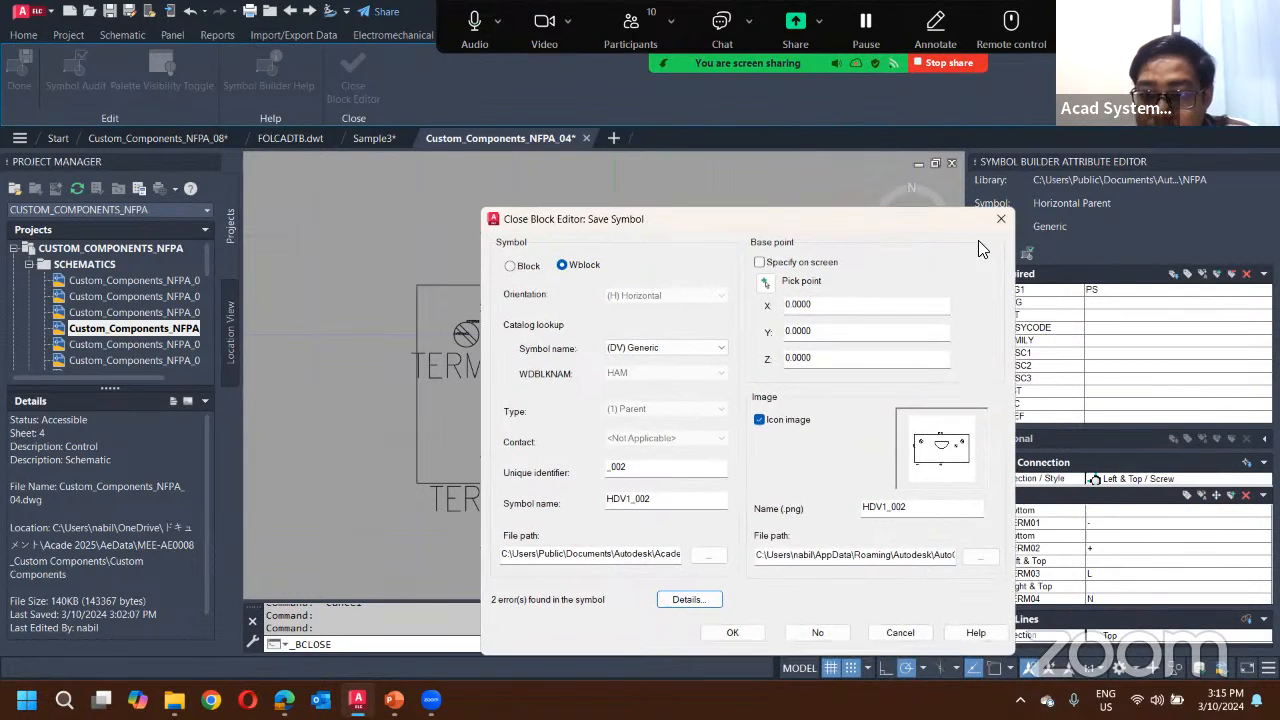
{"action": "key", "text": "Escape"}
Step: Move the TERM01 and TERM02 labels with their wire connections 0.25 units horizontally to the right along the box's bottom edge
{"action": "left_click", "coordinate": [635, 497]}
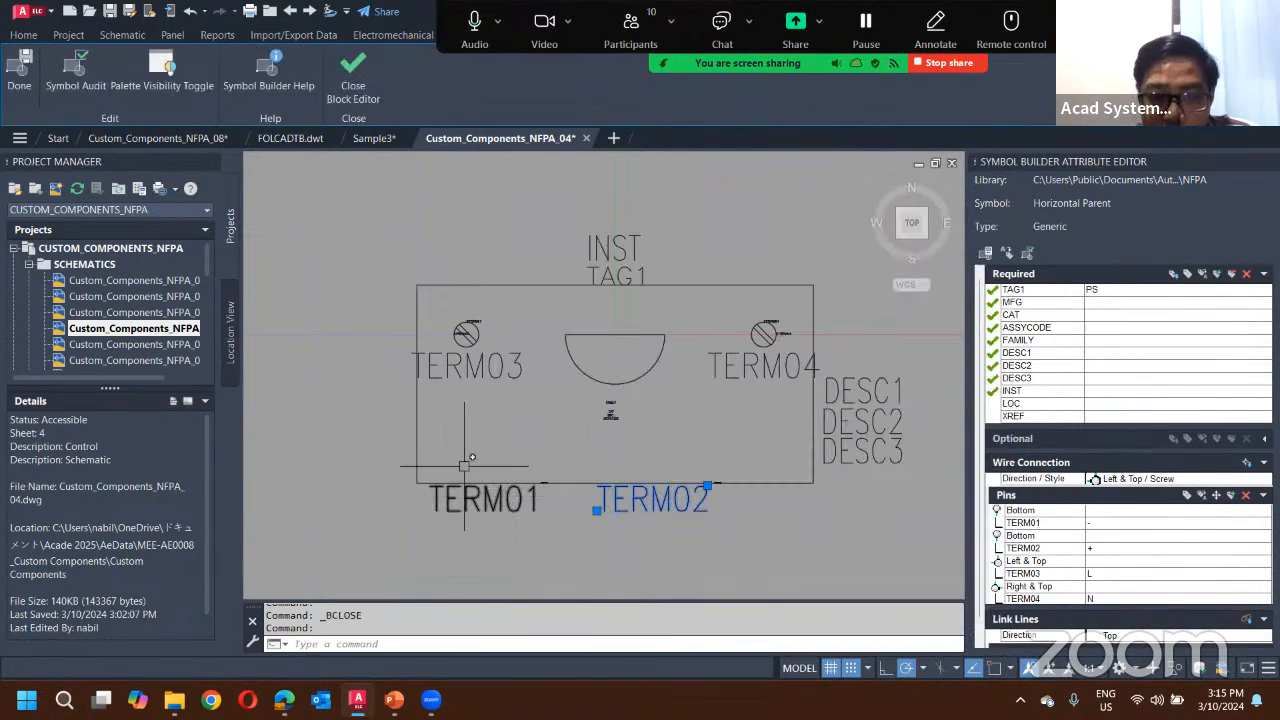
{"action": "left_click", "coordinate": [432, 451]}
{"action": "left_click", "coordinate": [627, 556]}
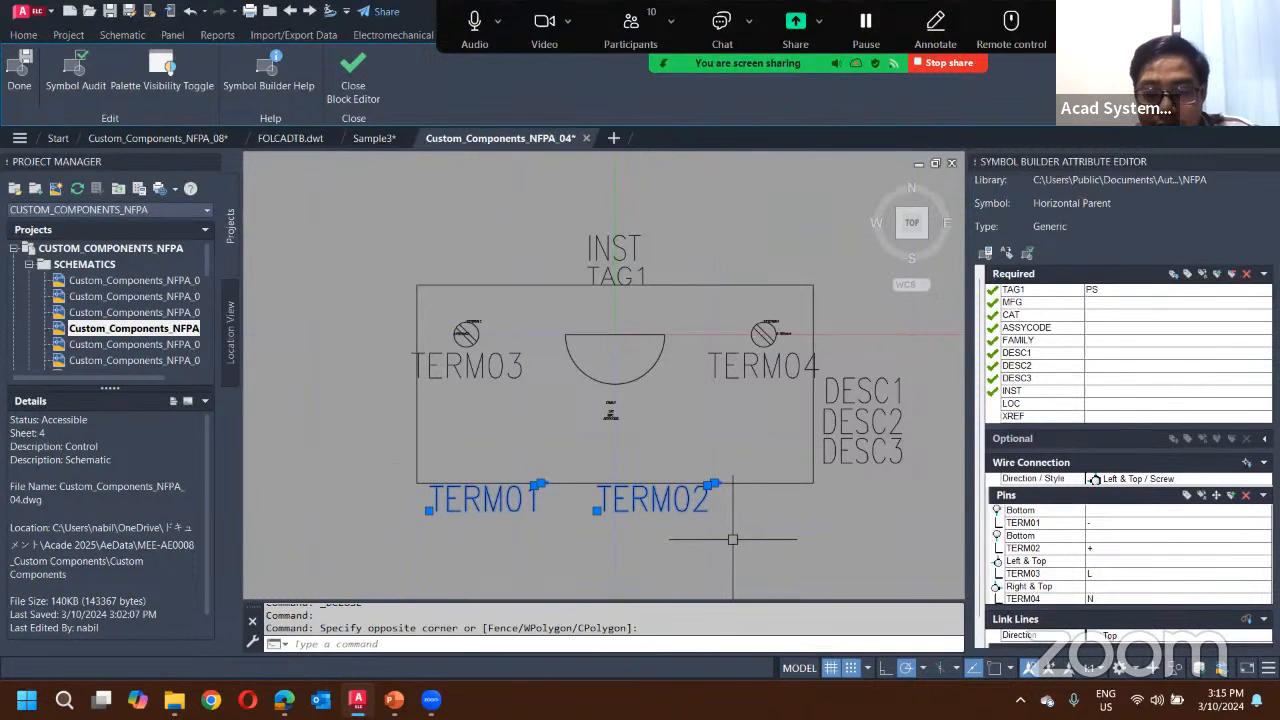
{"action": "type", "text": "m"}
{"action": "key", "text": "Return"}
{"action": "left_click", "coordinate": [730, 540]}
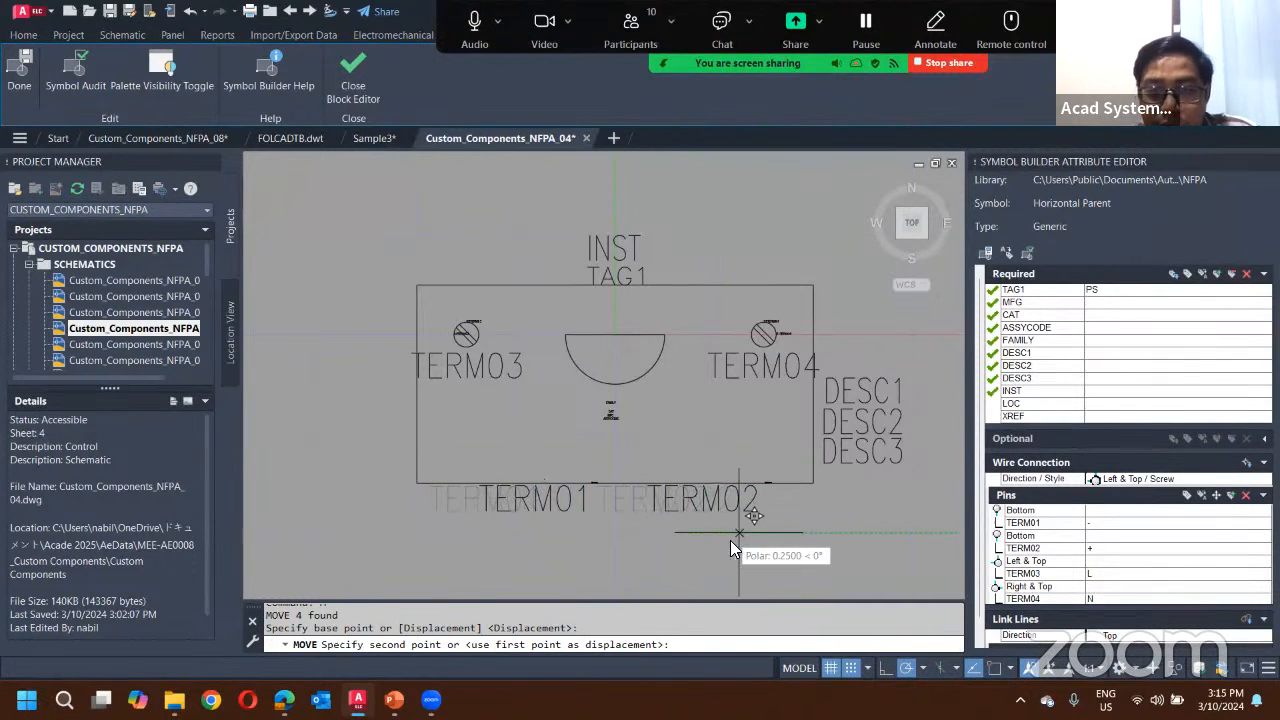
{"action": "key", "text": "Escape"}
{"action": "key", "text": "Escape"}
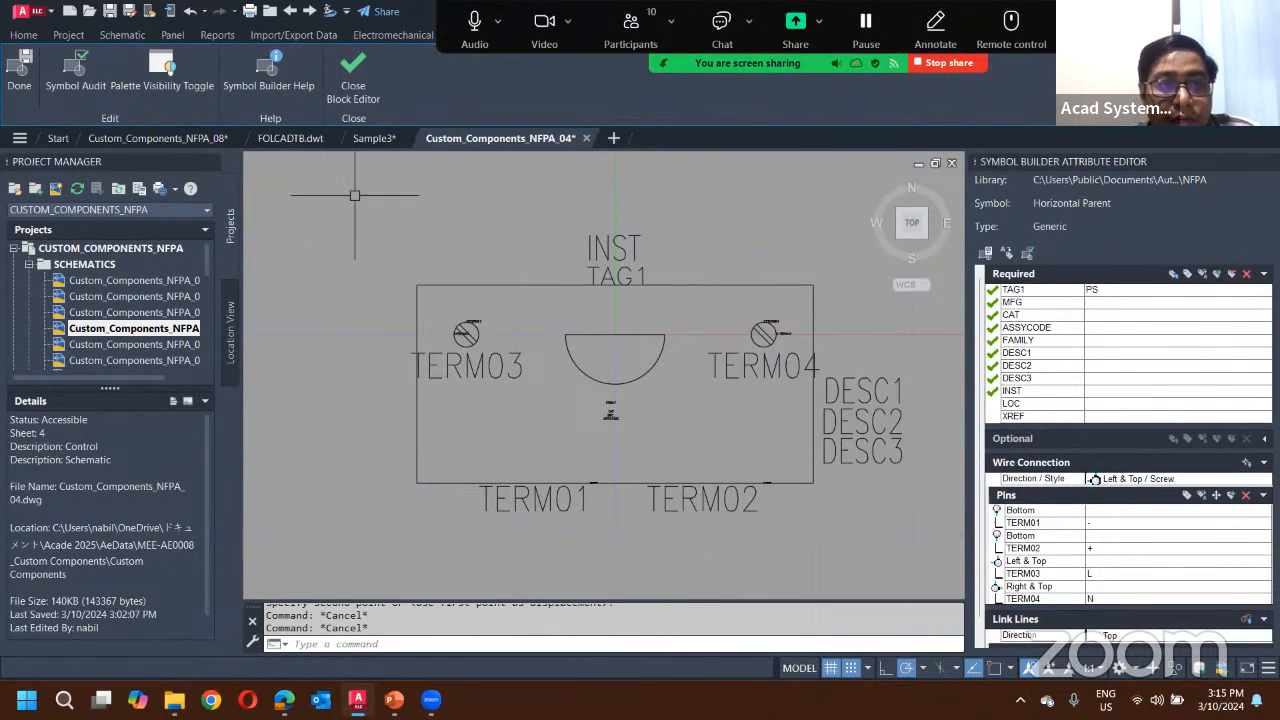
Step: Close the block editor to bring up the save-symbol settings, keeping (DV) Generic as the catalog lookup symbol name
{"action": "left_click", "coordinate": [352, 78]}
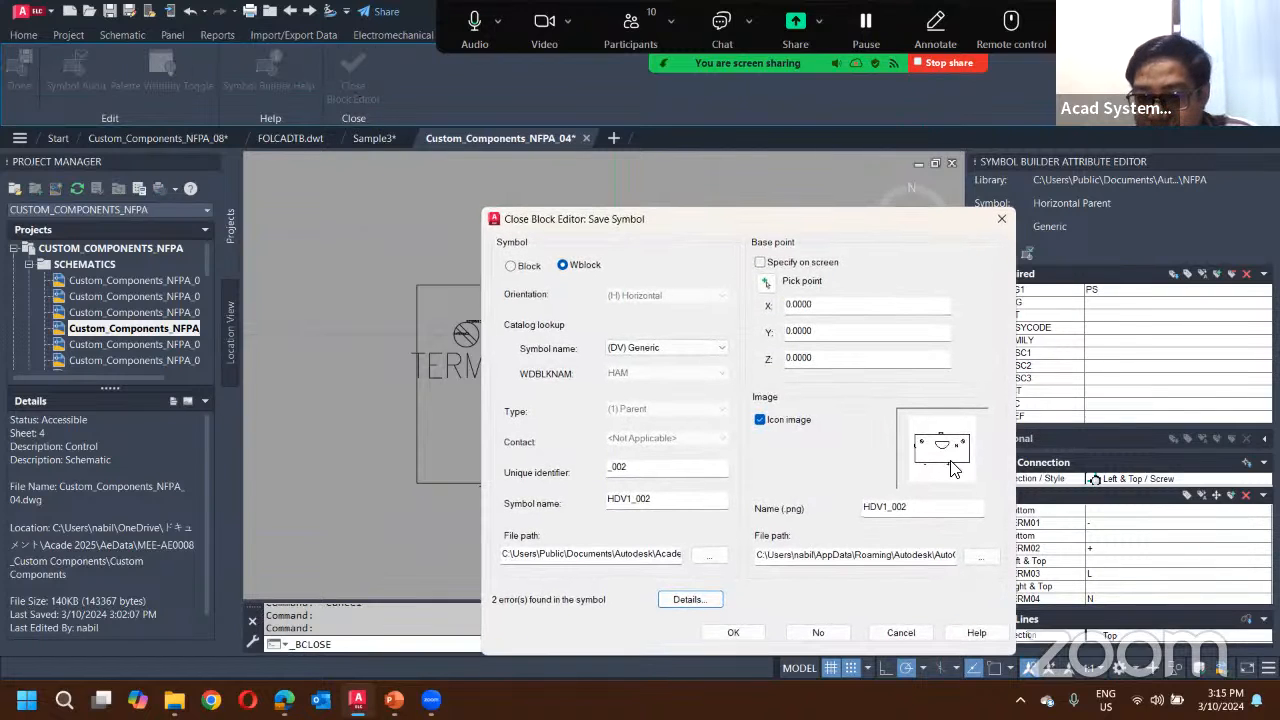
{"action": "left_click", "coordinate": [608, 348]}
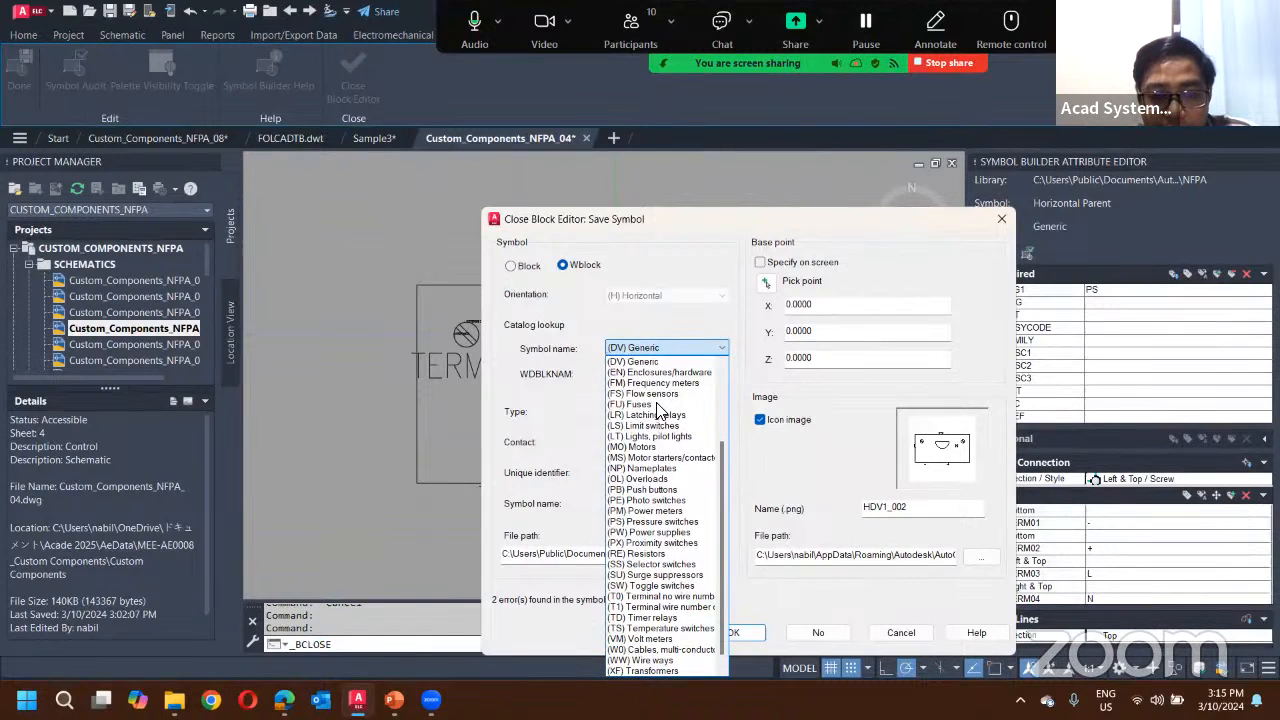
{"action": "left_click", "coordinate": [625, 361]}
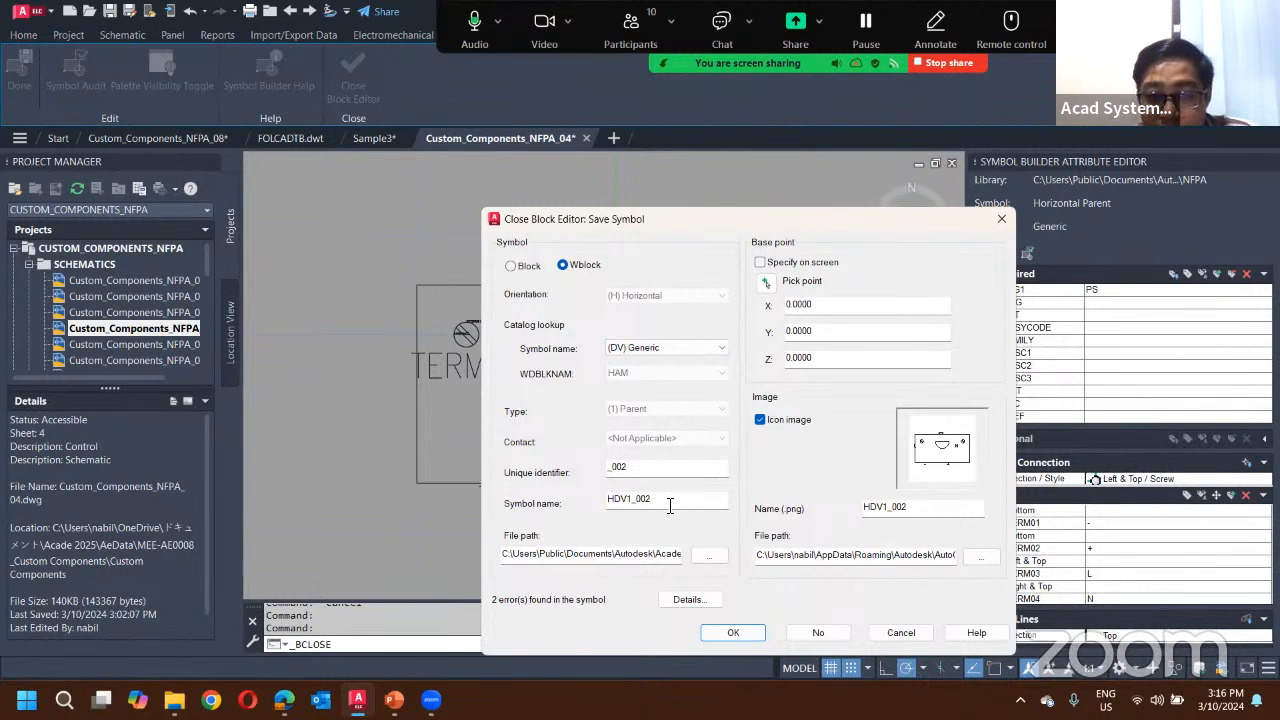
{"action": "left_click", "coordinate": [608, 503]}
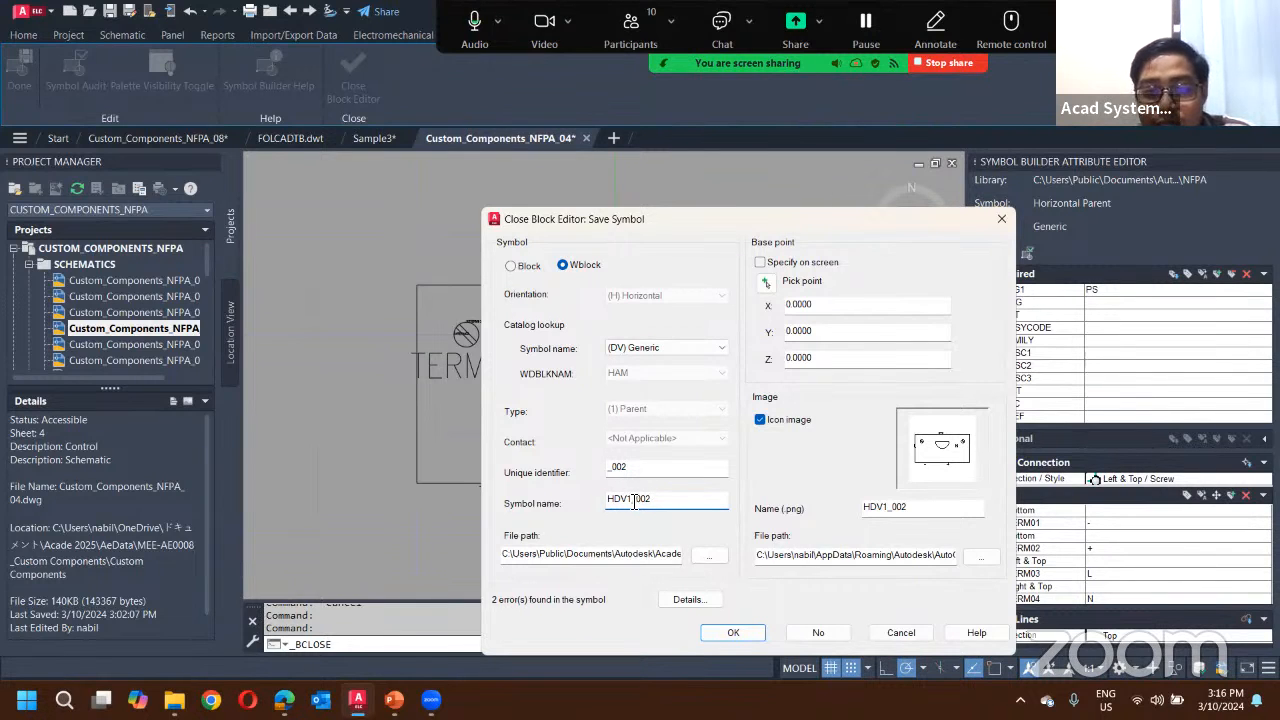
{"action": "left_click_drag", "start_coordinate": [633, 502], "coordinate": [607, 502]}
{"action": "left_click", "coordinate": [648, 503]}
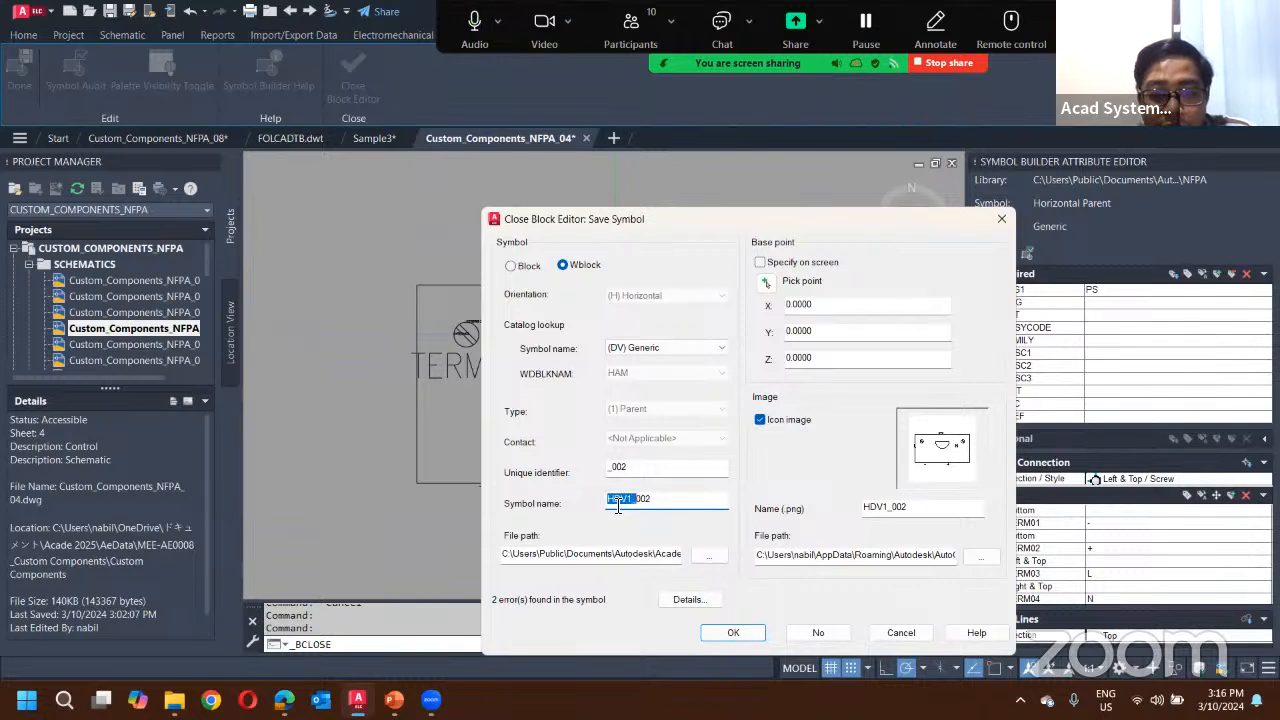
{"action": "left_click_drag", "start_coordinate": [617, 505], "coordinate": [574, 517]}
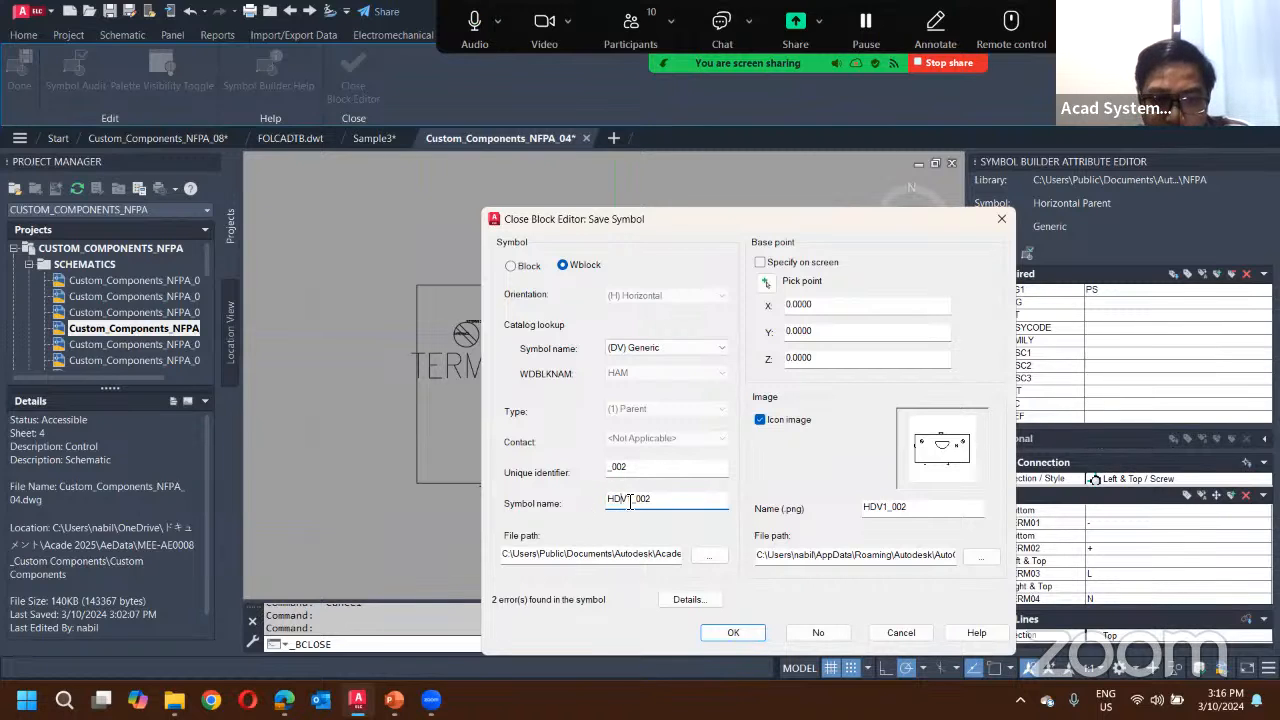
{"action": "left_click_drag", "start_coordinate": [630, 503], "coordinate": [610, 505]}
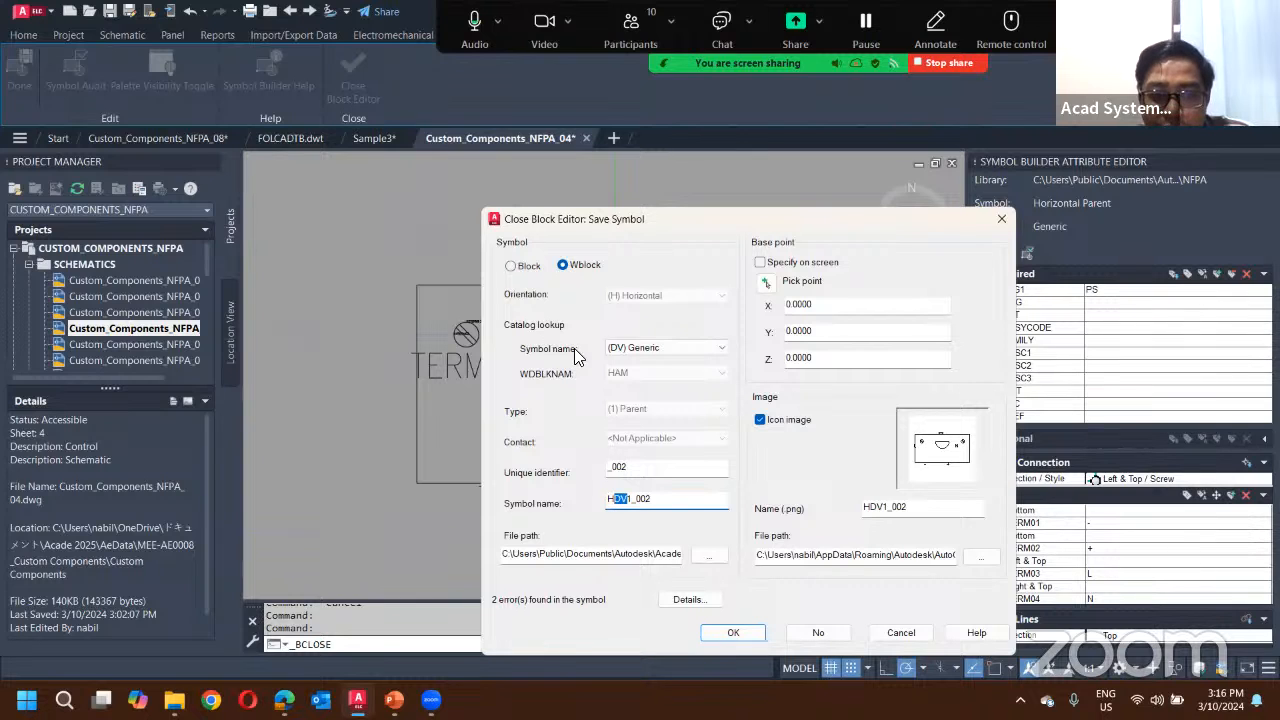
Step: Try (FU) Fuses as the catalog lookup symbol name and set it back to (DV) Generic
{"action": "left_click", "coordinate": [648, 348]}
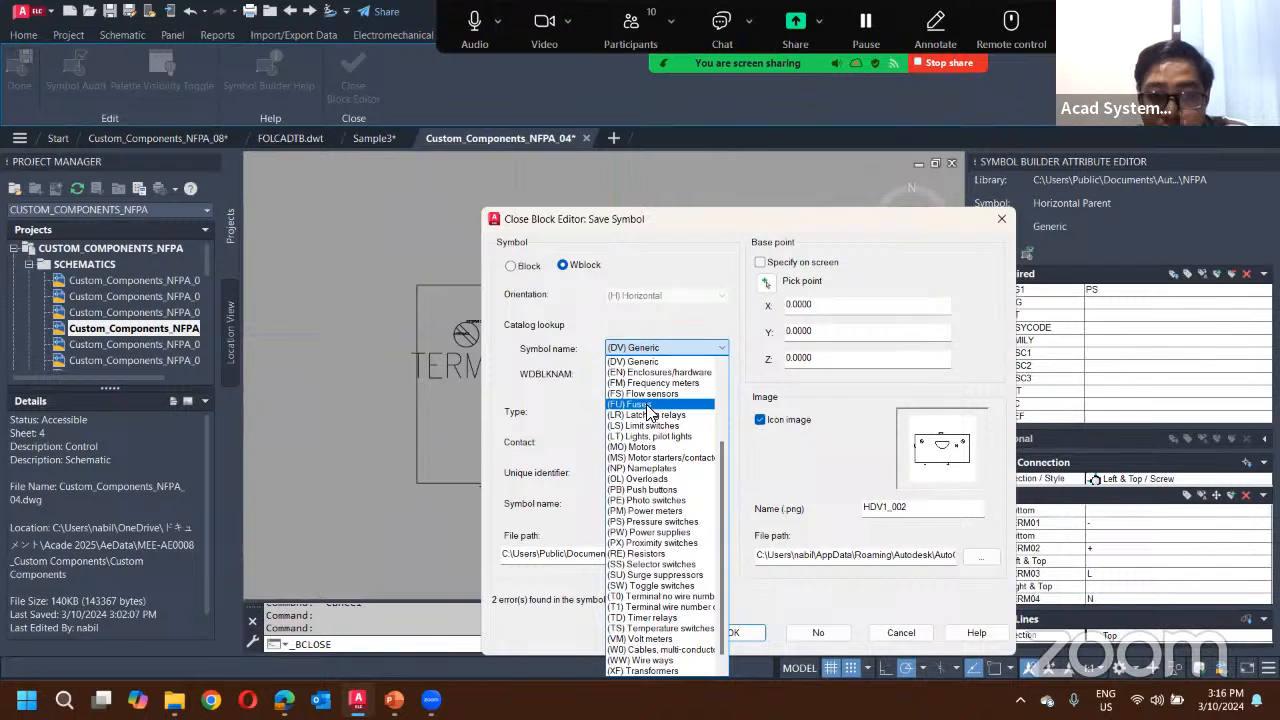
{"action": "left_click", "coordinate": [648, 404]}
{"action": "left_click", "coordinate": [668, 467]}
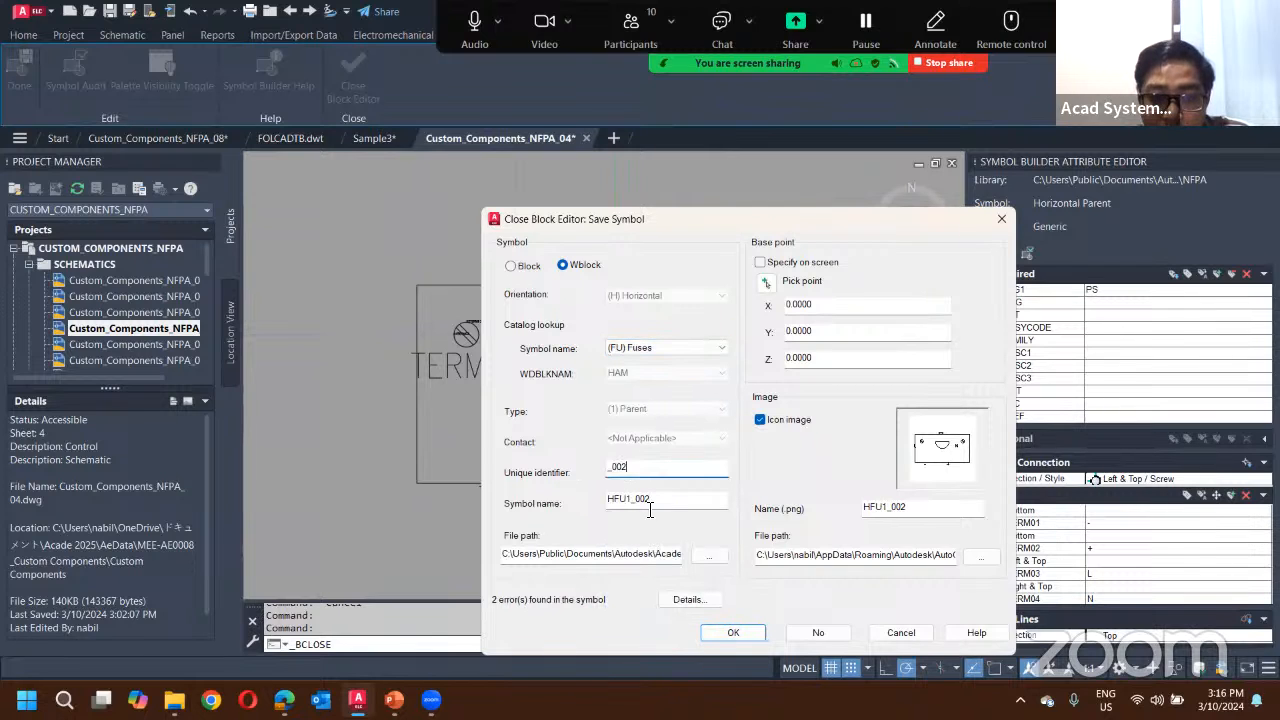
{"action": "left_click", "coordinate": [690, 343]}
{"action": "scroll", "coordinate": [660, 430], "scroll_direction": "up", "scroll_amount": 5}
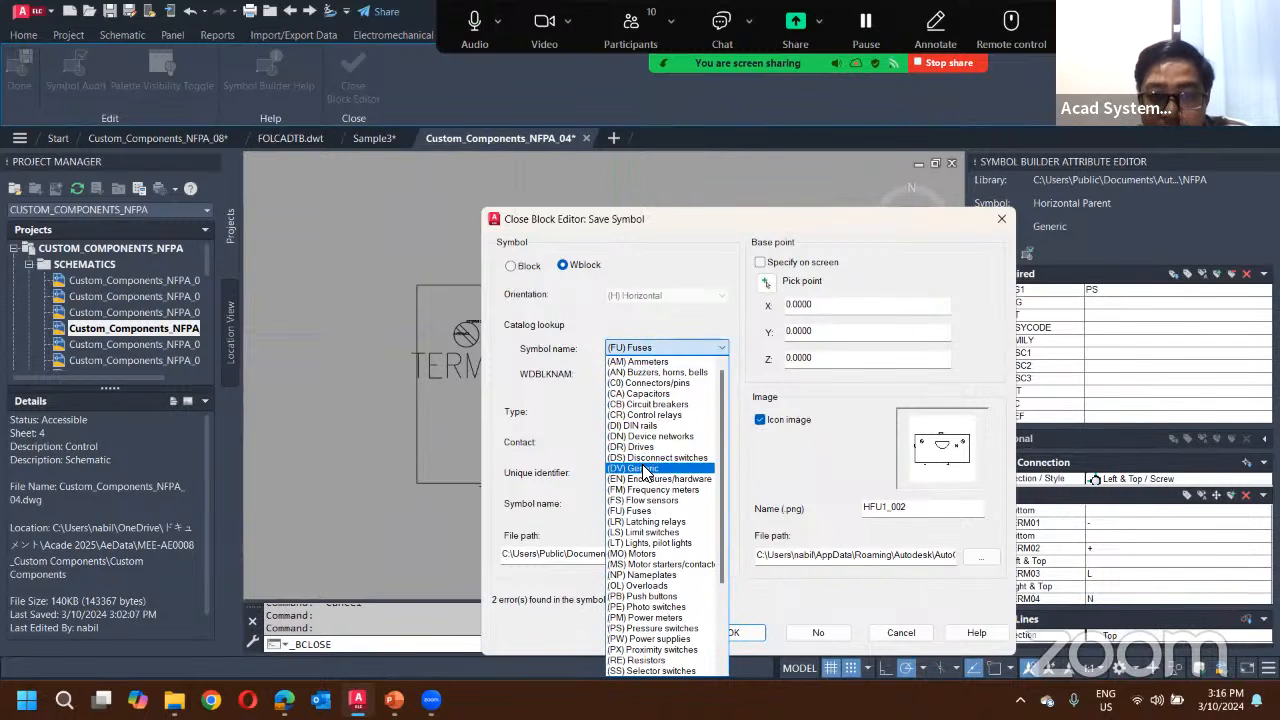
{"action": "left_click", "coordinate": [645, 468]}
{"action": "left_click", "coordinate": [630, 498]}
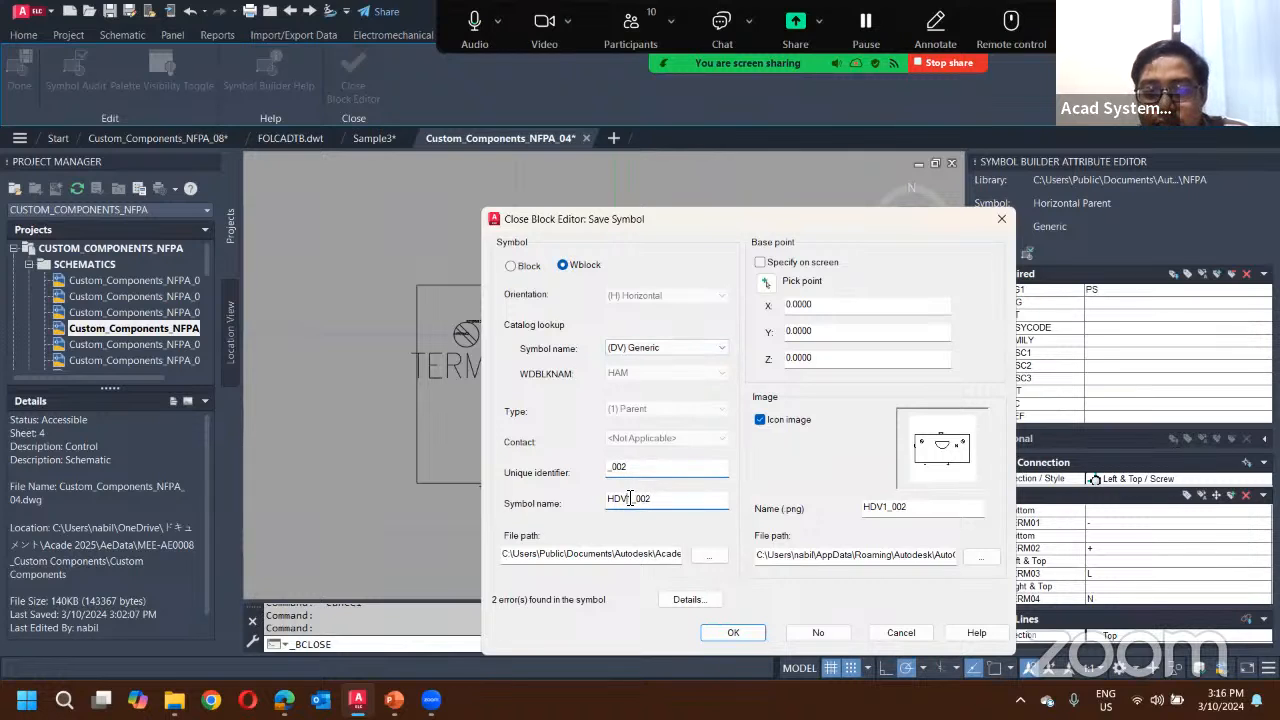
{"action": "left_click_drag", "start_coordinate": [630, 498], "coordinate": [633, 501]}
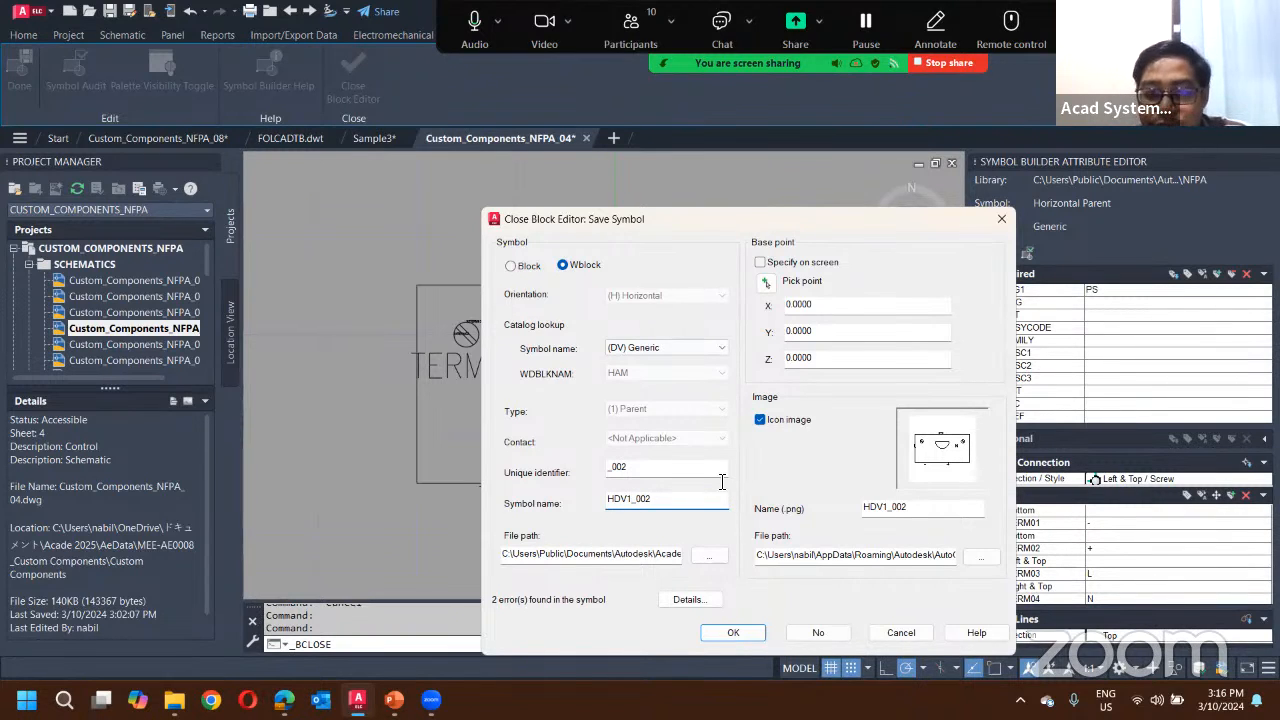
{"action": "left_click", "coordinate": [658, 505]}
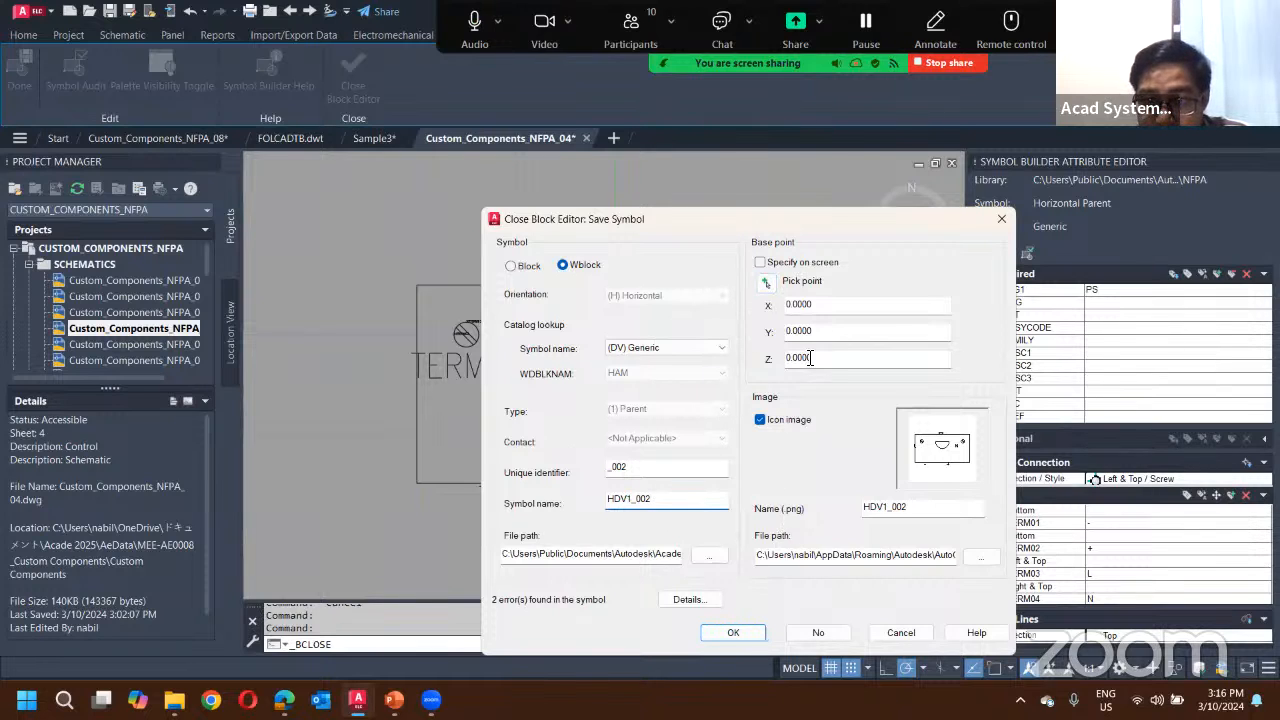
Step: Pick the midpoint of the semicircle's straight top edge as base point and save the symbol under the name 01FOL_HDV1_002
{"action": "left_click", "coordinate": [765, 284]}
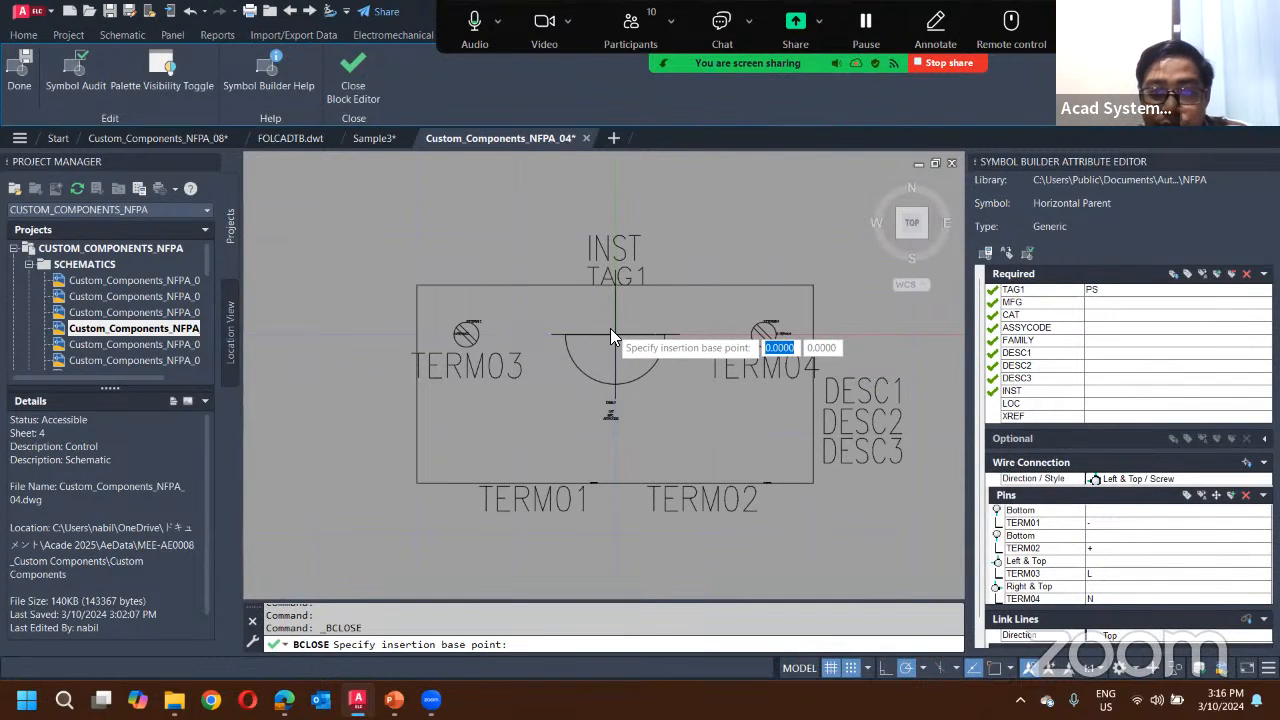
{"action": "left_click", "coordinate": [612, 335]}
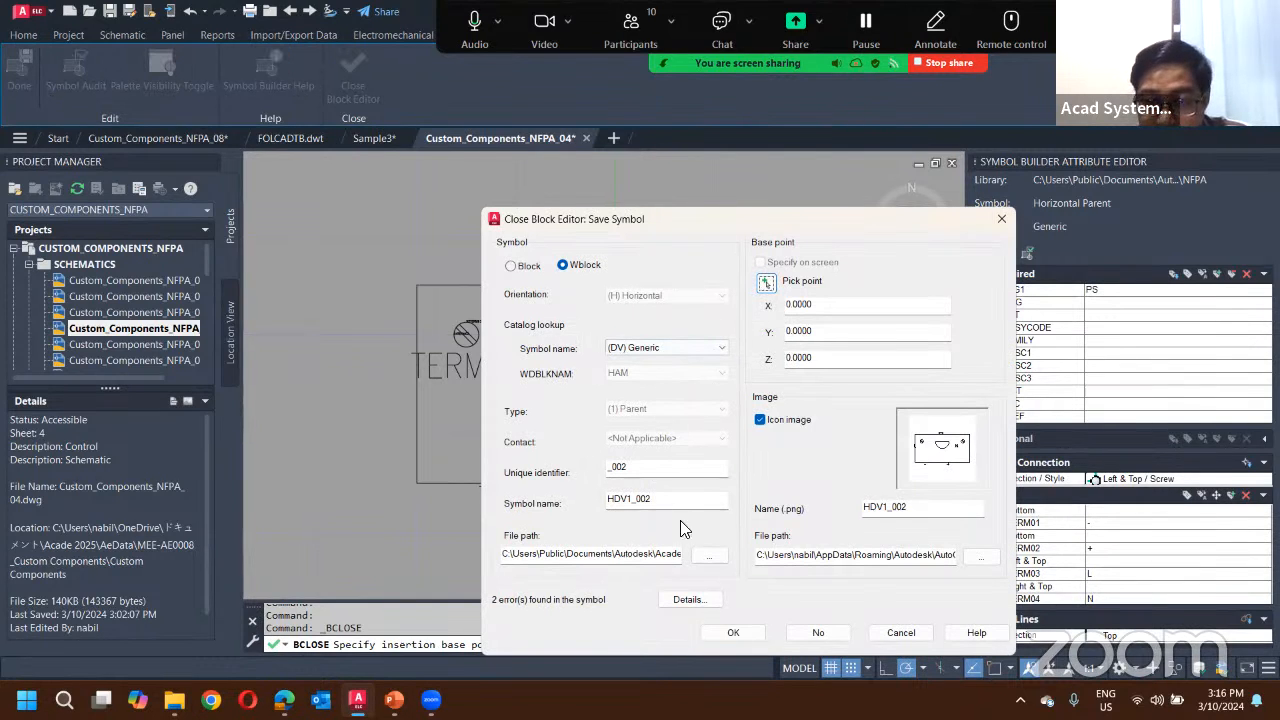
{"action": "left_click", "coordinate": [608, 499]}
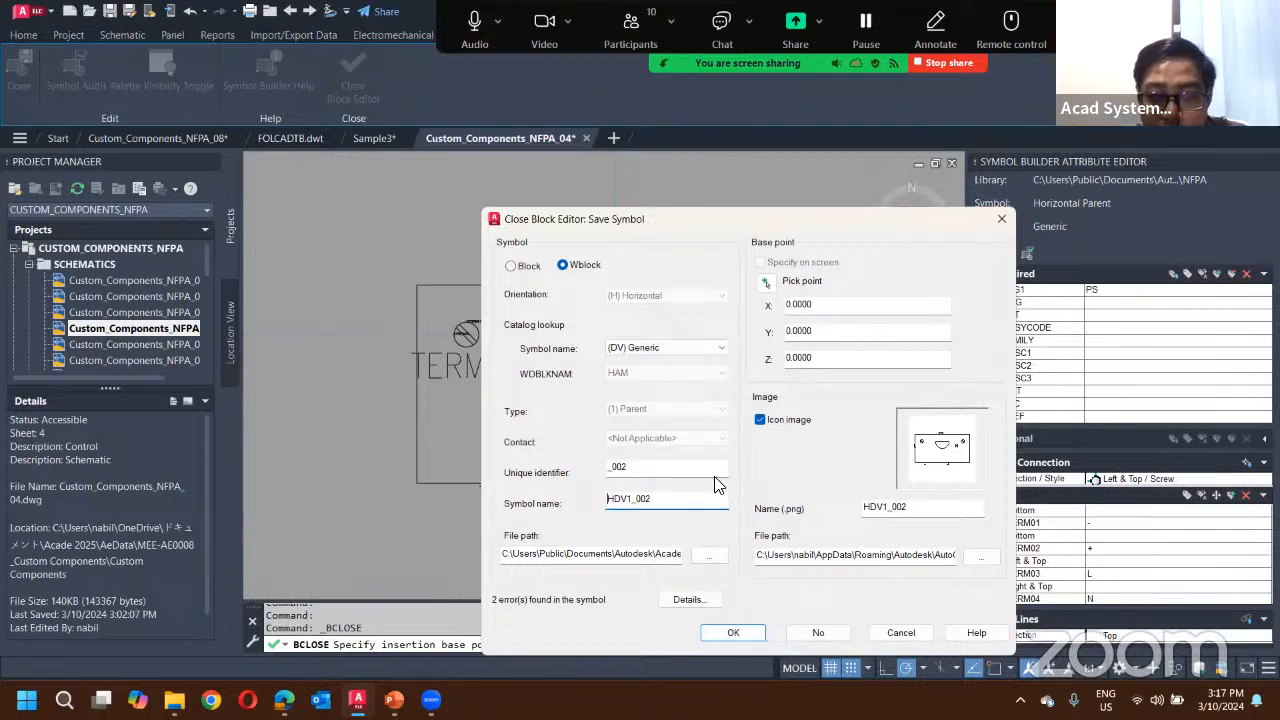
{"action": "type", "text": "01"}
{"action": "type", "text": "FOL"}
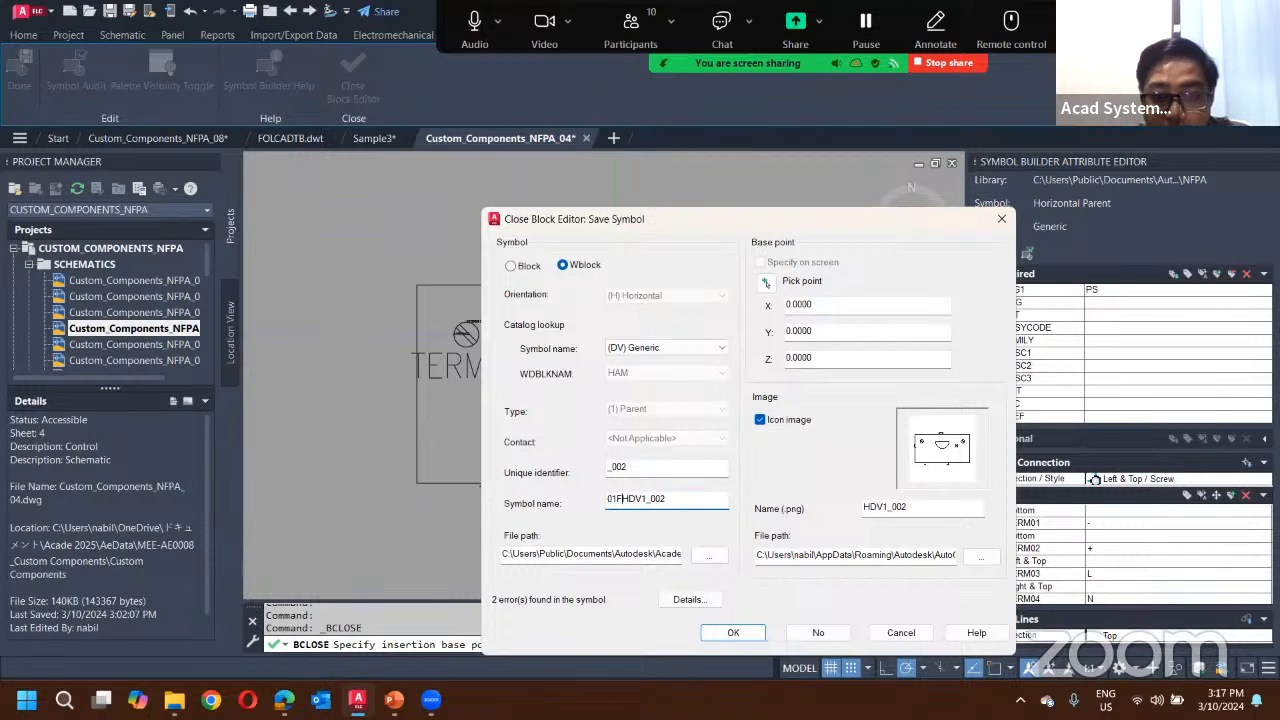
{"action": "type", "text": "_"}
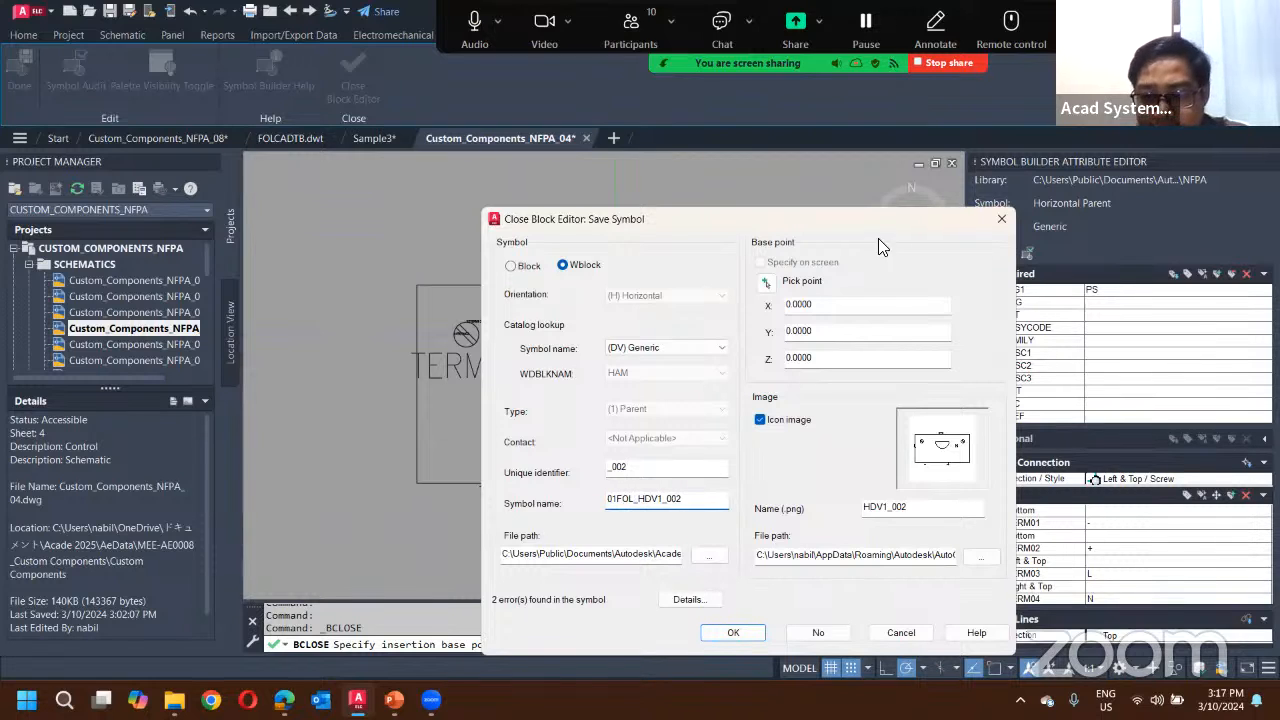
{"action": "left_click", "coordinate": [734, 632]}
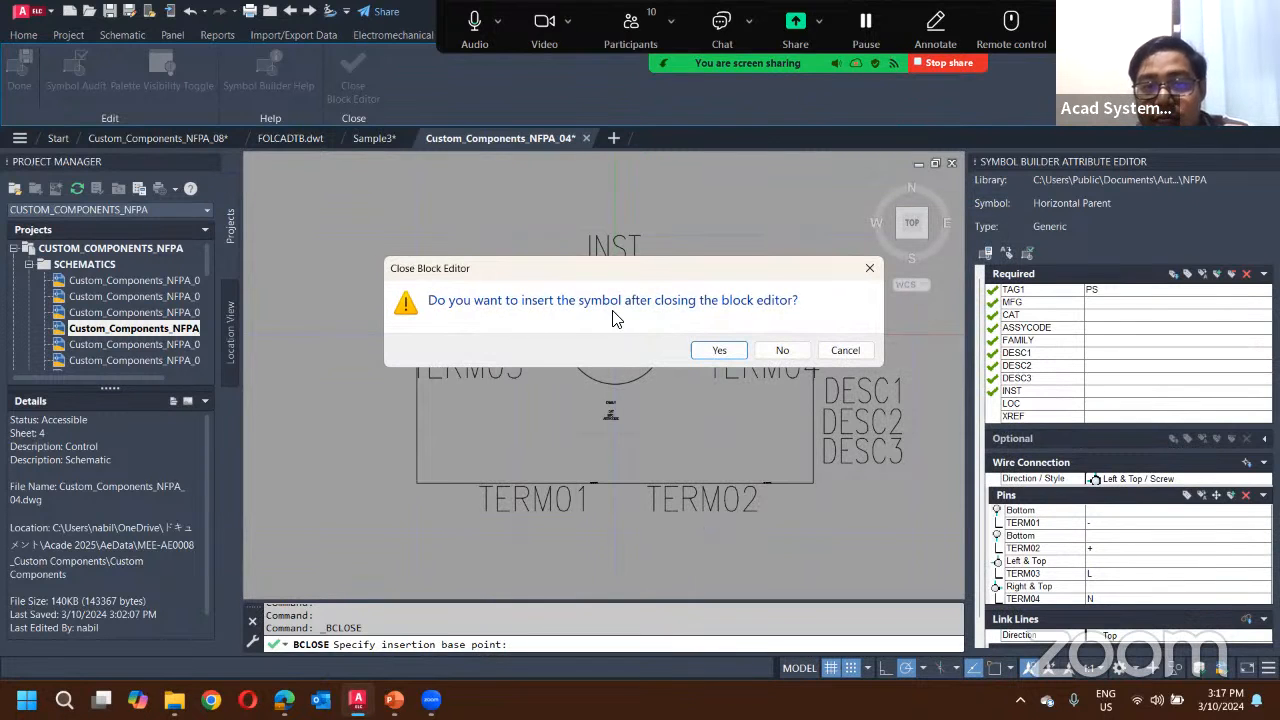
Step: Insert the saved power supply symbol into the line 424 wire between SS424 and the branch point, accepting the default component details
{"action": "left_click", "coordinate": [720, 350]}
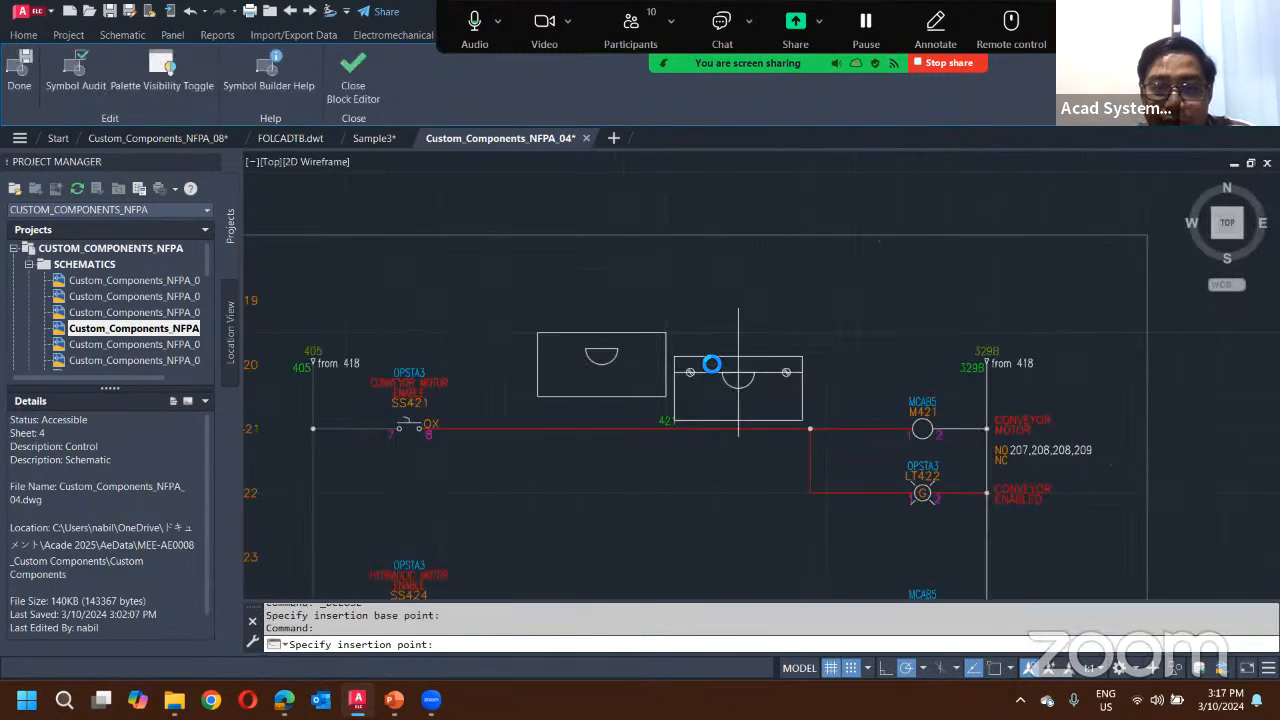
{"action": "scroll", "coordinate": [720, 418], "scroll_direction": "down", "scroll_amount": 2}
{"action": "scroll", "coordinate": [640, 465], "scroll_direction": "up", "scroll_amount": 2}
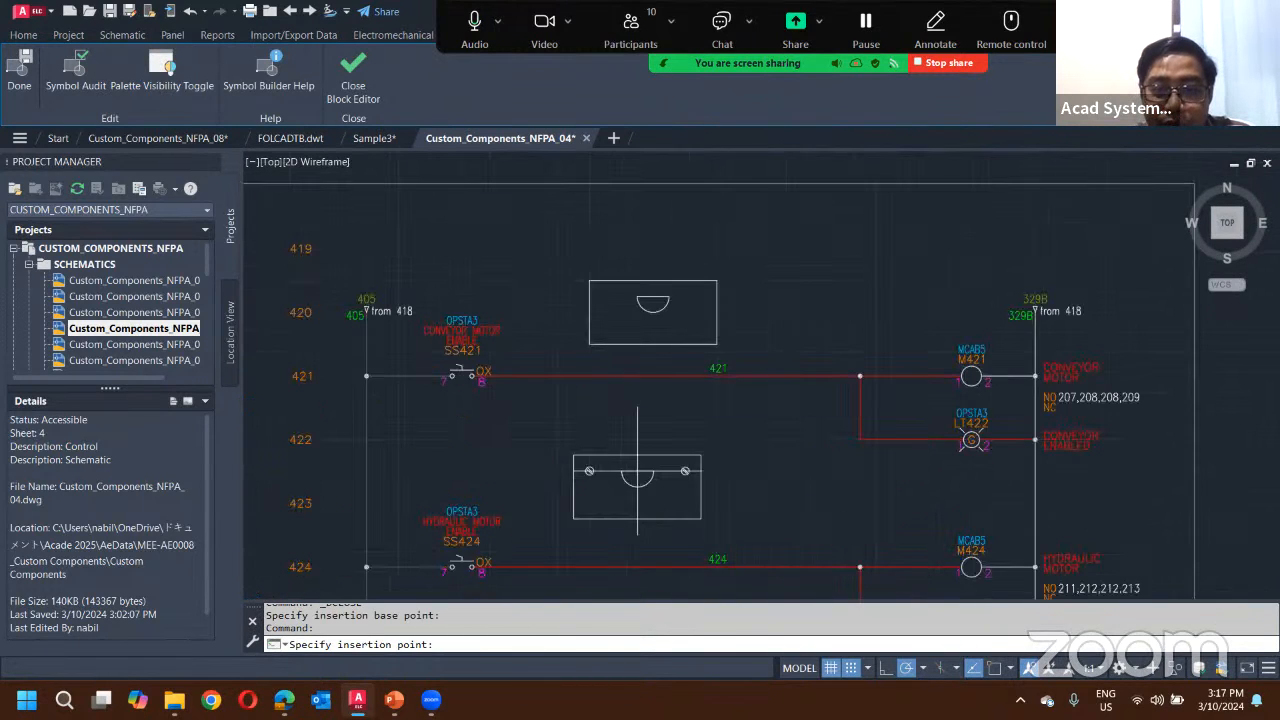
{"action": "middle_click_drag", "start_coordinate": [637, 470], "coordinate": [614, 372]}
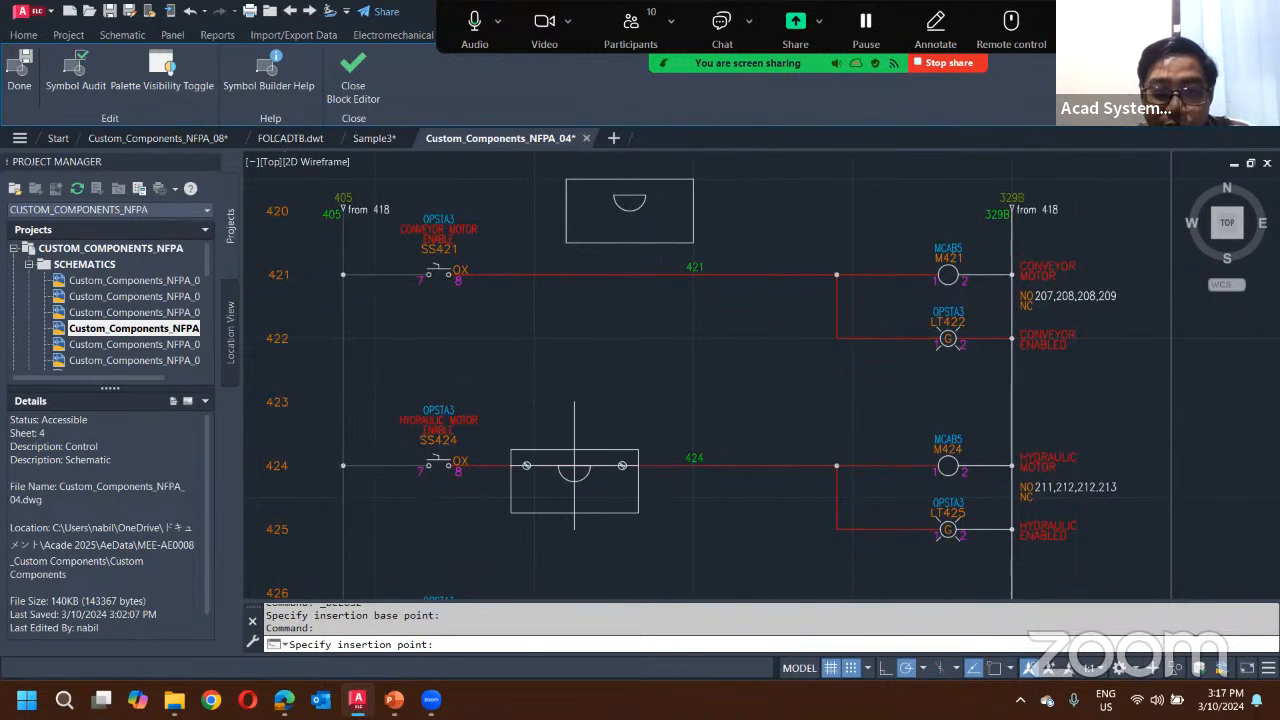
{"action": "left_click", "coordinate": [583, 466]}
{"action": "scroll", "coordinate": [590, 480], "scroll_direction": "up", "scroll_amount": 2}
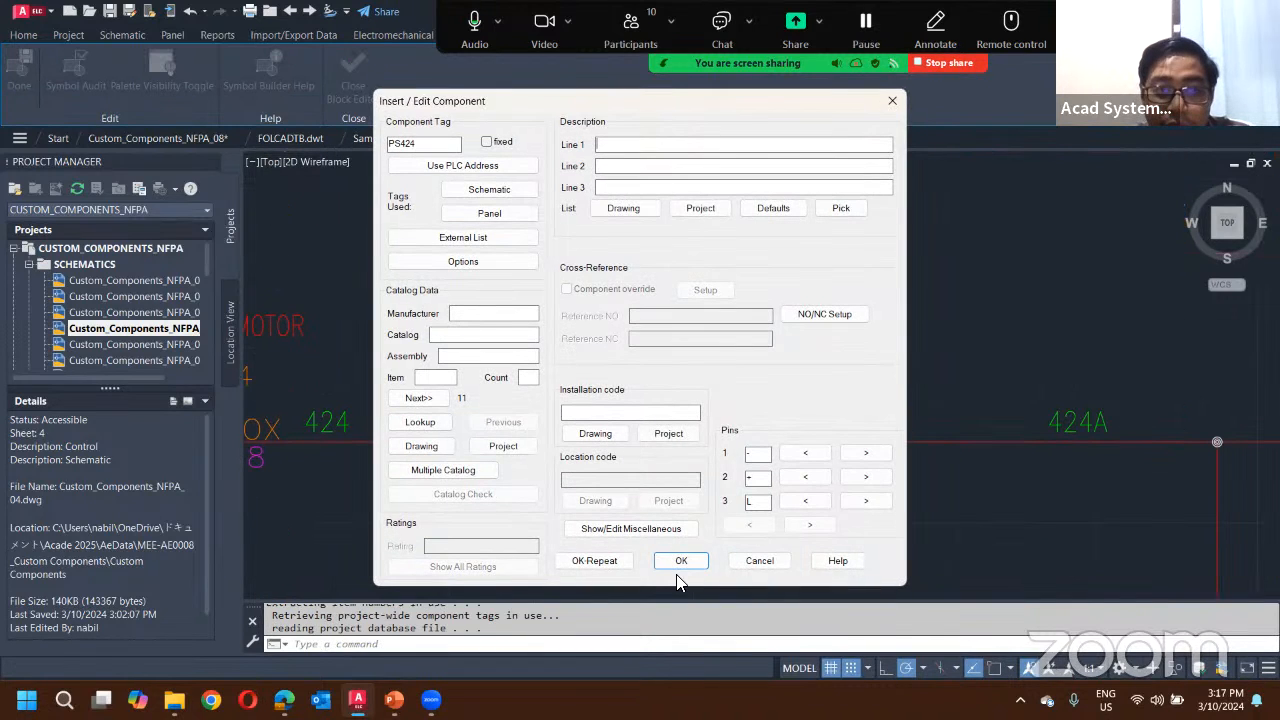
{"action": "left_click", "coordinate": [678, 560]}
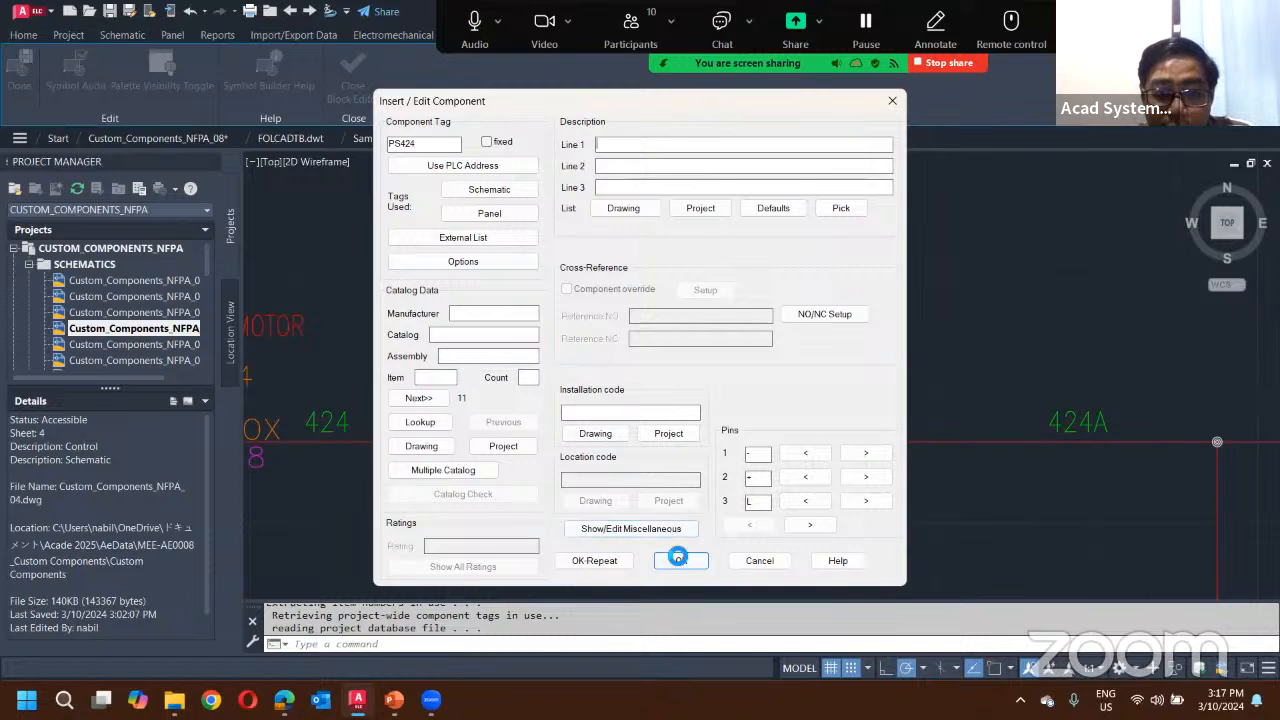
Step: Scoot the inserted power supply to the right along its wire, towards the branch point before M424
{"action": "scroll", "coordinate": [541, 409], "scroll_direction": "up", "scroll_amount": 2}
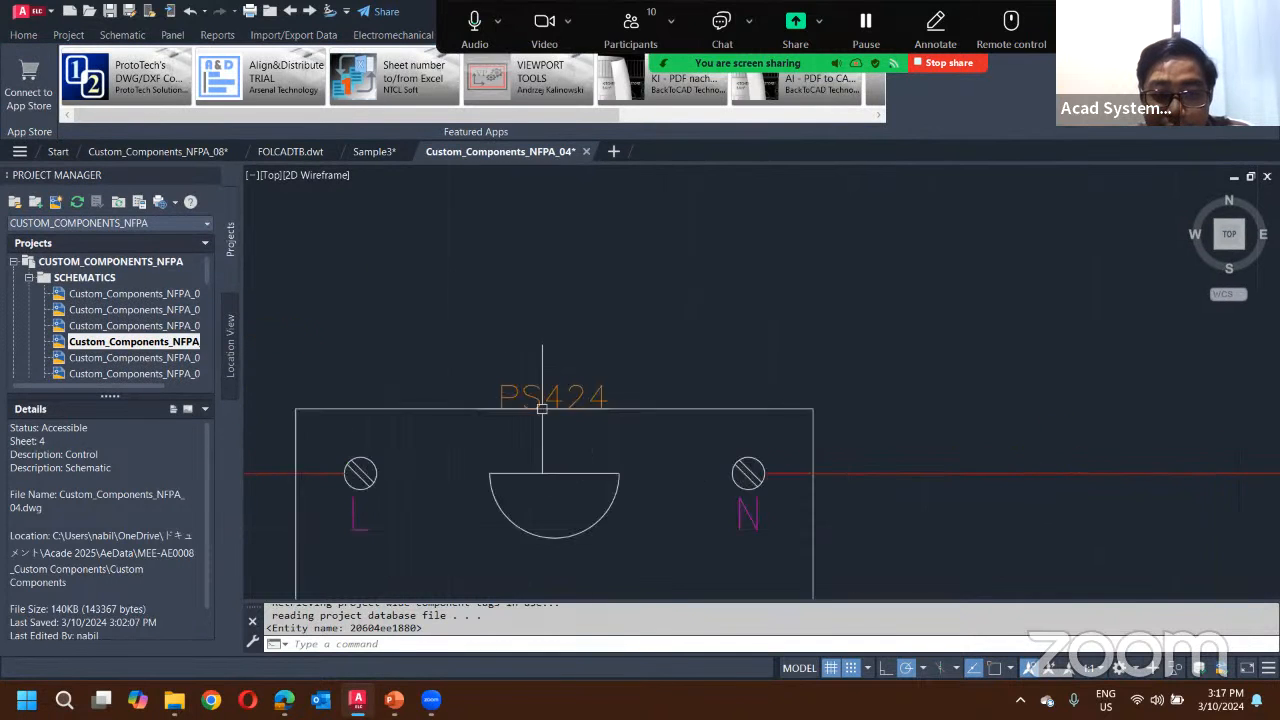
{"action": "scroll", "coordinate": [542, 409], "scroll_direction": "down", "scroll_amount": 2}
{"action": "middle_click_drag", "start_coordinate": [550, 435], "coordinate": [610, 392]}
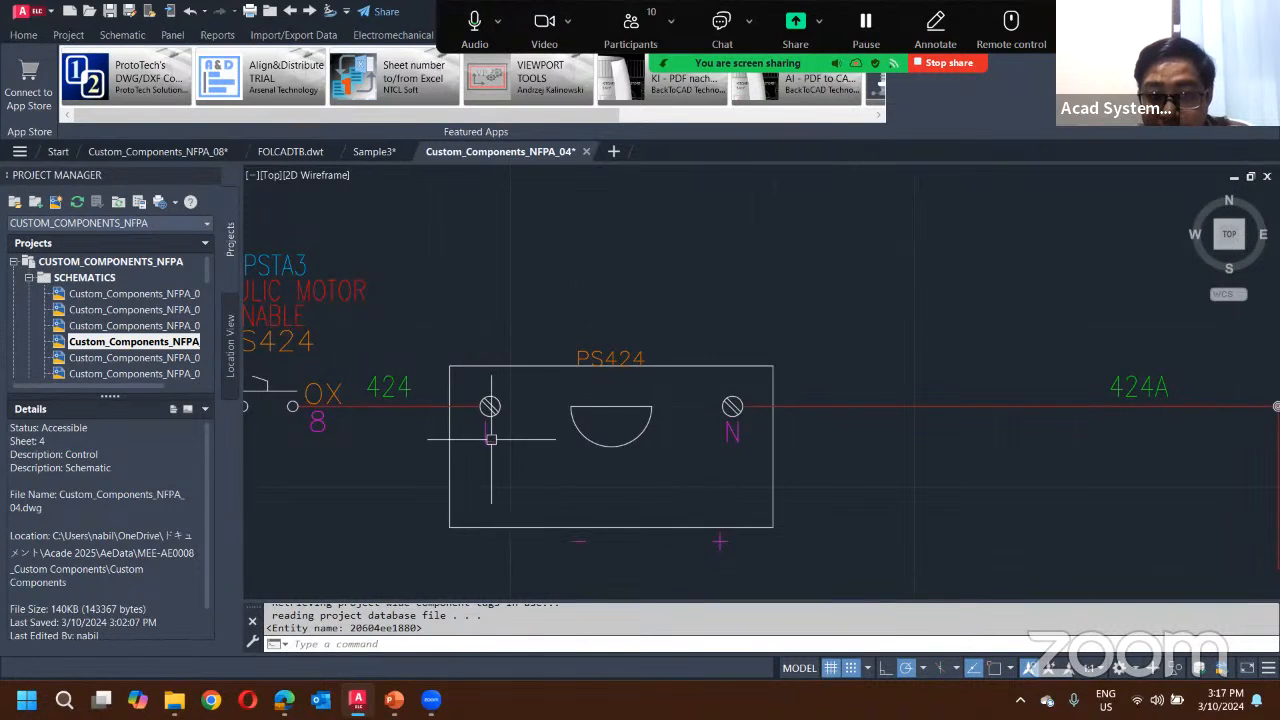
{"action": "scroll", "coordinate": [686, 440], "scroll_direction": "down", "scroll_amount": 2}
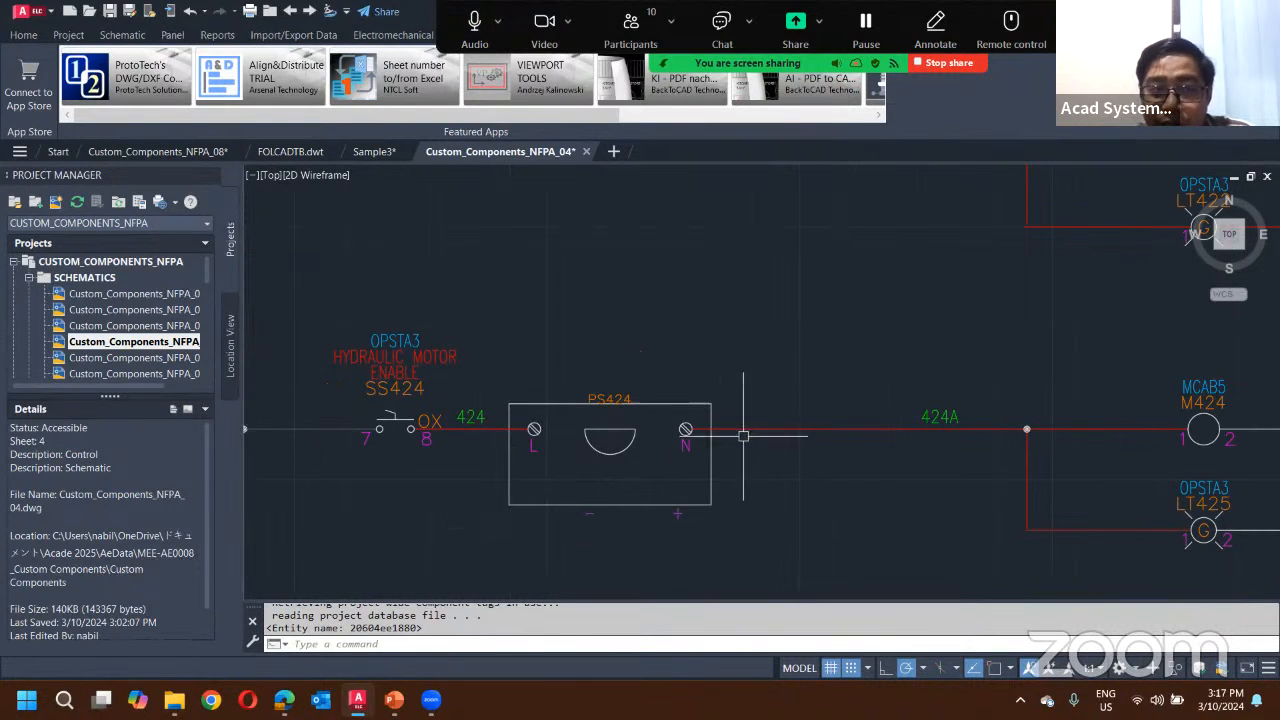
{"action": "left_click", "coordinate": [122, 35]}
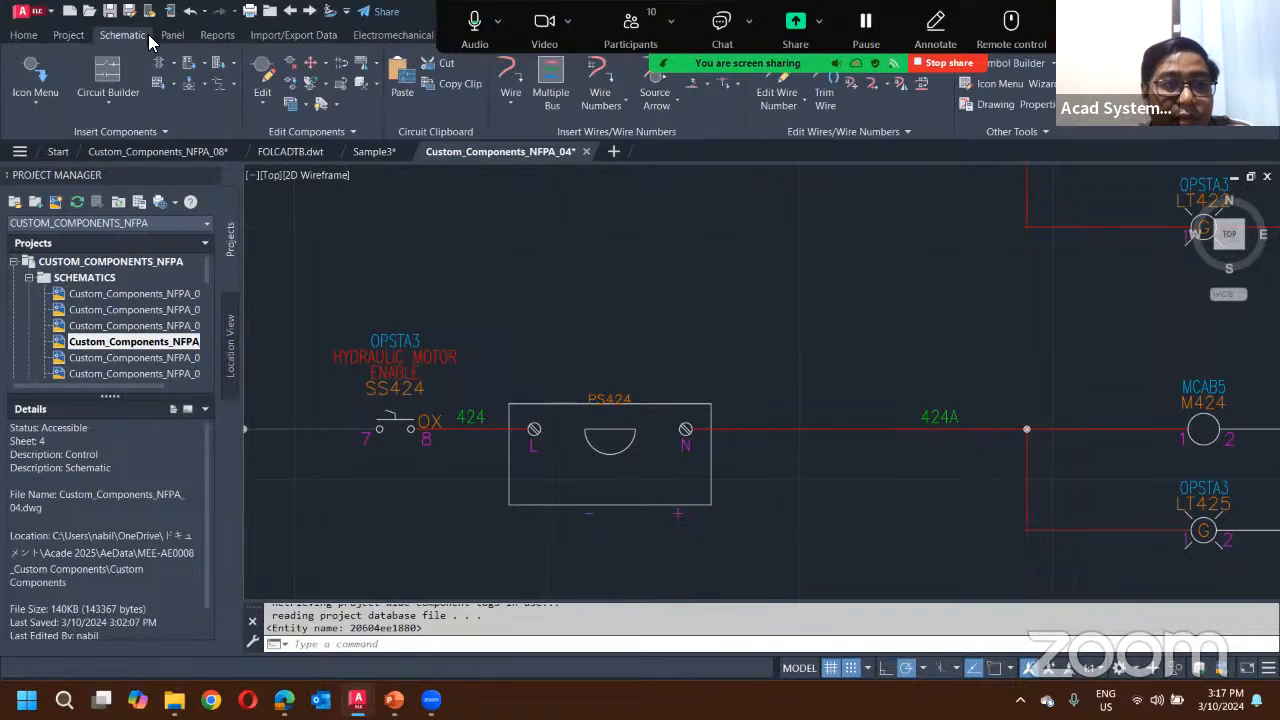
{"action": "left_click", "coordinate": [172, 35]}
{"action": "left_click", "coordinate": [217, 35]}
{"action": "left_click", "coordinate": [174, 35]}
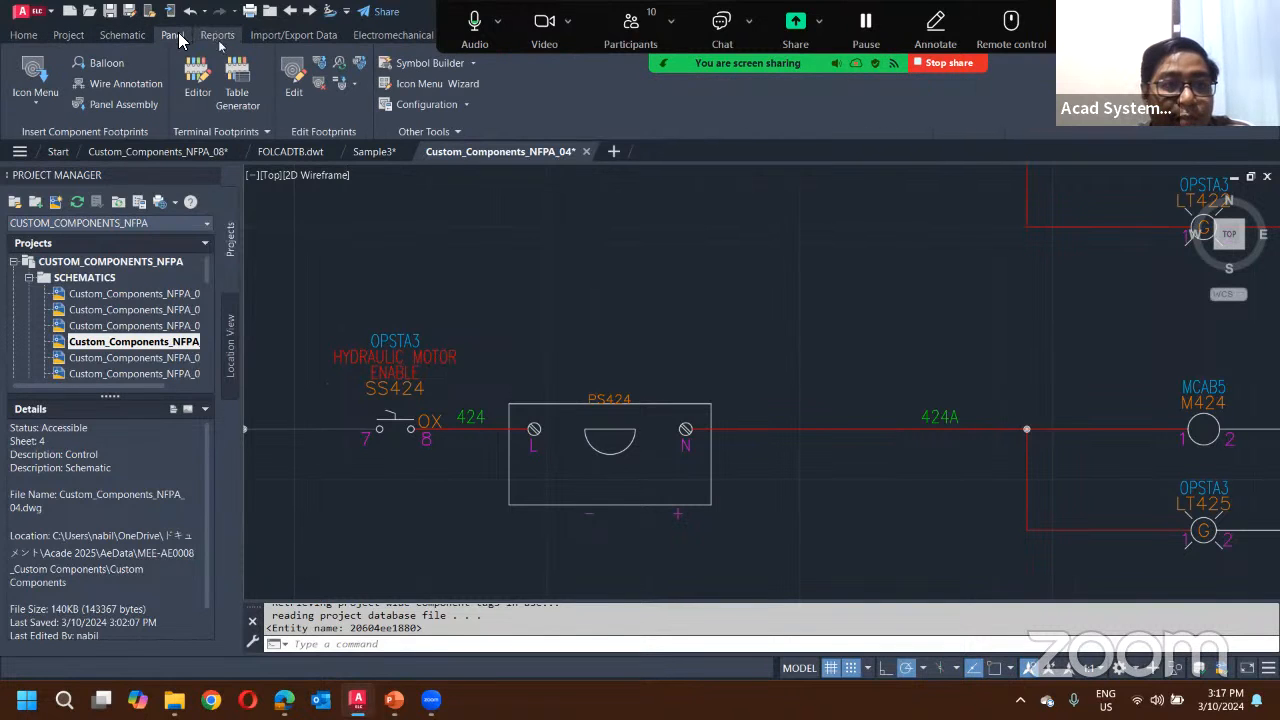
{"action": "left_click", "coordinate": [122, 35]}
{"action": "left_click", "coordinate": [310, 64]}
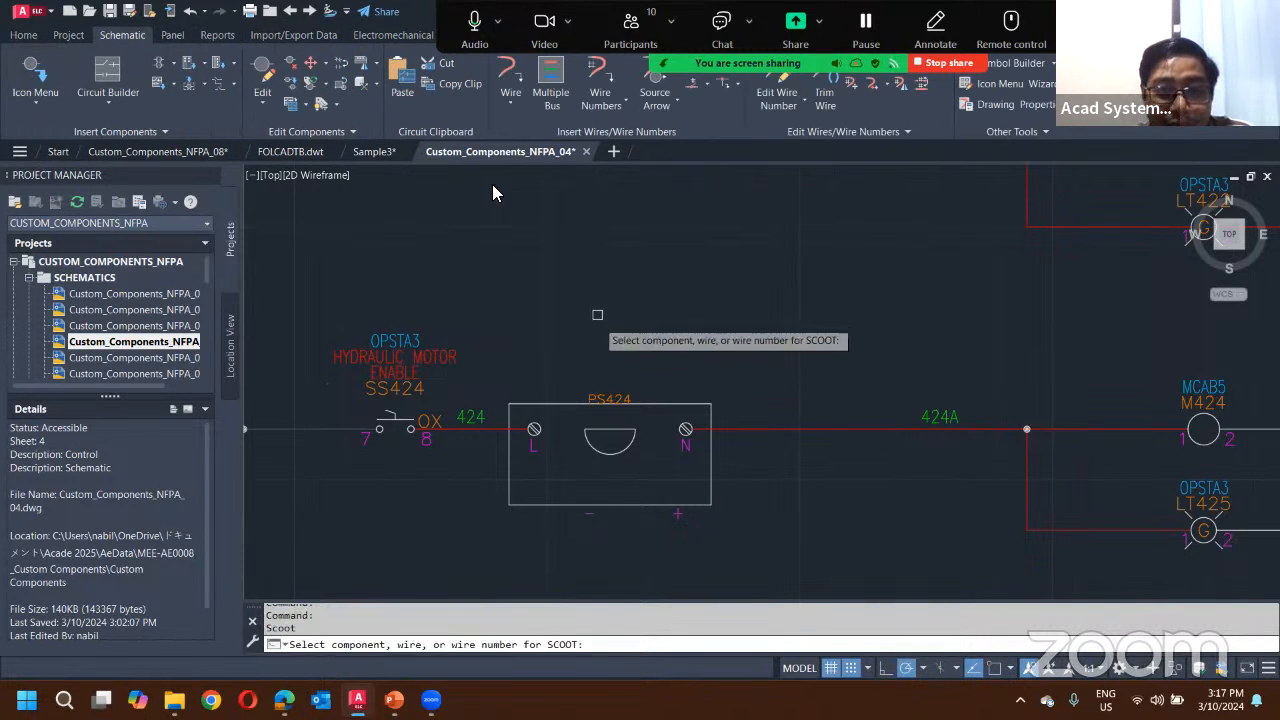
{"action": "left_click", "coordinate": [595, 412]}
{"action": "left_click", "coordinate": [711, 429]}
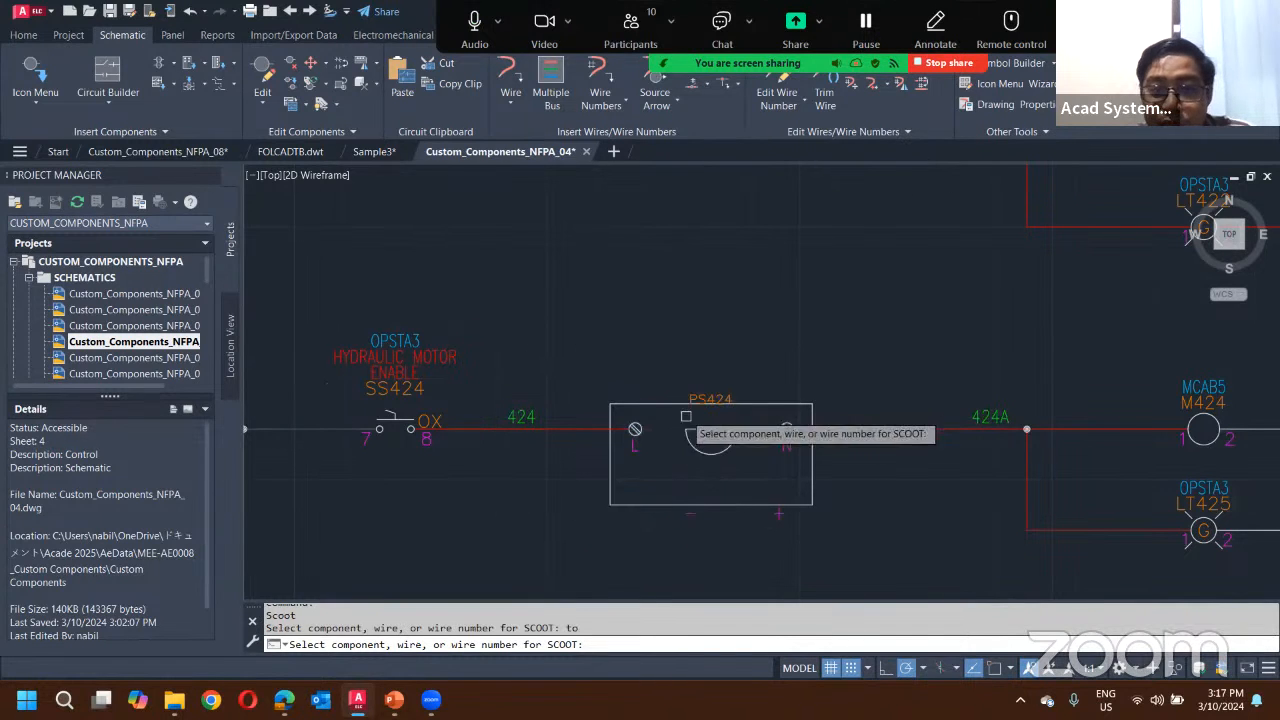
{"action": "scroll", "coordinate": [857, 429], "scroll_direction": "down", "scroll_amount": 4}
{"action": "key", "text": "Escape"}
{"action": "key", "text": "Escape"}
Step: Open the schematic component insertion menu to view its NFPA symbol categories, and close it without inserting anything
{"action": "scroll", "coordinate": [848, 424], "scroll_direction": "up", "scroll_amount": 4}
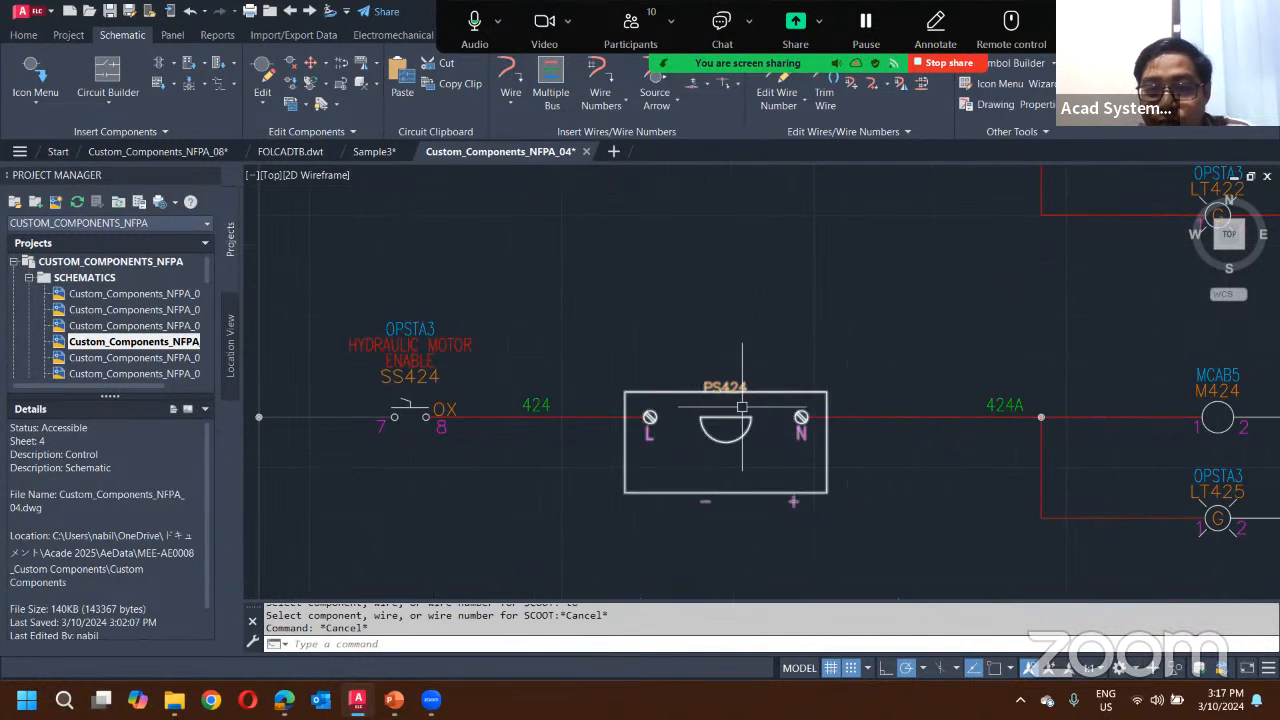
{"action": "middle_click_drag", "start_coordinate": [878, 417], "coordinate": [731, 389]}
{"action": "scroll", "coordinate": [604, 344], "scroll_direction": "down", "scroll_amount": 4}
{"action": "middle_click_drag", "start_coordinate": [603, 356], "coordinate": [493, 386]}
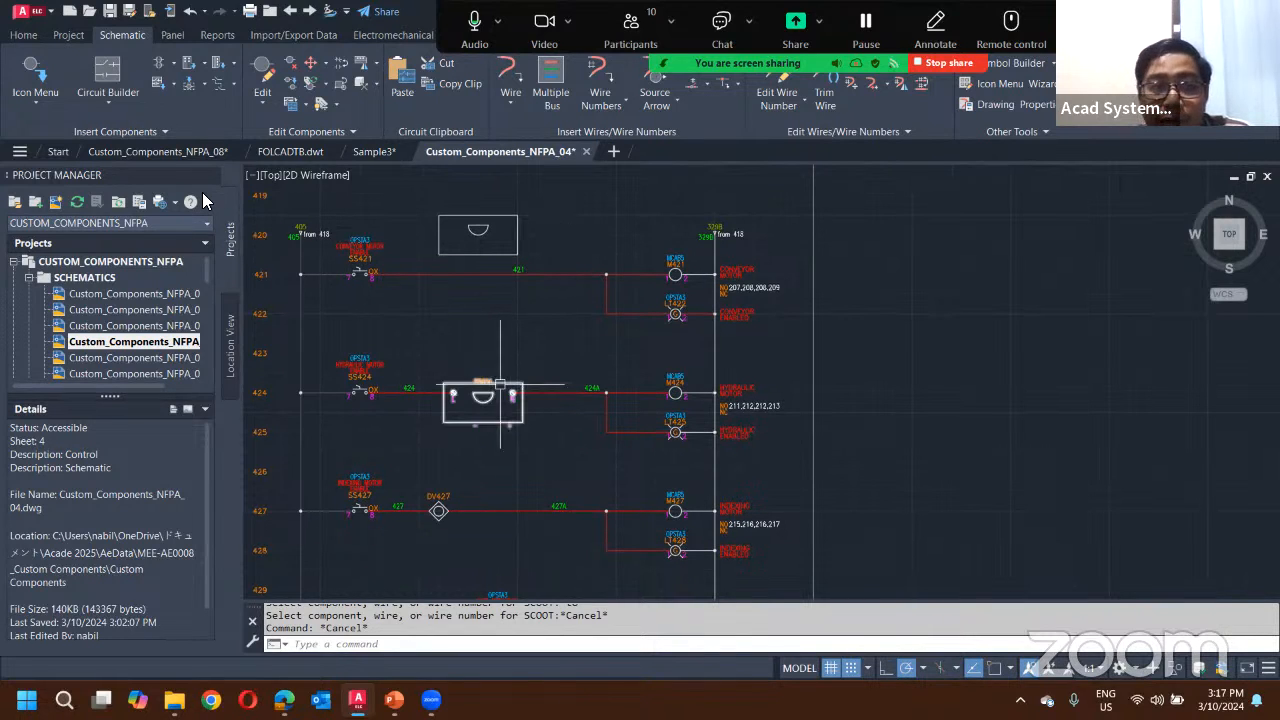
{"action": "left_click", "coordinate": [30, 84]}
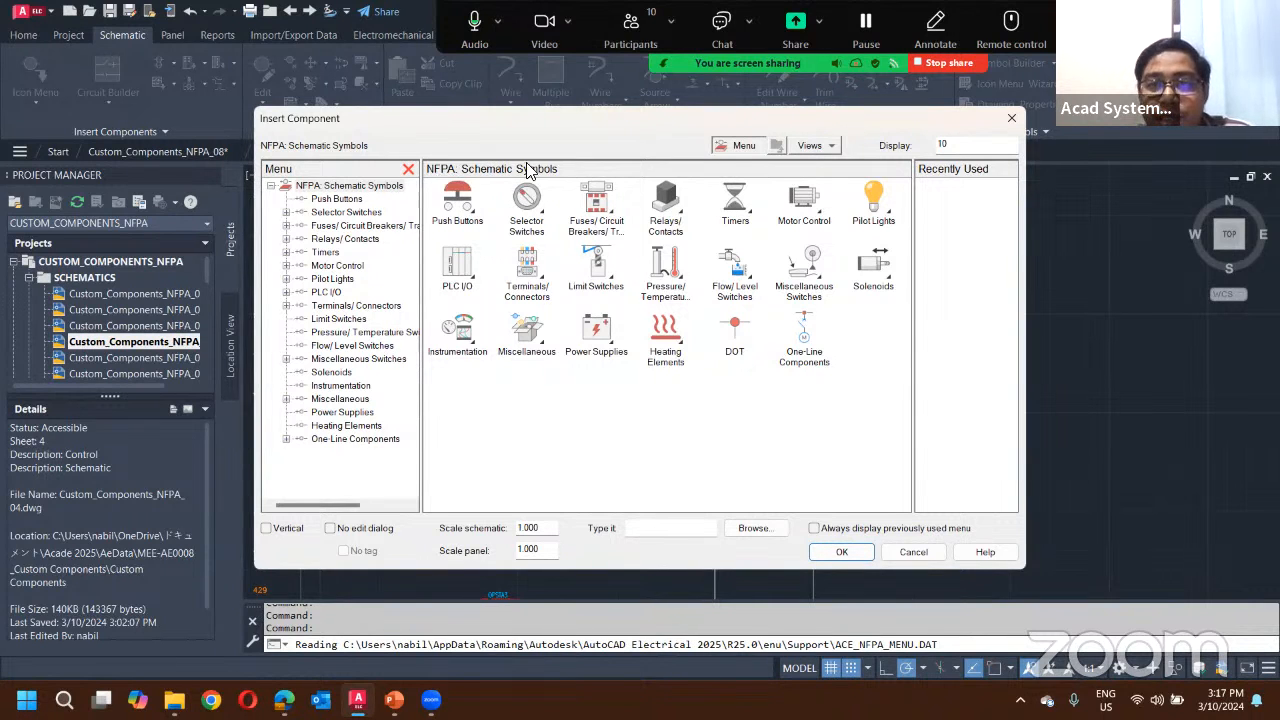
{"action": "left_click", "coordinate": [1012, 119]}
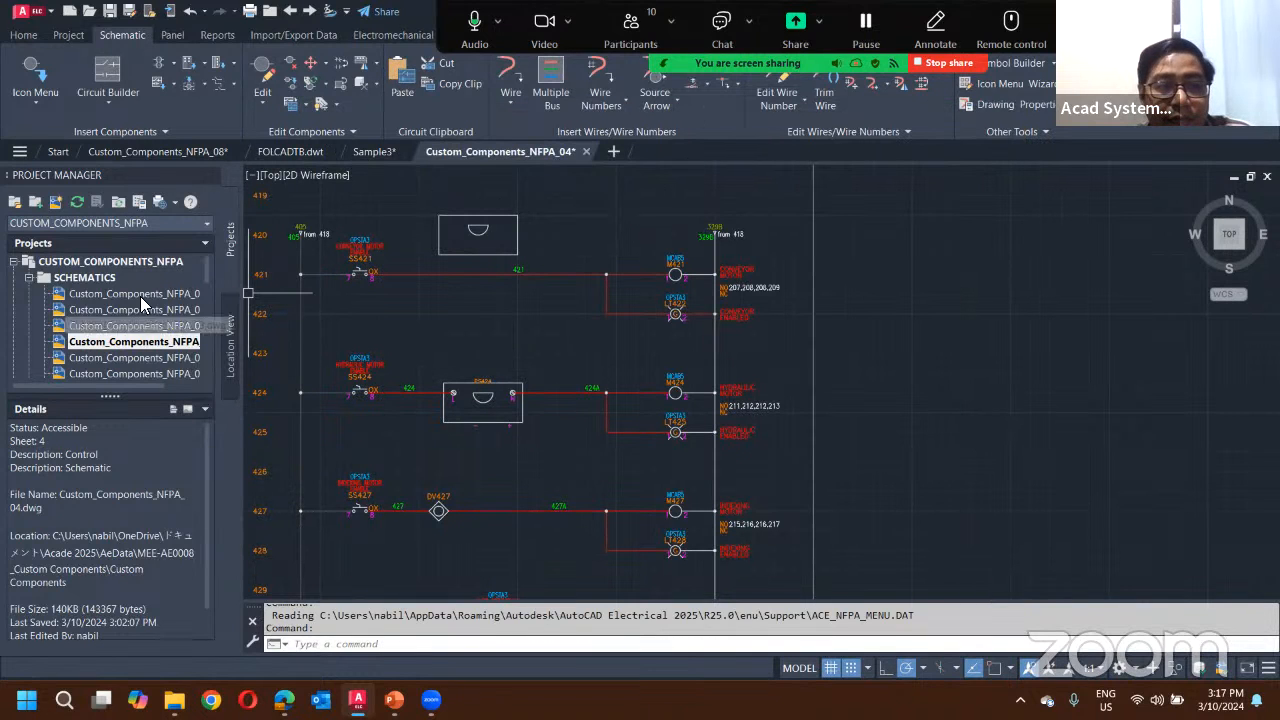
Step: Change the project's schematic icon menu file to ACE_JIS_MENU.DAT and check the symbol categories offered for component insertion
{"action": "right_click", "coordinate": [108, 283]}
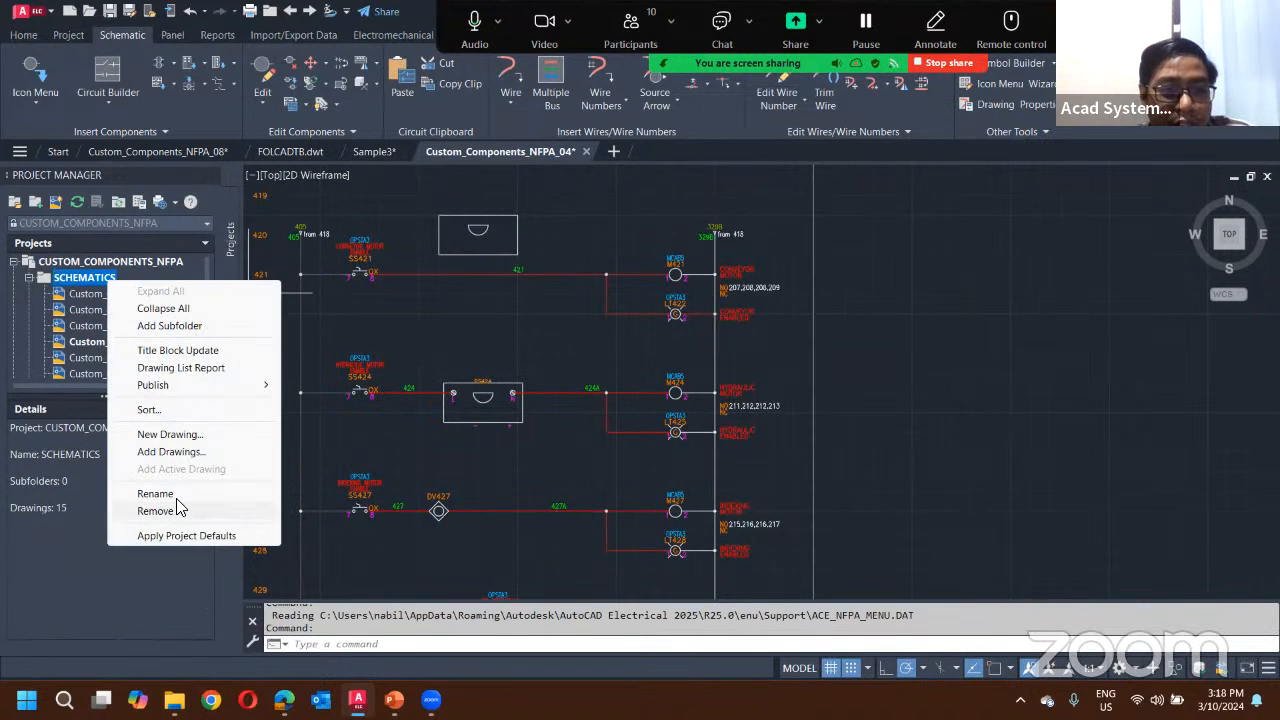
{"action": "right_click", "coordinate": [80, 262]}
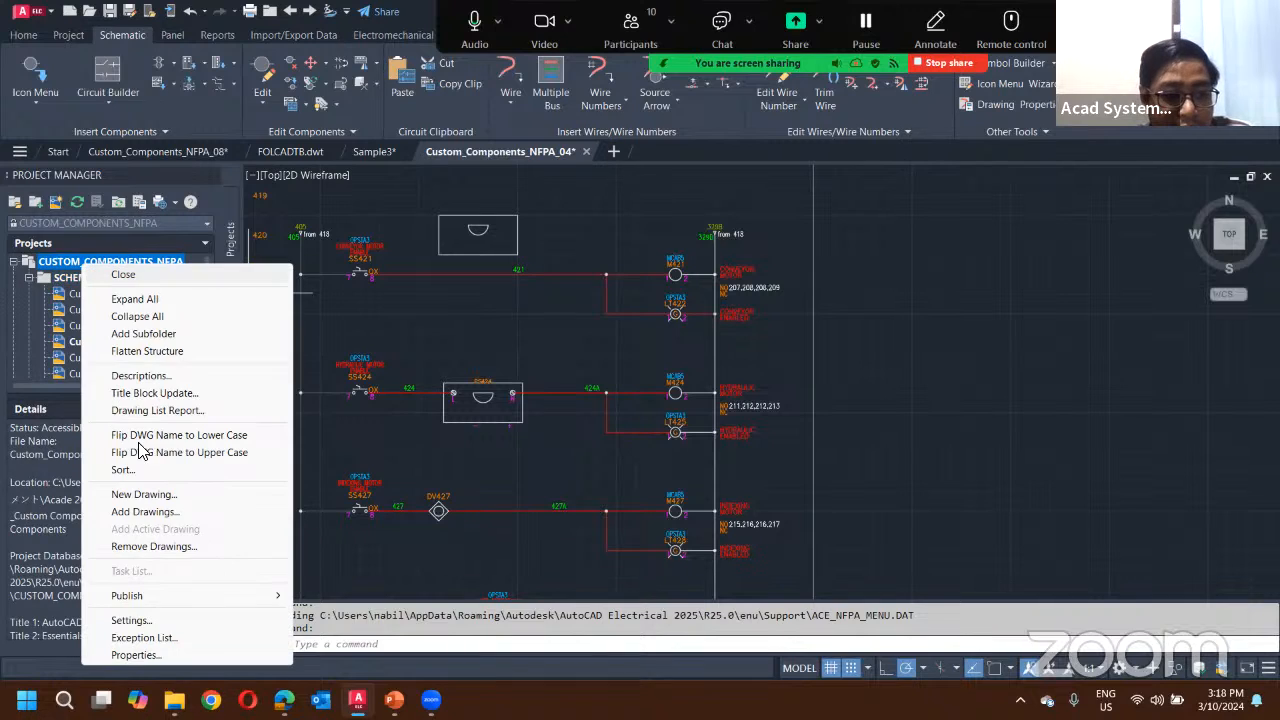
{"action": "left_click", "coordinate": [136, 655]}
{"action": "left_click", "coordinate": [478, 192]}
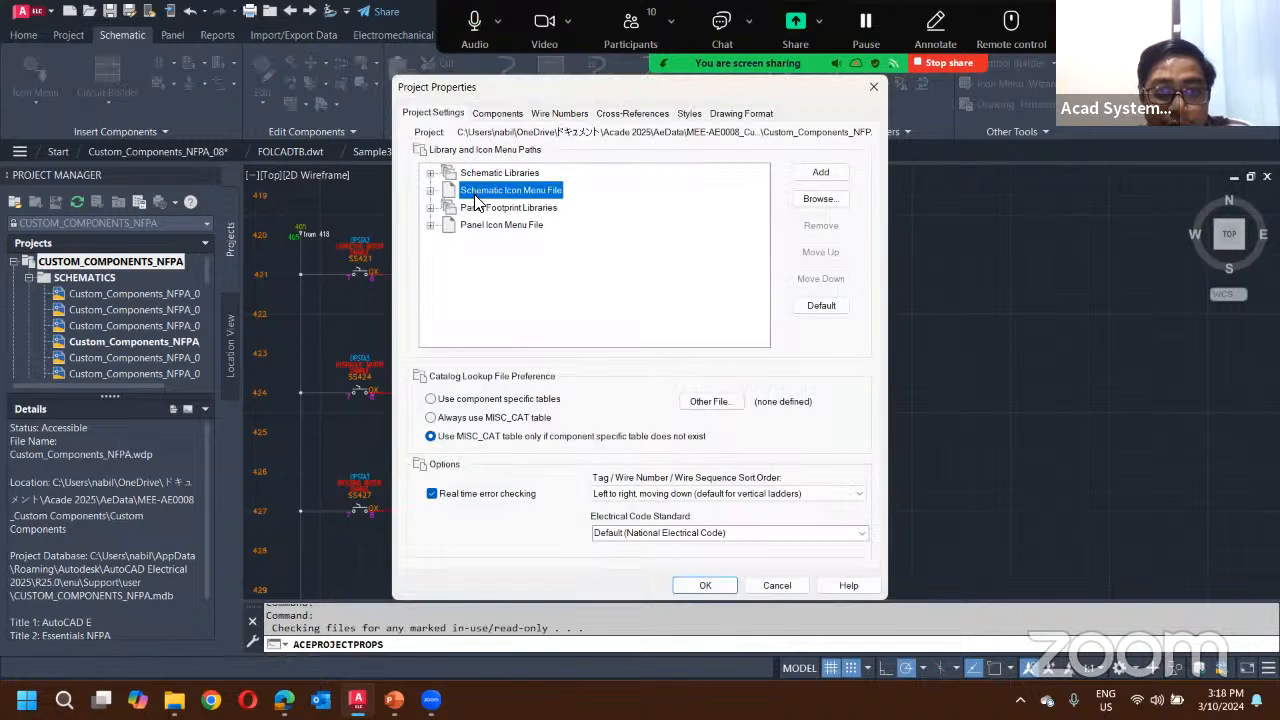
{"action": "left_click", "coordinate": [430, 191]}
{"action": "left_click", "coordinate": [565, 209]}
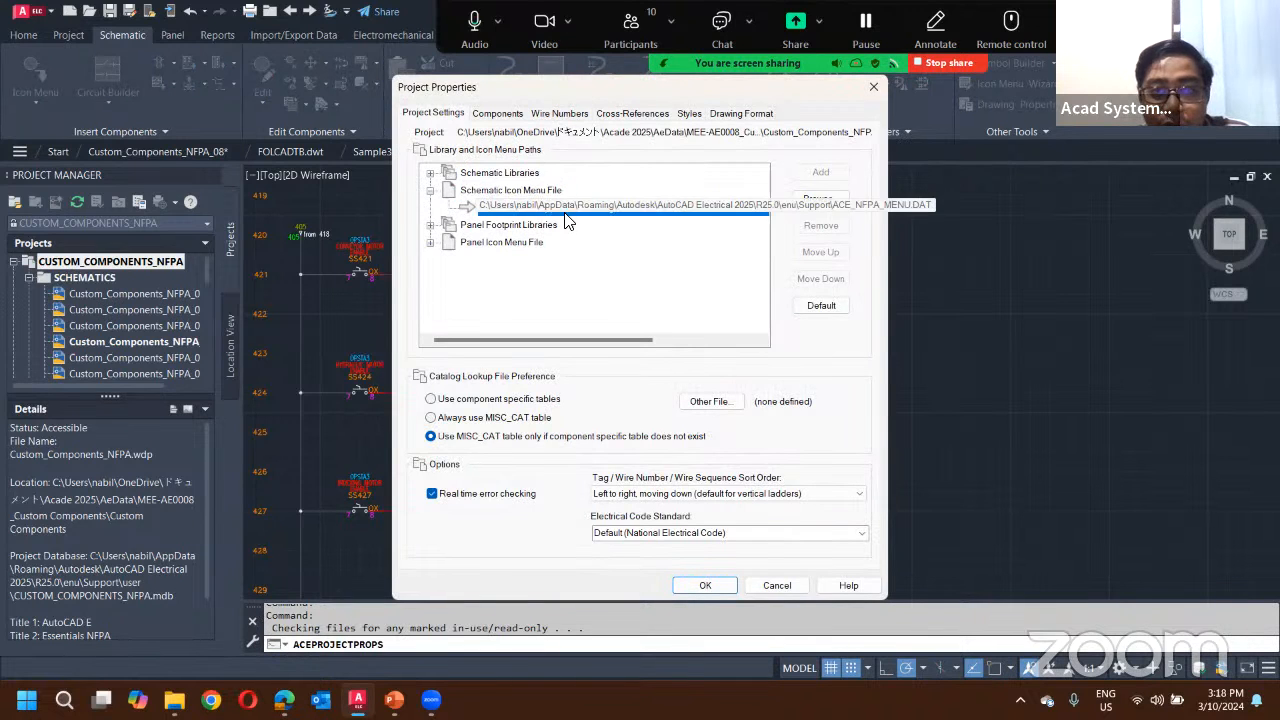
{"action": "left_click", "coordinate": [800, 203]}
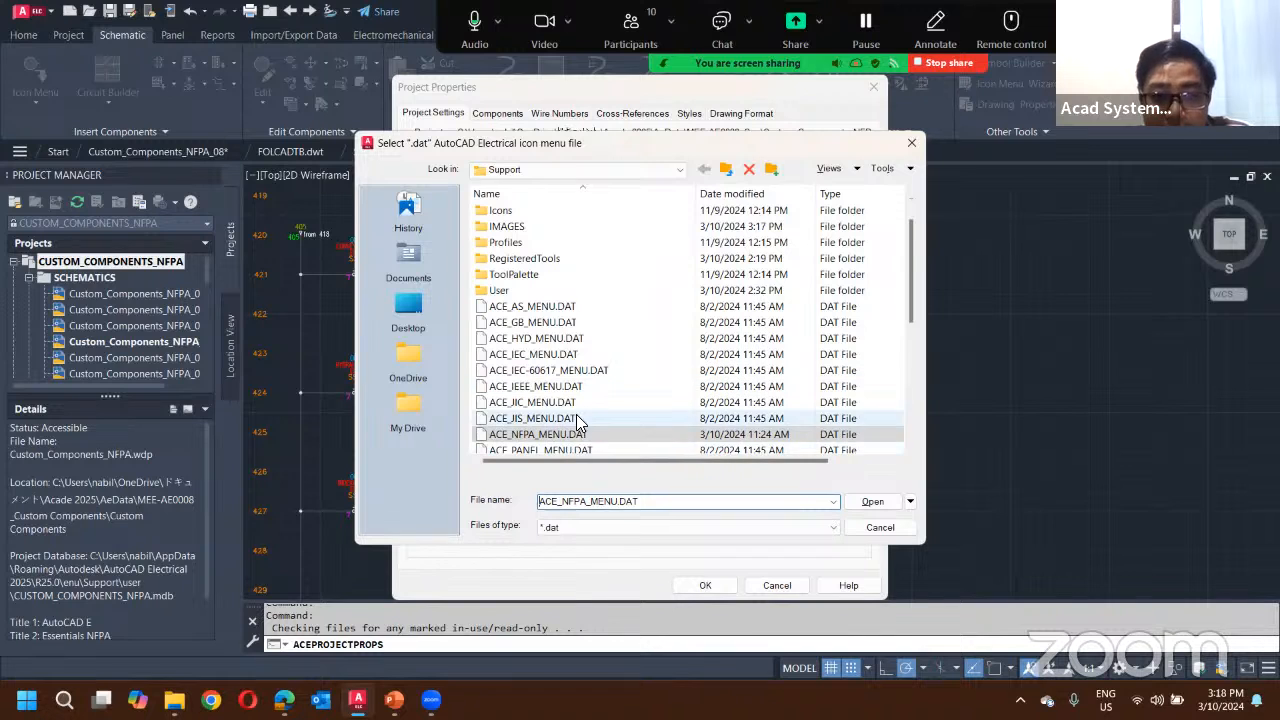
{"action": "left_click", "coordinate": [576, 417]}
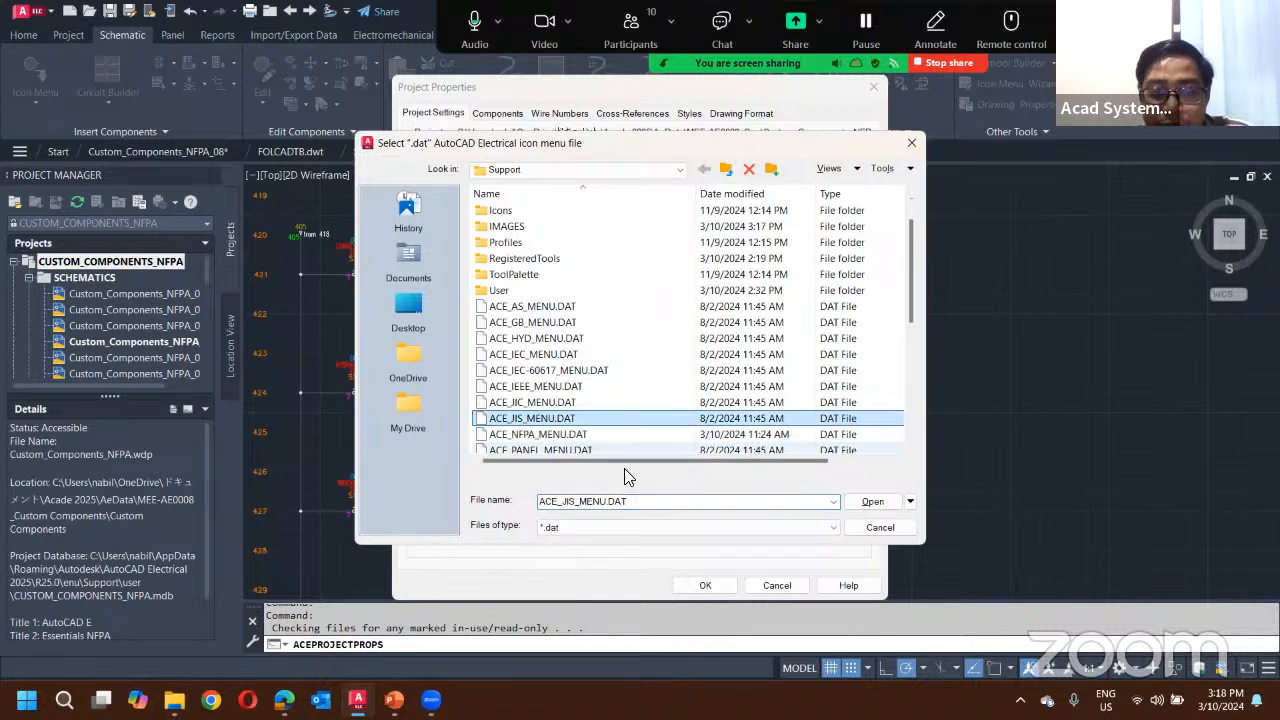
{"action": "left_click", "coordinate": [870, 501]}
{"action": "left_click", "coordinate": [703, 586]}
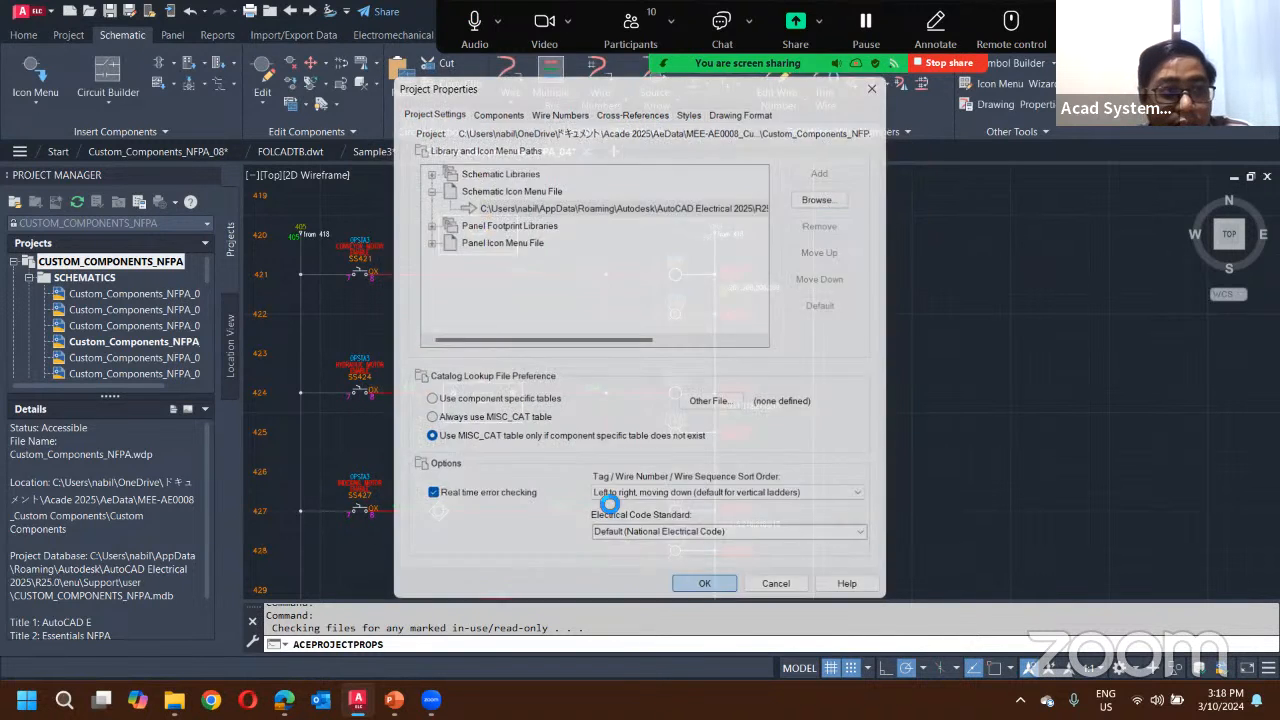
{"action": "left_click", "coordinate": [35, 75]}
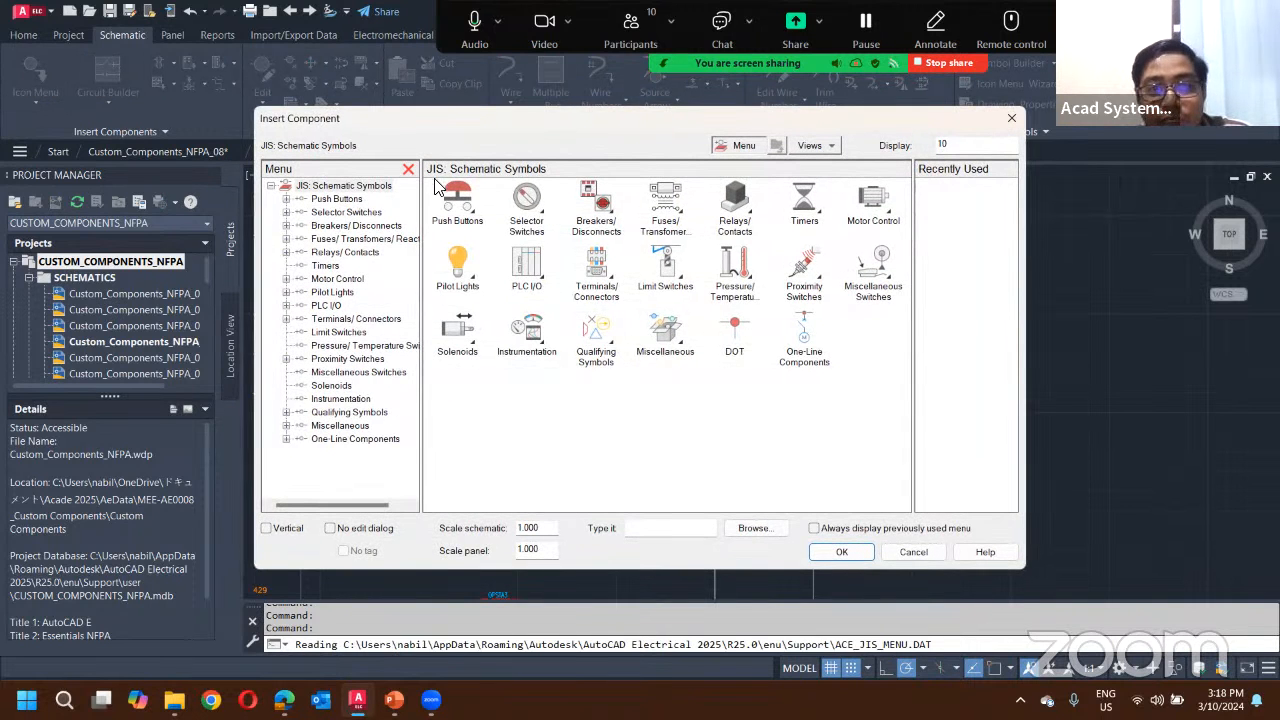
{"action": "left_click", "coordinate": [1011, 120]}
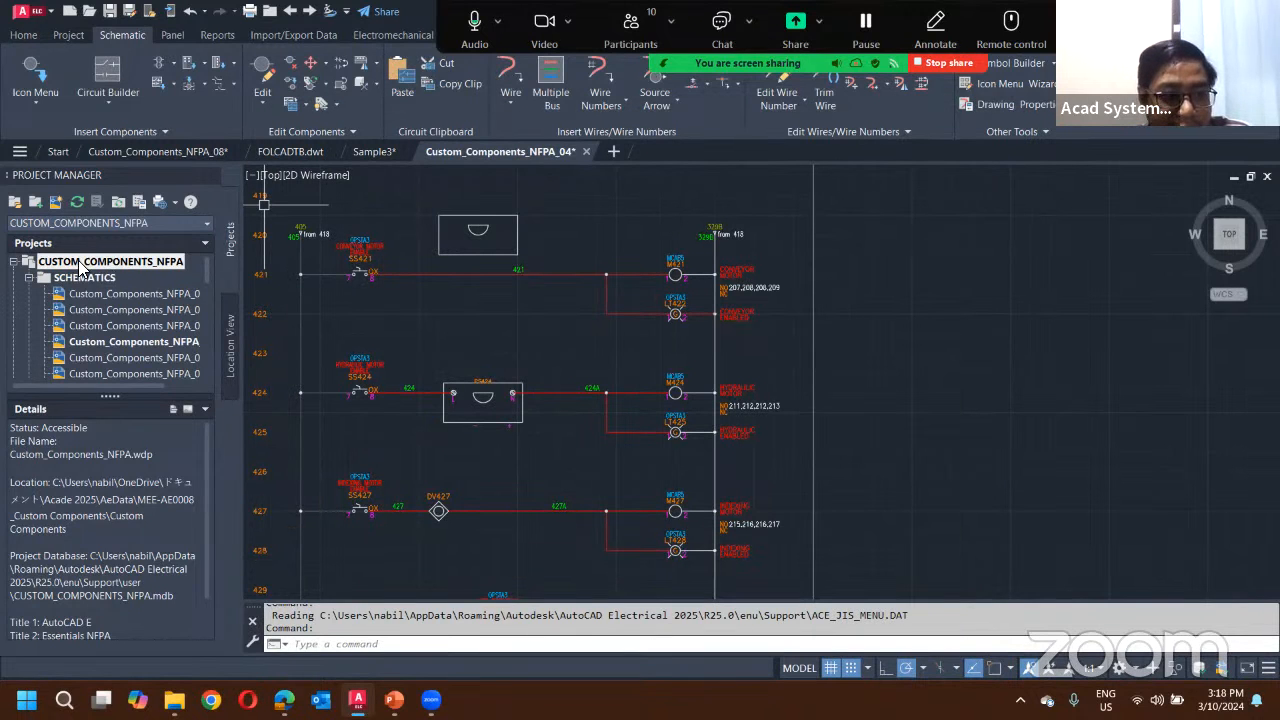
Step: Set the project's schematic icon menu file back to ACE_NFPA_MENU.DAT and check the component insertion menu again
{"action": "right_click", "coordinate": [80, 263]}
{"action": "left_click", "coordinate": [140, 652]}
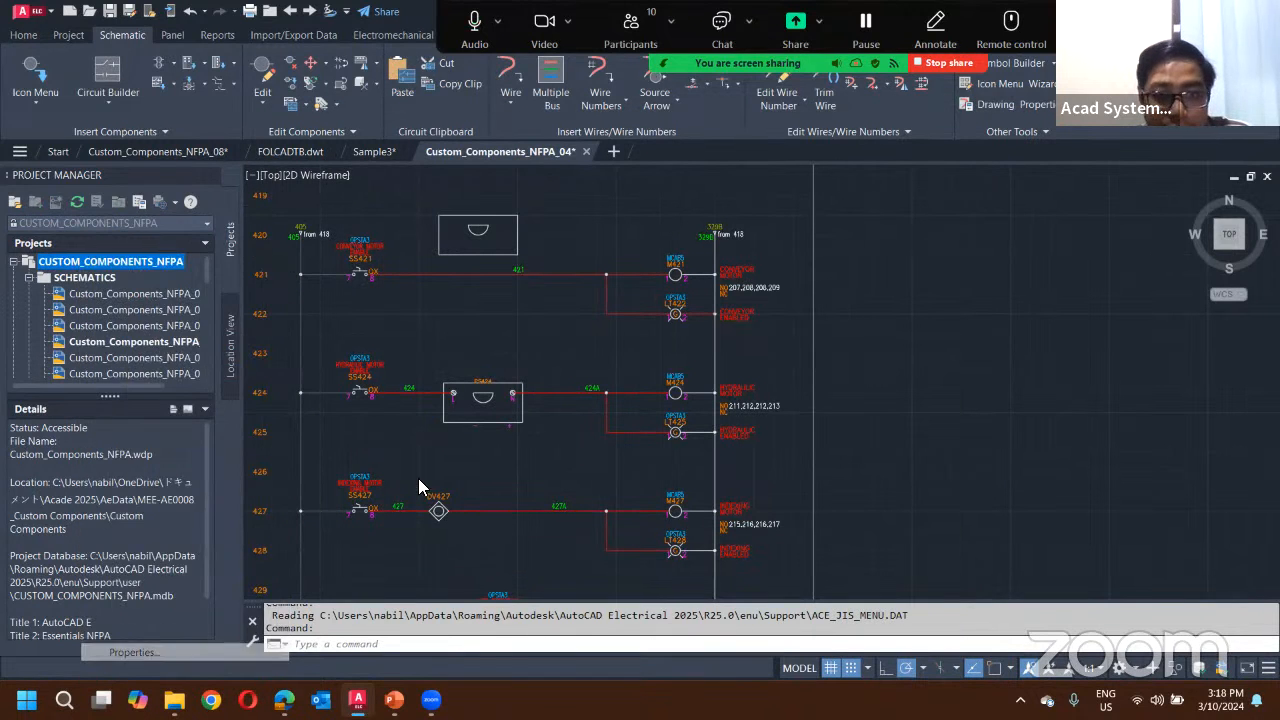
{"action": "left_click", "coordinate": [446, 191]}
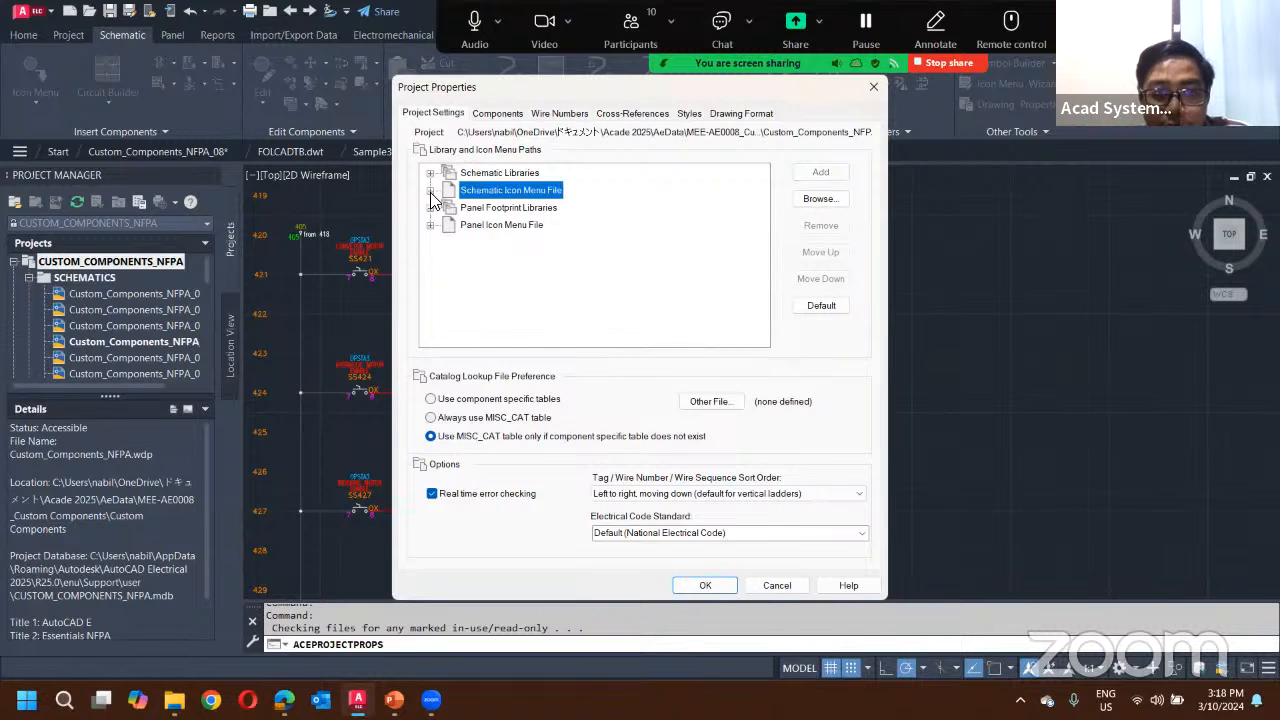
{"action": "left_click", "coordinate": [430, 190]}
{"action": "left_click", "coordinate": [589, 206]}
{"action": "left_click", "coordinate": [820, 199]}
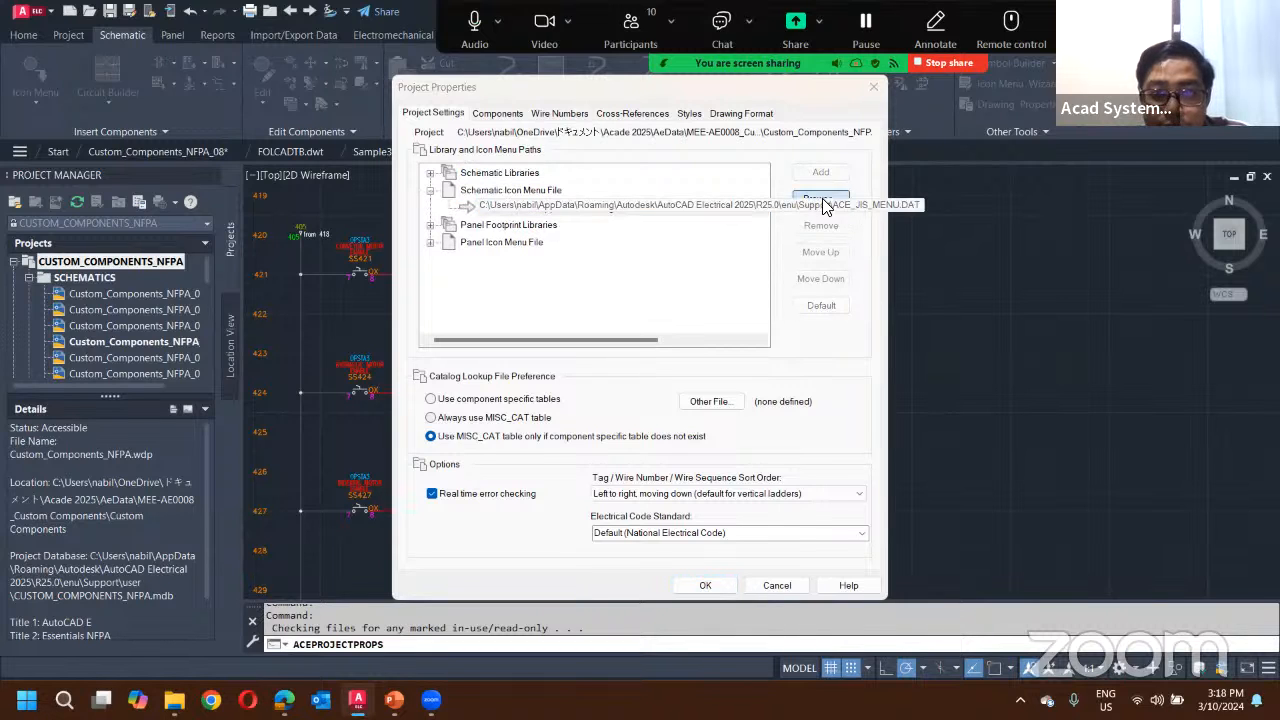
{"action": "left_click", "coordinate": [552, 450]}
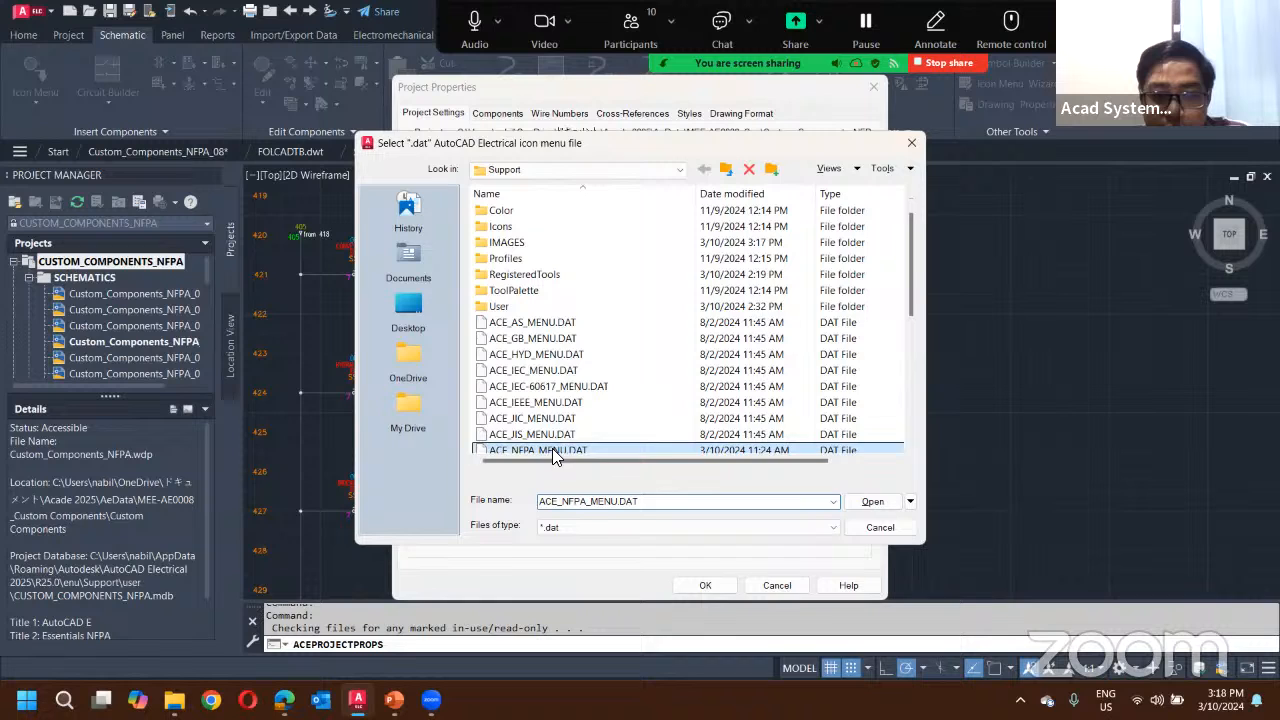
{"action": "left_click", "coordinate": [866, 502]}
{"action": "left_click", "coordinate": [706, 585]}
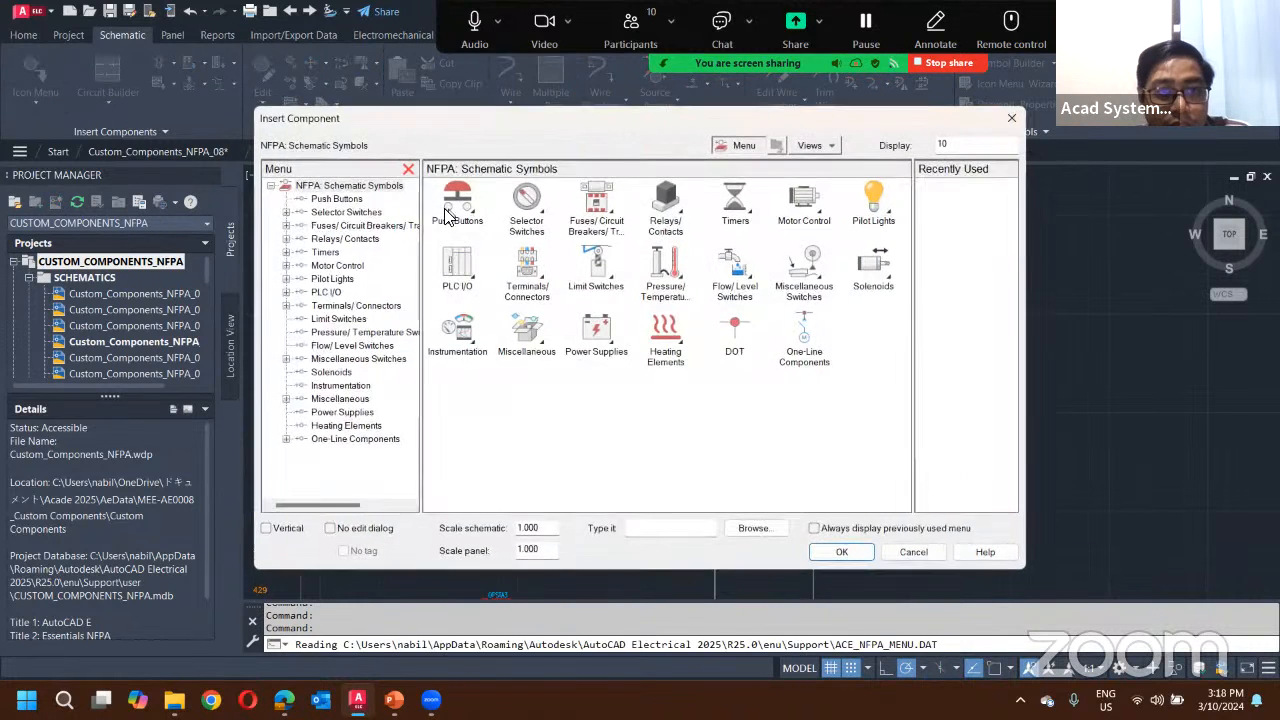
{"action": "left_click", "coordinate": [1011, 120]}
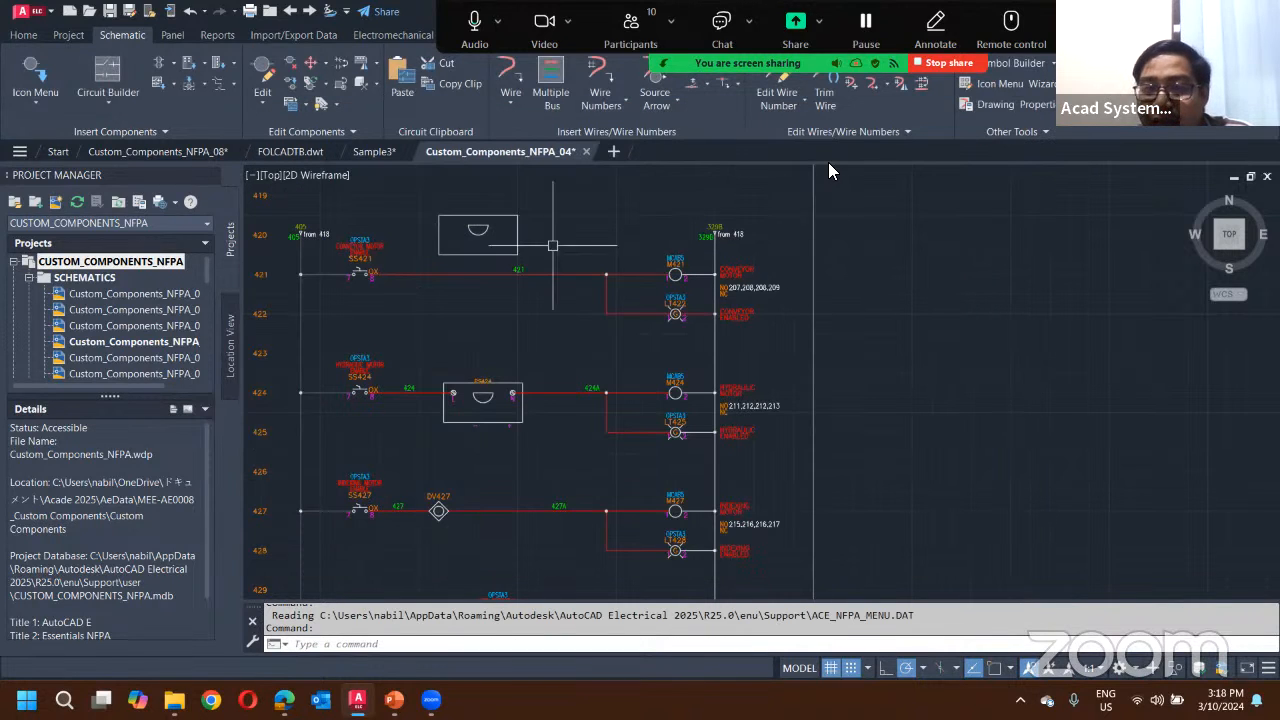
Step: Start the Icon Menu Wizard, browse the available .dat menu files in the Support folder, and open ACE_NFPA_MENU.DAT for editing
{"action": "left_click", "coordinate": [1008, 84]}
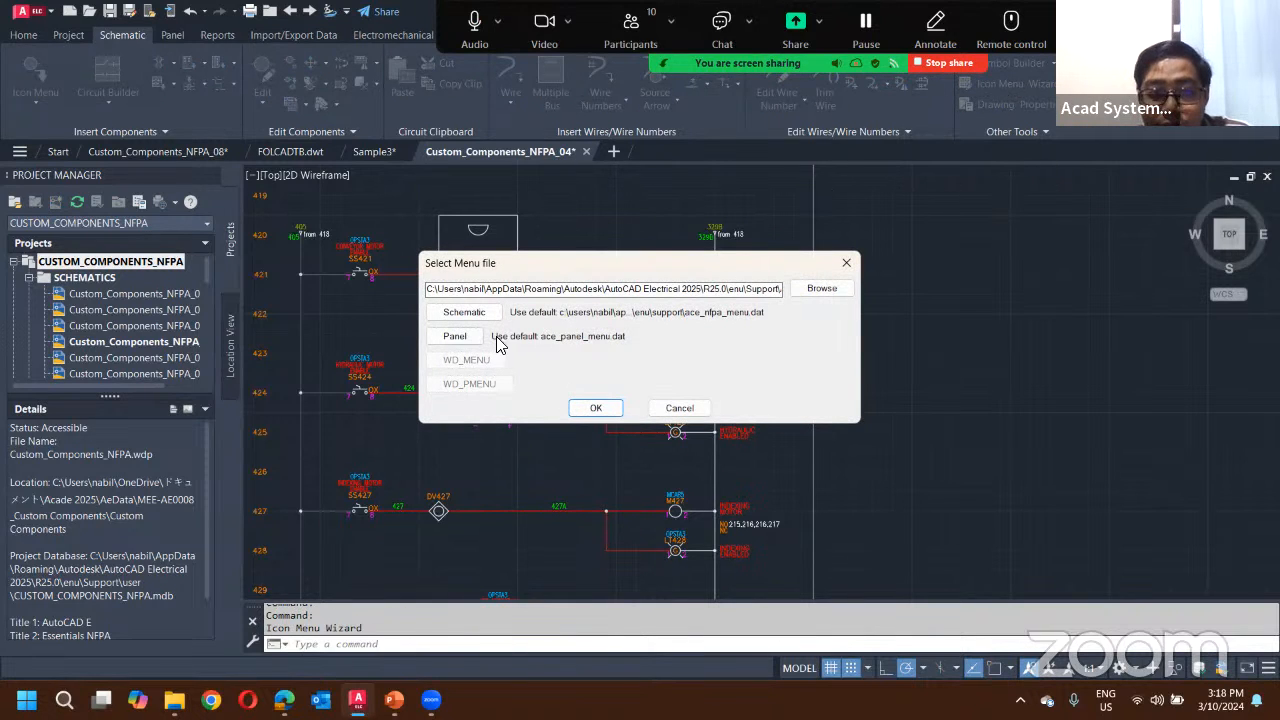
{"action": "left_click_drag", "start_coordinate": [896, 289], "coordinate": [768, 289]}
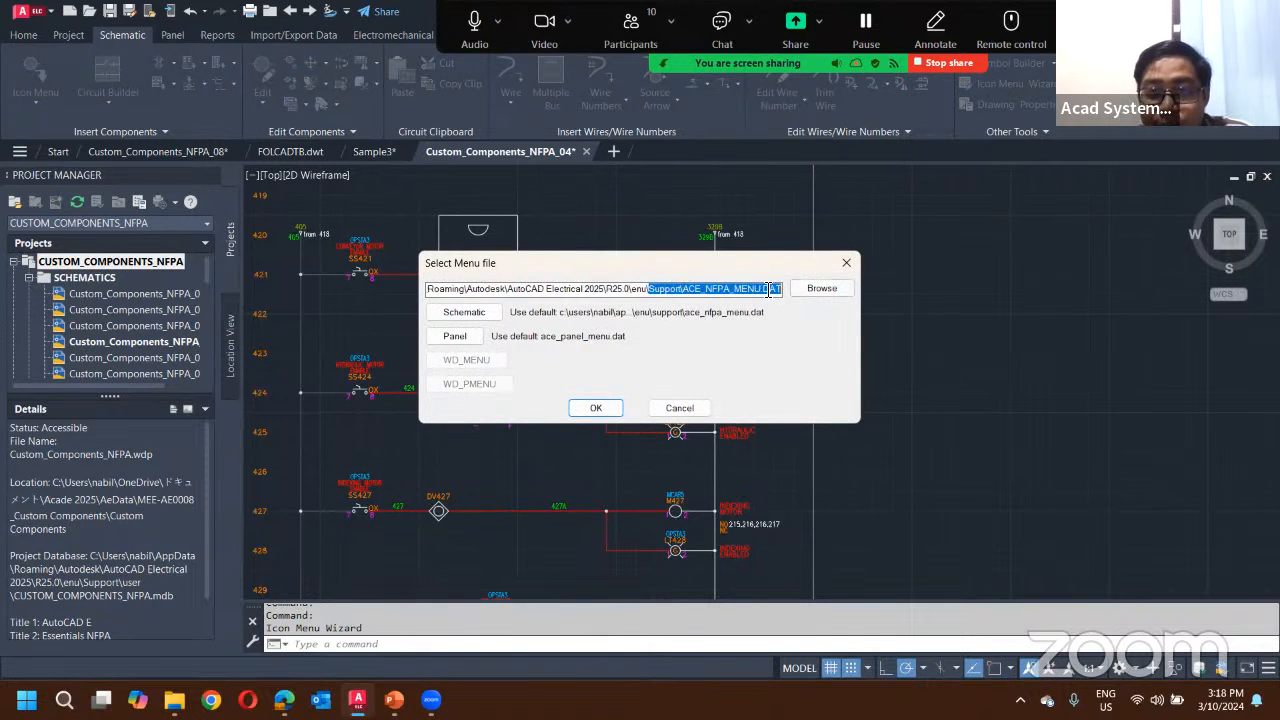
{"action": "left_click", "coordinate": [816, 287]}
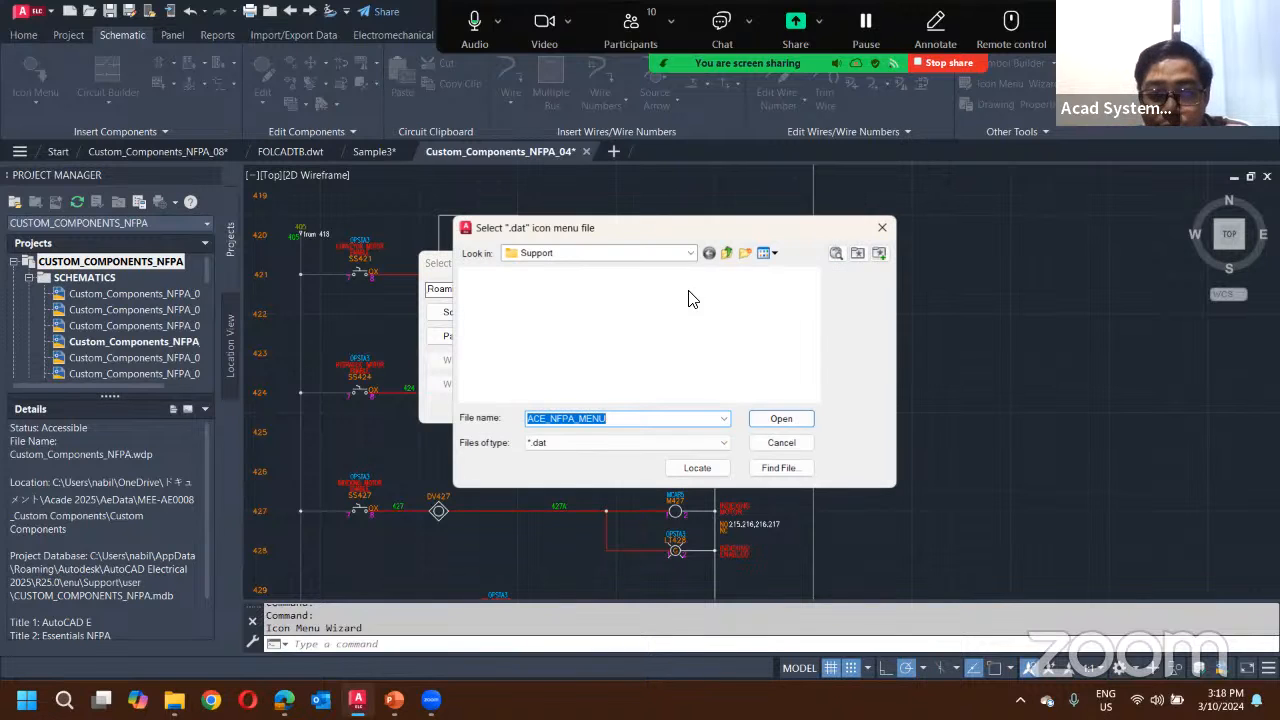
{"action": "left_click_drag", "start_coordinate": [551, 418], "coordinate": [578, 418]}
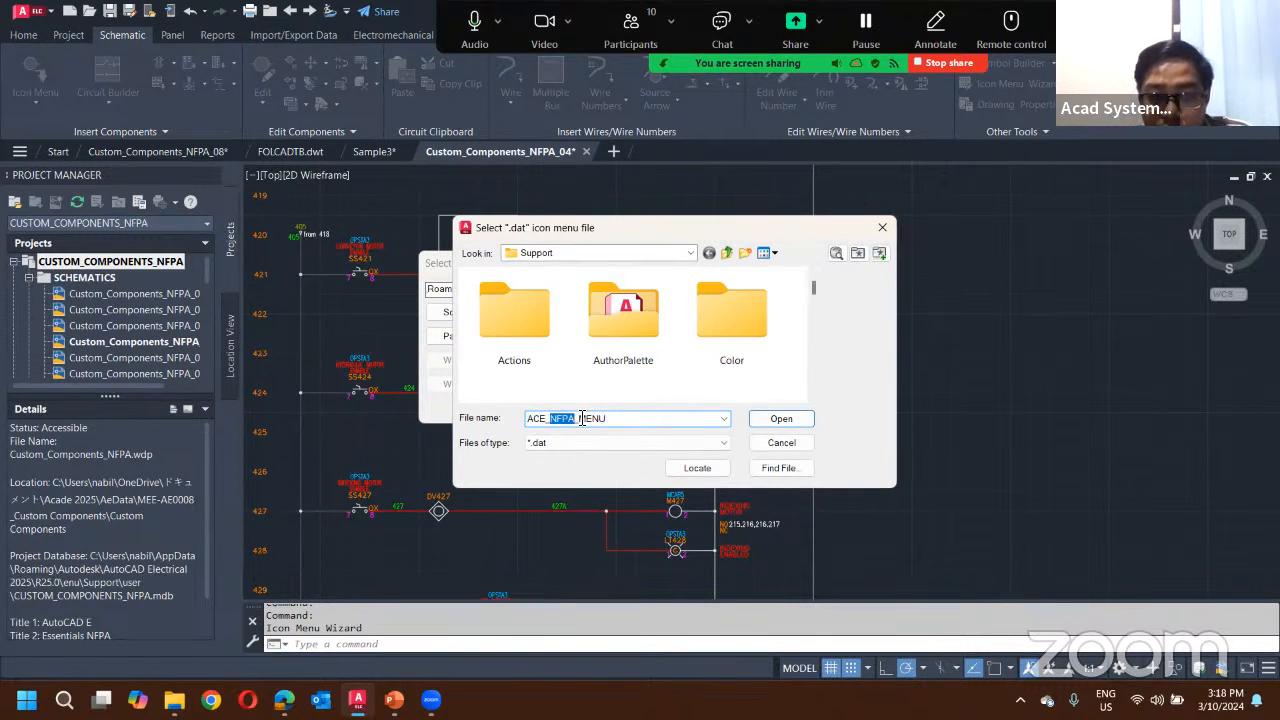
{"action": "scroll", "coordinate": [705, 369], "scroll_direction": "down", "scroll_amount": 5}
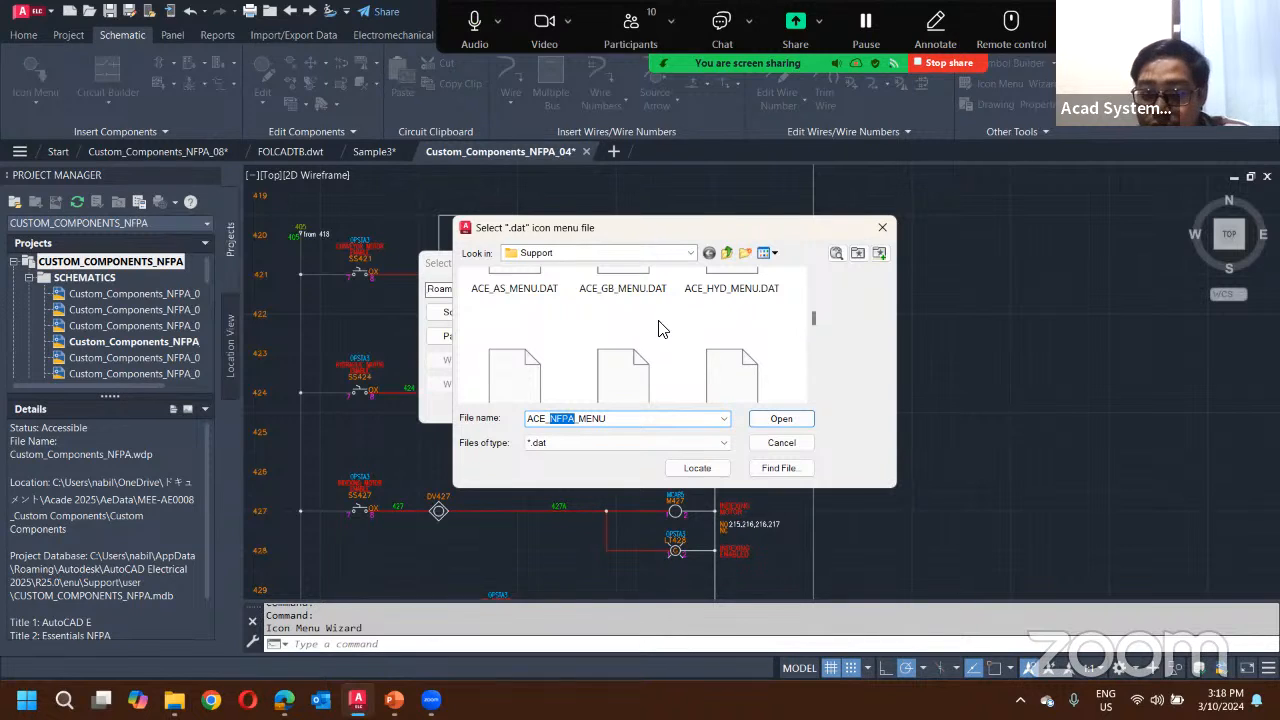
{"action": "scroll", "coordinate": [531, 333], "scroll_direction": "down", "scroll_amount": 1}
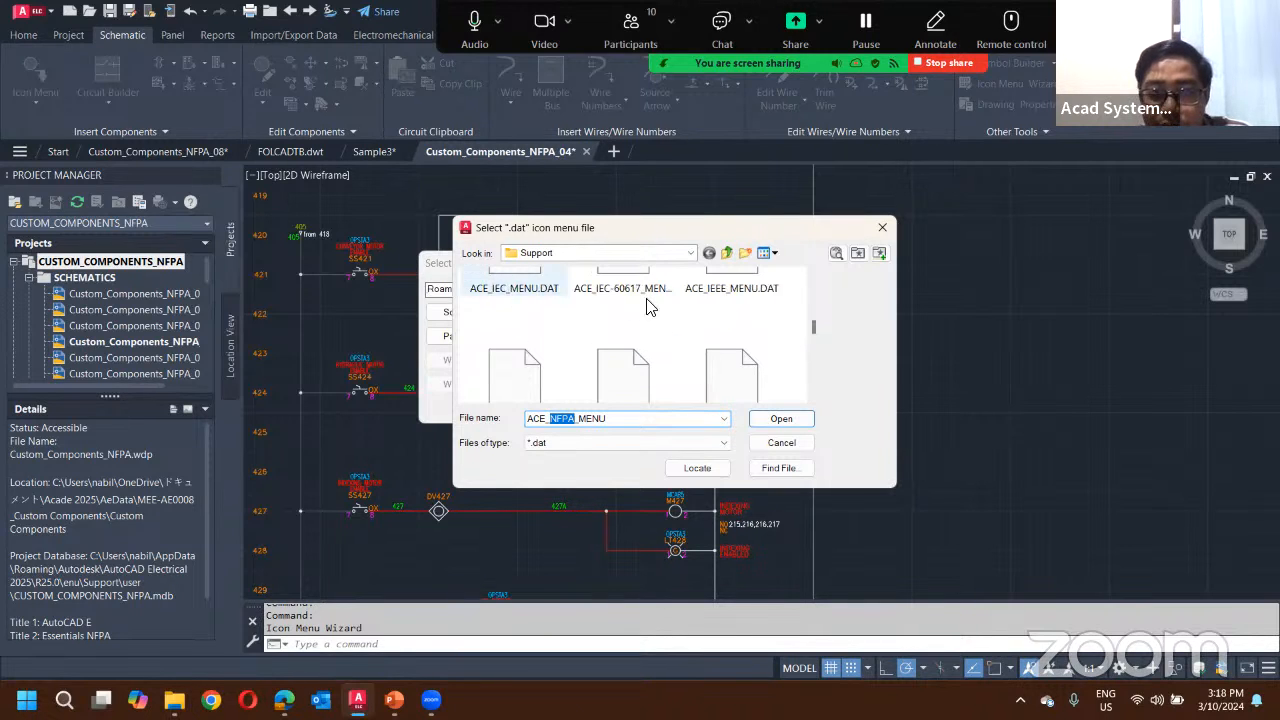
{"action": "scroll", "coordinate": [548, 376], "scroll_direction": "down", "scroll_amount": 1}
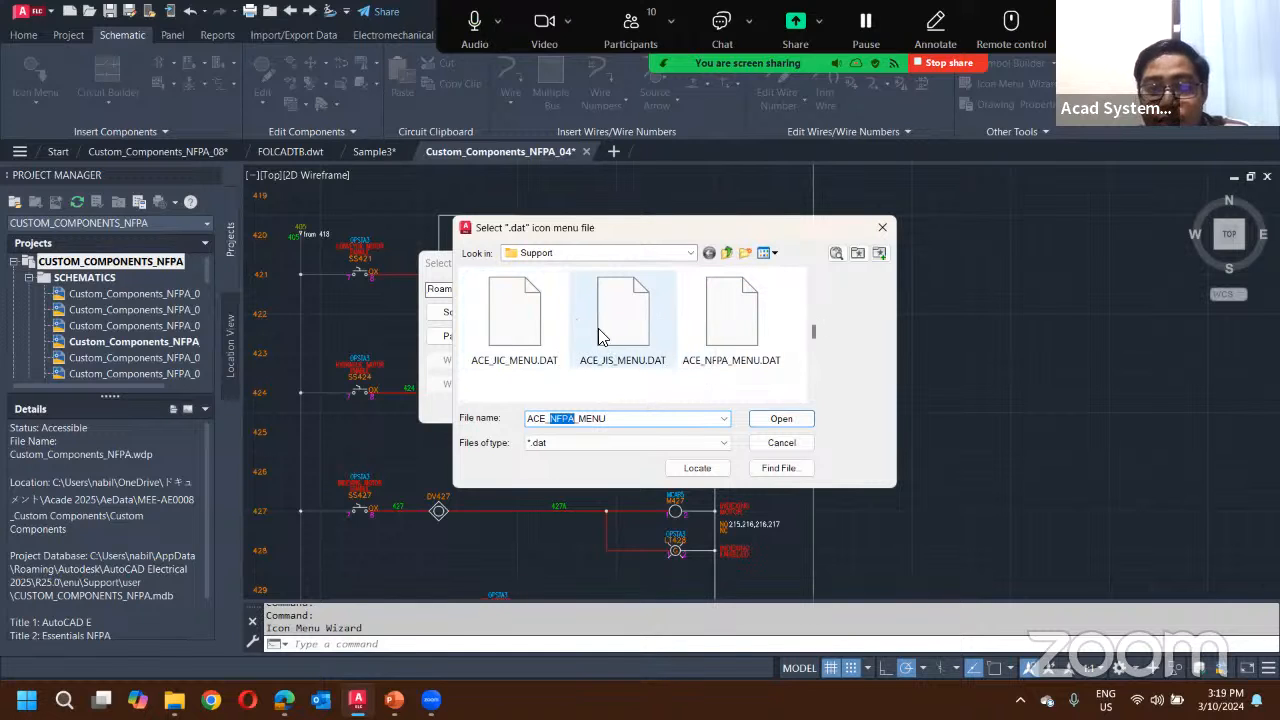
{"action": "left_click", "coordinate": [883, 230]}
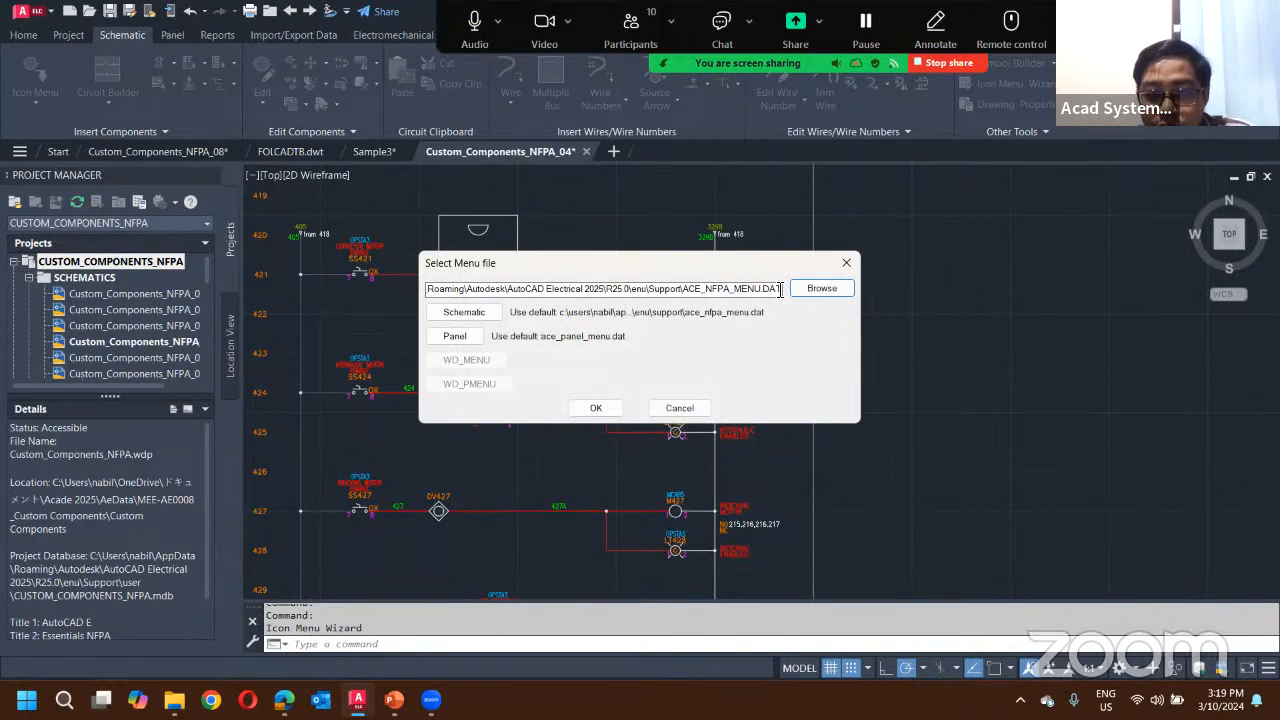
{"action": "left_click_drag", "start_coordinate": [706, 289], "coordinate": [733, 289]}
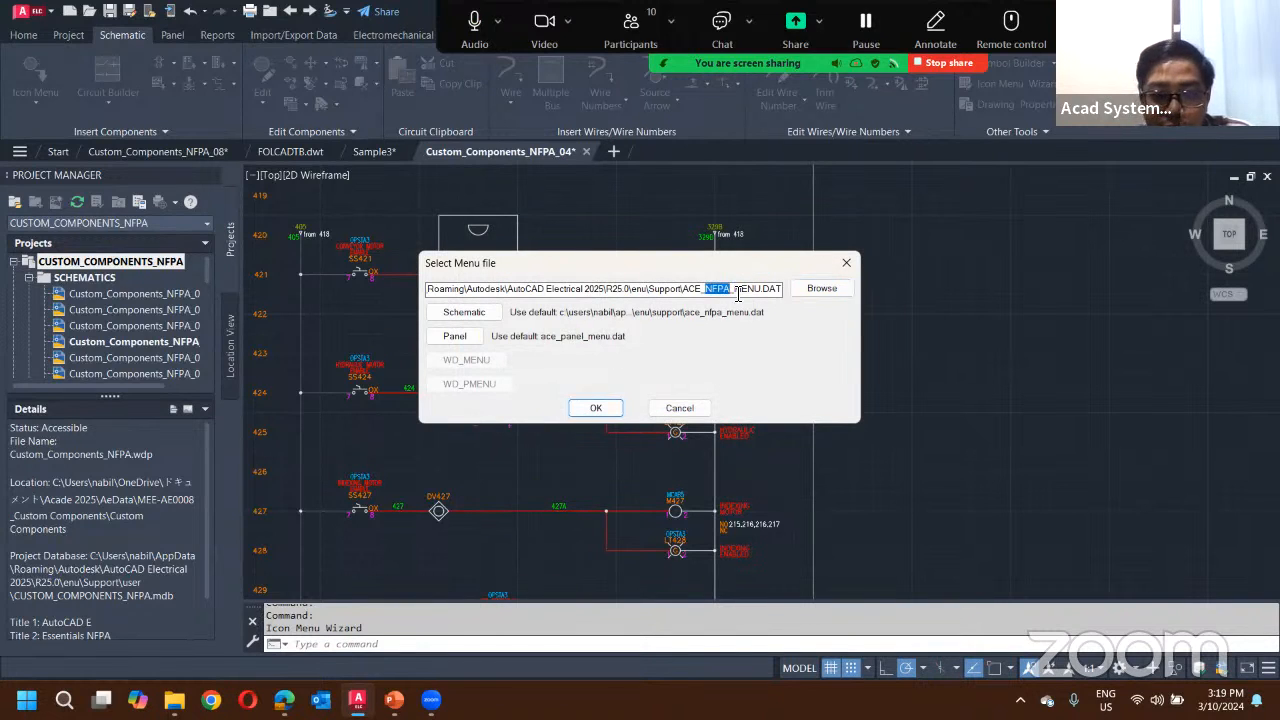
{"action": "left_click", "coordinate": [594, 408]}
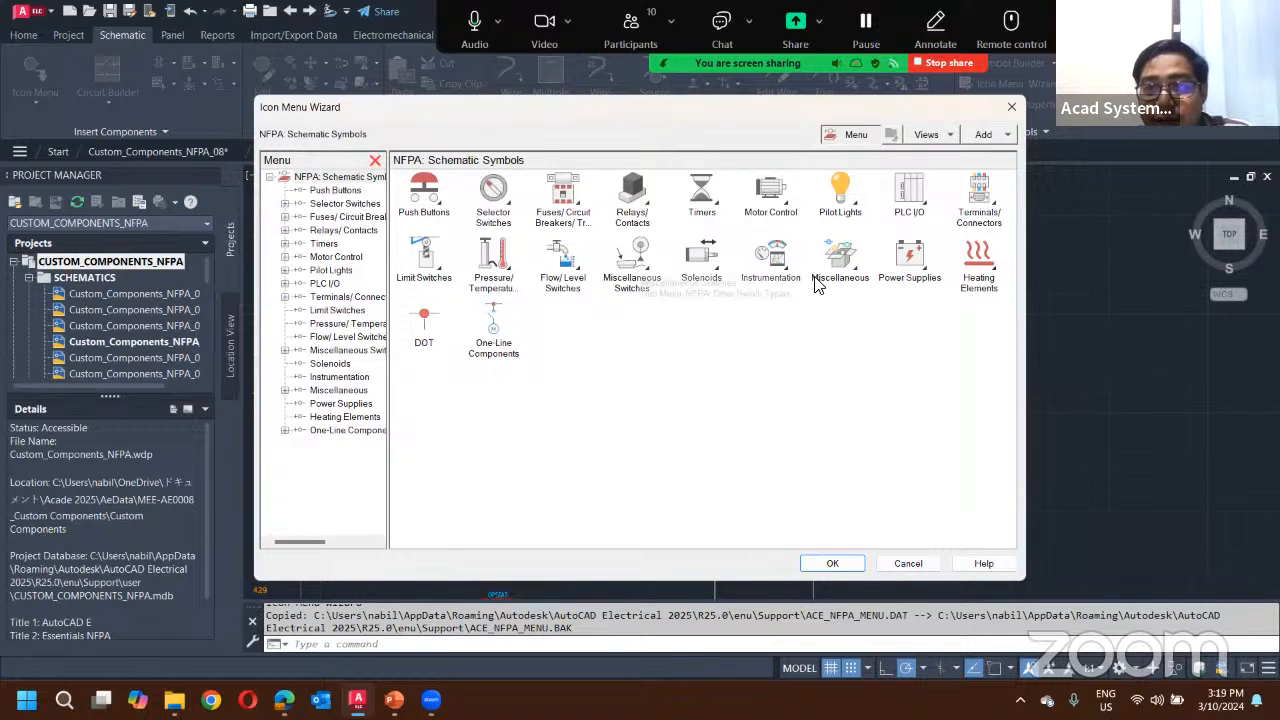
Step: Check the options for adding icons and the contents of the Push Buttons submenu, and return to the main NFPA symbols menu
{"action": "left_click", "coordinate": [1008, 134]}
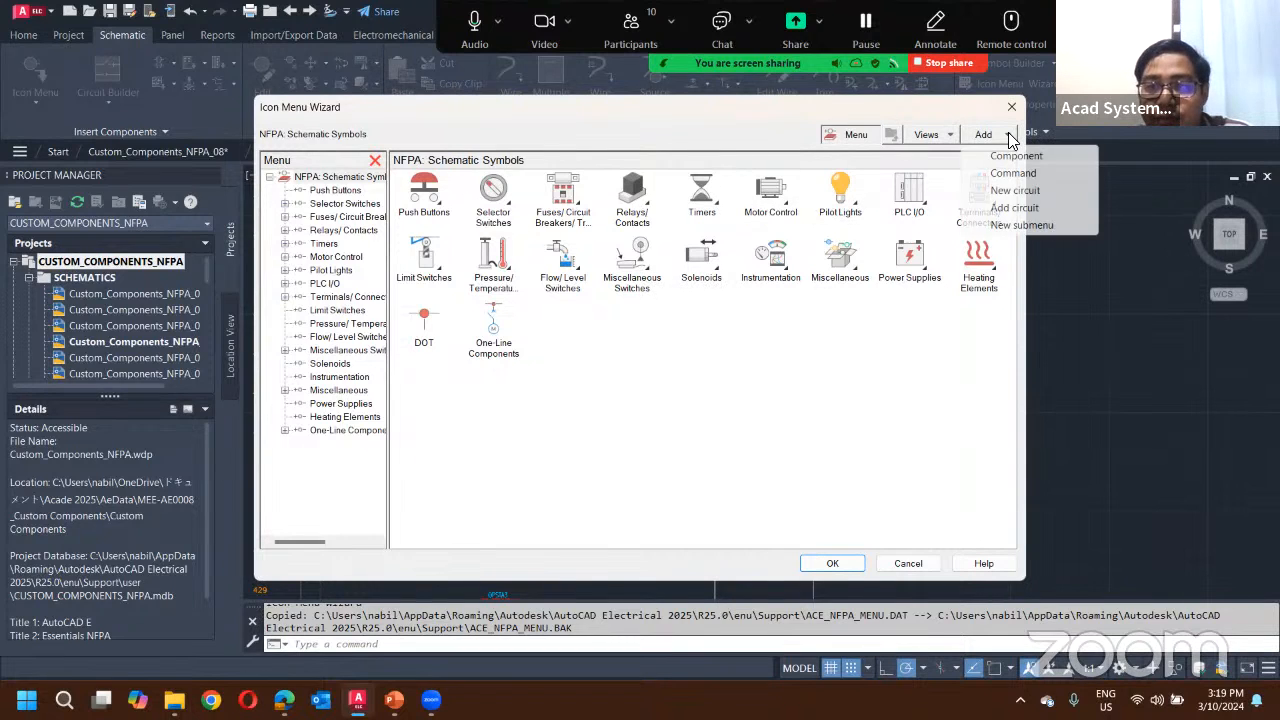
{"action": "right_click", "coordinate": [674, 300]}
{"action": "left_click", "coordinate": [548, 374]}
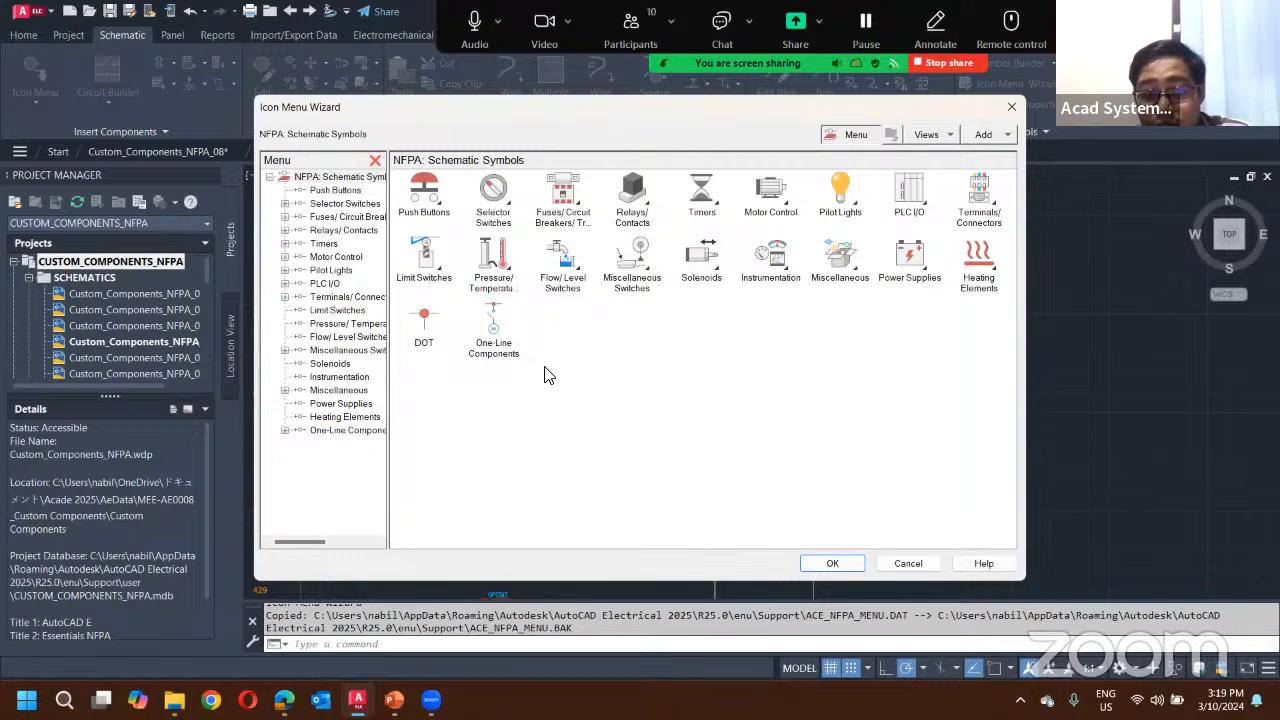
{"action": "right_click", "coordinate": [651, 316]}
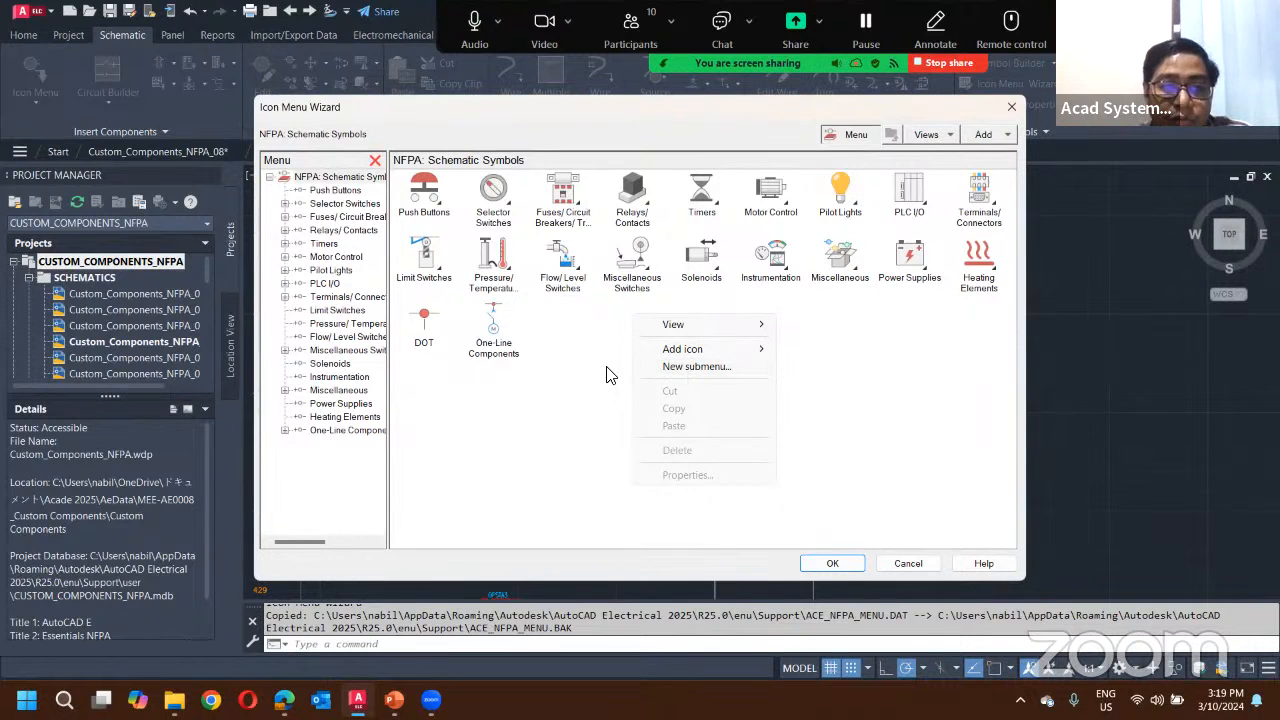
{"action": "left_click", "coordinate": [580, 362]}
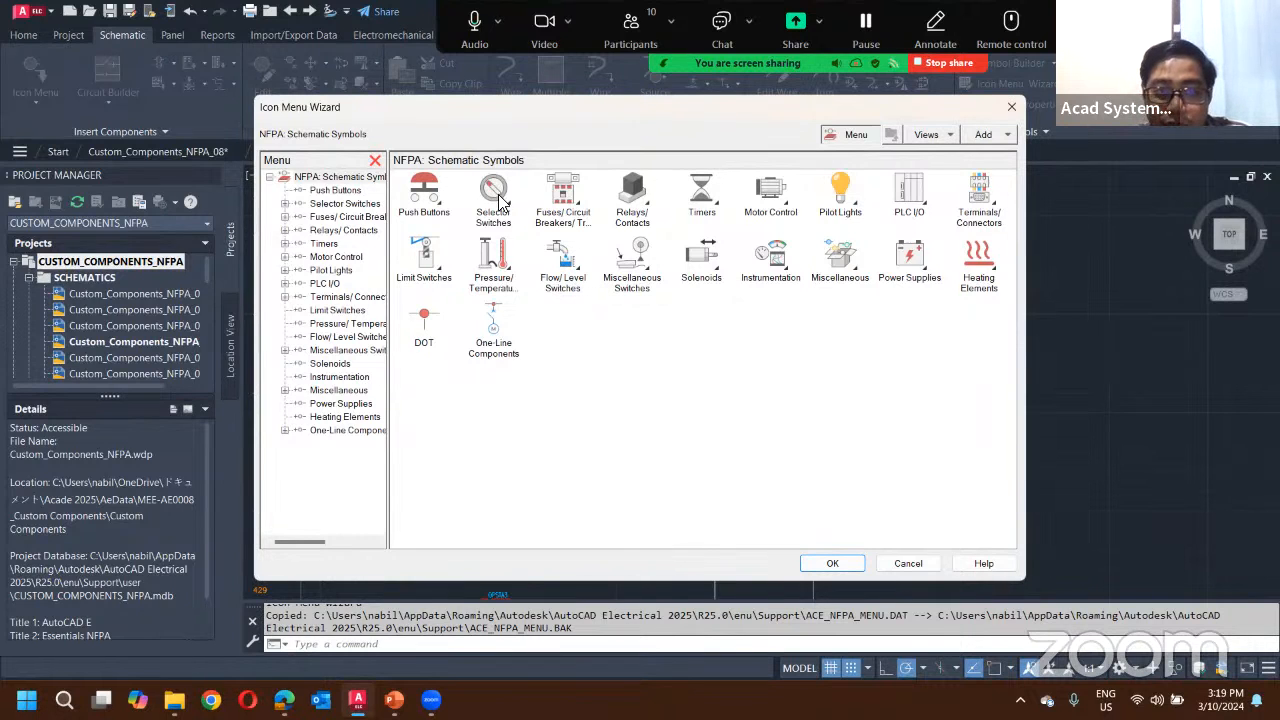
{"action": "left_click", "coordinate": [424, 200]}
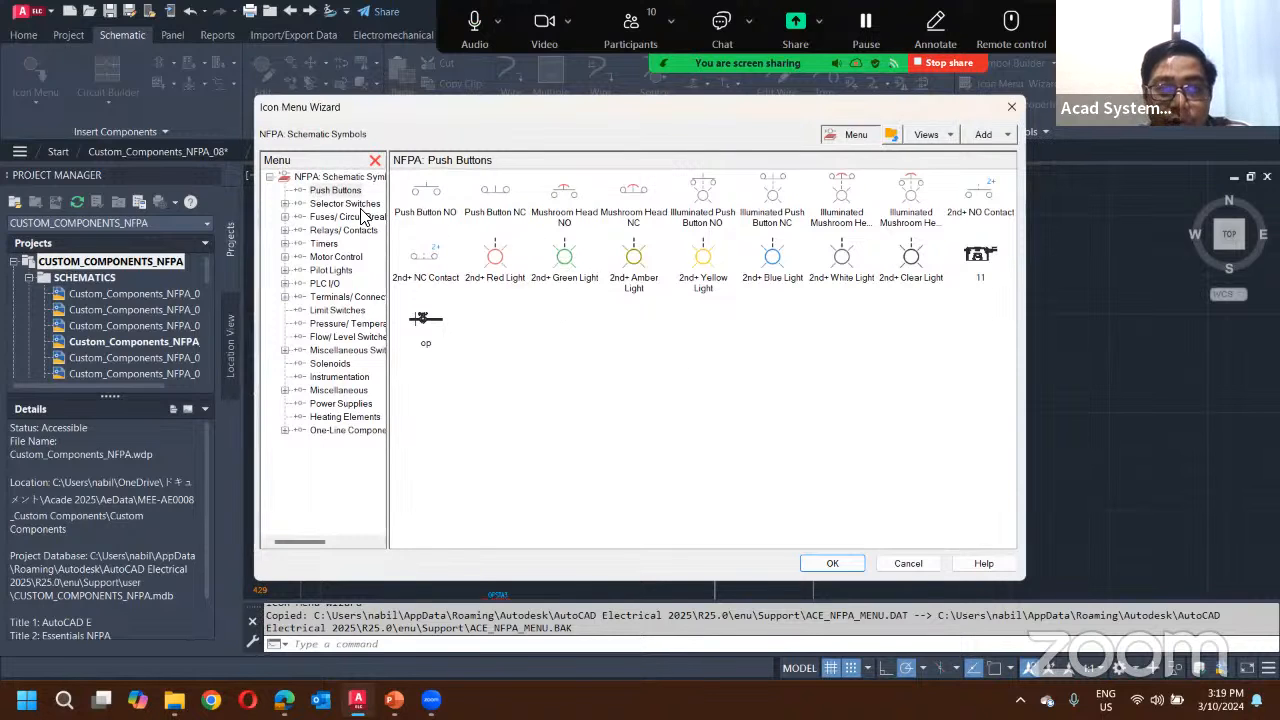
{"action": "left_click", "coordinate": [331, 179]}
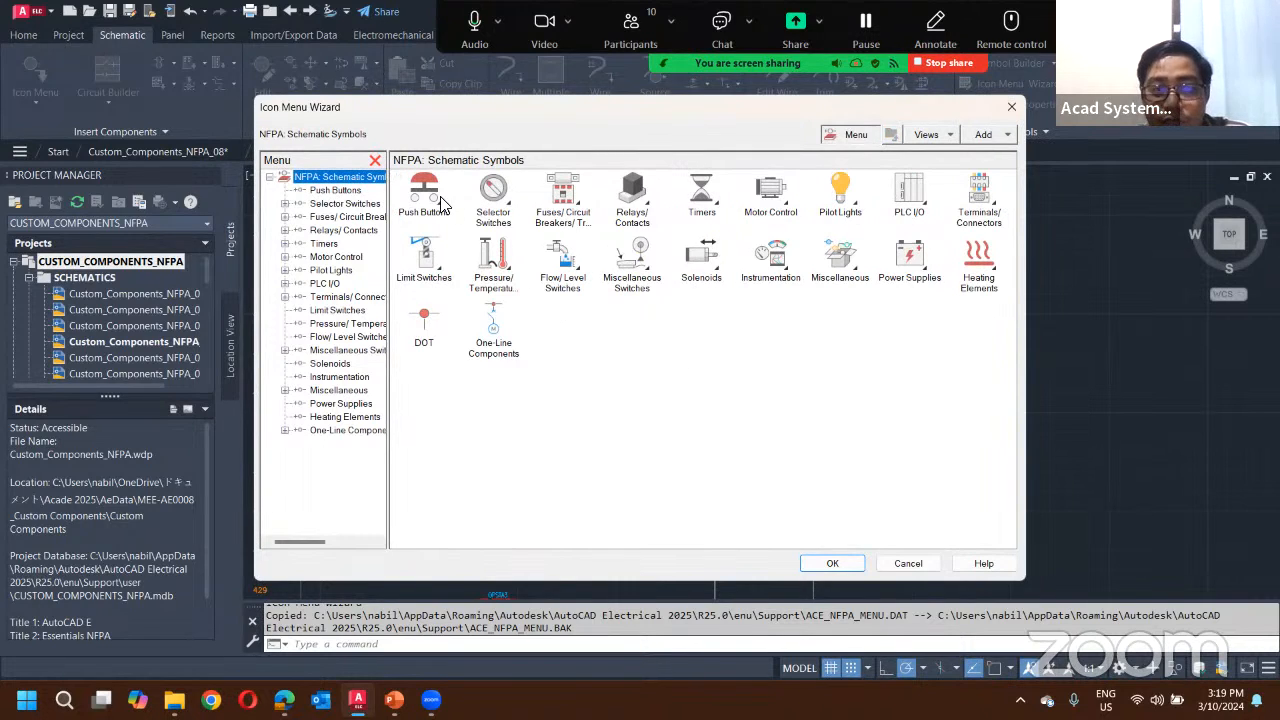
Step: Begin a new submenu named Custom in the main NFPA symbols menu and browse to the Pictures folder for its image file
{"action": "right_click", "coordinate": [617, 312]}
{"action": "left_click", "coordinate": [678, 367]}
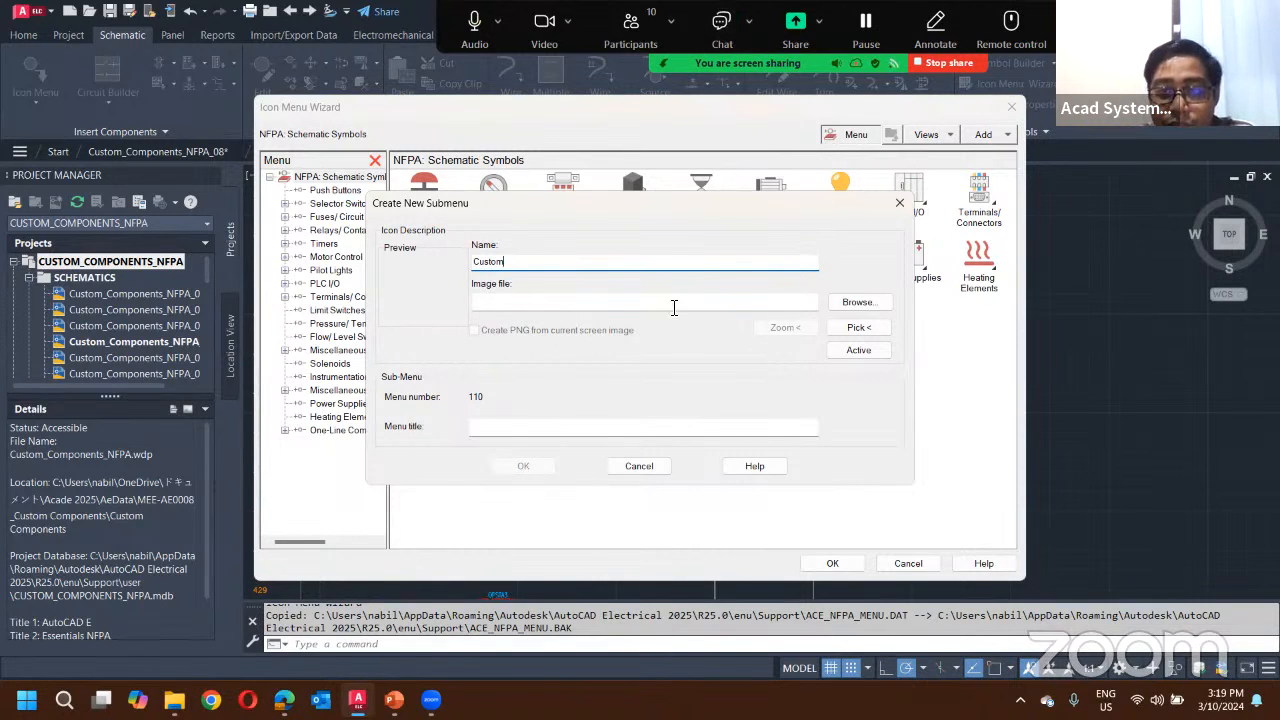
{"action": "left_click", "coordinate": [858, 302]}
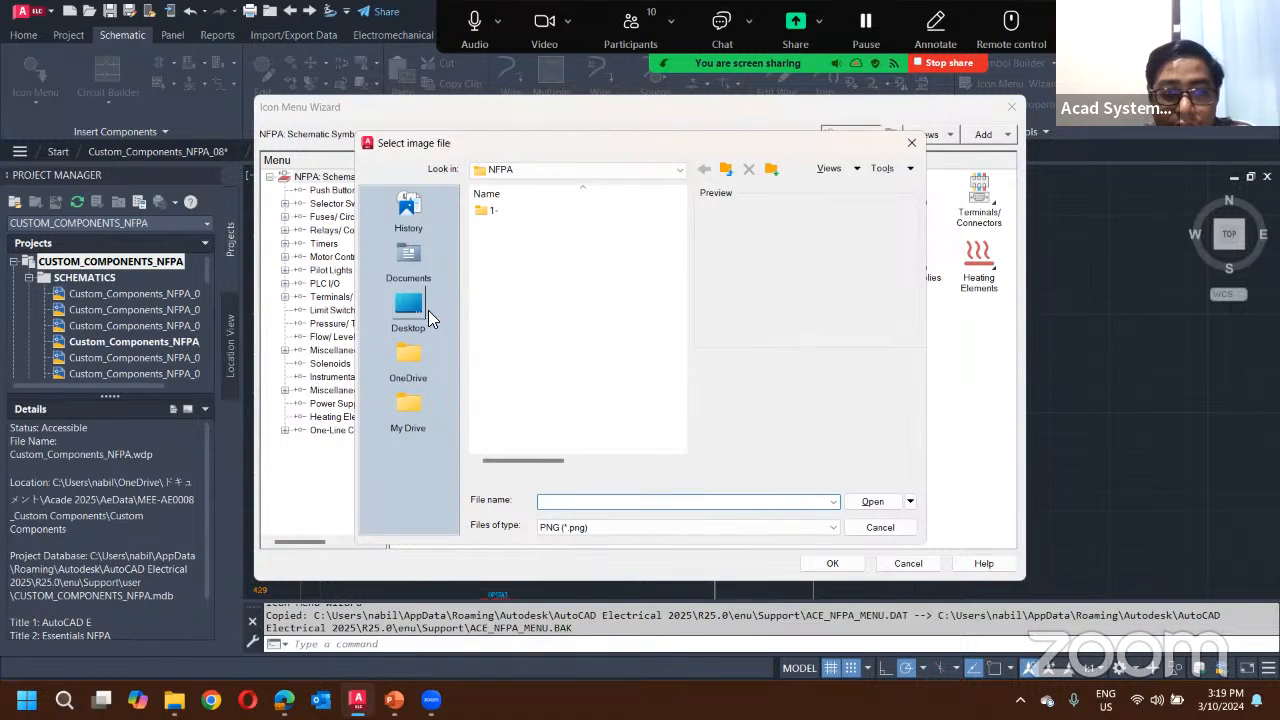
{"action": "left_click", "coordinate": [516, 172]}
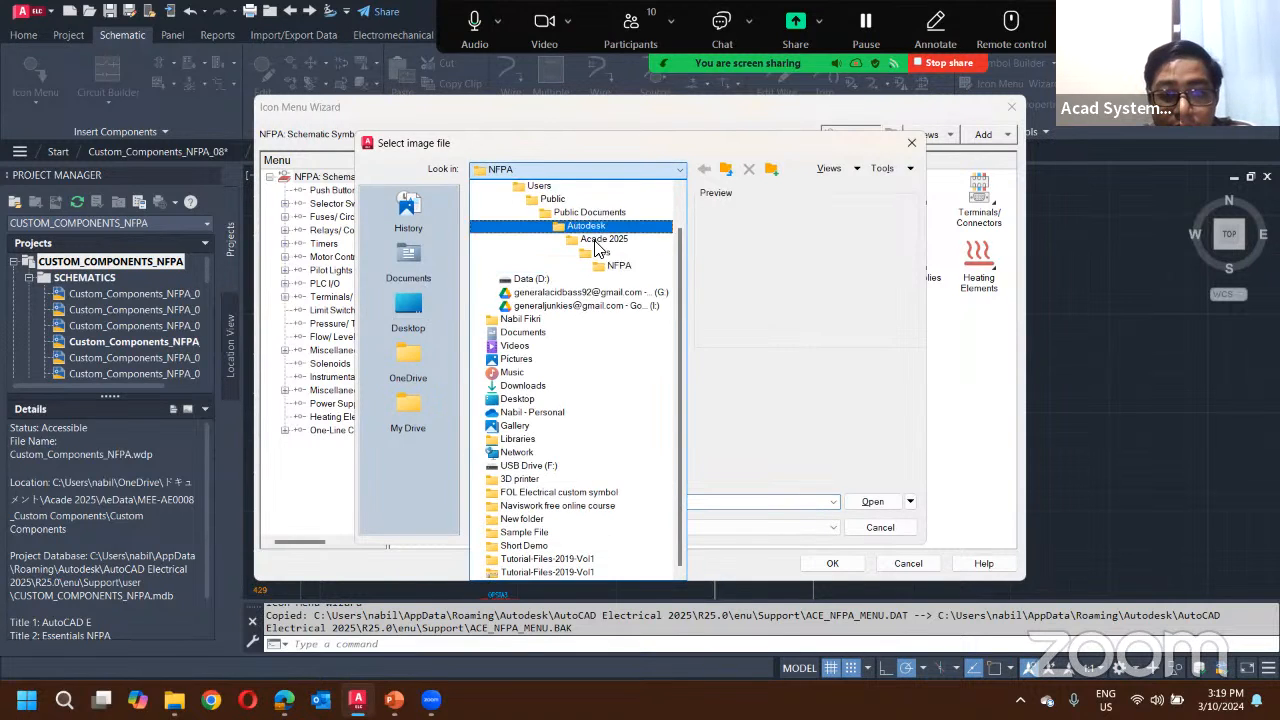
{"action": "left_click", "coordinate": [545, 397]}
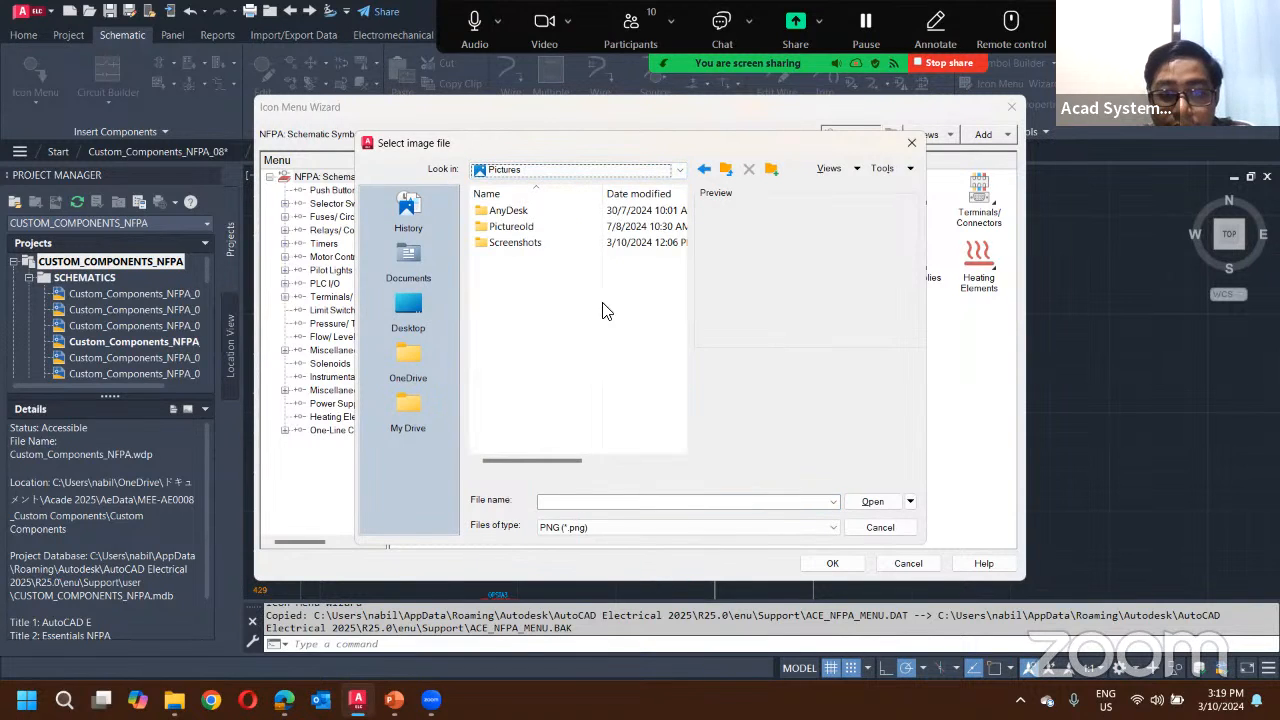
Step: Preview several images in the Screenshots folder as candidates for the submenu icon, and return to the Pictures folder
{"action": "double_click", "coordinate": [520, 243]}
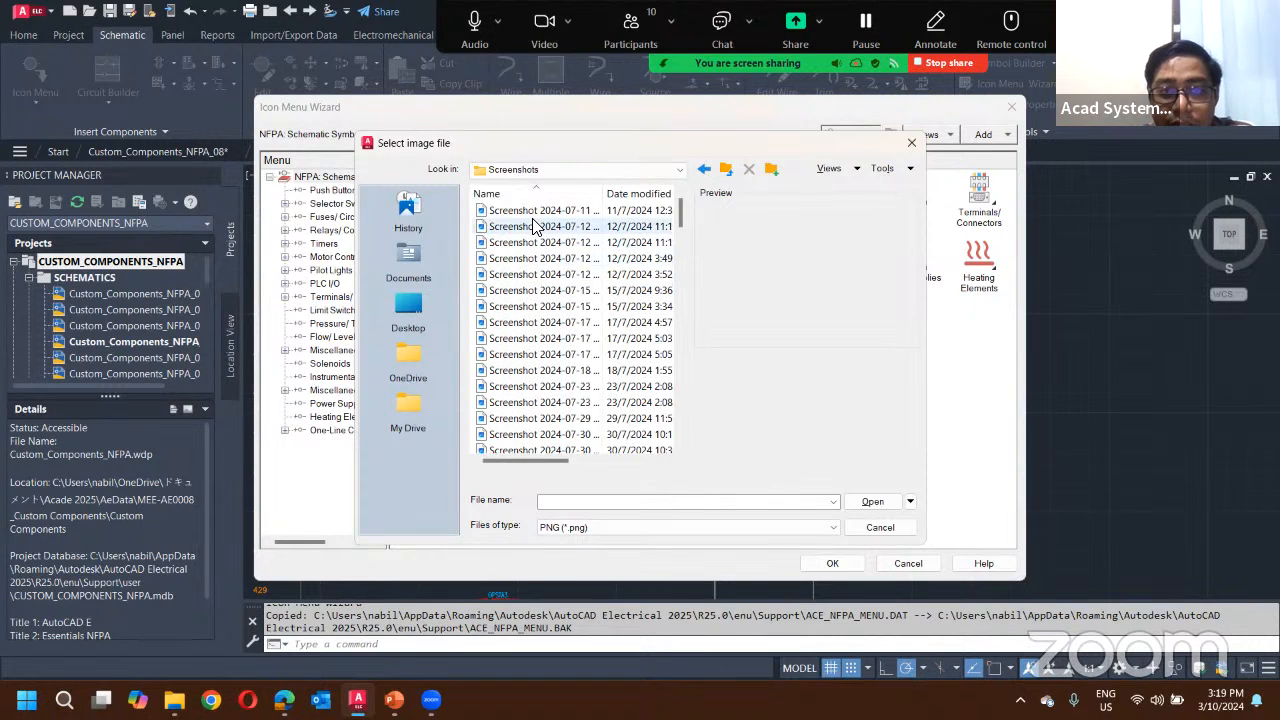
{"action": "left_click", "coordinate": [533, 227]}
{"action": "left_click", "coordinate": [537, 242]}
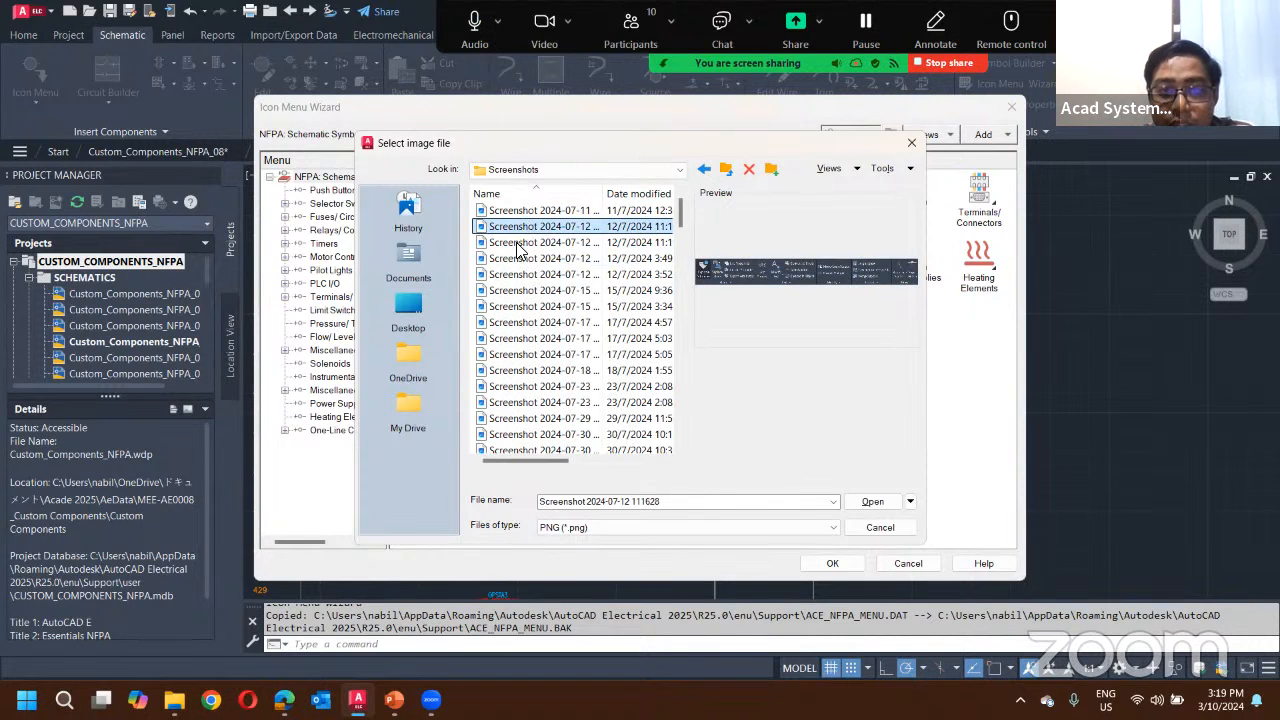
{"action": "scroll", "coordinate": [558, 384], "scroll_direction": "down", "scroll_amount": 5}
{"action": "left_click", "coordinate": [562, 358]}
{"action": "scroll", "coordinate": [560, 365], "scroll_direction": "down", "scroll_amount": 3}
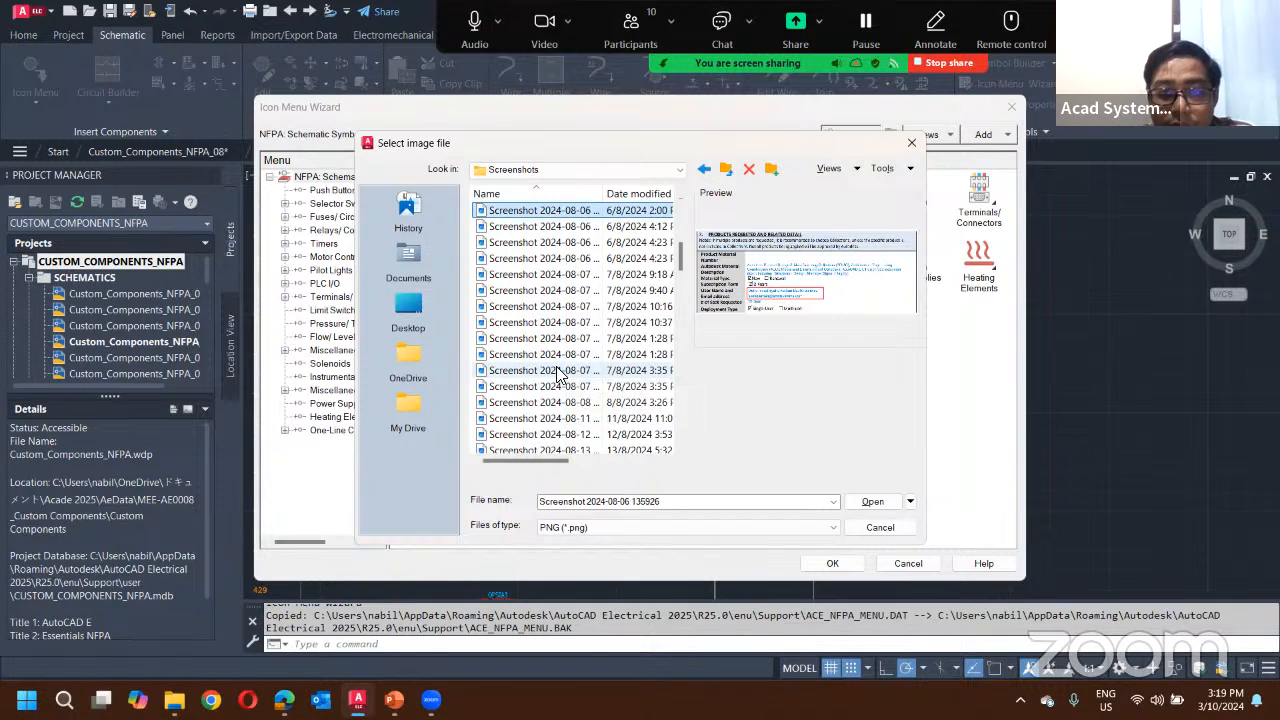
{"action": "left_click", "coordinate": [560, 370]}
{"action": "left_click", "coordinate": [726, 169]}
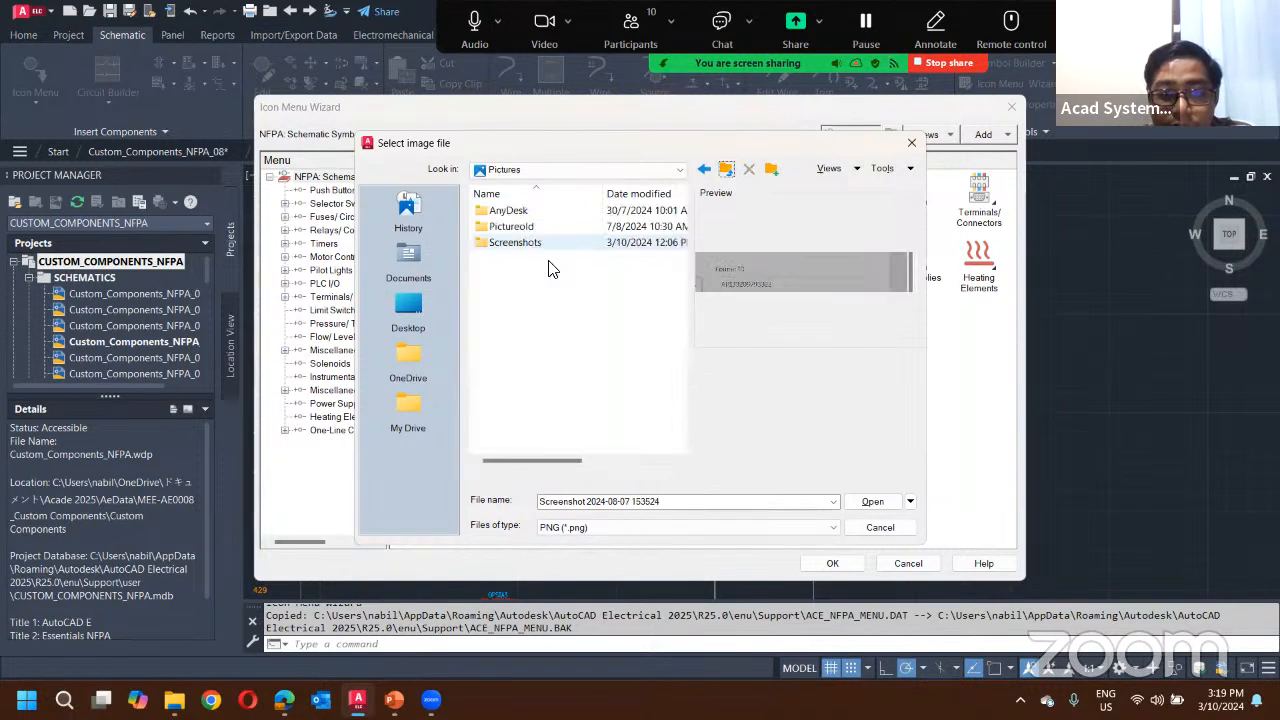
Step: Choose the U2ntitled image from the Pictureold folder as the submenu's icon and create the Custom submenu
{"action": "double_click", "coordinate": [527, 228]}
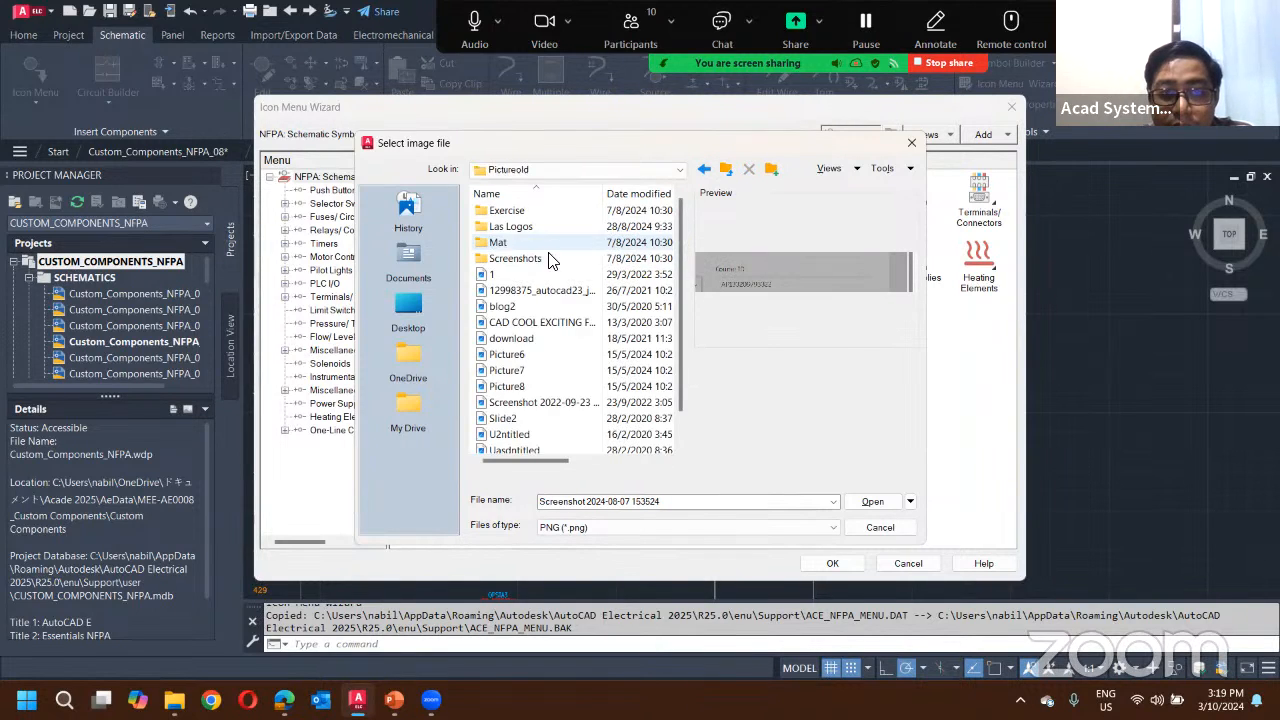
{"action": "left_click", "coordinate": [527, 275]}
{"action": "left_click", "coordinate": [528, 290]}
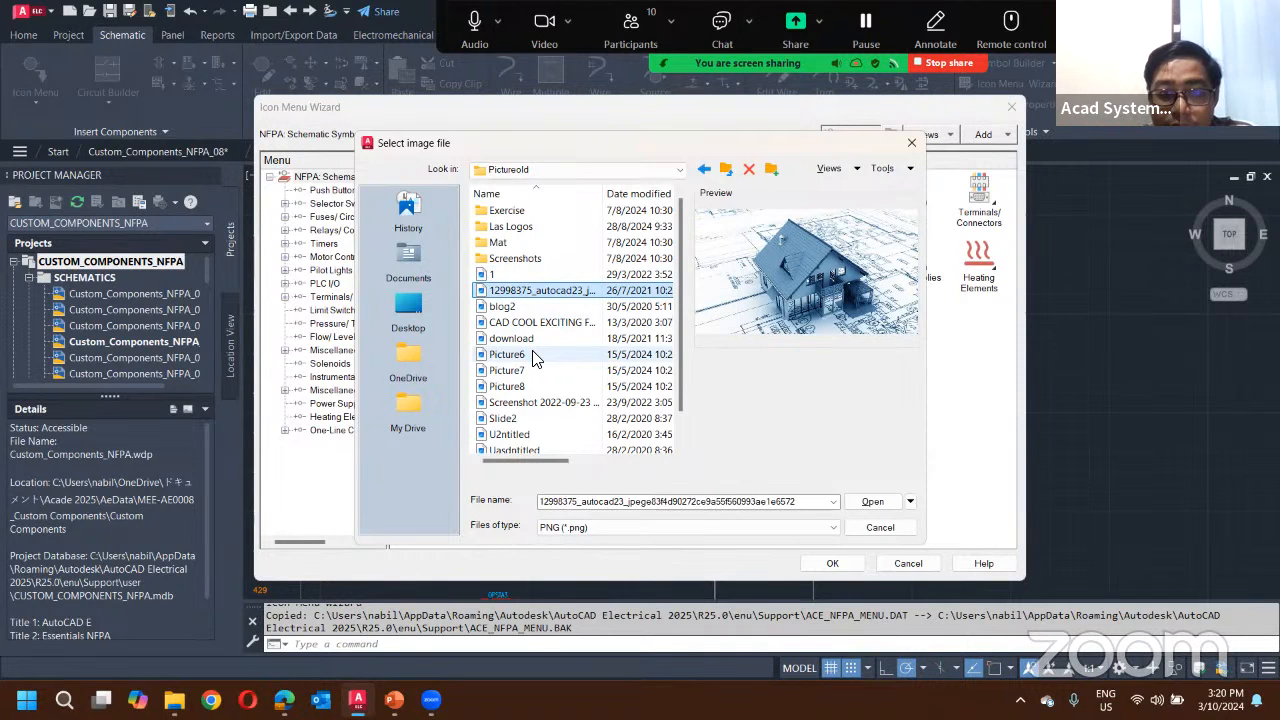
{"action": "left_click", "coordinate": [530, 355]}
{"action": "left_click", "coordinate": [530, 370]}
{"action": "left_click", "coordinate": [531, 419]}
{"action": "scroll", "coordinate": [540, 400], "scroll_direction": "down", "scroll_amount": 1}
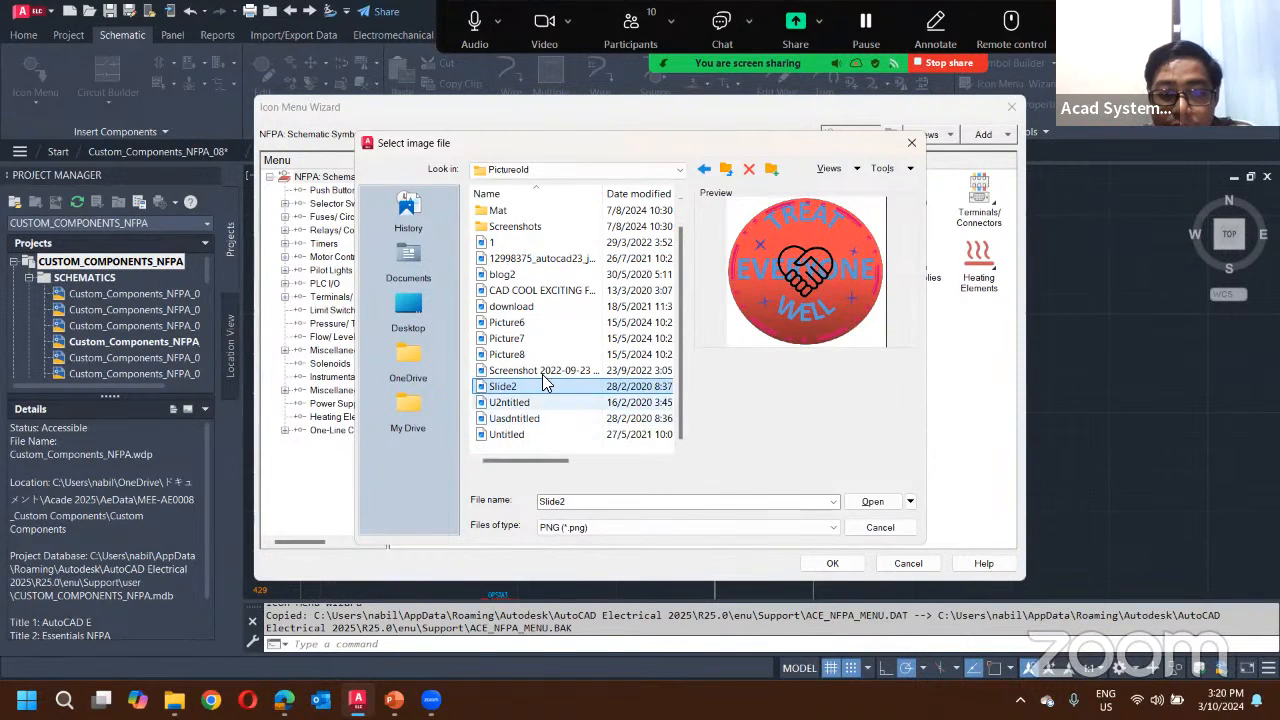
{"action": "left_click", "coordinate": [517, 402]}
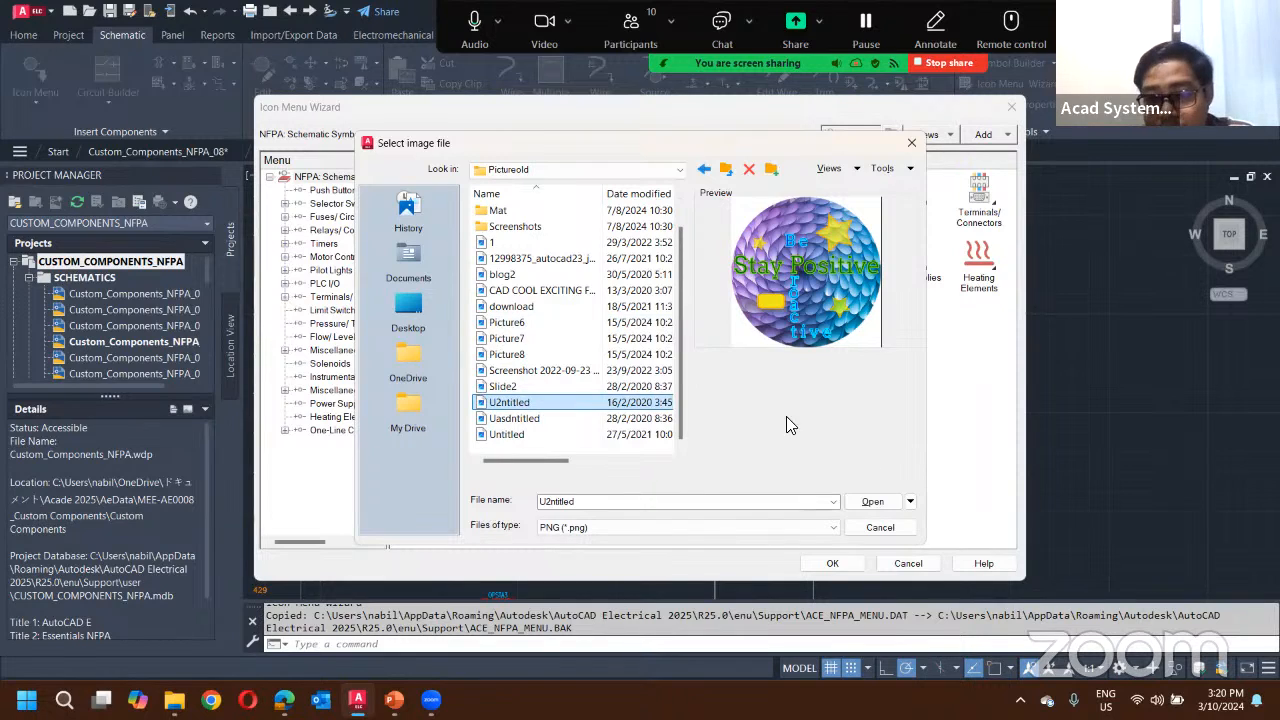
{"action": "left_click", "coordinate": [852, 505]}
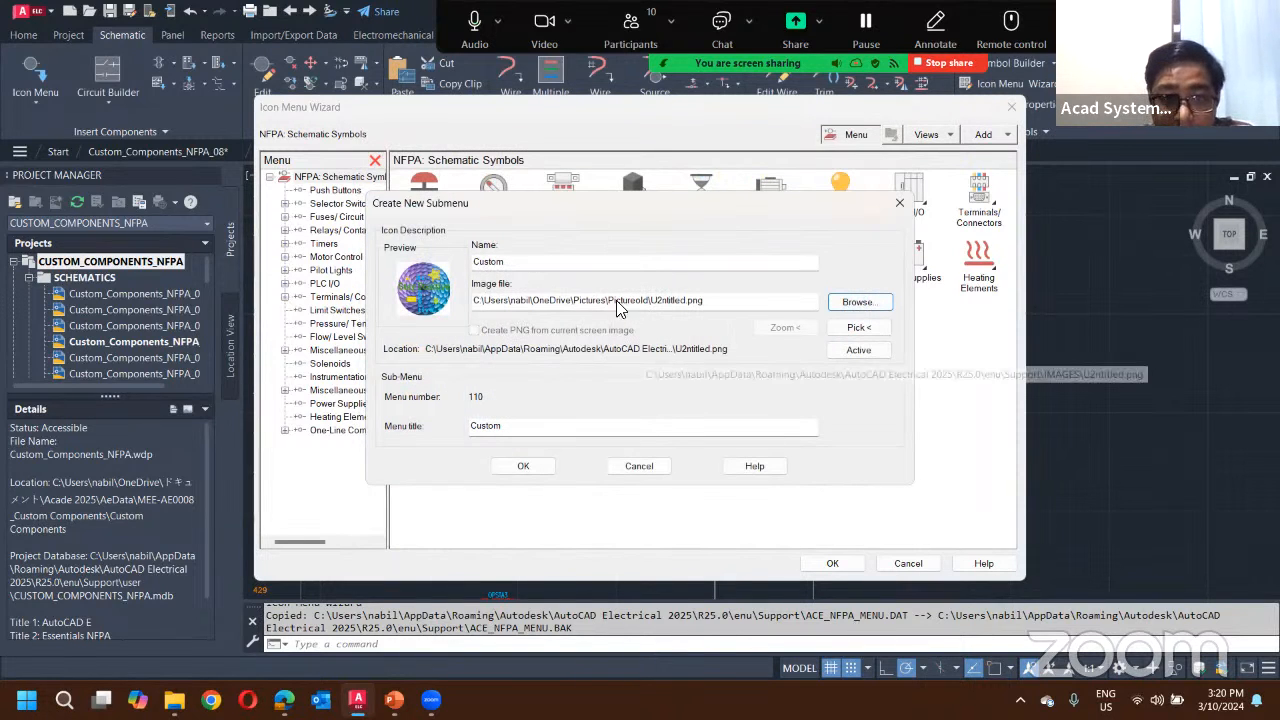
{"action": "left_click", "coordinate": [516, 472]}
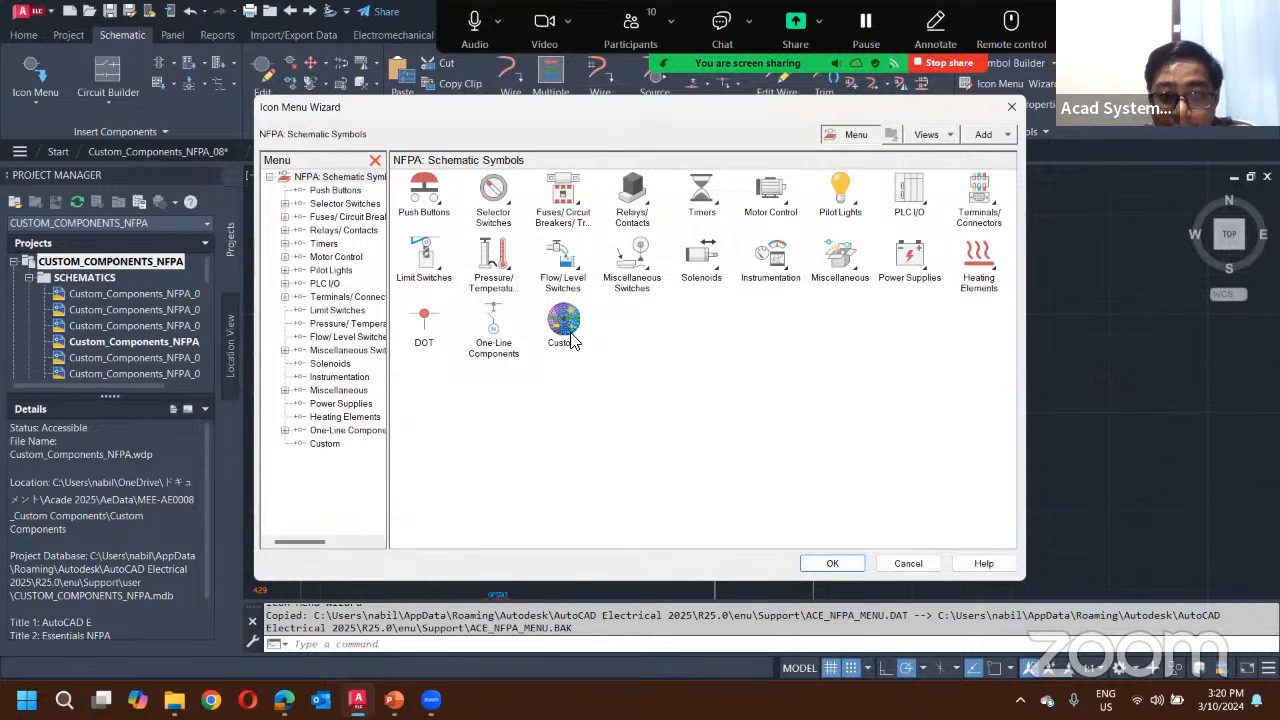
Step: Open the new Custom submenu and check the options for adding icons to it
{"action": "left_click", "coordinate": [573, 341]}
{"action": "double_click", "coordinate": [574, 318]}
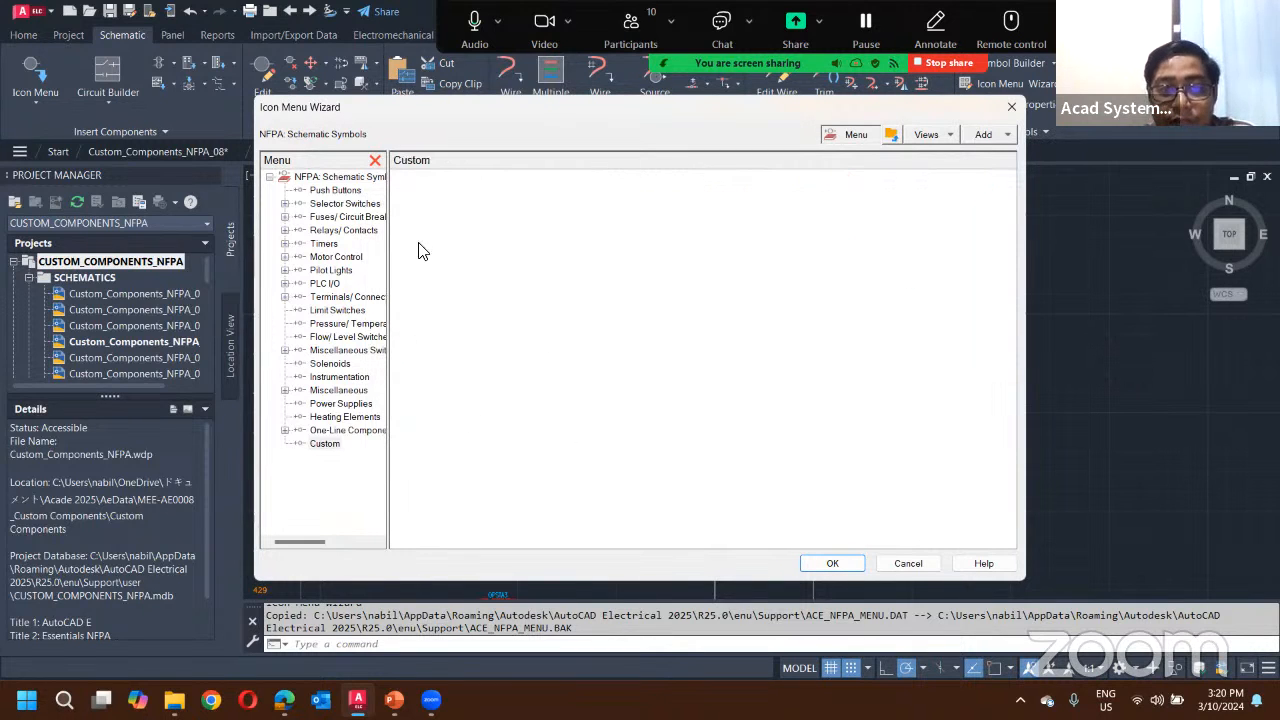
{"action": "left_click", "coordinate": [992, 134]}
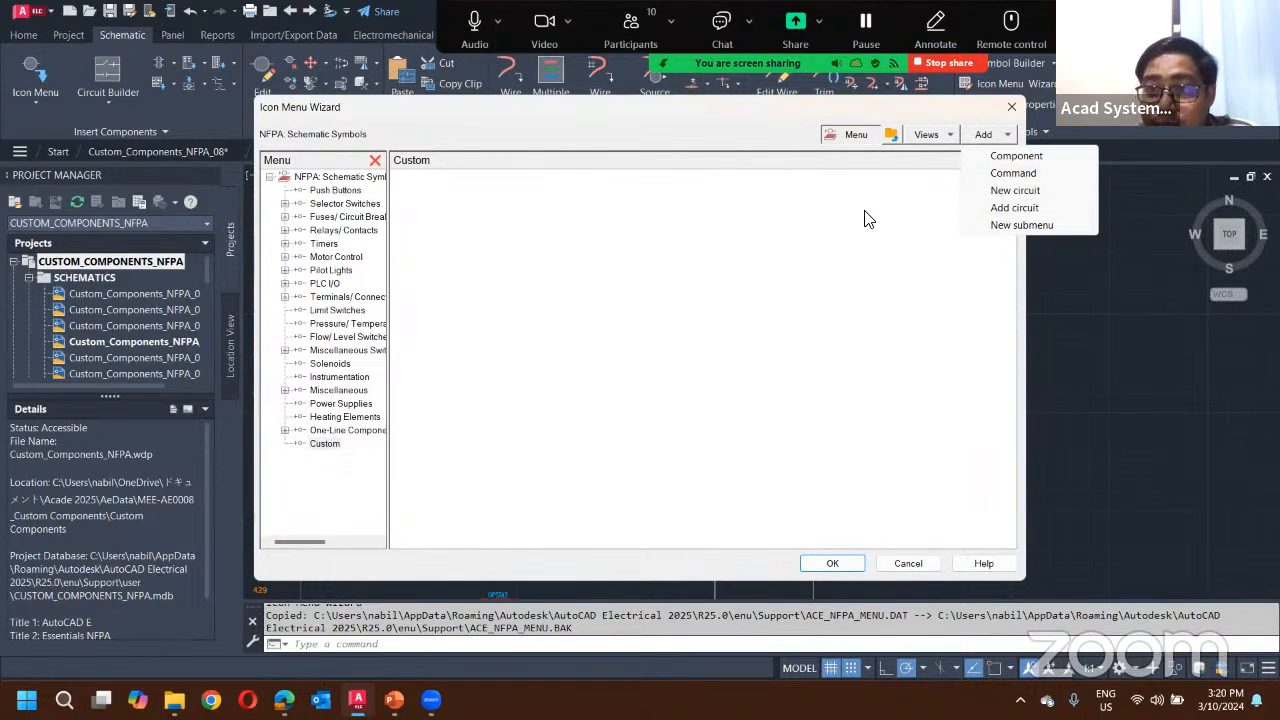
{"action": "left_click", "coordinate": [775, 212]}
{"action": "right_click", "coordinate": [776, 194]}
{"action": "left_click", "coordinate": [950, 158]}
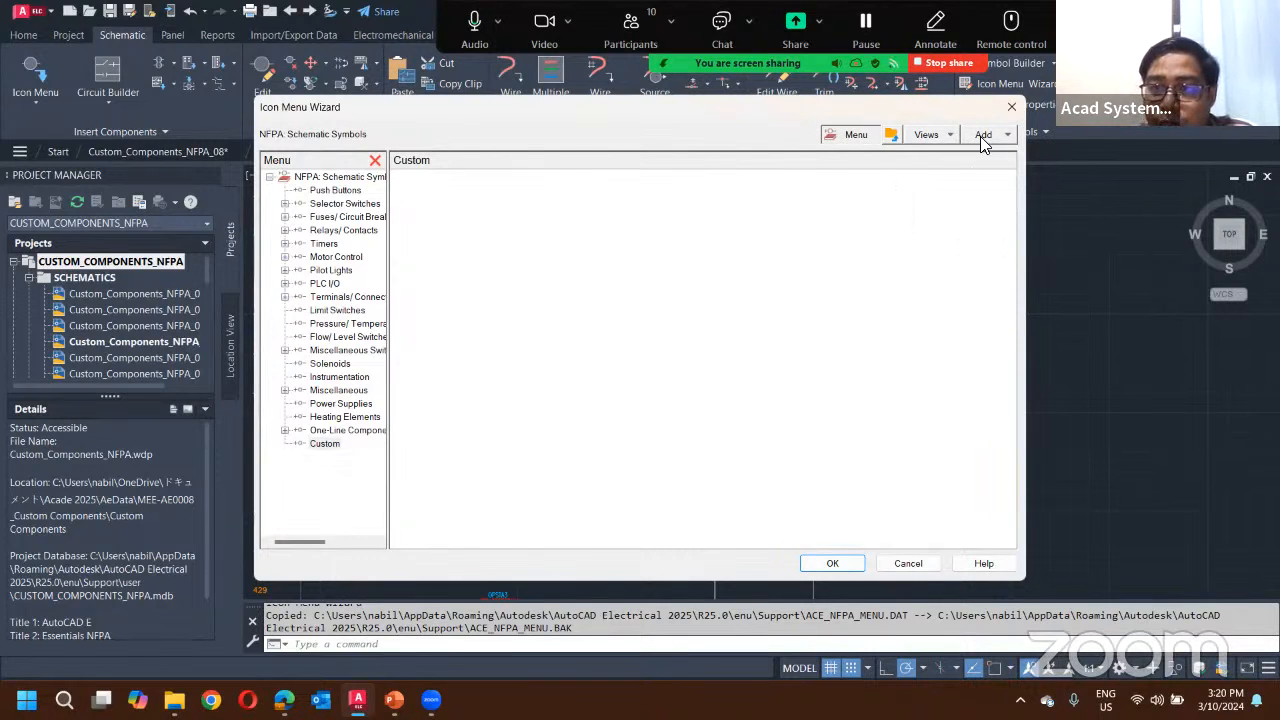
Step: Start a new component icon in the Custom submenu and assign 01FOL_HDV1_002.dwg from the NFPA library as its block to insert
{"action": "left_click", "coordinate": [979, 137]}
{"action": "left_click", "coordinate": [1012, 157]}
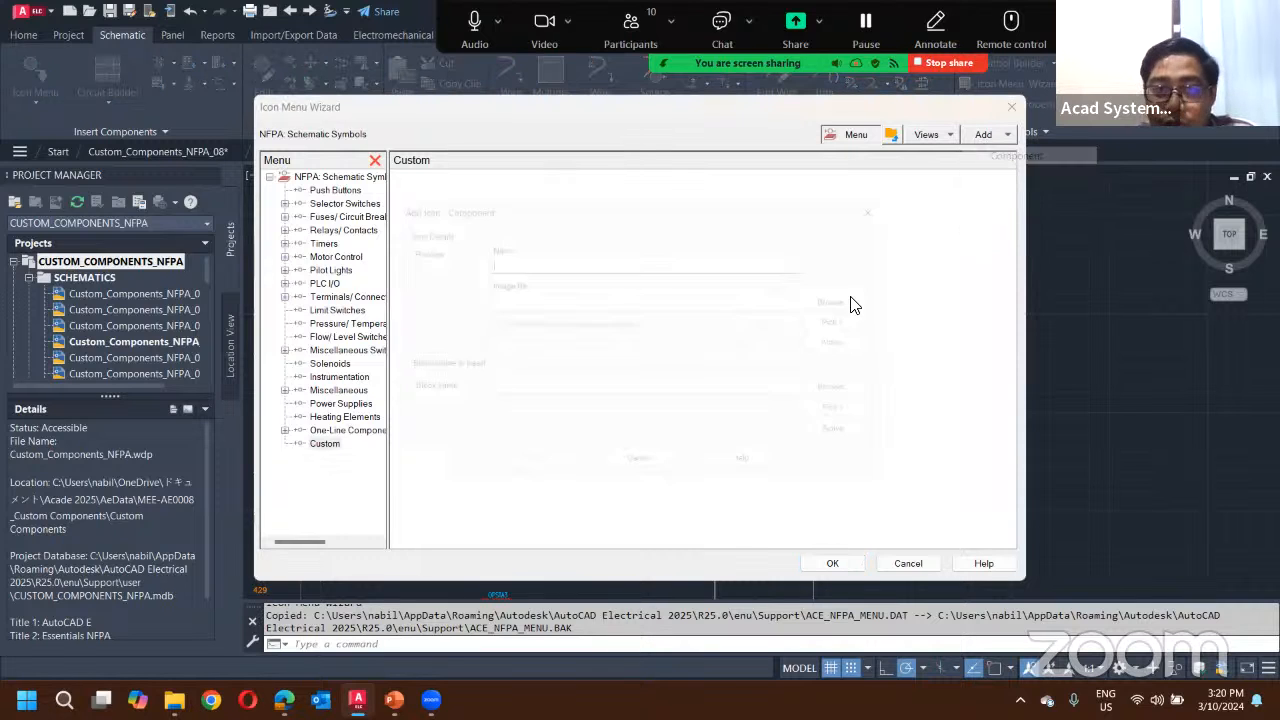
{"action": "left_click", "coordinate": [858, 296]}
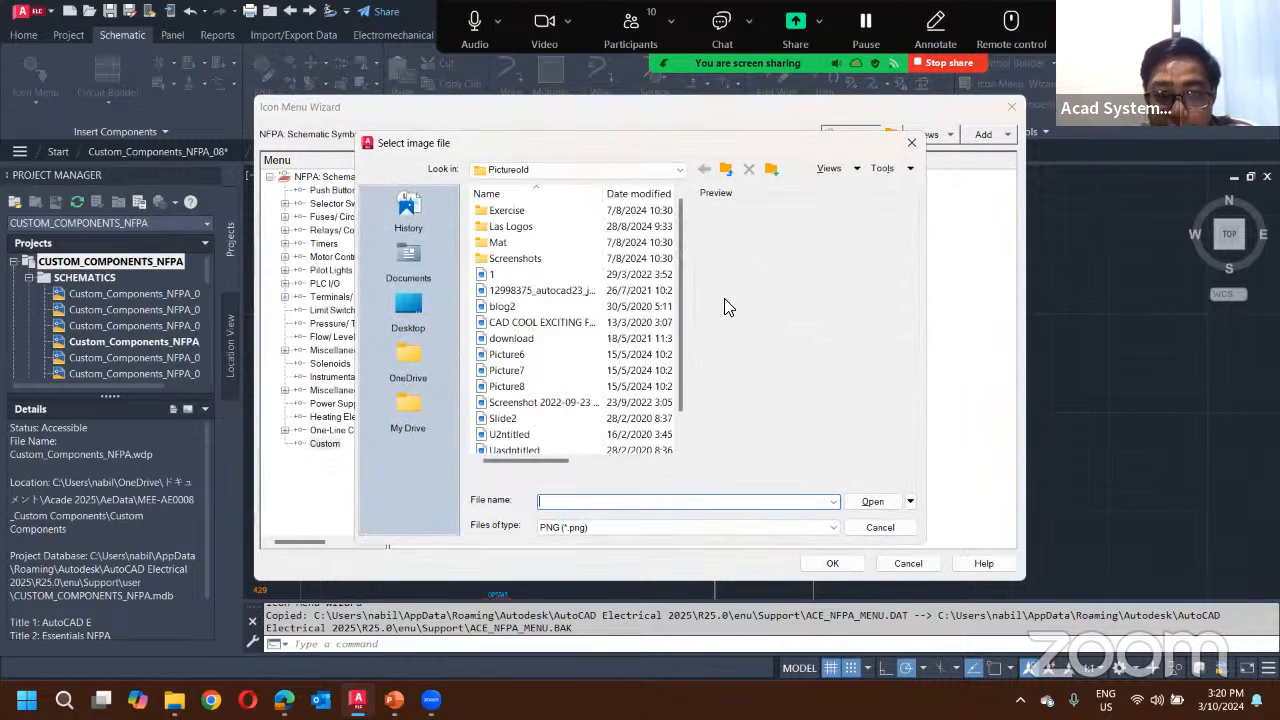
{"action": "left_click", "coordinate": [910, 143]}
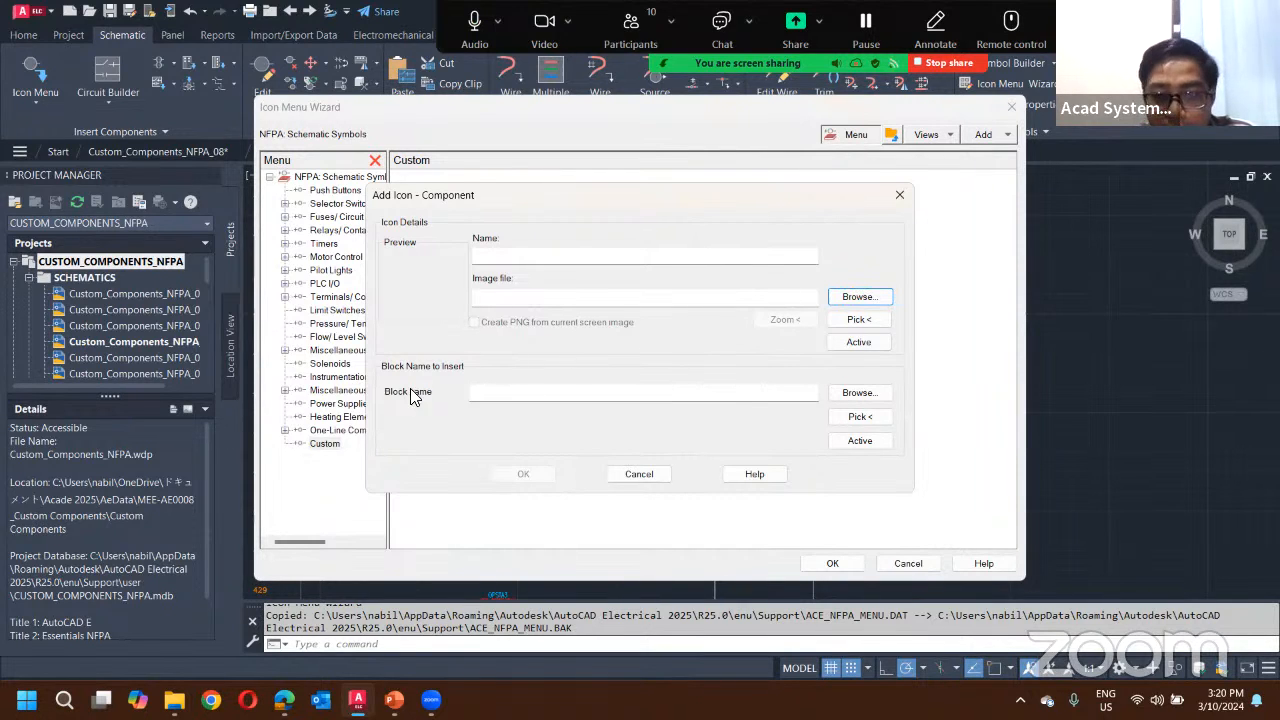
{"action": "left_click", "coordinate": [855, 394]}
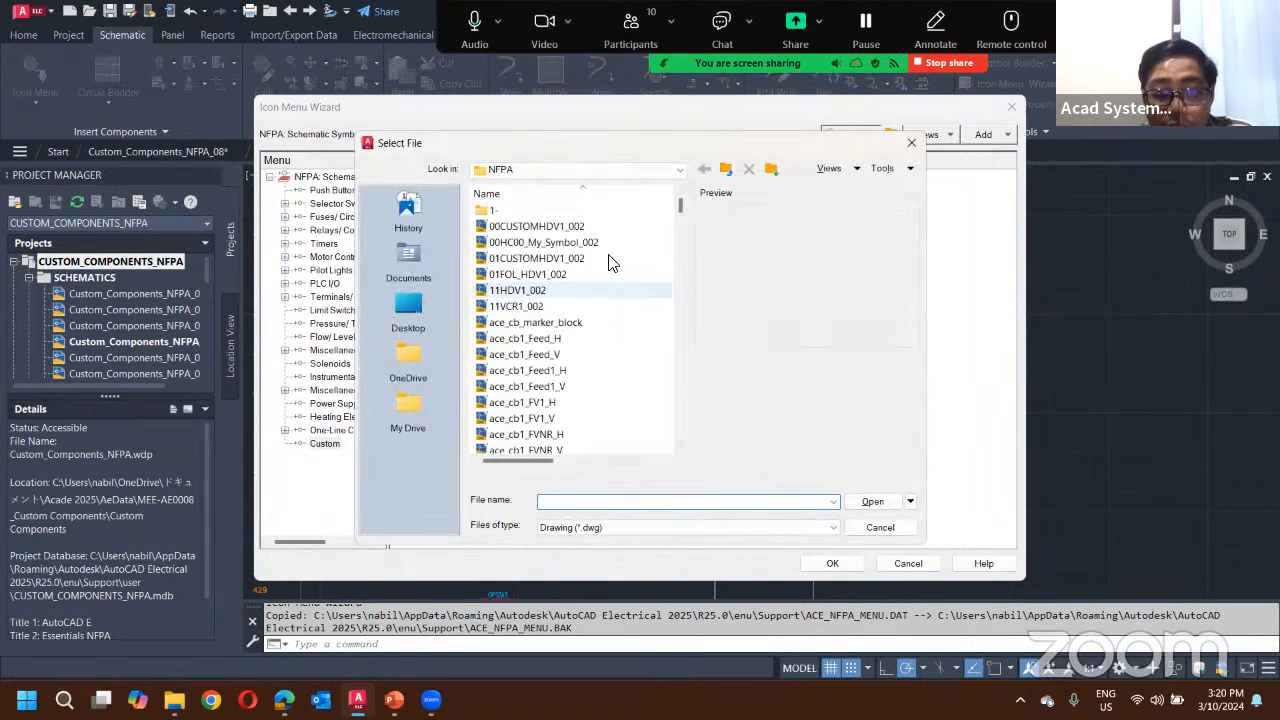
{"action": "left_click", "coordinate": [522, 275]}
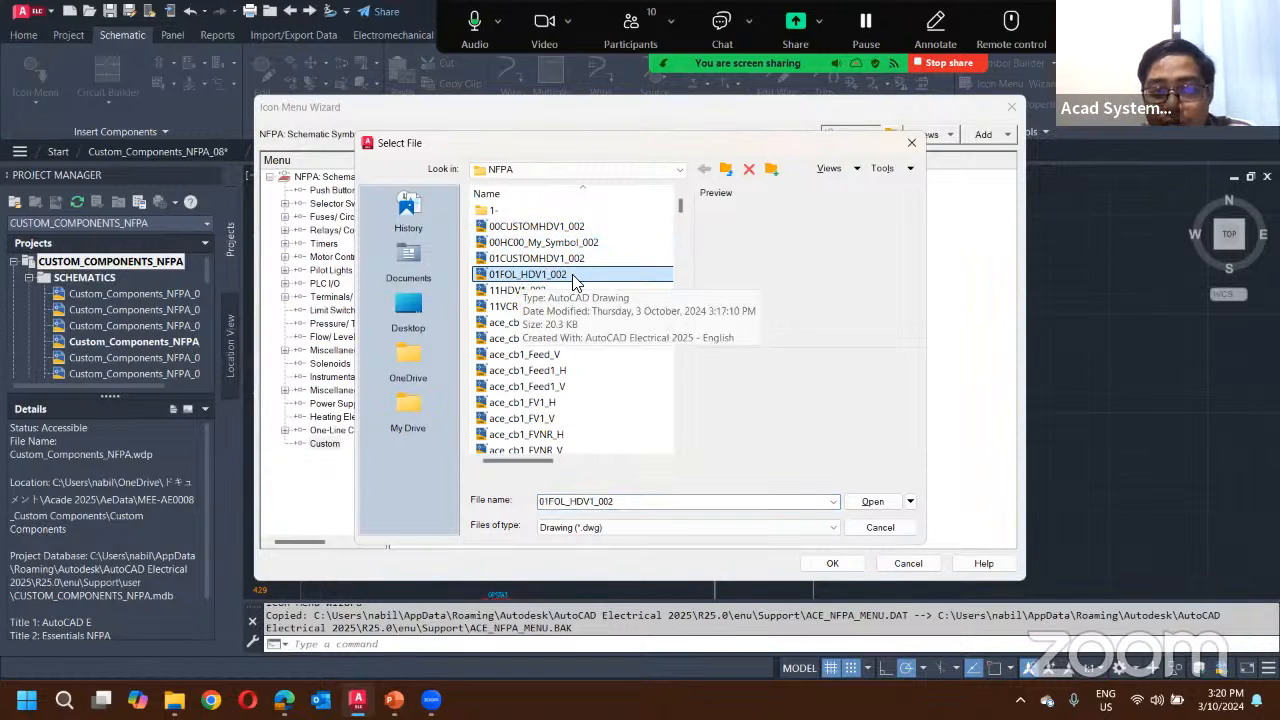
{"action": "left_click", "coordinate": [870, 502]}
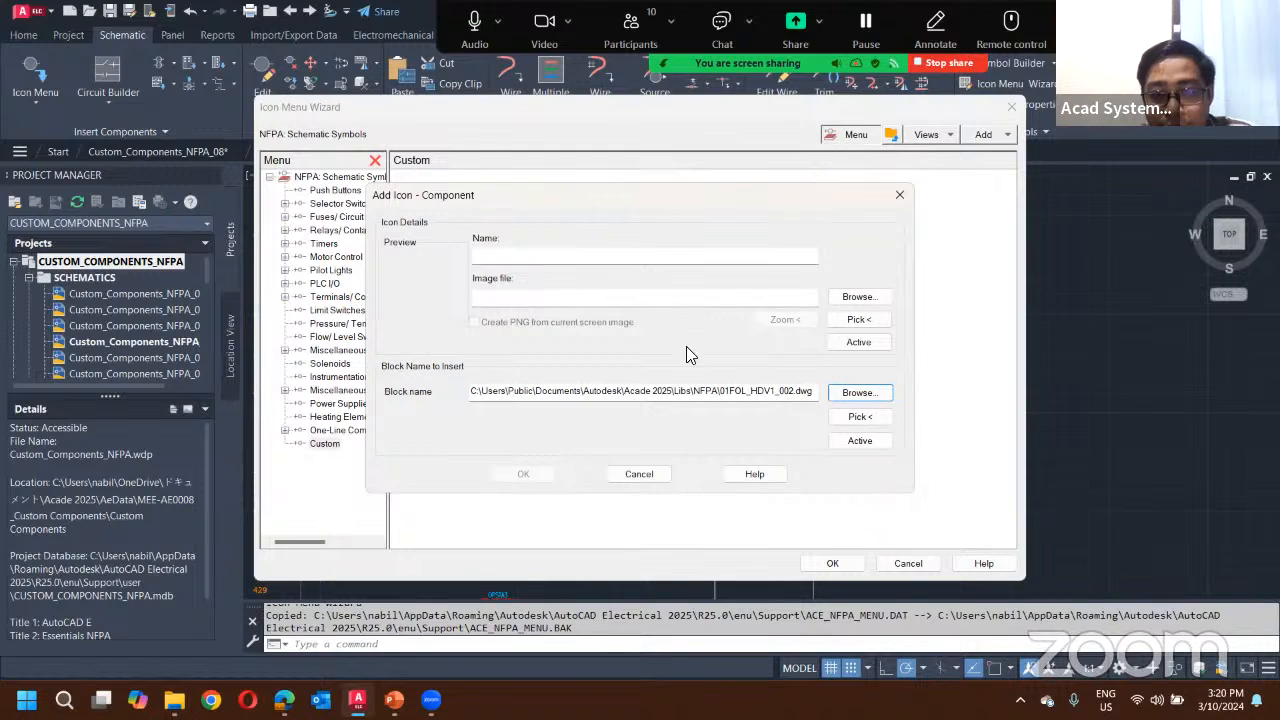
Step: Set the icon's image by picking the custom power supply block on rung 424 in the drawing
{"action": "left_click", "coordinate": [860, 320]}
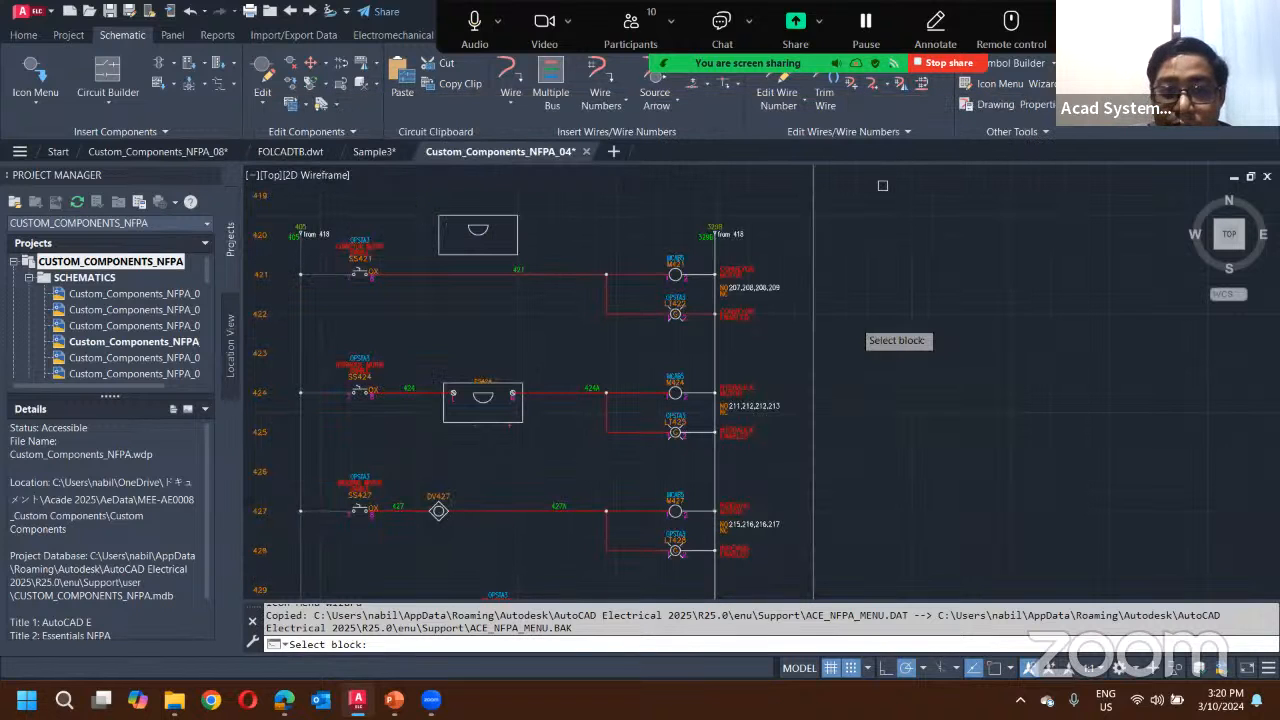
{"action": "left_click", "coordinate": [882, 186]}
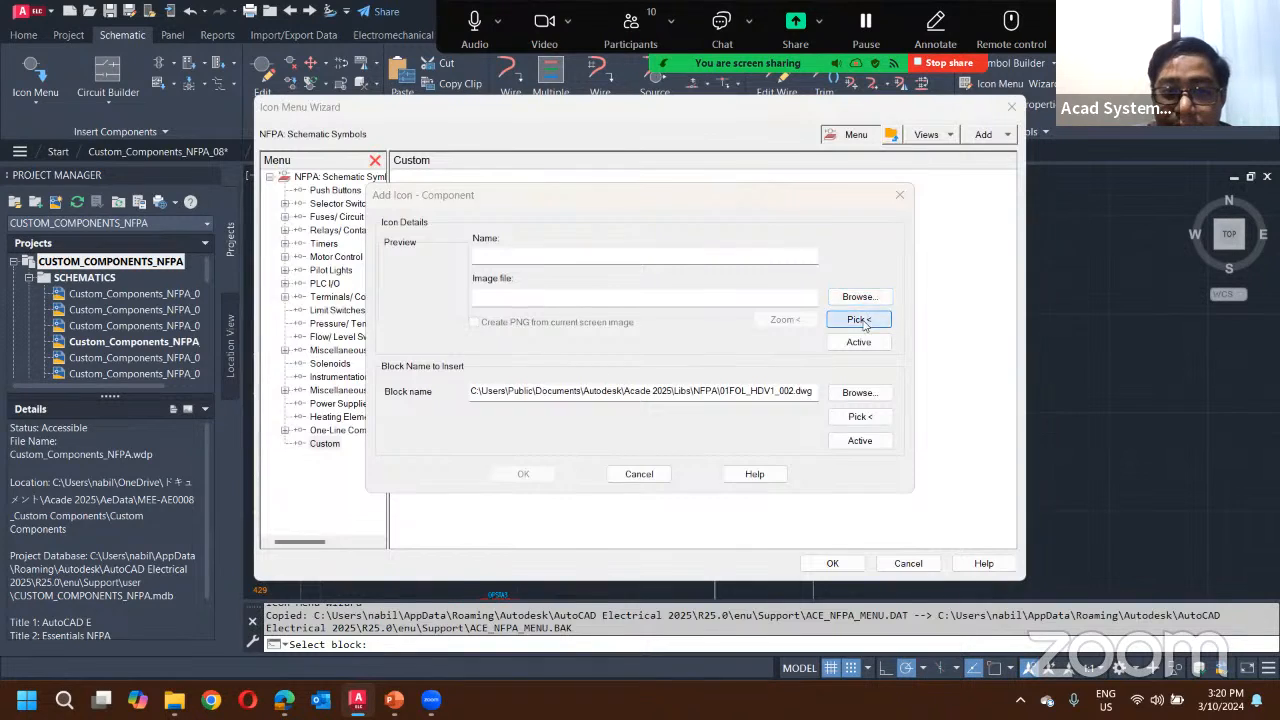
{"action": "left_click", "coordinate": [864, 324]}
{"action": "left_click", "coordinate": [483, 397]}
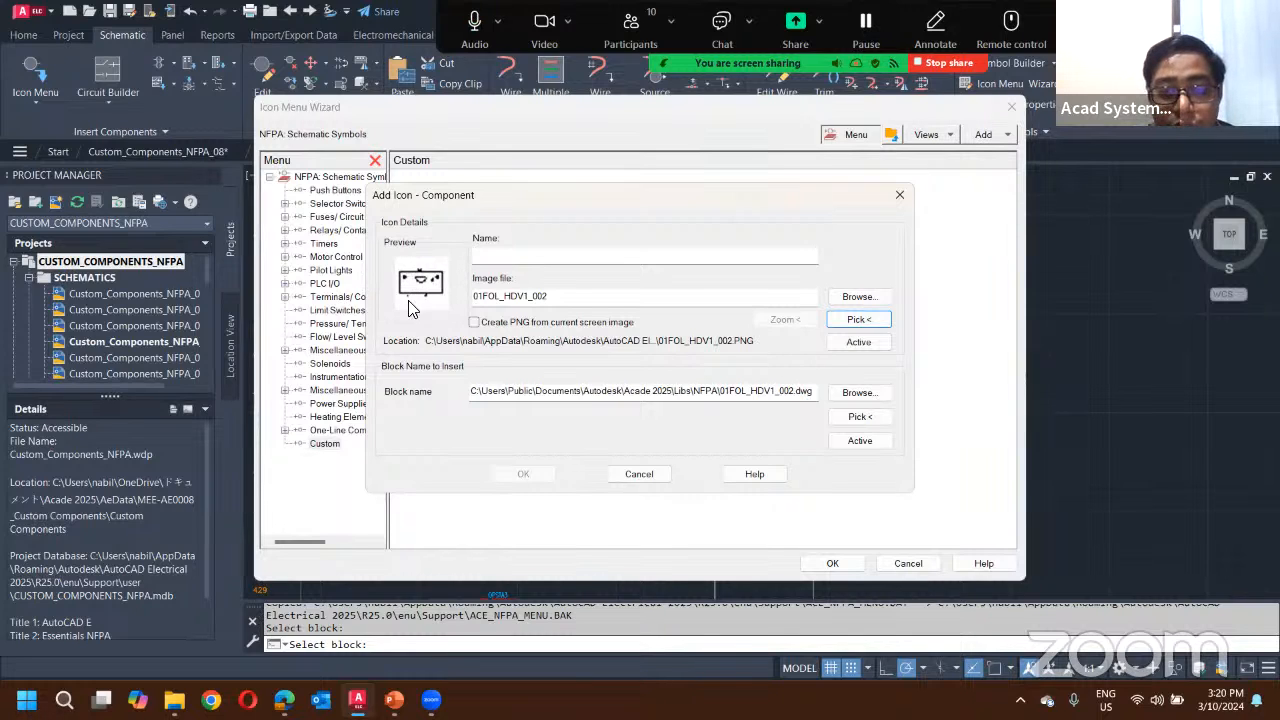
Step: Name the icon Generic custom 1, add it to the Custom submenu and save the icon menu changes
{"action": "left_click", "coordinate": [520, 257]}
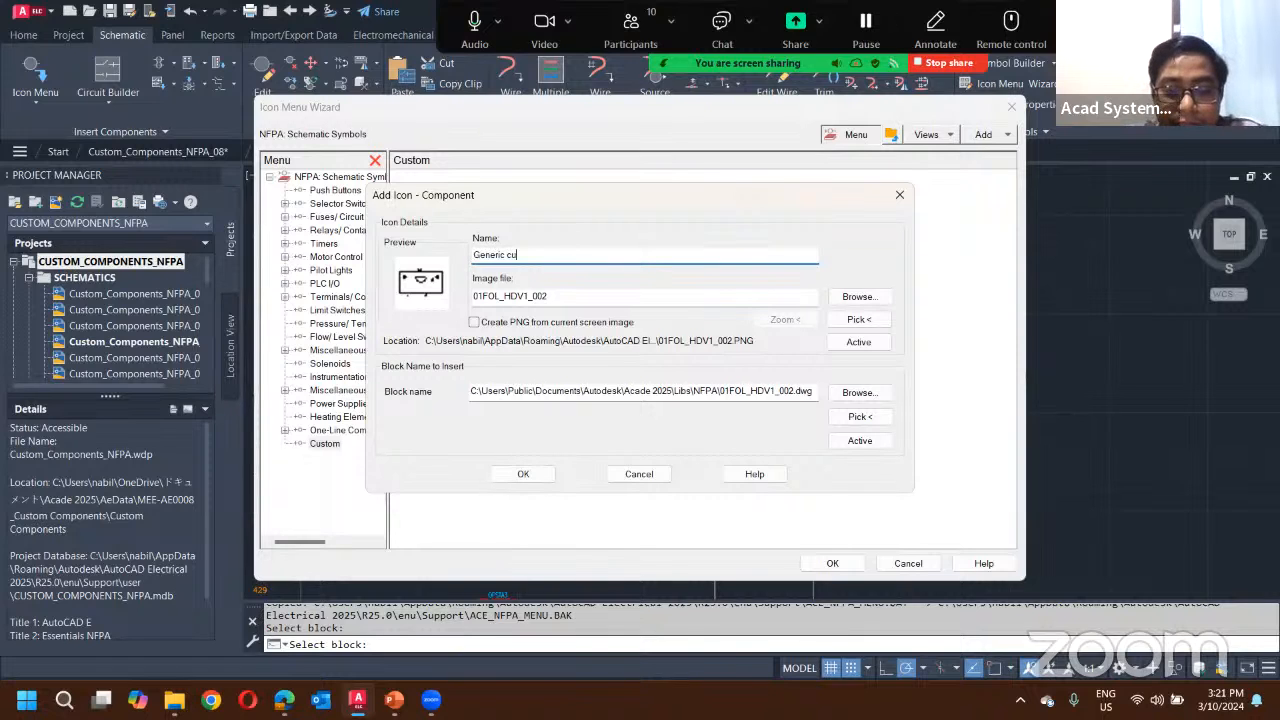
{"action": "left_click", "coordinate": [518, 476]}
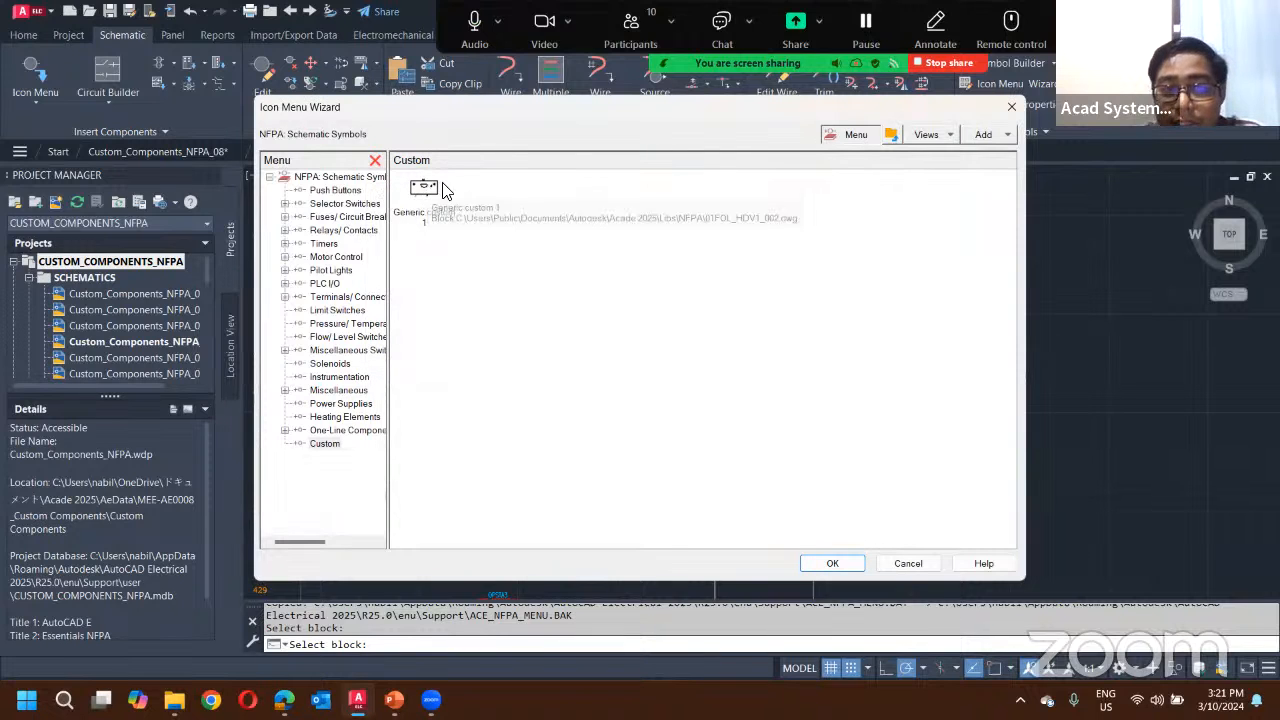
{"action": "left_click", "coordinate": [860, 563]}
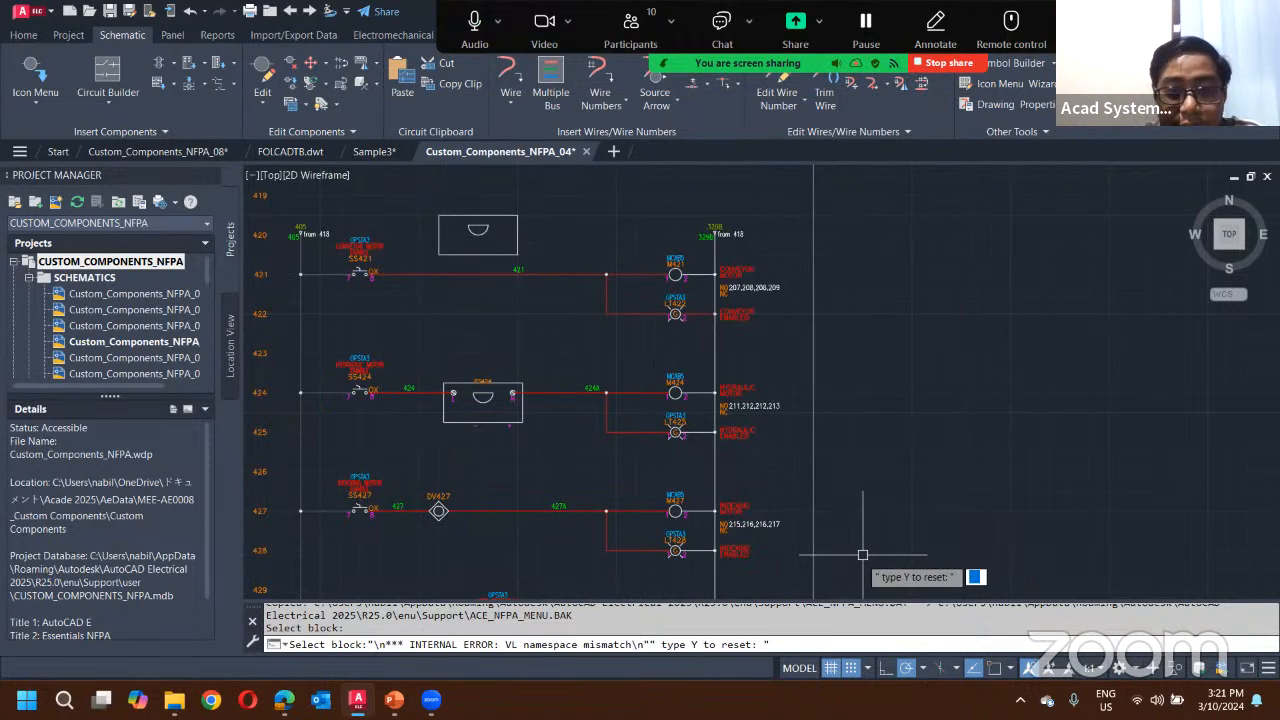
{"action": "key", "text": "Escape"}
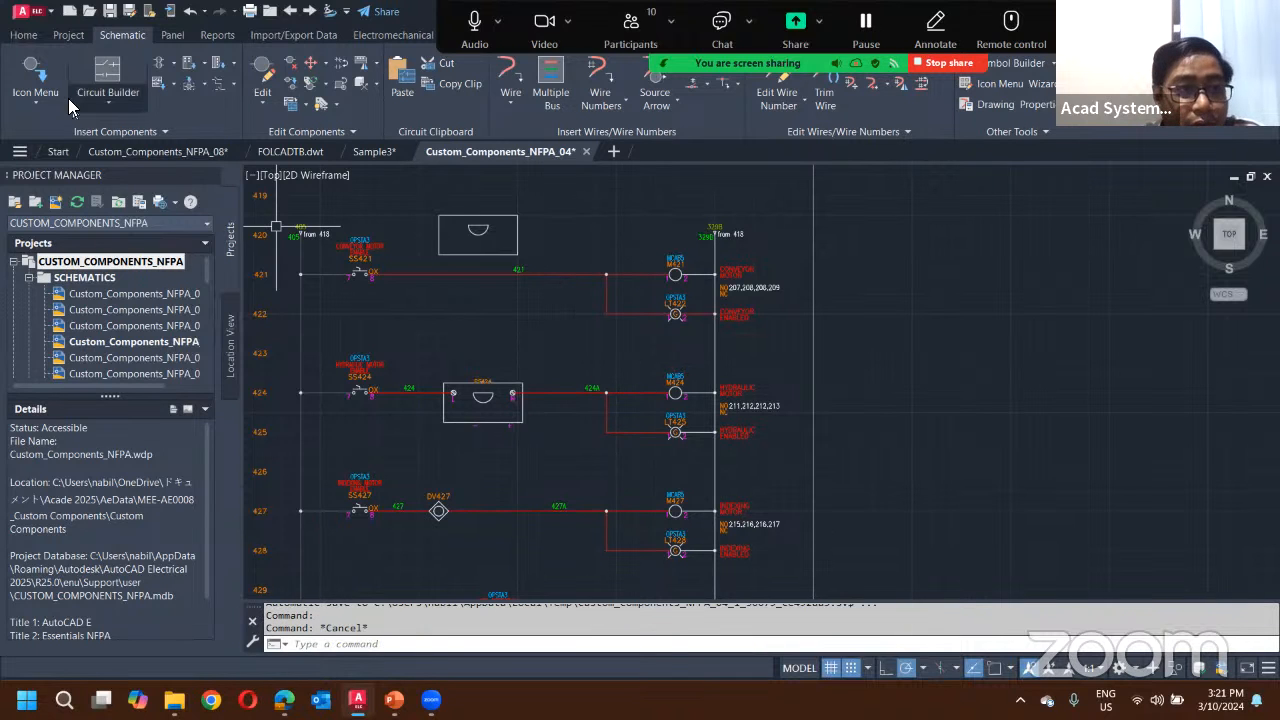
Step: Insert Generic custom 1 from the Custom submenu onto wire 433, between CR736 and the audible alarm, accepting the default component data
{"action": "left_click", "coordinate": [41, 76]}
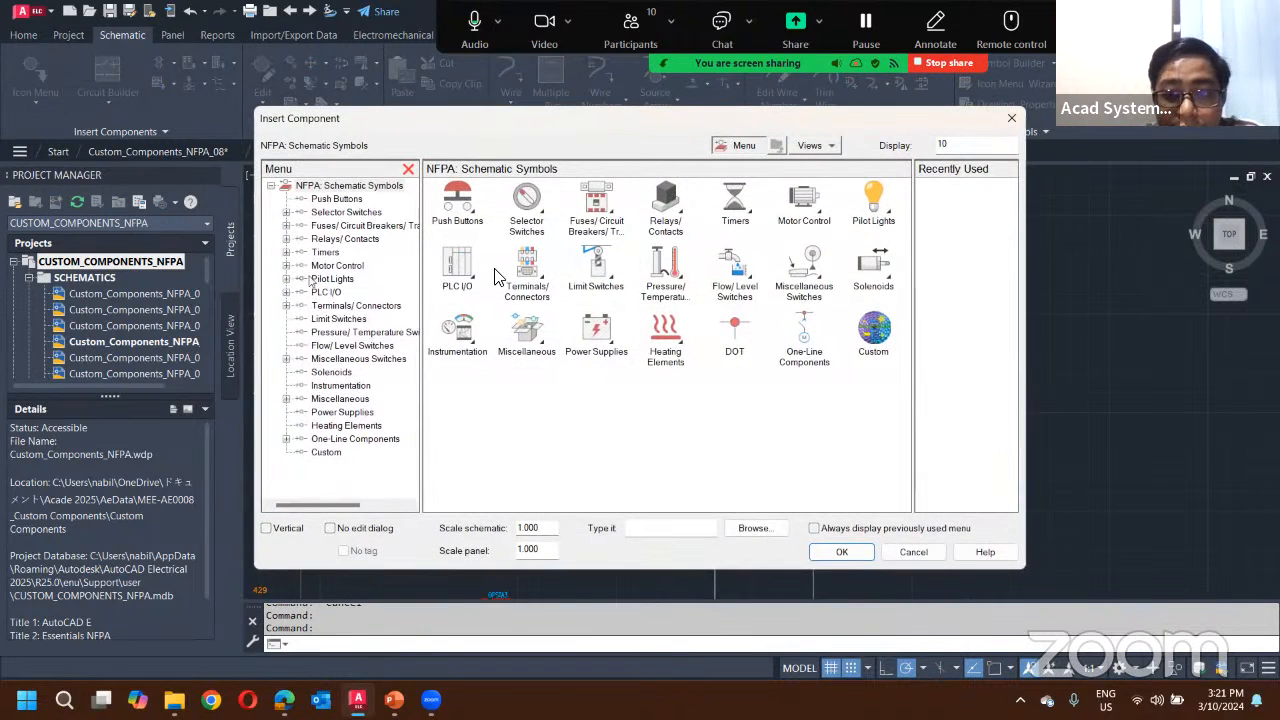
{"action": "left_click", "coordinate": [880, 335]}
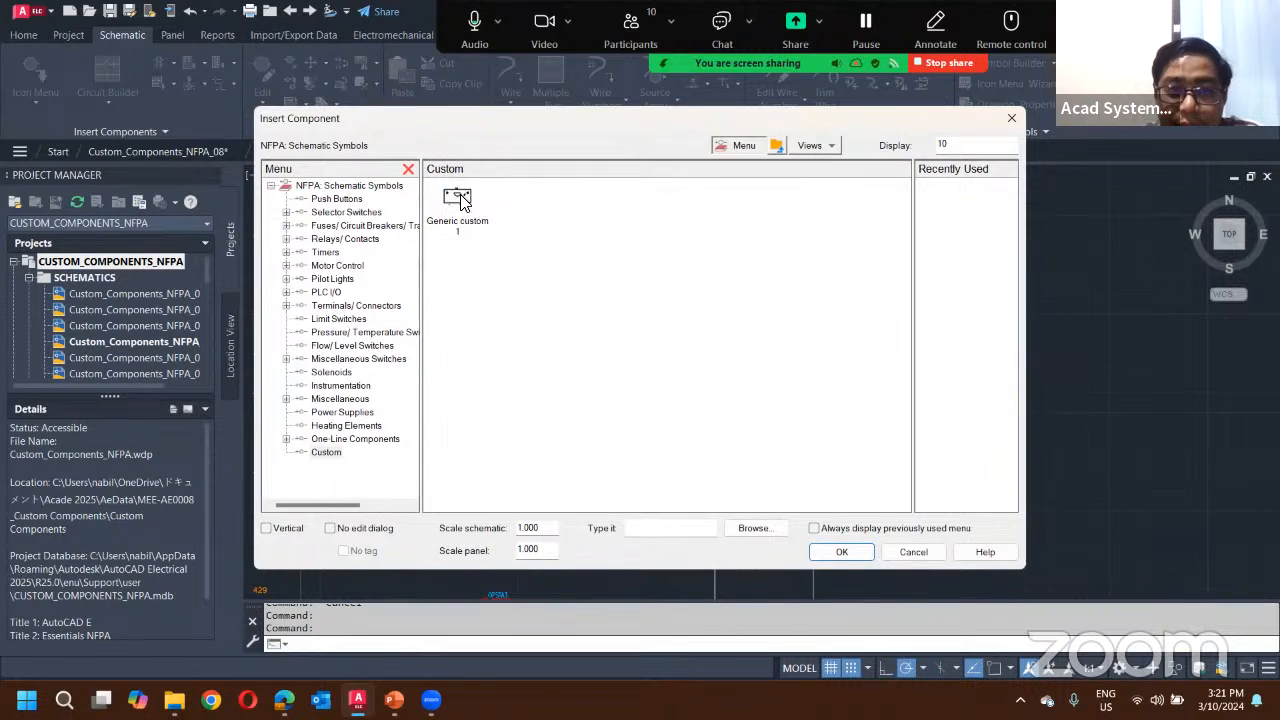
{"action": "left_click", "coordinate": [458, 199]}
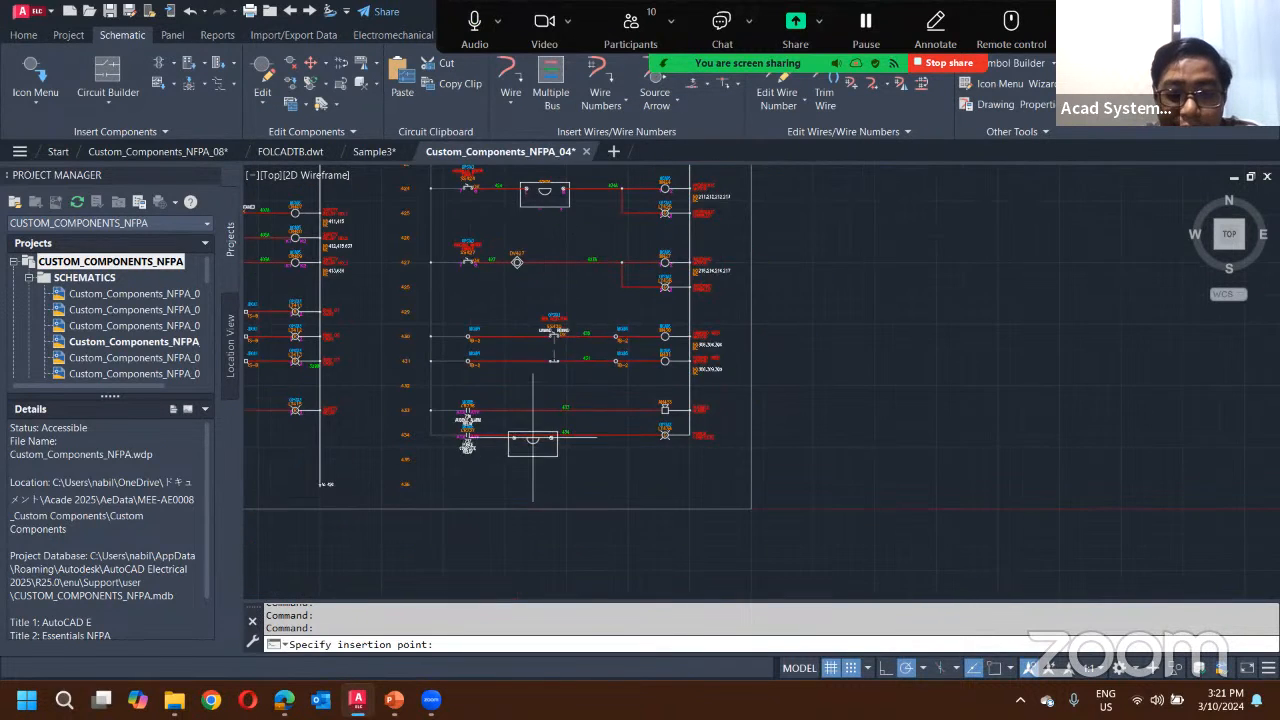
{"action": "scroll", "coordinate": [532, 437], "scroll_direction": "up", "scroll_amount": 4}
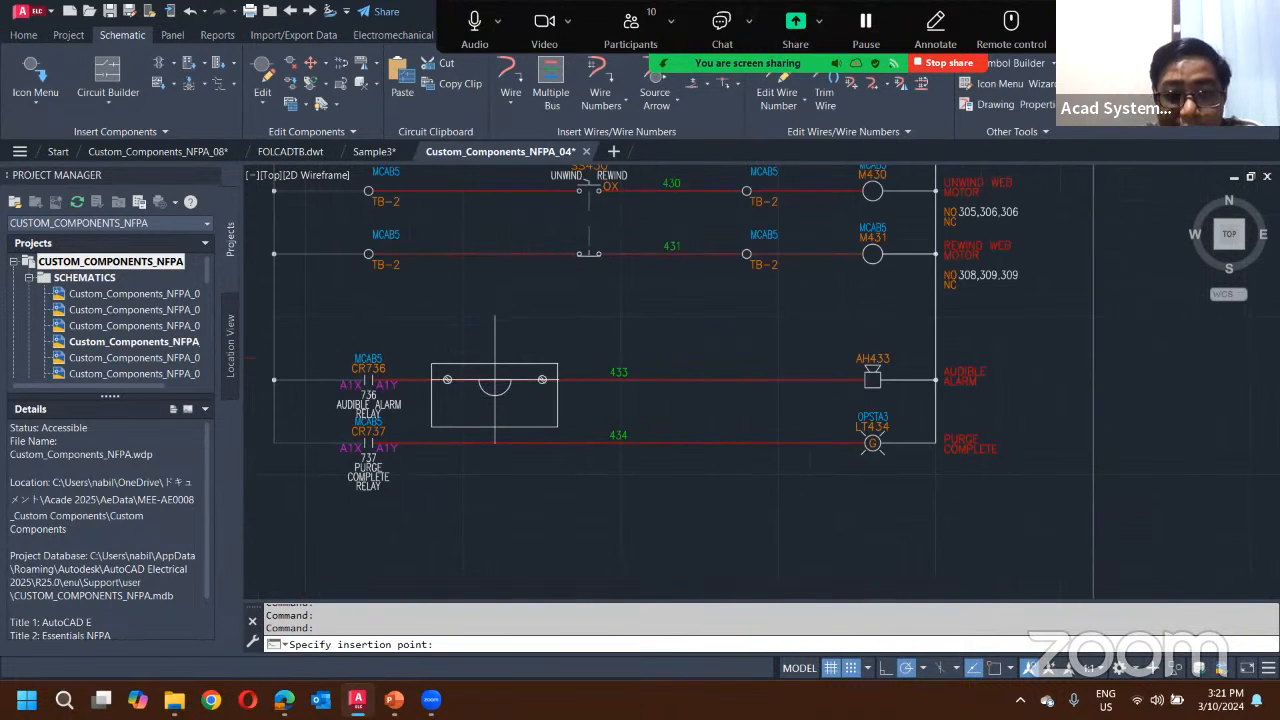
{"action": "left_click", "coordinate": [494, 380]}
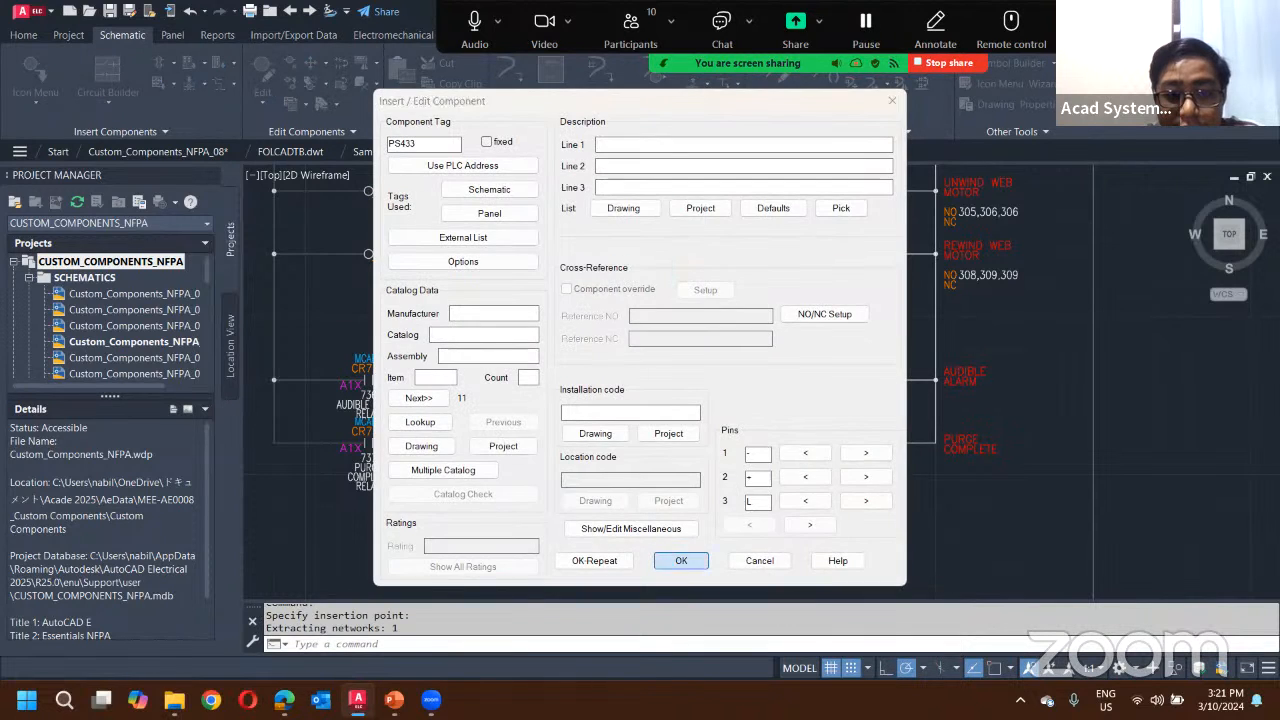
{"action": "left_click", "coordinate": [681, 561]}
{"action": "scroll", "coordinate": [527, 380], "scroll_direction": "up", "scroll_amount": 2}
{"action": "scroll", "coordinate": [612, 364], "scroll_direction": "down", "scroll_amount": 4}
{"action": "scroll", "coordinate": [547, 392], "scroll_direction": "up", "scroll_amount": 4}
{"action": "key", "text": "Escape"}
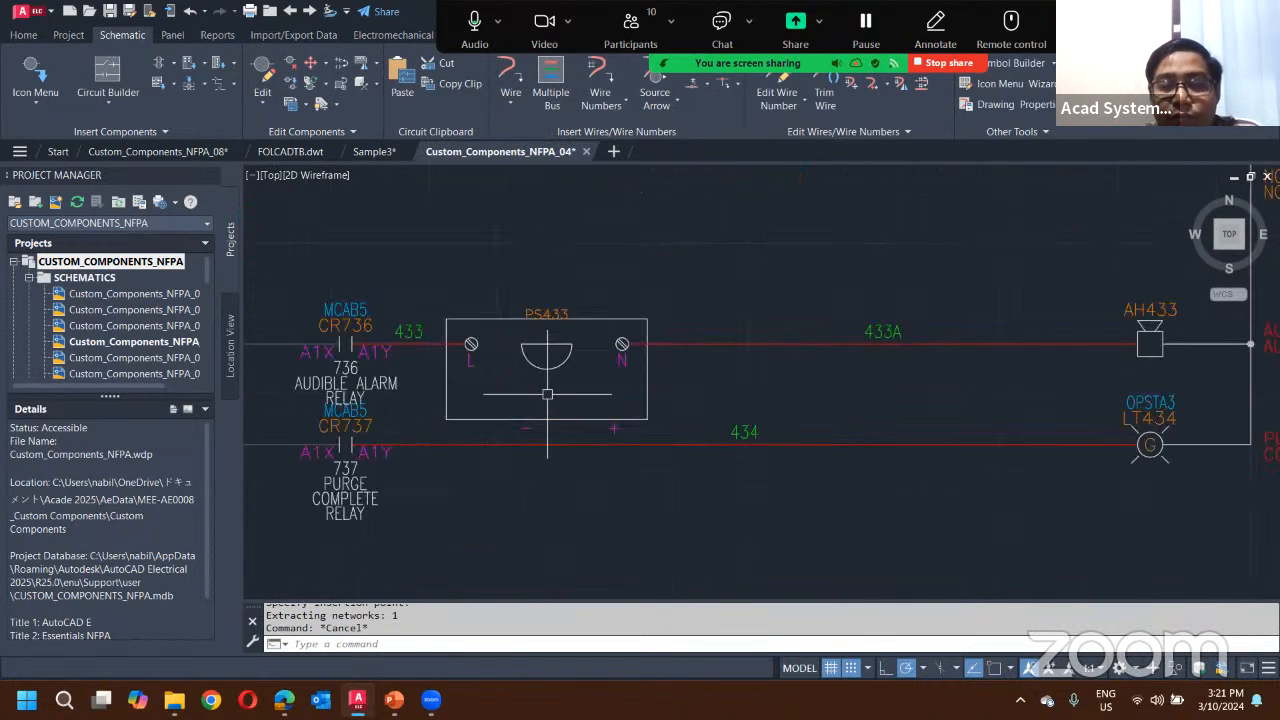
Step: Switch to the Custom_Components_NFPA_08 panel drawing and bring up the schematic tools
{"action": "scroll", "coordinate": [663, 421], "scroll_direction": "down", "scroll_amount": 4}
{"action": "left_click", "coordinate": [292, 153]}
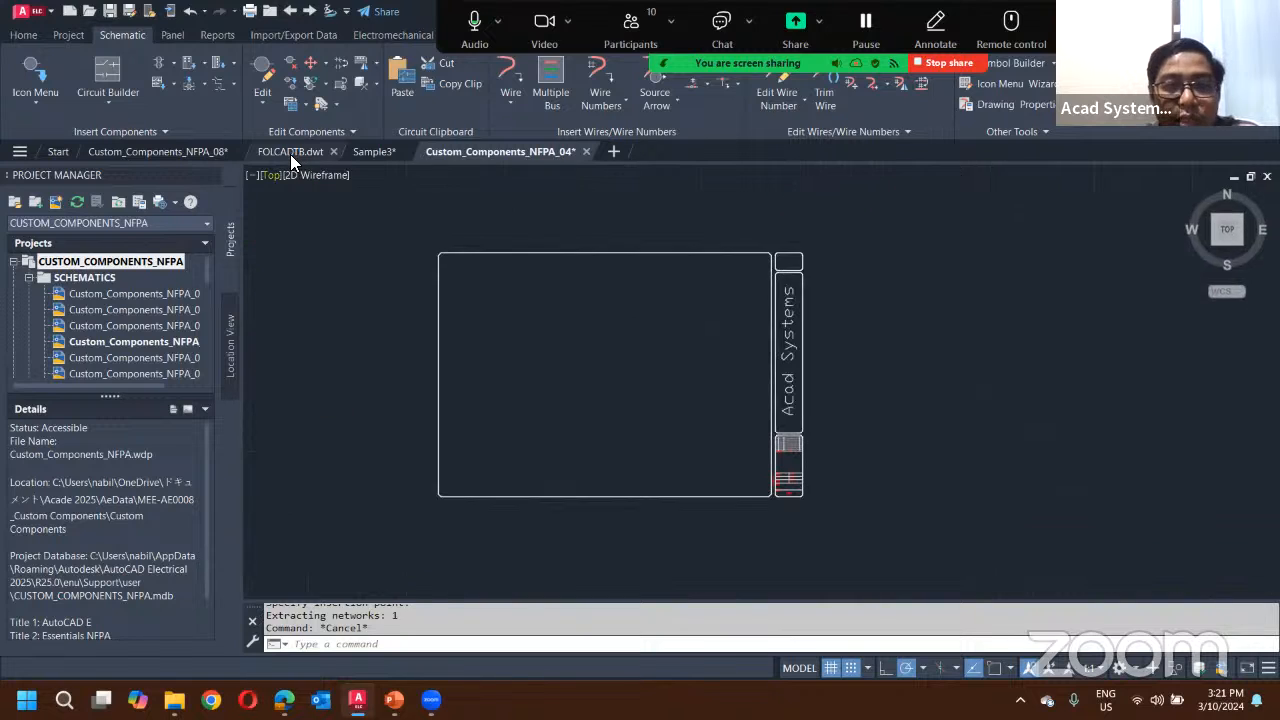
{"action": "left_click", "coordinate": [180, 155]}
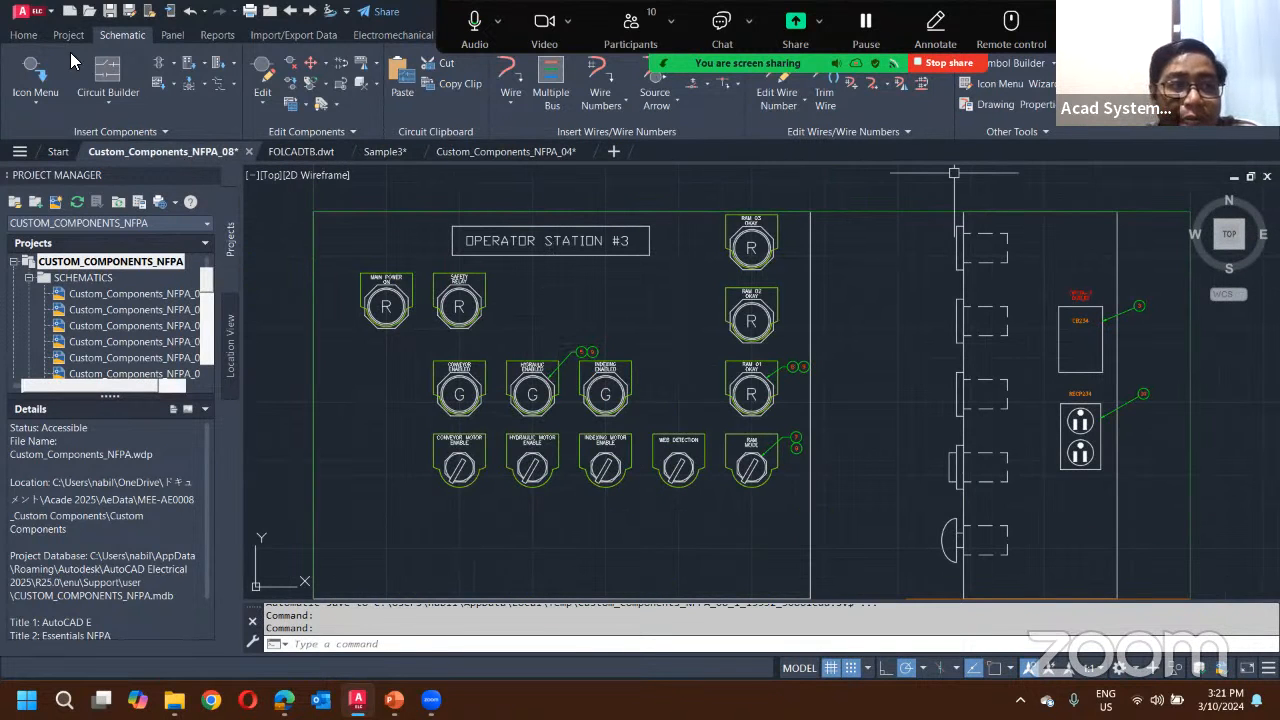
{"action": "left_click", "coordinate": [23, 35]}
{"action": "left_click", "coordinate": [120, 35]}
{"action": "left_click", "coordinate": [68, 35]}
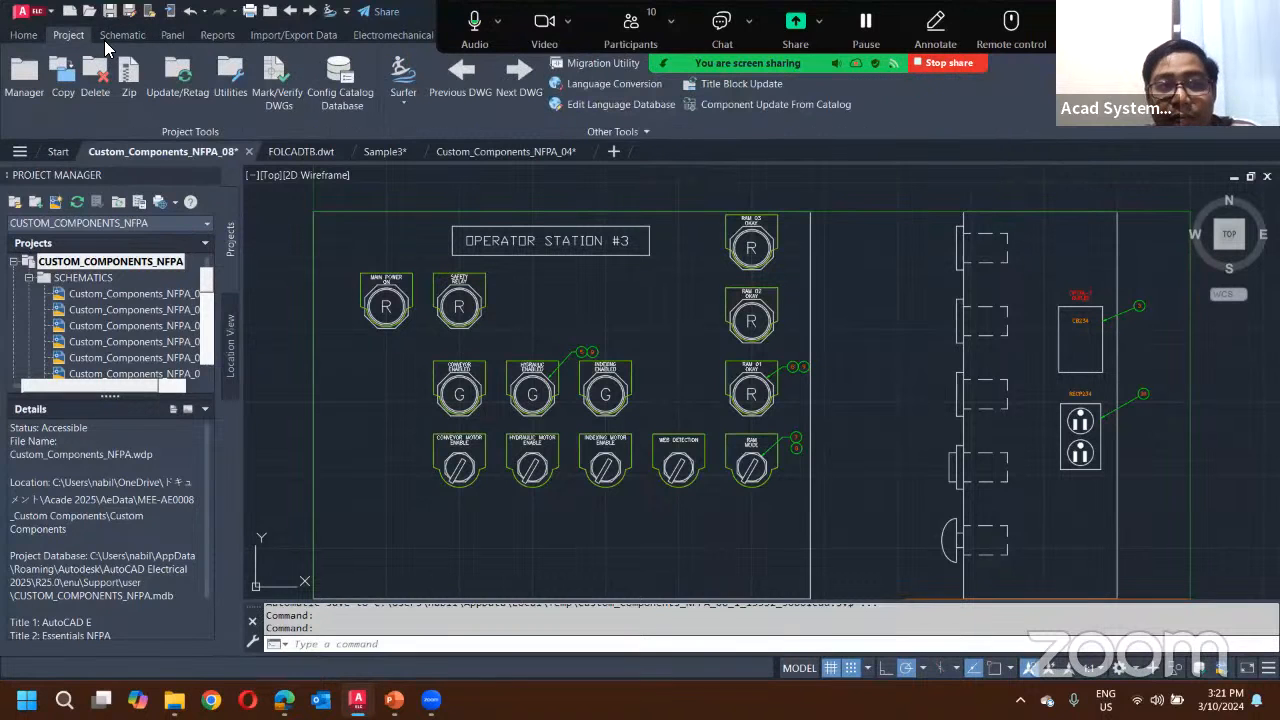
{"action": "left_click", "coordinate": [122, 35]}
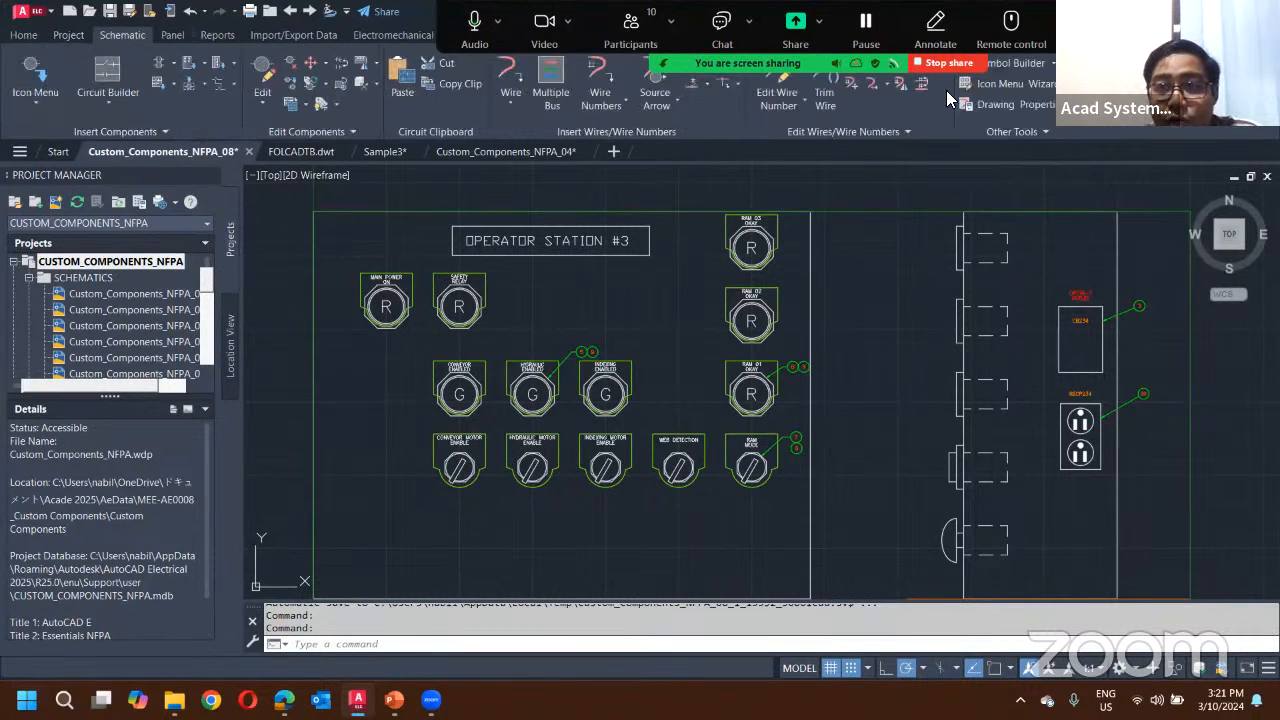
Step: Start an unnamed symbol in Symbol Builder using the NFPA library's Panel Footprint attribute template of type (GNR) Generic
{"action": "left_click", "coordinate": [1018, 64]}
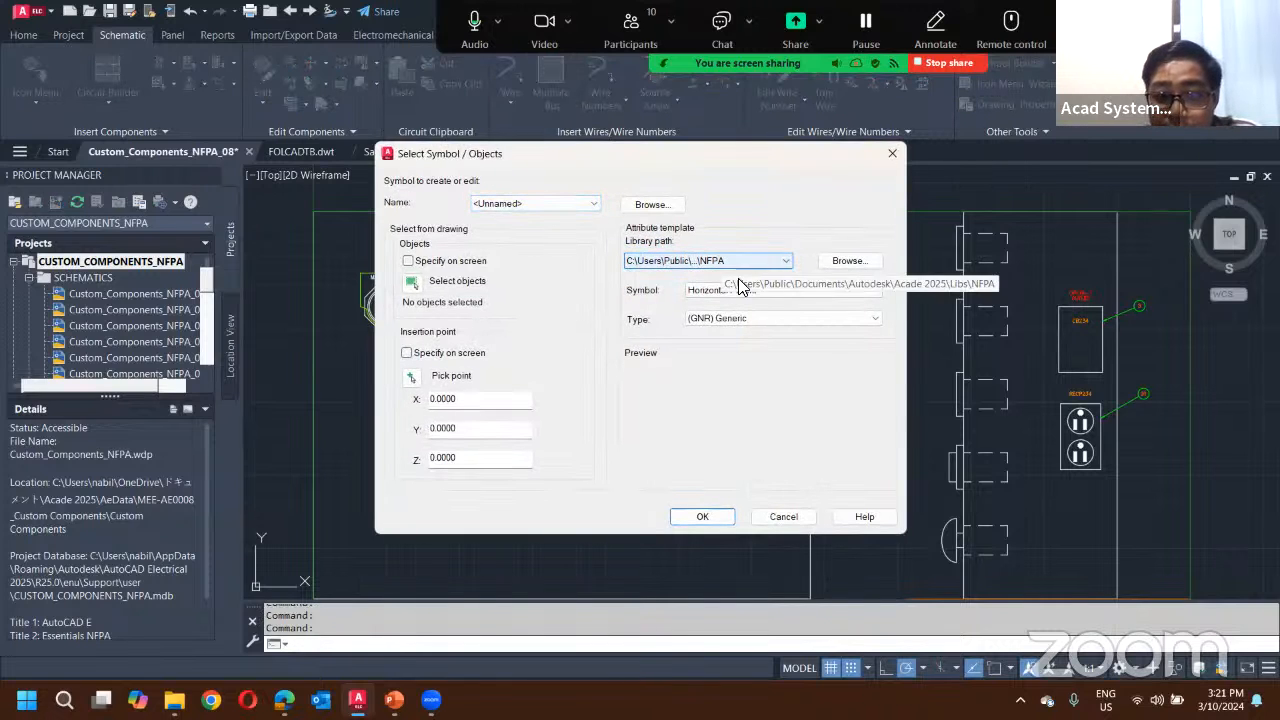
{"action": "left_click", "coordinate": [735, 290]}
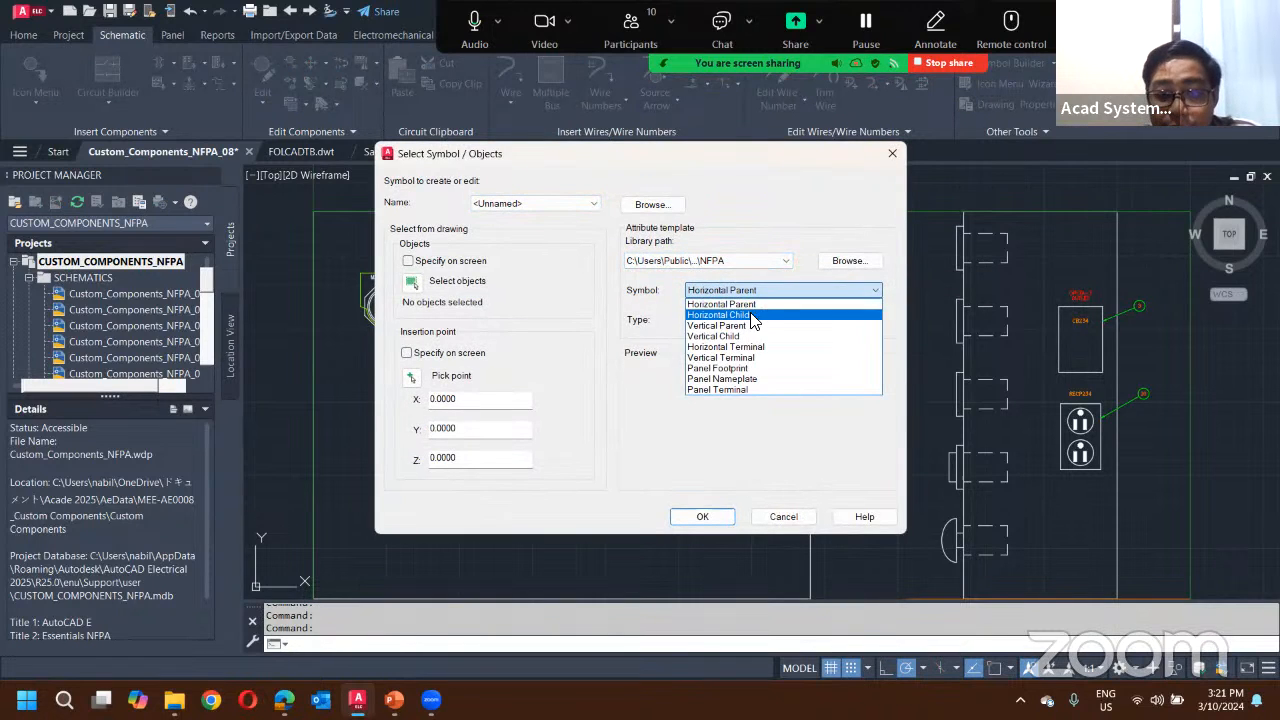
{"action": "left_click", "coordinate": [726, 369]}
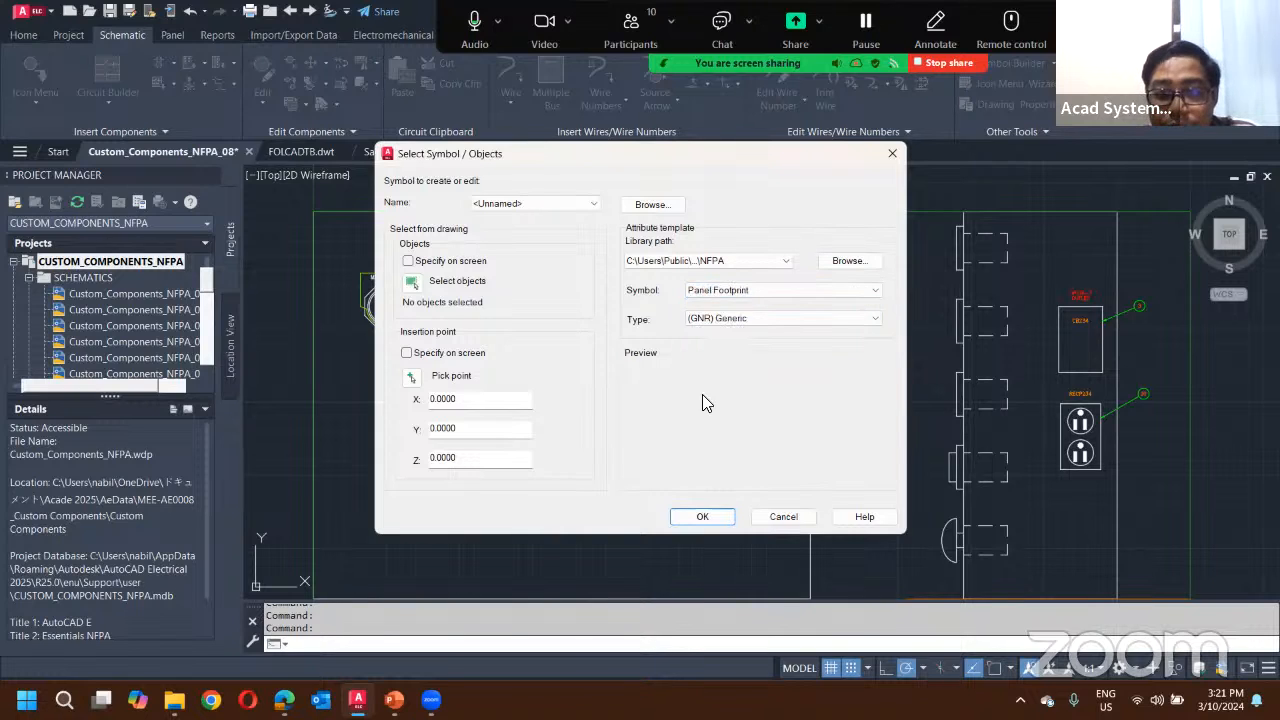
{"action": "left_click", "coordinate": [701, 517]}
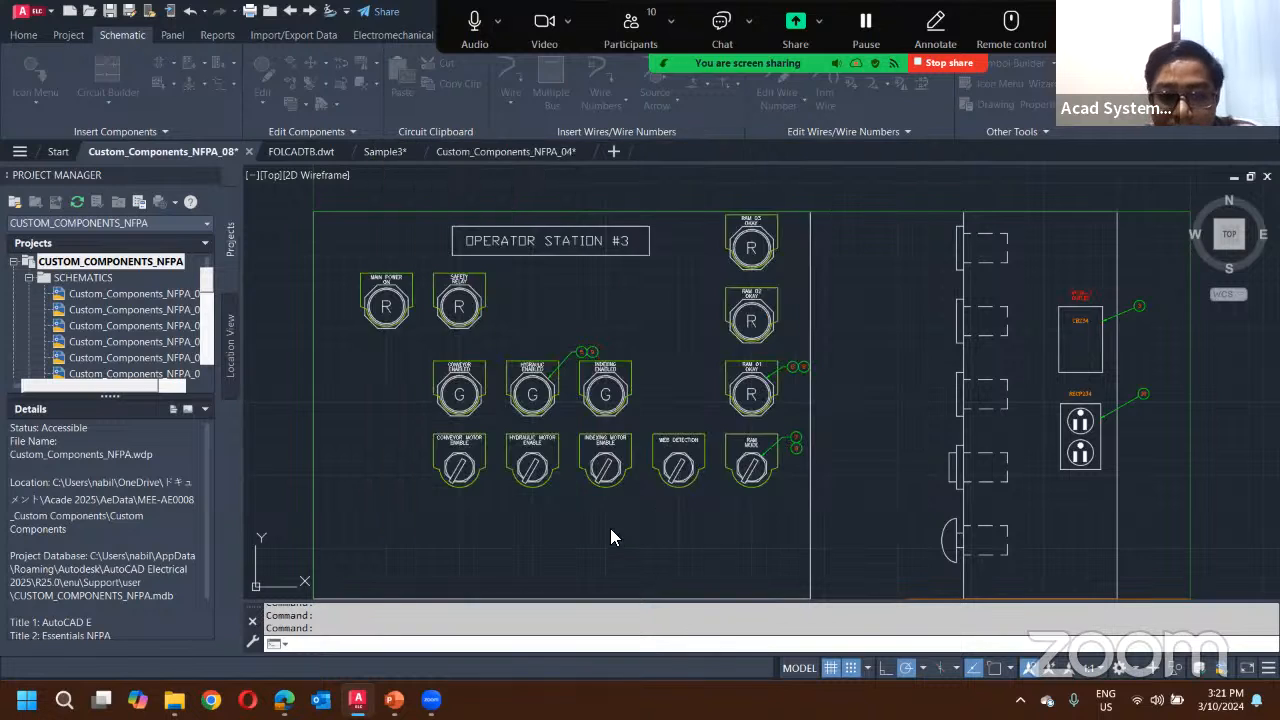
Step: Draw an 8-sided polygon inscribed in a circle and centred on the origin of the symbol
{"action": "left_click", "coordinate": [36, 34]}
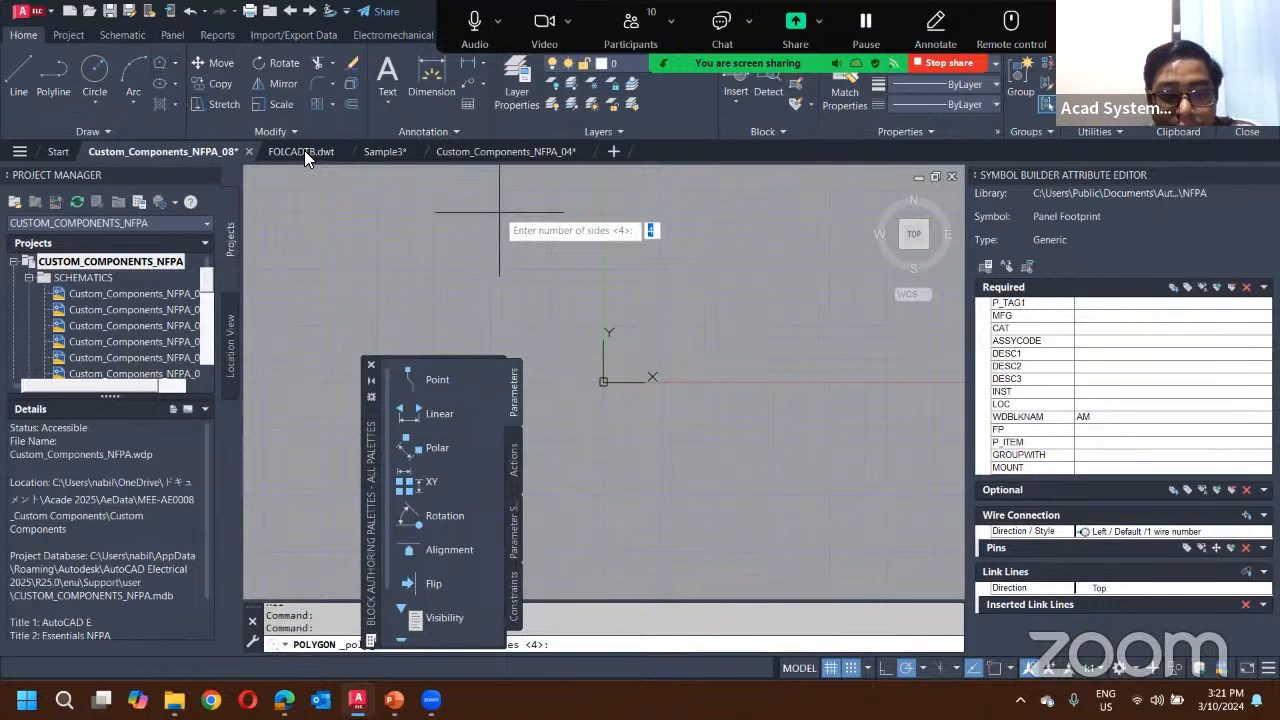
{"action": "type", "text": "8"}
{"action": "key", "text": "Return"}
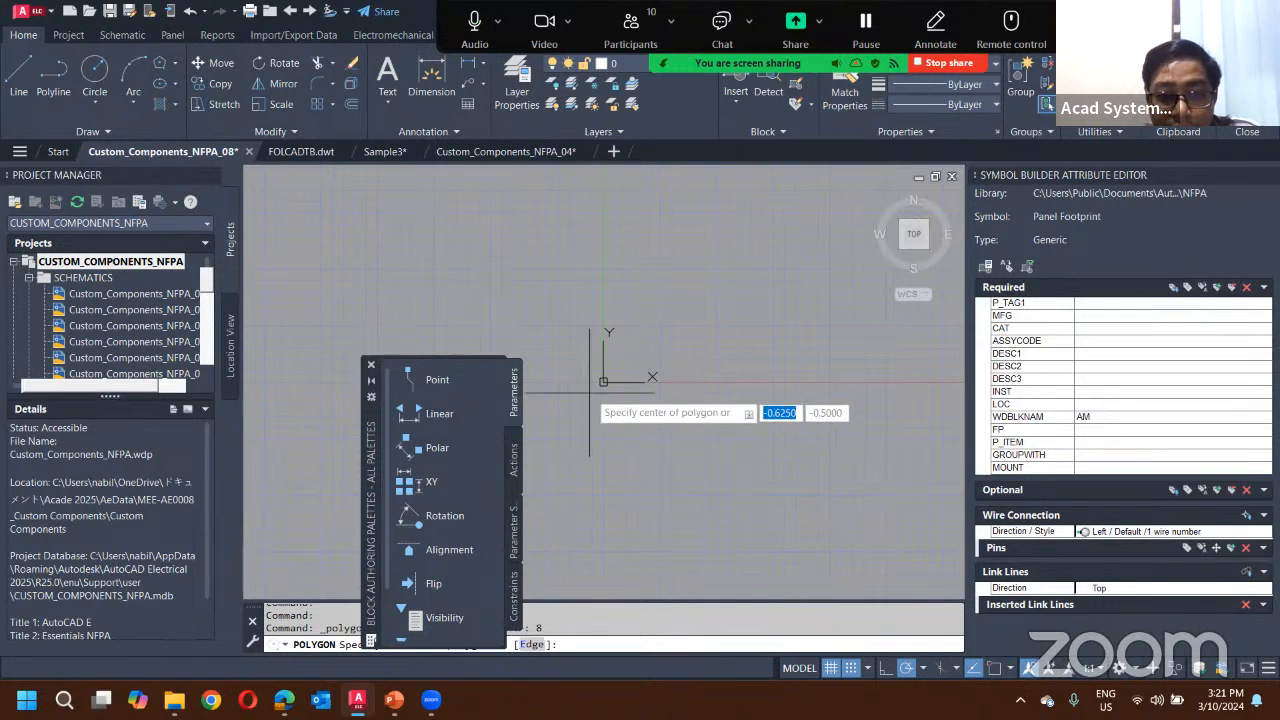
{"action": "left_click", "coordinate": [603, 381]}
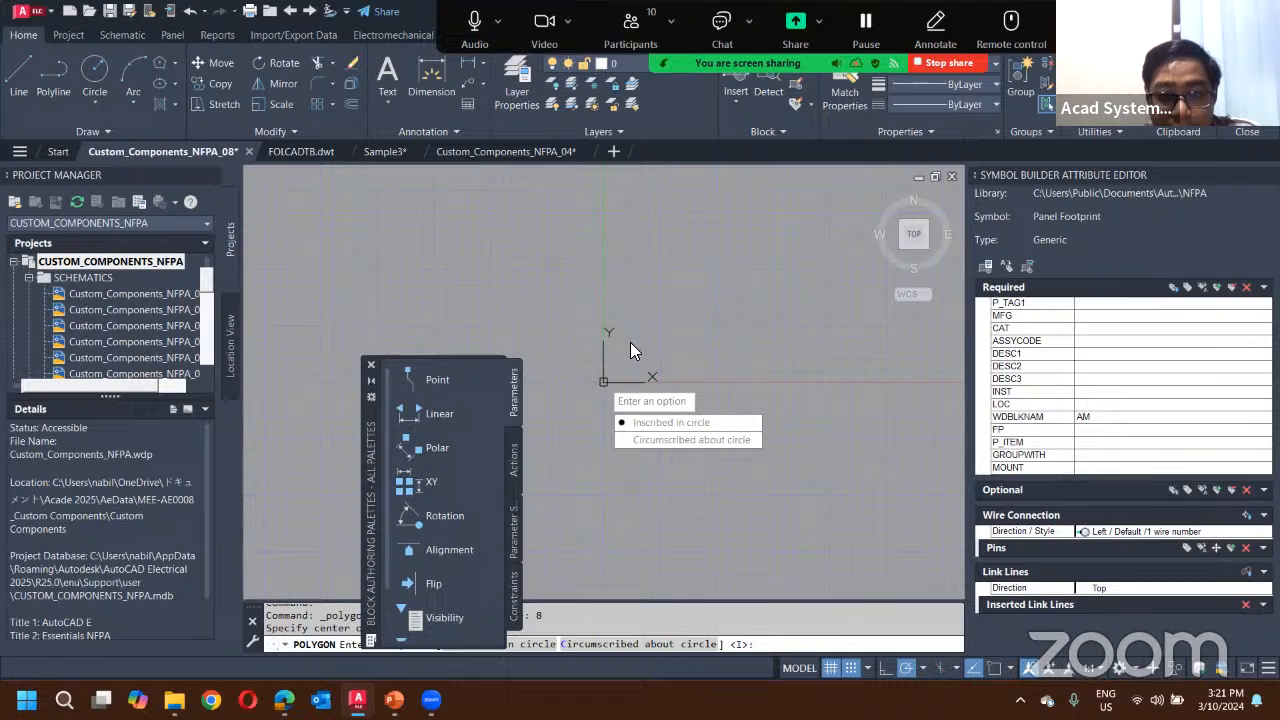
{"action": "left_click", "coordinate": [620, 422]}
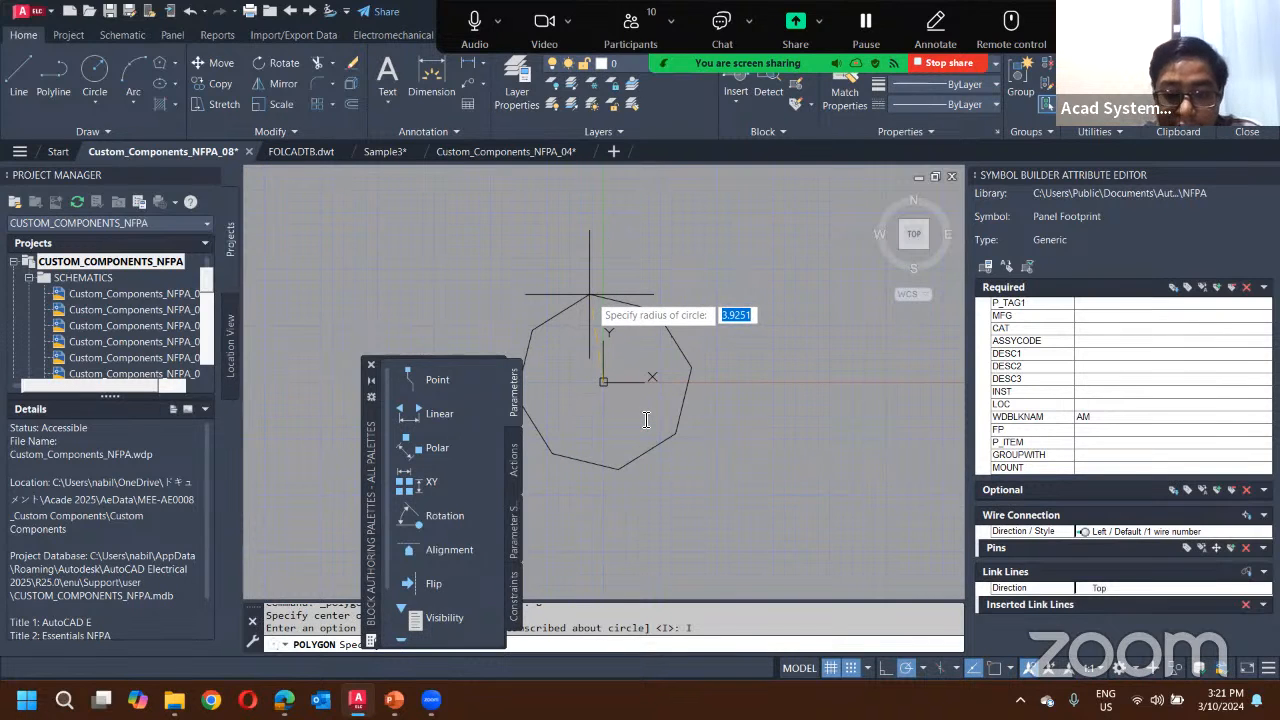
{"action": "key", "text": "Return"}
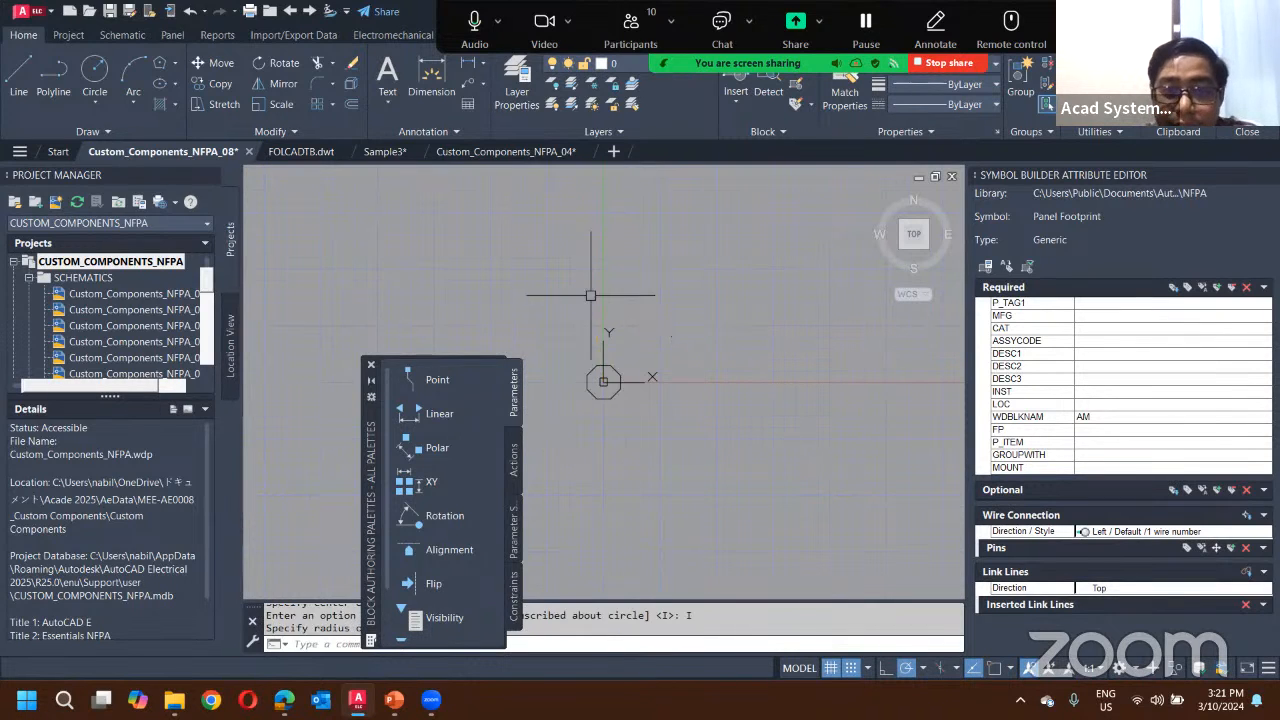
{"action": "scroll", "coordinate": [590, 300], "scroll_direction": "up", "scroll_amount": 5}
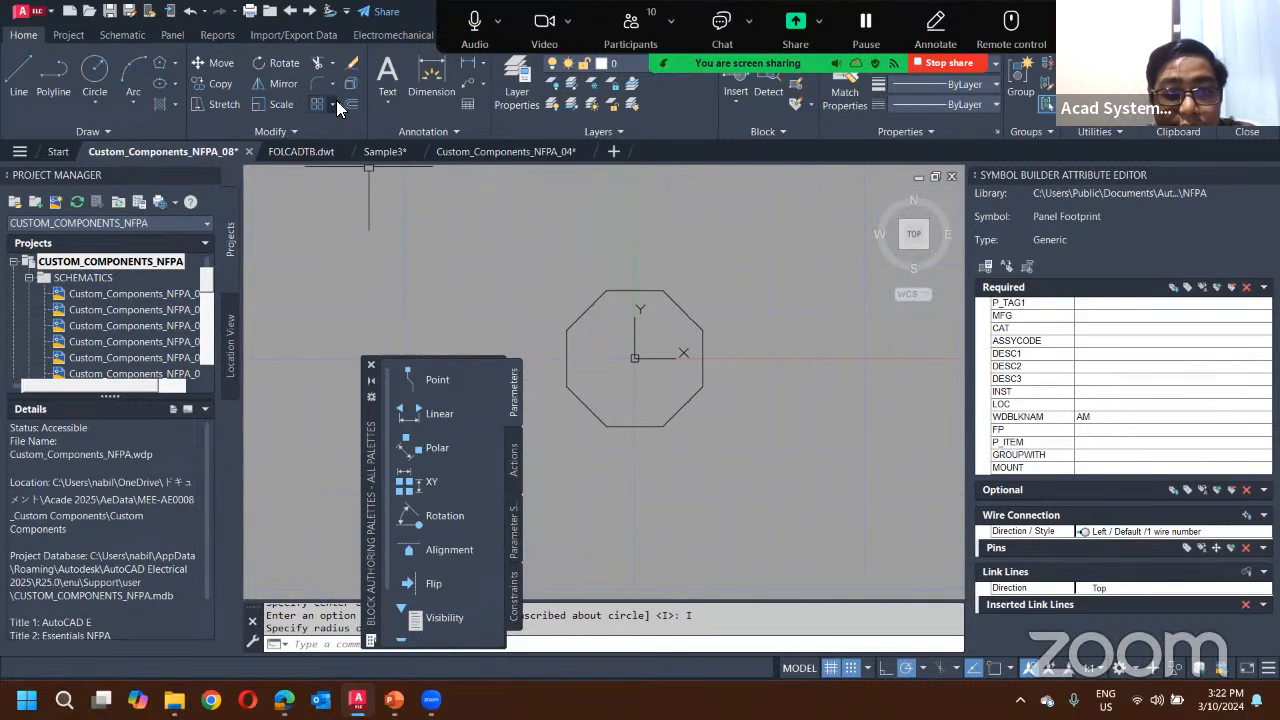
Step: Offset the octagon inward by about 0.24 using the Through option to form a second, smaller octagon
{"action": "left_click", "coordinate": [350, 104]}
{"action": "key", "text": "Return"}
{"action": "left_click", "coordinate": [646, 290]}
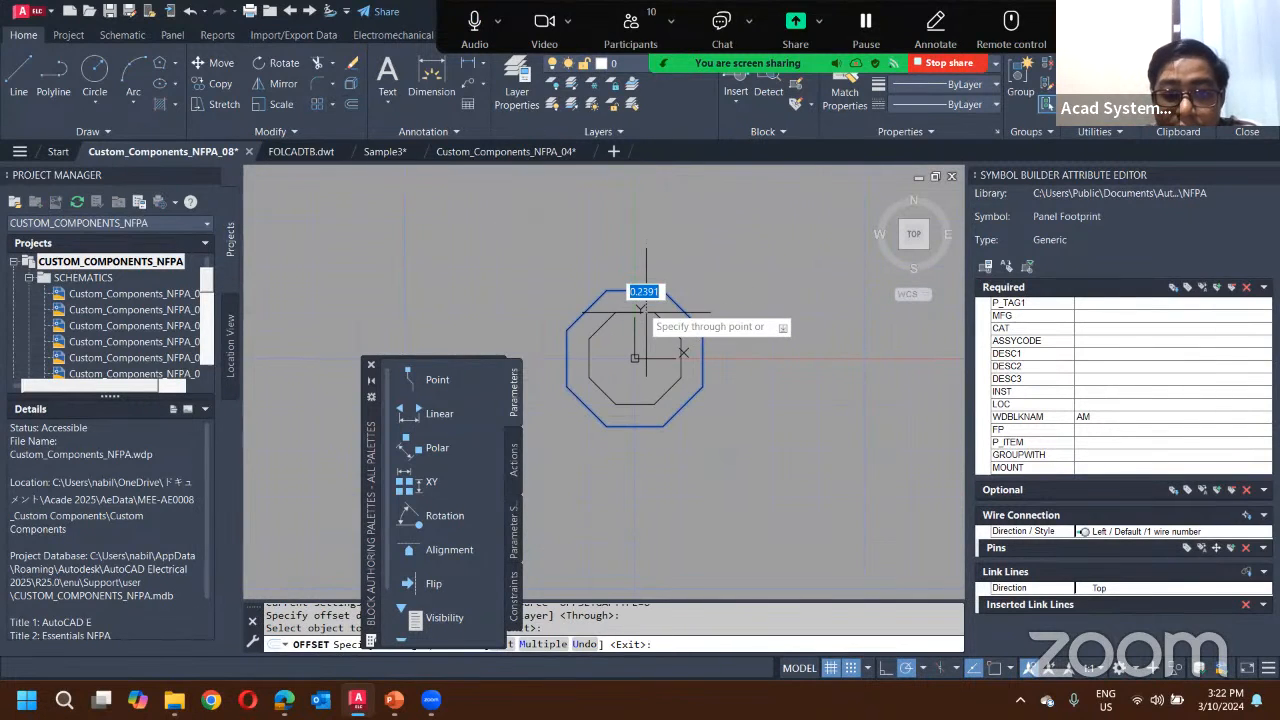
{"action": "left_click", "coordinate": [640, 313]}
{"action": "key", "text": "Escape"}
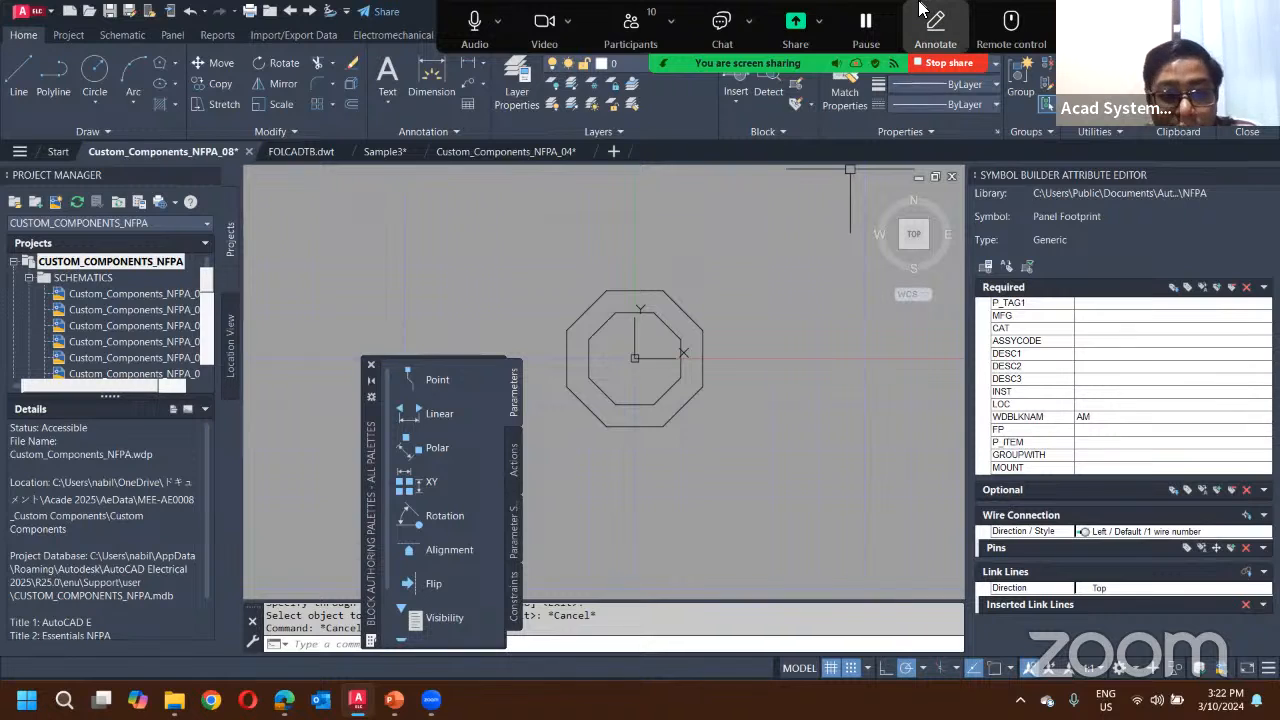
Step: Hide the block authoring palettes and place the required P_TAG1 attribute centred above the outer octagon
{"action": "left_click", "coordinate": [369, 367]}
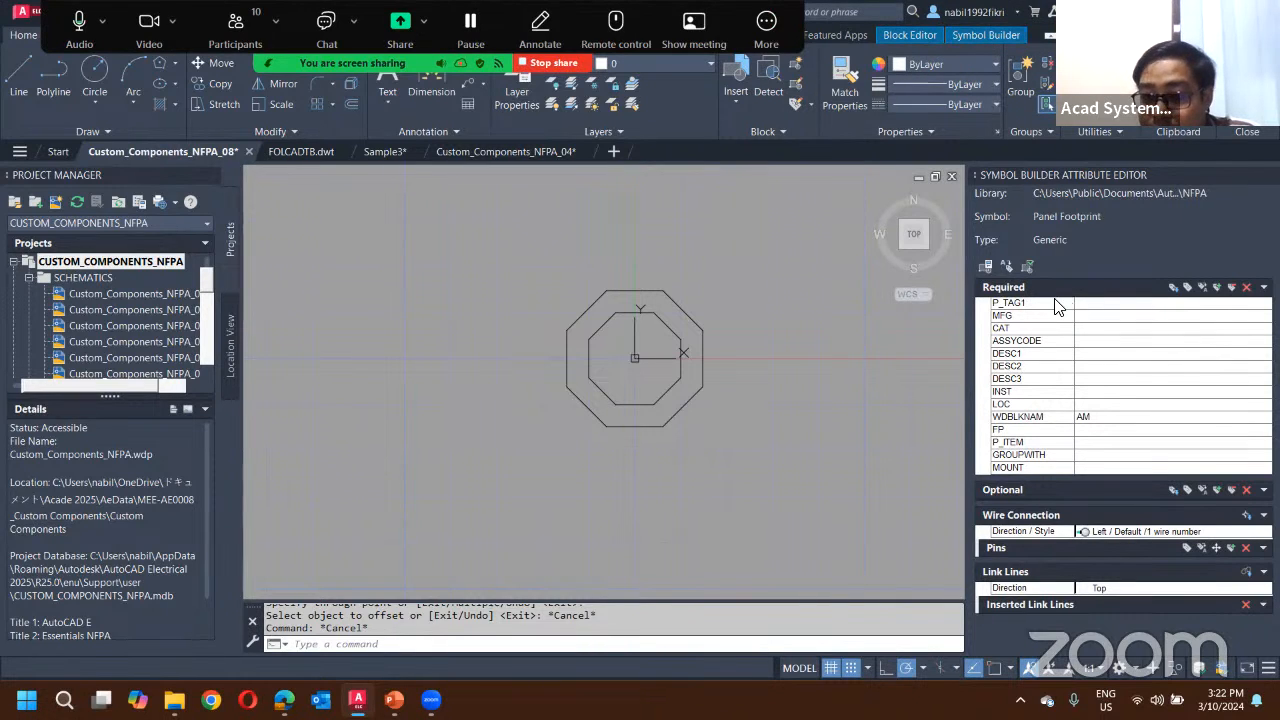
{"action": "scroll", "coordinate": [715, 278], "scroll_direction": "up", "scroll_amount": 4}
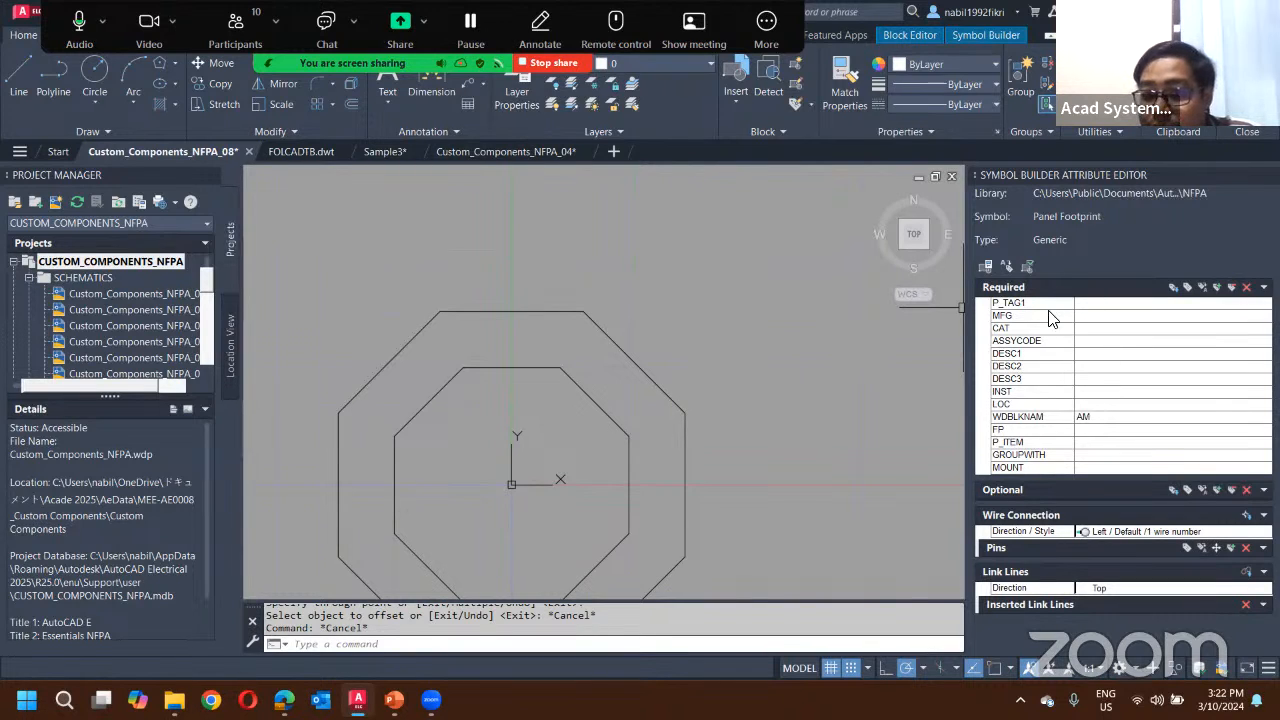
{"action": "left_click", "coordinate": [1035, 303]}
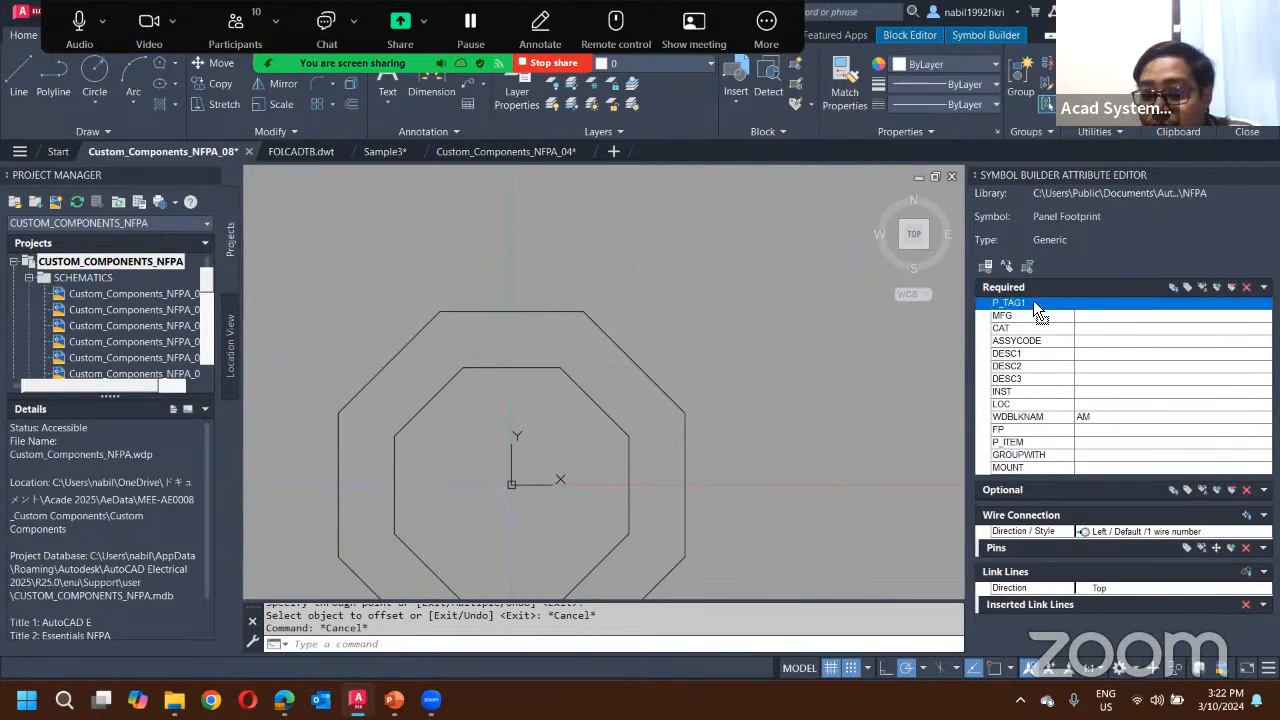
{"action": "left_click", "coordinate": [1173, 288]}
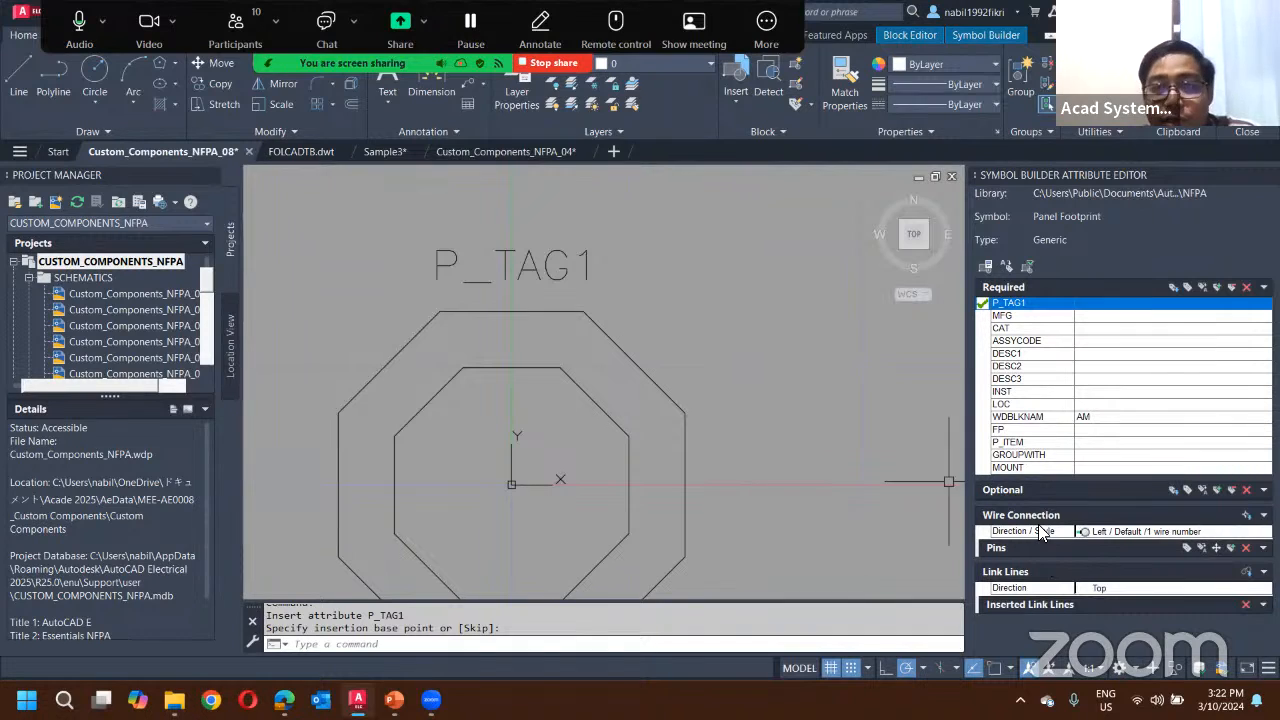
{"action": "left_click", "coordinate": [1247, 80]}
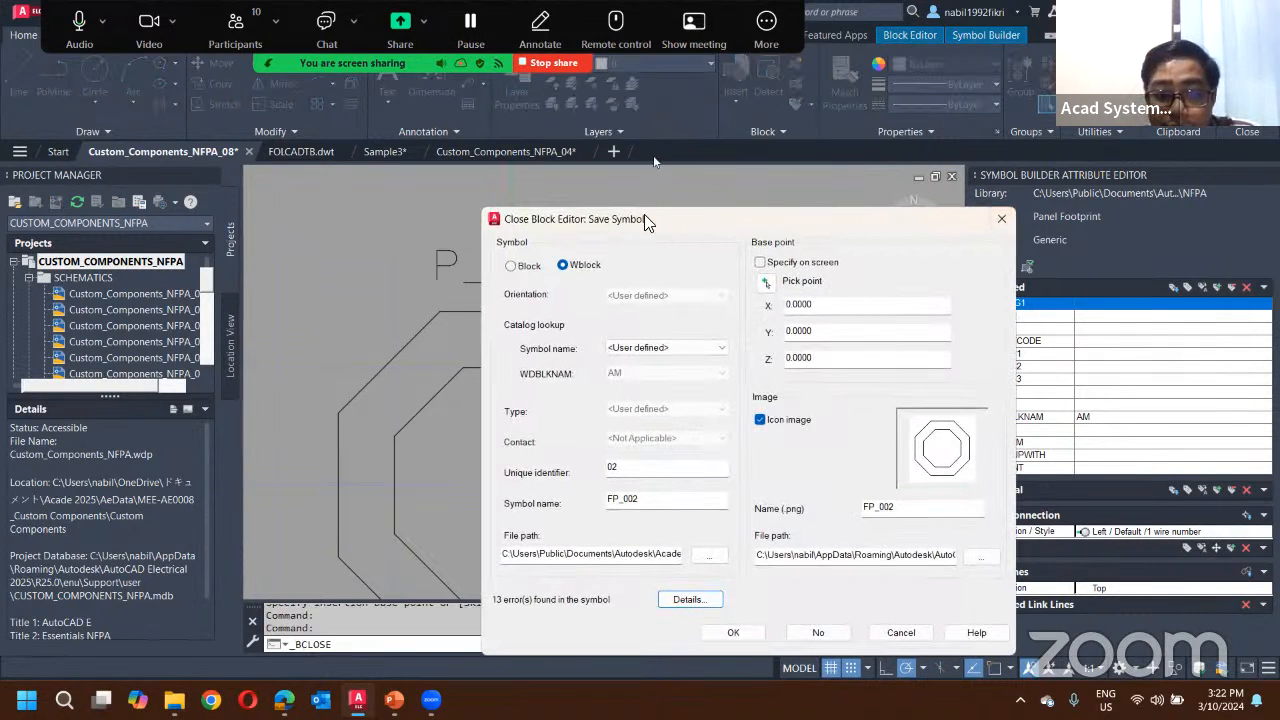
{"action": "left_click_drag", "start_coordinate": [664, 226], "coordinate": [629, 121]}
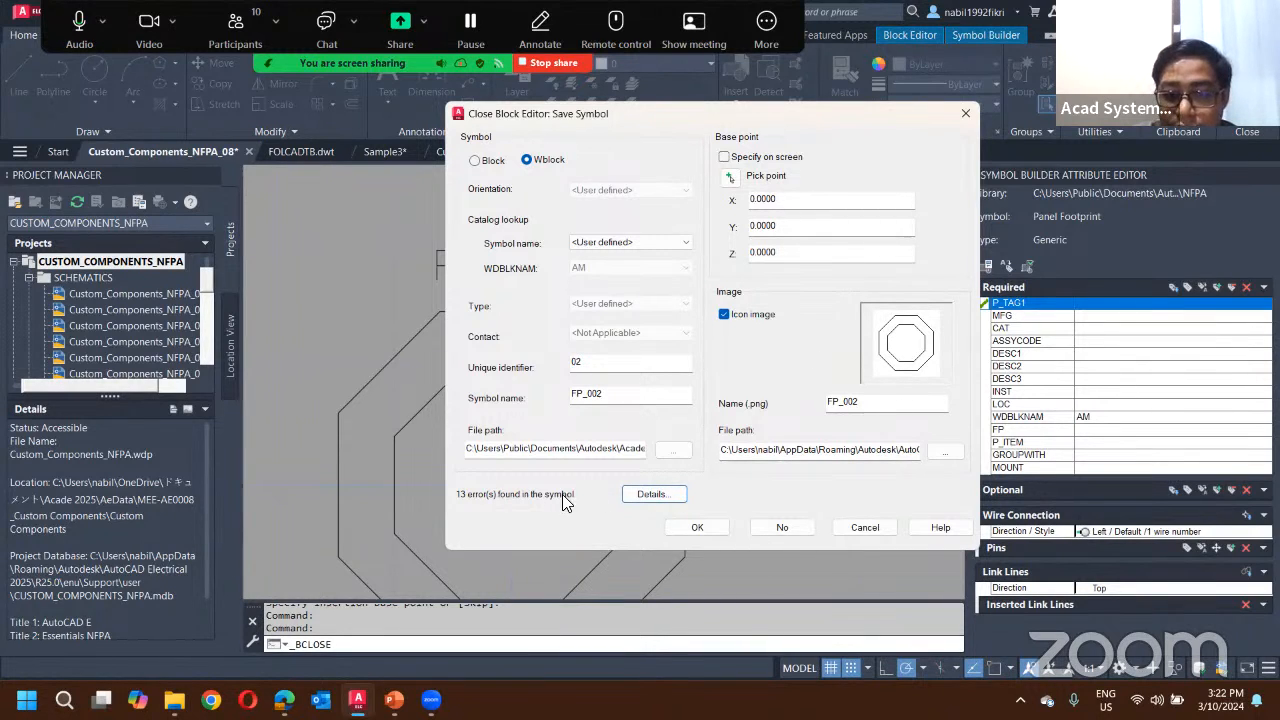
{"action": "left_click", "coordinate": [862, 527]}
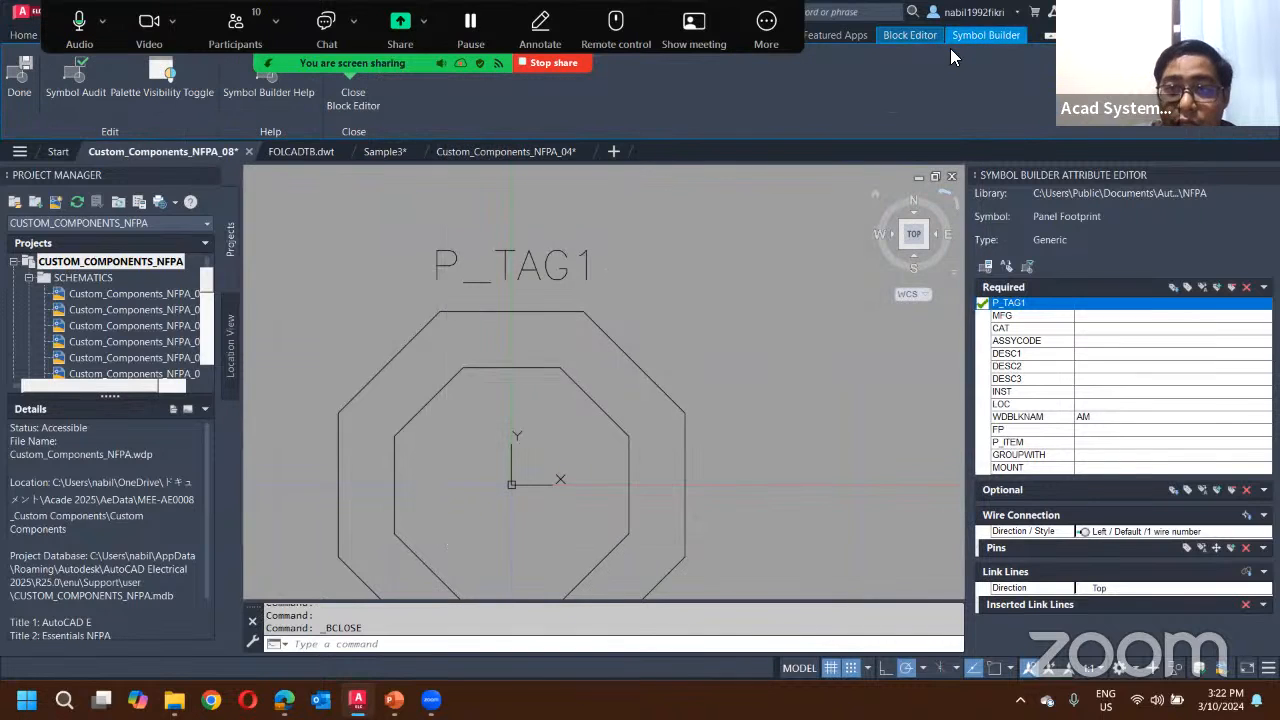
Step: Run a Symbol Audit on the footprint and review its missing required attributes
{"action": "left_click", "coordinate": [78, 102]}
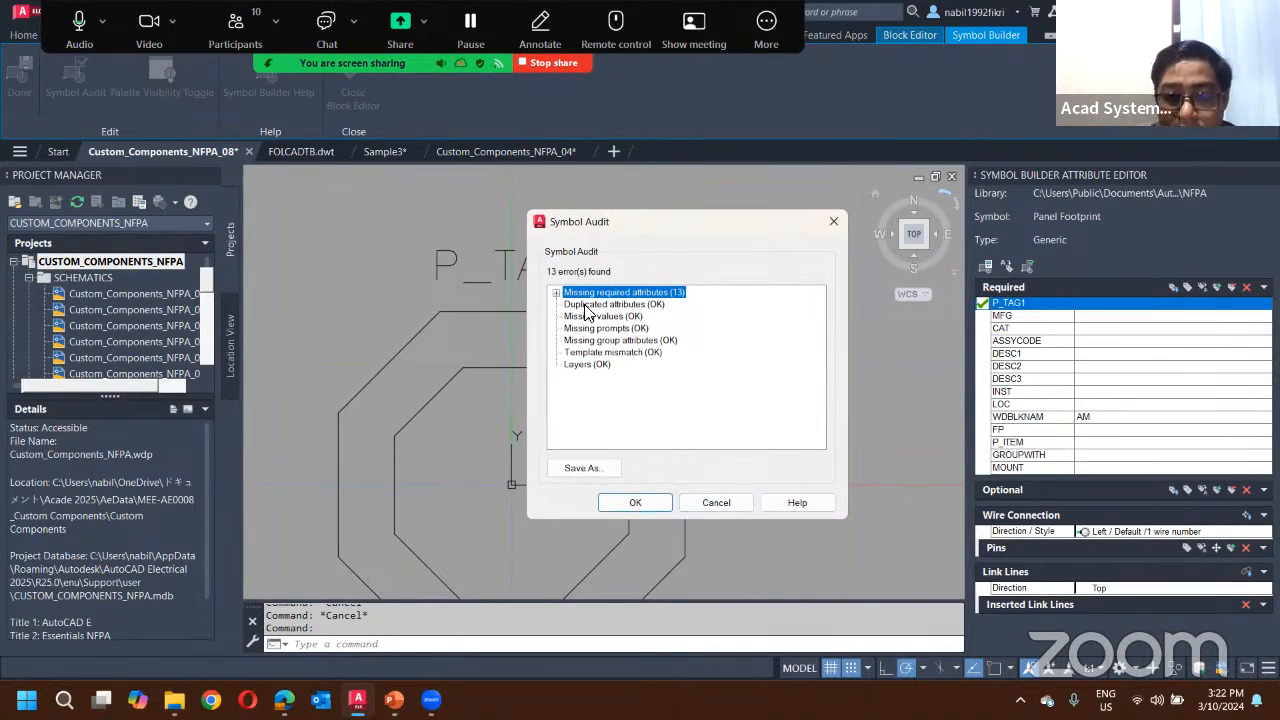
{"action": "left_click", "coordinate": [556, 292]}
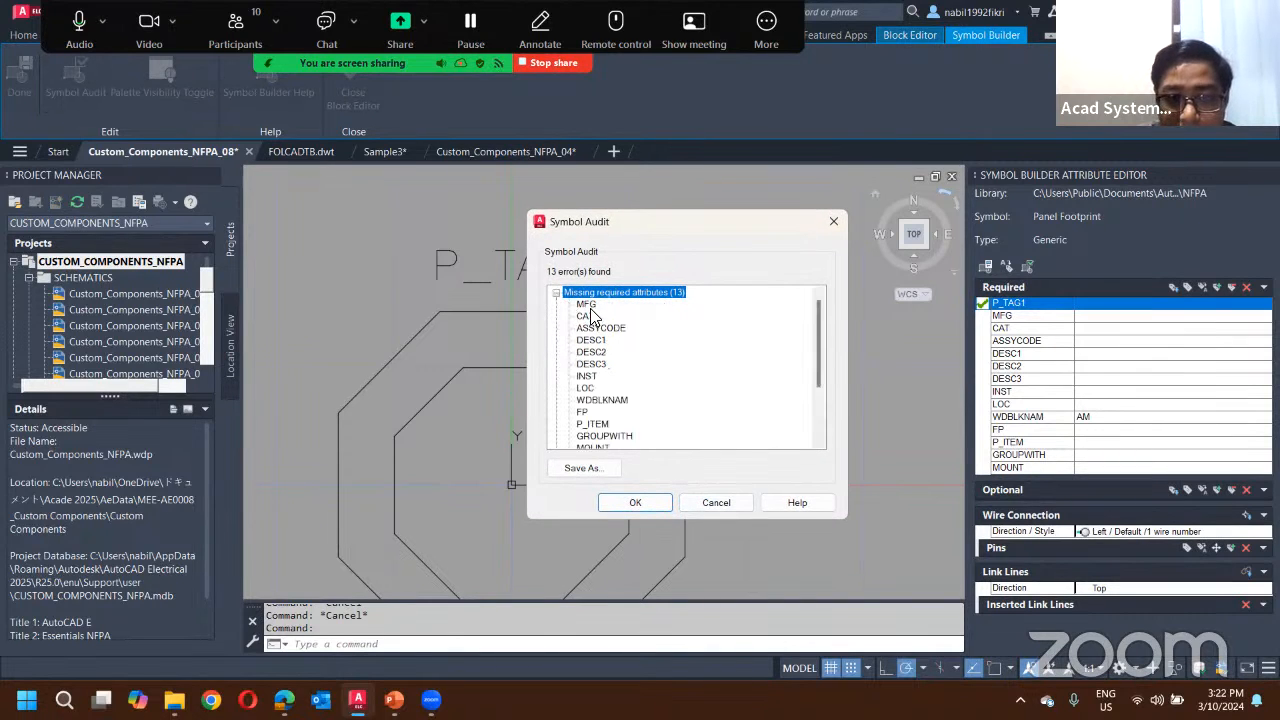
{"action": "scroll", "coordinate": [622, 400], "scroll_direction": "down", "scroll_amount": 3}
{"action": "scroll", "coordinate": [625, 360], "scroll_direction": "up", "scroll_amount": 3}
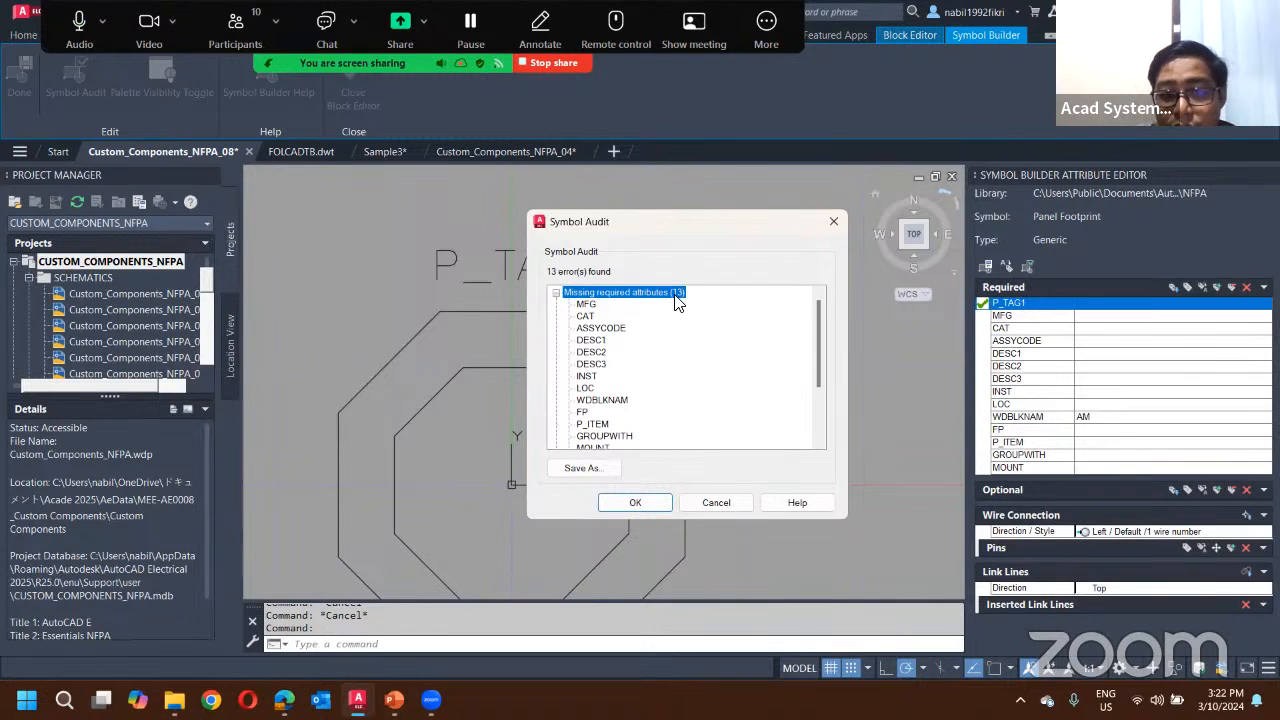
{"action": "left_click", "coordinate": [556, 293]}
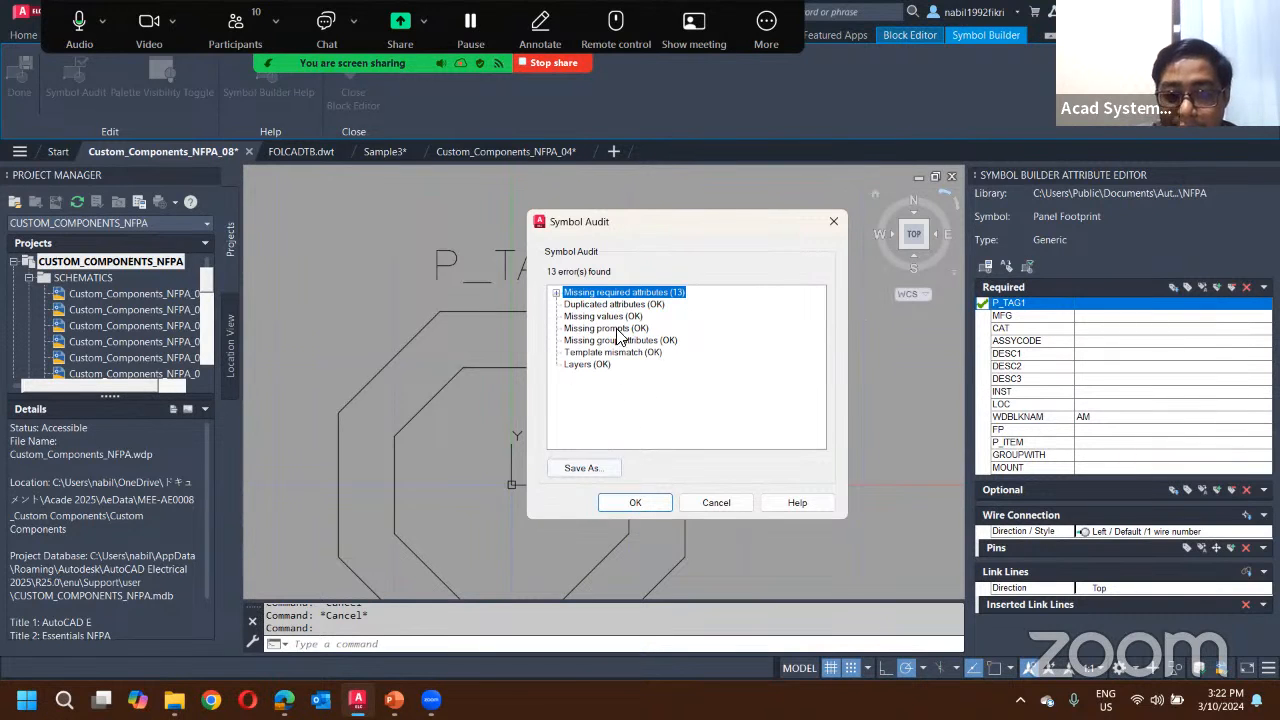
{"action": "left_click", "coordinate": [624, 505]}
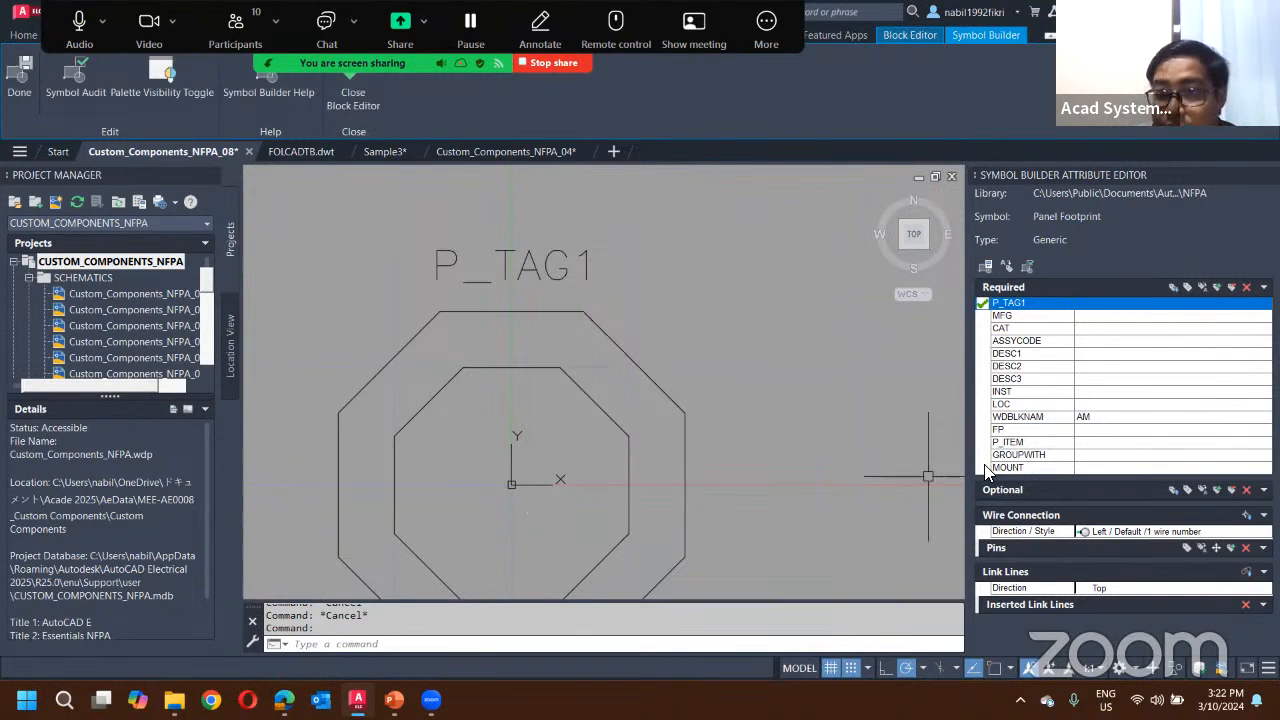
Step: Save the footprint as Wblock FP_002 with an icon image and insert it beside the CONVEYOR ENABLED light, leaving its component data blank
{"action": "left_click", "coordinate": [348, 88]}
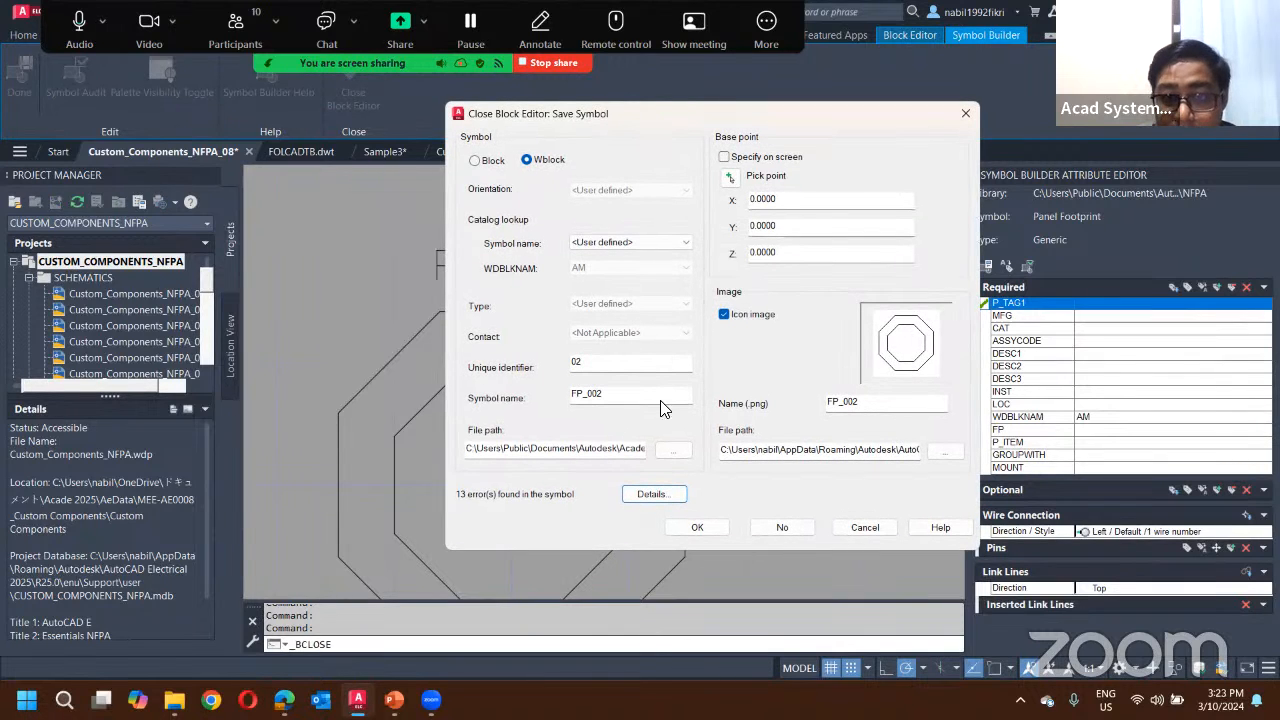
{"action": "left_click", "coordinate": [697, 528]}
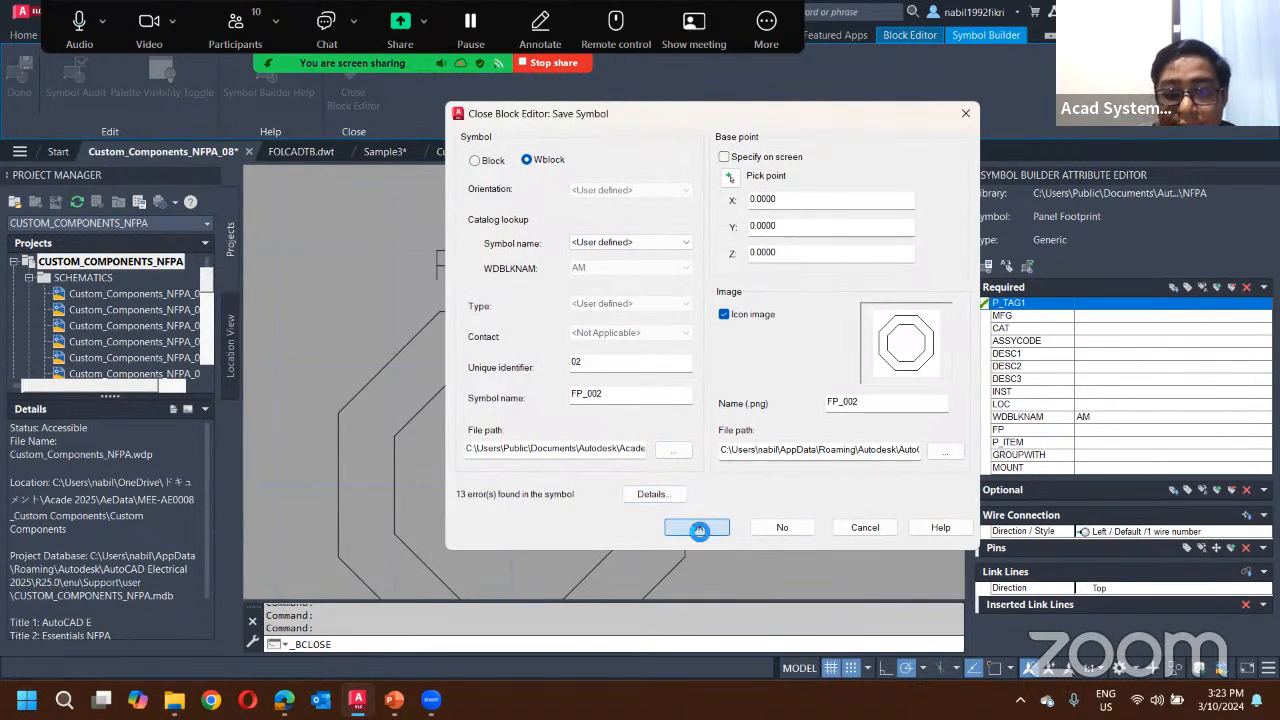
{"action": "left_click", "coordinate": [719, 351]}
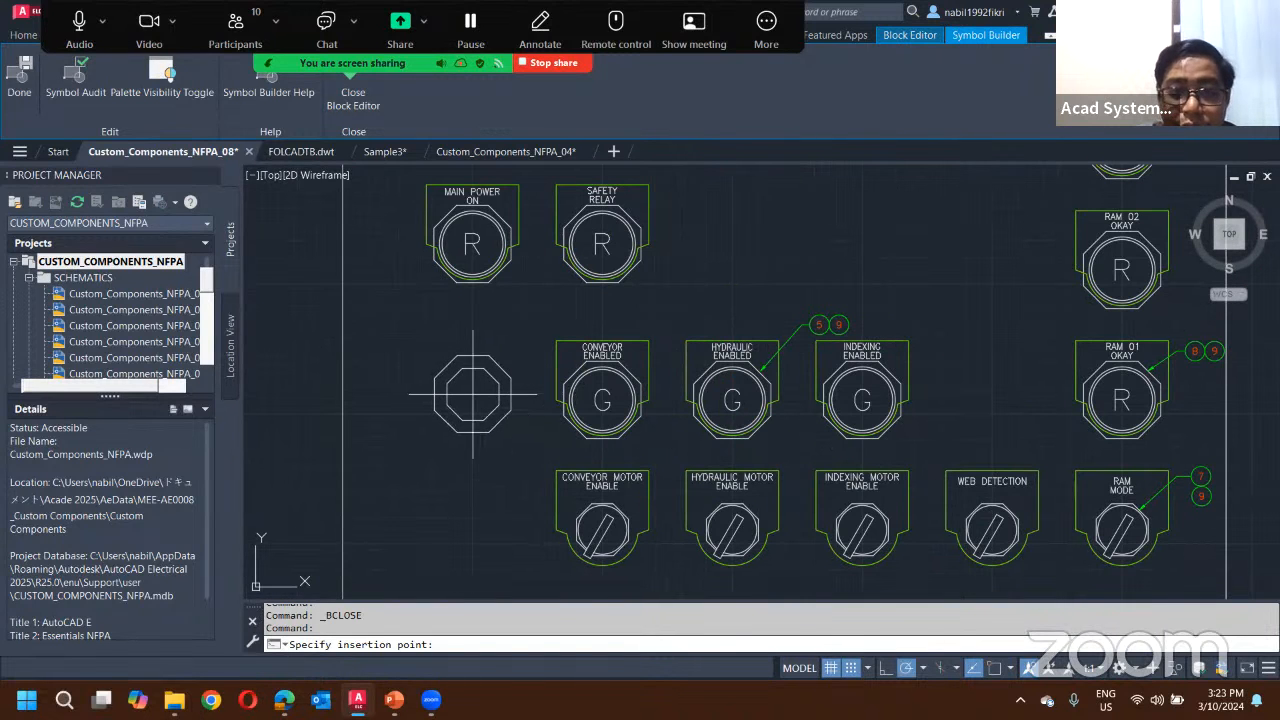
{"action": "left_click", "coordinate": [481, 397]}
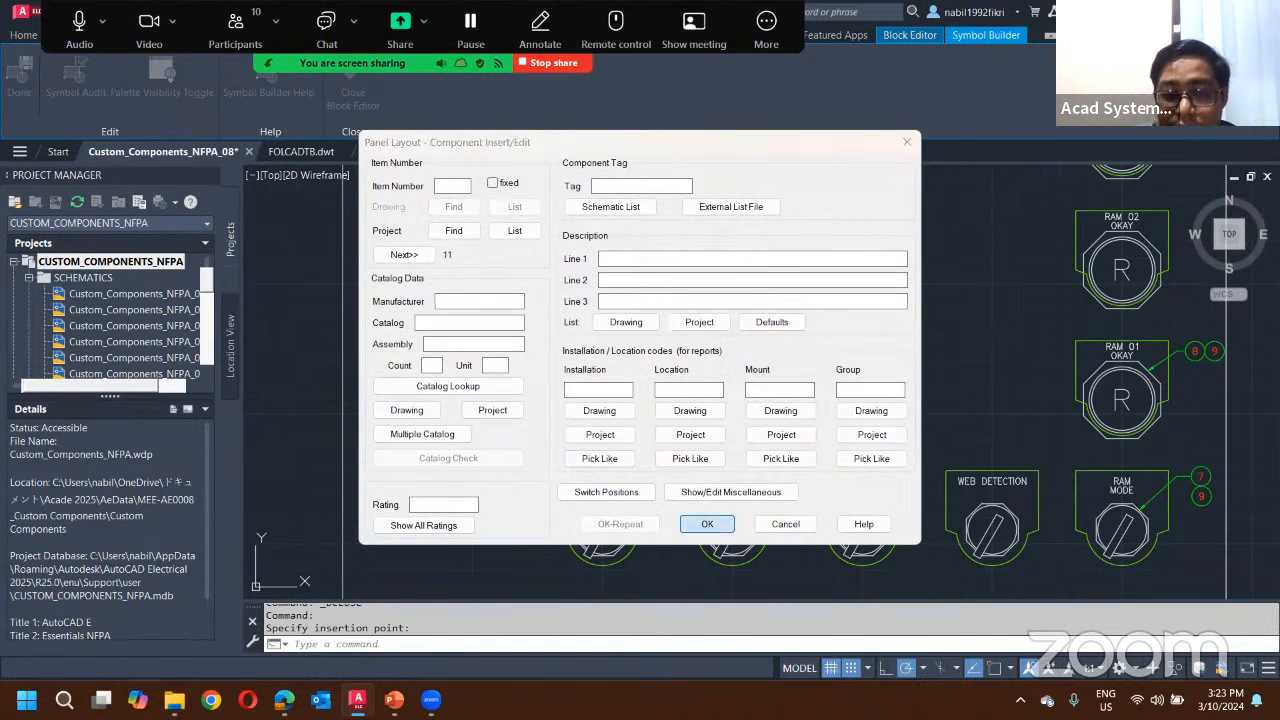
{"action": "left_click", "coordinate": [705, 524]}
Step: Switch to the Custom_Components_NFPA_04 drawing and use the Wire command's show connections option to examine power supply PS433's connection points
{"action": "left_click", "coordinate": [502, 153]}
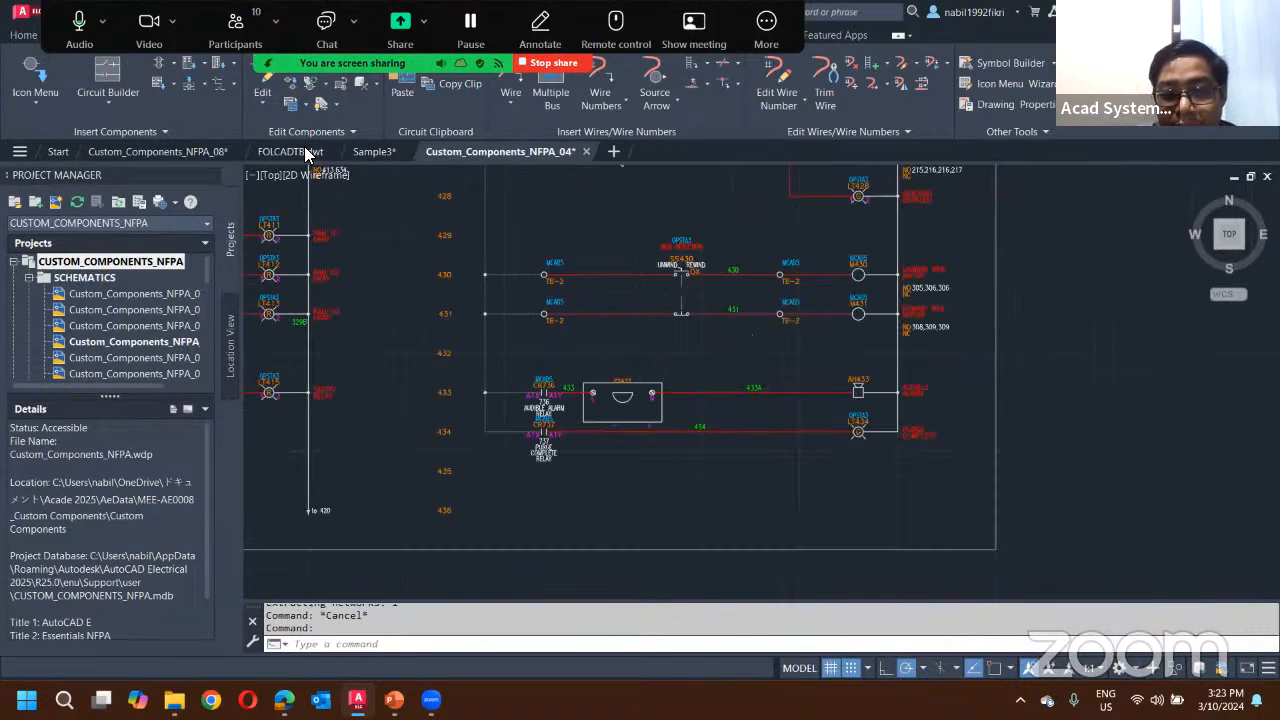
{"action": "scroll", "coordinate": [646, 387], "scroll_direction": "up", "scroll_amount": 5}
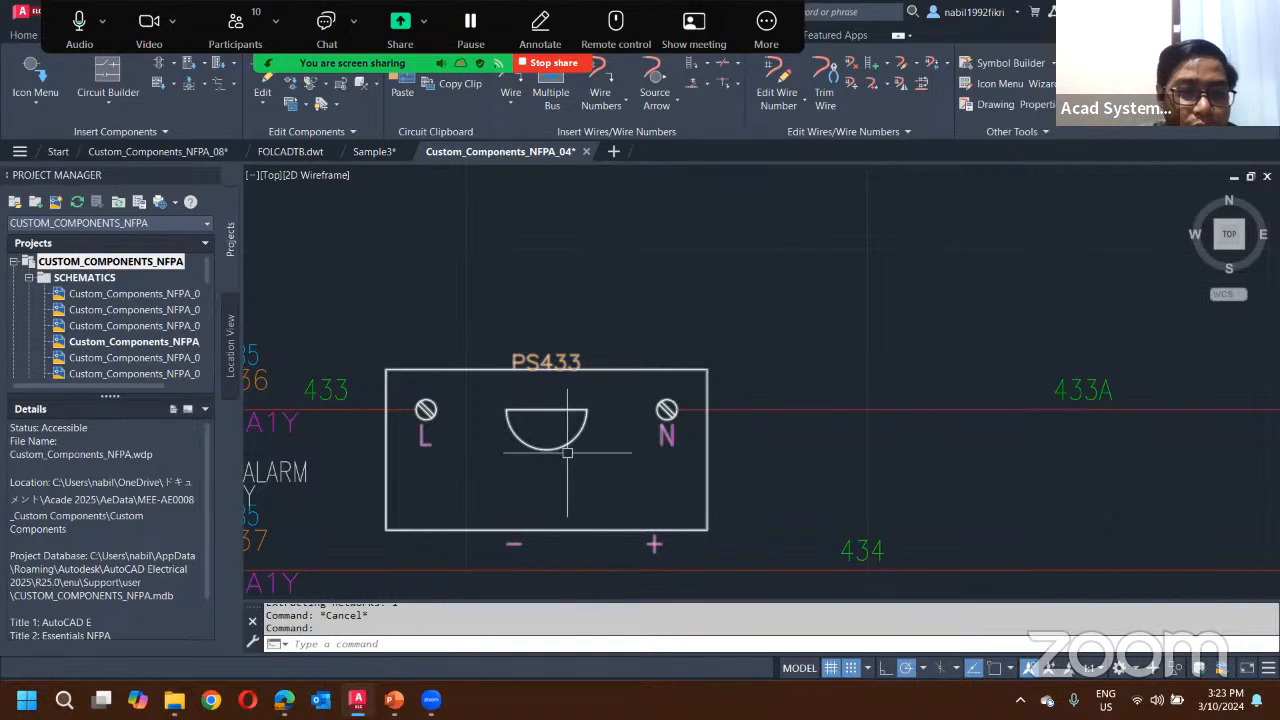
{"action": "middle_click_drag", "start_coordinate": [524, 470], "coordinate": [589, 407]}
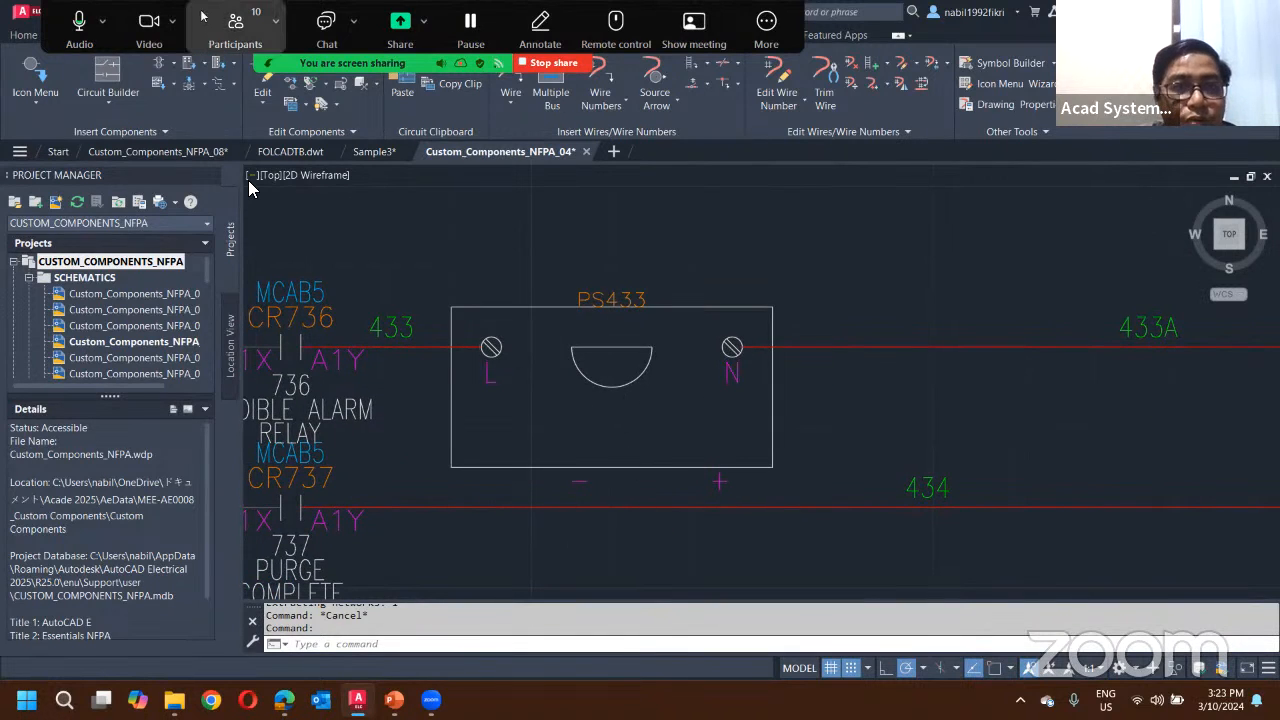
{"action": "left_click_drag", "start_coordinate": [257, 8], "coordinate": [593, 9]}
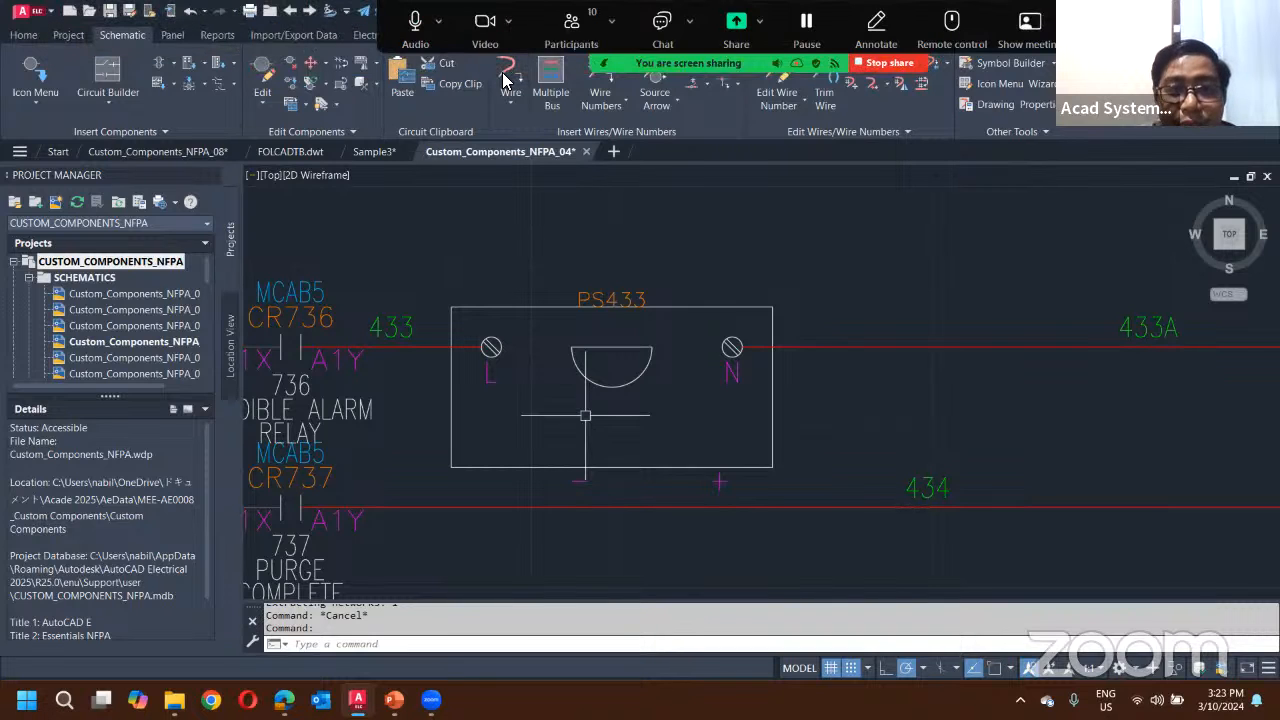
{"action": "left_click", "coordinate": [497, 73]}
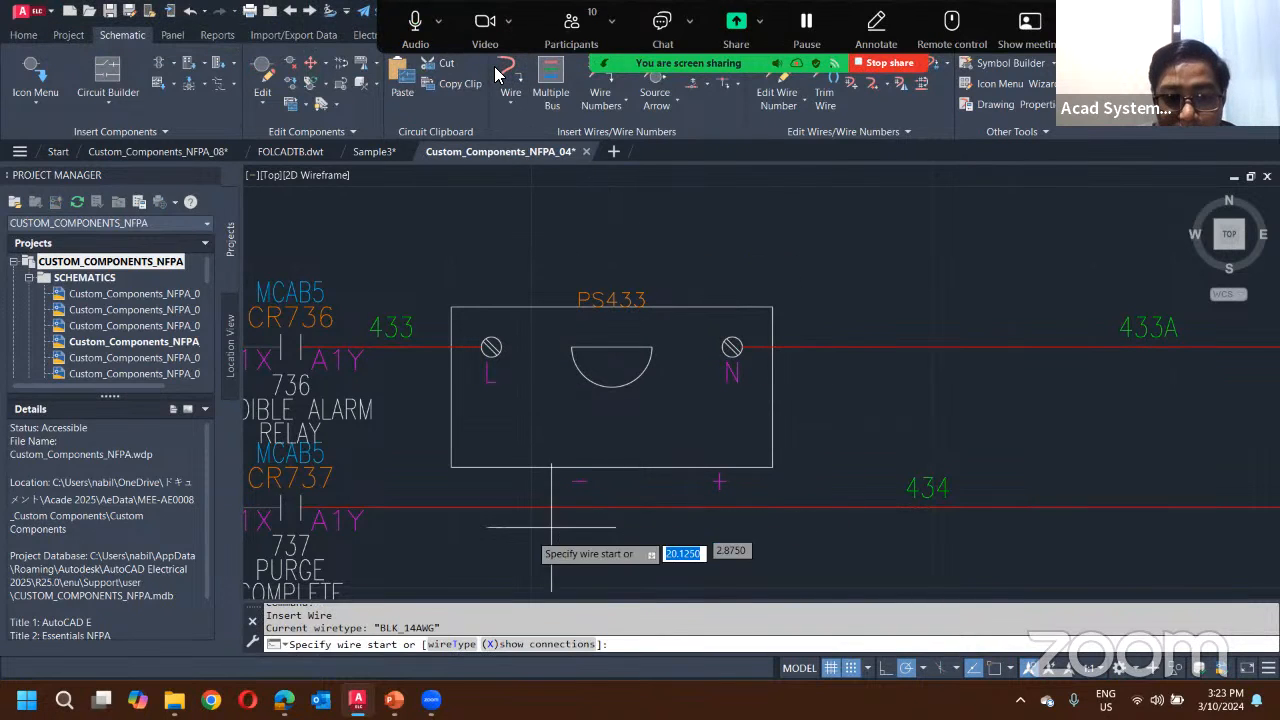
{"action": "left_click", "coordinate": [511, 648]}
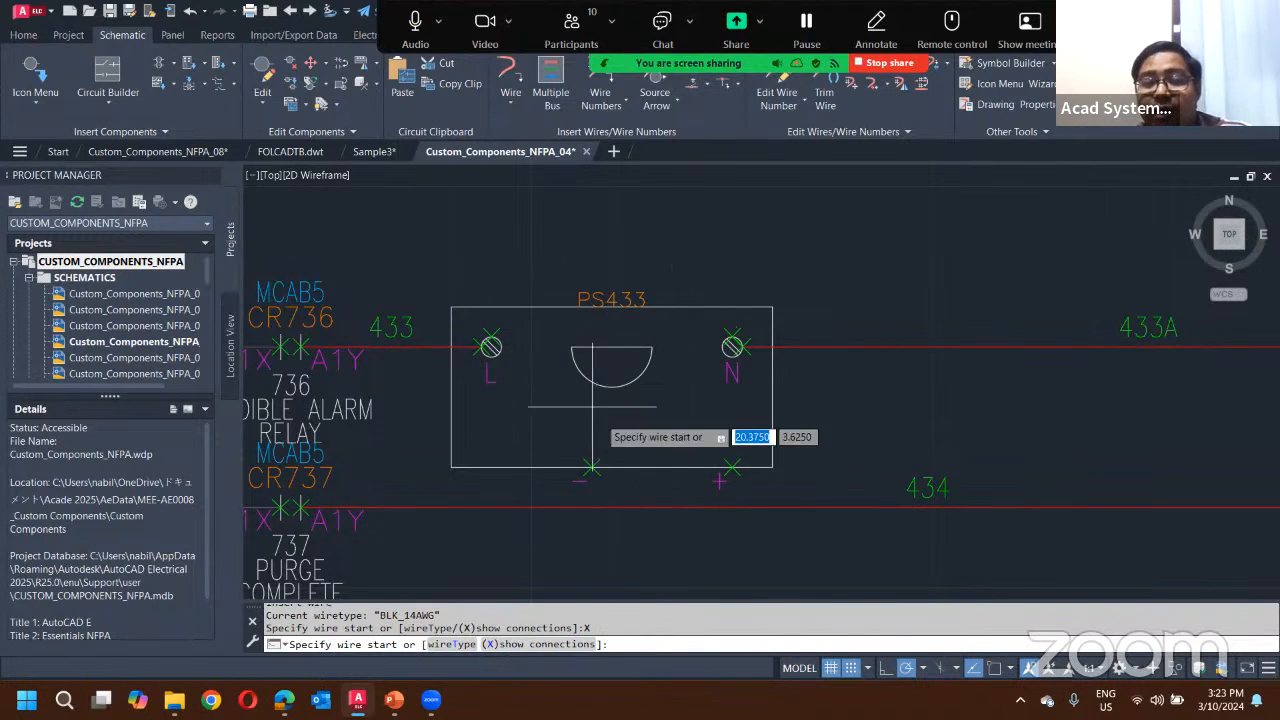
{"action": "scroll", "coordinate": [625, 375], "scroll_direction": "down", "scroll_amount": 2}
{"action": "key", "text": "Escape"}
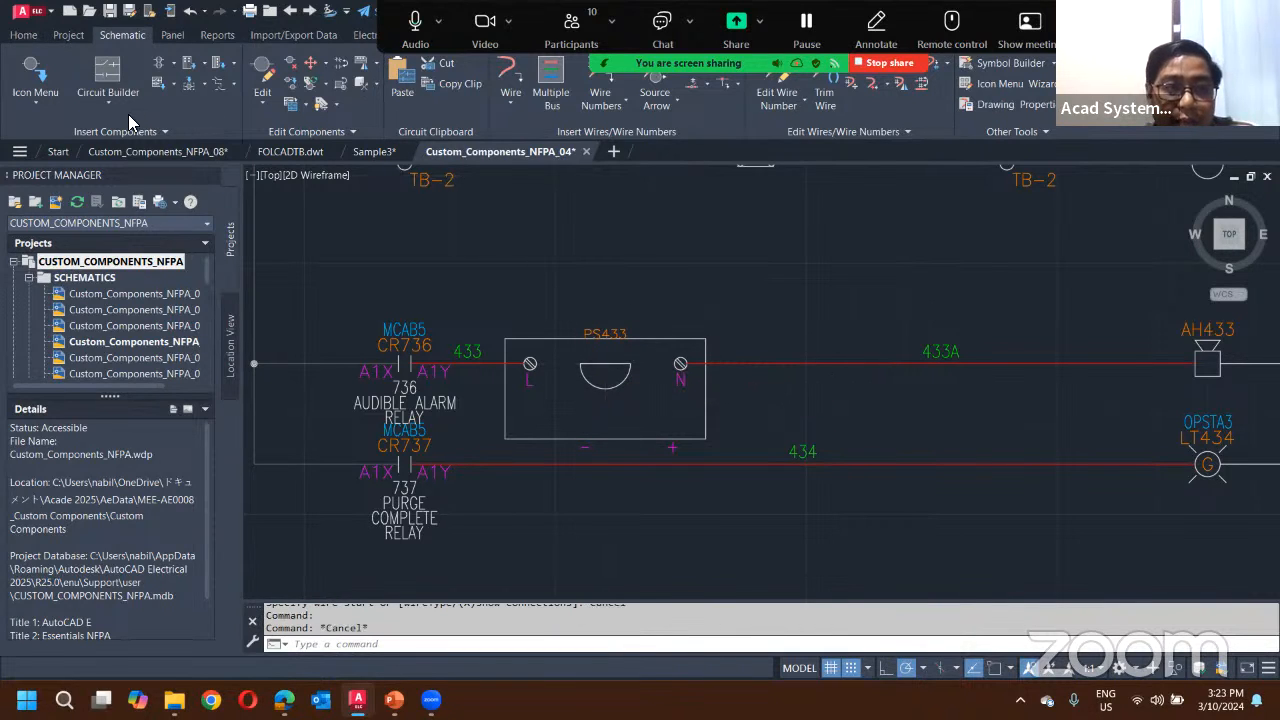
Step: Insert the Generic custom 1 symbol from the Custom submenu into the empty area right of the drawing border, accepting the default component data
{"action": "left_click", "coordinate": [122, 100]}
{"action": "left_click", "coordinate": [31, 76]}
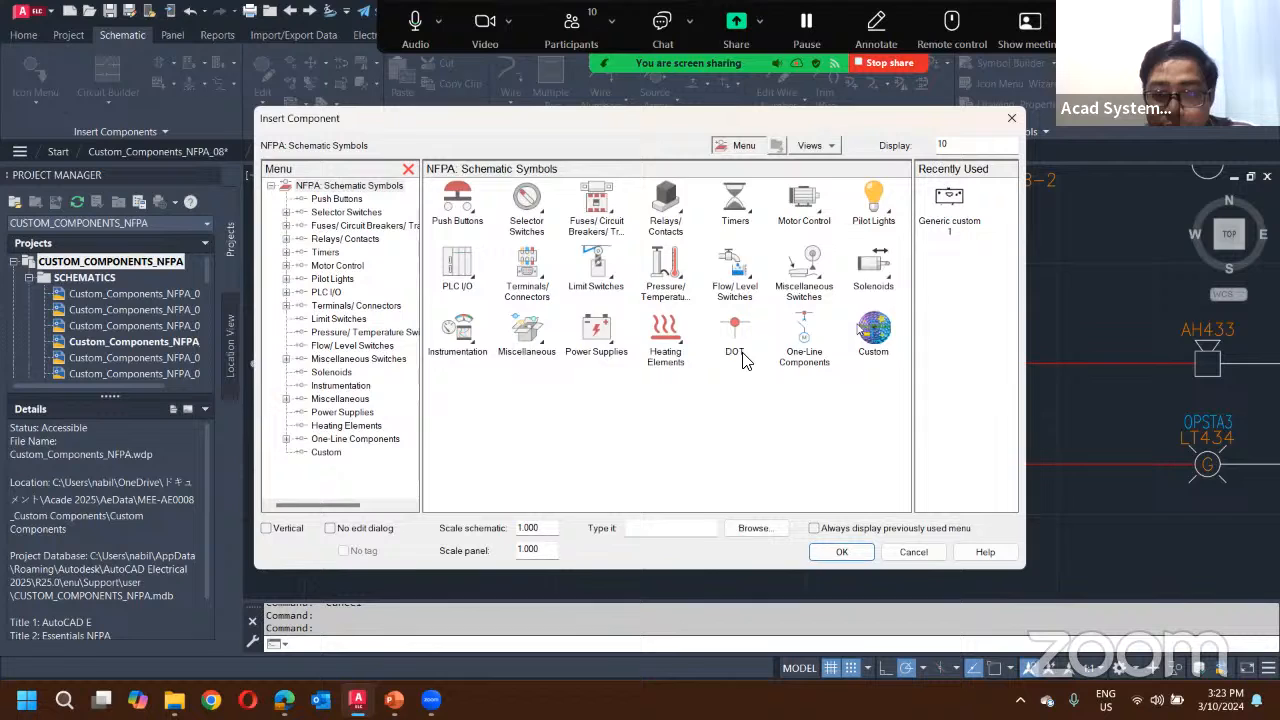
{"action": "left_click", "coordinate": [870, 332]}
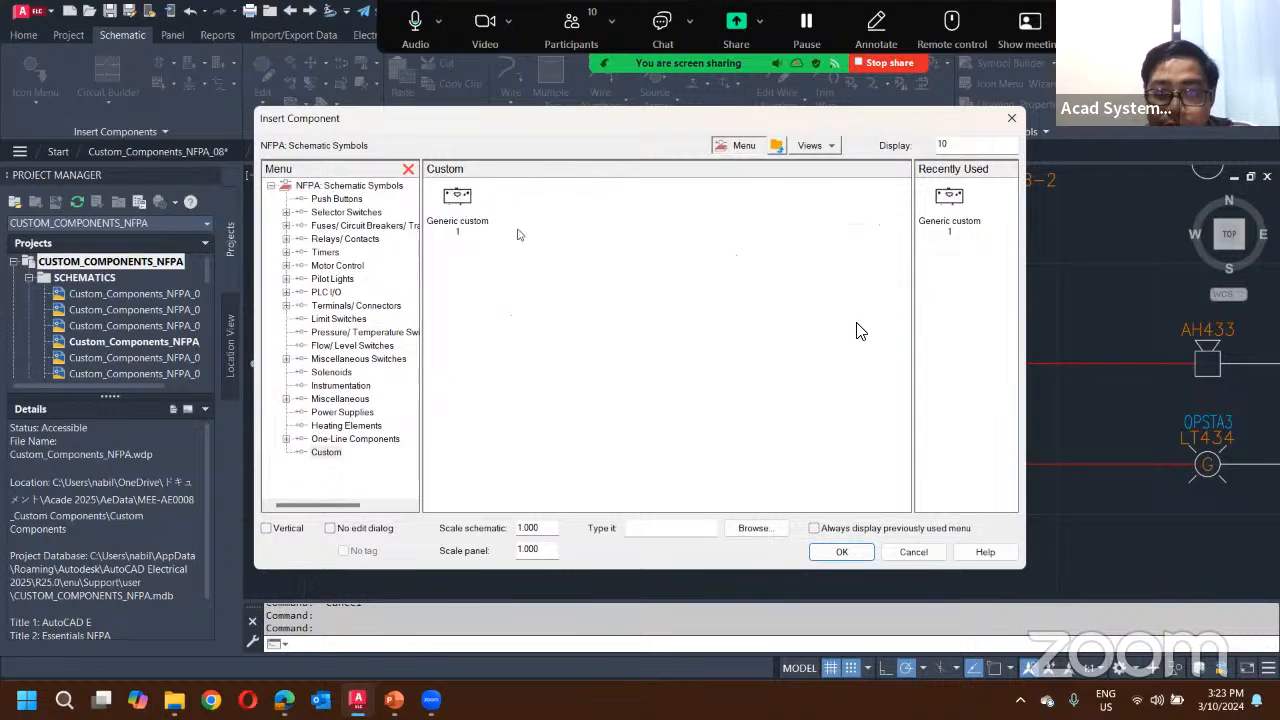
{"action": "left_click", "coordinate": [457, 205]}
{"action": "scroll", "coordinate": [600, 409], "scroll_direction": "down", "scroll_amount": 4}
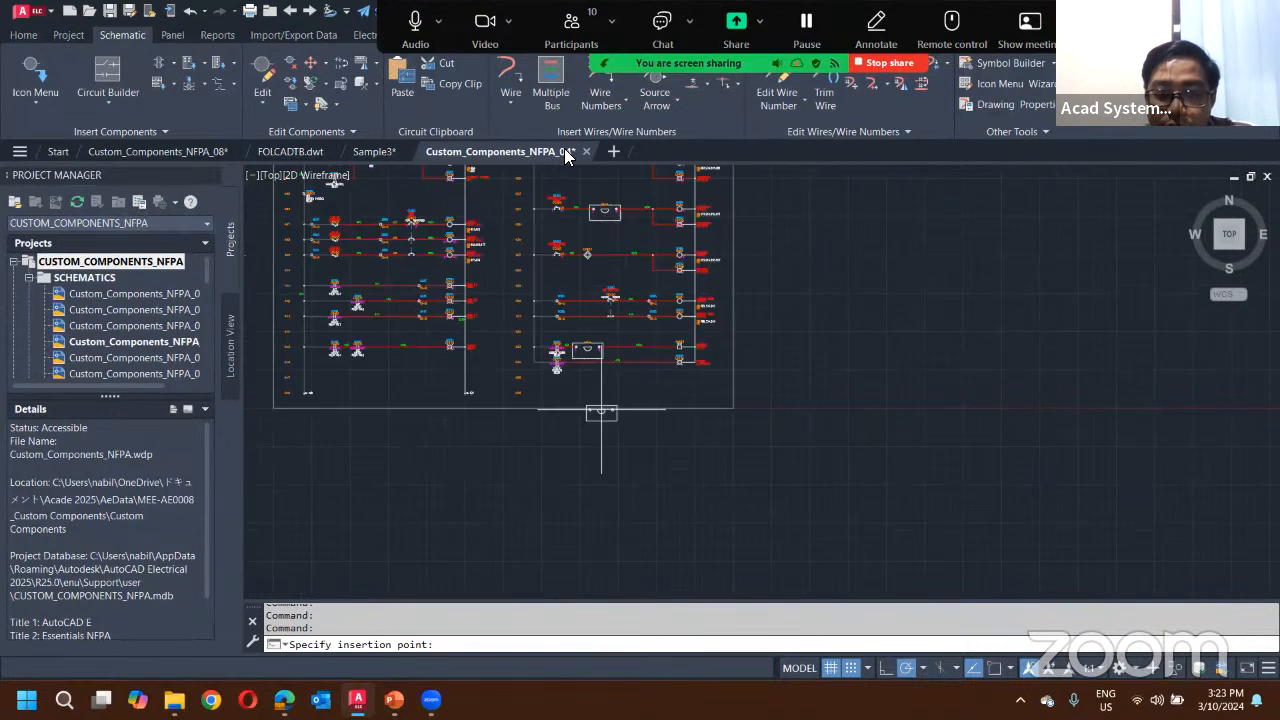
{"action": "scroll", "coordinate": [805, 333], "scroll_direction": "up", "scroll_amount": 2}
{"action": "left_click", "coordinate": [761, 339]}
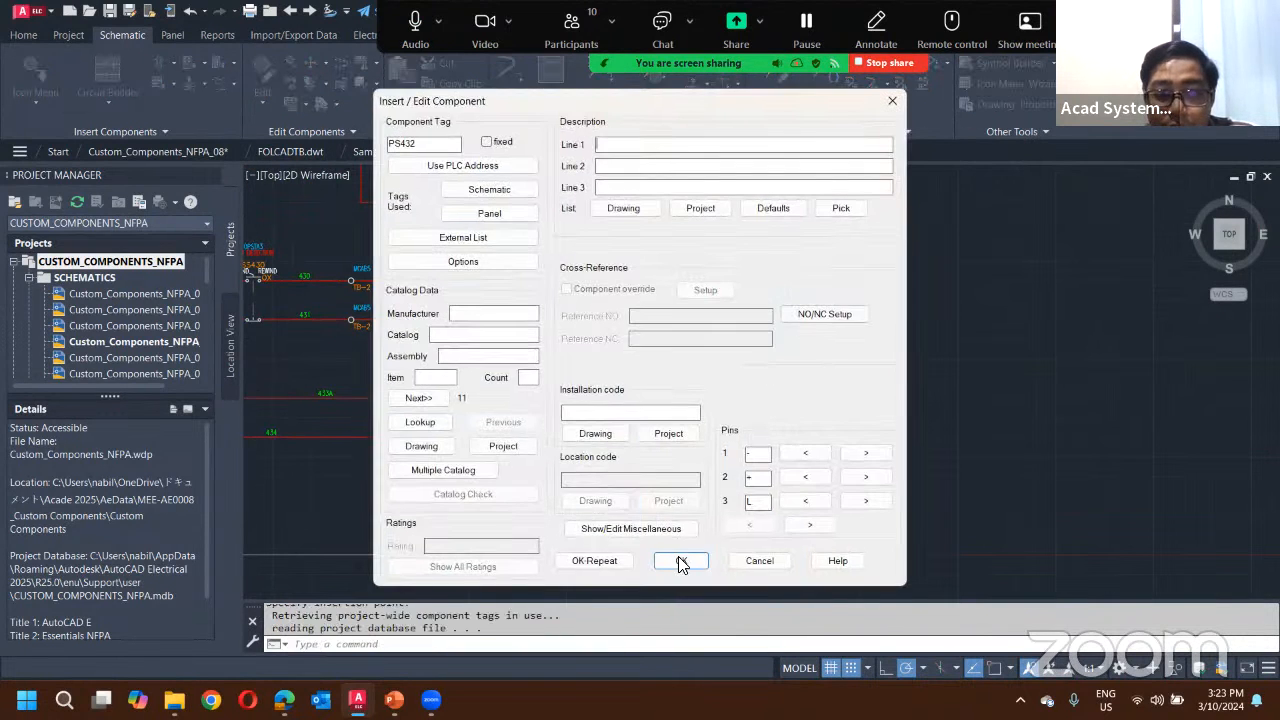
{"action": "left_click", "coordinate": [677, 560]}
Step: Draw a stepped wire from an empty point up and left of the new power supply to its L terminal
{"action": "scroll", "coordinate": [830, 355], "scroll_direction": "up", "scroll_amount": 2}
{"action": "left_click", "coordinate": [490, 66]}
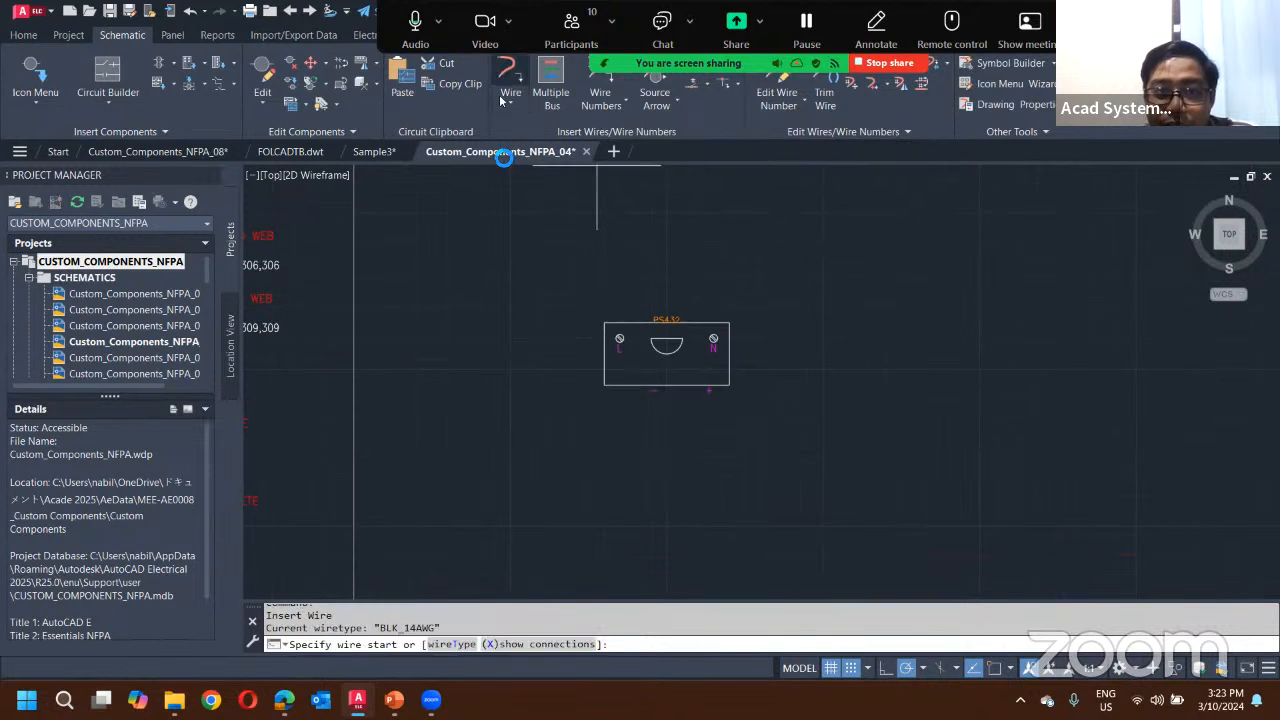
{"action": "left_click", "coordinate": [400, 275]}
{"action": "scroll", "coordinate": [590, 338], "scroll_direction": "up", "scroll_amount": 4}
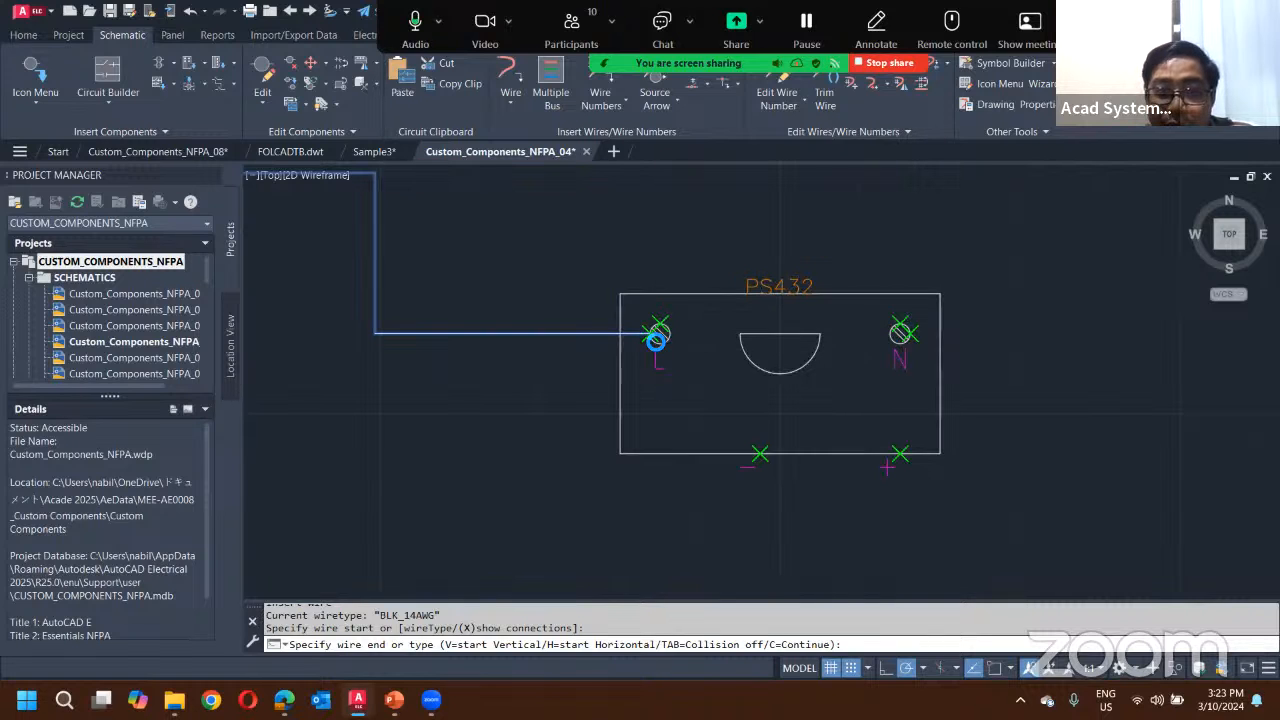
{"action": "left_click", "coordinate": [657, 338]}
Step: Draw a wire with one bend from an empty point up and right of the power supply to its N terminal
{"action": "scroll", "coordinate": [936, 319], "scroll_direction": "down", "scroll_amount": 4}
{"action": "middle_click_drag", "start_coordinate": [935, 317], "coordinate": [744, 322]}
{"action": "left_click", "coordinate": [880, 243]}
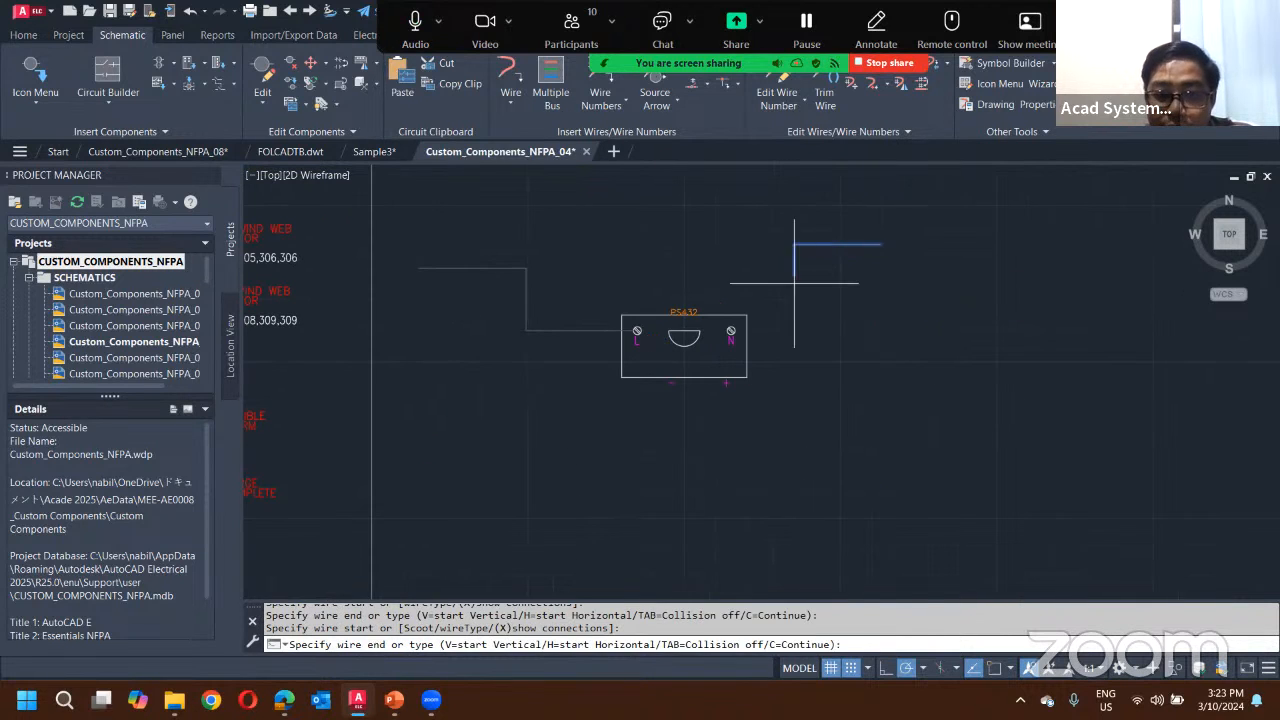
{"action": "scroll", "coordinate": [792, 282], "scroll_direction": "up", "scroll_amount": 6}
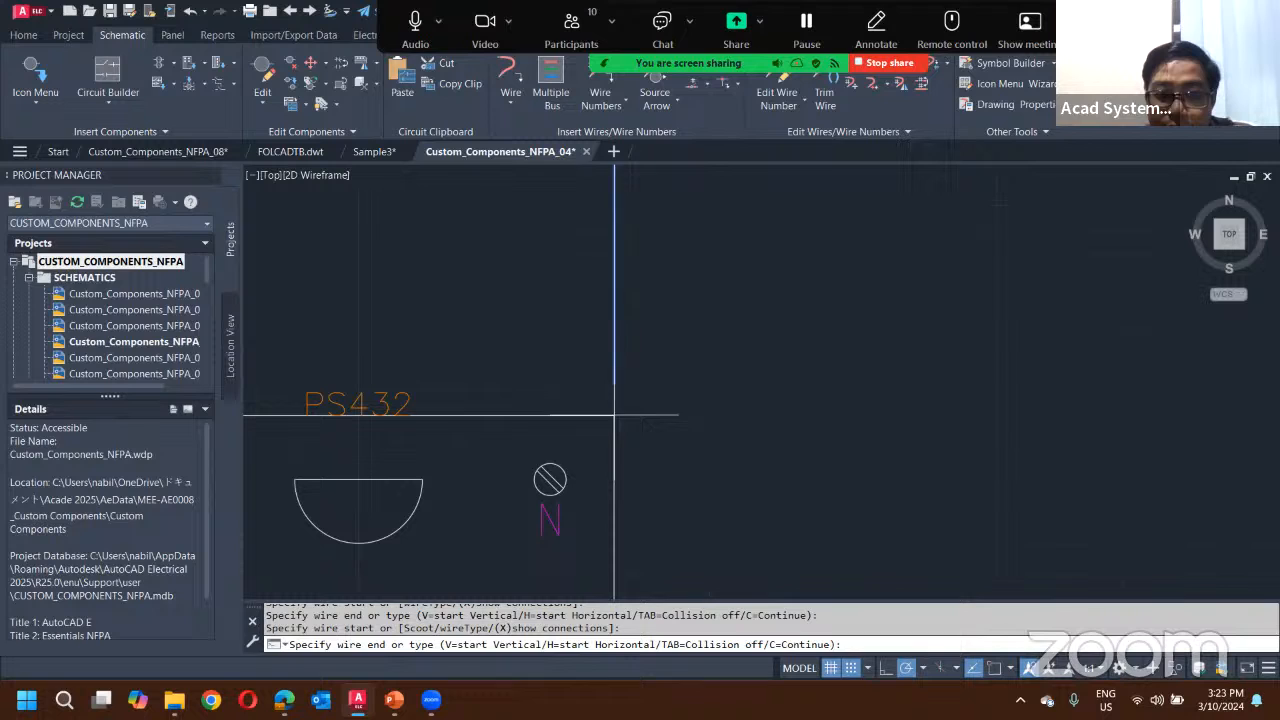
{"action": "left_click", "coordinate": [550, 478]}
Step: Draw a short stepped wire from below the power supply to its negative terminal and finish wiring
{"action": "scroll", "coordinate": [550, 478], "scroll_direction": "down", "scroll_amount": 4}
{"action": "scroll", "coordinate": [586, 500], "scroll_direction": "up", "scroll_amount": 6}
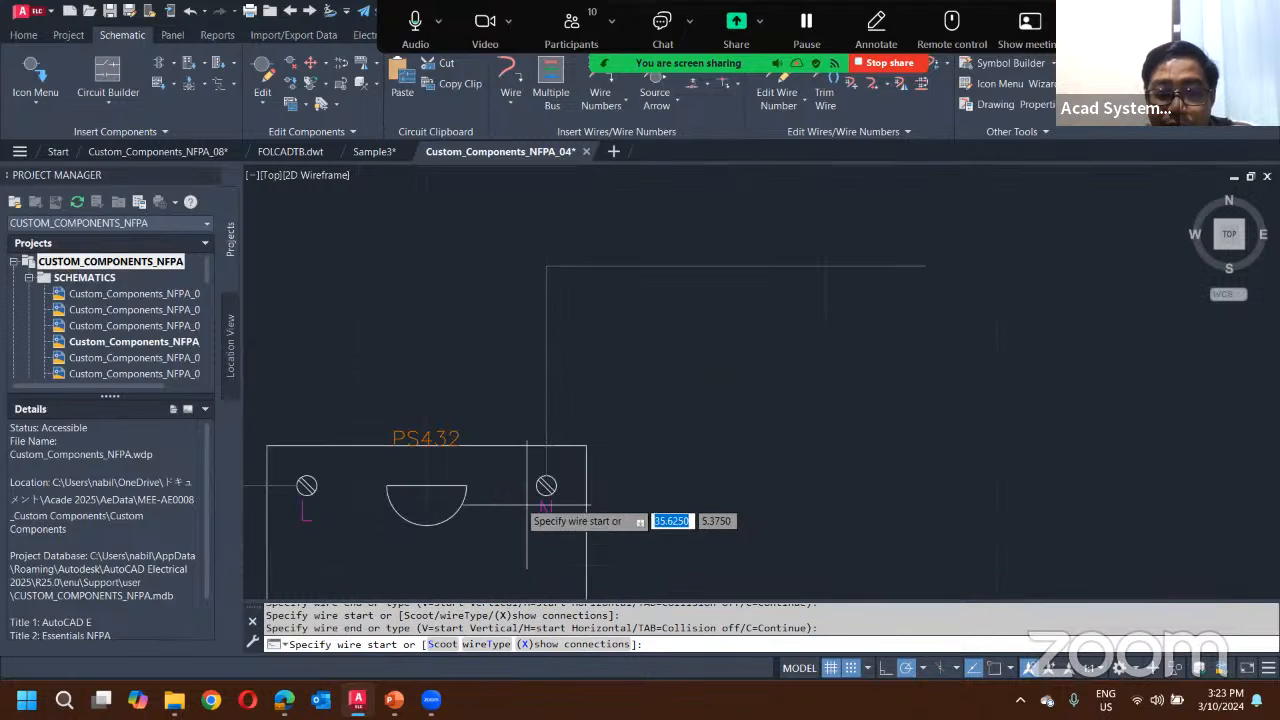
{"action": "left_click", "coordinate": [502, 512]}
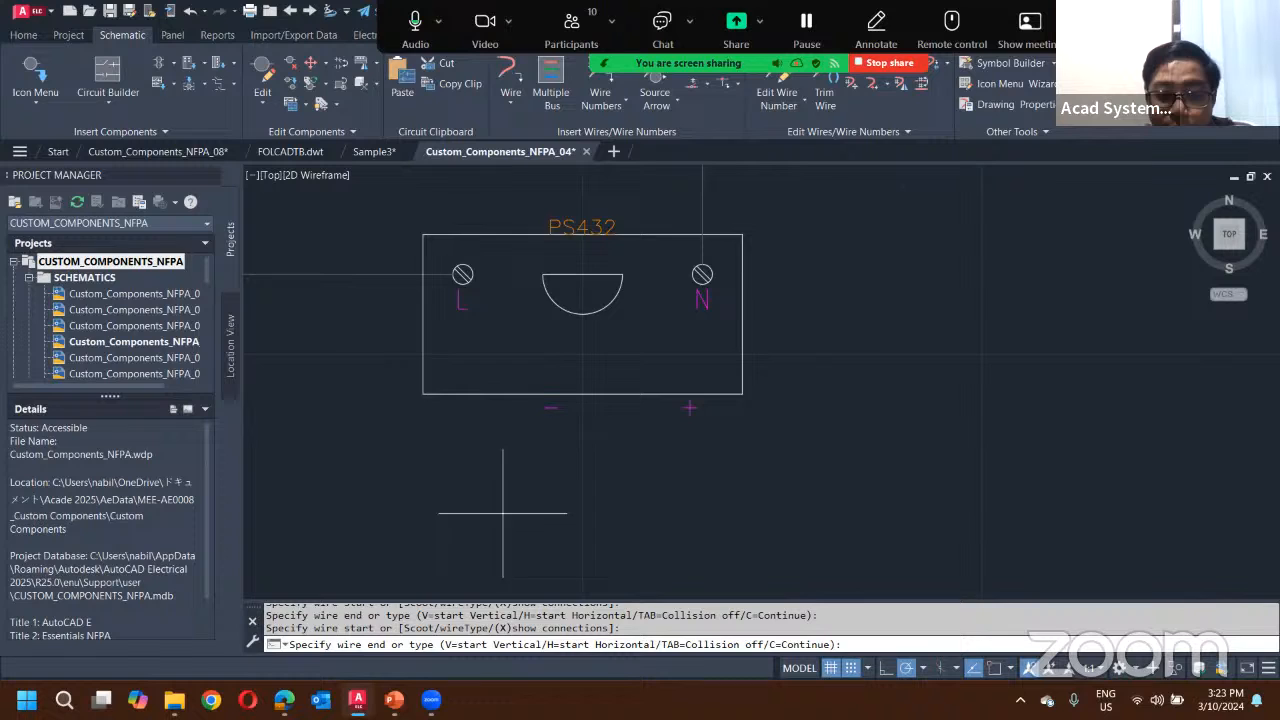
{"action": "left_click", "coordinate": [562, 394]}
{"action": "key", "text": "Escape"}
{"action": "scroll", "coordinate": [806, 440], "scroll_direction": "down", "scroll_amount": 6}
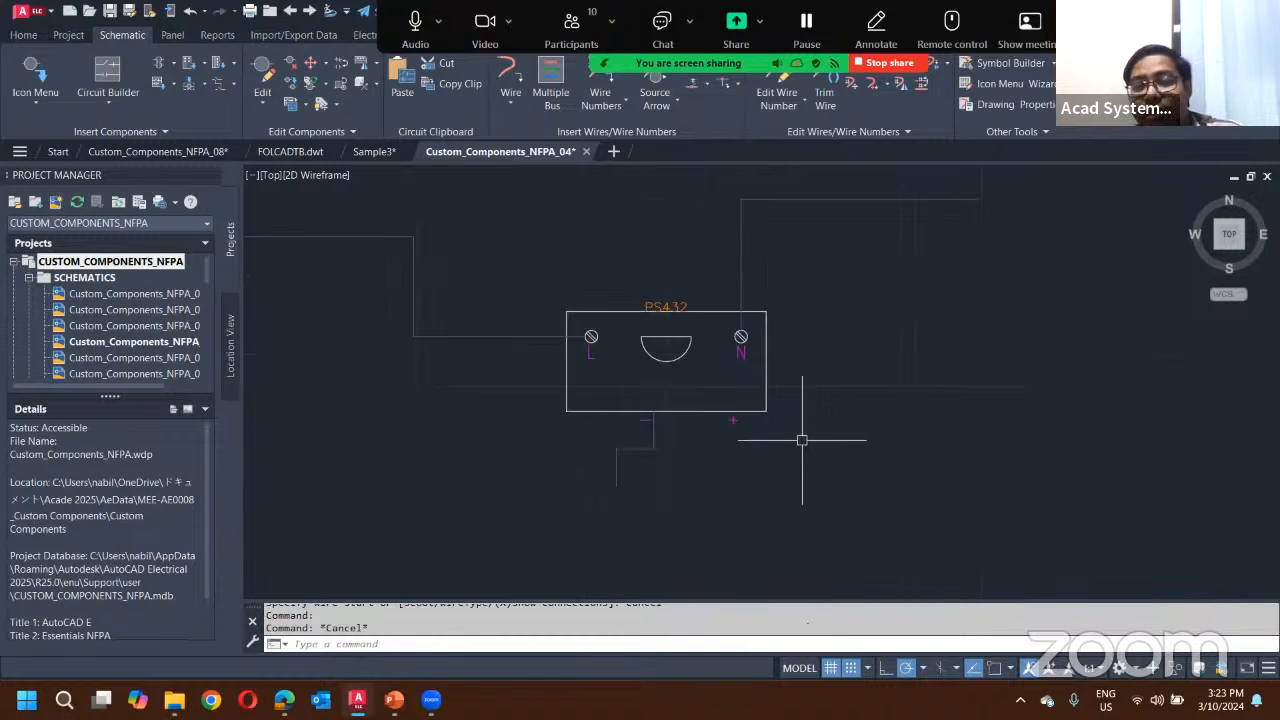
{"action": "scroll", "coordinate": [700, 420], "scroll_direction": "up", "scroll_amount": 2}
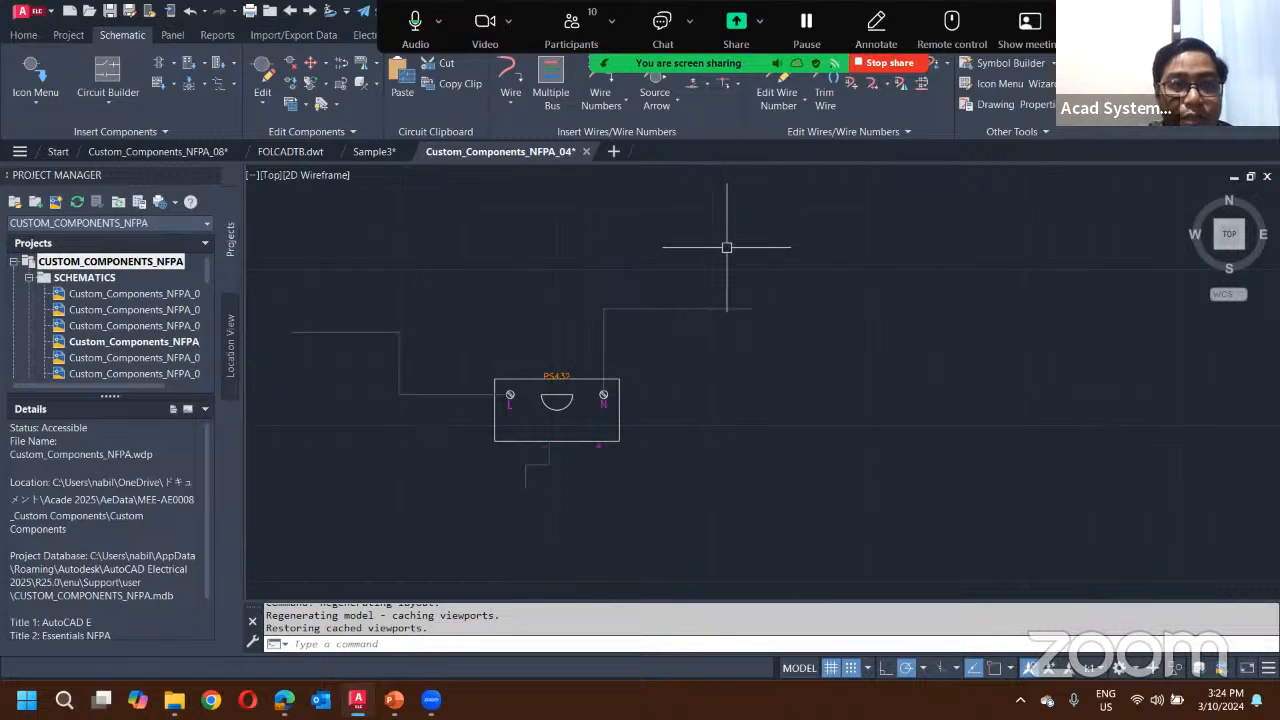
{"action": "mouse_move", "coordinate": [903, 309]}
{"action": "middle_mouse_down"}
{"action": "mouse_move", "coordinate": [889, 309]}
{"action": "mouse_move", "coordinate": [889, 350]}
{"action": "mouse_move", "coordinate": [1020, 363]}
{"action": "mouse_move", "coordinate": [1017, 331]}
{"action": "middle_mouse_up"}
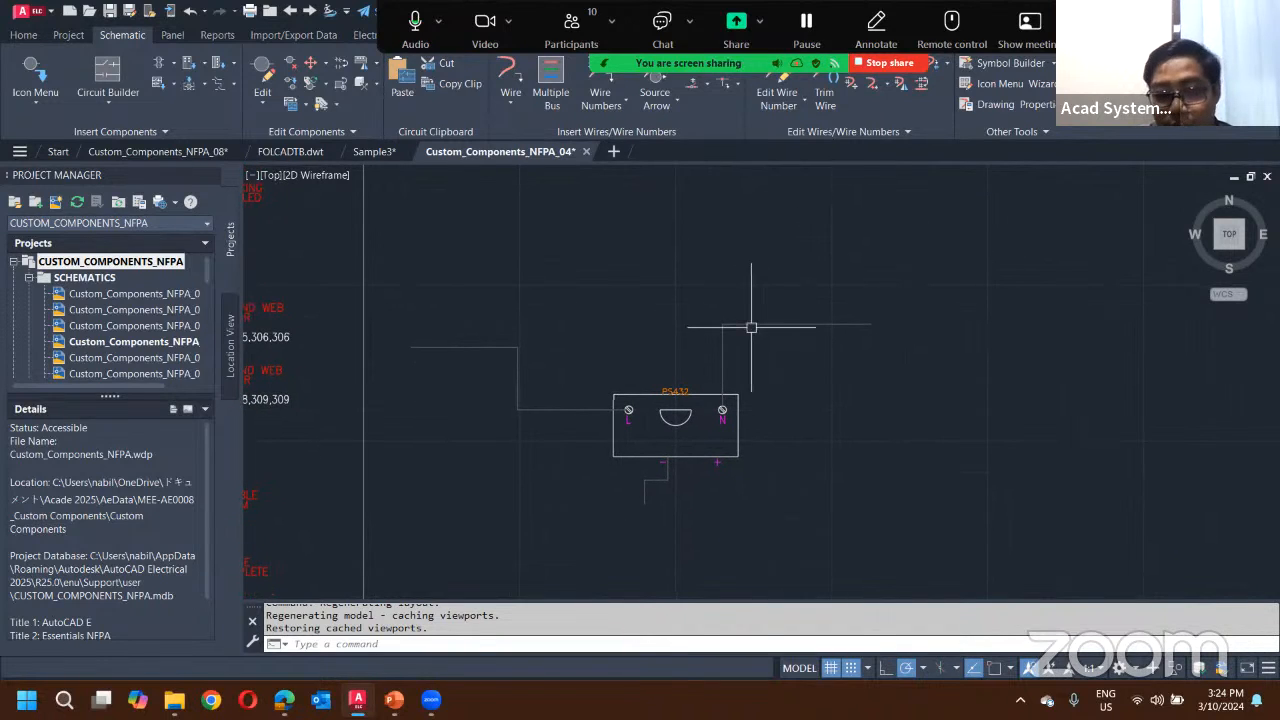